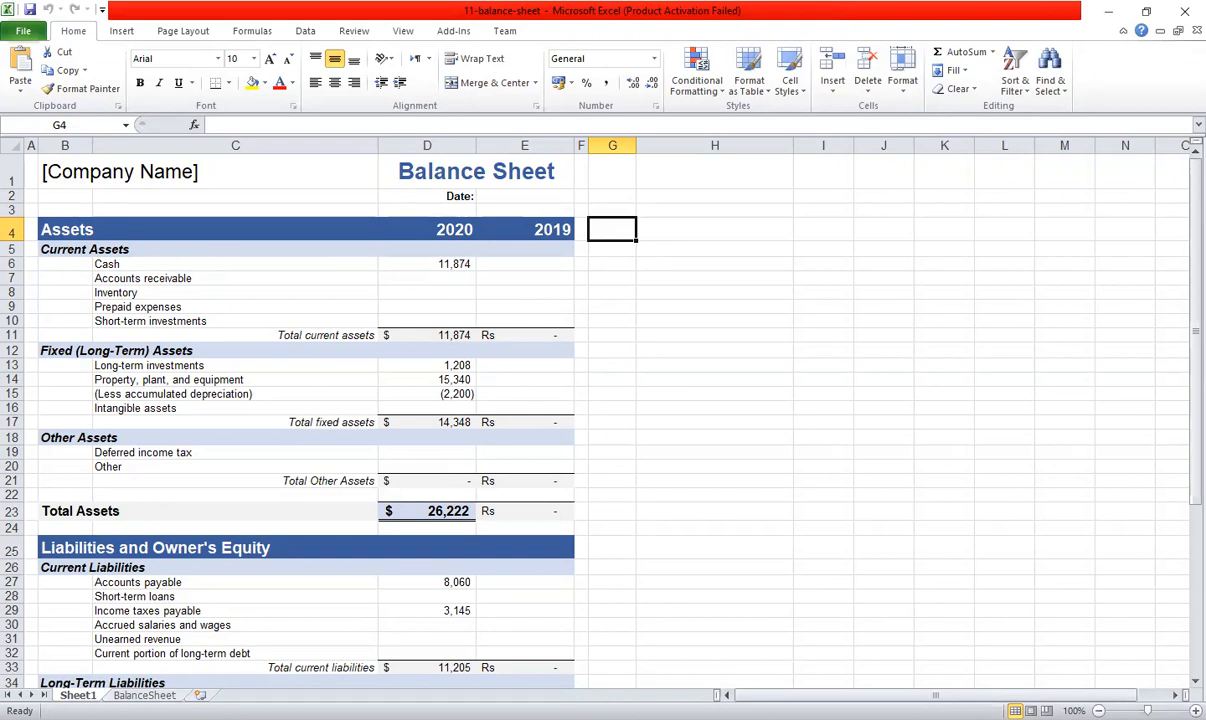
Add two new blank worksheets, Sheet2 and Sheet3, to the balance sheet workbook.
click(200, 695)
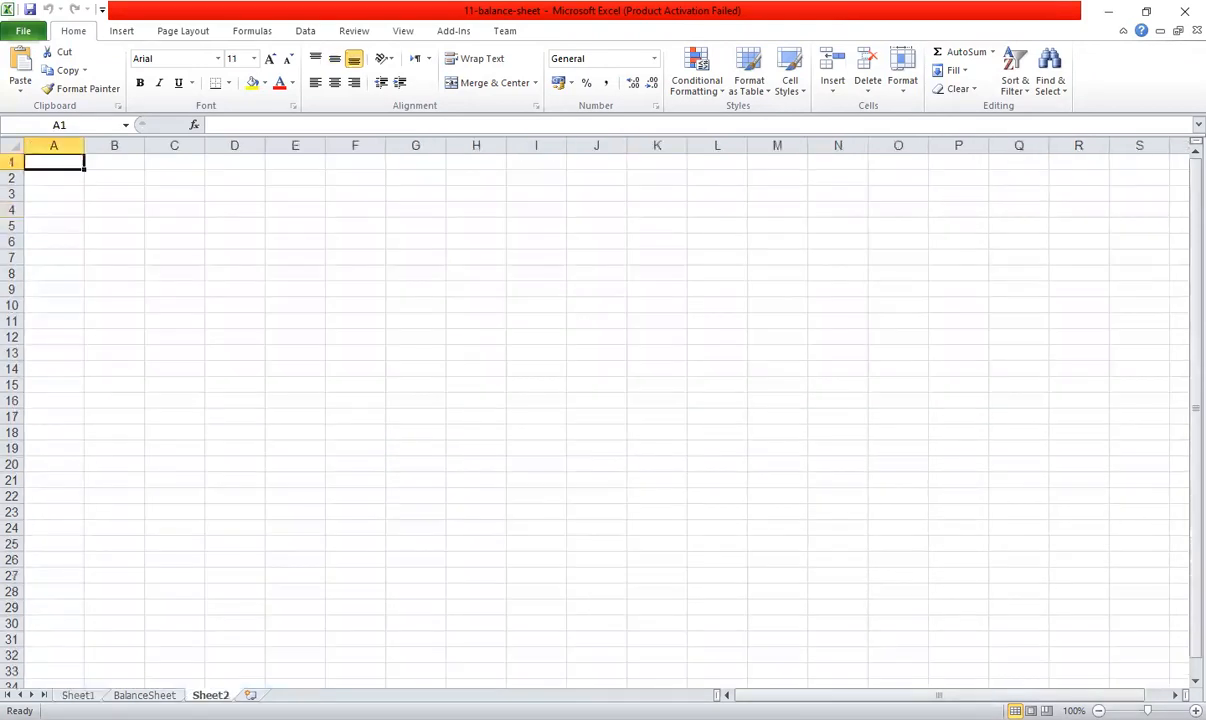
key(shift+F11)
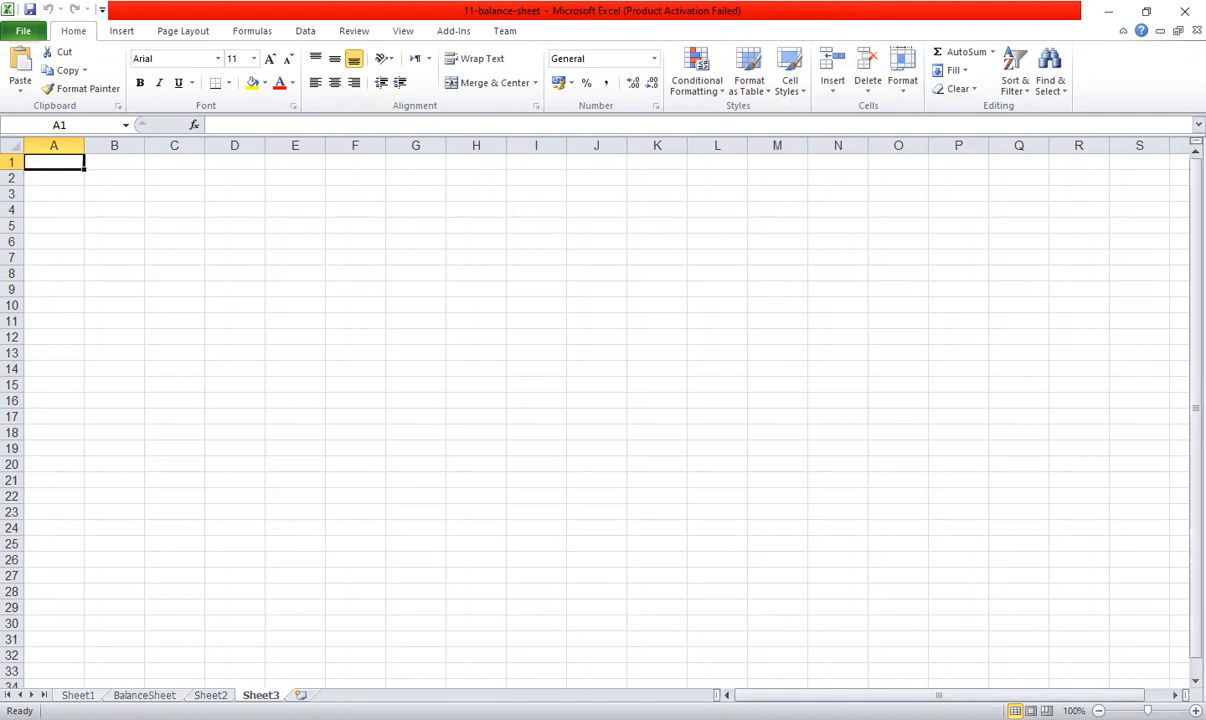
Compare Sheet1 with the blank Sheet2 and Sheet3, and highlight a block of cells starting at A1 on Sheet2.
click(78, 695)
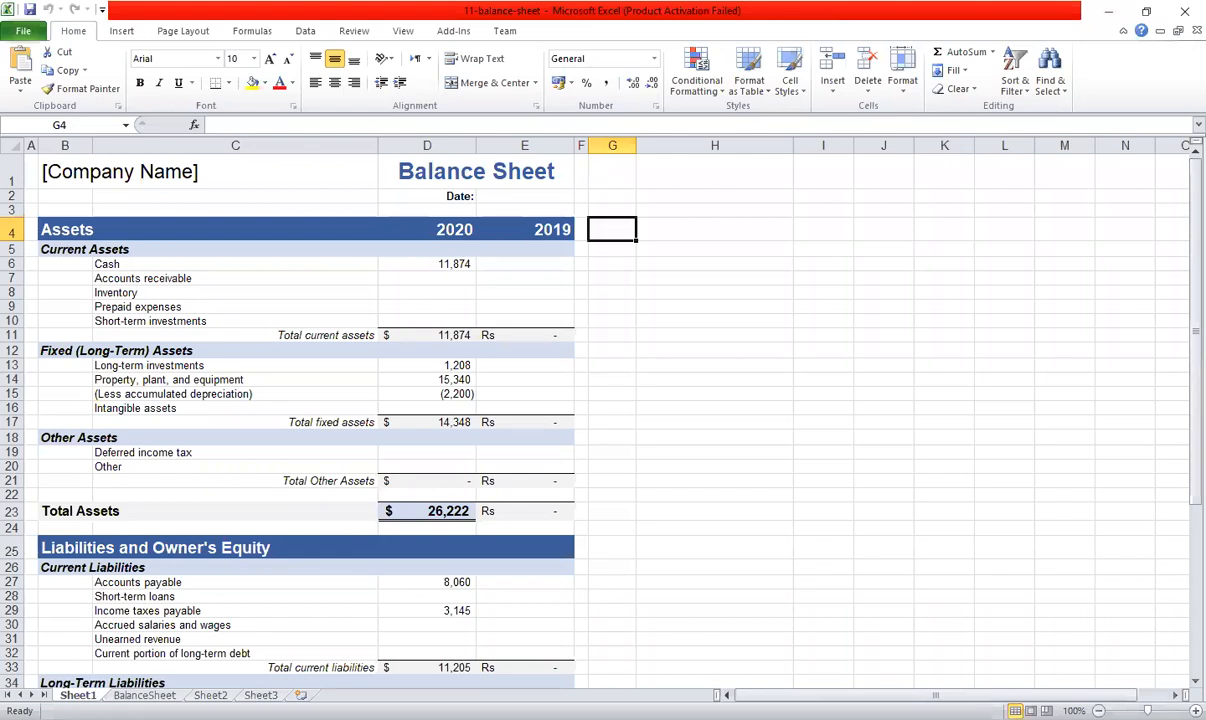
click(210, 695)
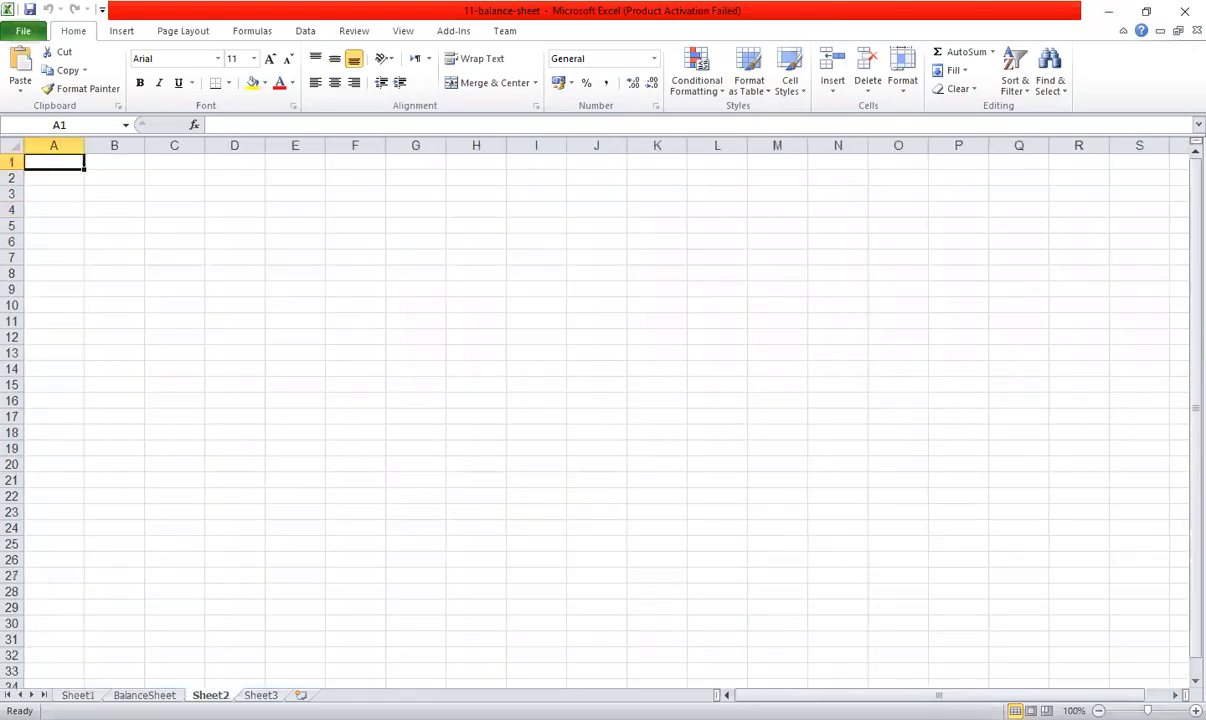
key(ctrl+Page_Down)
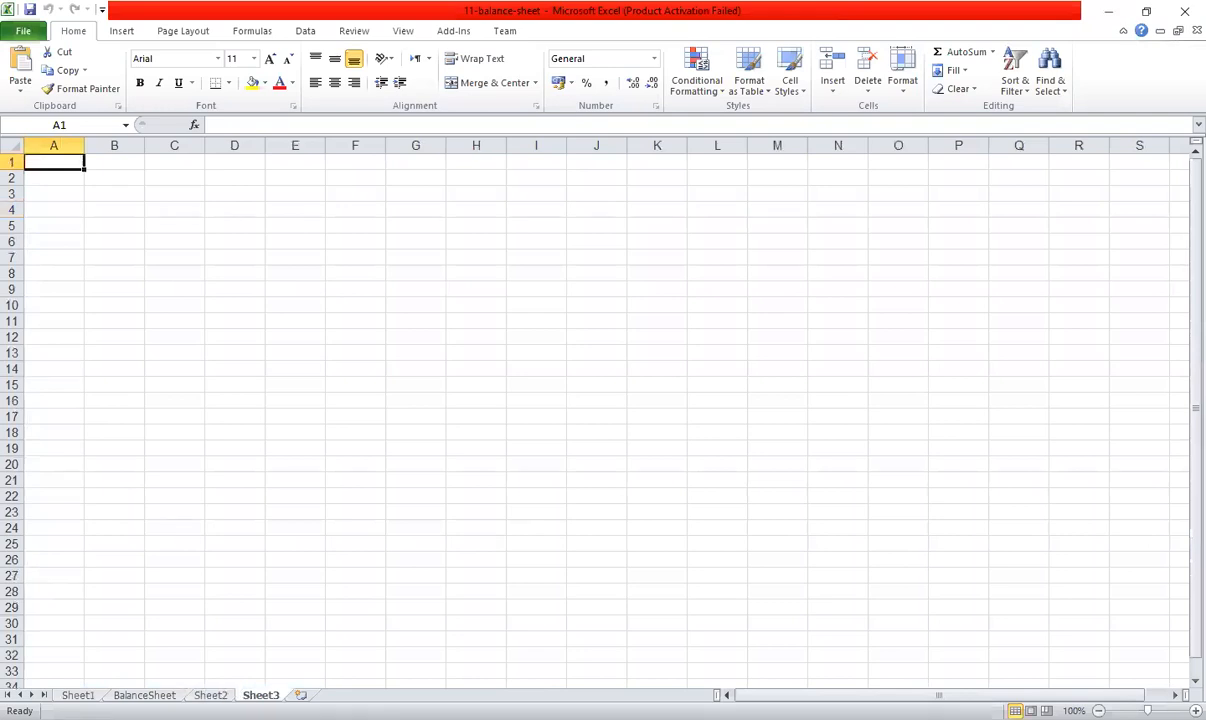
click(78, 695)
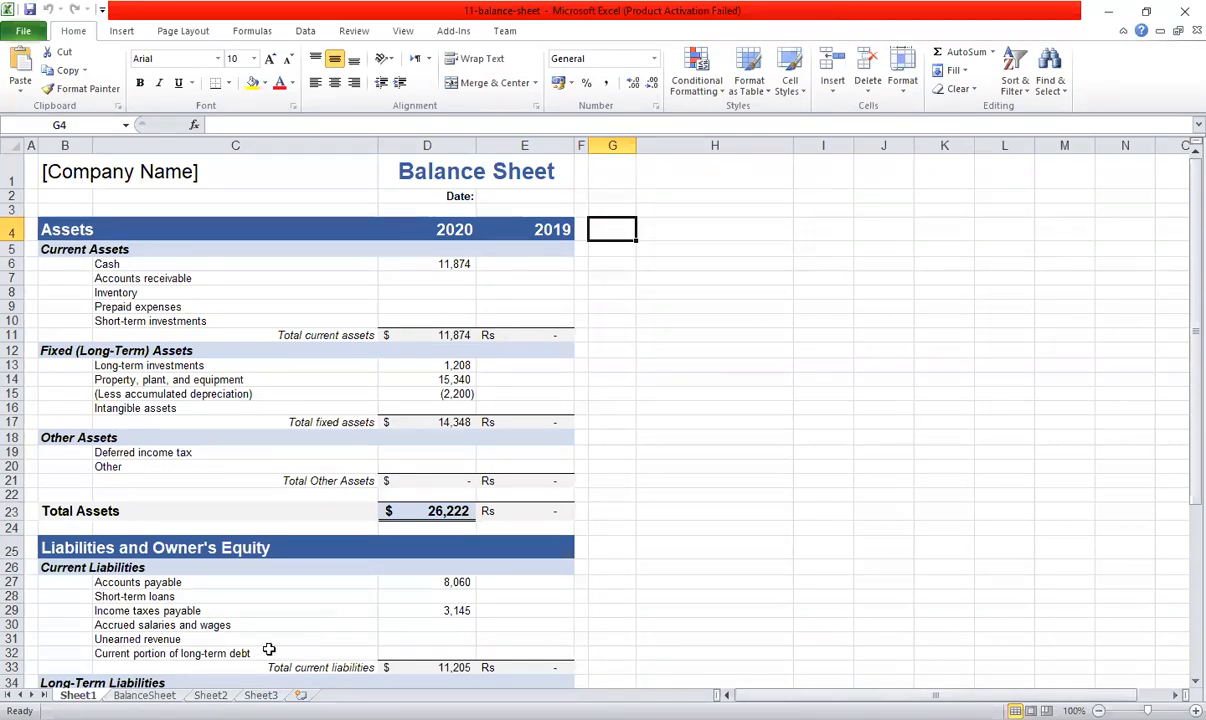
click(210, 695)
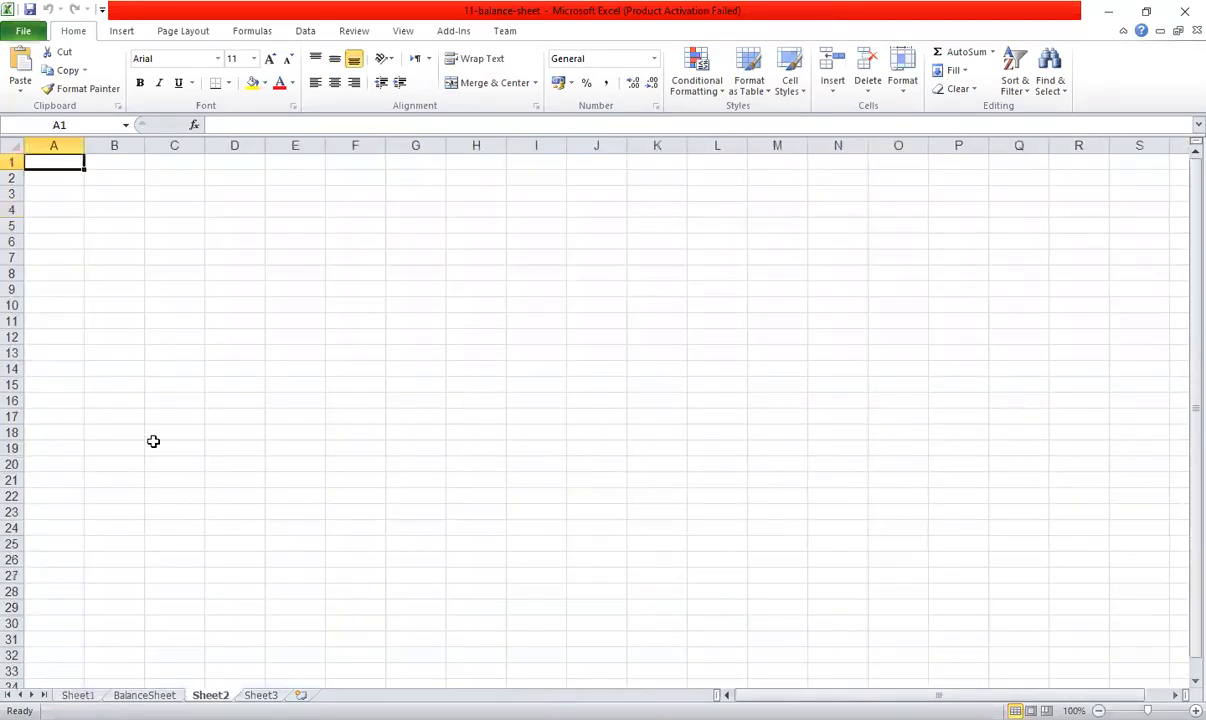
drag(56, 160, 705, 533)
click(805, 480)
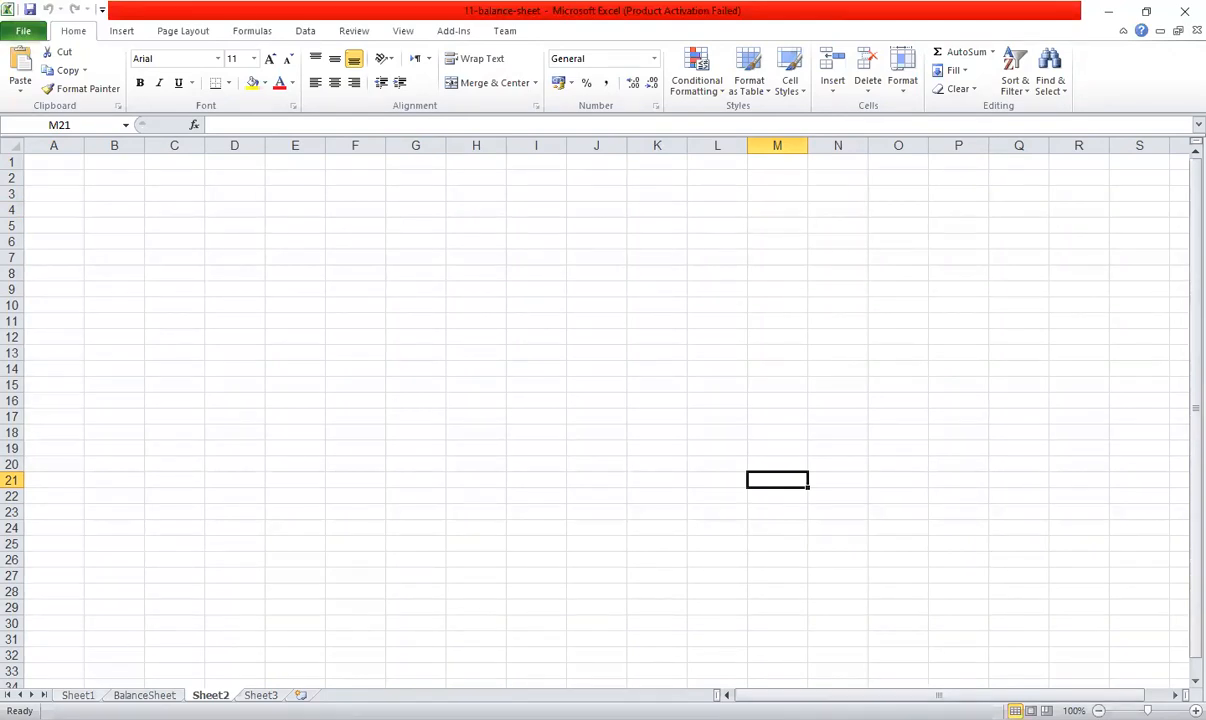
View the balance sheets on Sheet1 and the BalanceSheet worksheet, clear the latter's full selection, and return to Sheet1.
click(78, 695)
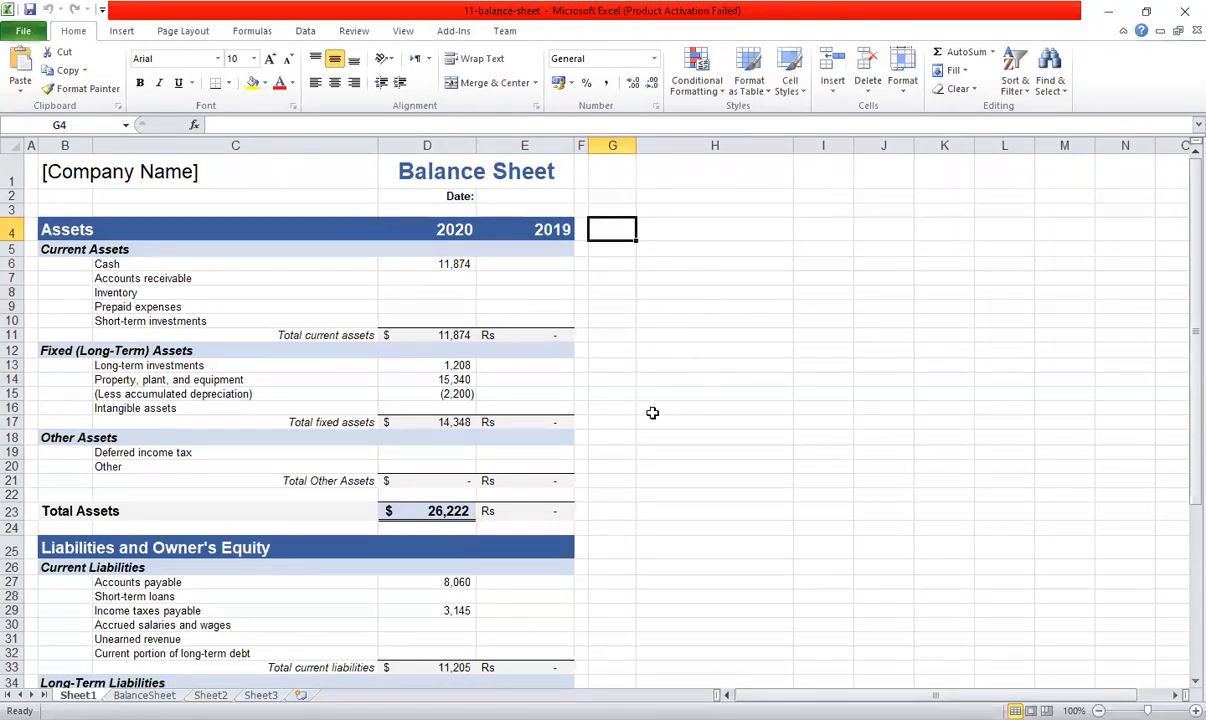
click(704, 304)
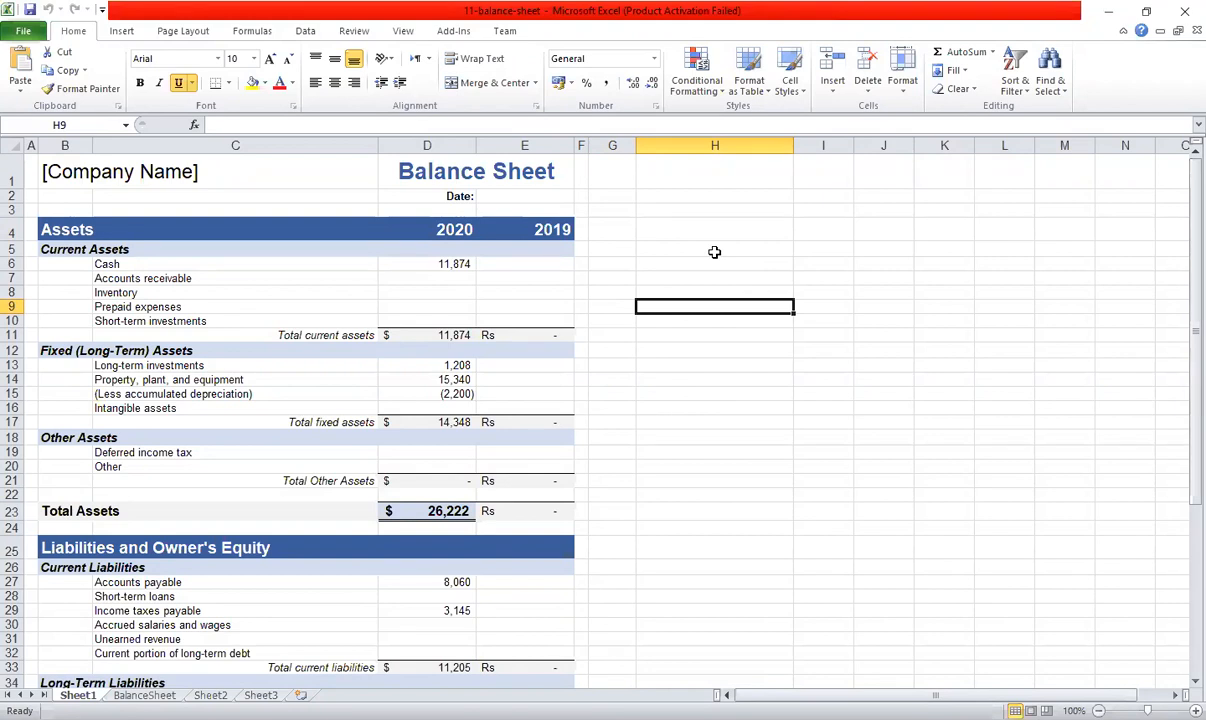
click(144, 695)
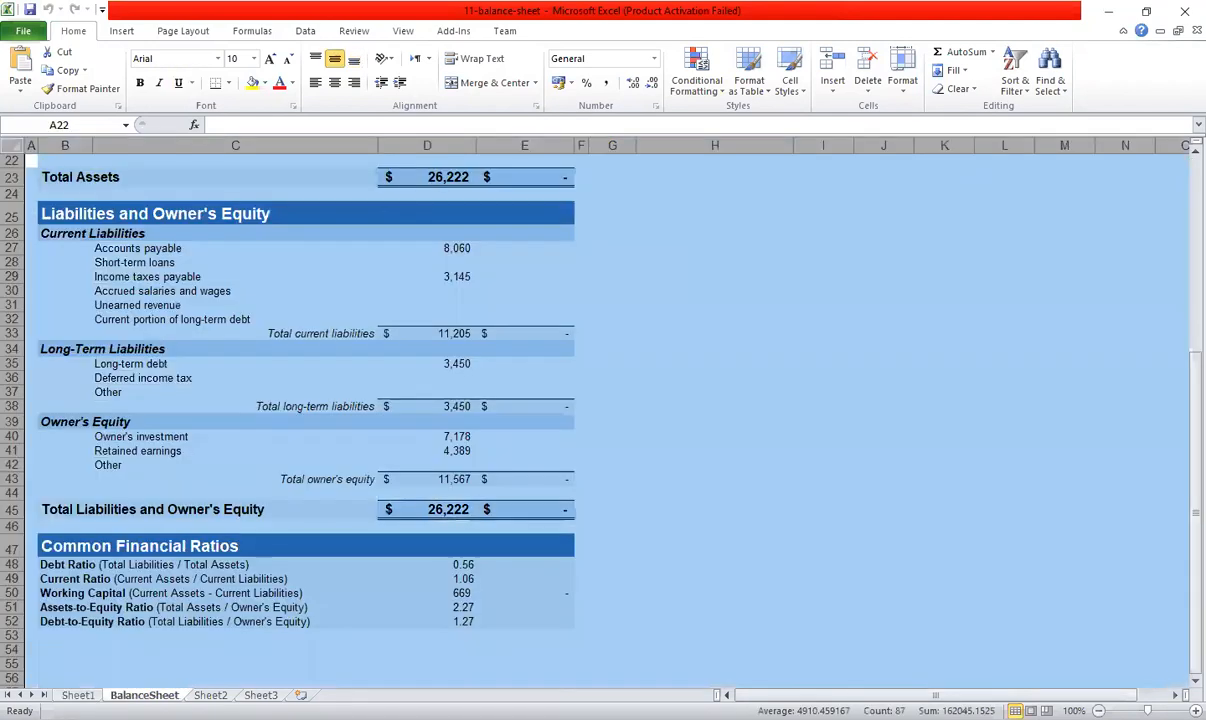
click(679, 527)
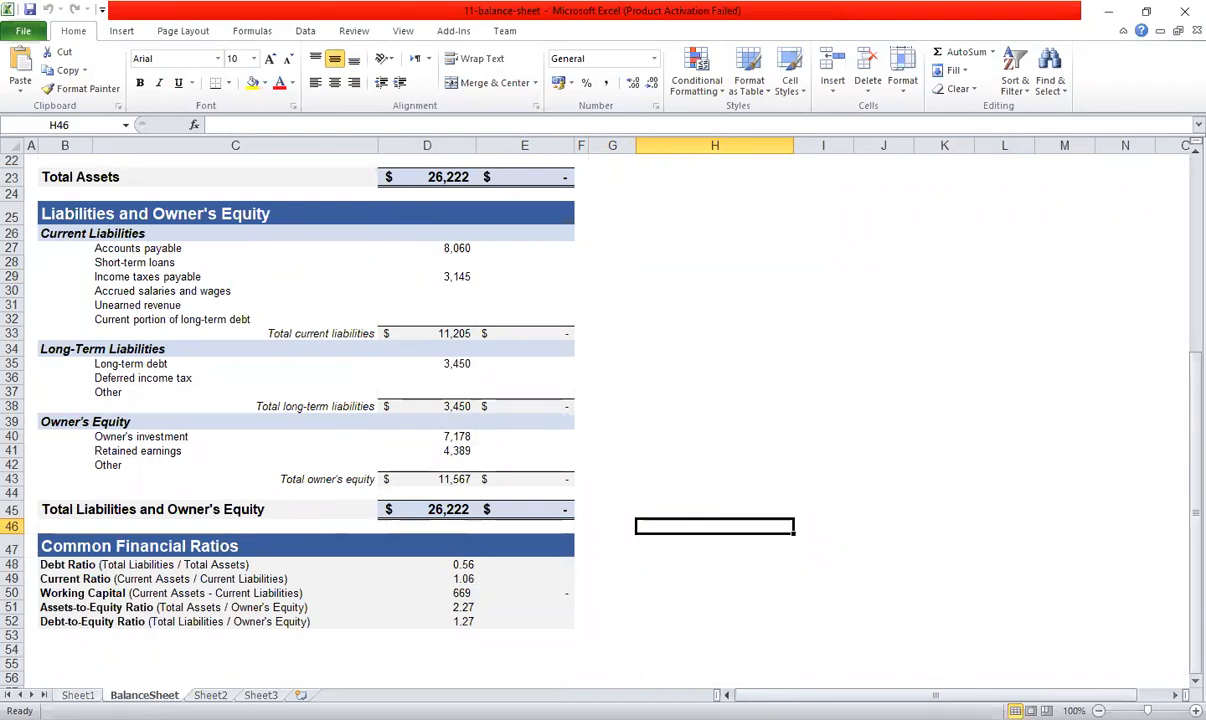
key(ctrl+Page_Up)
click(728, 454)
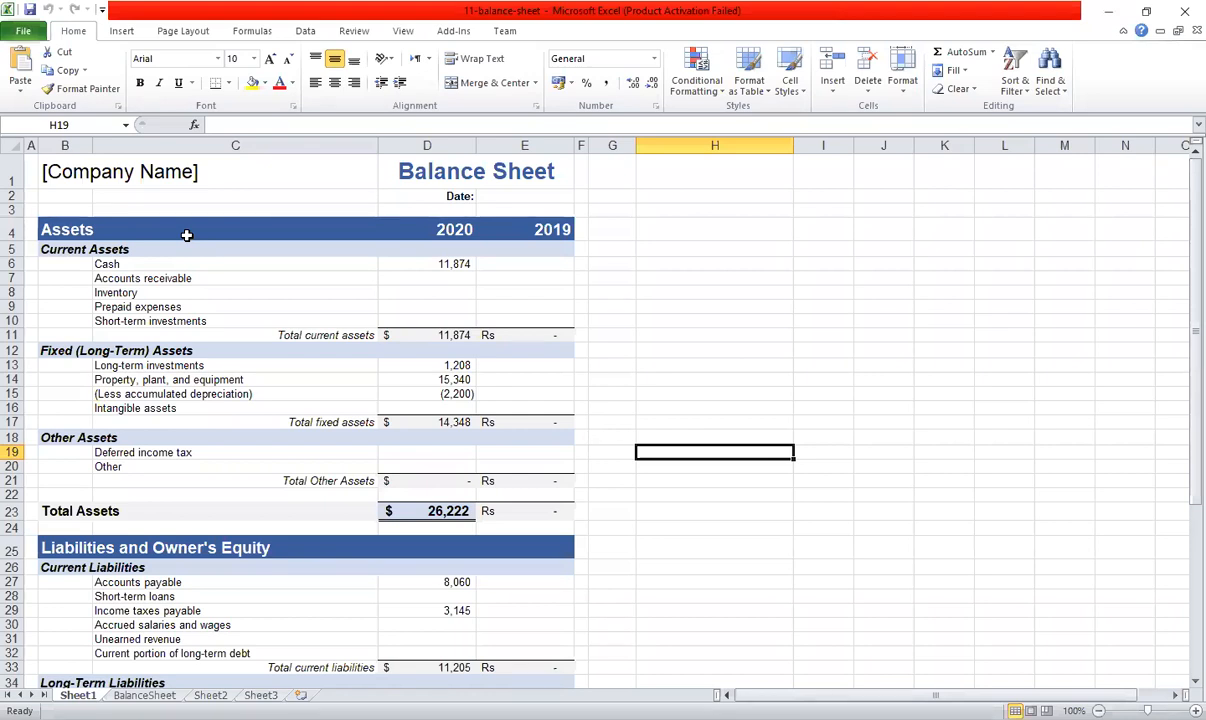
Select cell C1 and the entire rows 1, 2 and 3 one after another on Sheet1.
click(341, 173)
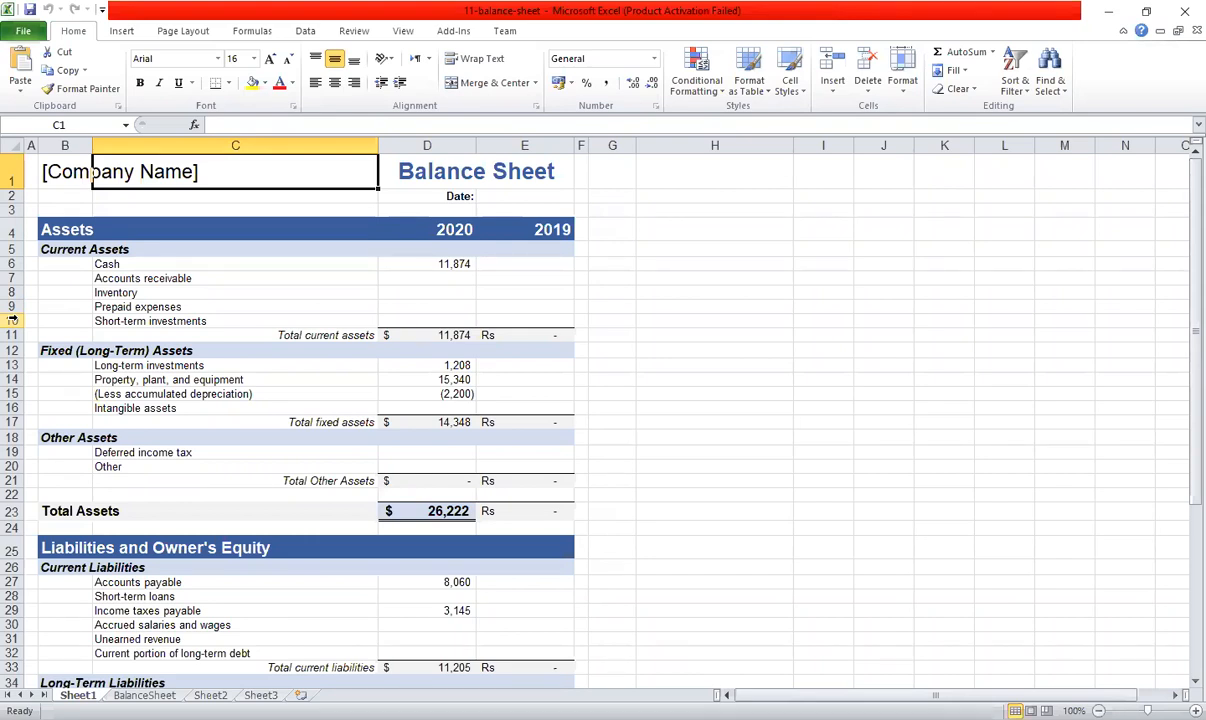
click(13, 172)
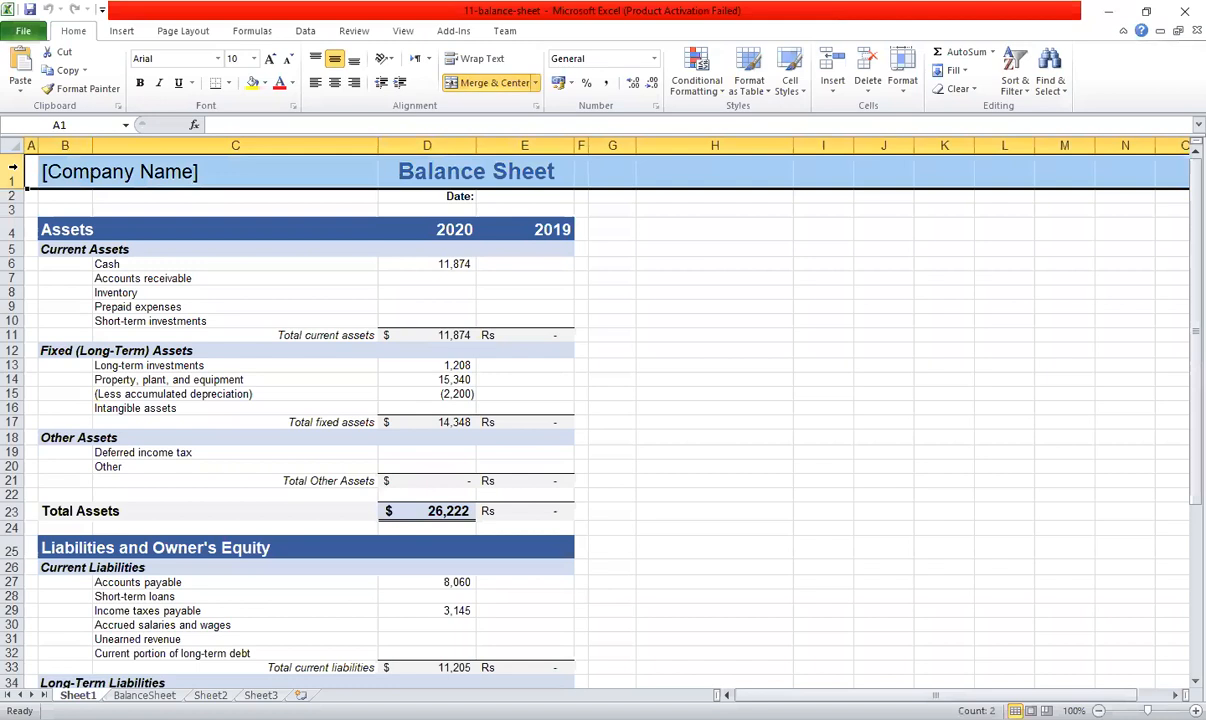
click(13, 196)
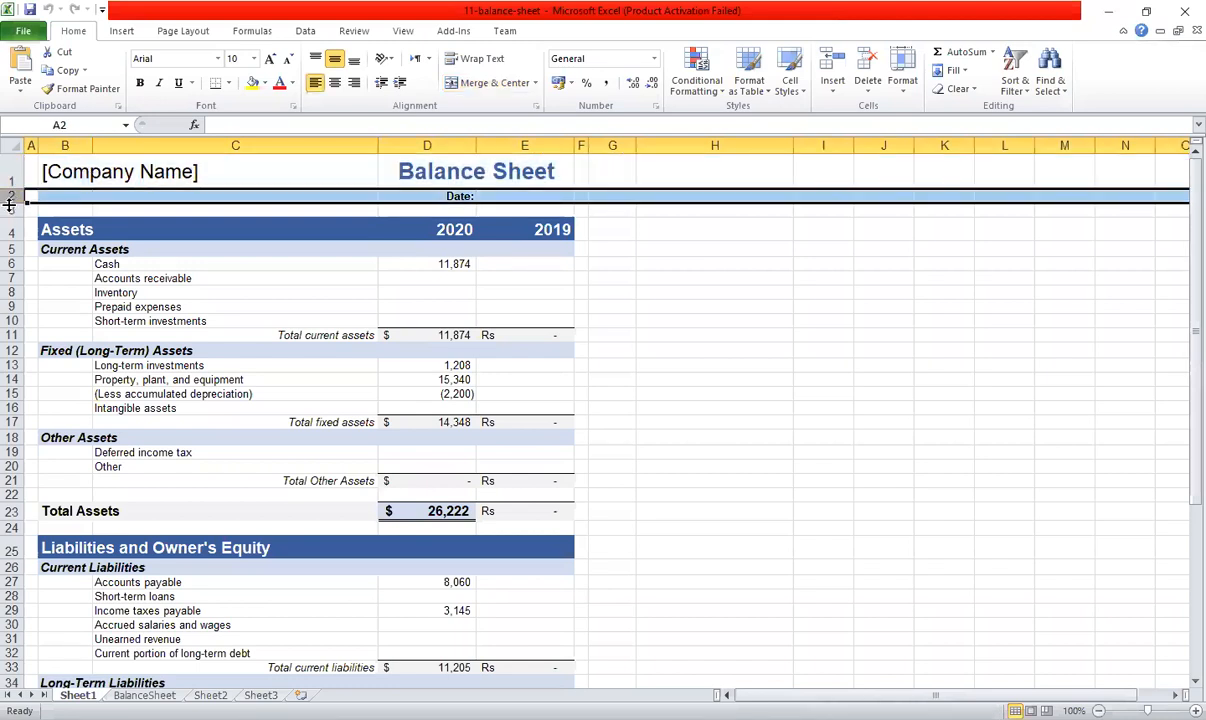
click(13, 210)
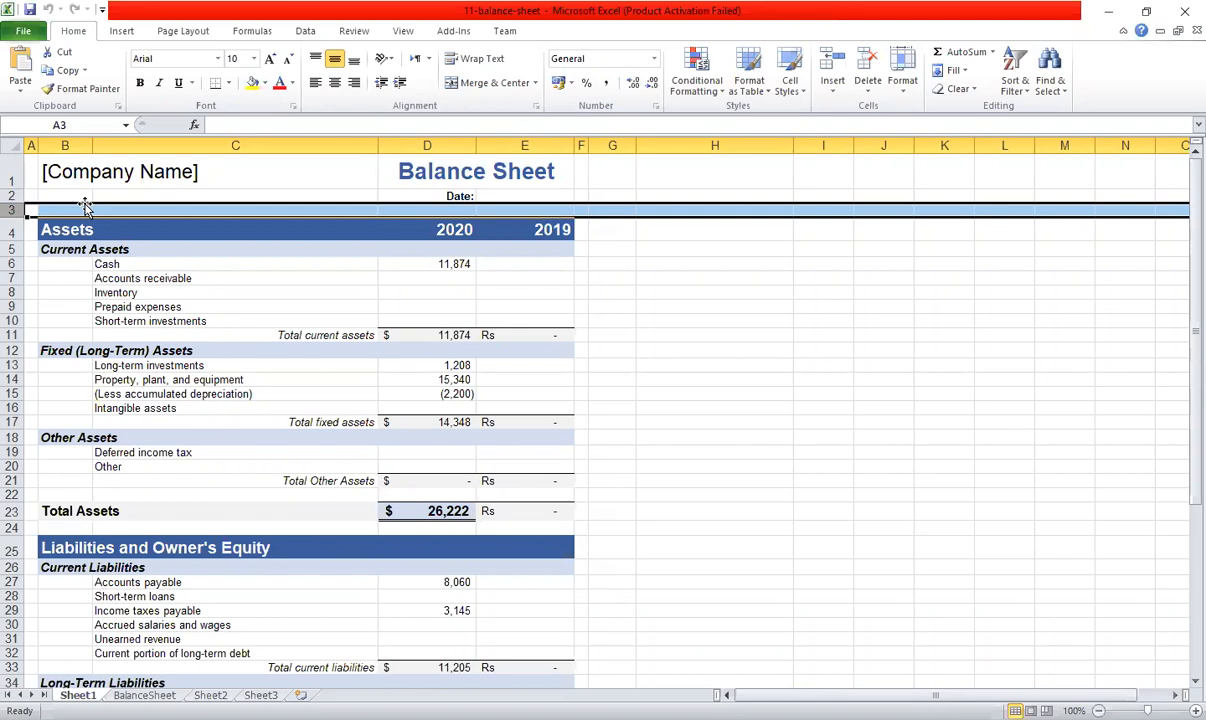
Select columns A, B and C individually on Sheet1, and extend the selection from column C through column AP.
click(31, 145)
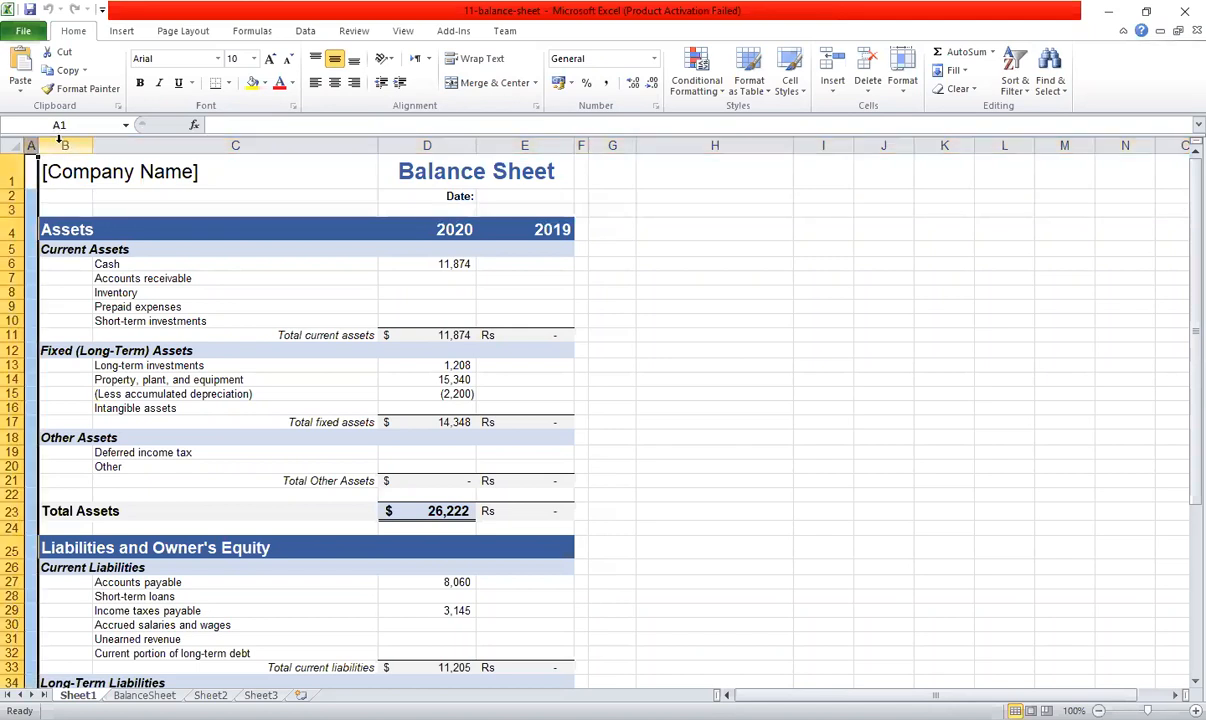
click(60, 145)
click(137, 145)
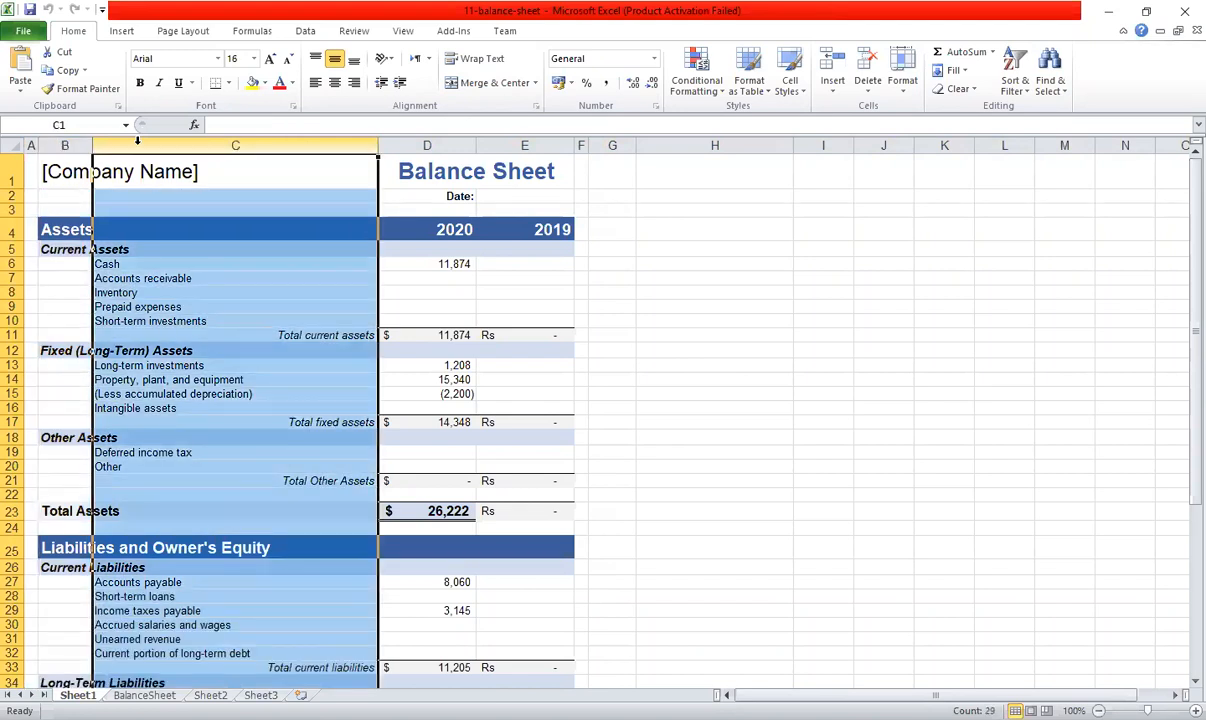
click(167, 145)
drag(167, 145, 455, 145)
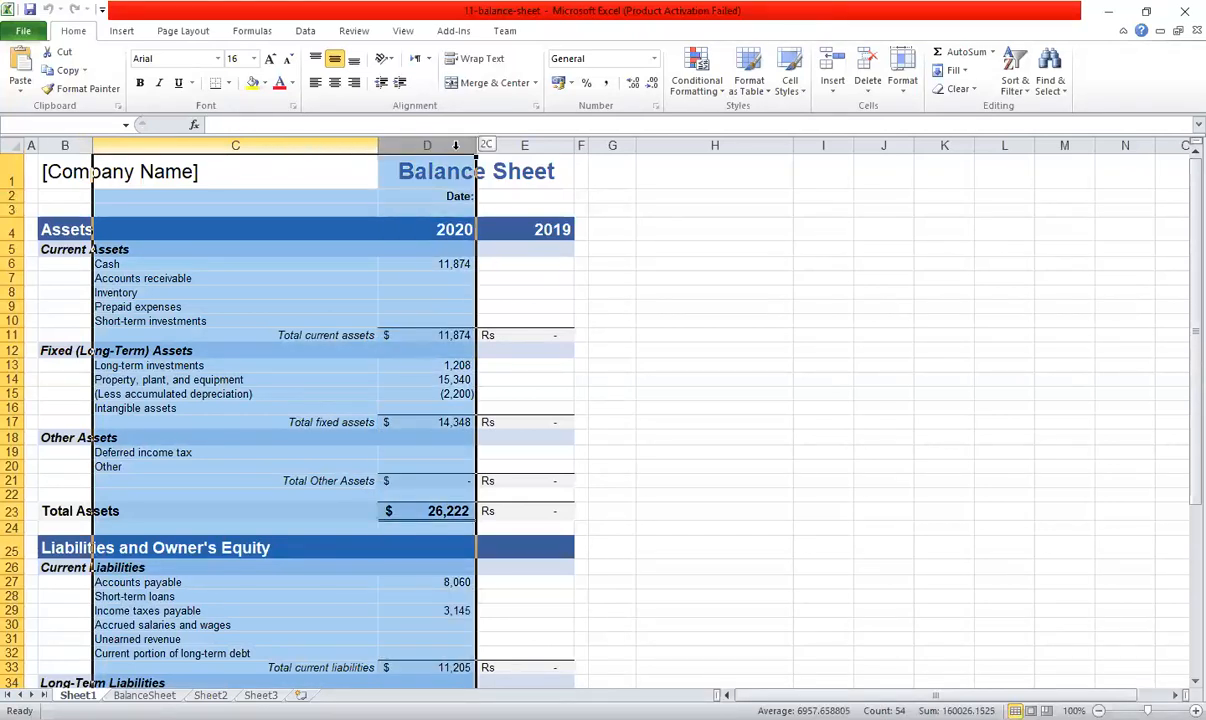
drag(455, 145, 838, 145)
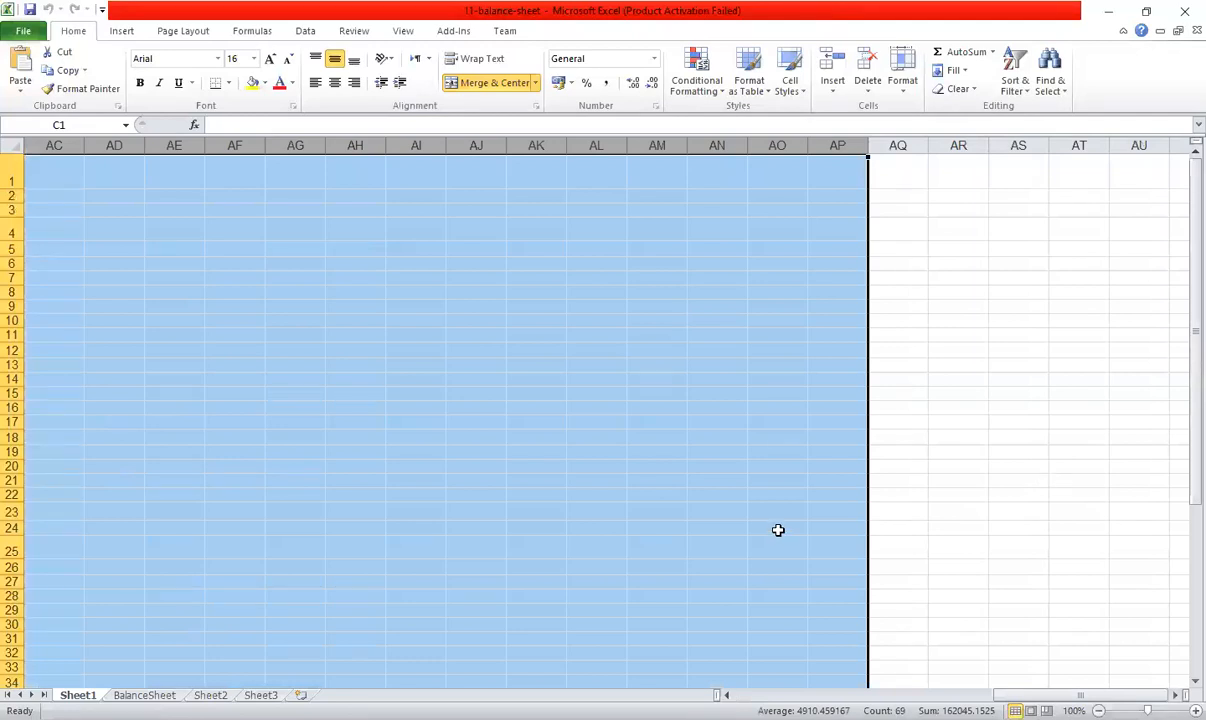
scroll(778, 530, left, 9)
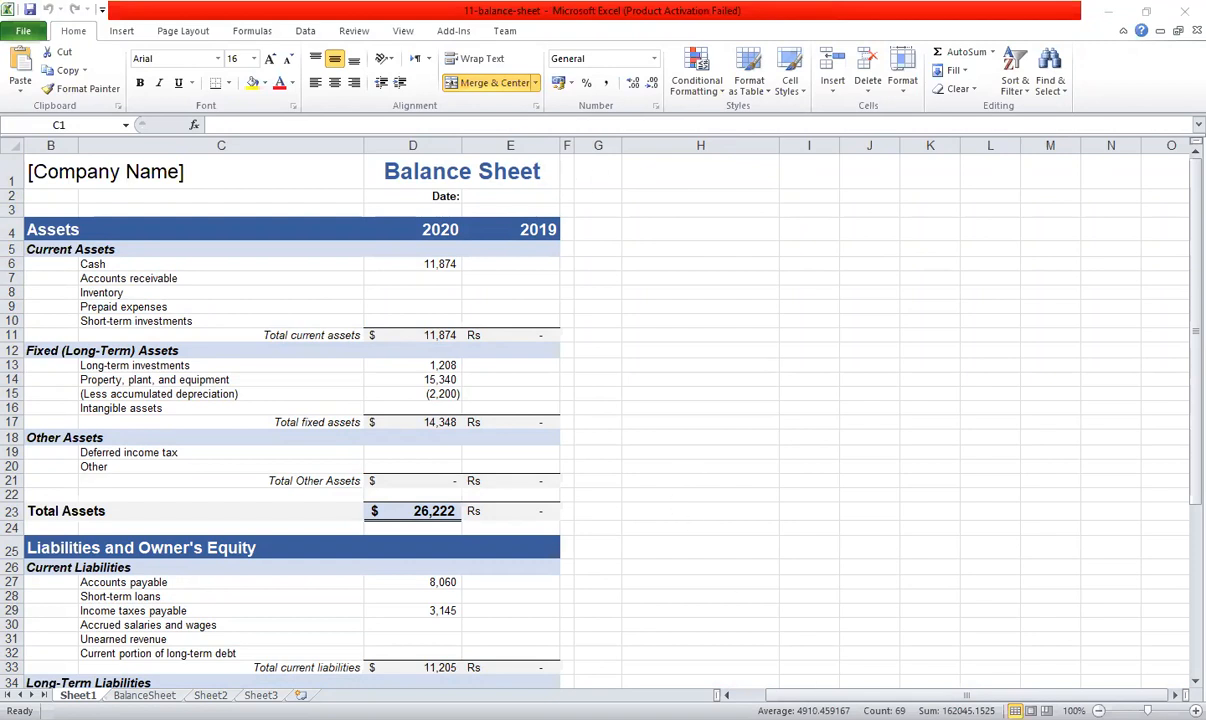
key(alt+Tab)
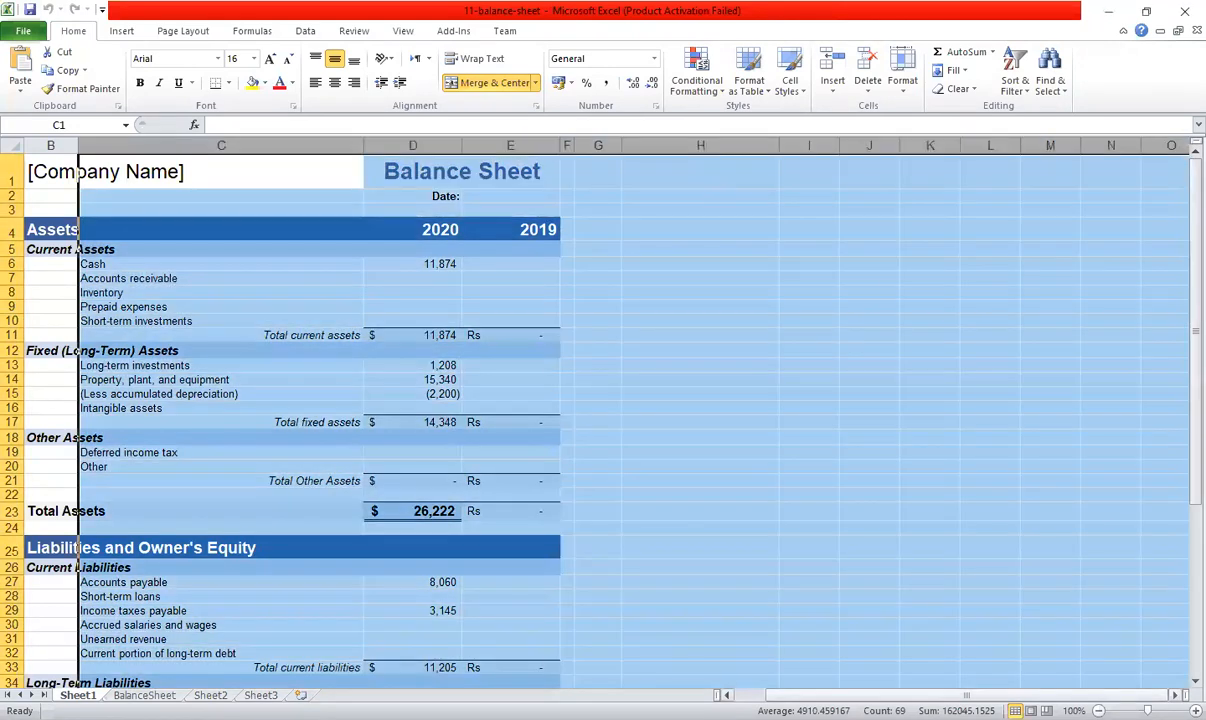
click(862, 695)
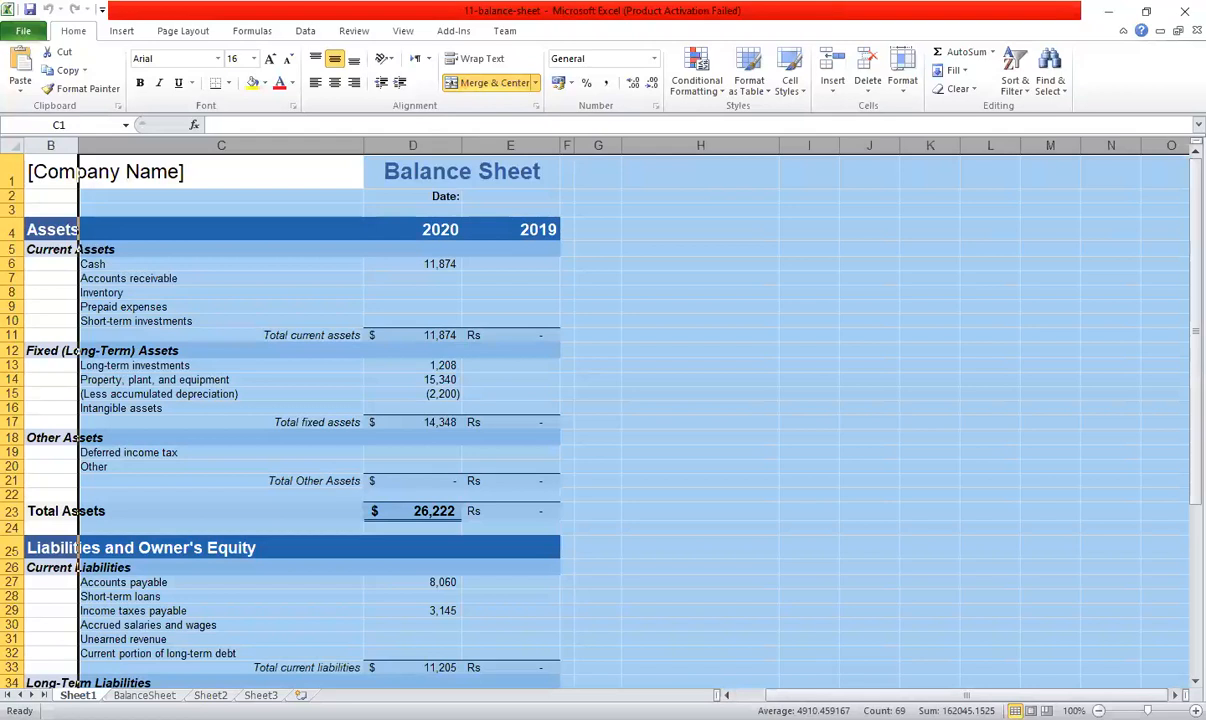
click(860, 695)
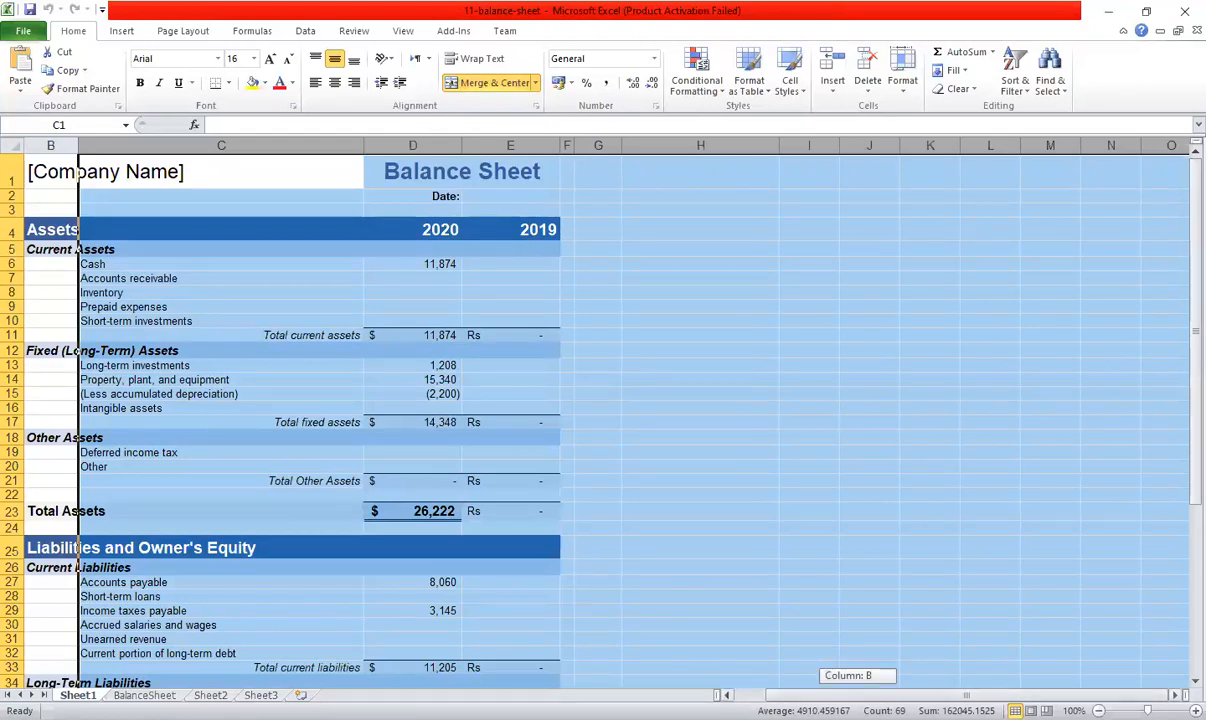
Replace the current selection on Sheet1 with the entire columns H through AF.
click(863, 386)
drag(700, 143, 820, 140)
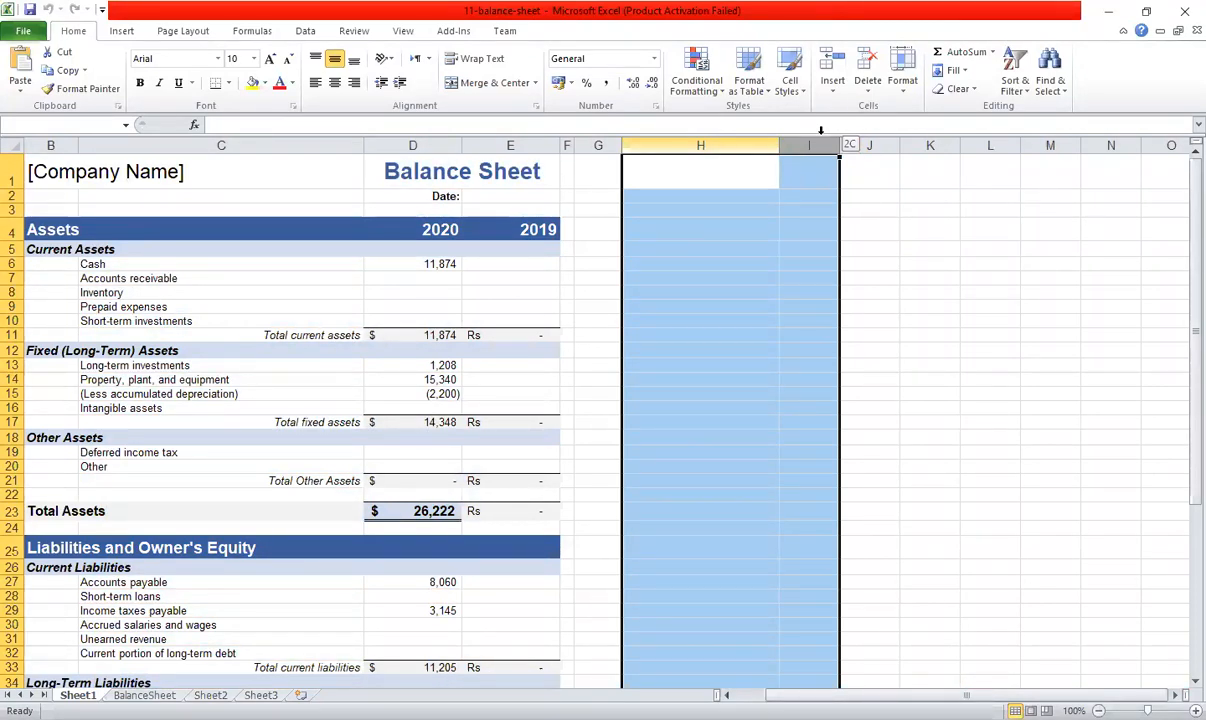
mouse_move(820, 130)
mouse_down()
mouse_move(843, 130)
mouse_move(838, 145)
mouse_up()
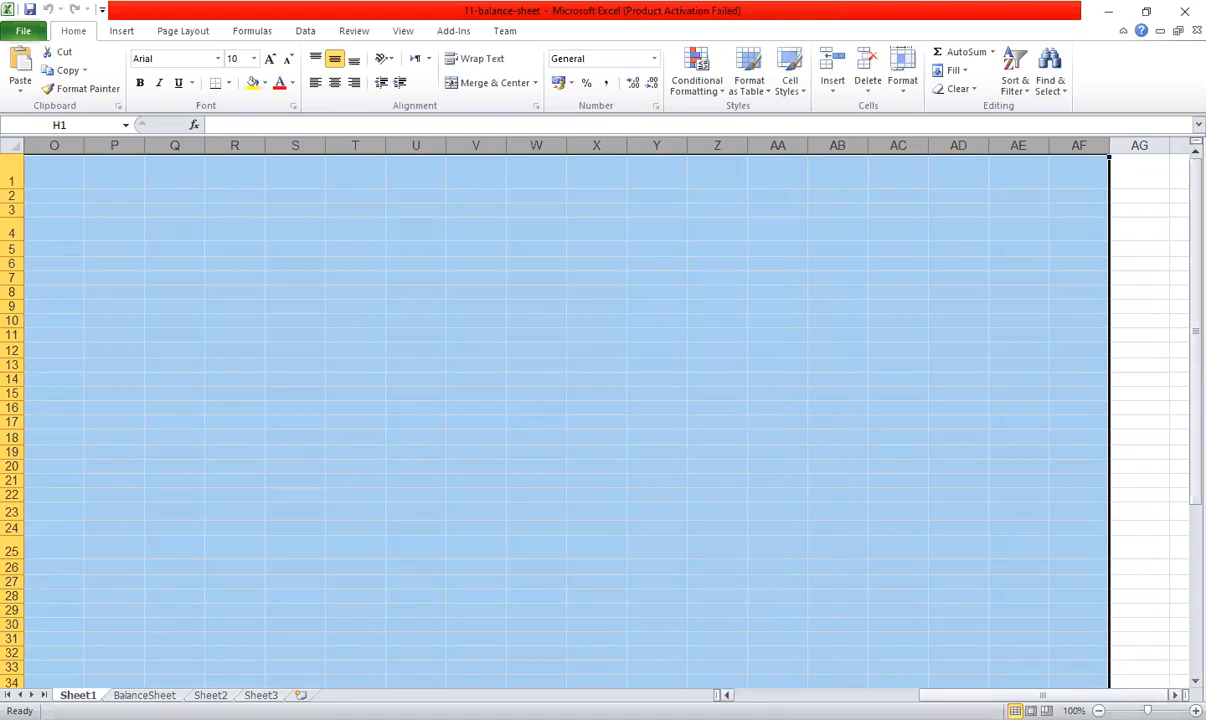
scroll(13, 231, left, 5)
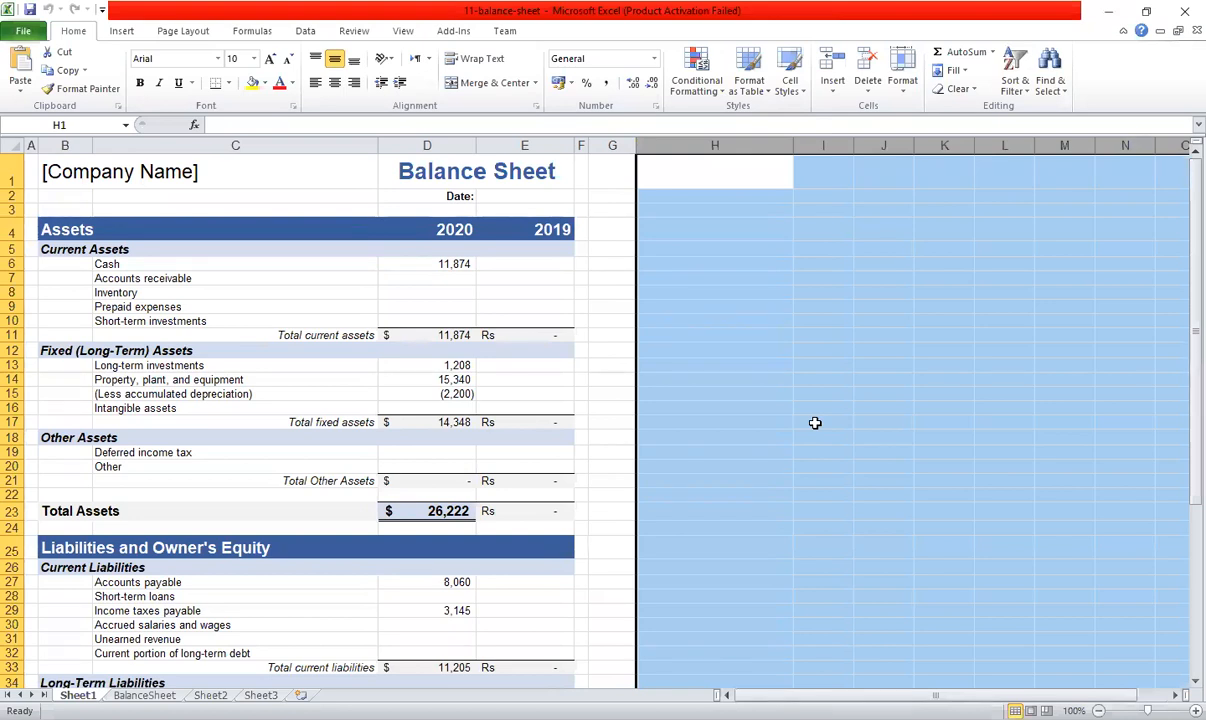
key(alt+Tab)
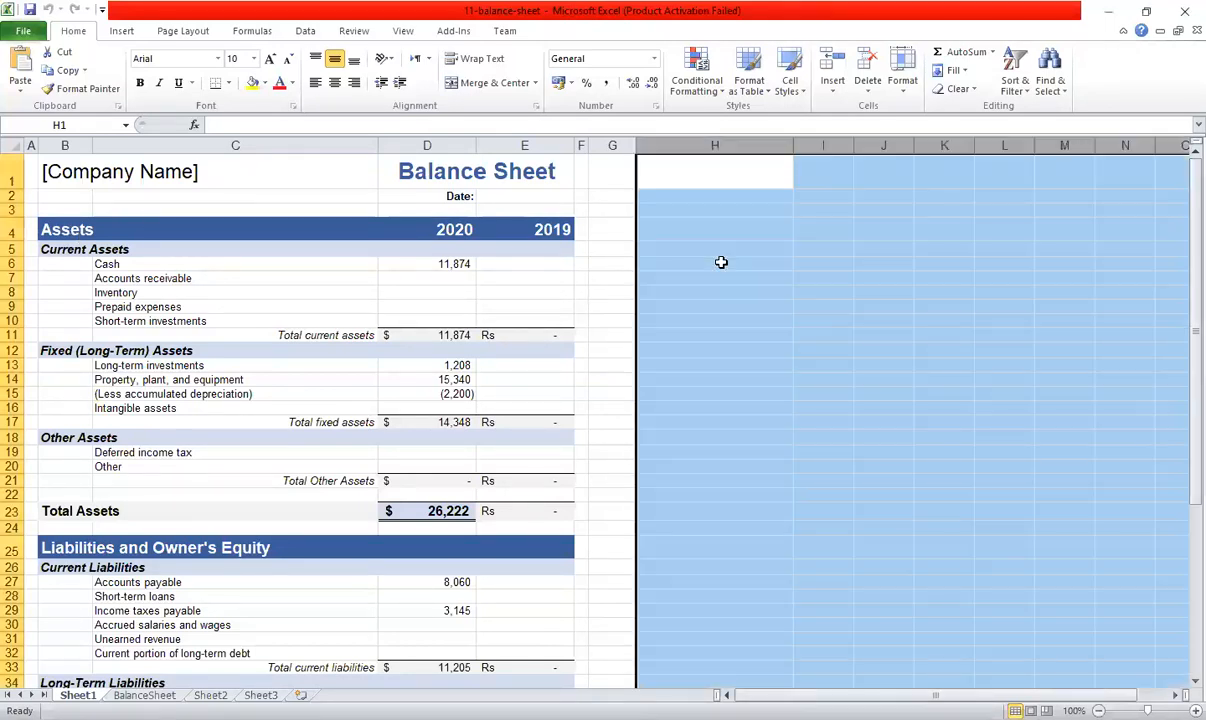
Check the addresses of individual cells on Sheet1 by selecting H6, H10, H13, I6, H6 again and C5.
click(721, 262)
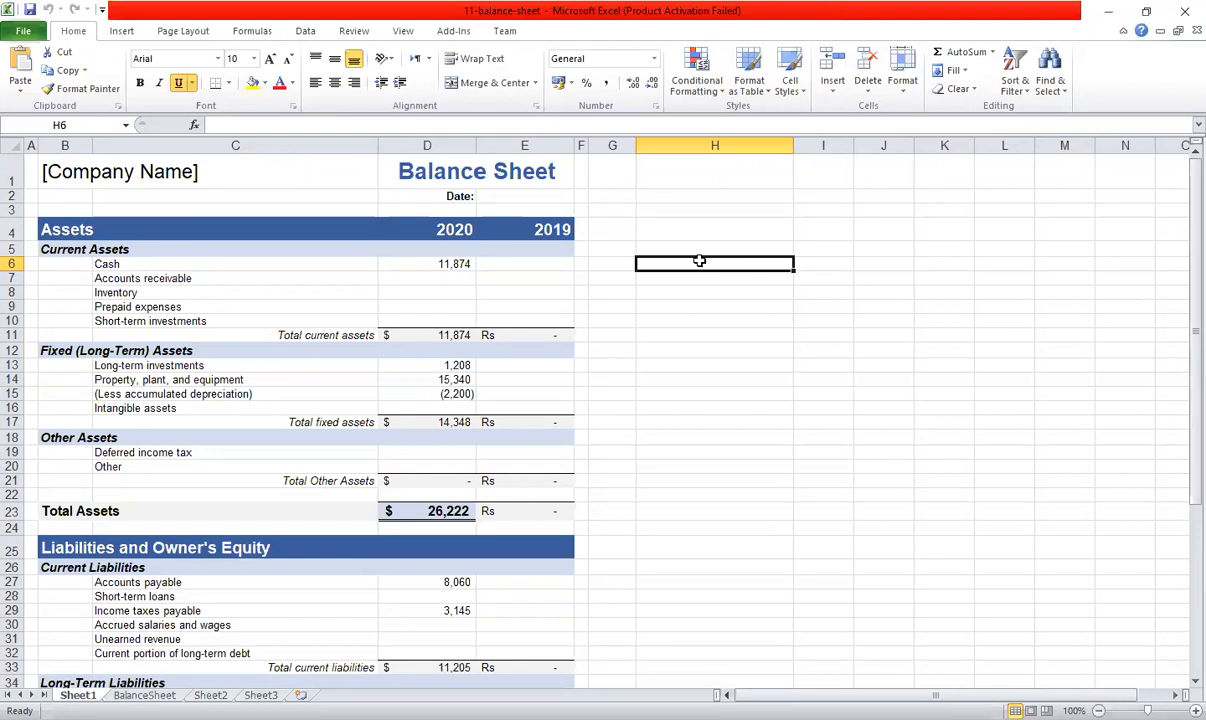
click(73, 124)
click(684, 321)
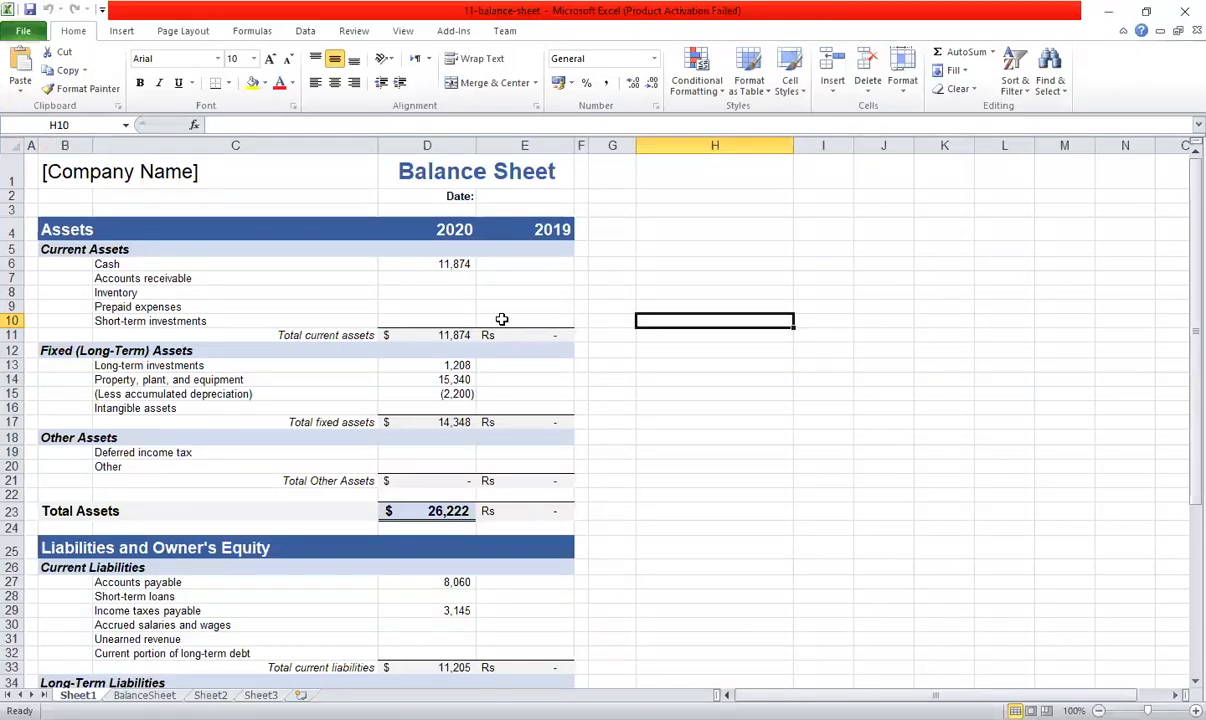
click(700, 362)
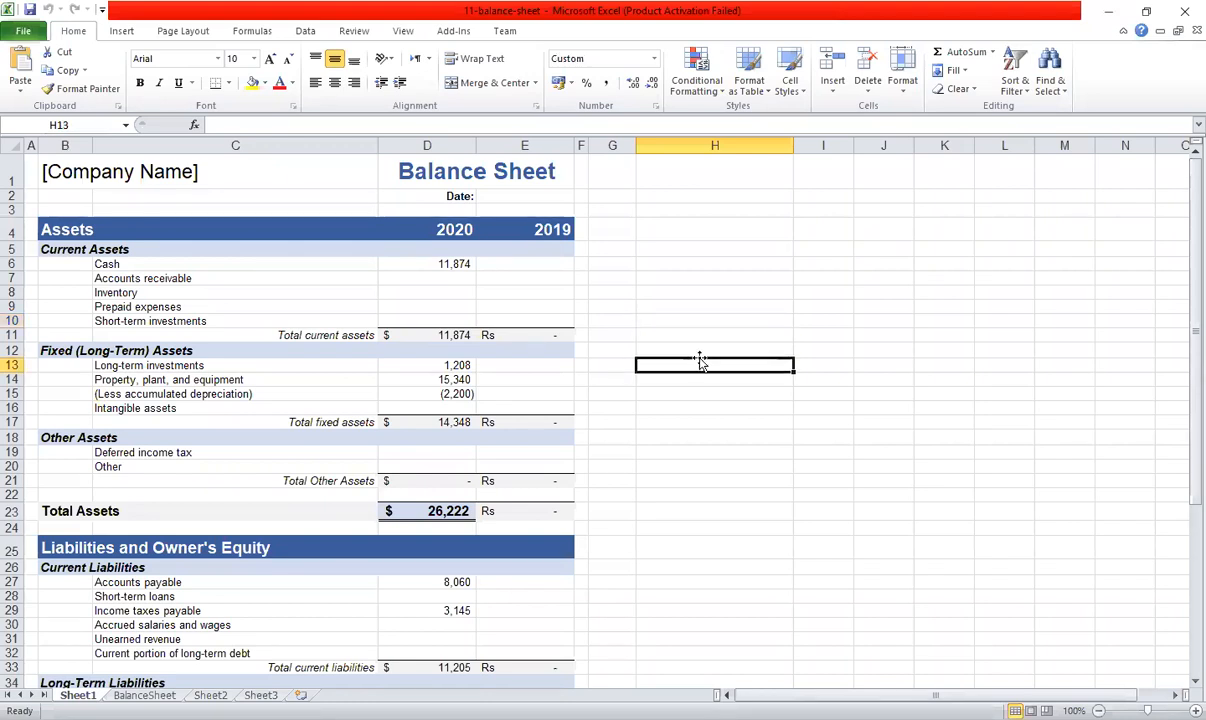
click(818, 264)
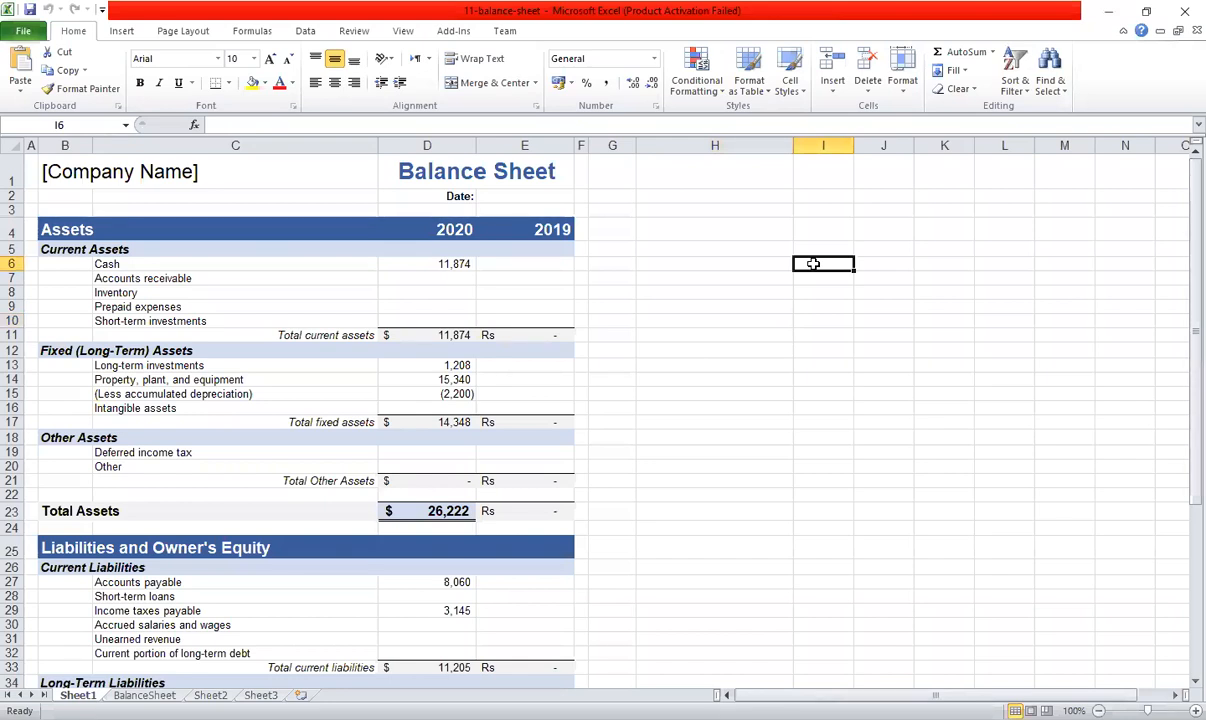
click(692, 264)
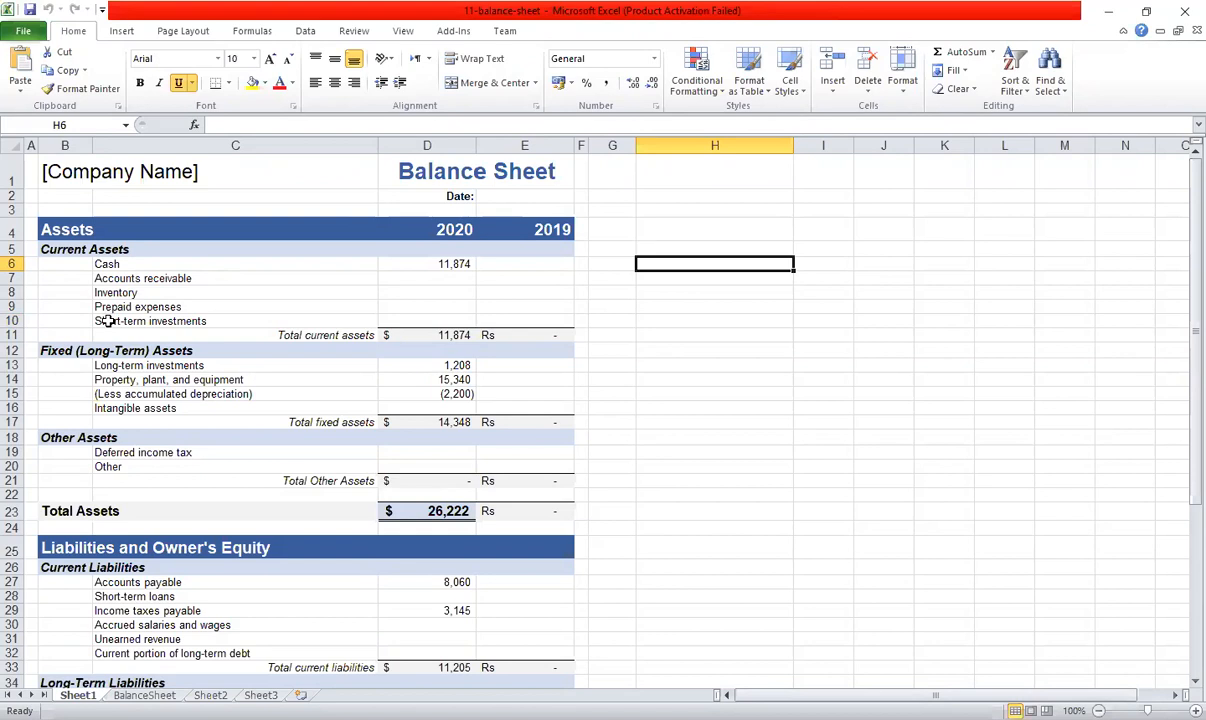
click(130, 249)
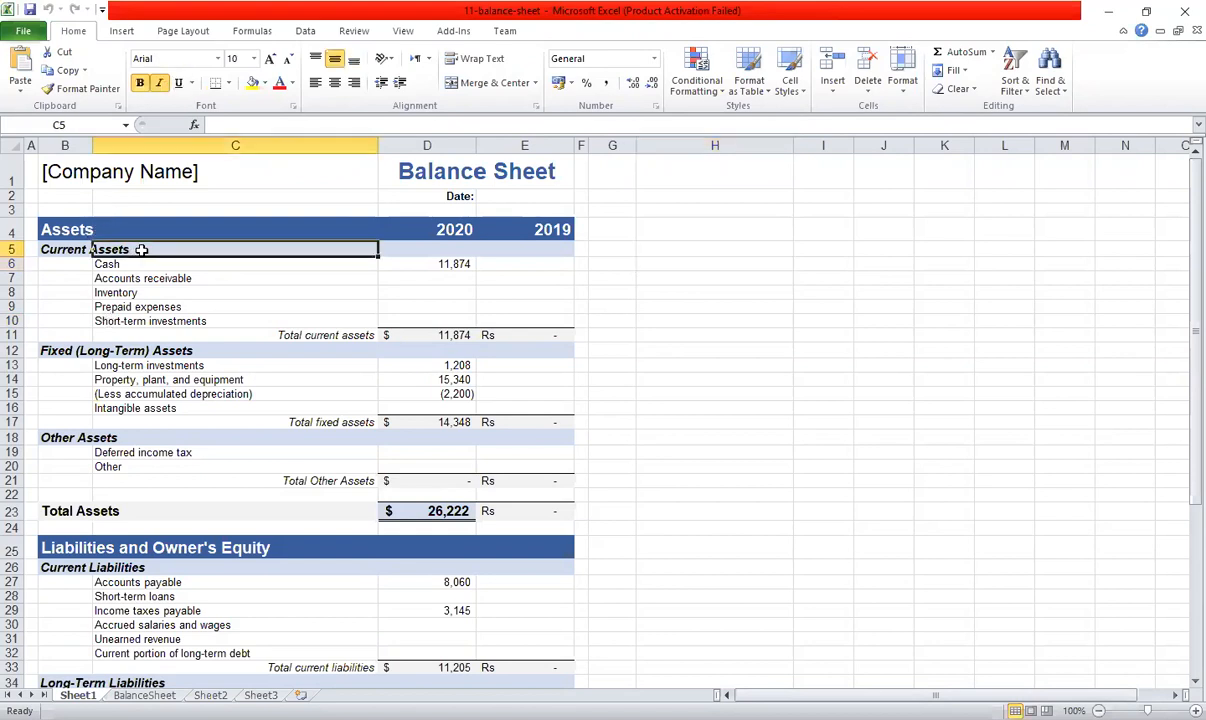
Check individual cell addresses on Sheet1 by selecting B5, C4, B3 and H3 one after another.
click(78, 248)
click(123, 228)
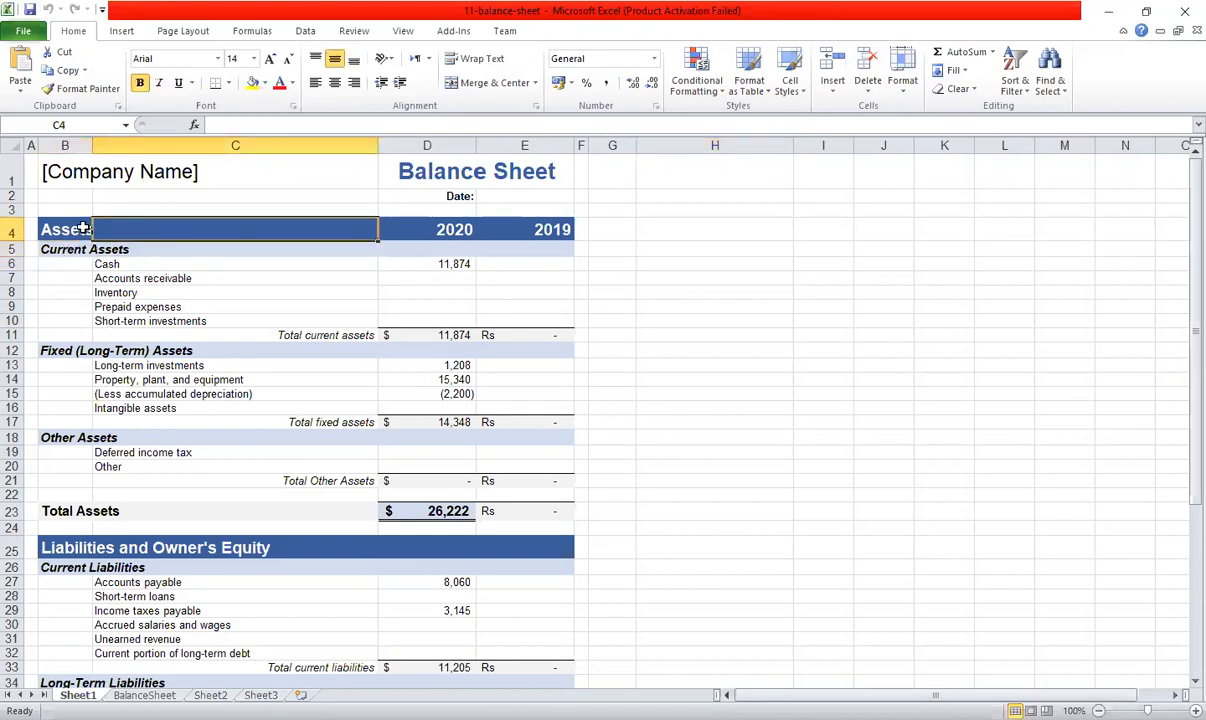
click(64, 207)
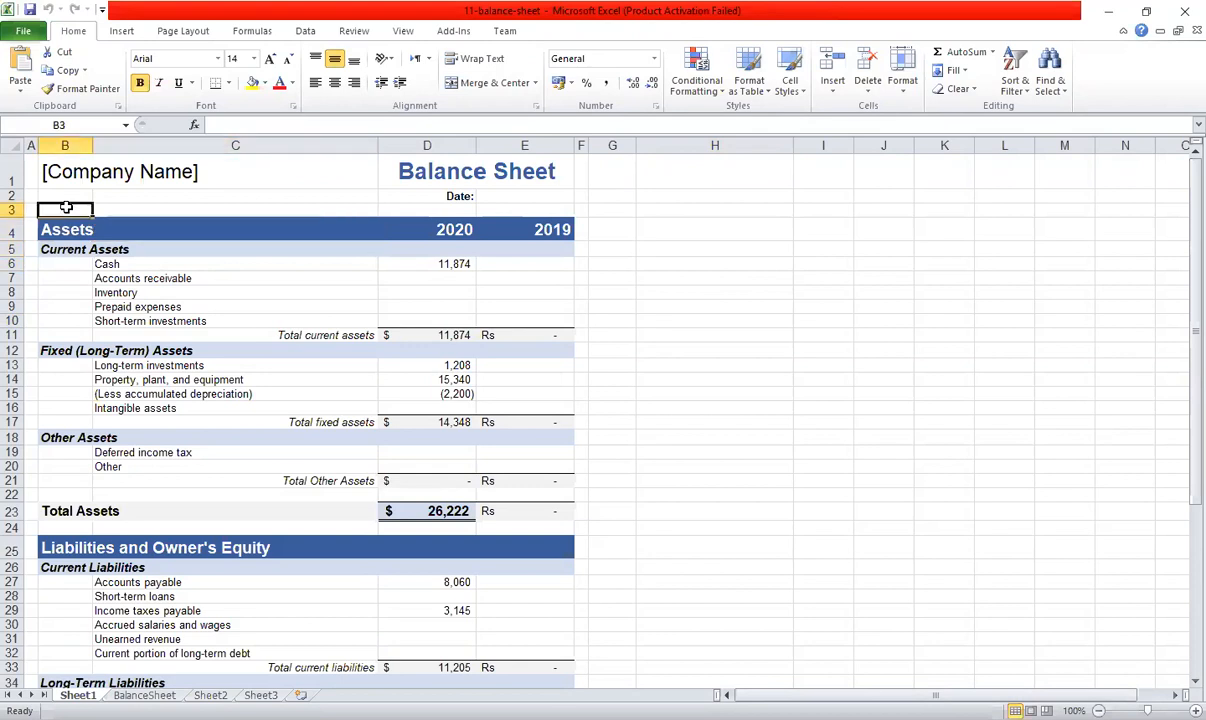
click(647, 213)
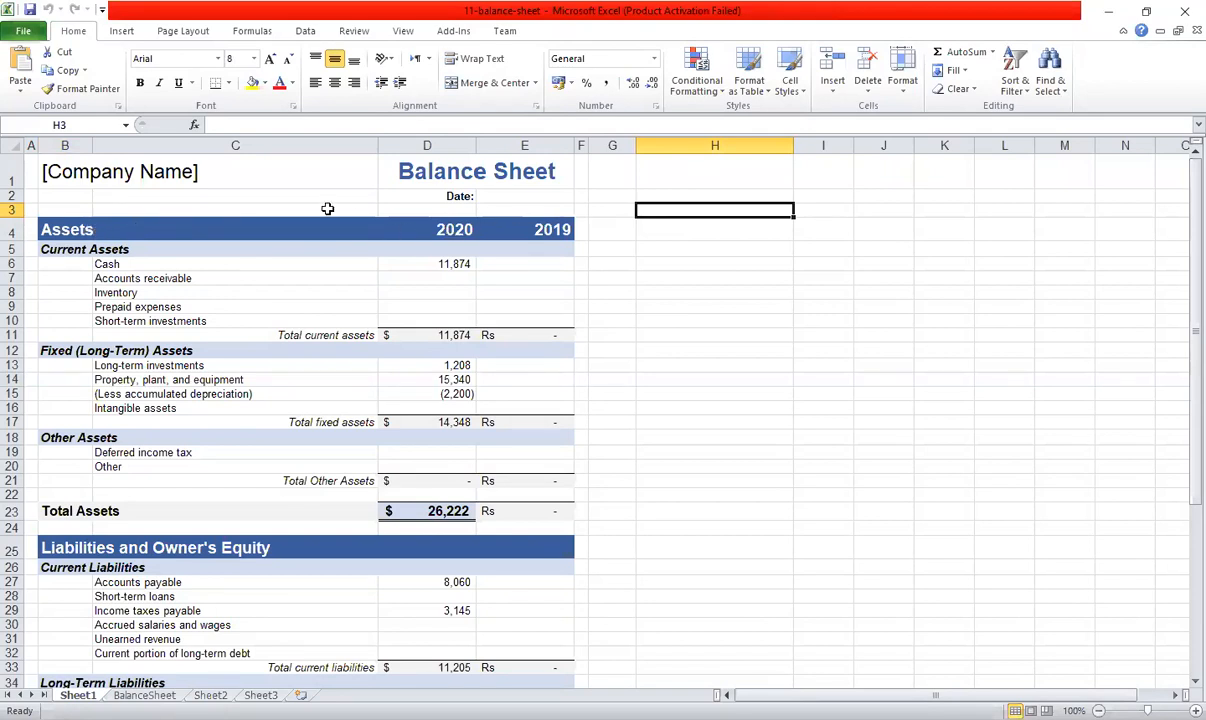
Check the cells of the Assets heading row by selecting C4, B4, C4, D4 and E4, and finish on H5.
click(275, 230)
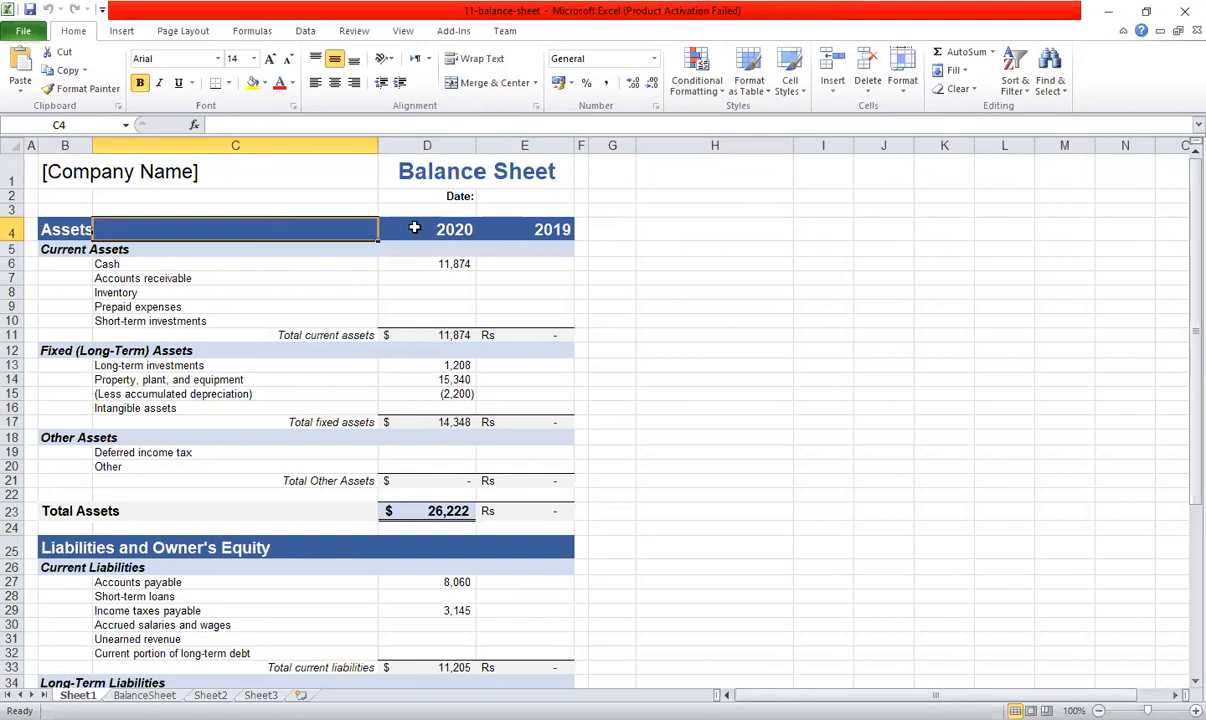
click(74, 231)
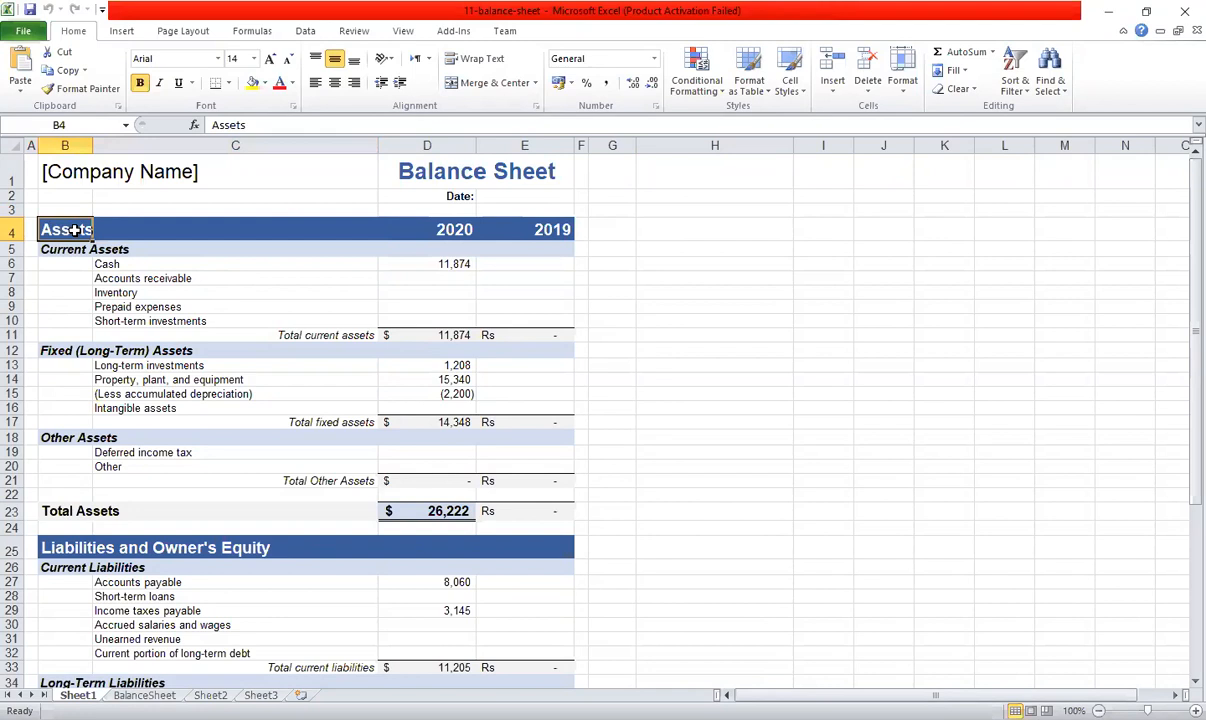
click(184, 226)
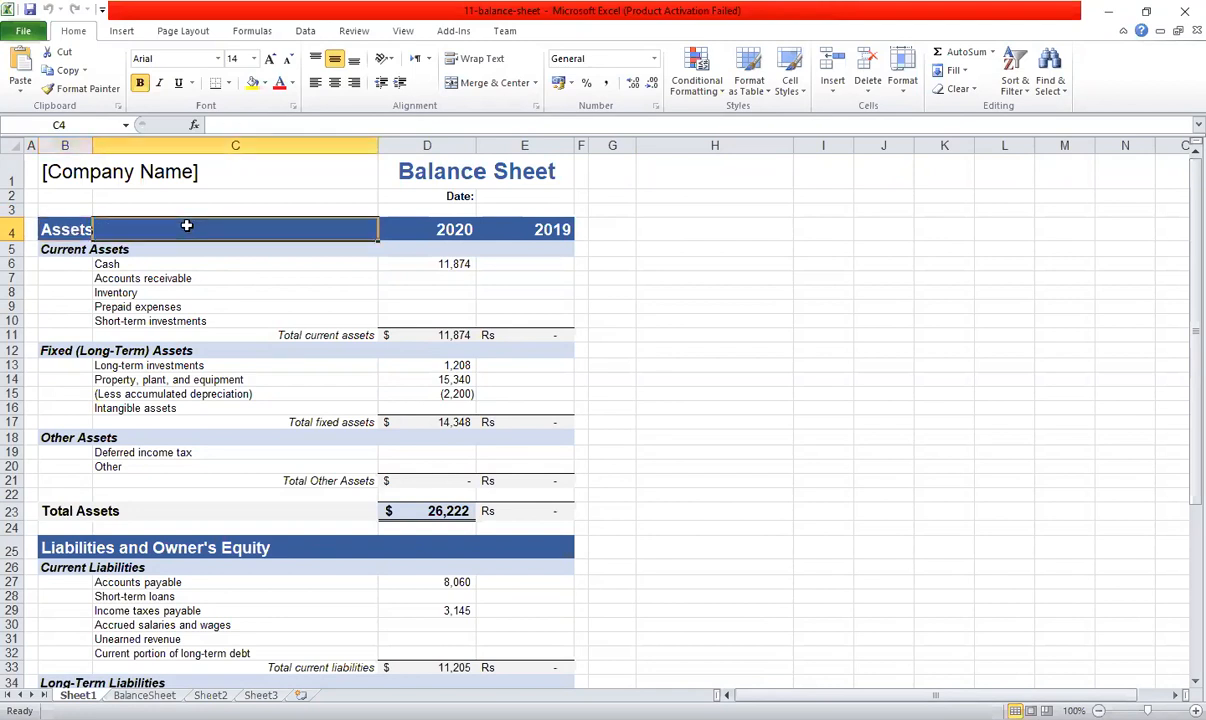
click(432, 226)
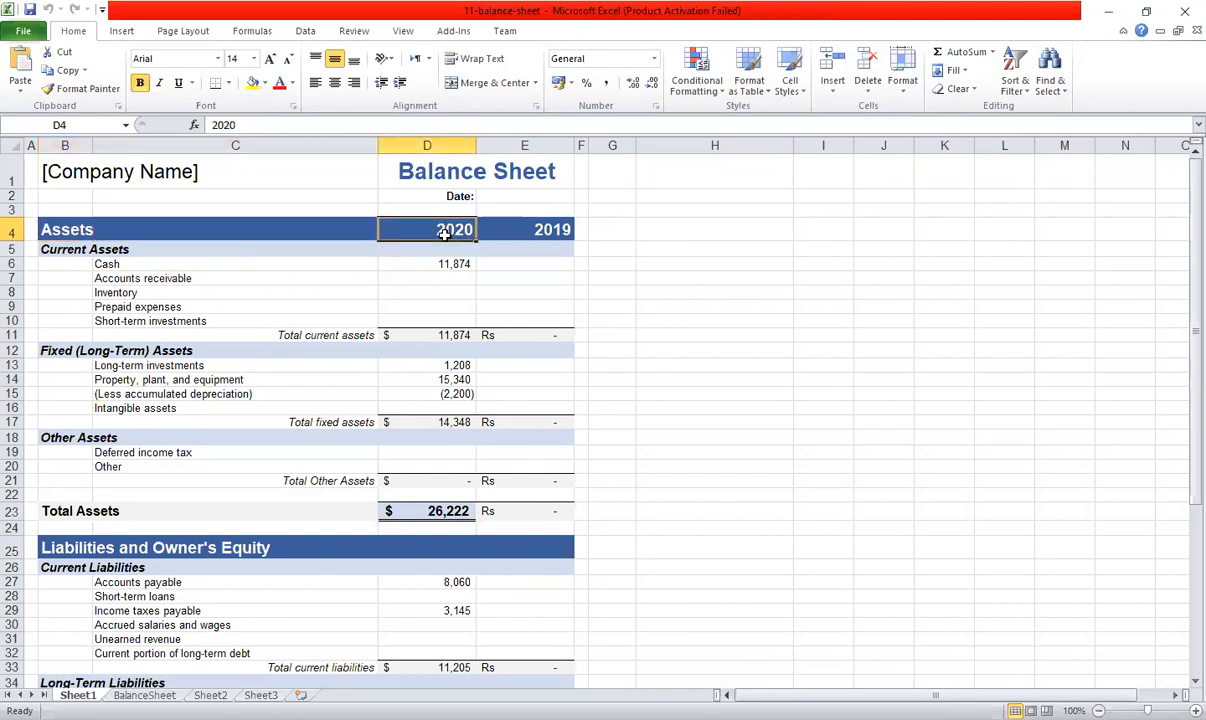
click(538, 225)
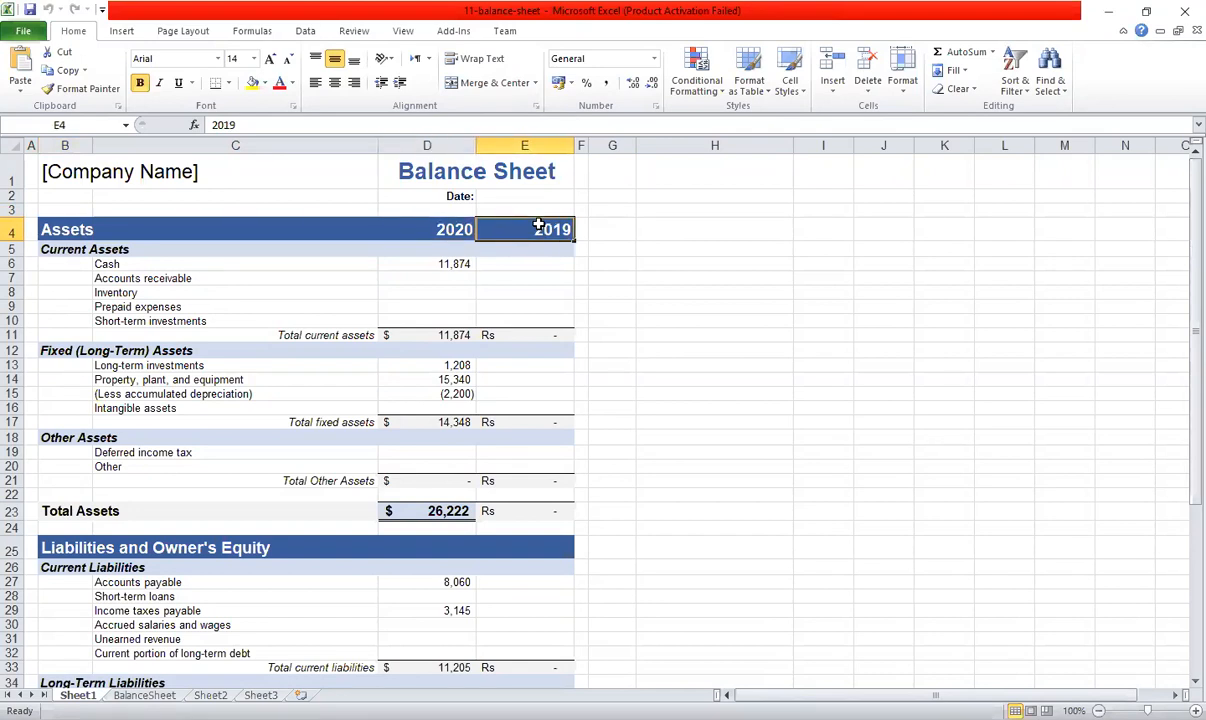
click(639, 246)
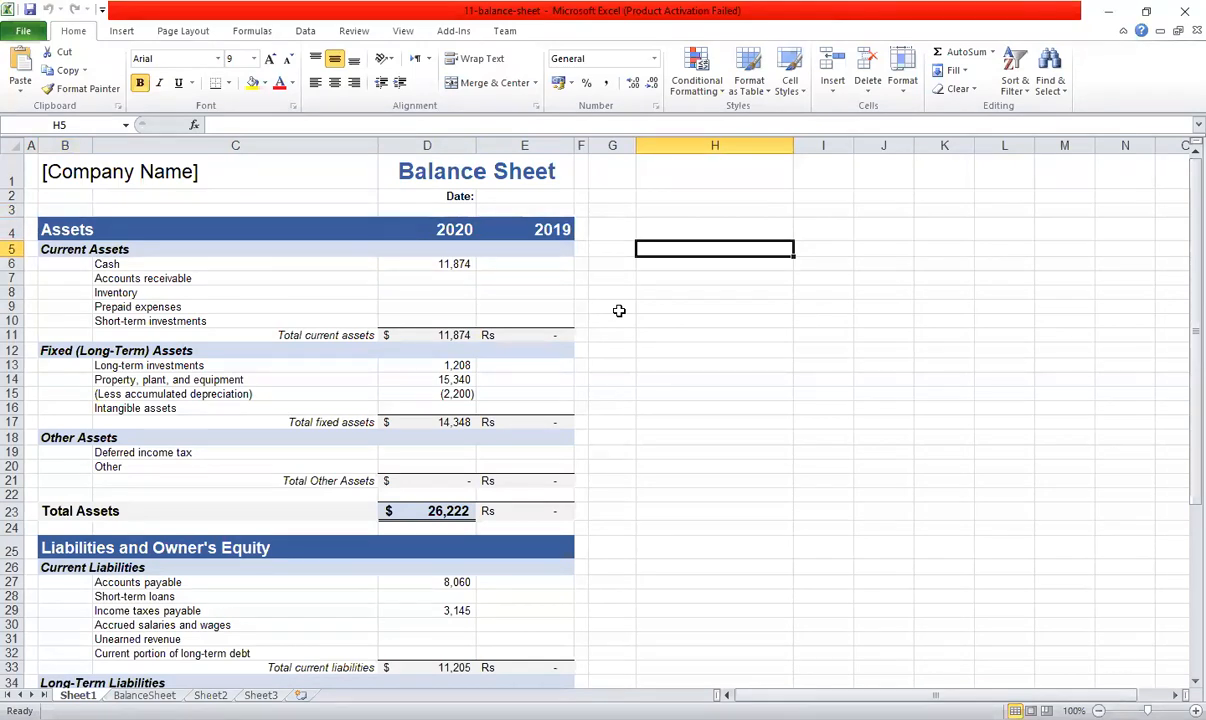
Set the paper size of Sheet1 to A4 and check where its page-break lines fall around the balance sheet.
click(193, 31)
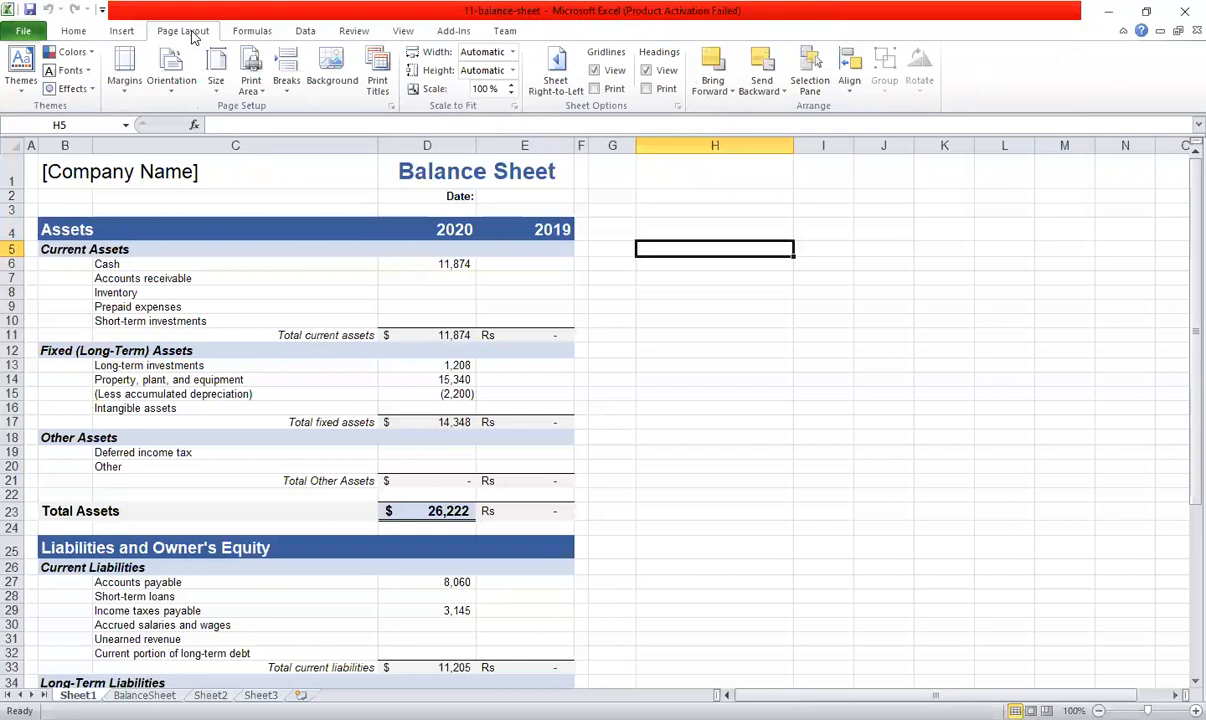
click(215, 89)
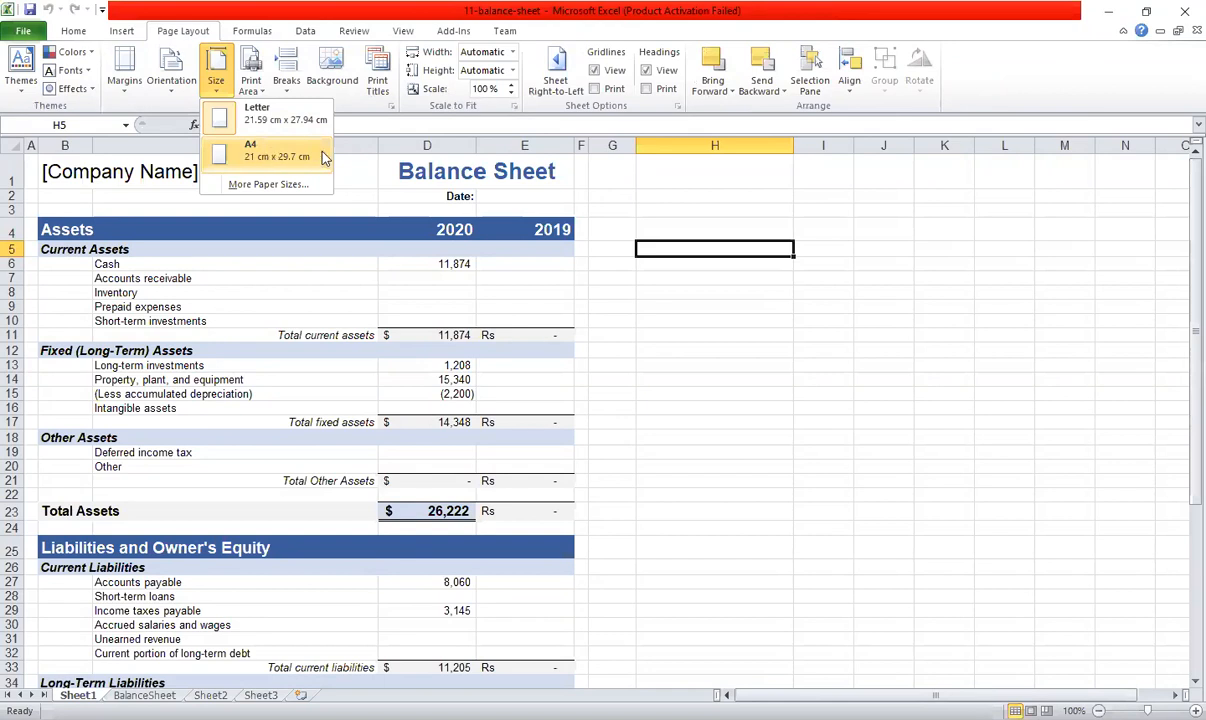
click(271, 150)
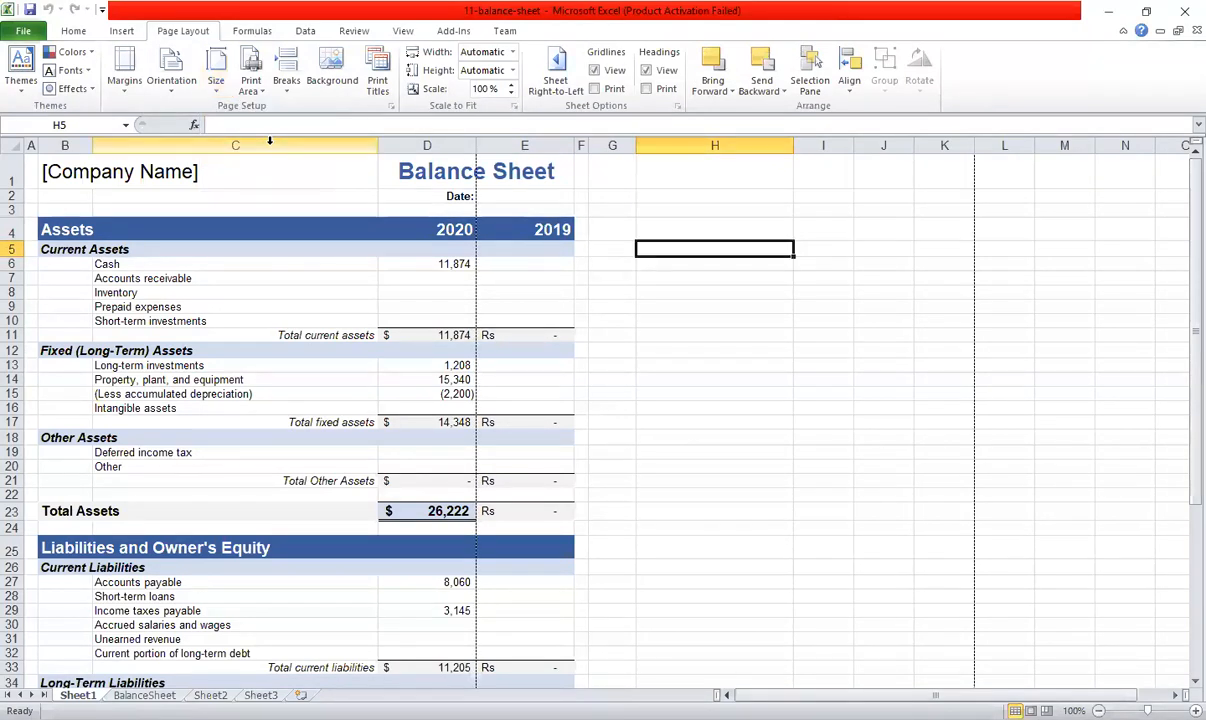
scroll(122, 388, down, 8)
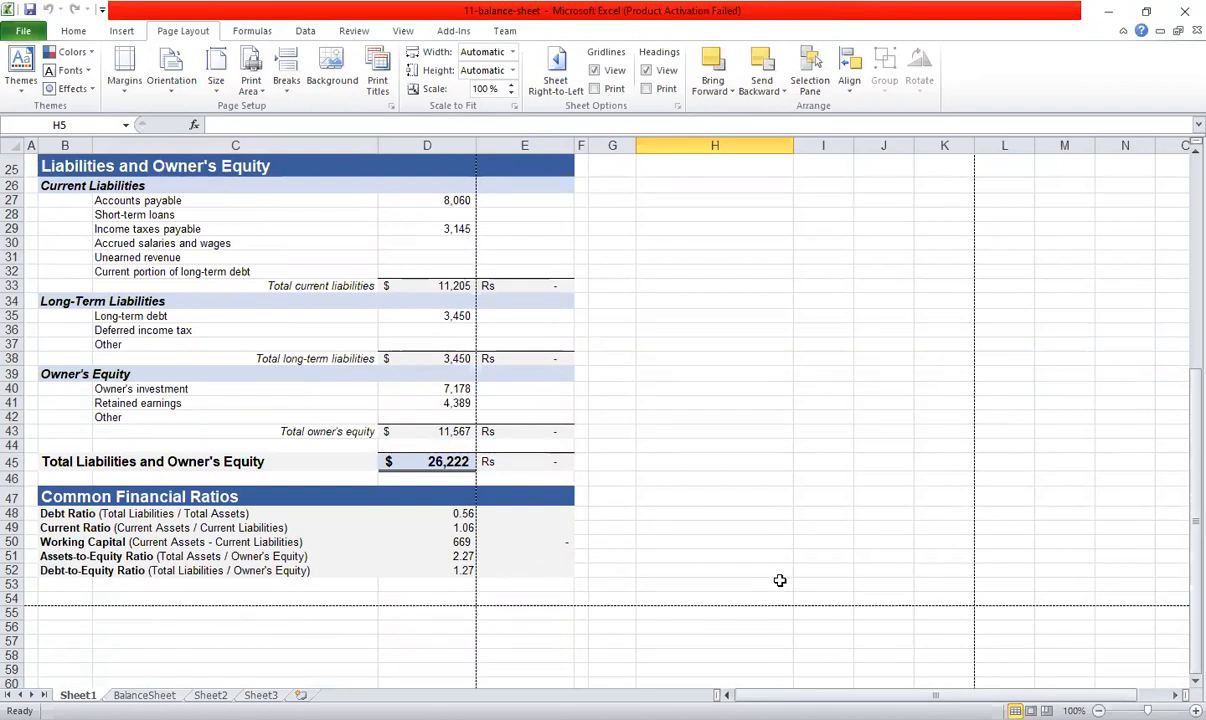
scroll(779, 580, up, 4)
scroll(779, 580, up, 4)
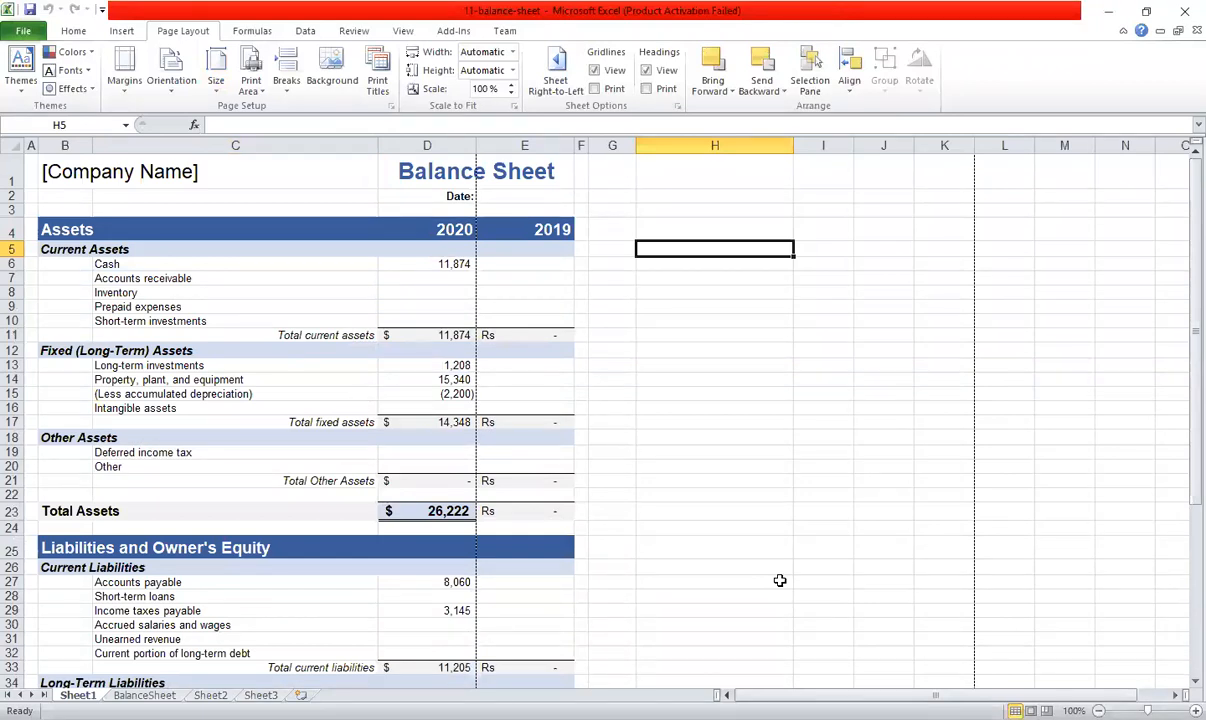
Mark the first page's printable area by selecting from D54 beside the page-break lines up and across to A29.
scroll(779, 580, down, 9)
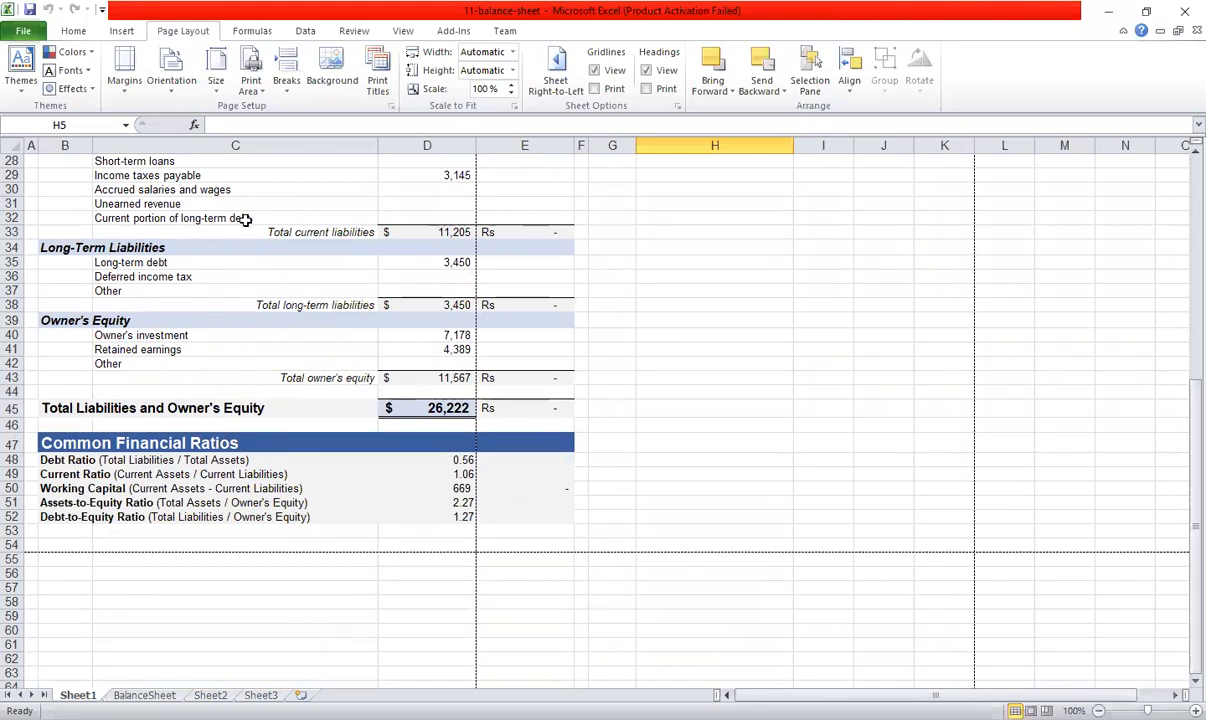
click(448, 537)
double_click(437, 544)
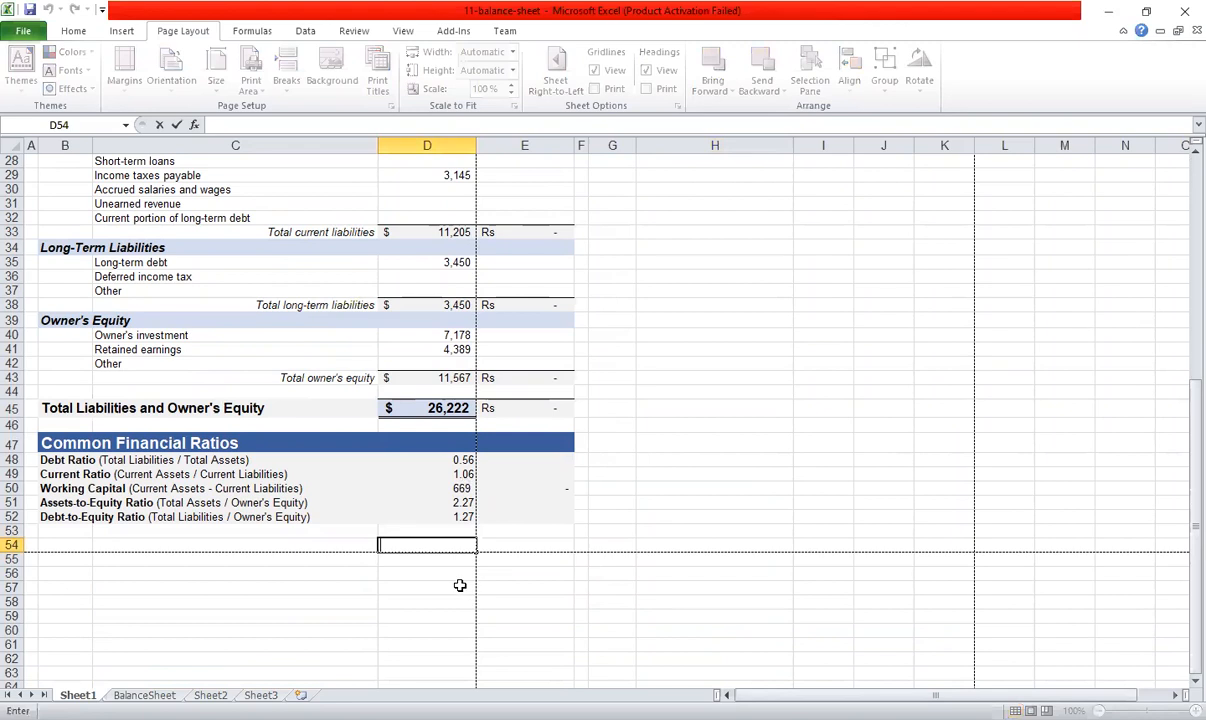
key(shift+Up)
key(shift+Up)
key(shift+Up)
key(shift+Up)
key(shift+Up)
key(shift+Up)
key(shift+Up)
key(shift+Up)
key(shift+Up)
key(shift+Up)
key(shift+Up)
key(shift+Up)
key(shift+Up)
key(shift+Up)
key(shift+Up)
key(shift+Up)
key(shift+Up)
key(shift+Up)
key(shift+Up)
key(shift+Up)
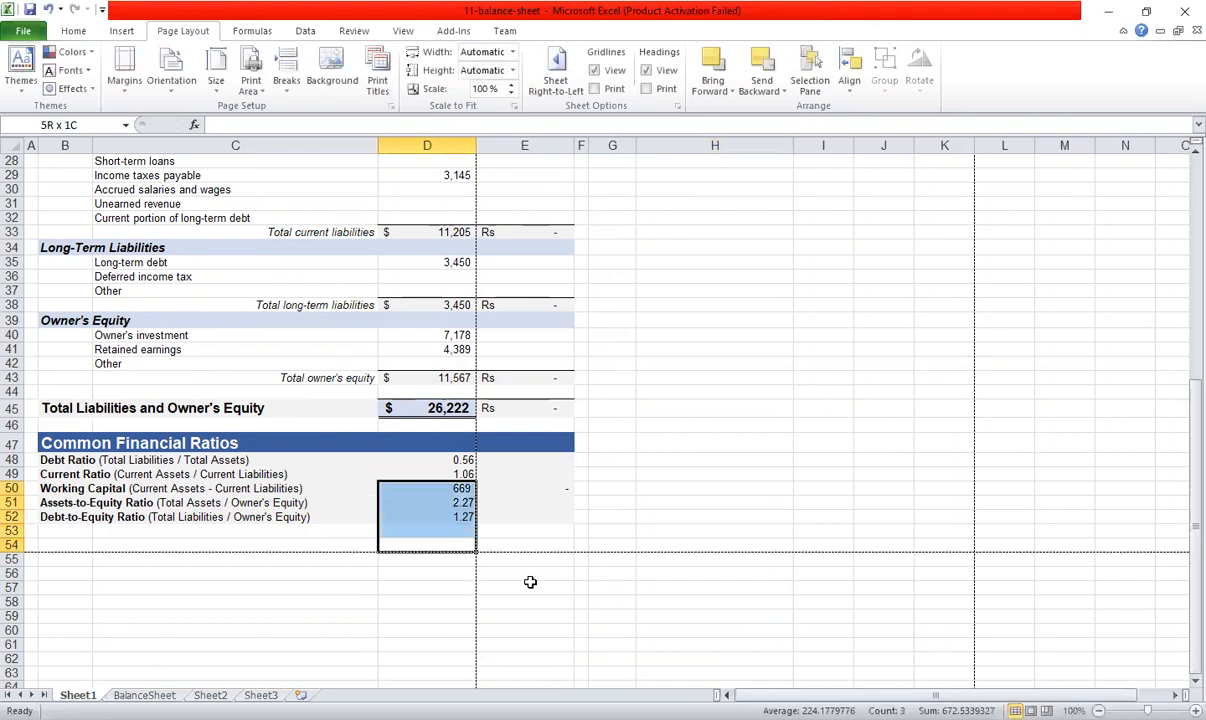
key(shift+Left)
key(shift+Left)
key(shift+Left)
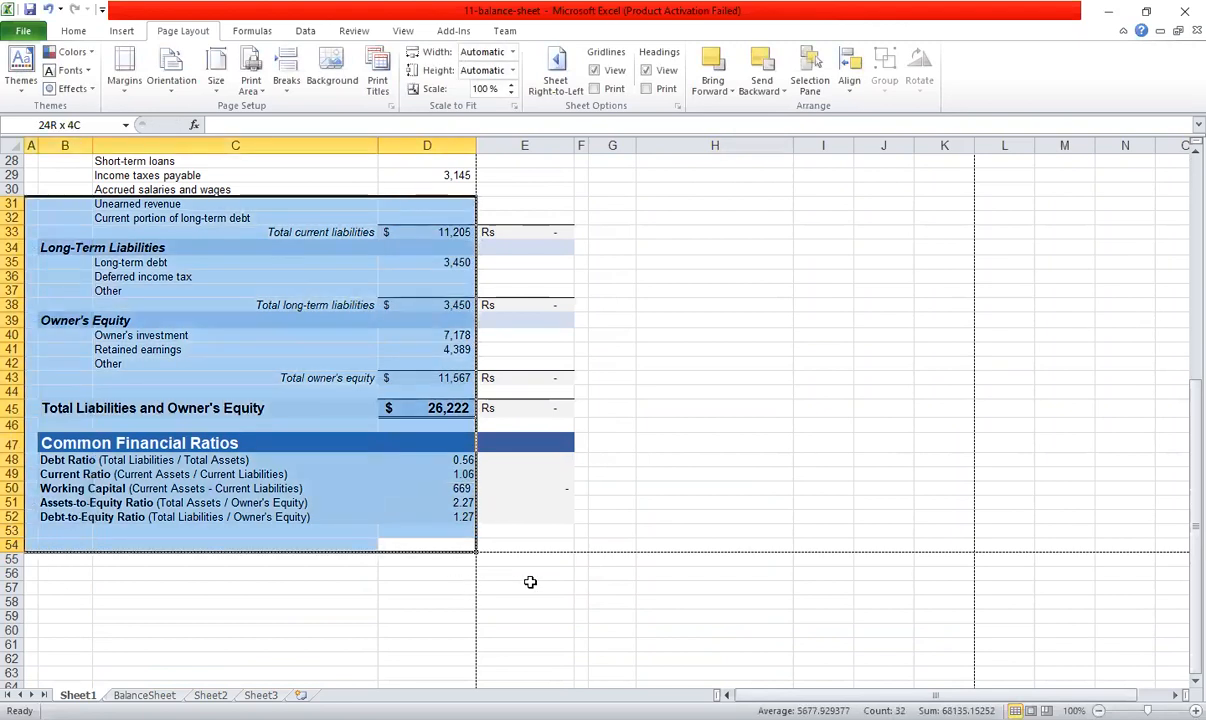
key(shift+Up)
key(shift+Up)
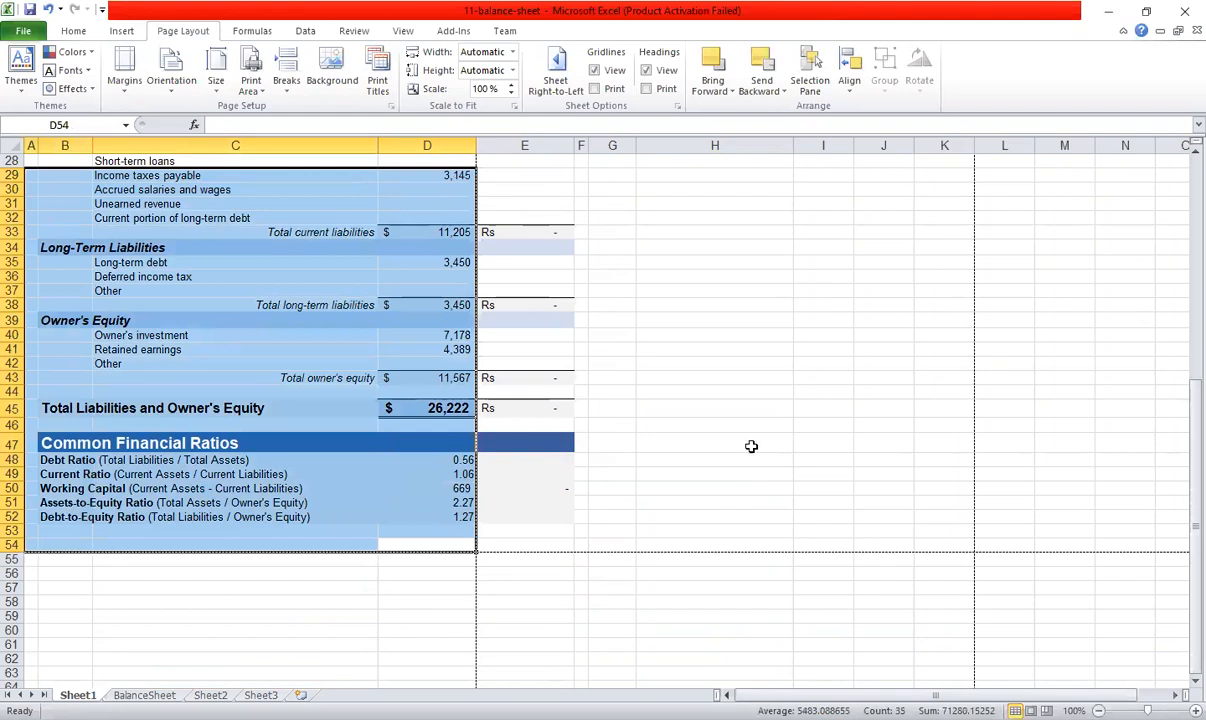
Drop the range selection by selecting H41, D52 and H16, and review the balance sheet's full length against the page-break lines.
click(758, 349)
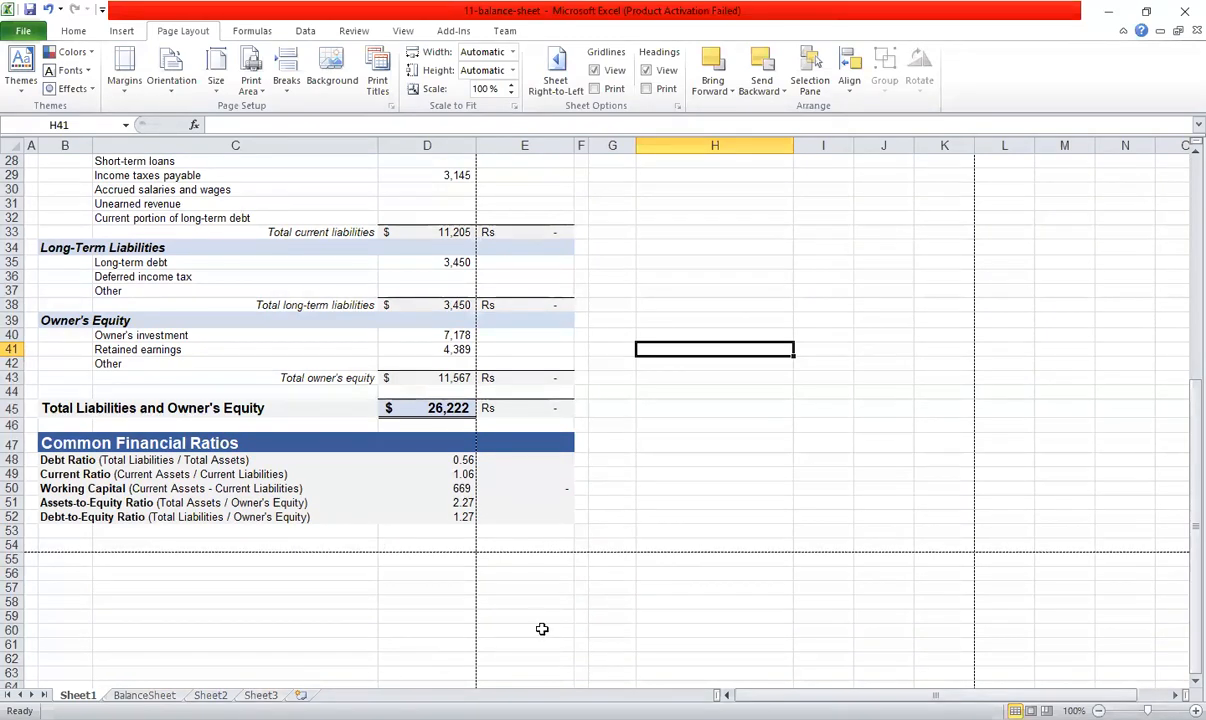
click(419, 518)
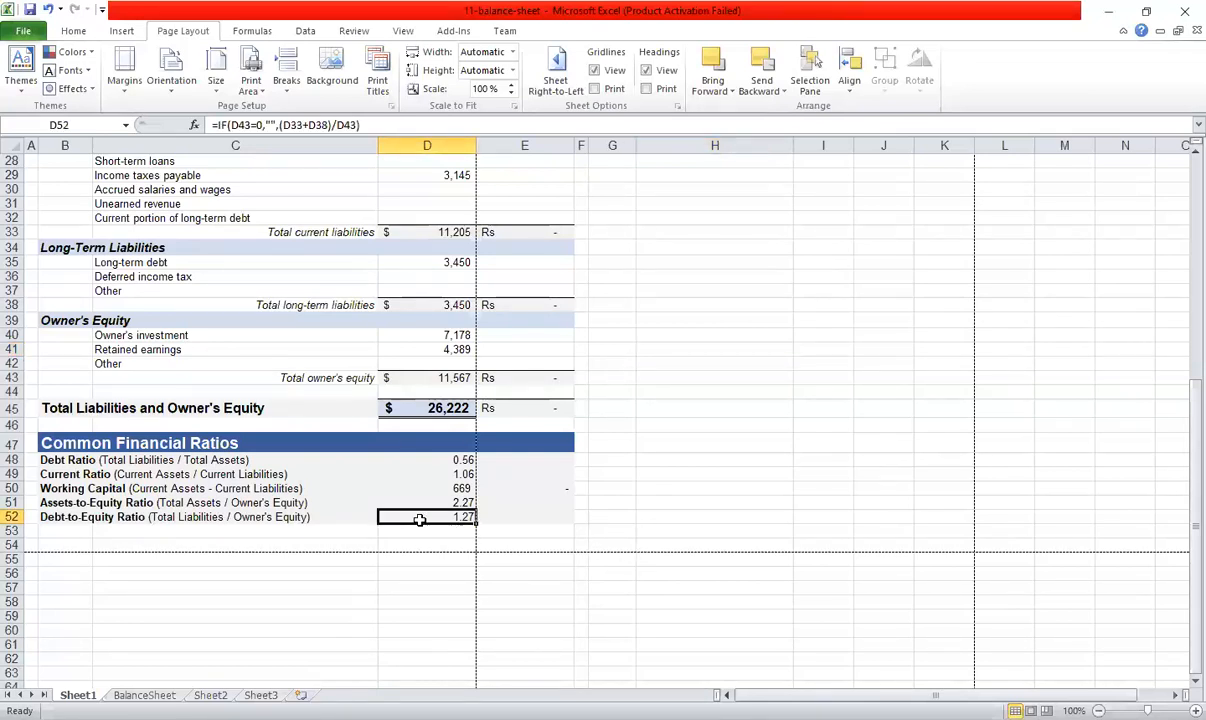
scroll(734, 408, up, 4)
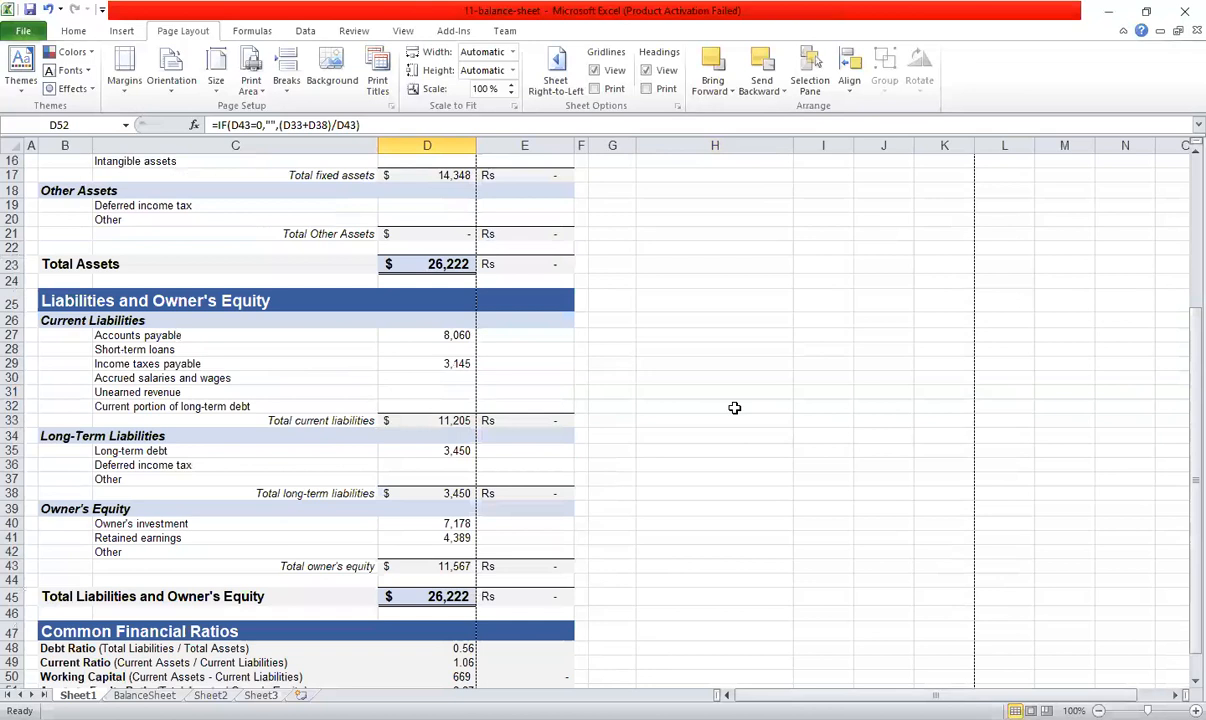
scroll(734, 408, up, 5)
click(734, 408)
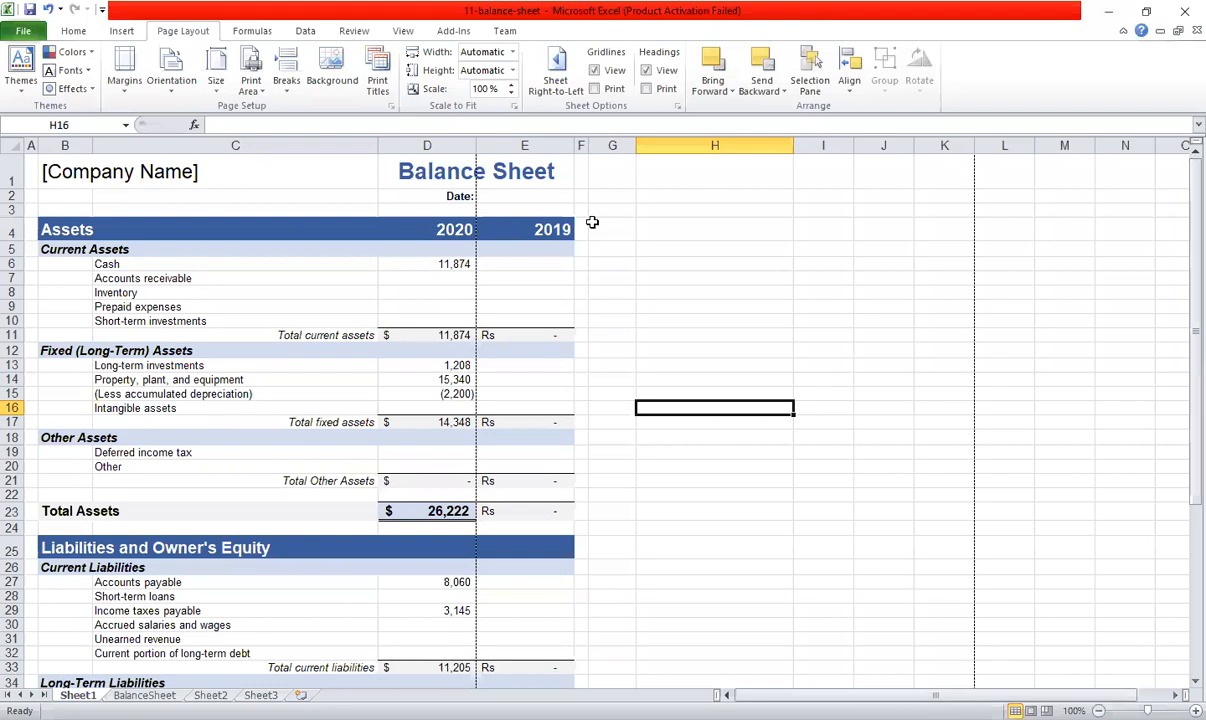
scroll(557, 302, down, 4)
scroll(557, 302, up, 4)
scroll(562, 222, down, 7)
scroll(562, 222, up, 7)
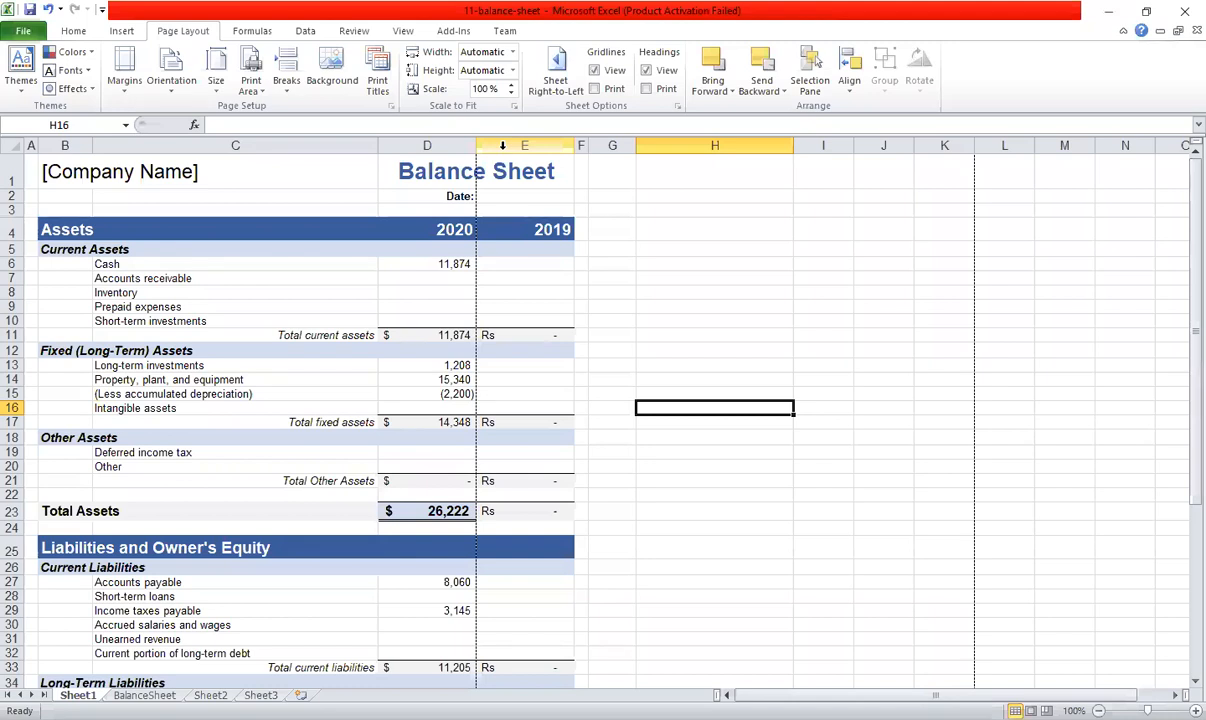
Reduce the print scale of Sheet1 to 95% and check that the balance sheet's columns and rows fit within the page-break lines.
click(513, 94)
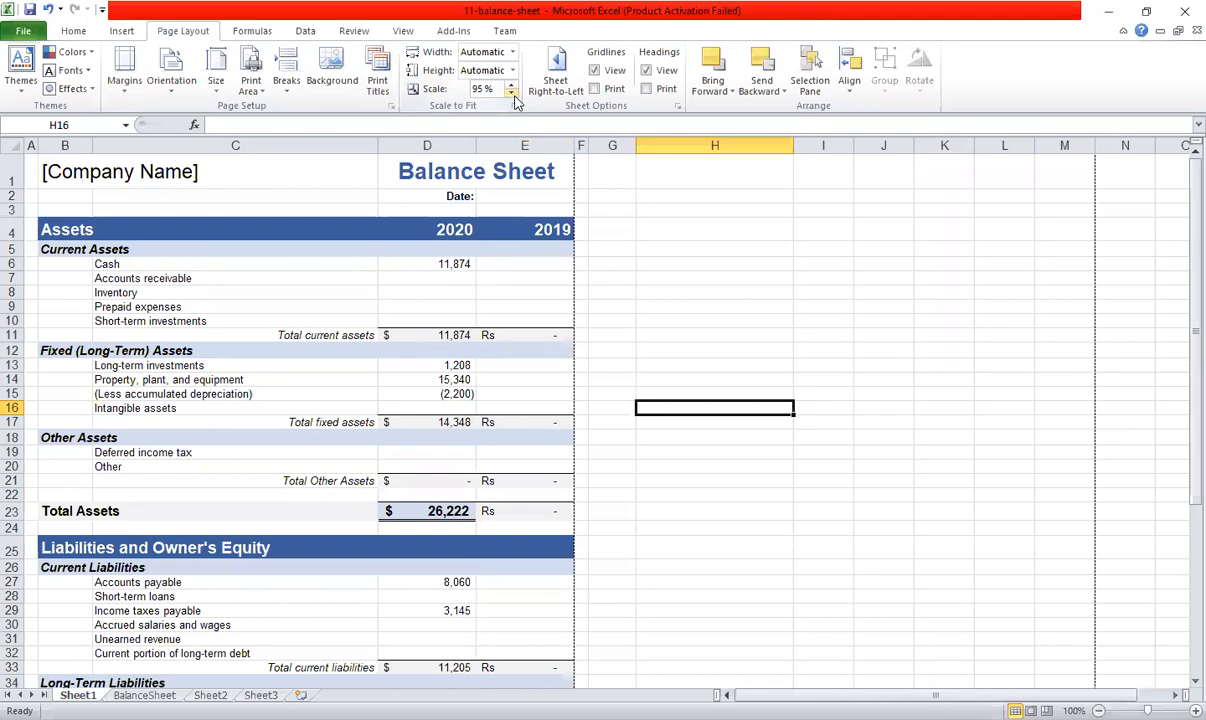
click(692, 196)
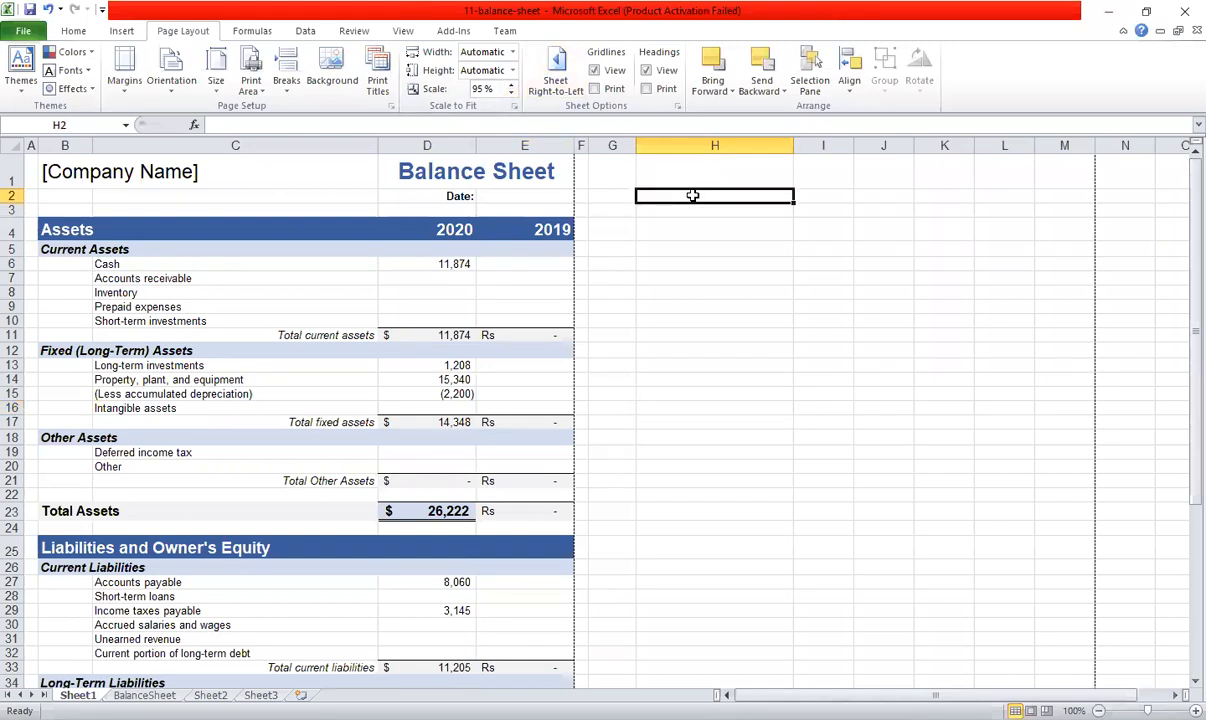
scroll(692, 196, down, 6)
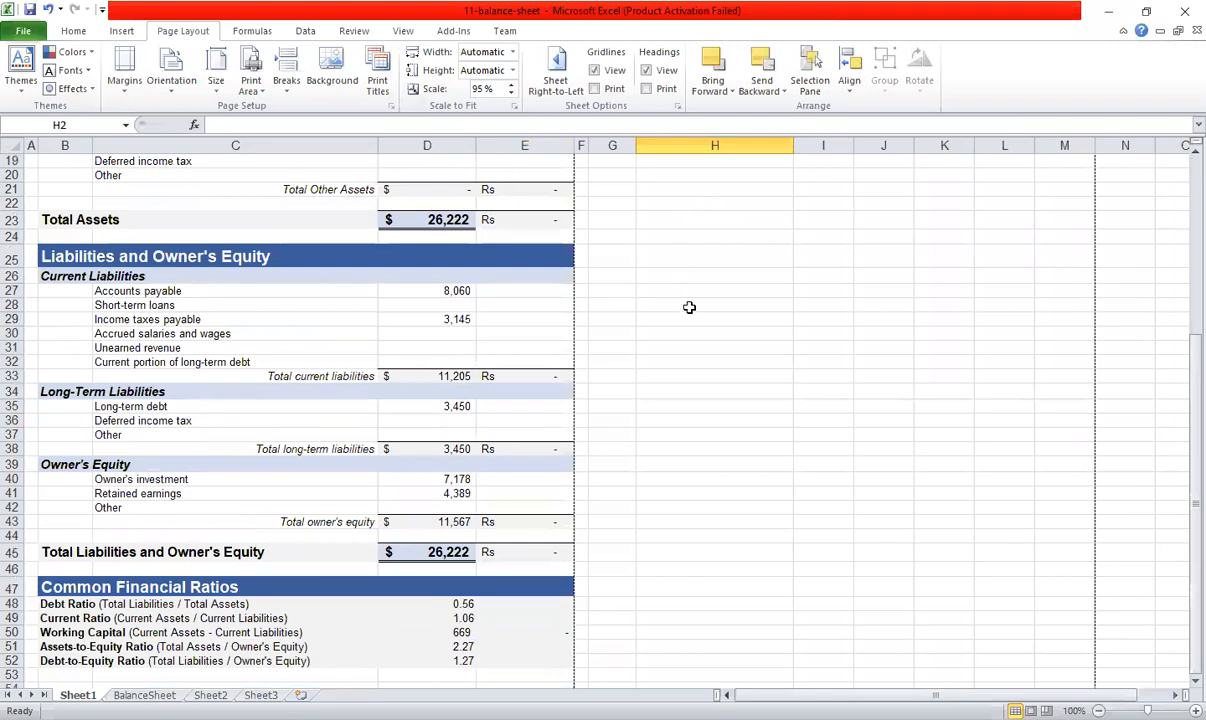
scroll(689, 307, down, 4)
scroll(689, 307, up, 10)
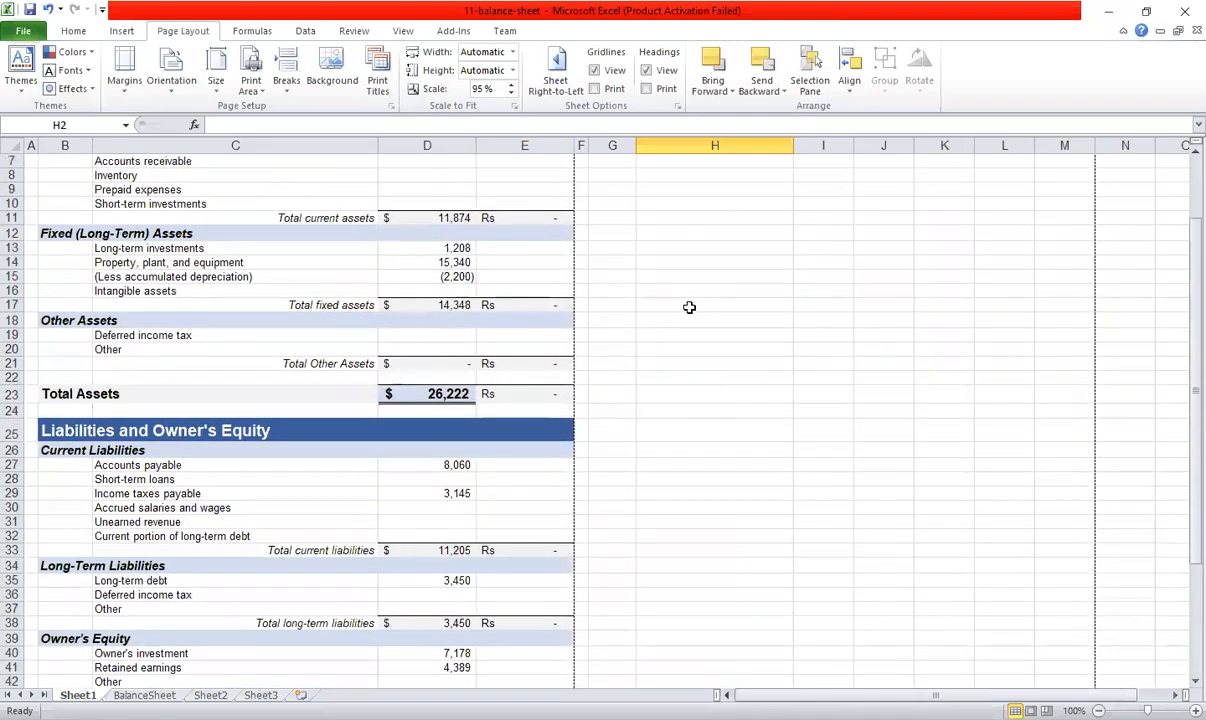
scroll(689, 307, down, 10)
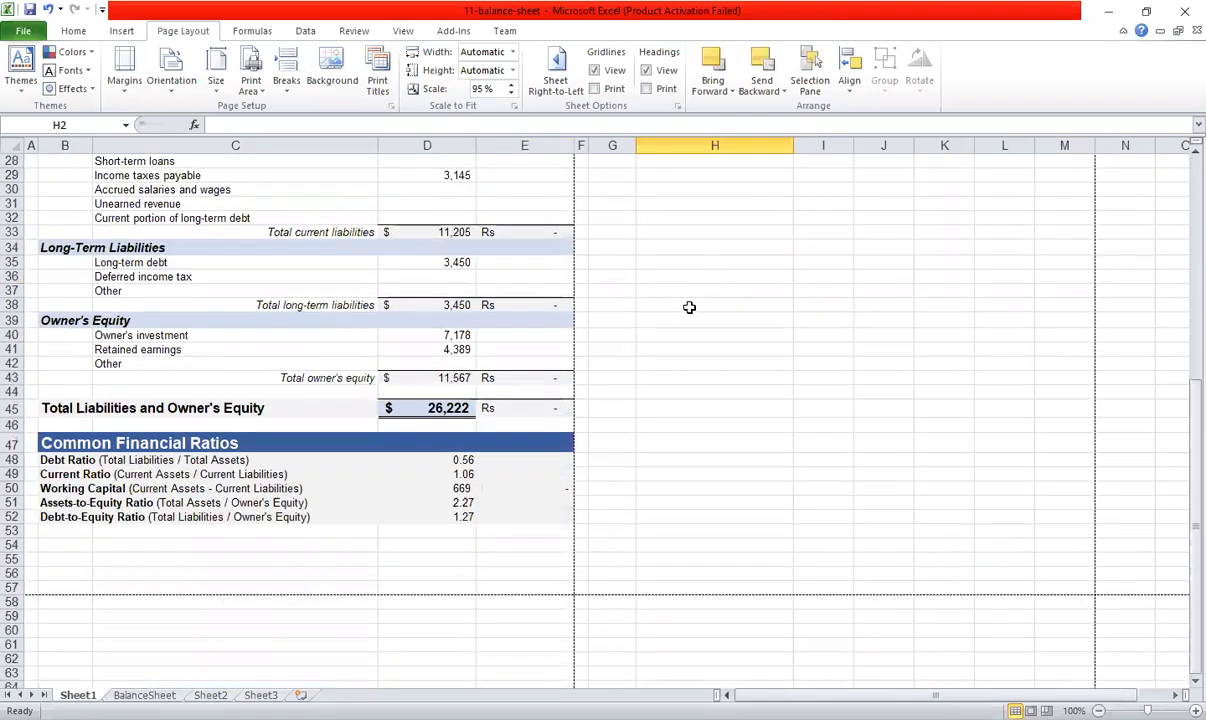
scroll(689, 307, up, 10)
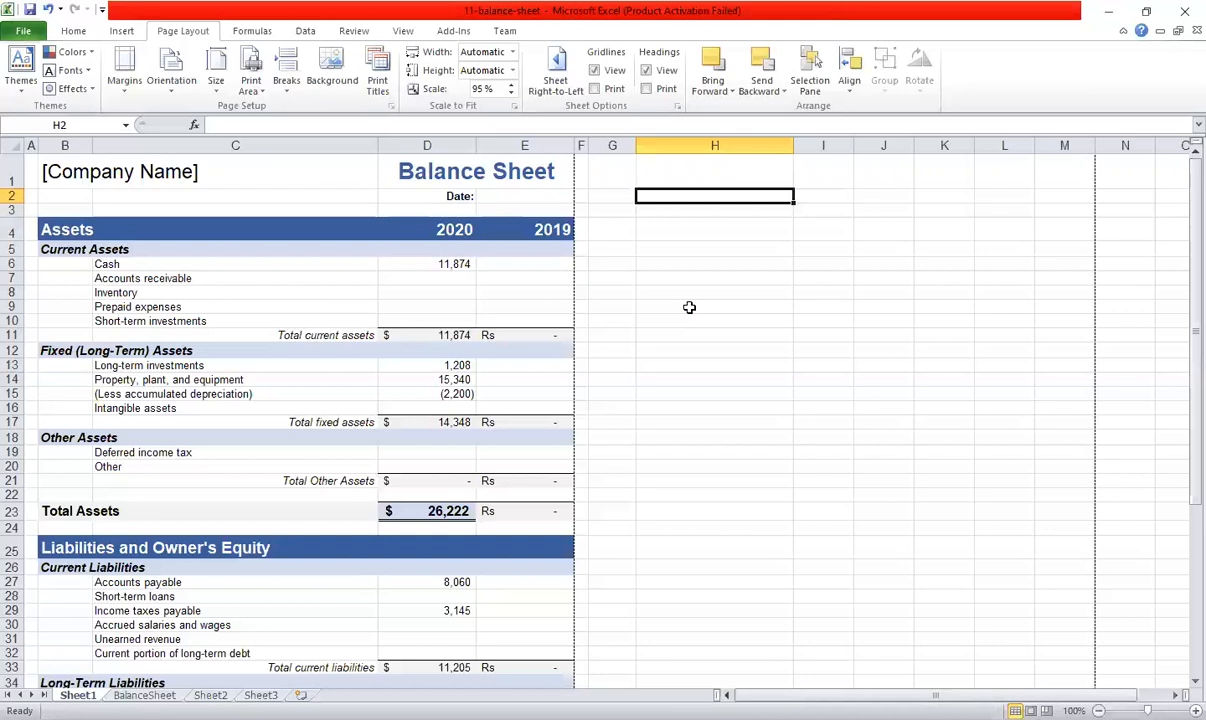
scroll(689, 307, down, 5)
scroll(689, 307, up, 5)
click(742, 305)
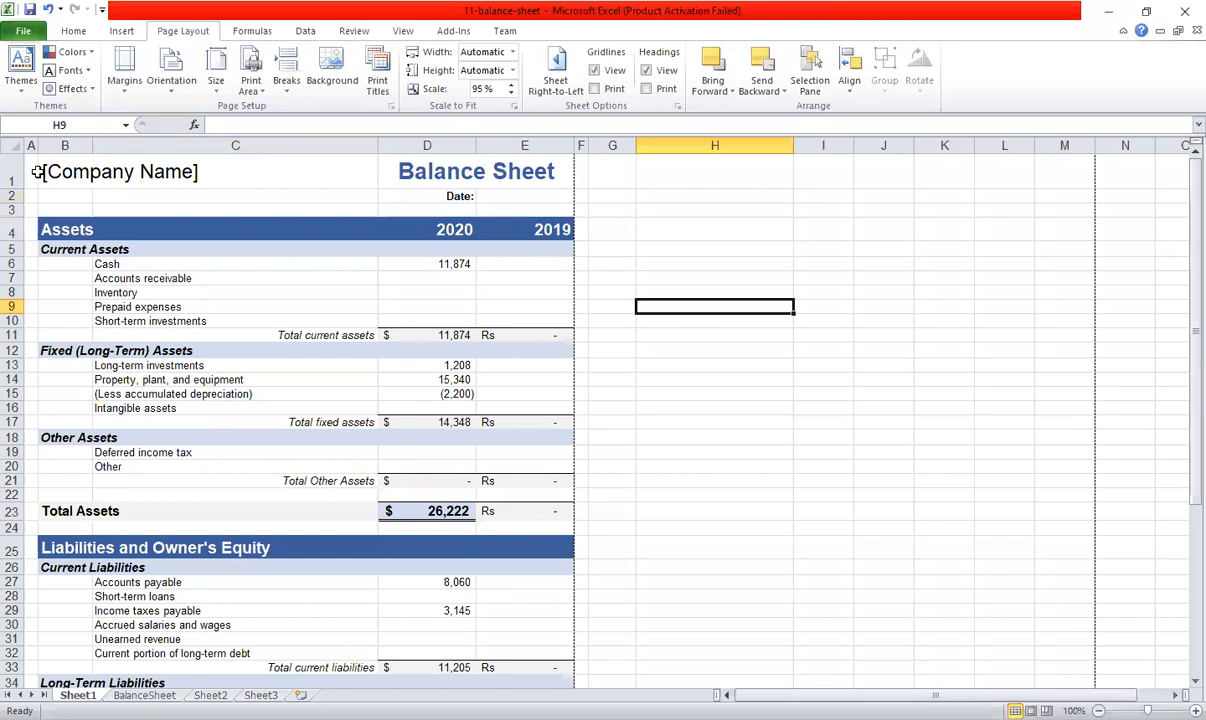
Select the whole balance sheet, A1 to E52, and bring up the detailed border settings for it.
drag(30, 178, 488, 576)
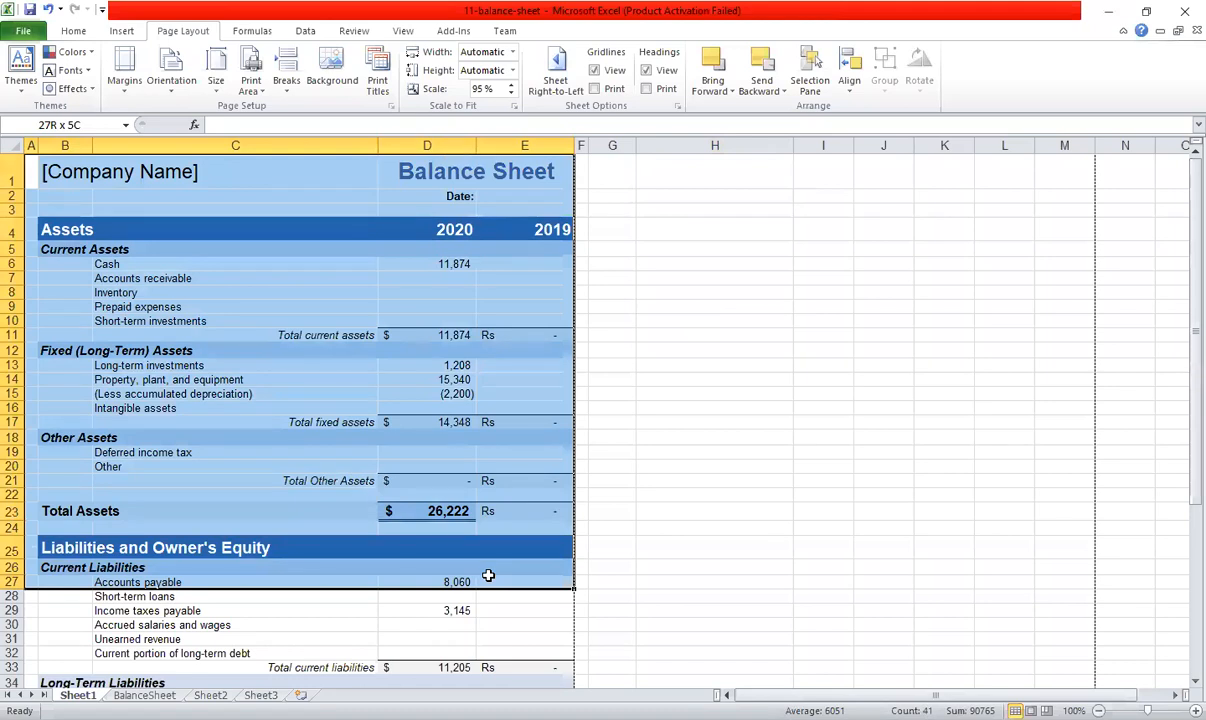
drag(488, 576, 522, 690)
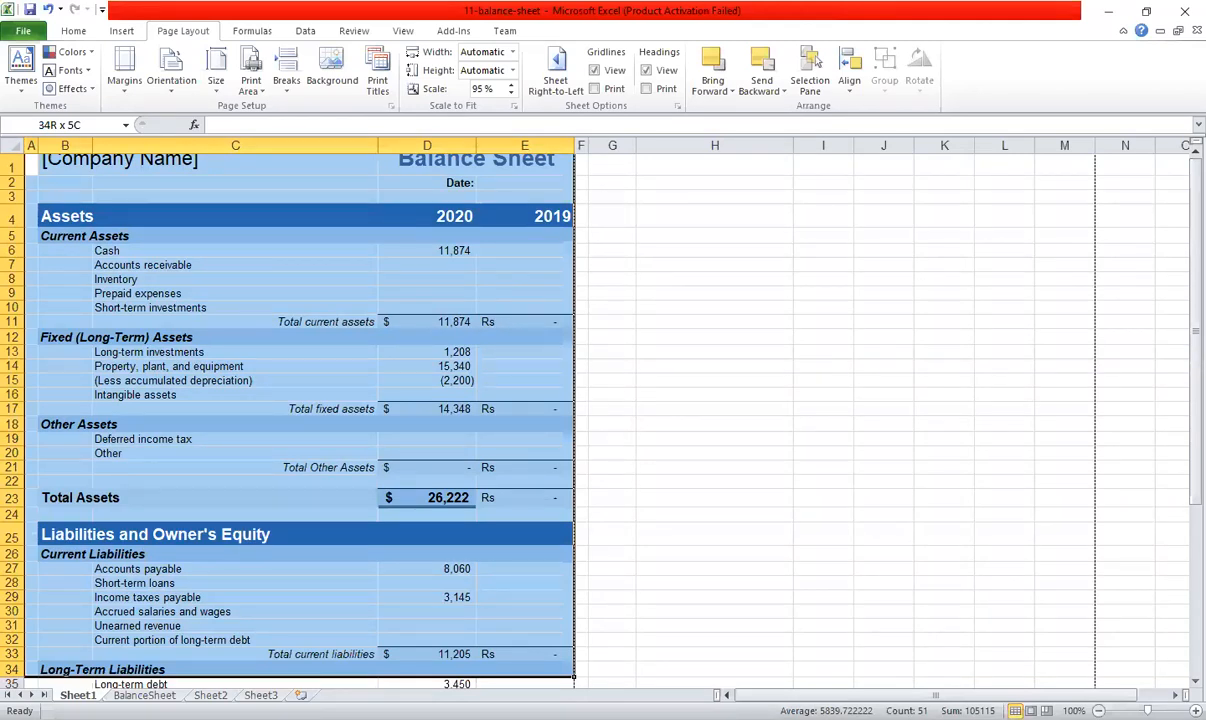
drag(522, 690, 521, 549)
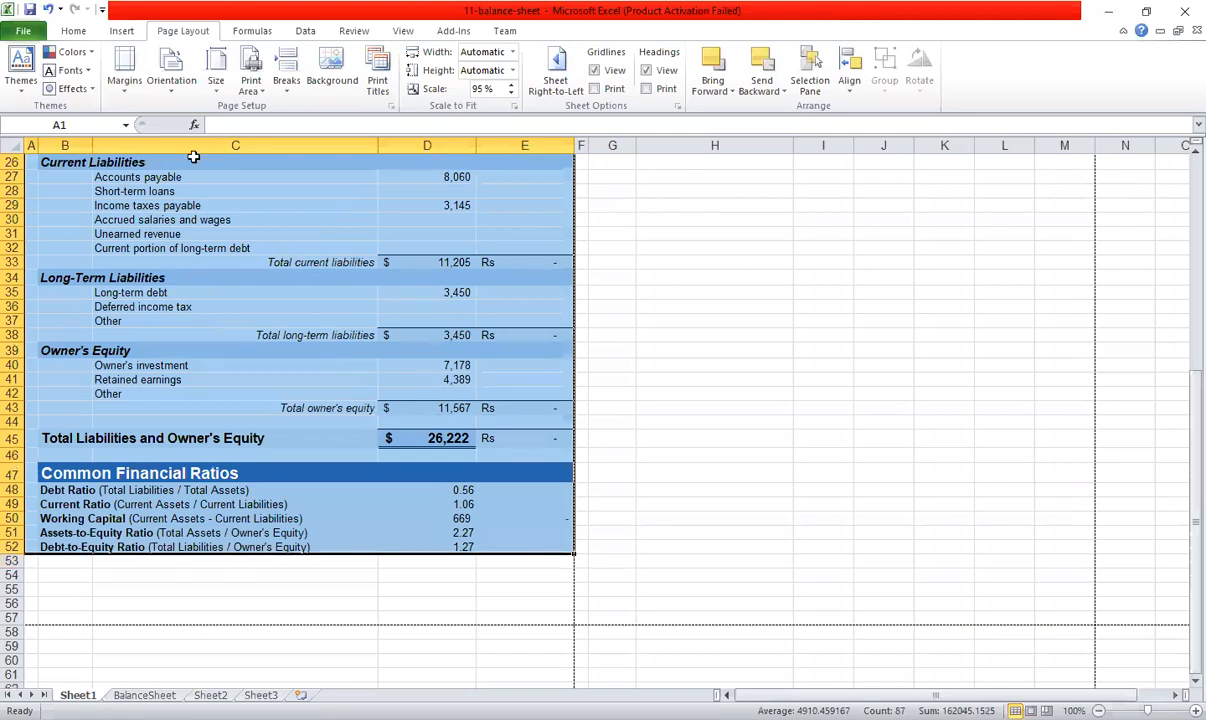
click(72, 33)
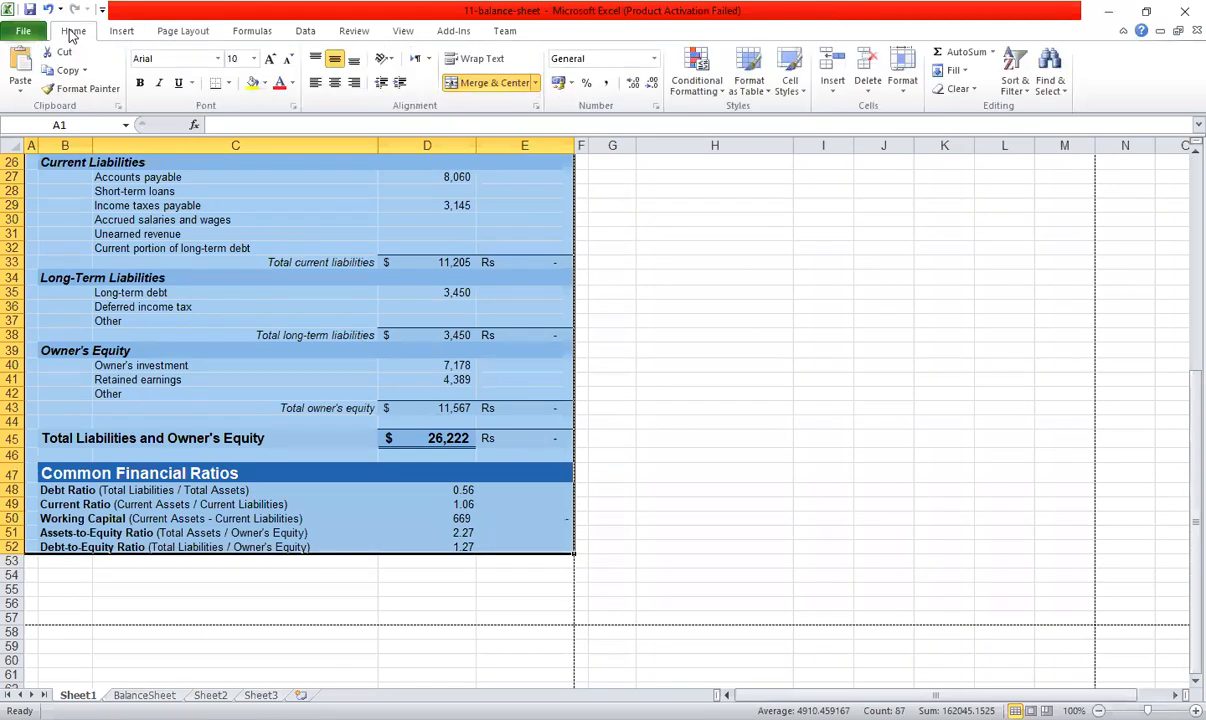
click(229, 84)
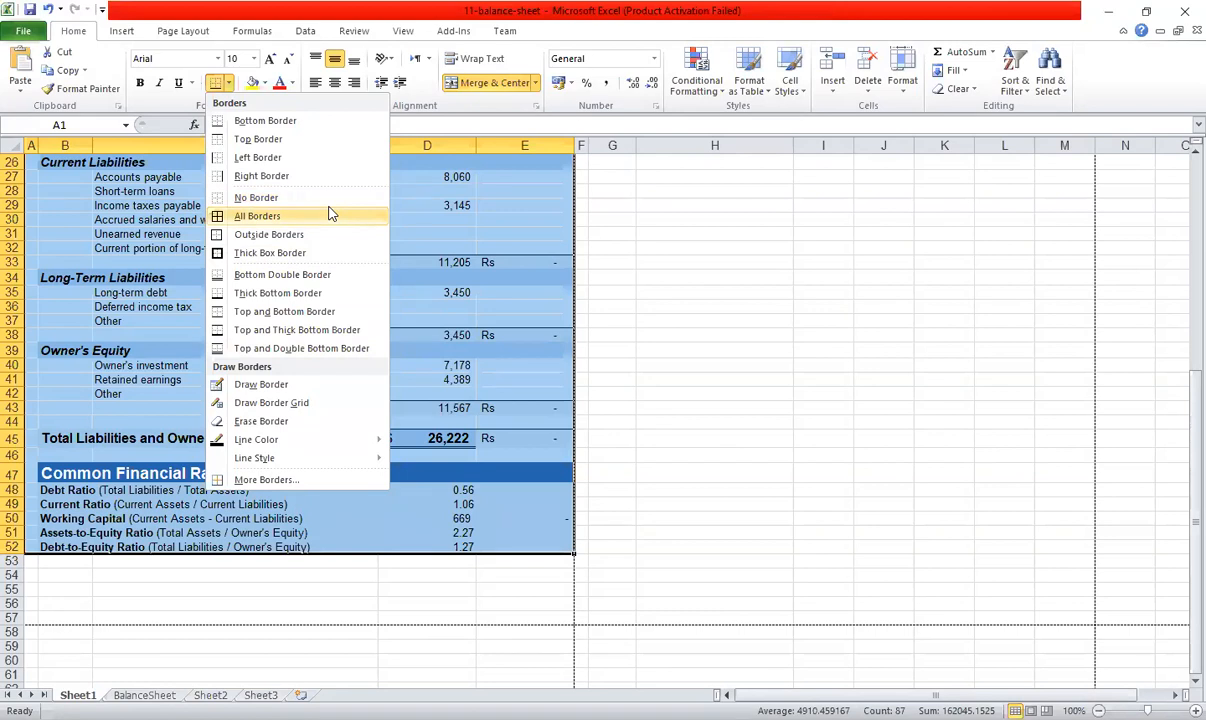
click(266, 480)
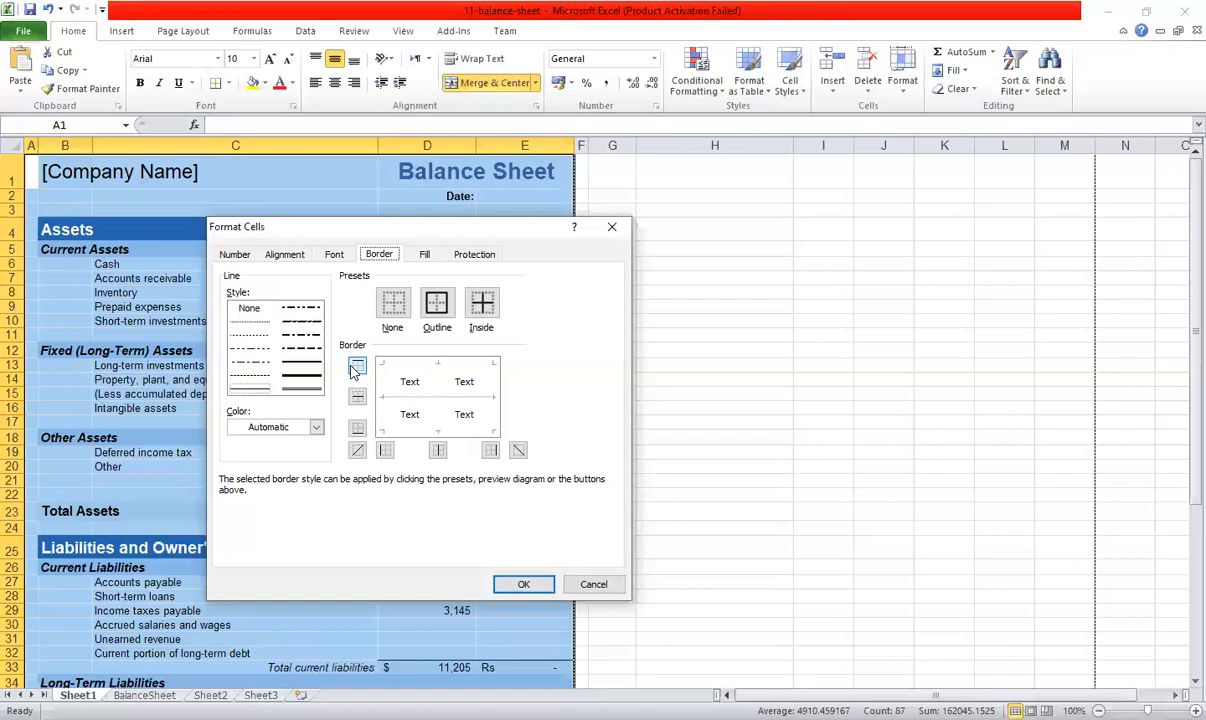
Choose the thin solid line style and add the inside vertical and inside horizontal borders to the selection.
click(257, 347)
click(247, 362)
click(252, 389)
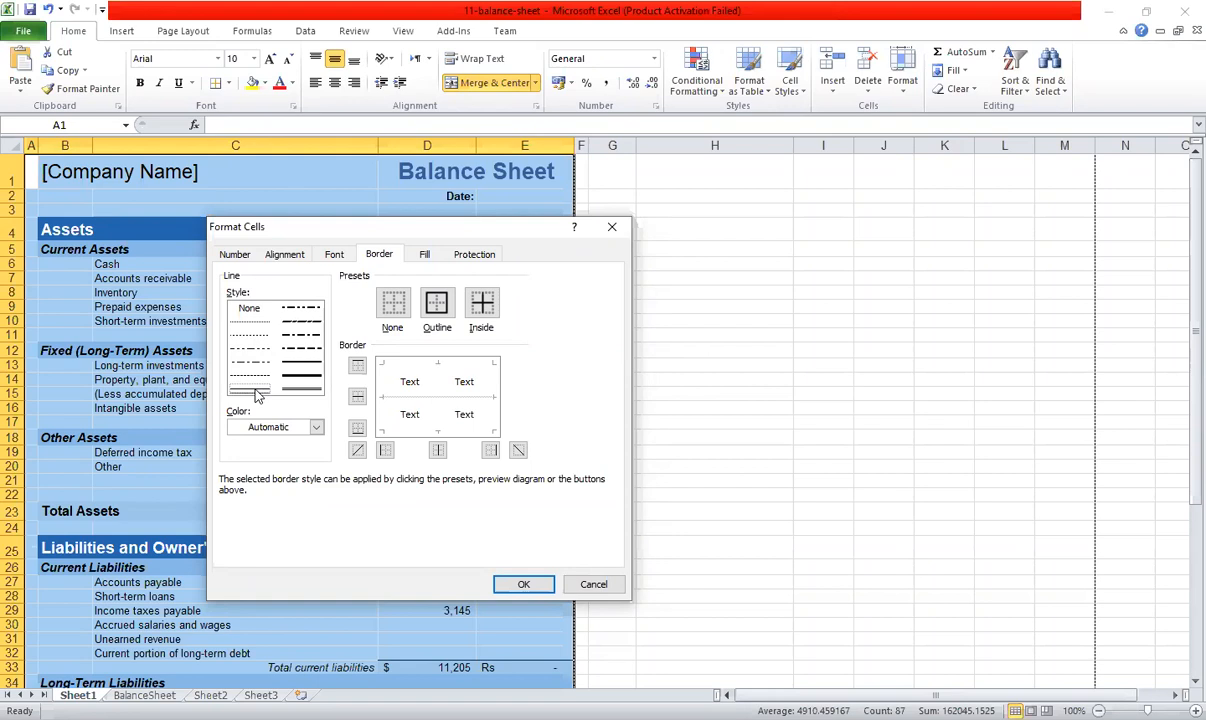
click(320, 372)
click(437, 451)
click(358, 397)
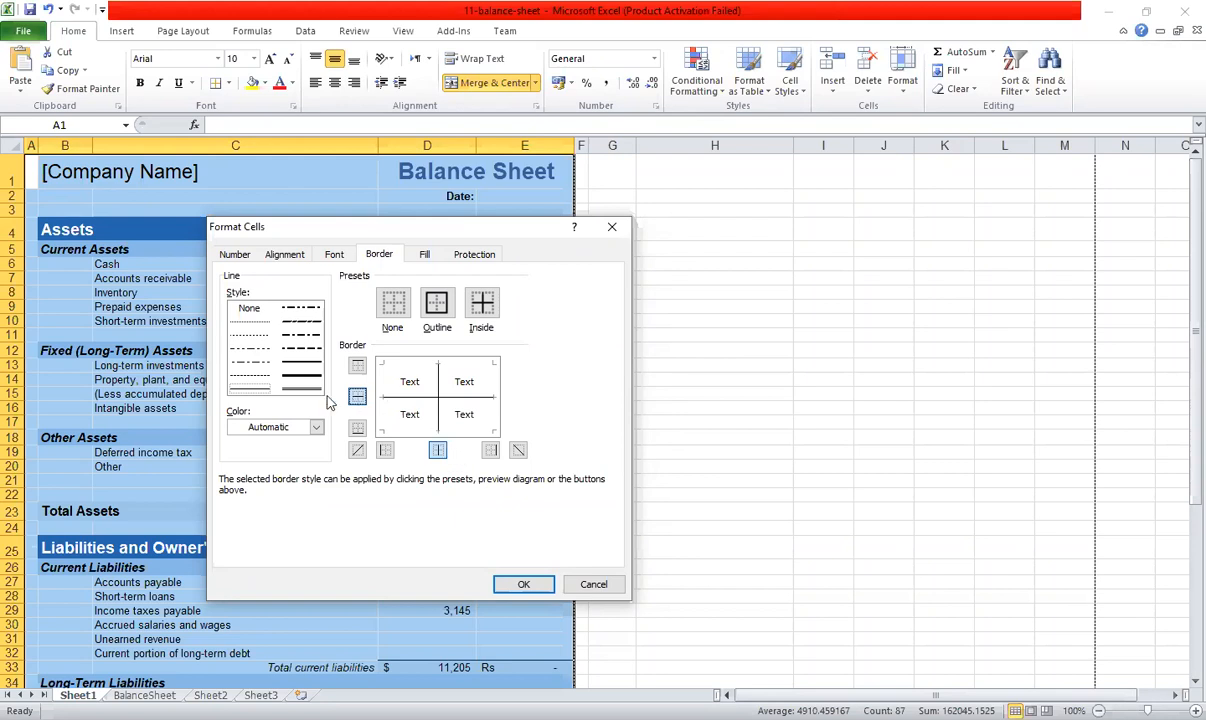
Add thin solid top, bottom, left and right outer borders to the selected balance sheet.
click(250, 391)
click(358, 367)
click(357, 427)
click(385, 450)
click(490, 450)
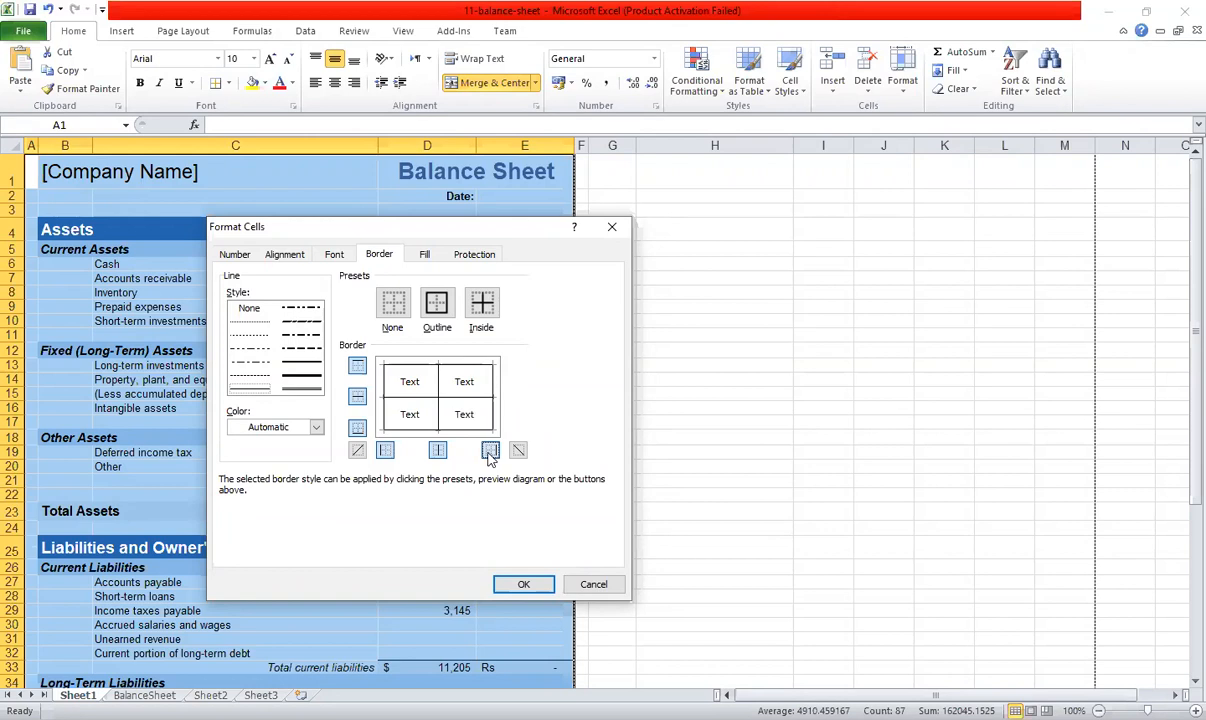
Make the selection's four outer borders a thick solid line, apply the borders, and deselect the balance sheet.
click(312, 376)
click(490, 451)
click(384, 450)
click(357, 427)
click(357, 365)
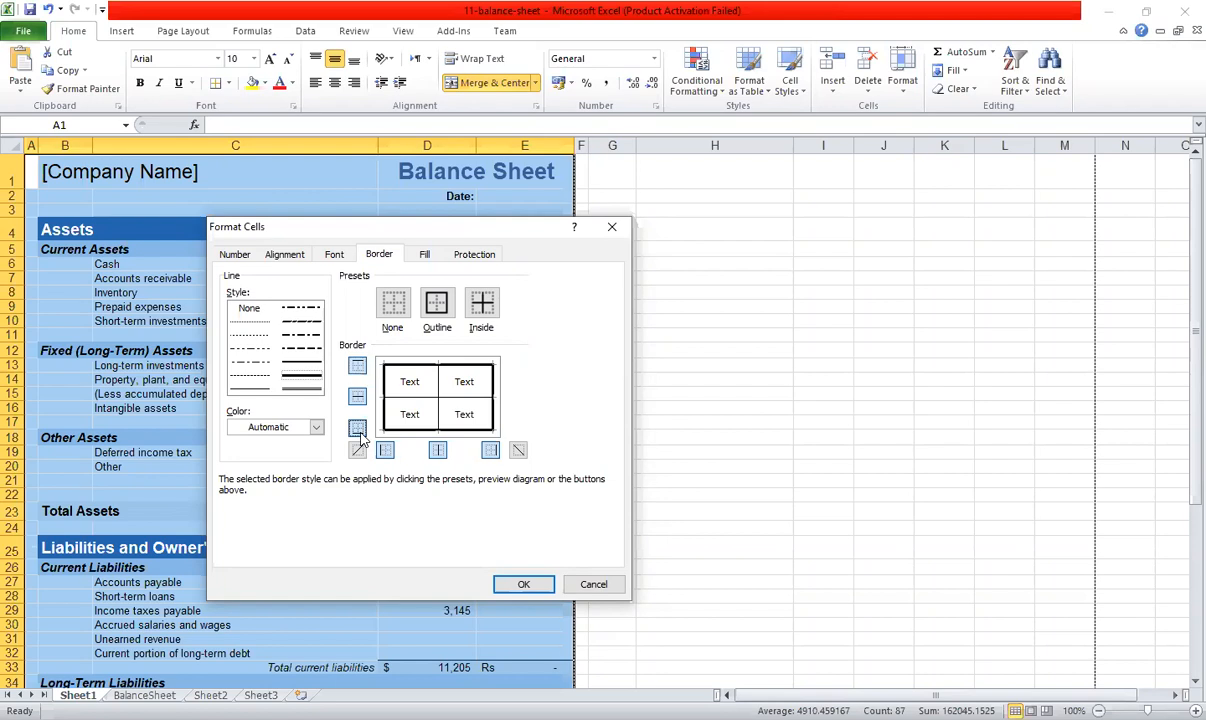
click(526, 587)
click(592, 513)
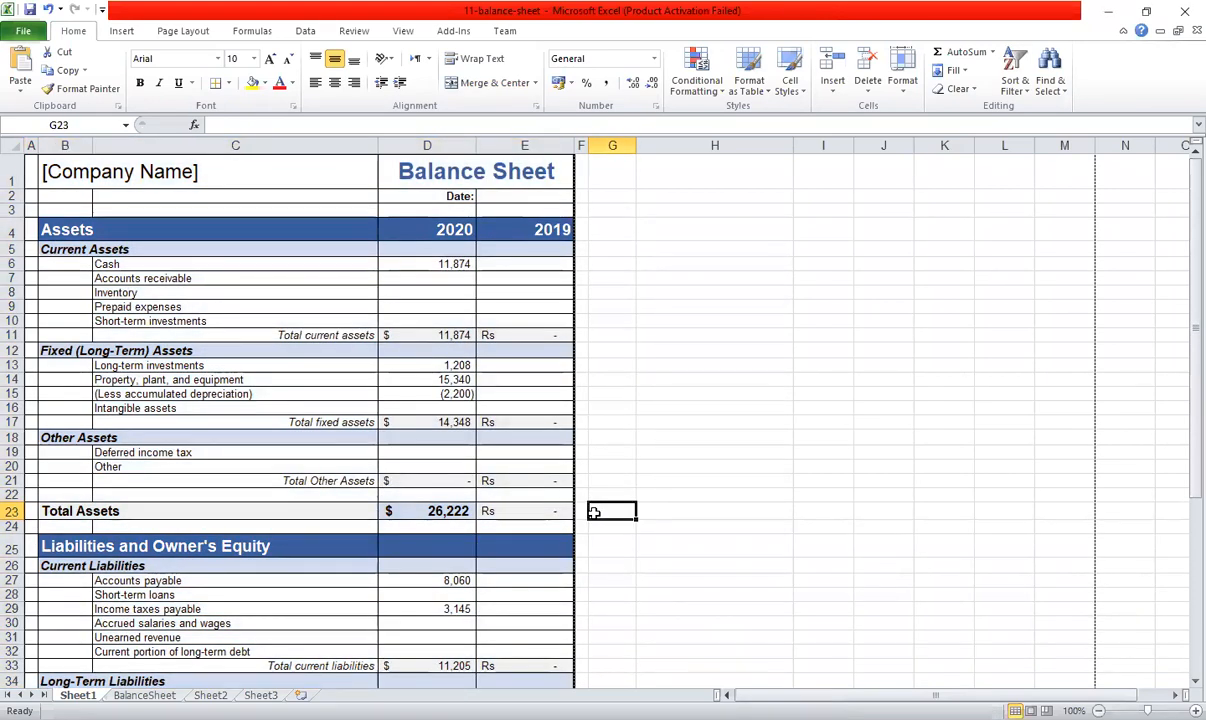
Review the applied borders from the balance sheet's heading down through the Common Financial Ratios section and back.
scroll(592, 513, down, 7)
scroll(593, 513, down, 2)
click(509, 546)
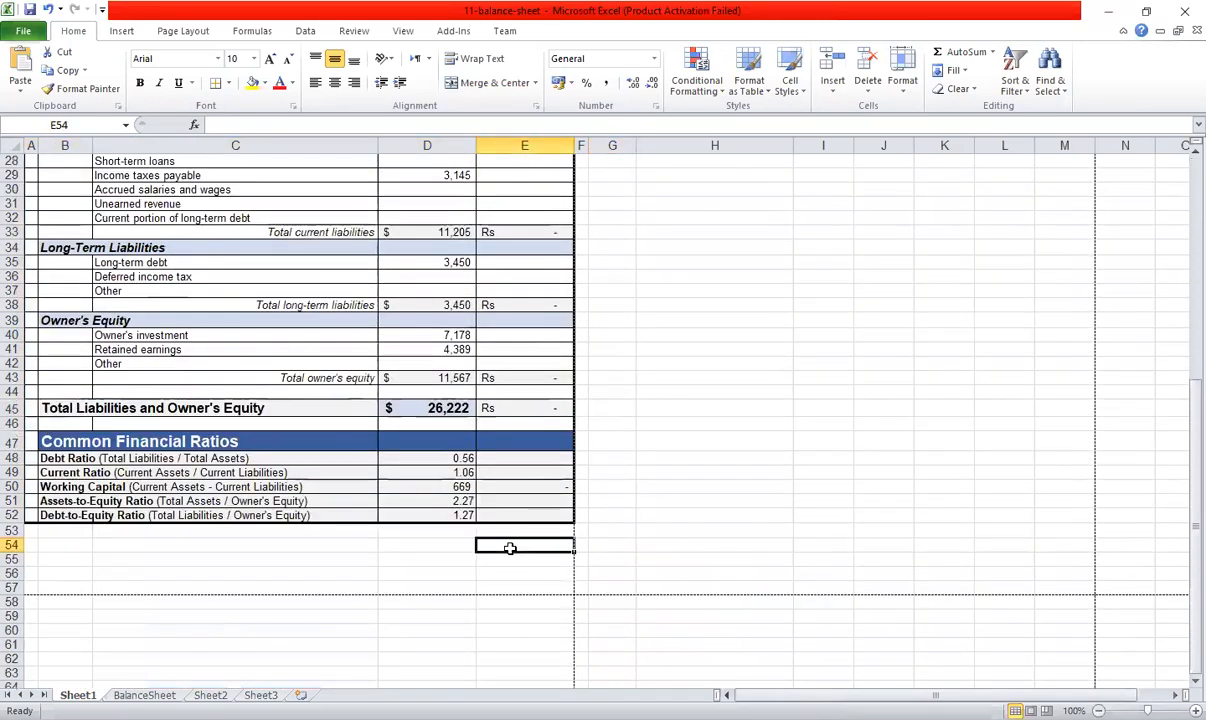
click(375, 471)
drag(375, 471, 425, 488)
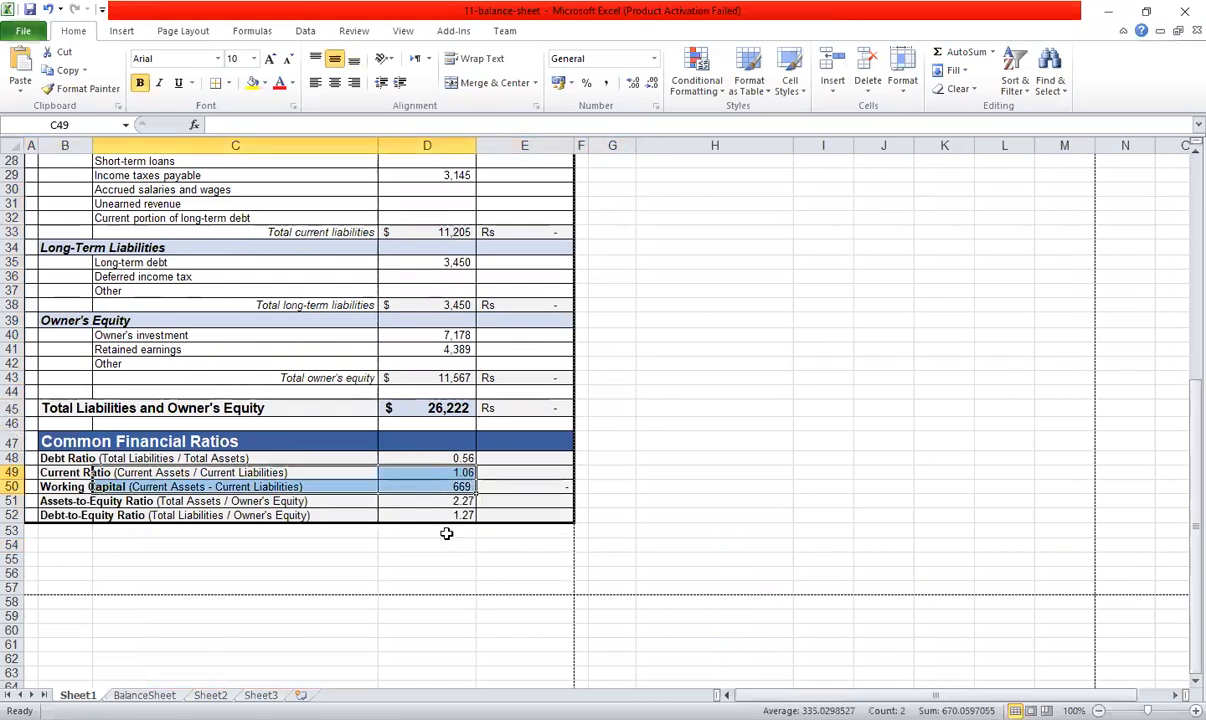
click(465, 576)
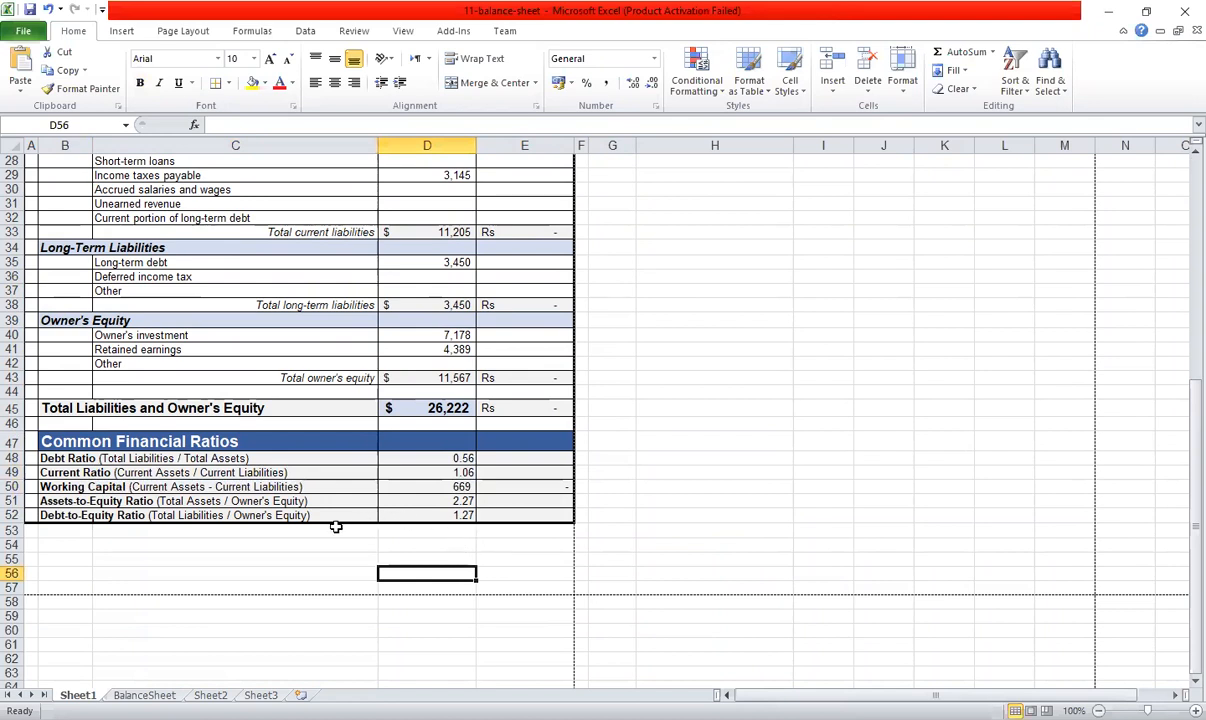
scroll(630, 469, up, 9)
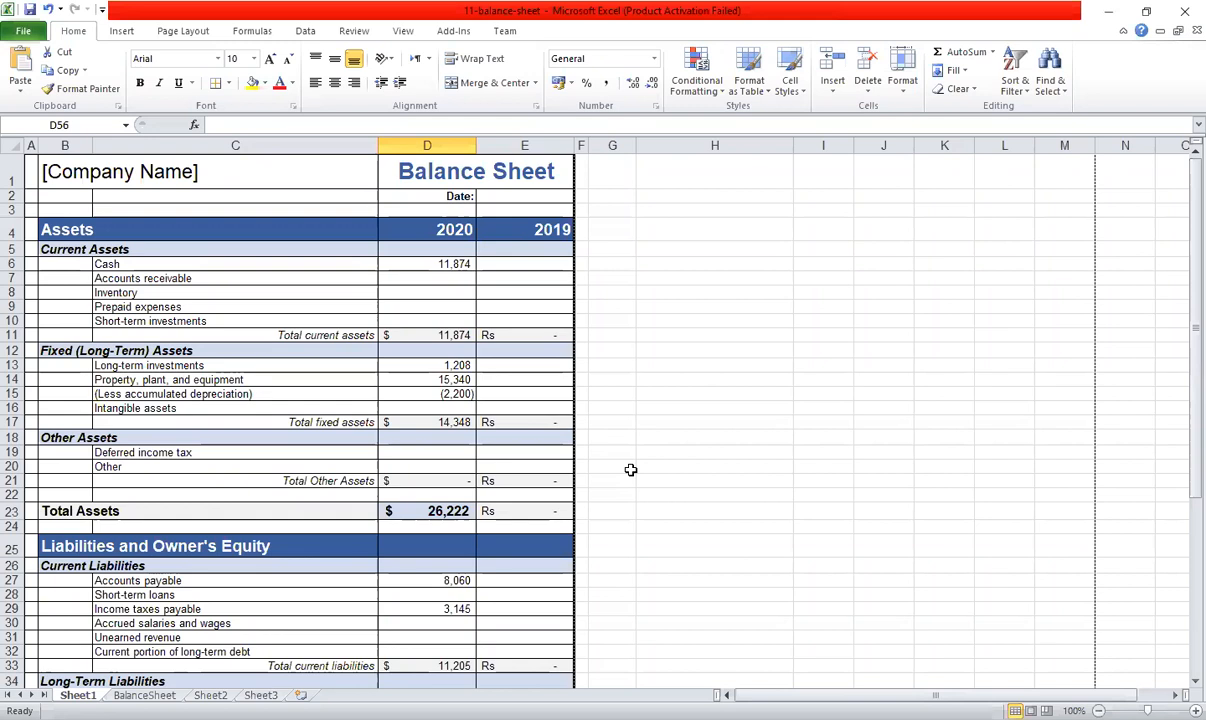
click(685, 361)
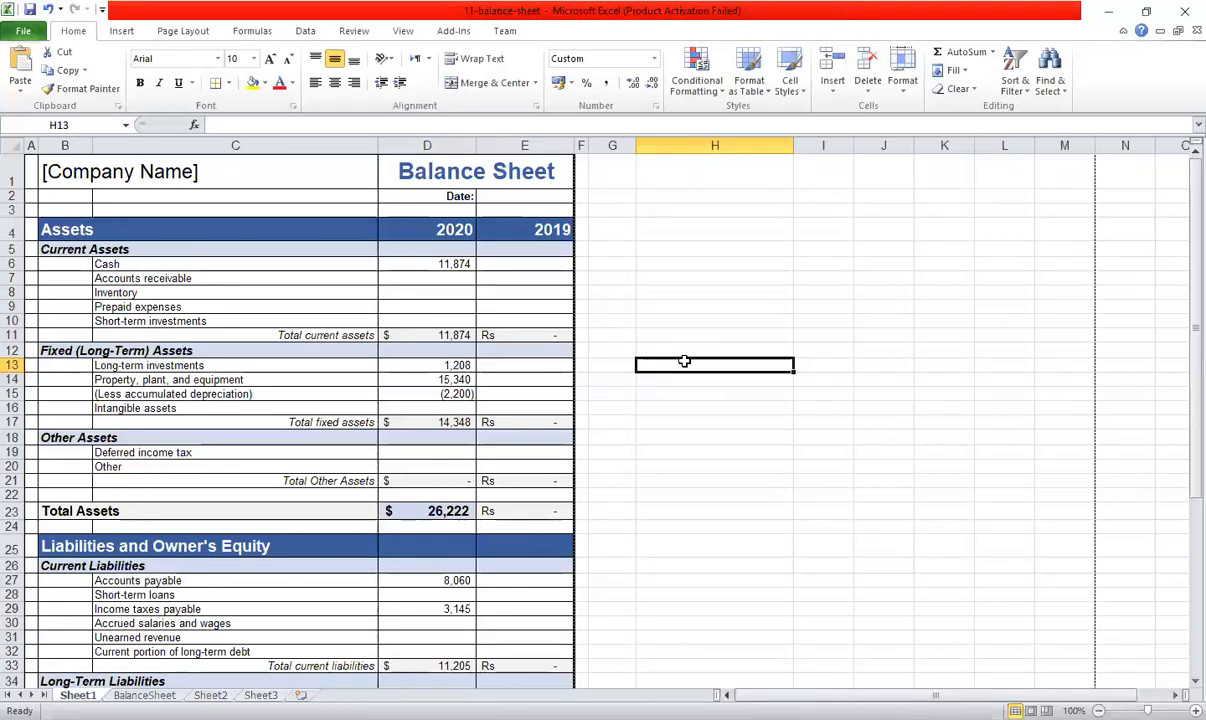
click(689, 196)
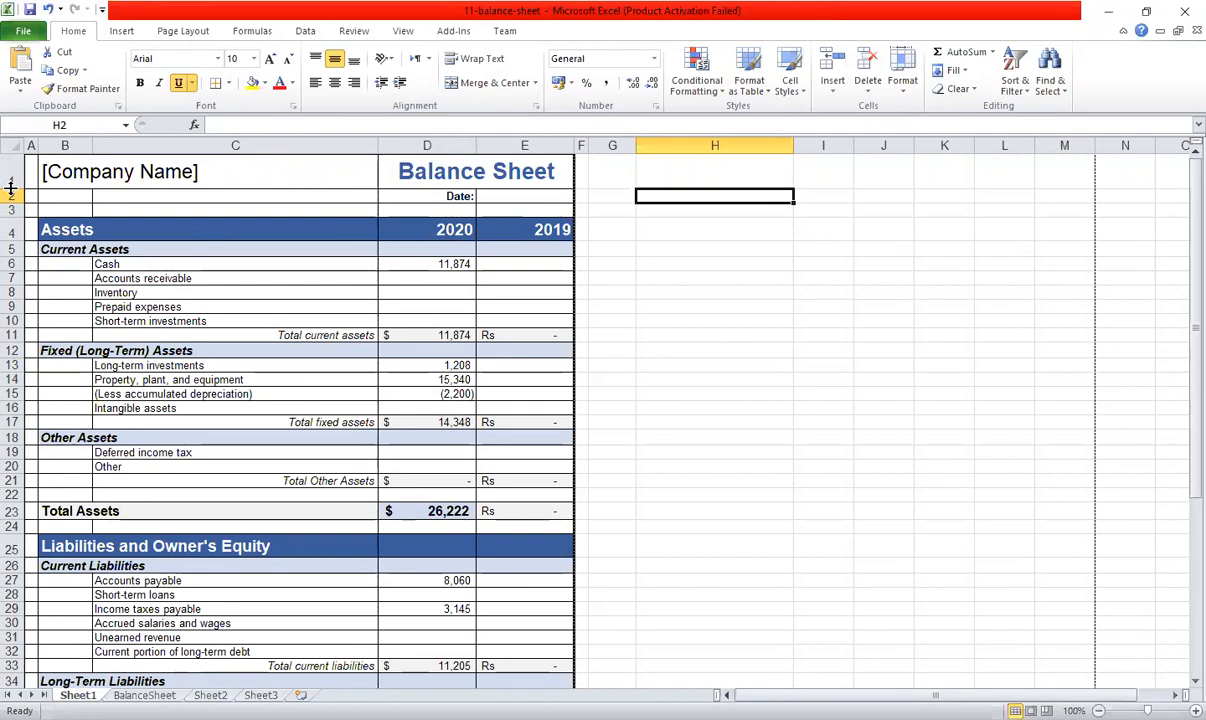
Enlarge row 1 by its lower boundary to a height of about 40.5 and select the entire row.
mouse_move(10, 188)
mouse_down()
mouse_move(14, 241)
mouse_move(12, 197)
mouse_up()
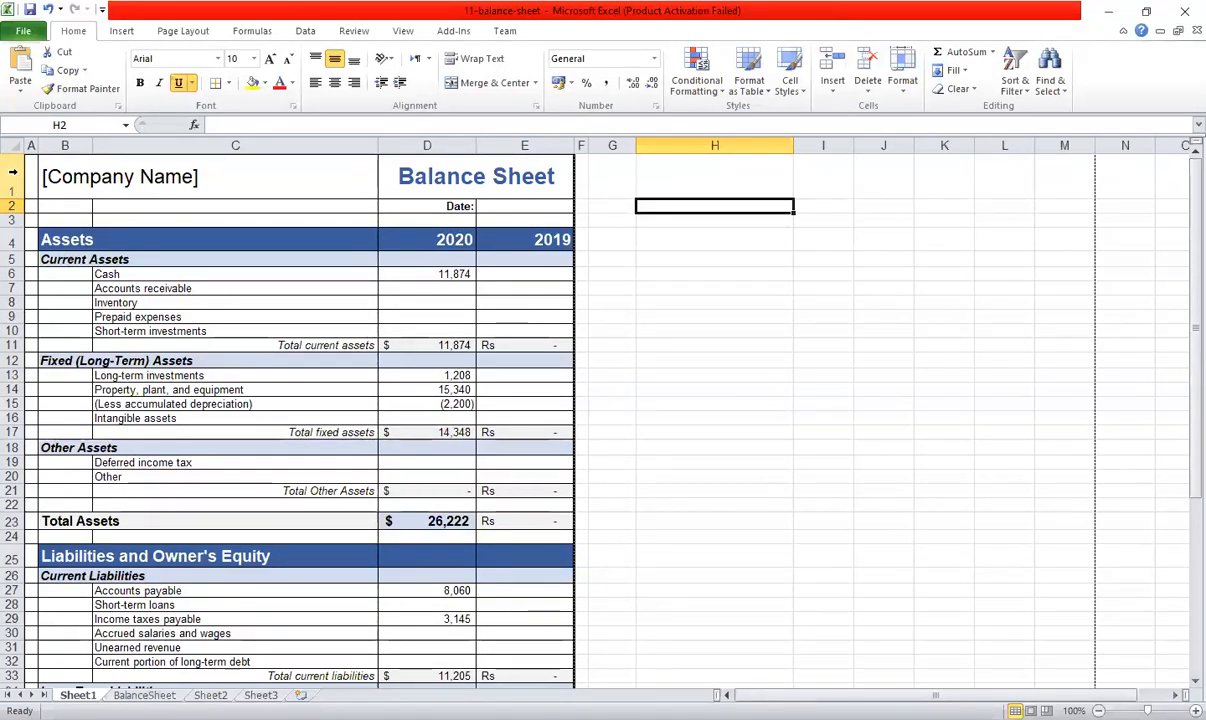
click(13, 172)
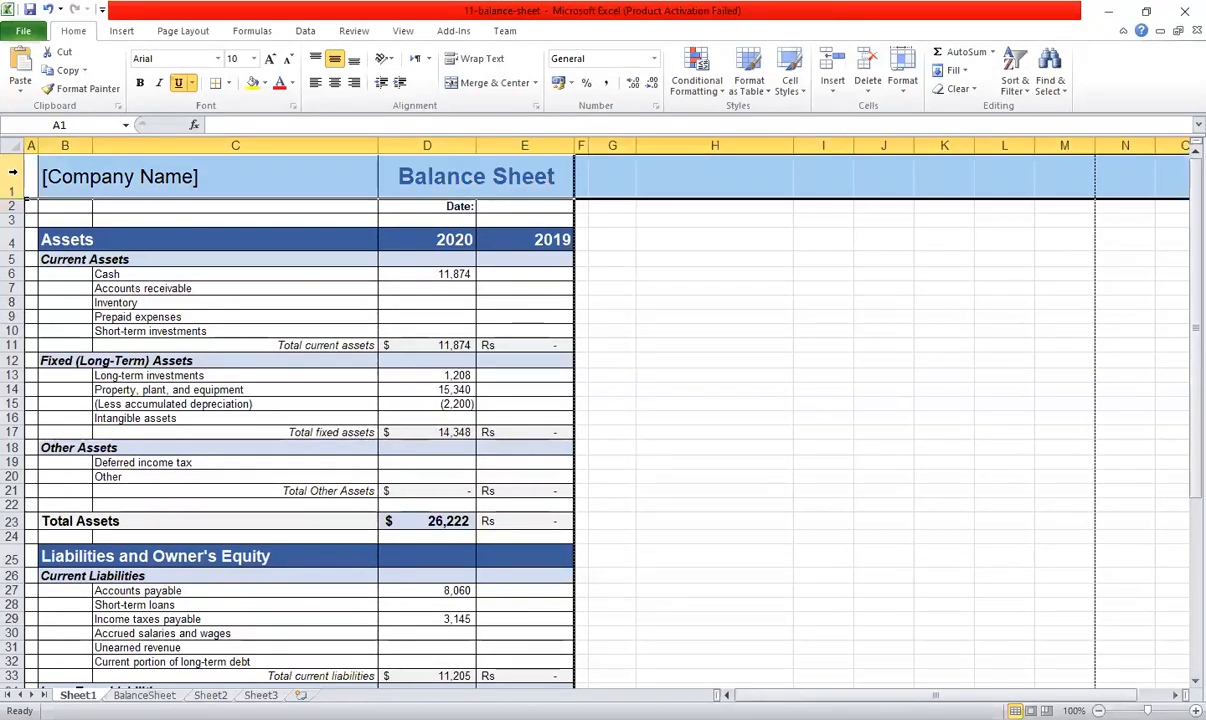
right_click(14, 176)
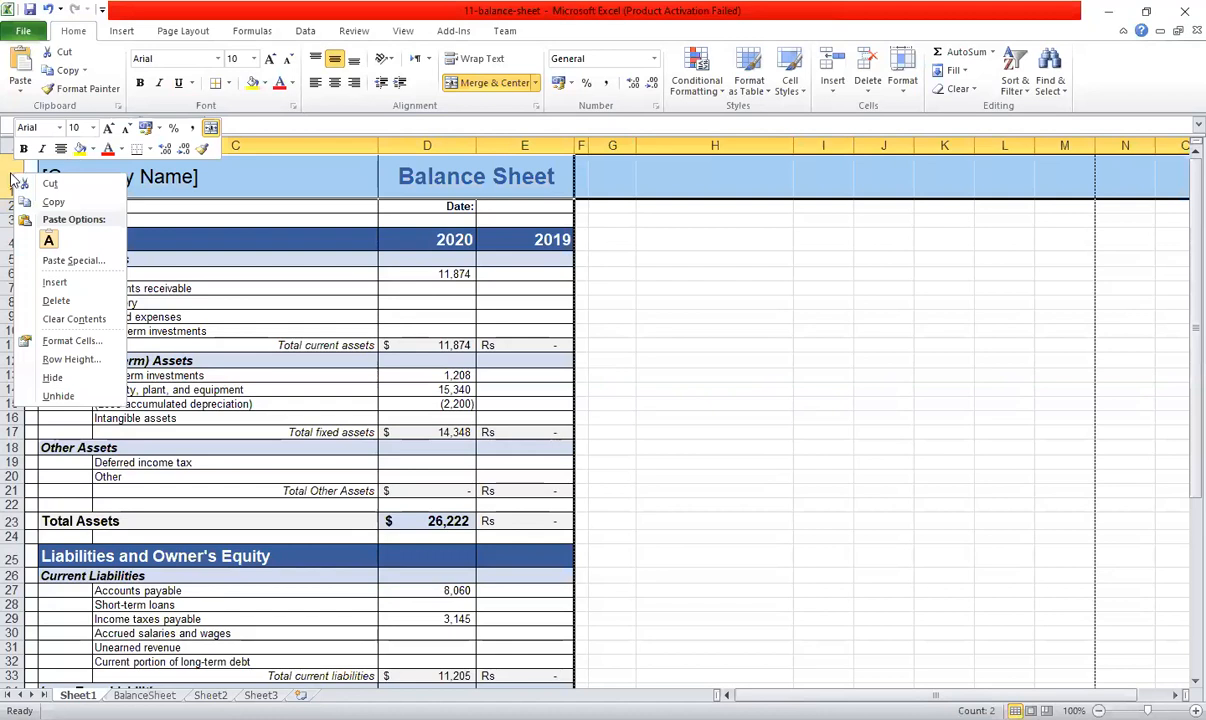
click(13, 172)
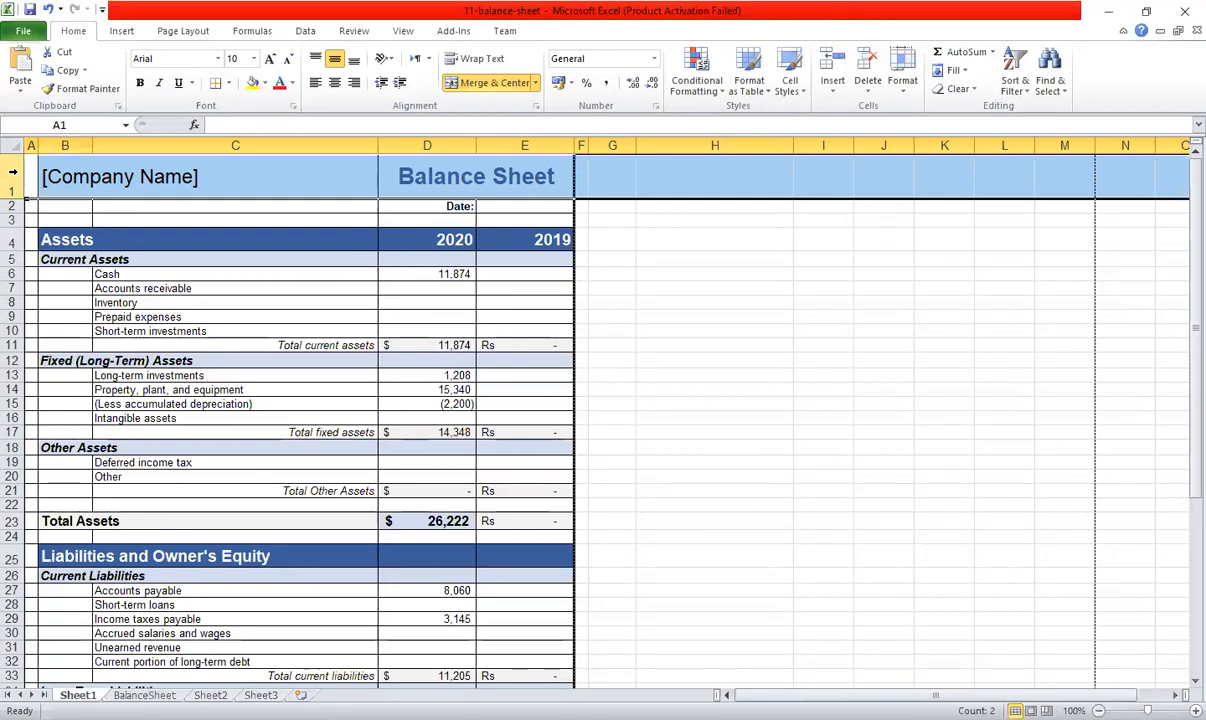
Set the row height of row 1 to 50 and drop the row selection.
right_click(13, 175)
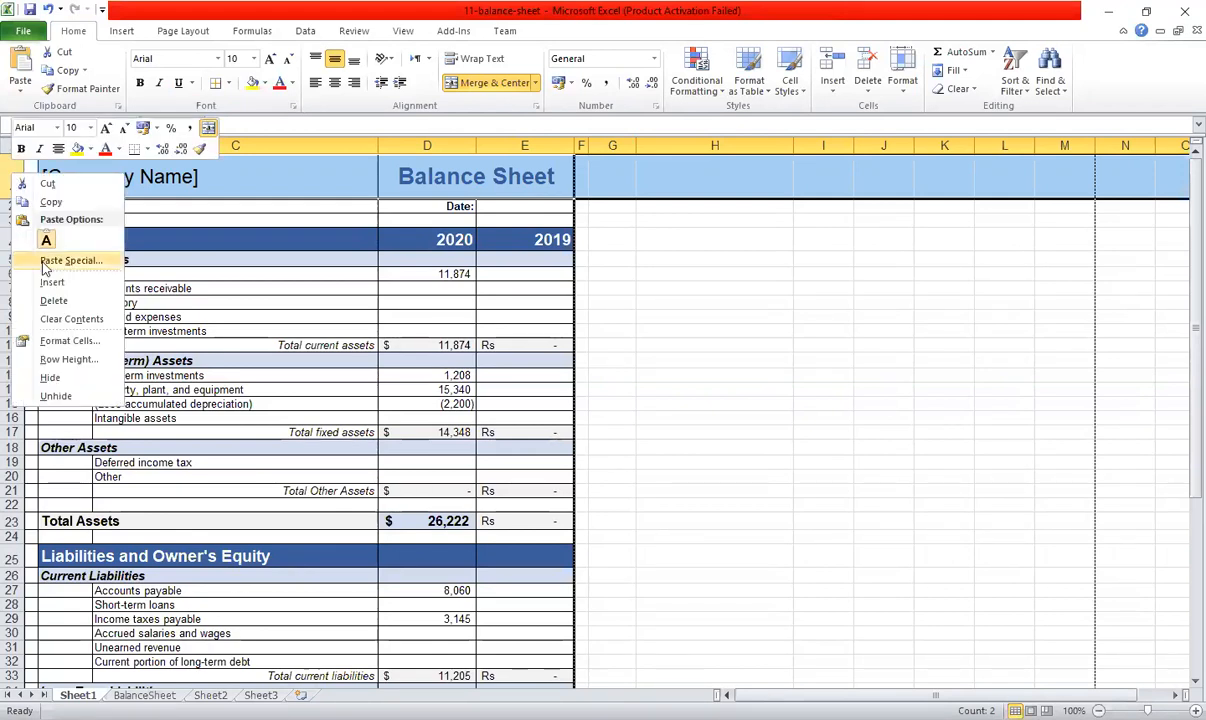
click(68, 359)
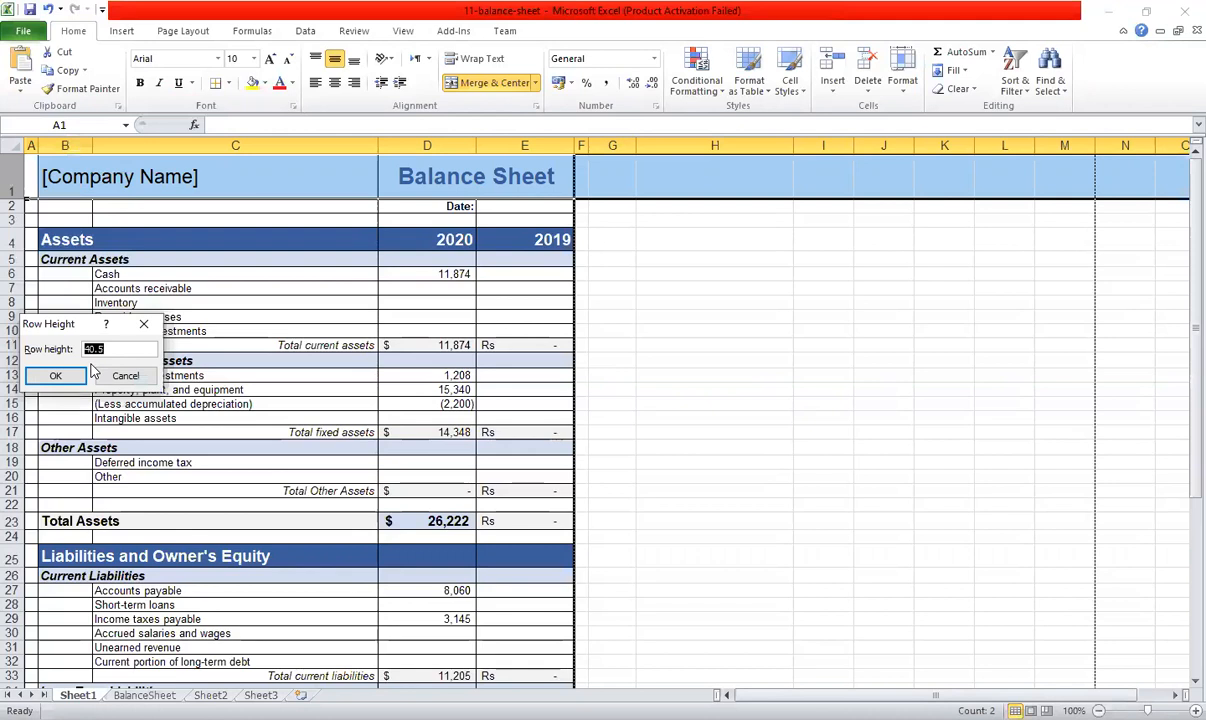
click(135, 350)
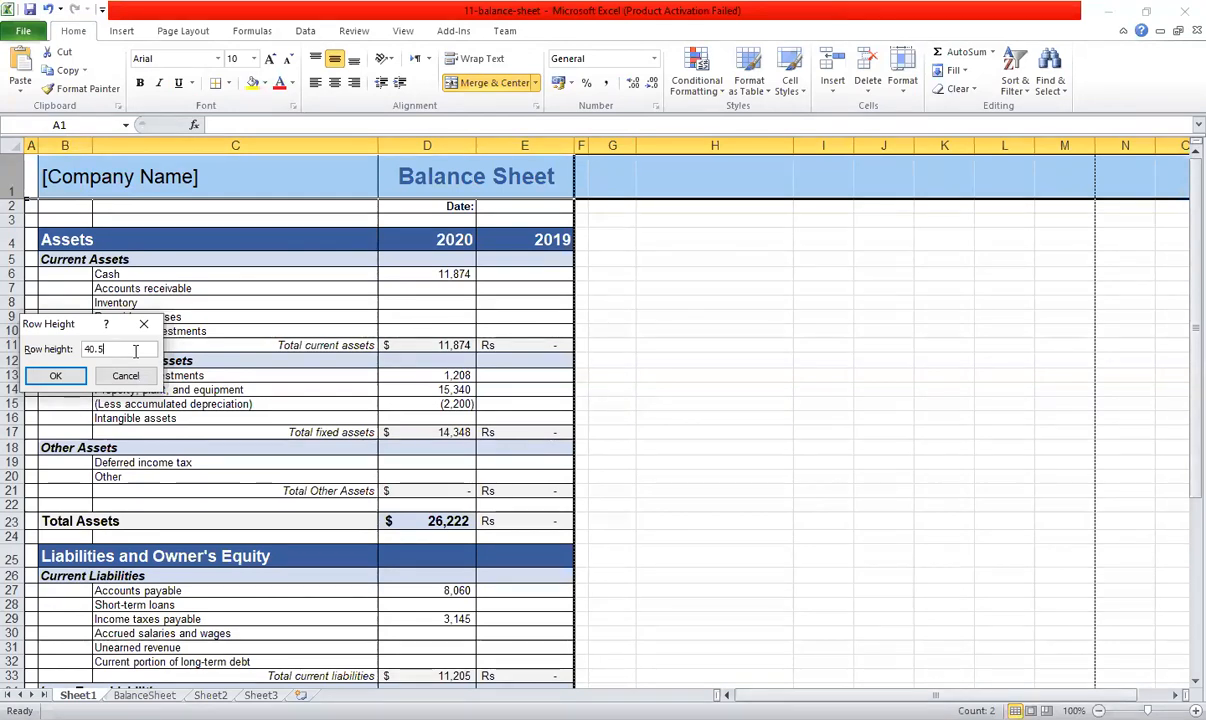
key(BackSpace)
key(BackSpace)
key(BackSpace)
key(BackSpace)
text(50)
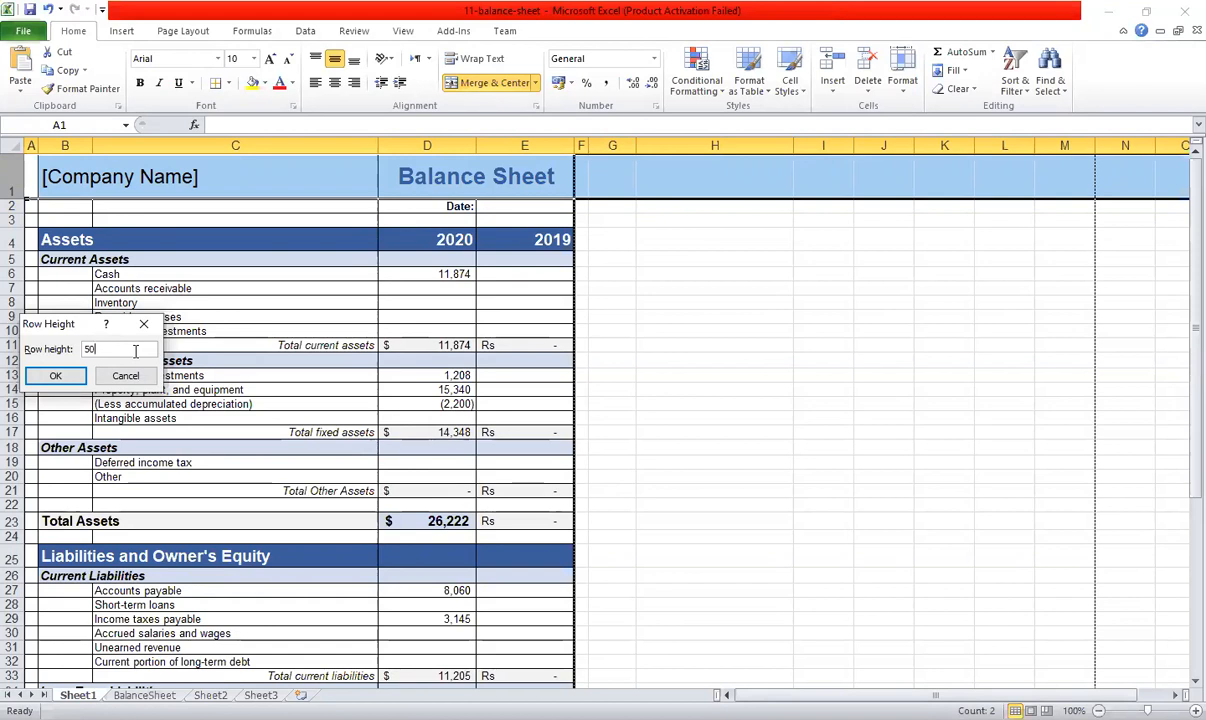
click(72, 376)
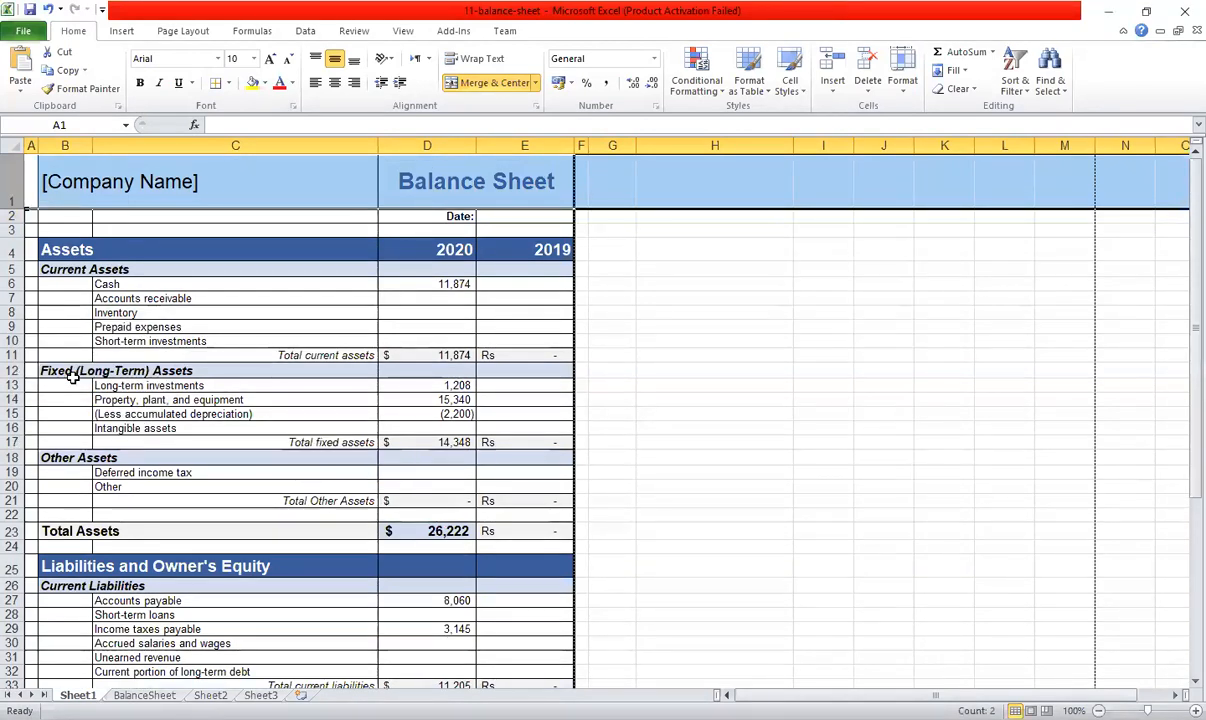
click(240, 218)
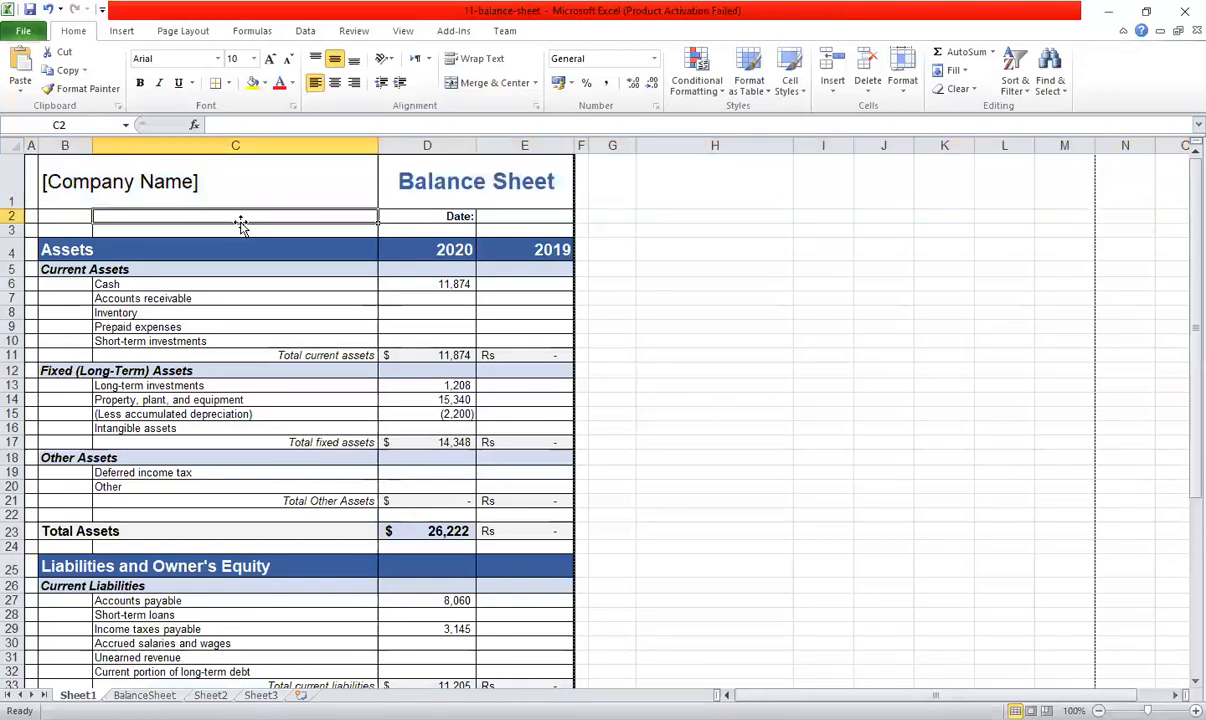
Select rows 1 to 3 together, set their row height to 40, and deselect them.
click(13, 186)
drag(13, 186, 10, 225)
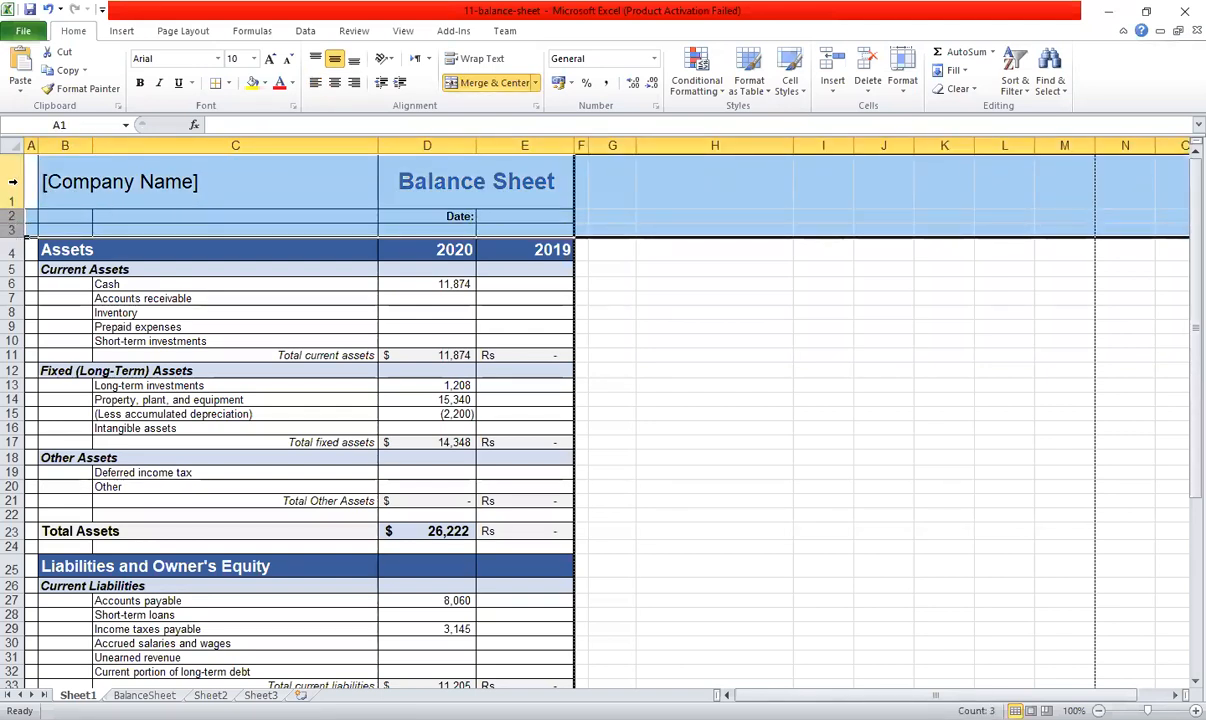
click(13, 181)
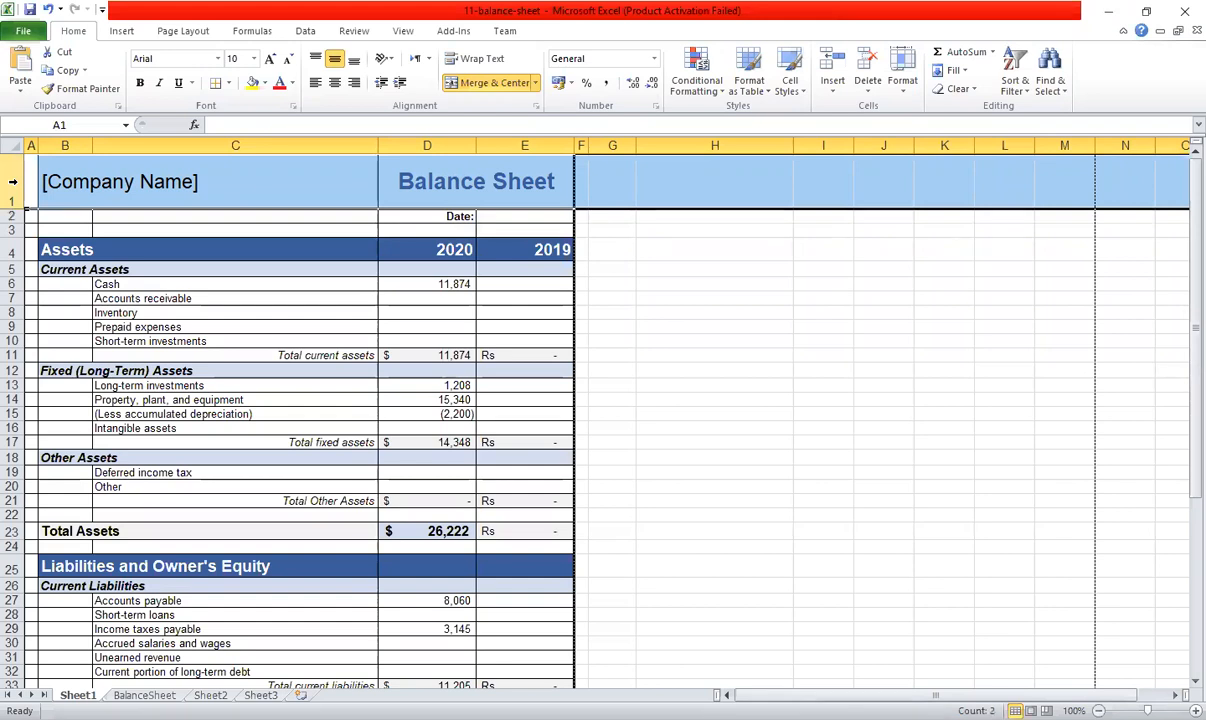
drag(13, 181, 12, 230)
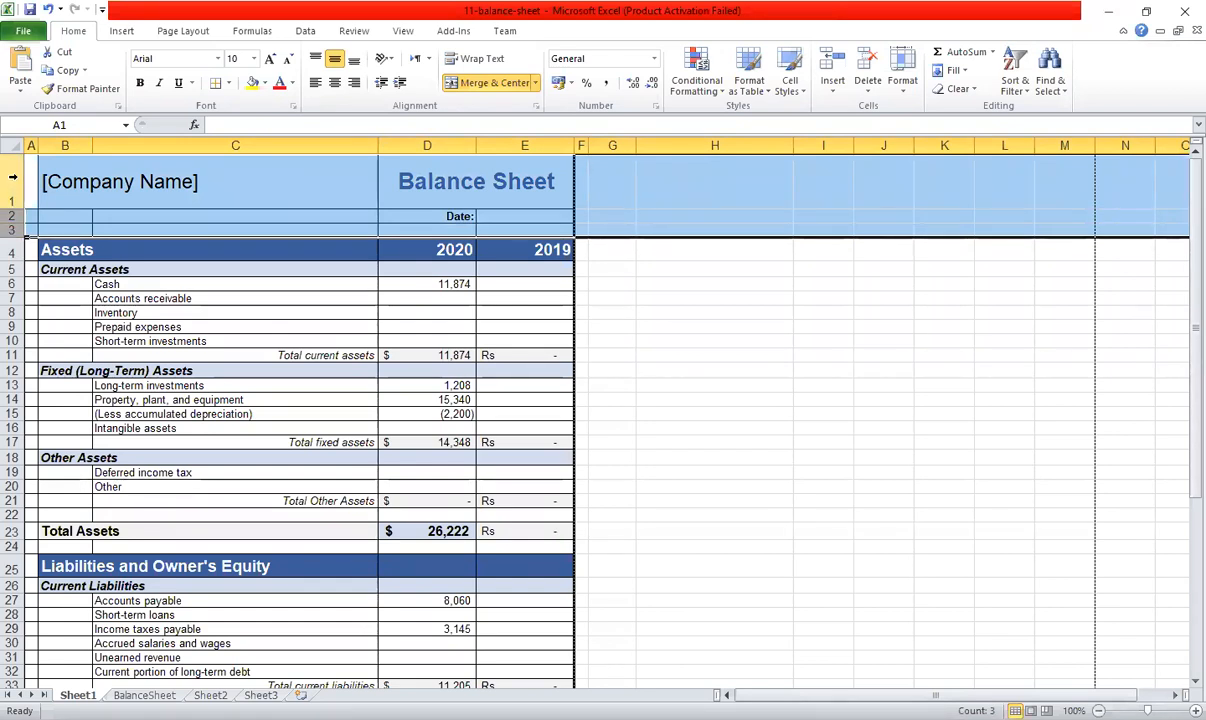
right_click(13, 180)
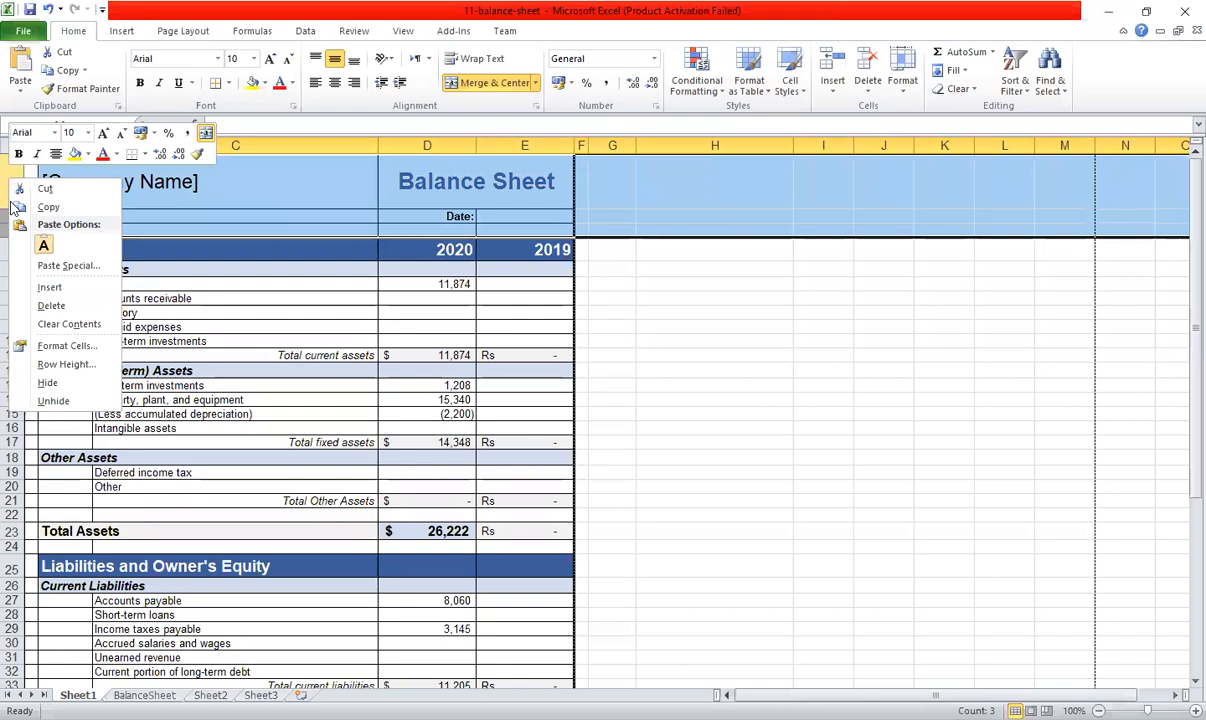
click(62, 364)
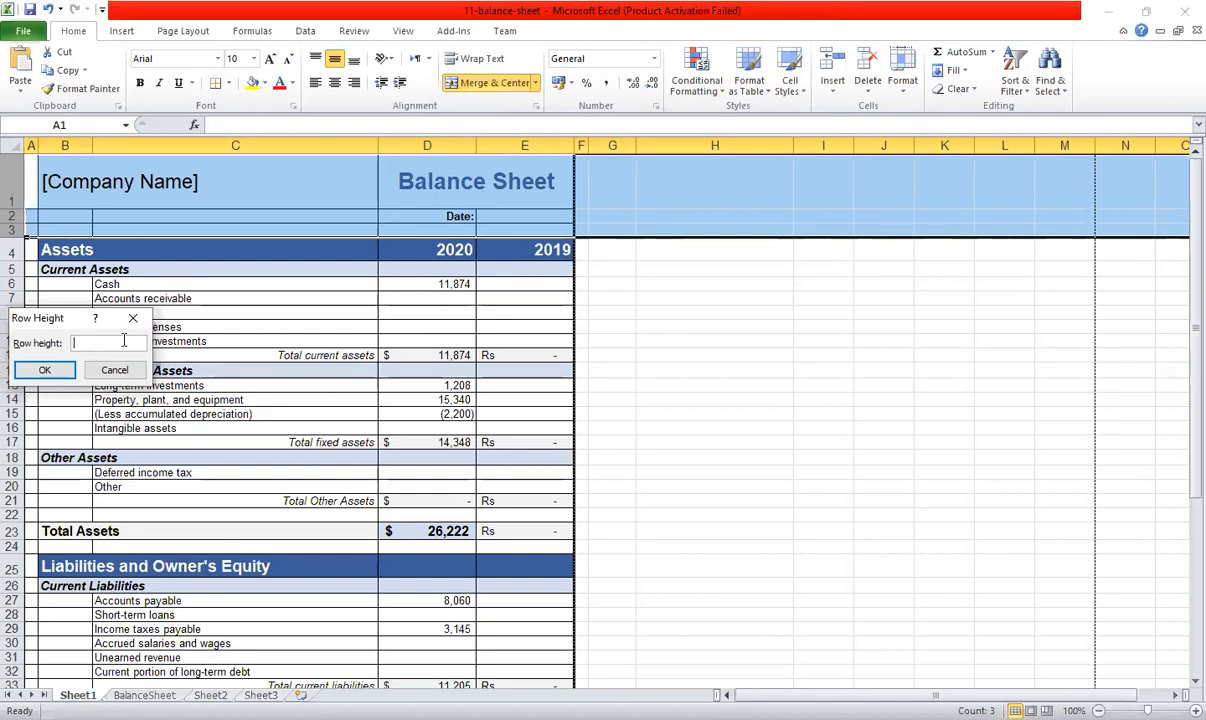
text(40)
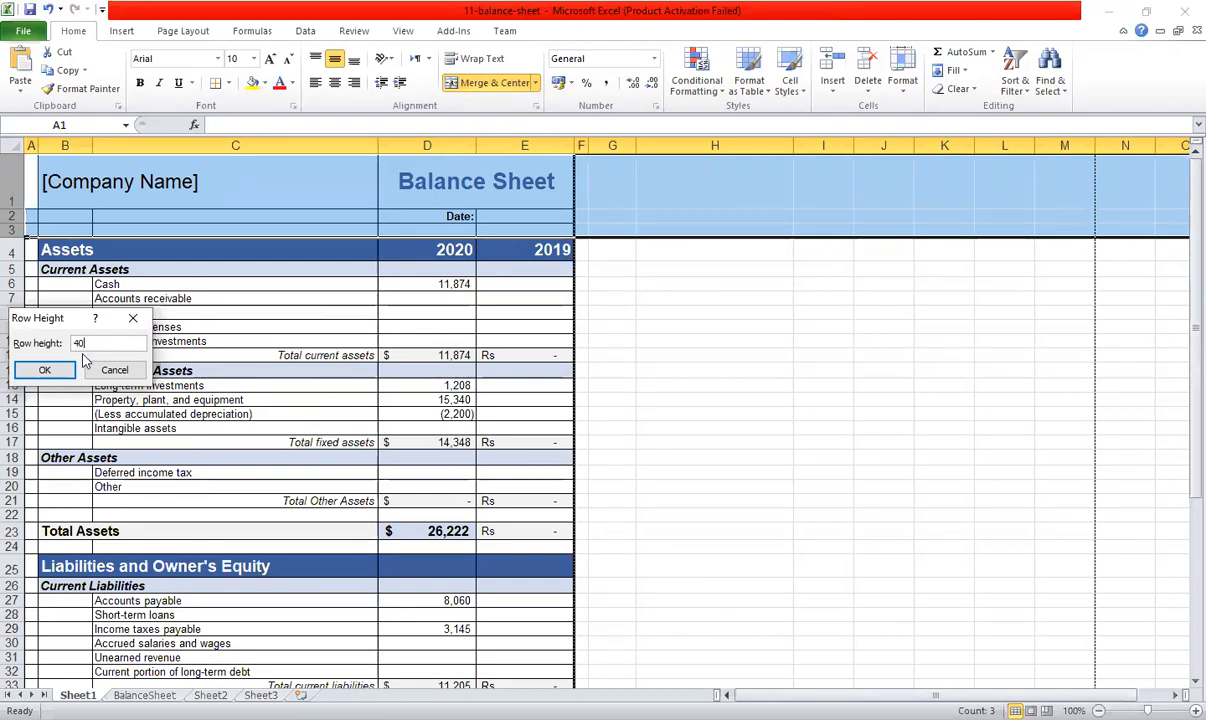
click(45, 370)
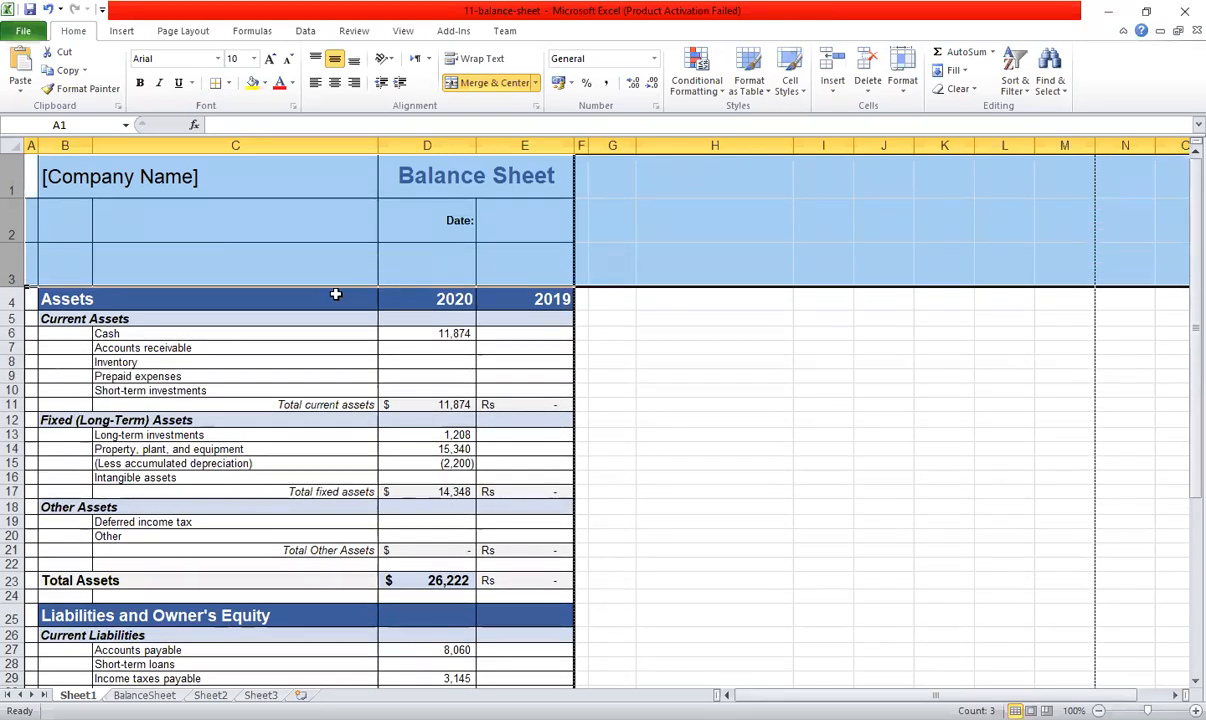
click(638, 261)
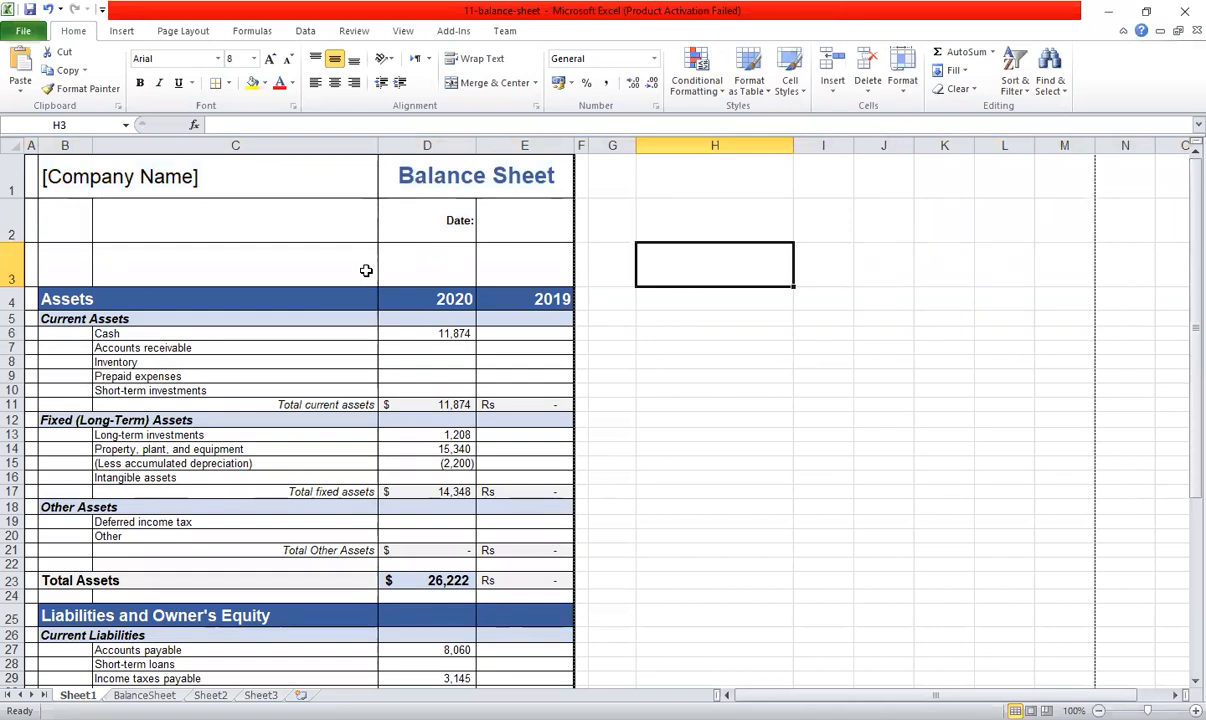
Undo the last row height change on rows 1 to 3, and select row 1 to check it.
key(ctrl+z)
click(694, 250)
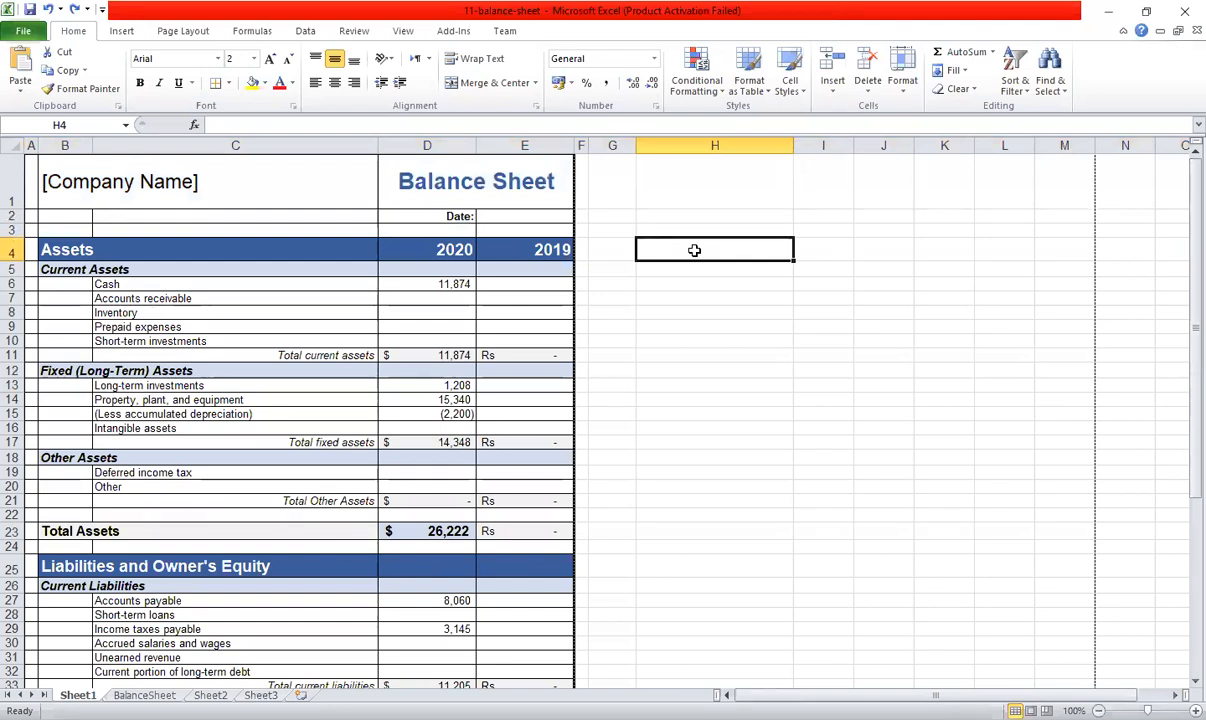
click(194, 162)
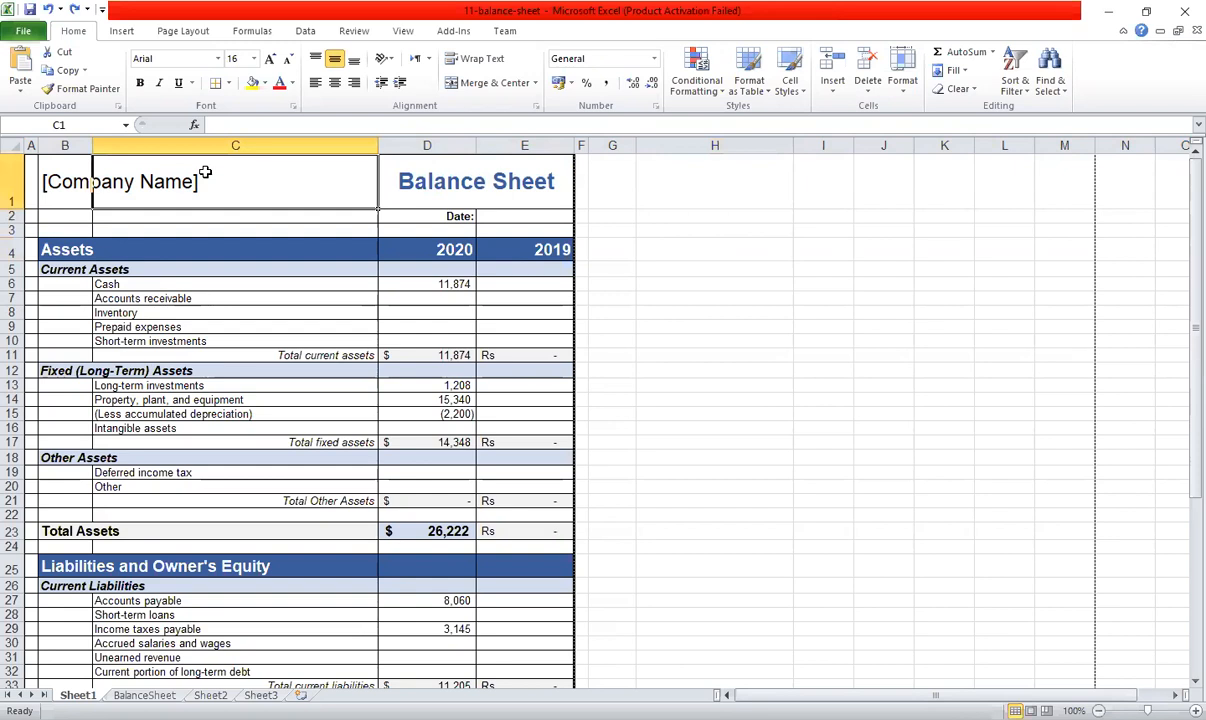
click(16, 176)
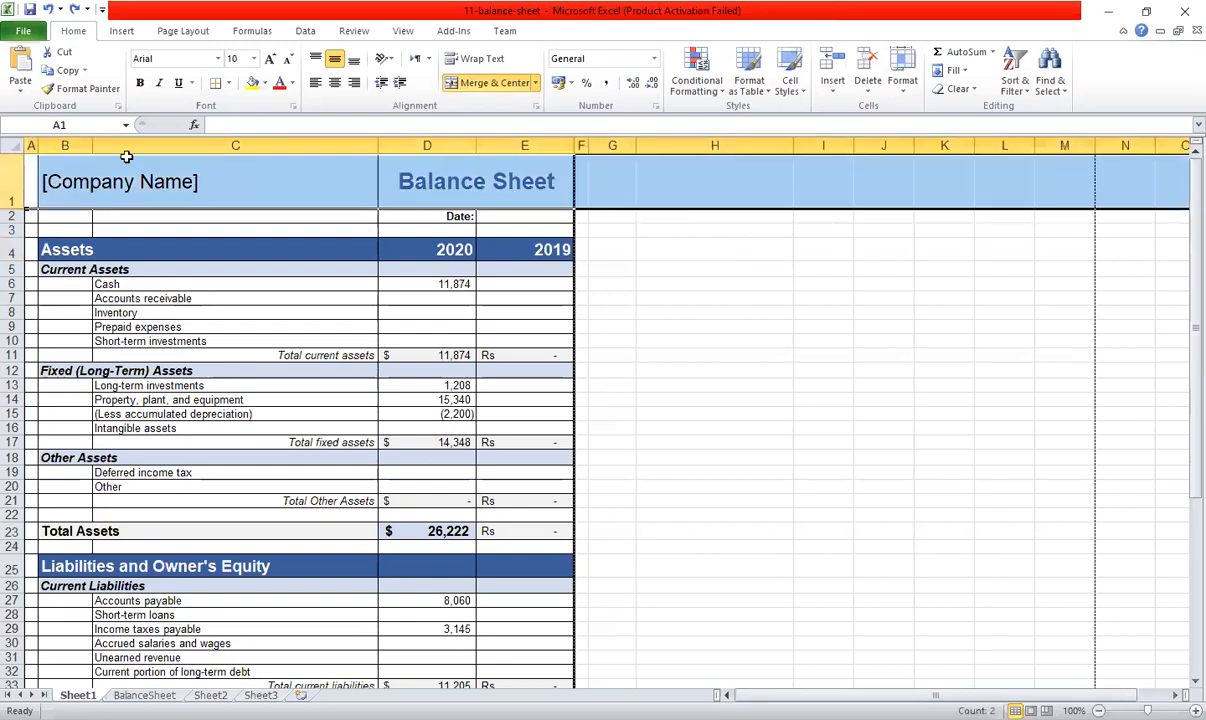
click(243, 183)
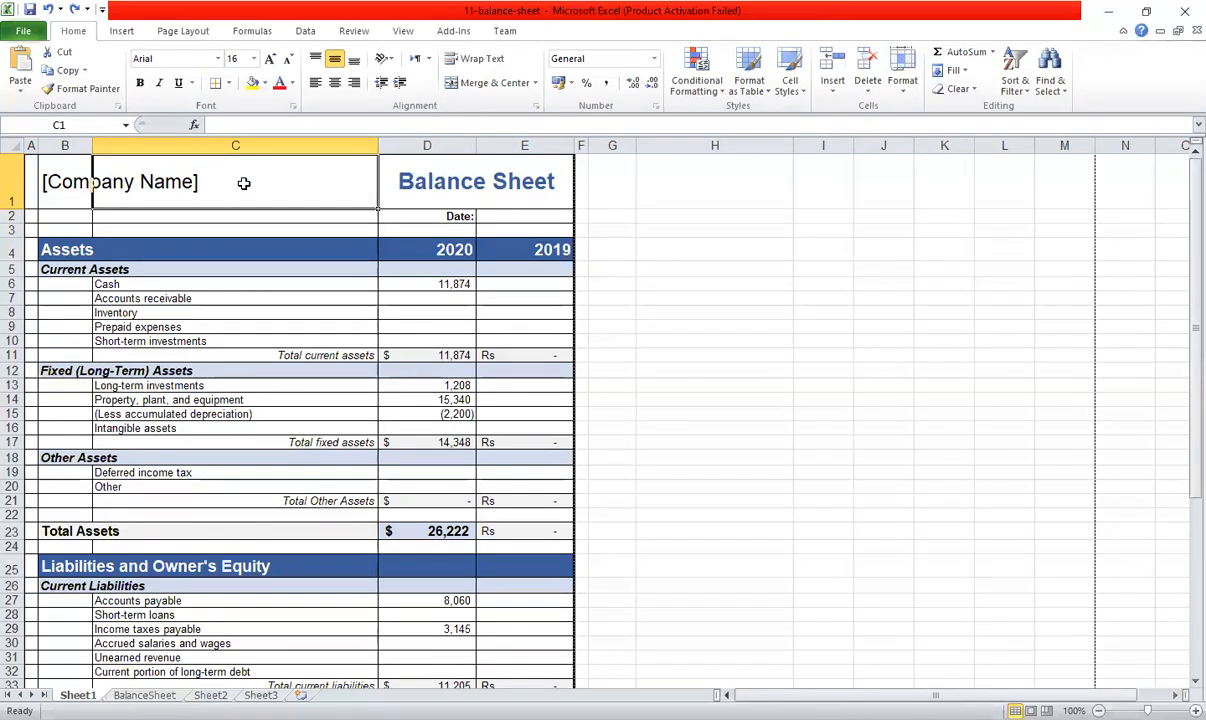
Compare how the company name in B1 and the Balance Sheet title in D1 sit in their cells by opening each for editing.
click(655, 178)
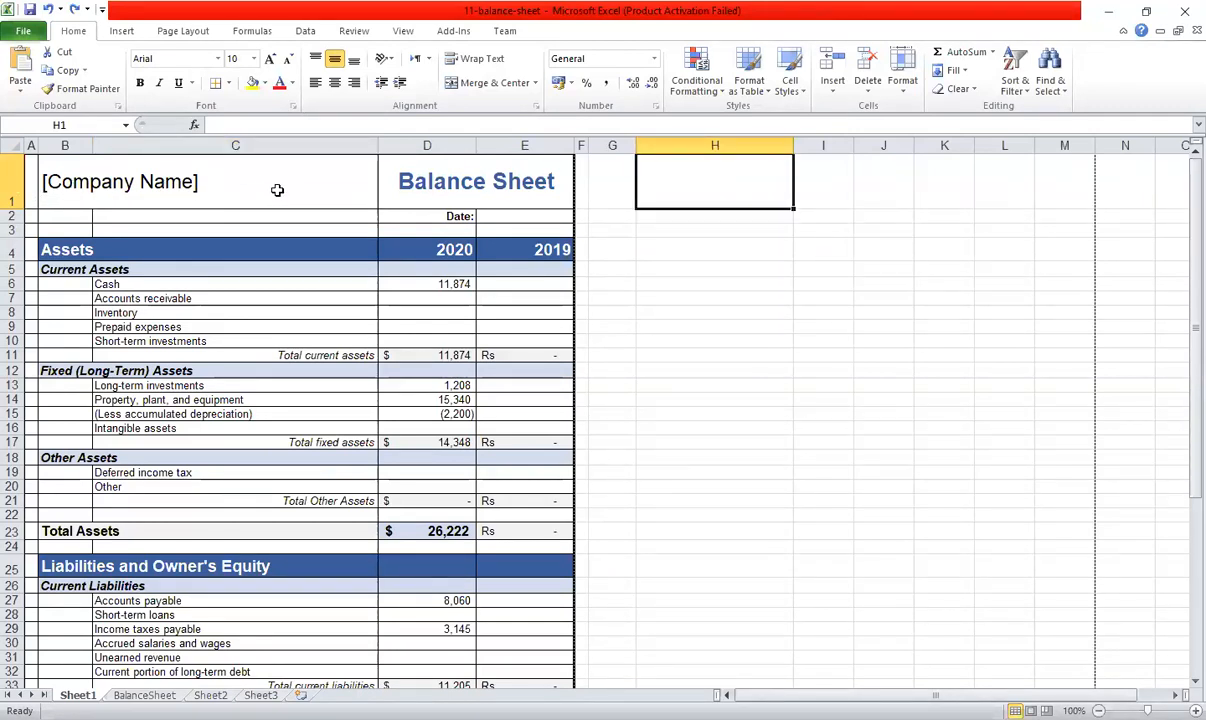
click(231, 187)
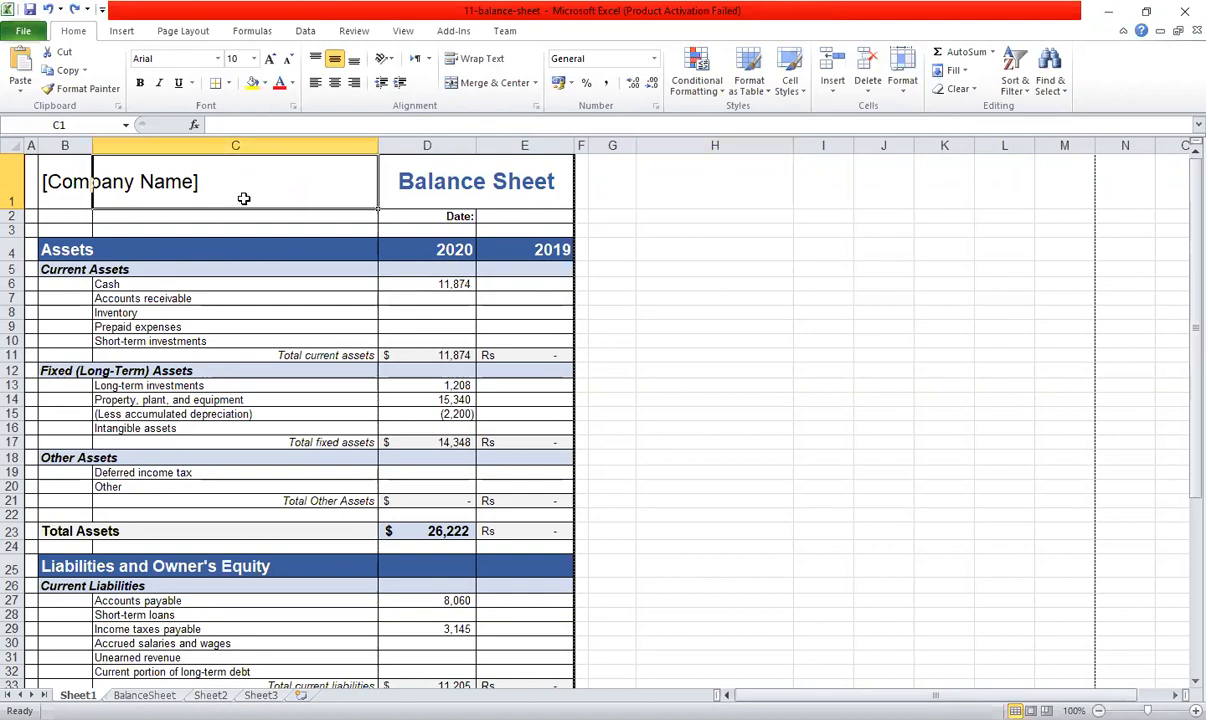
double_click(74, 178)
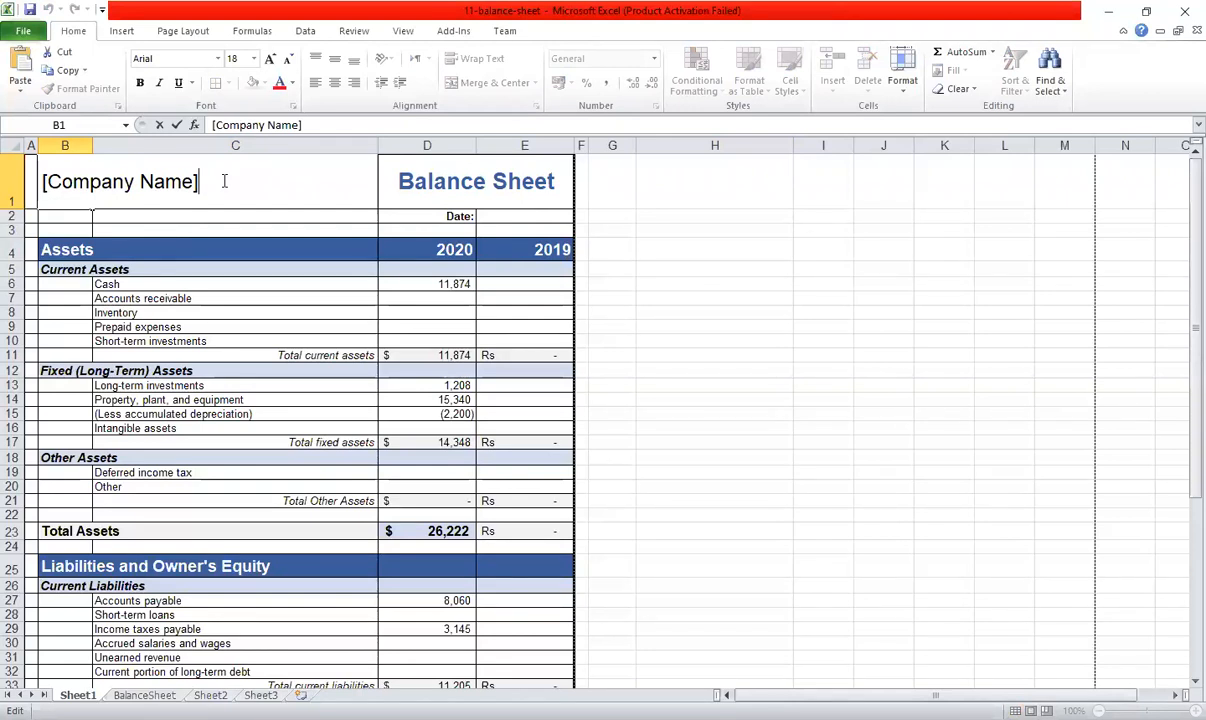
click(487, 179)
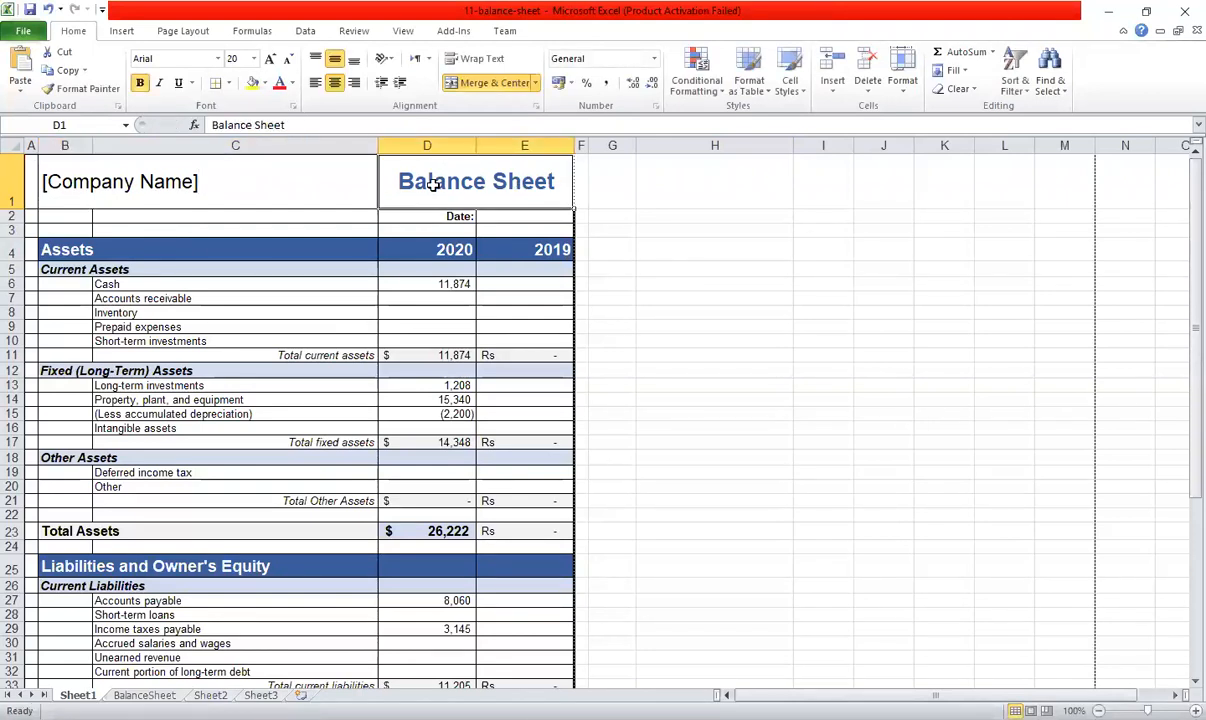
double_click(433, 185)
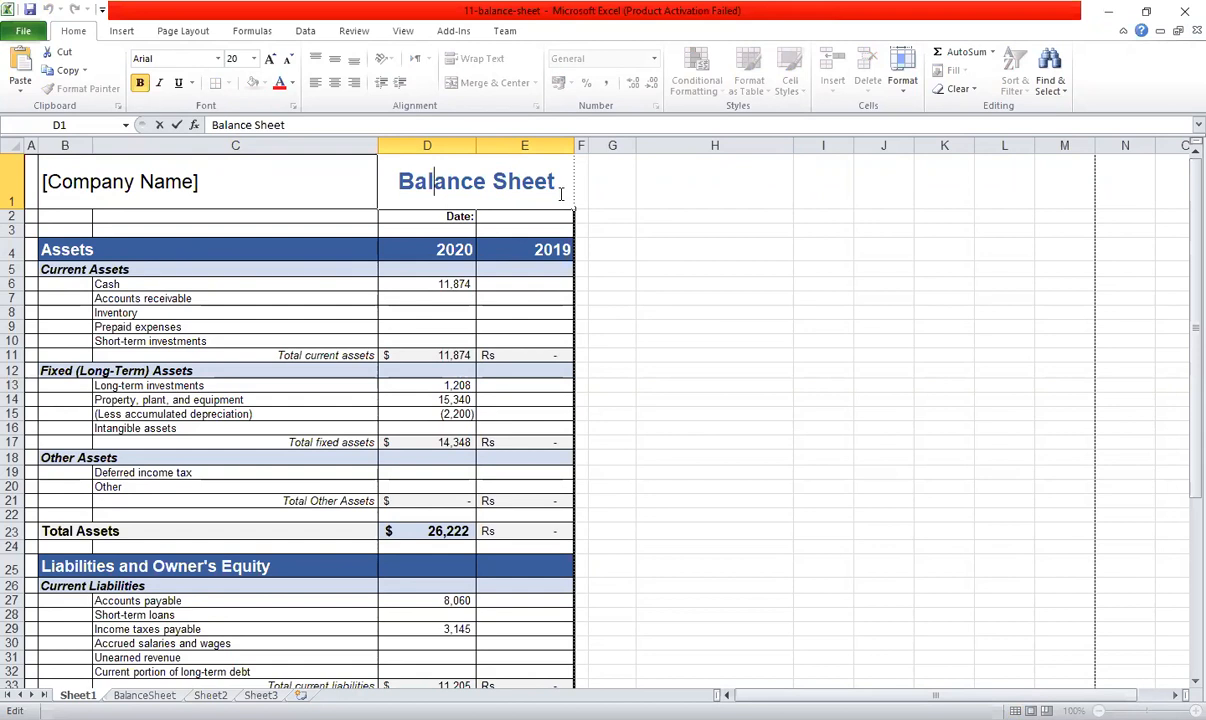
click(741, 198)
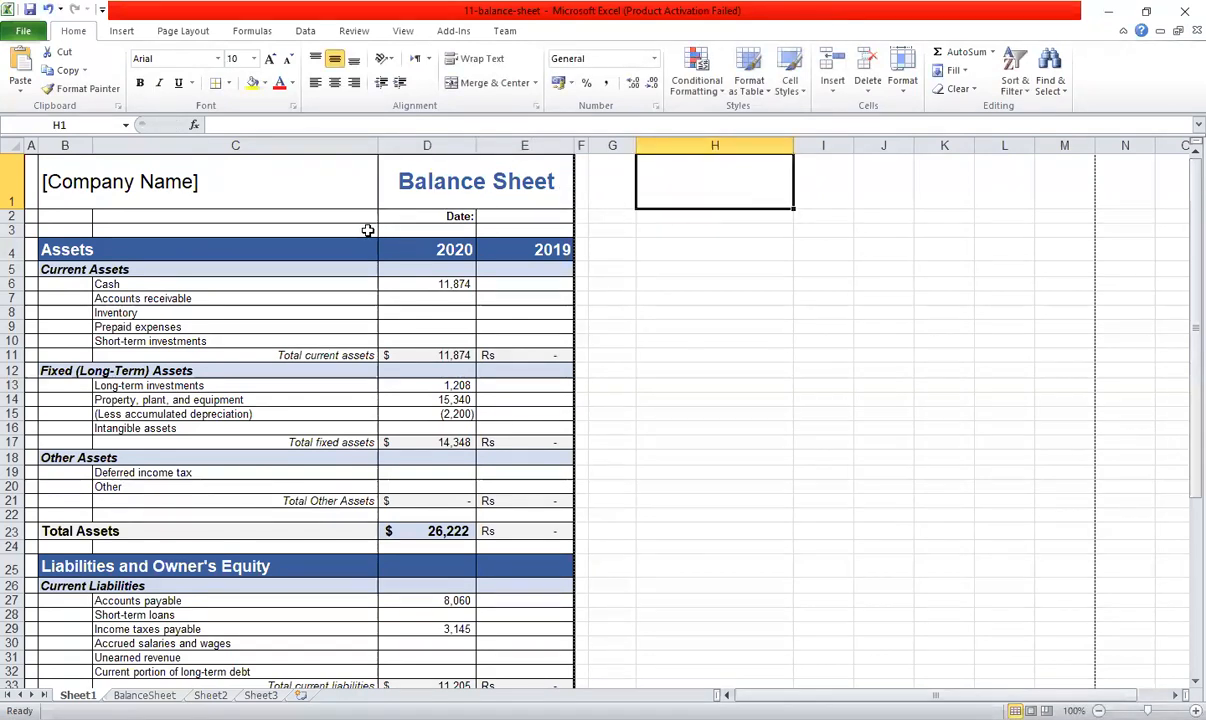
click(332, 210)
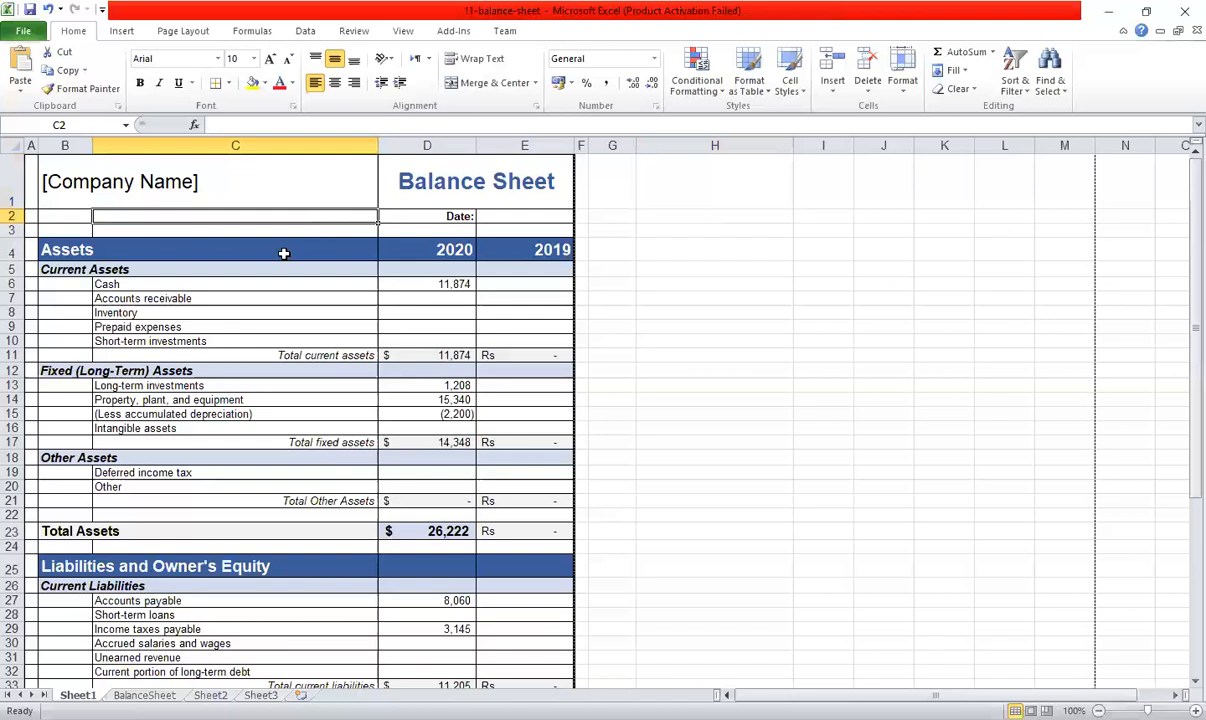
click(64, 178)
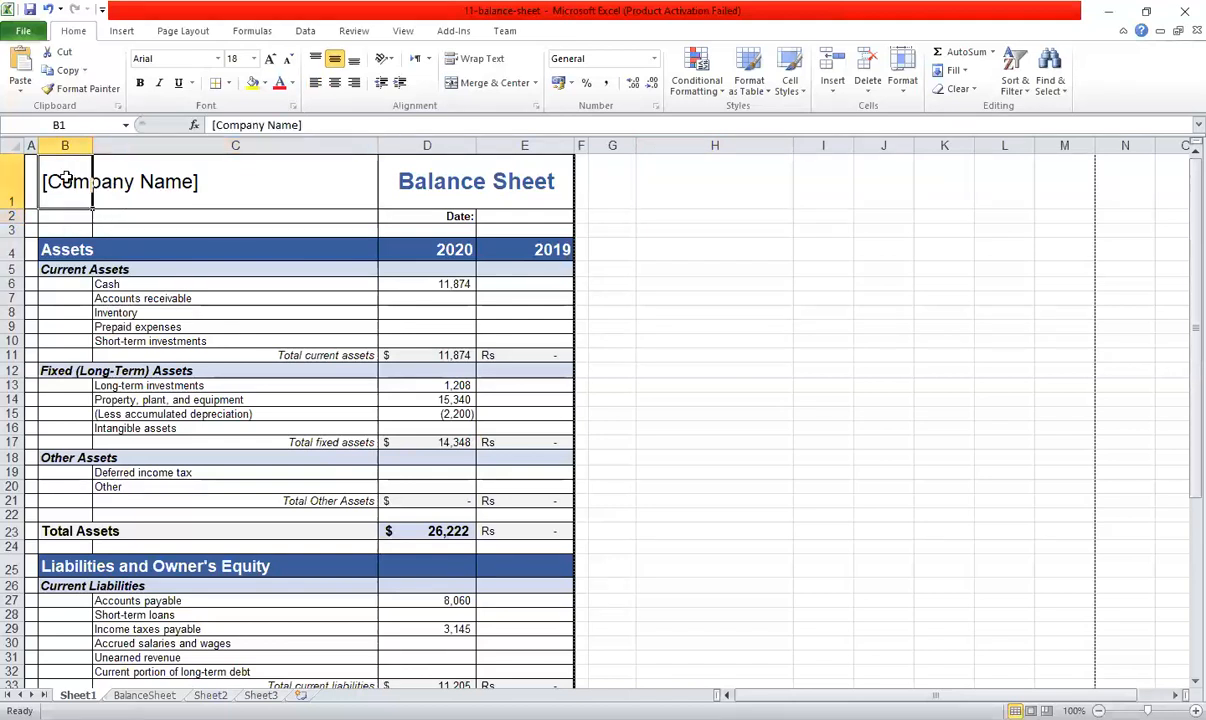
double_click(64, 178)
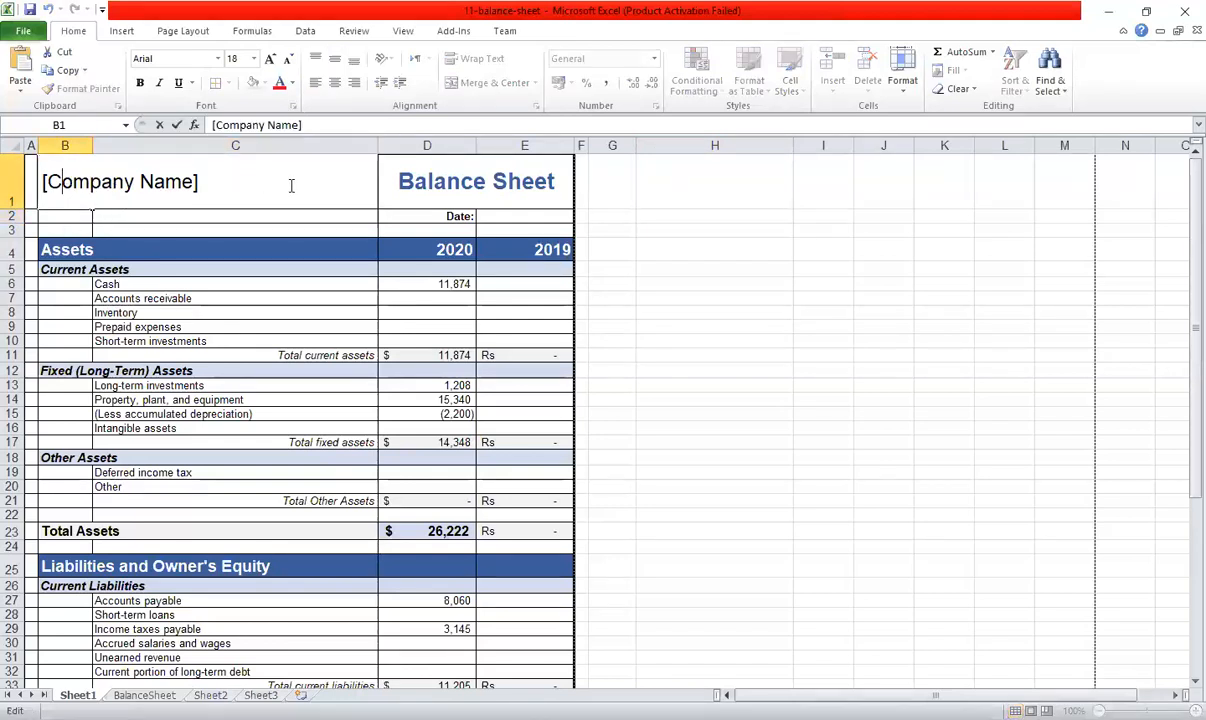
click(480, 181)
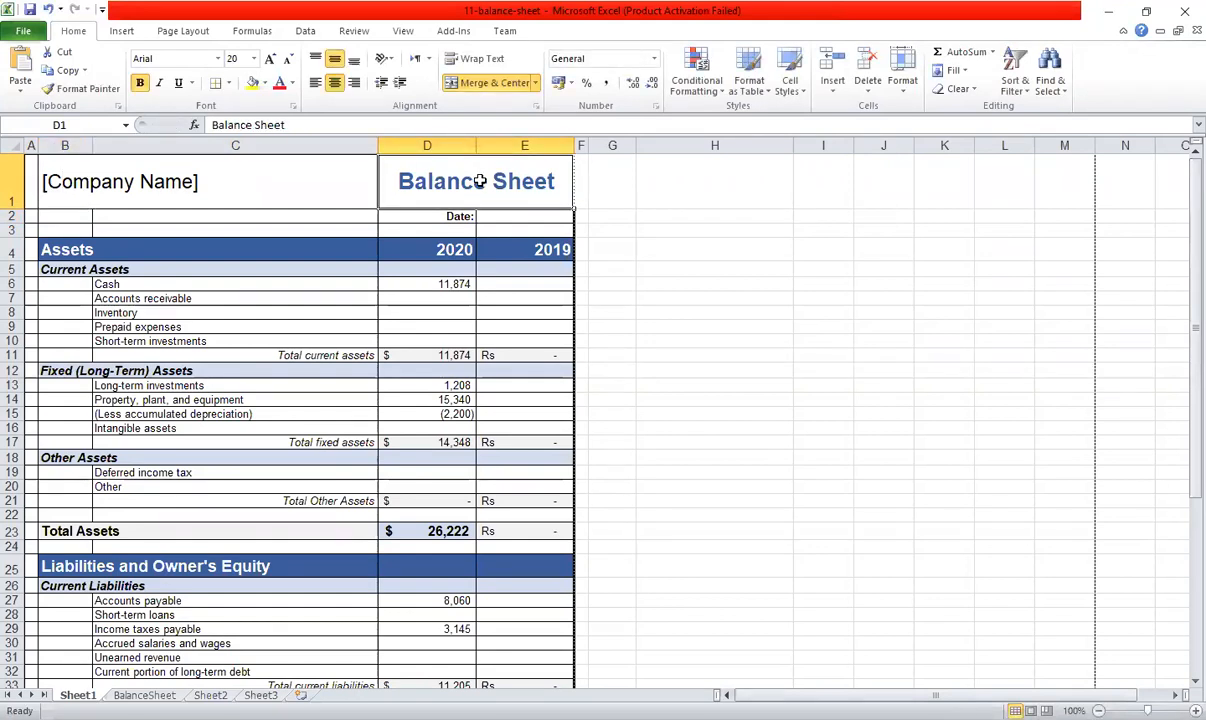
Examine which heading cell holds the company name text by selecting D1, C1 and B1 in turn and opening B1 for editing.
click(640, 168)
click(537, 185)
click(277, 183)
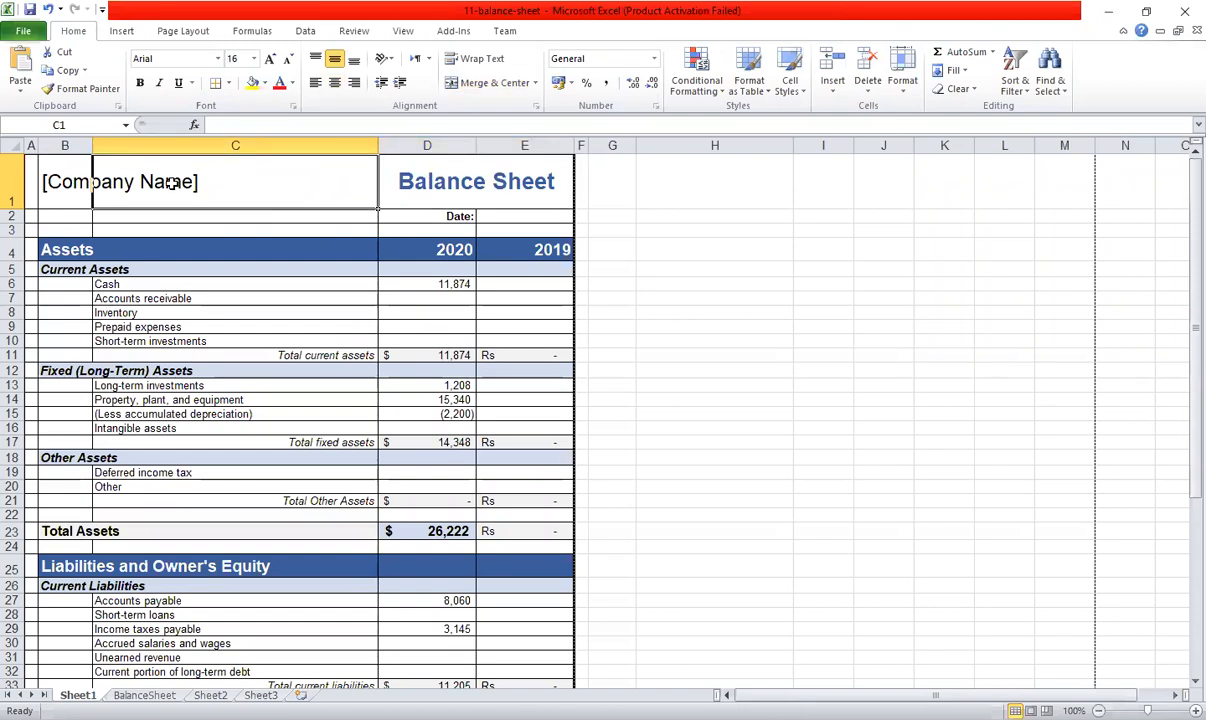
click(64, 180)
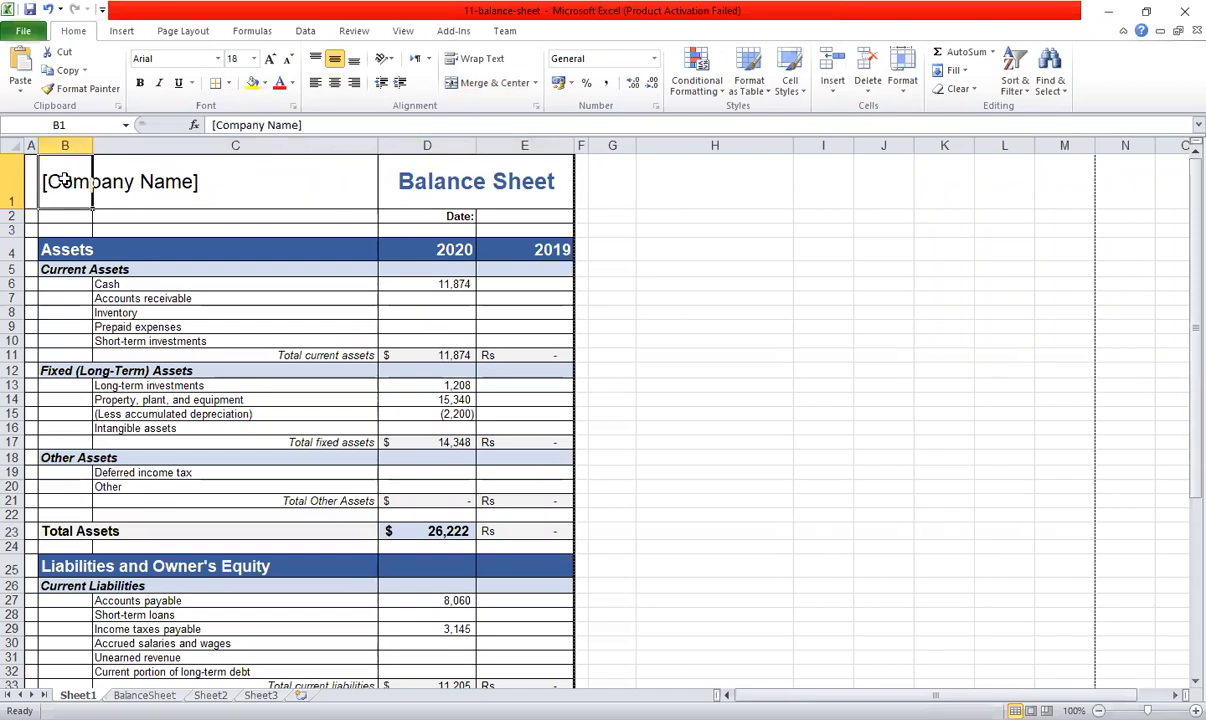
click(124, 173)
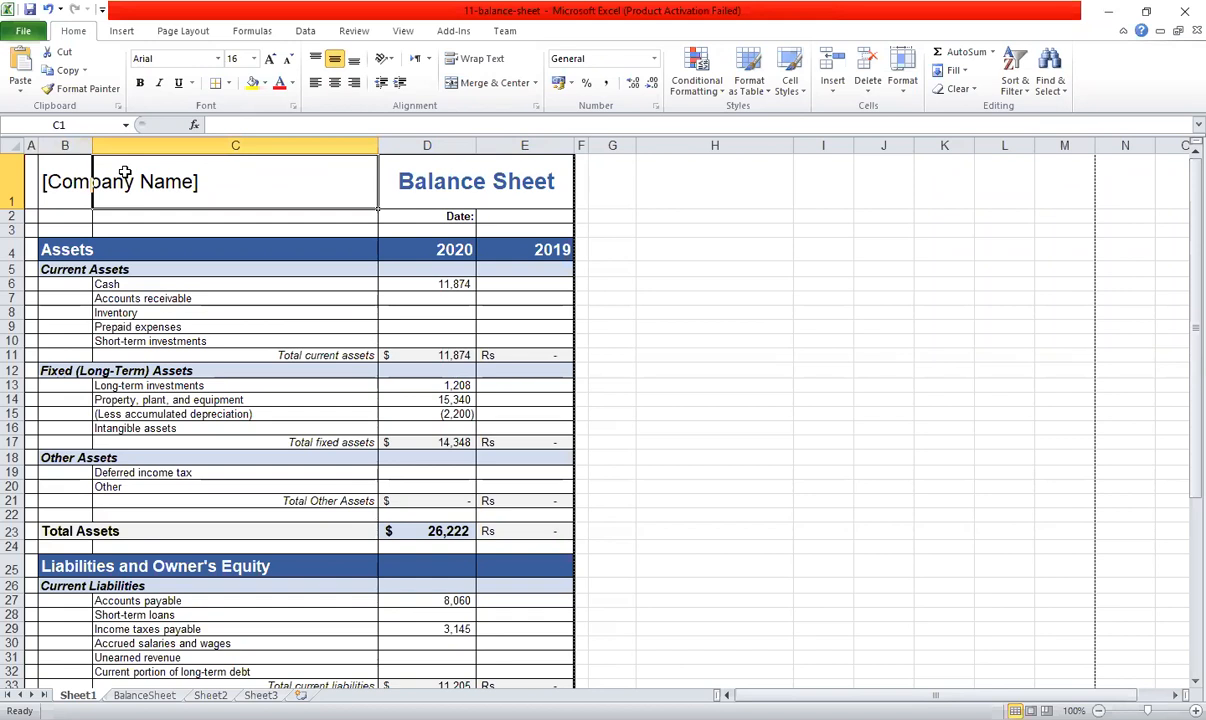
click(63, 180)
double_click(63, 180)
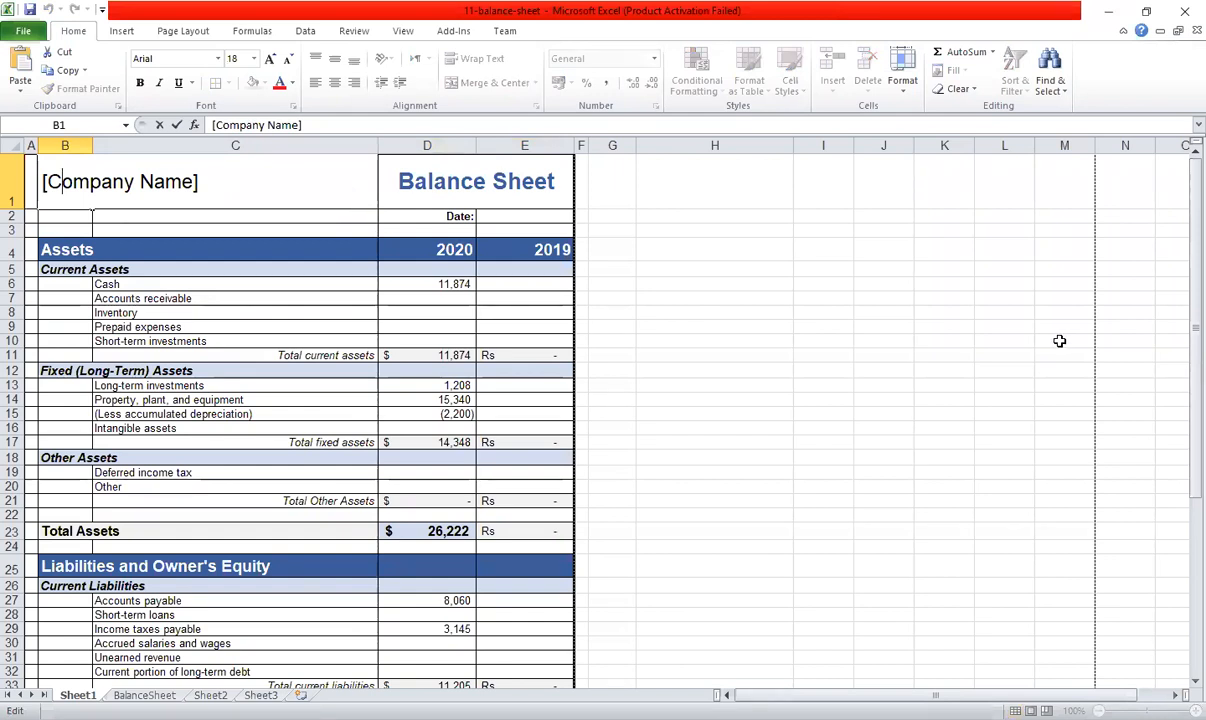
click(928, 325)
Try entering dsfds in C1 beside the company name, and undo the entry.
click(265, 193)
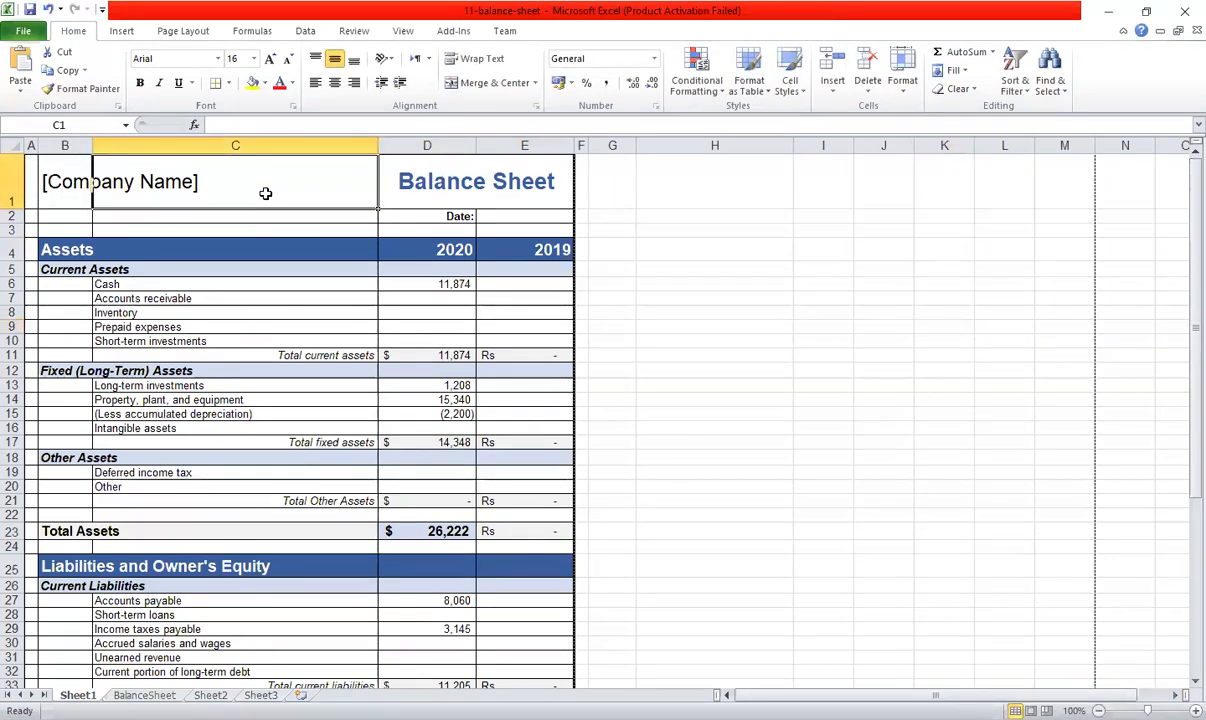
text(dsfds)
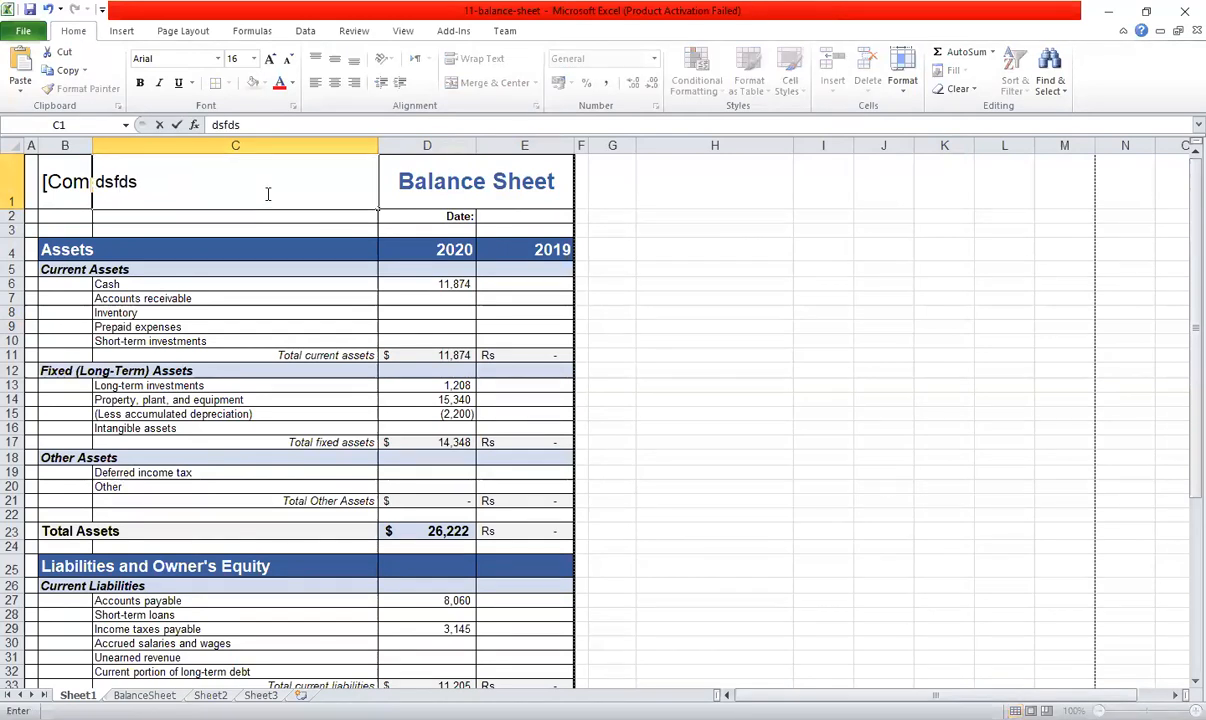
click(786, 272)
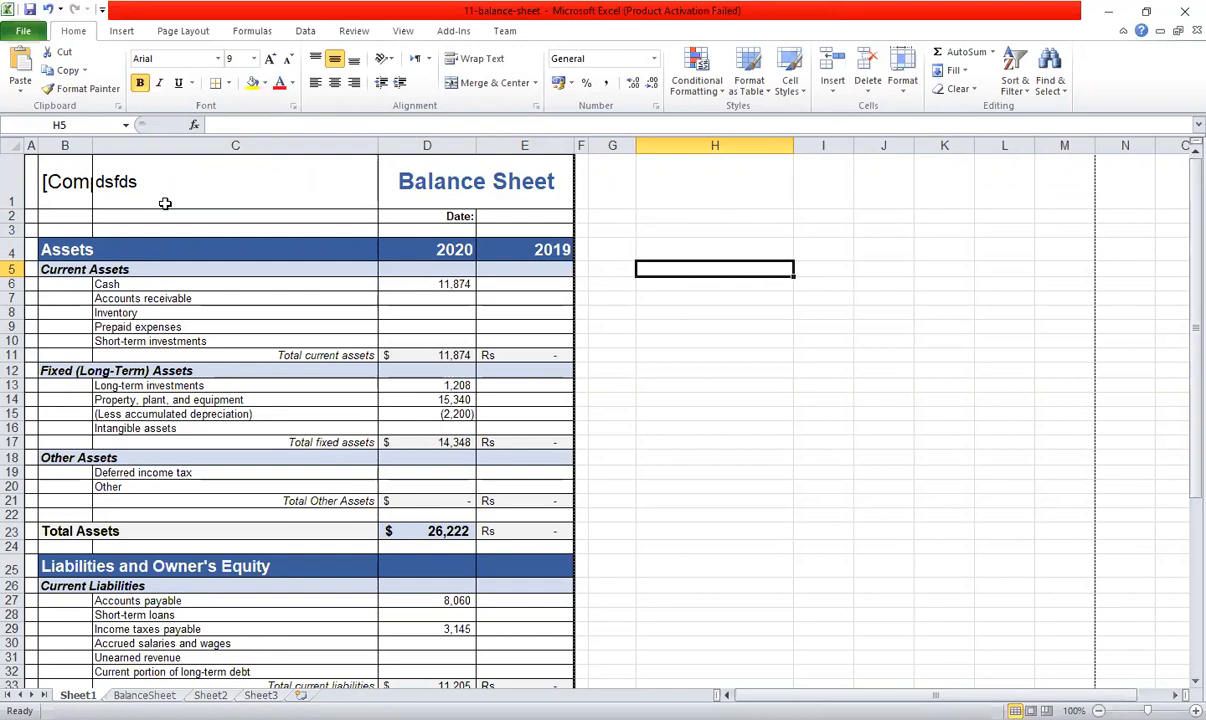
key(ctrl+z)
click(1043, 300)
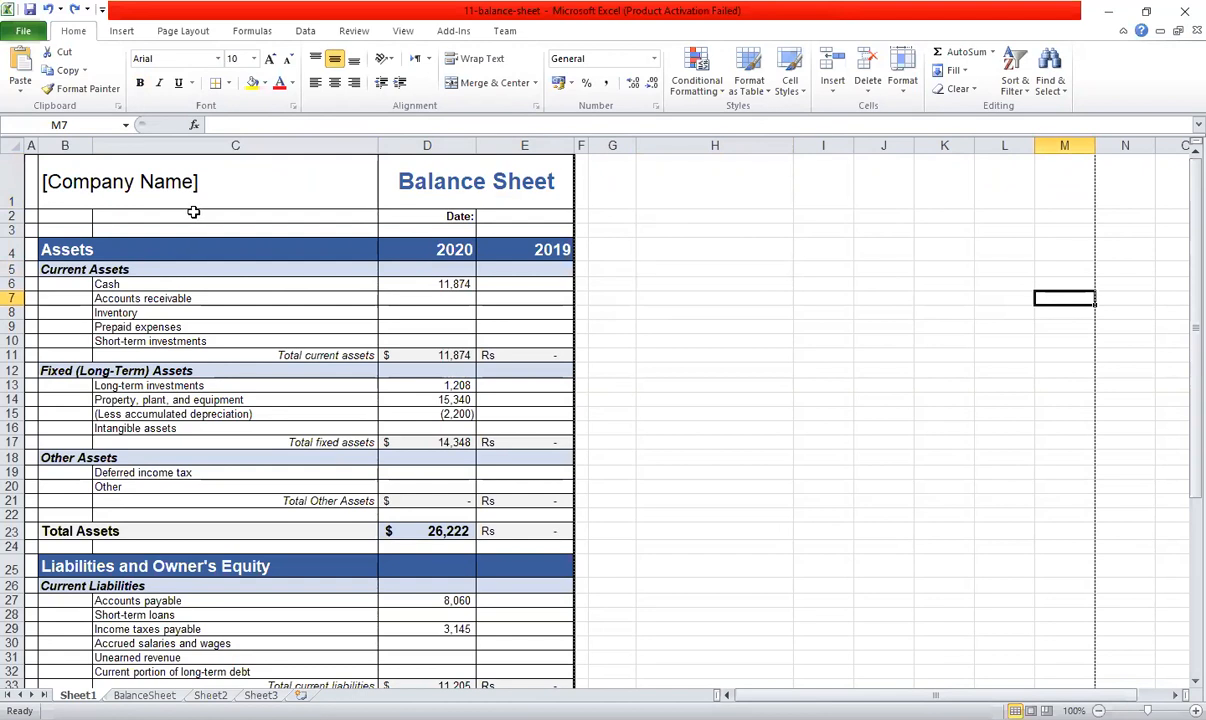
click(72, 178)
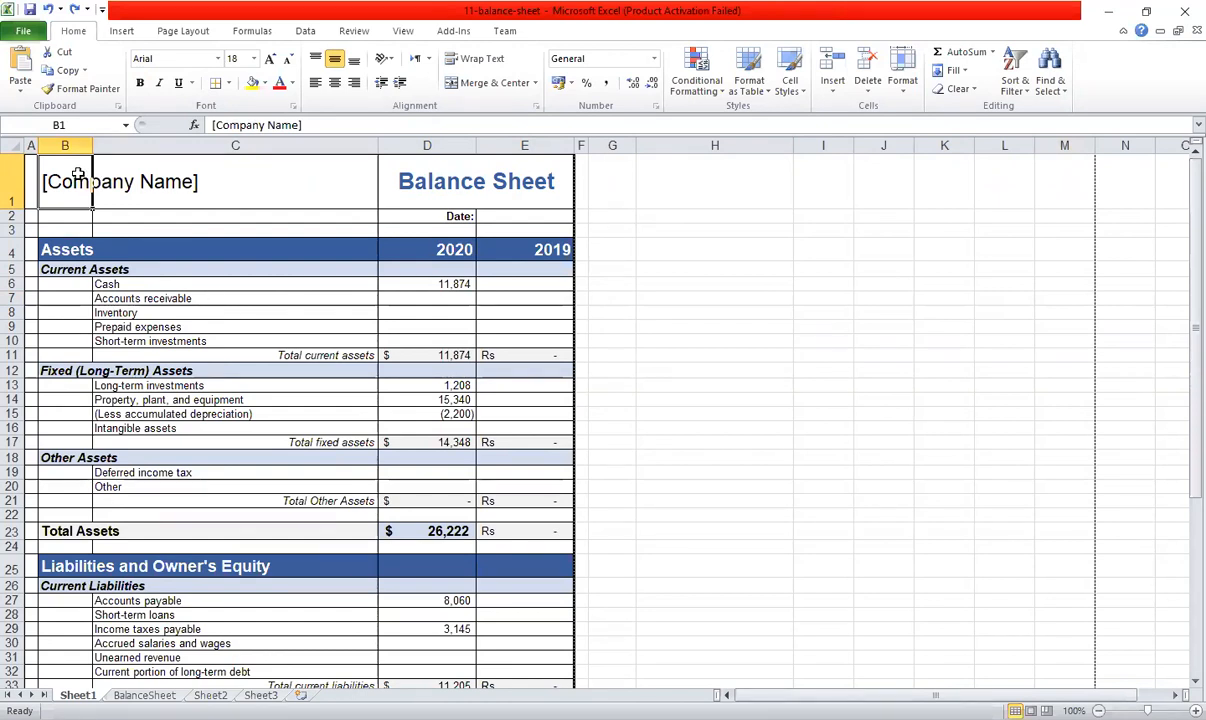
drag(77, 175, 135, 181)
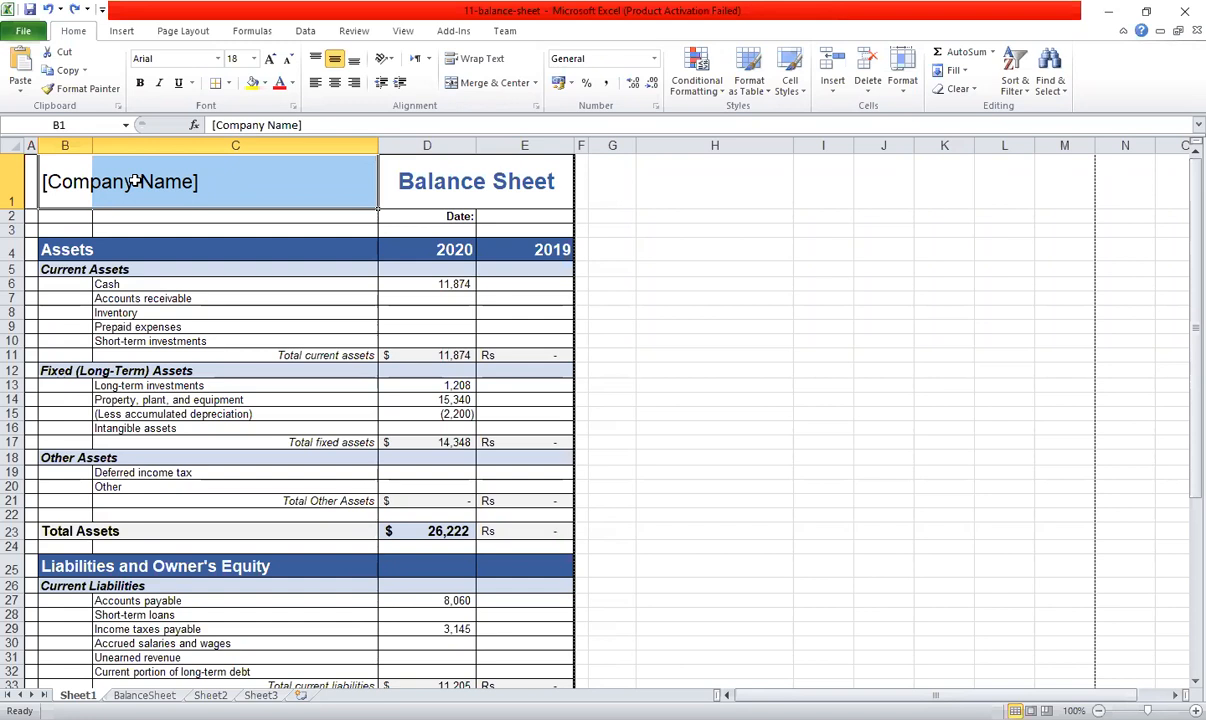
click(600, 246)
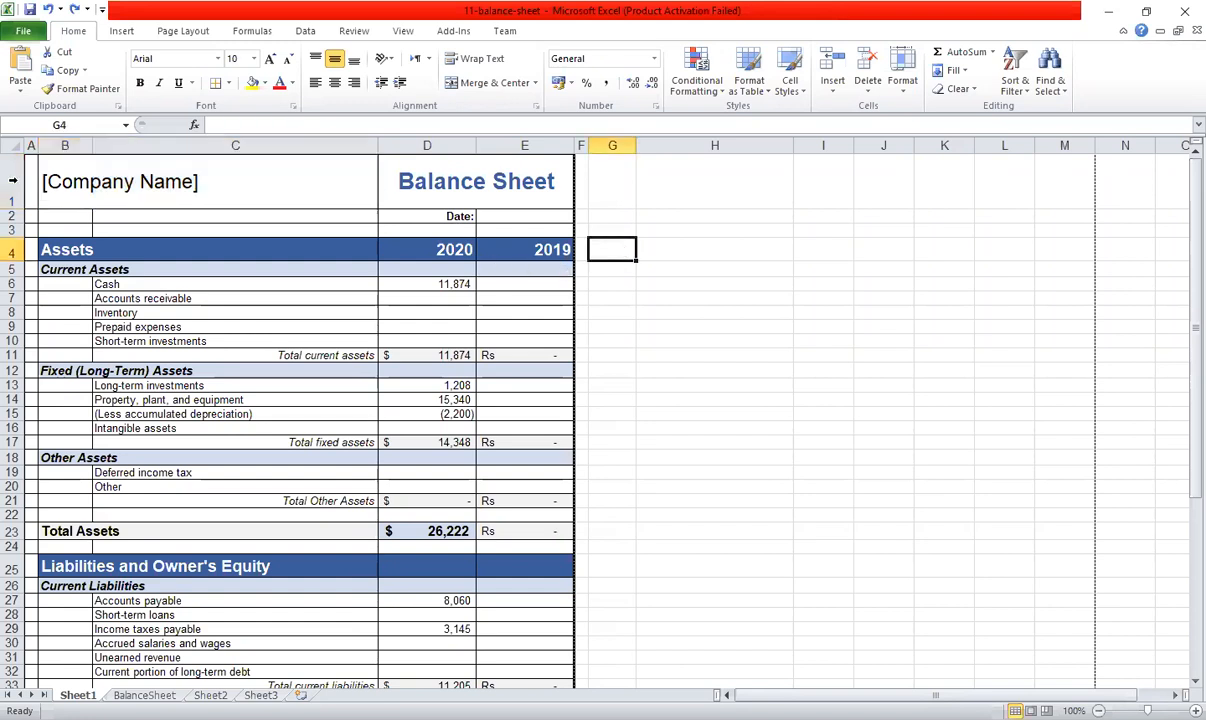
Merge cells B1 and C1 around the company name with the Merge Cells option, without centering.
click(60, 181)
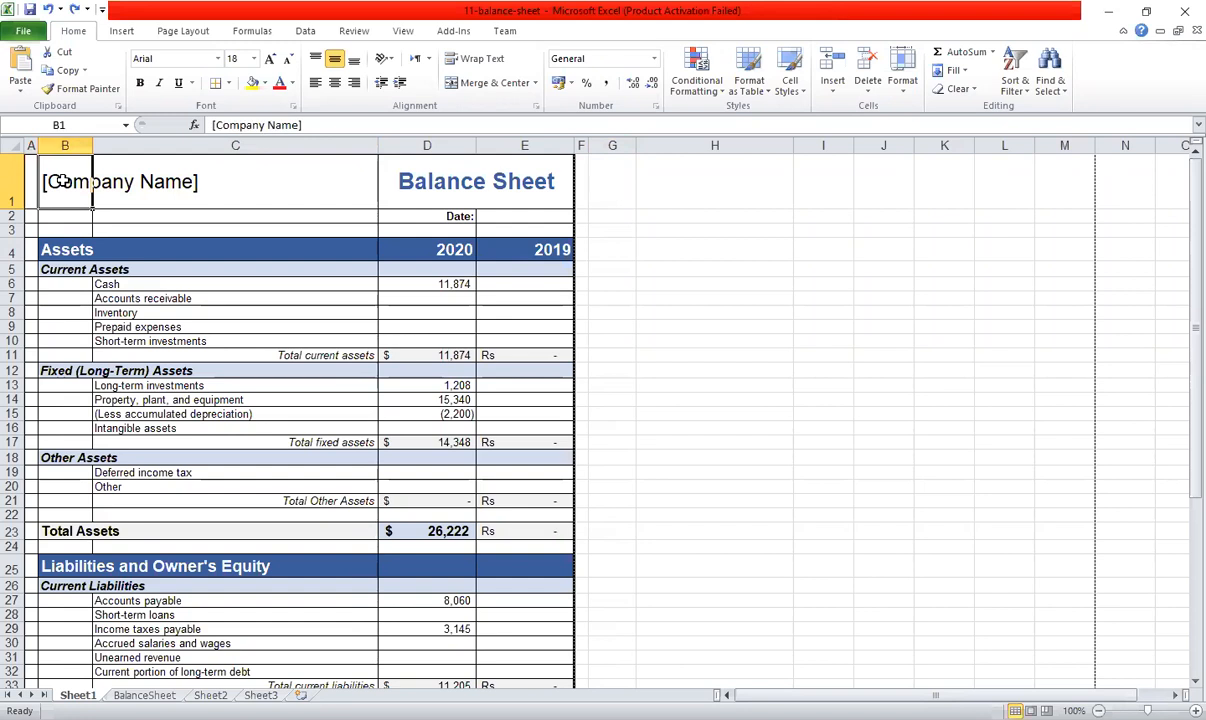
key(shift+Right)
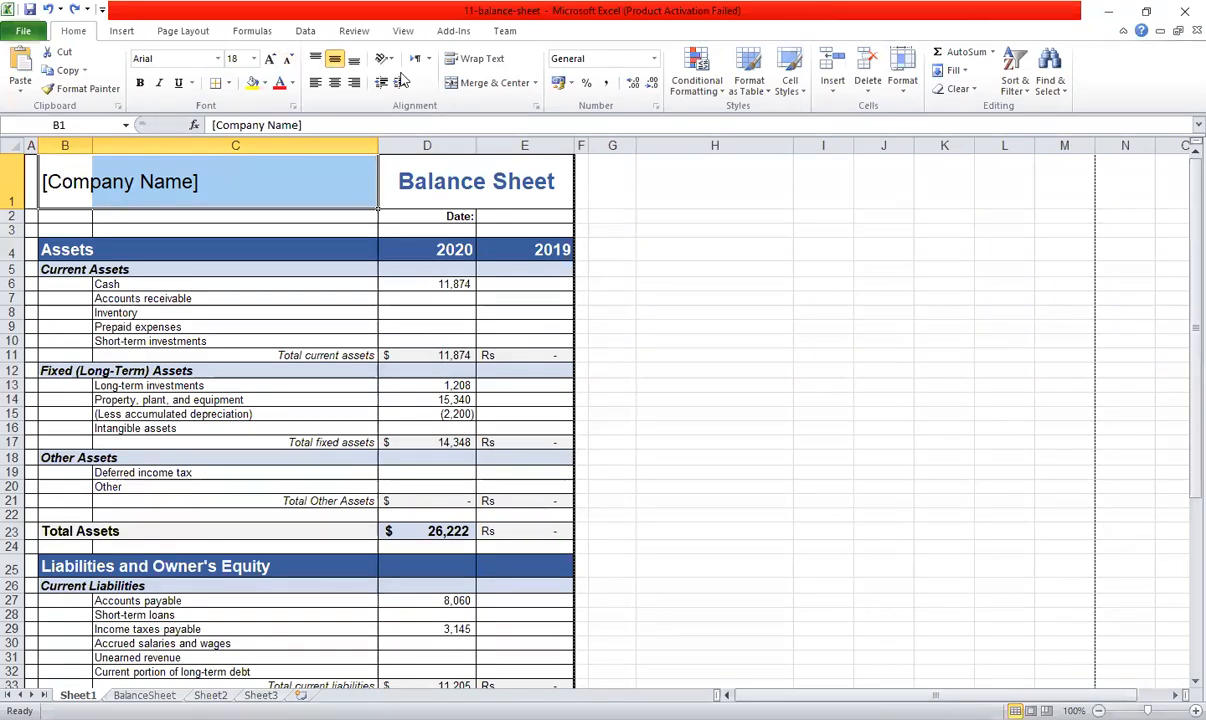
click(536, 84)
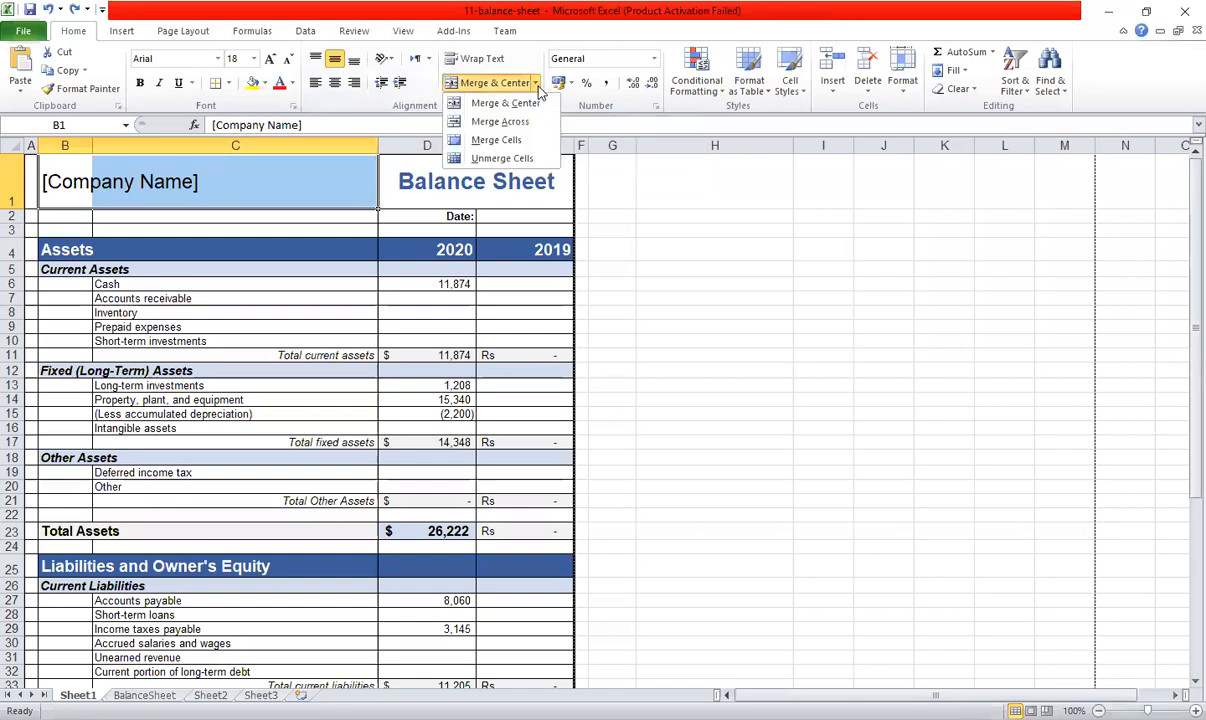
click(535, 146)
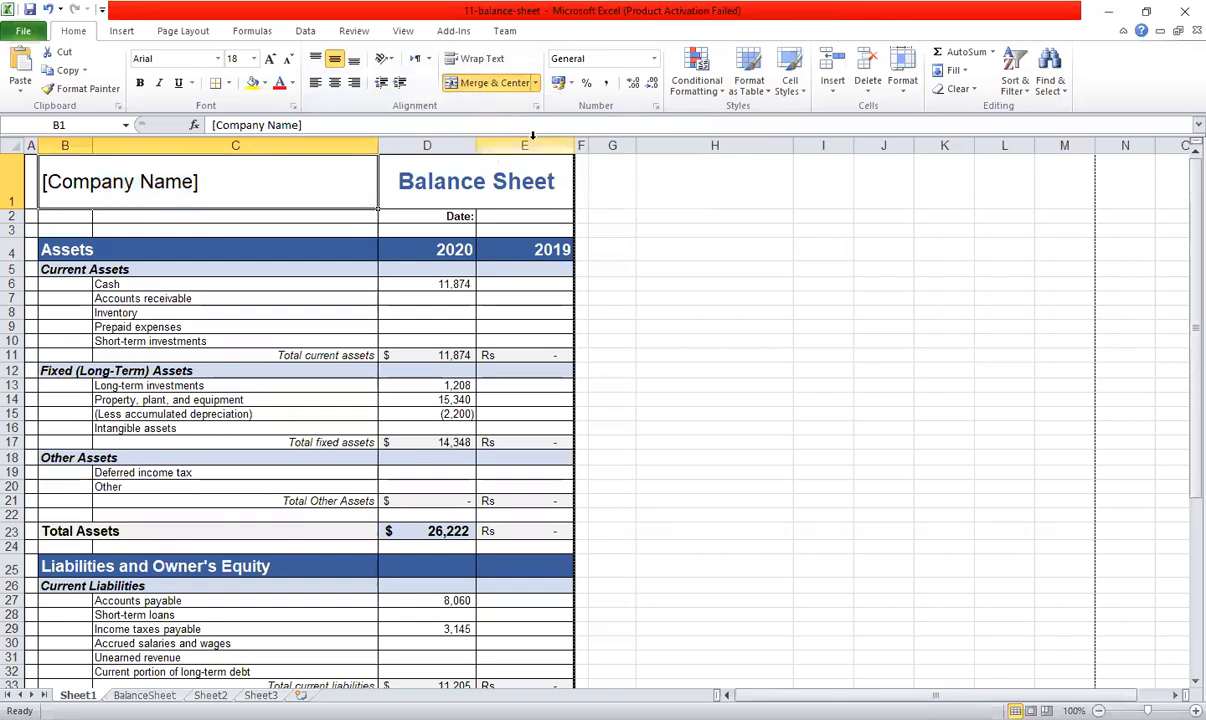
Check the merged company name cell by selecting it, and compare it with the range B2:C2 and the Balance Sheet title cell.
click(735, 199)
click(239, 172)
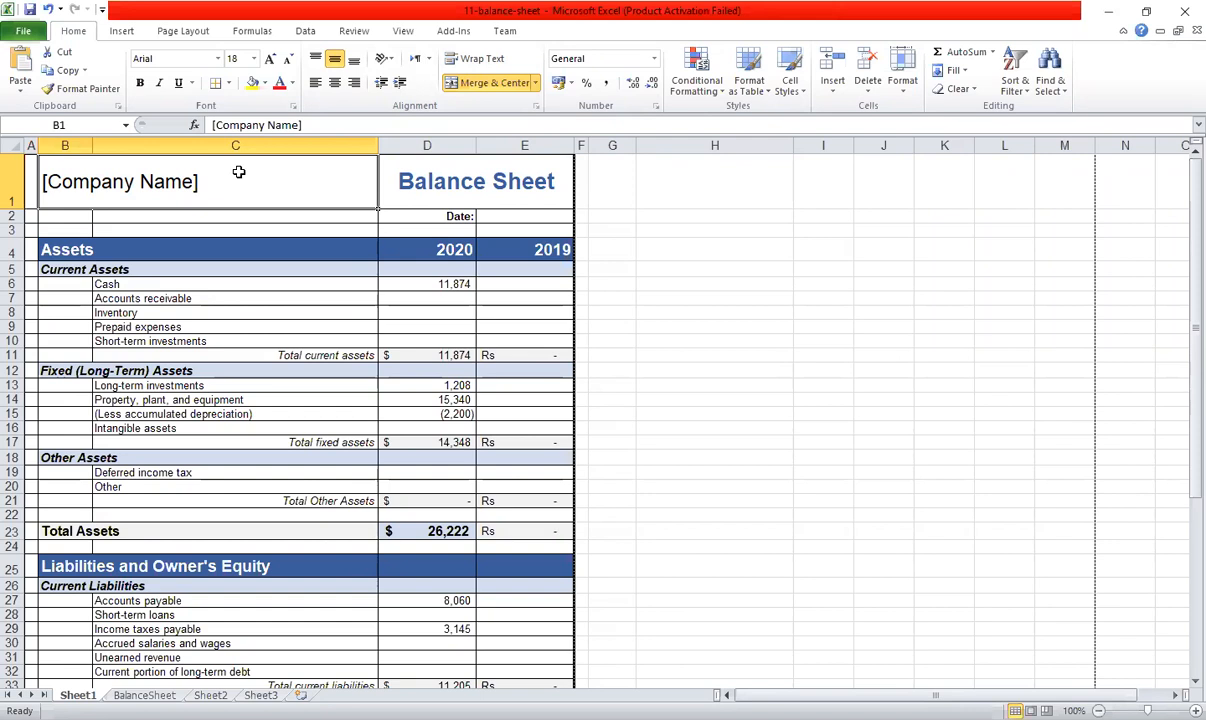
click(680, 243)
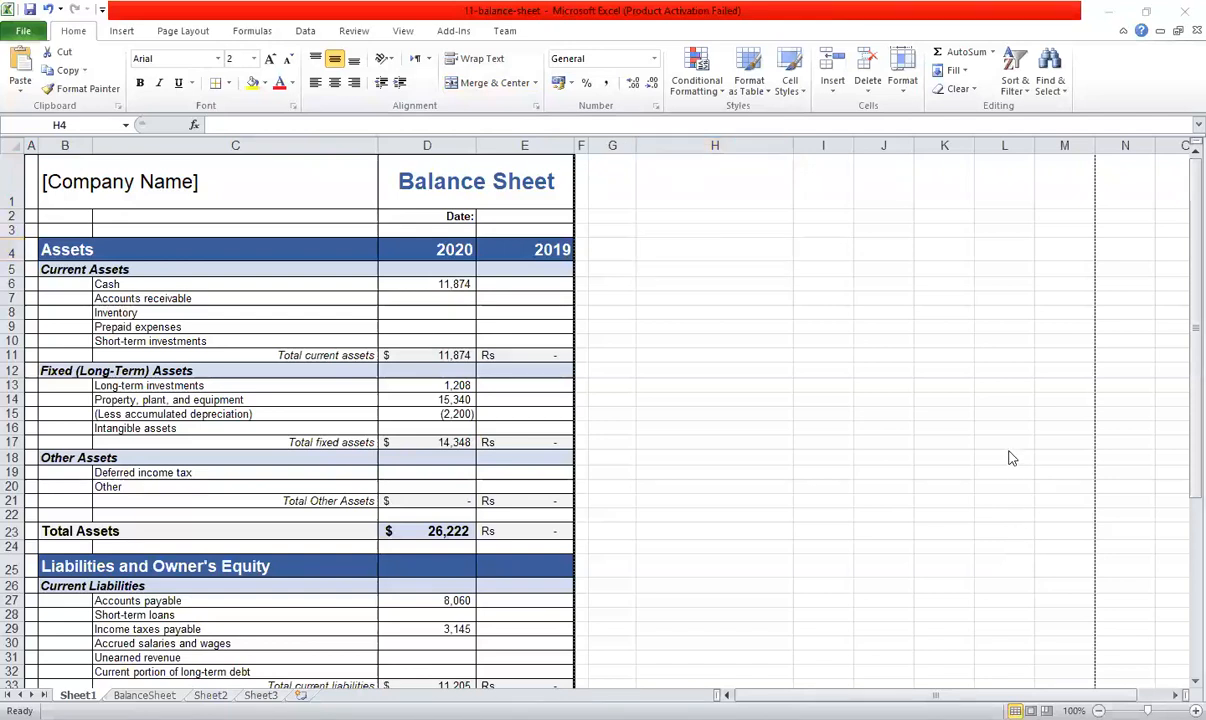
click(329, 185)
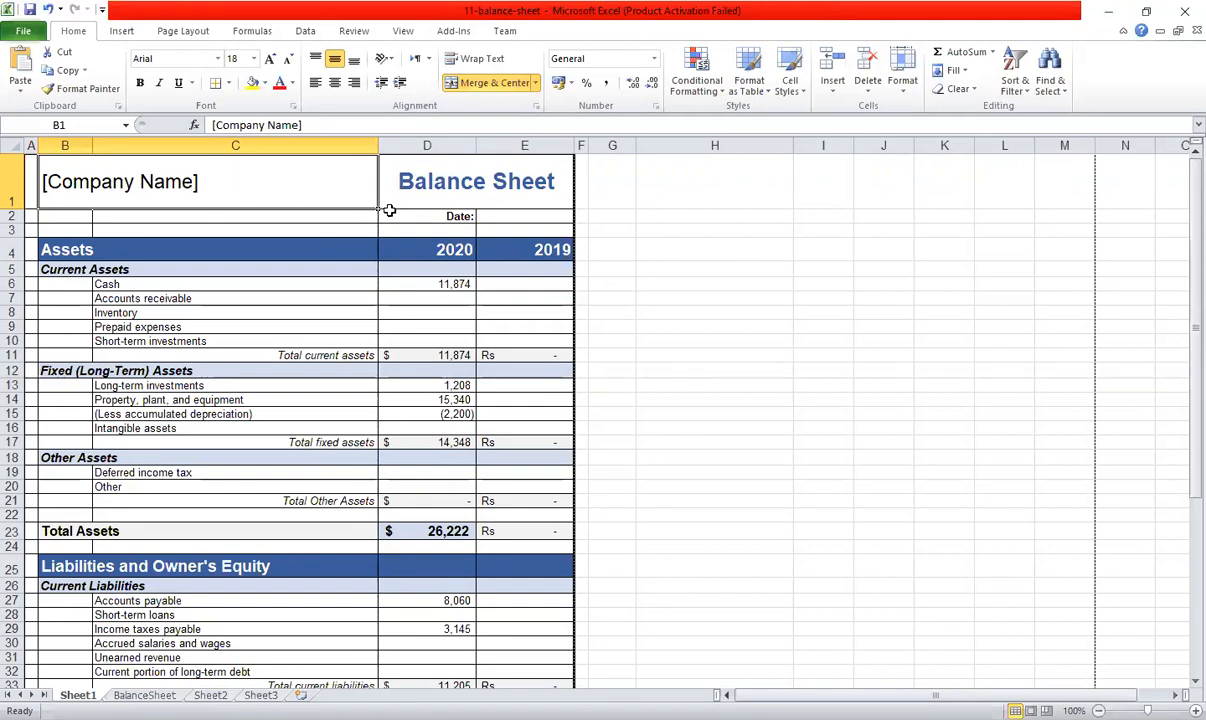
click(751, 296)
drag(70, 214, 282, 205)
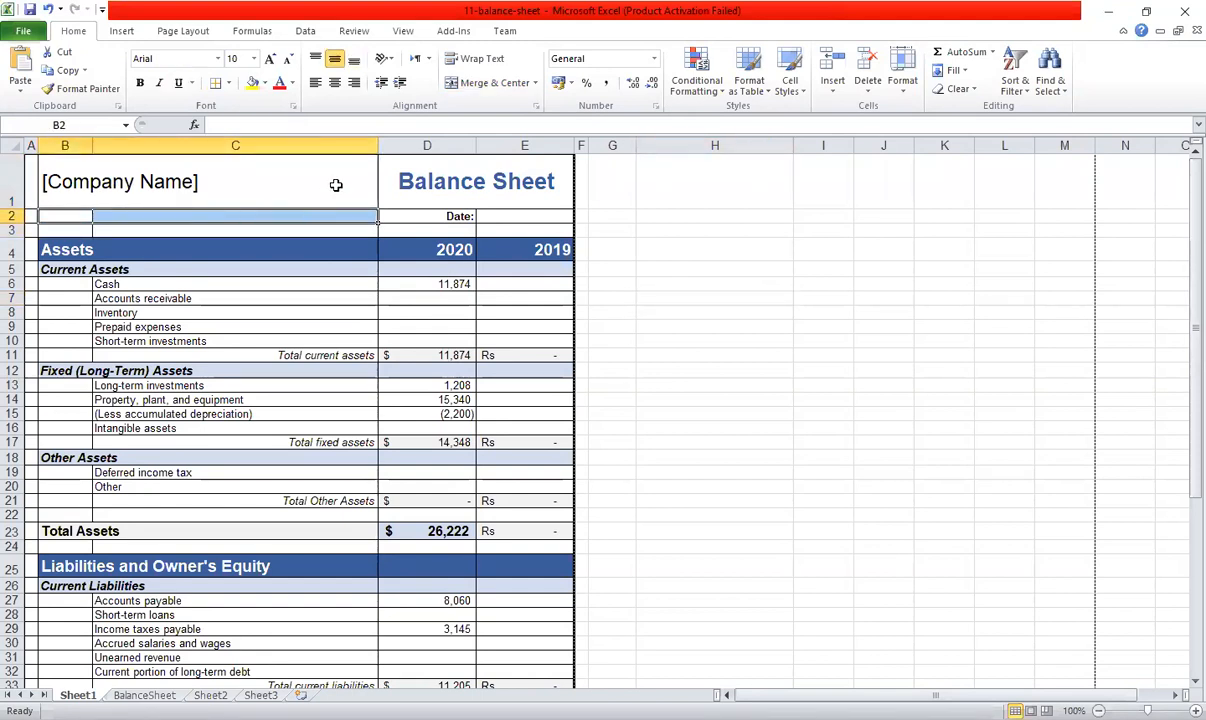
click(227, 181)
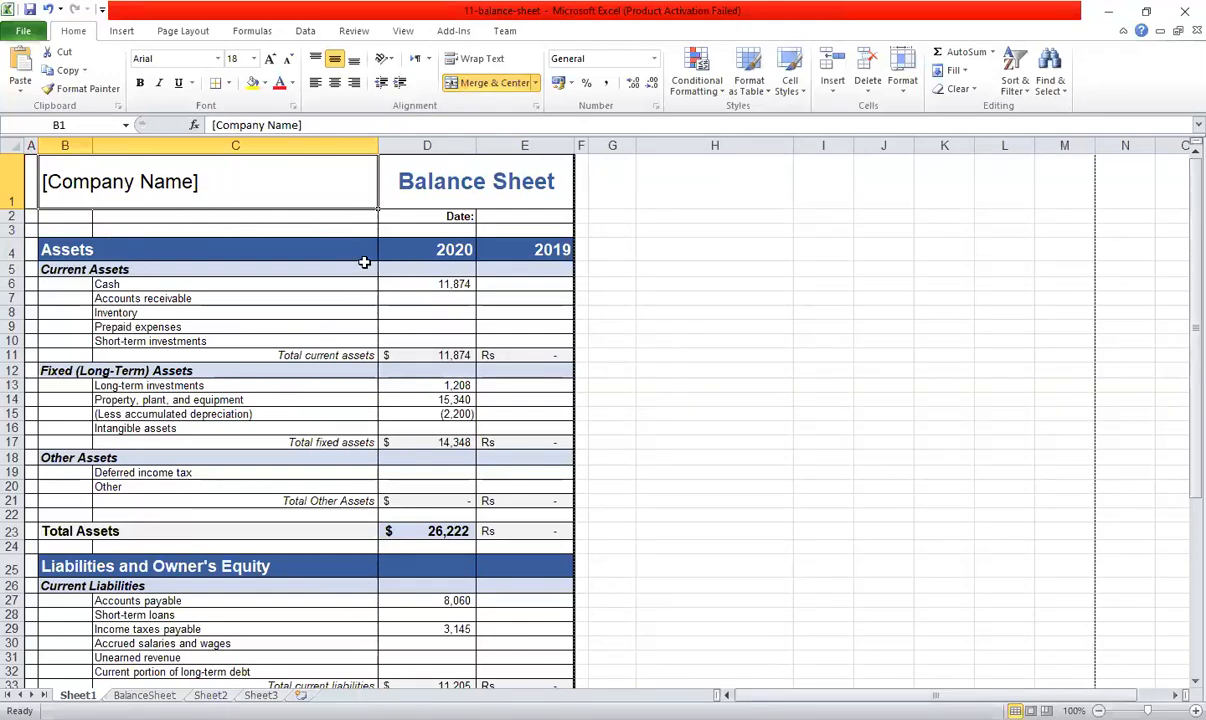
click(490, 197)
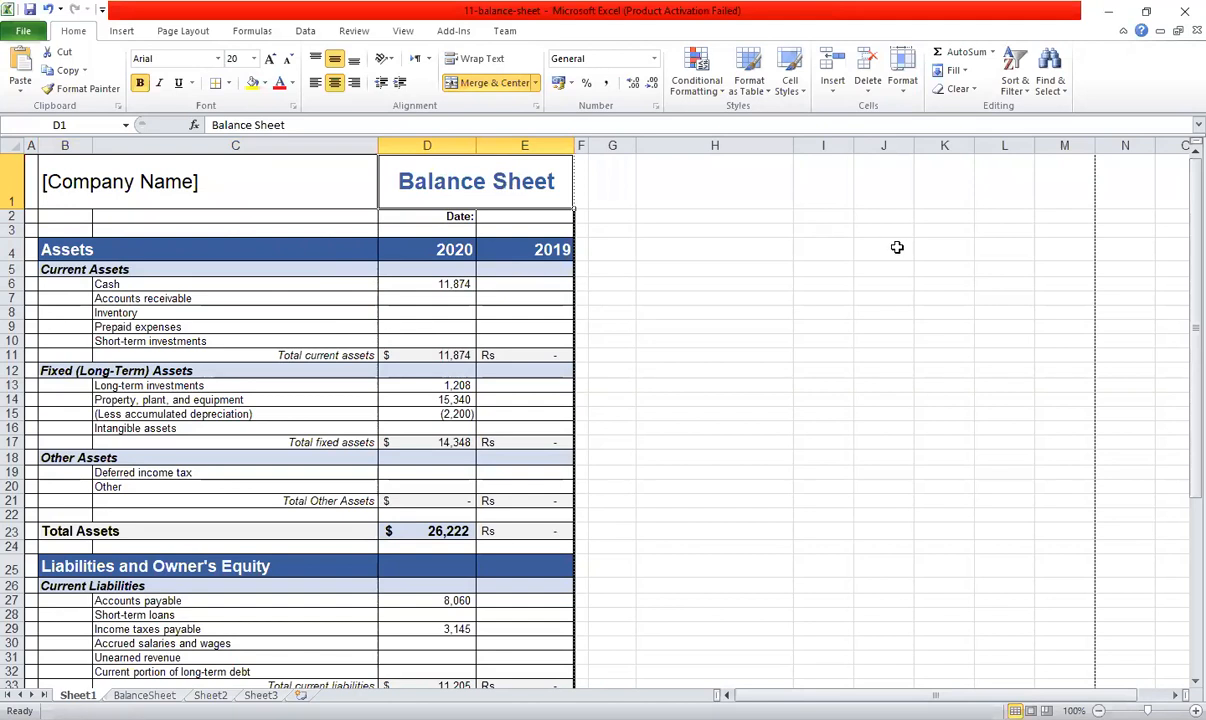
Review the available merge options without applying any of them to the empty cell J4.
click(897, 248)
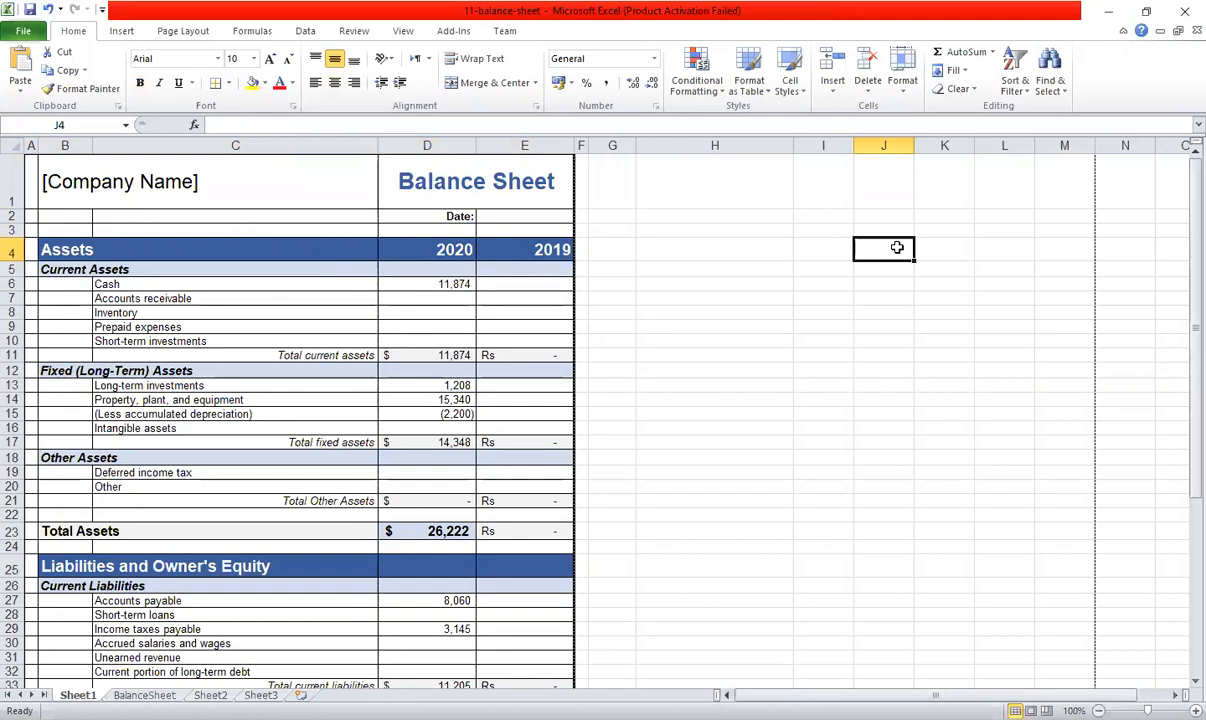
click(536, 84)
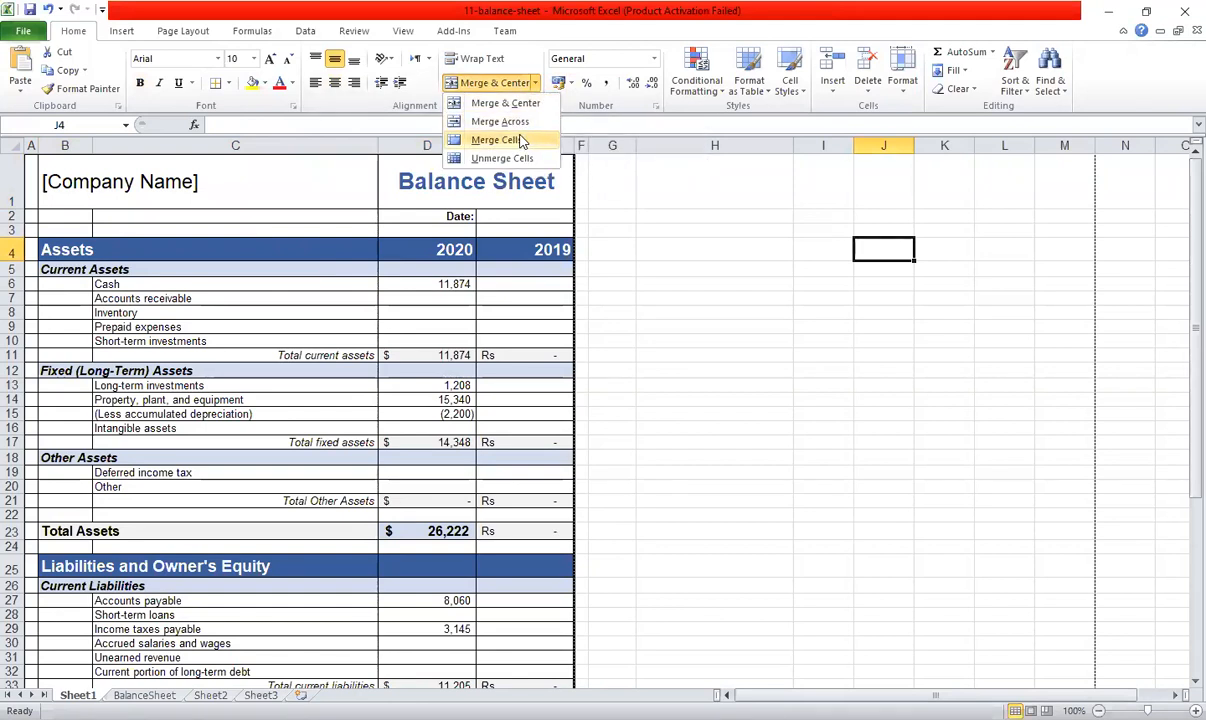
click(780, 324)
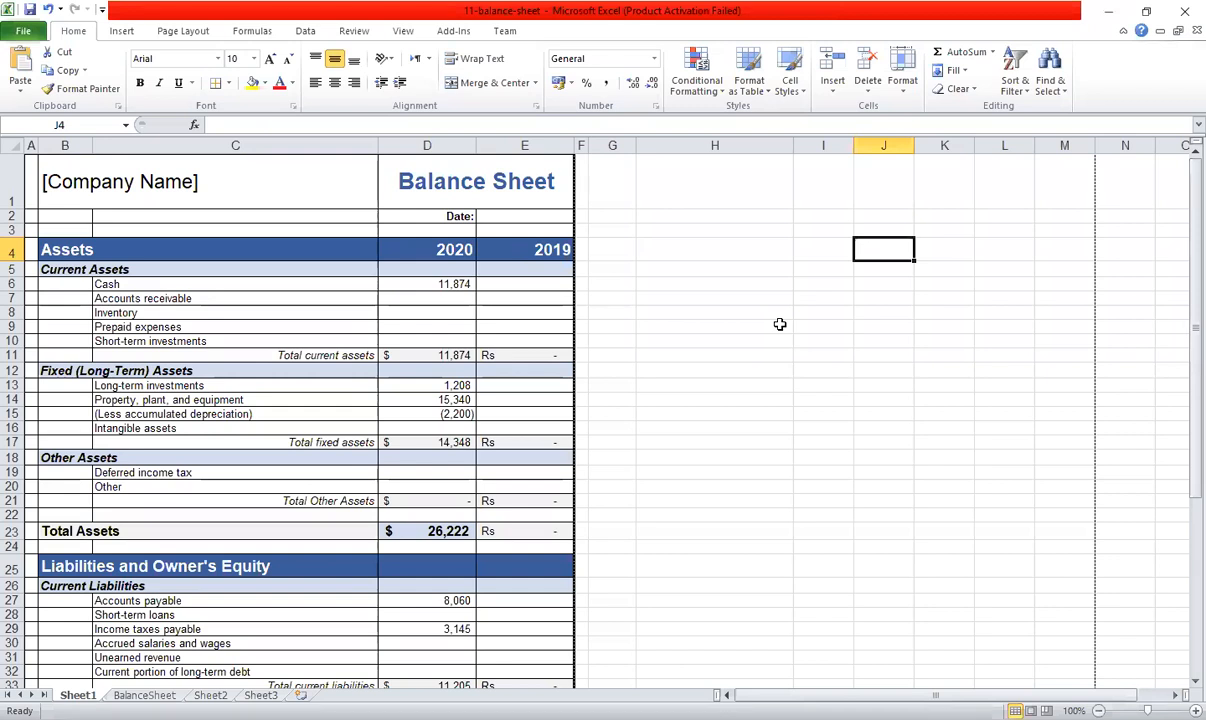
click(718, 286)
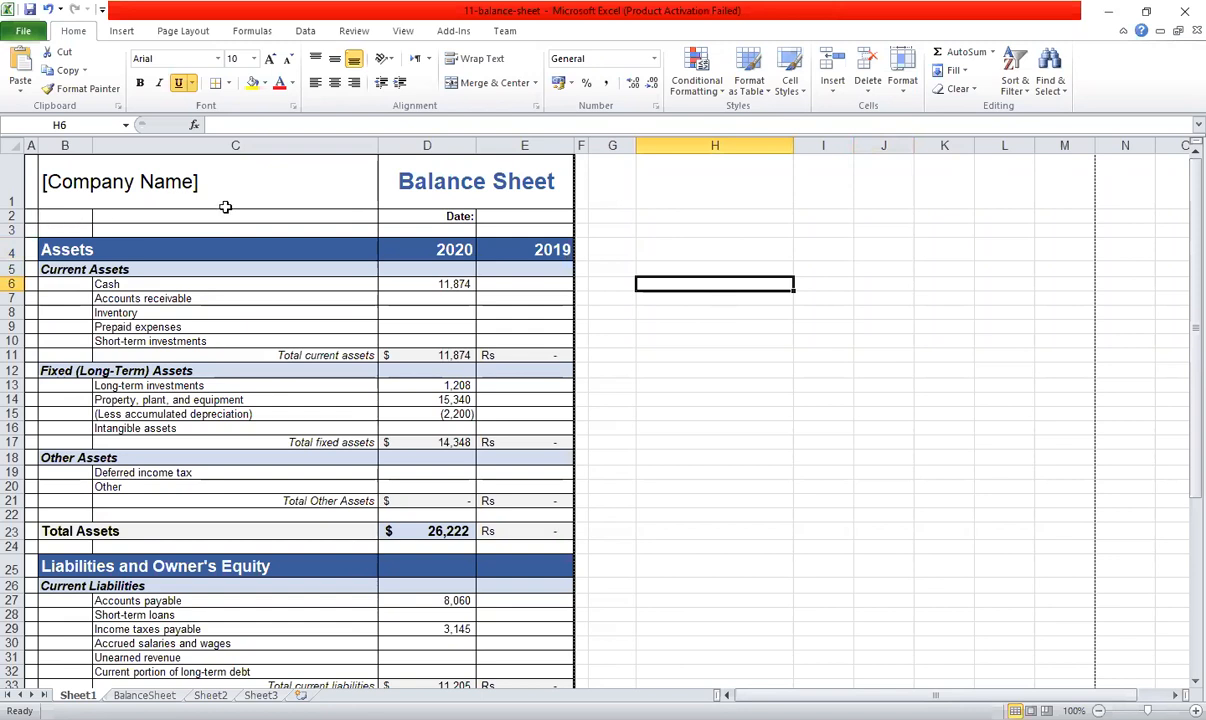
Enter the date 4\5\2020 in cell E2 beside the Date label.
click(533, 216)
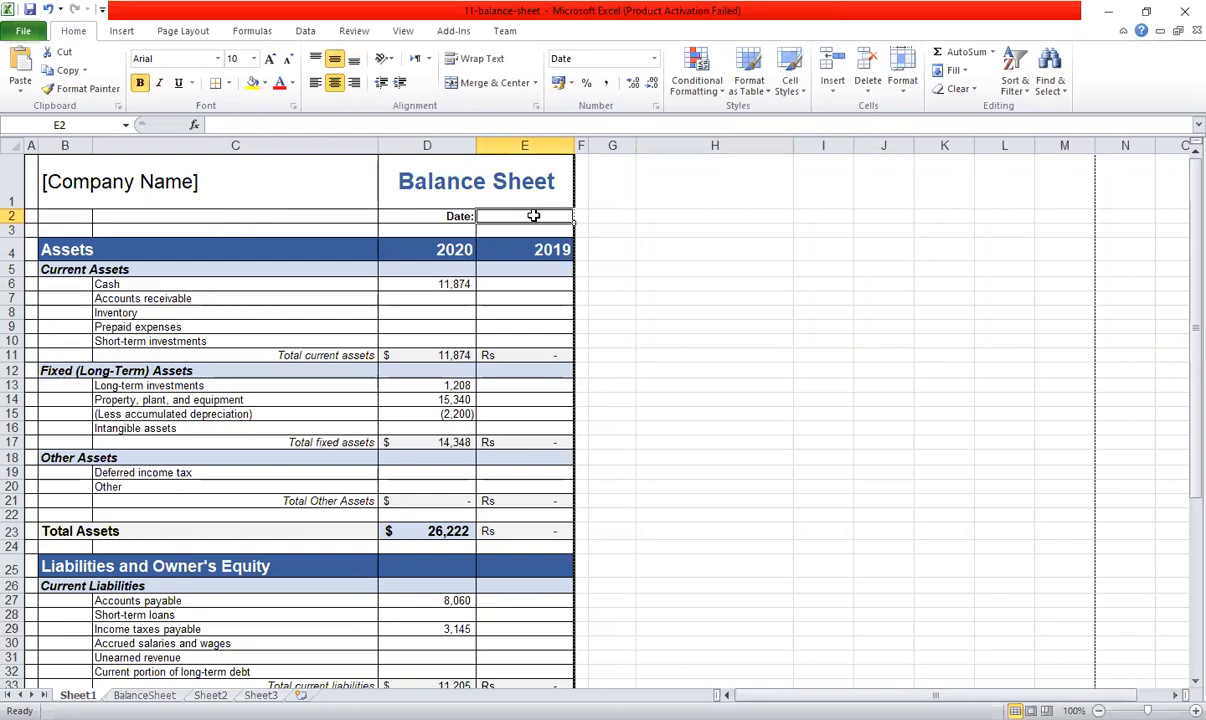
text(4)
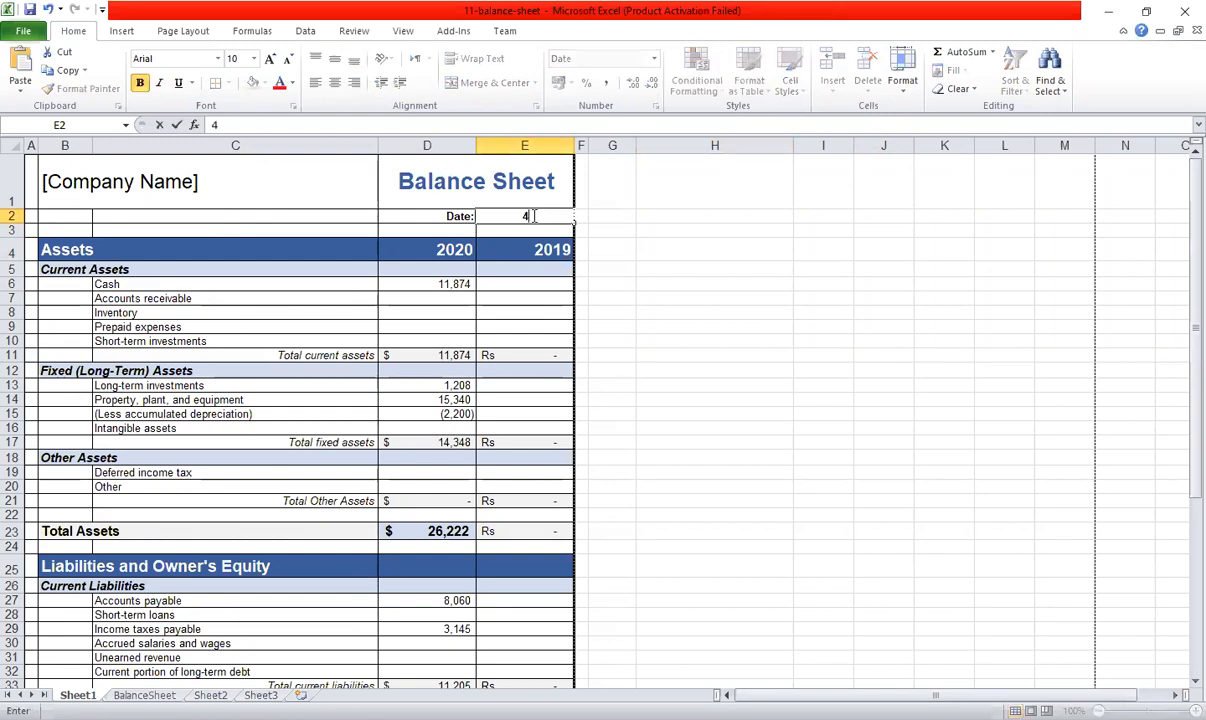
text(\5\2020)
key(Return)
click(735, 281)
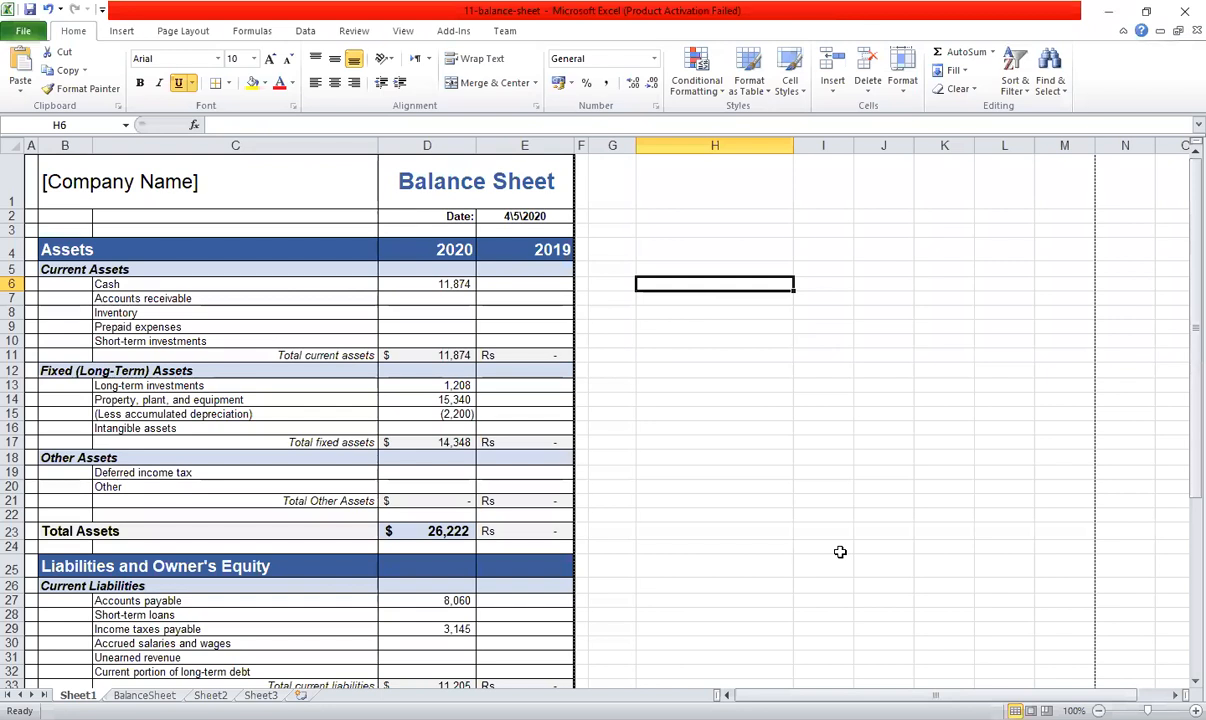
Examine the Assets header row by selecting C4, B4 and the range B4:E4.
click(609, 270)
click(160, 250)
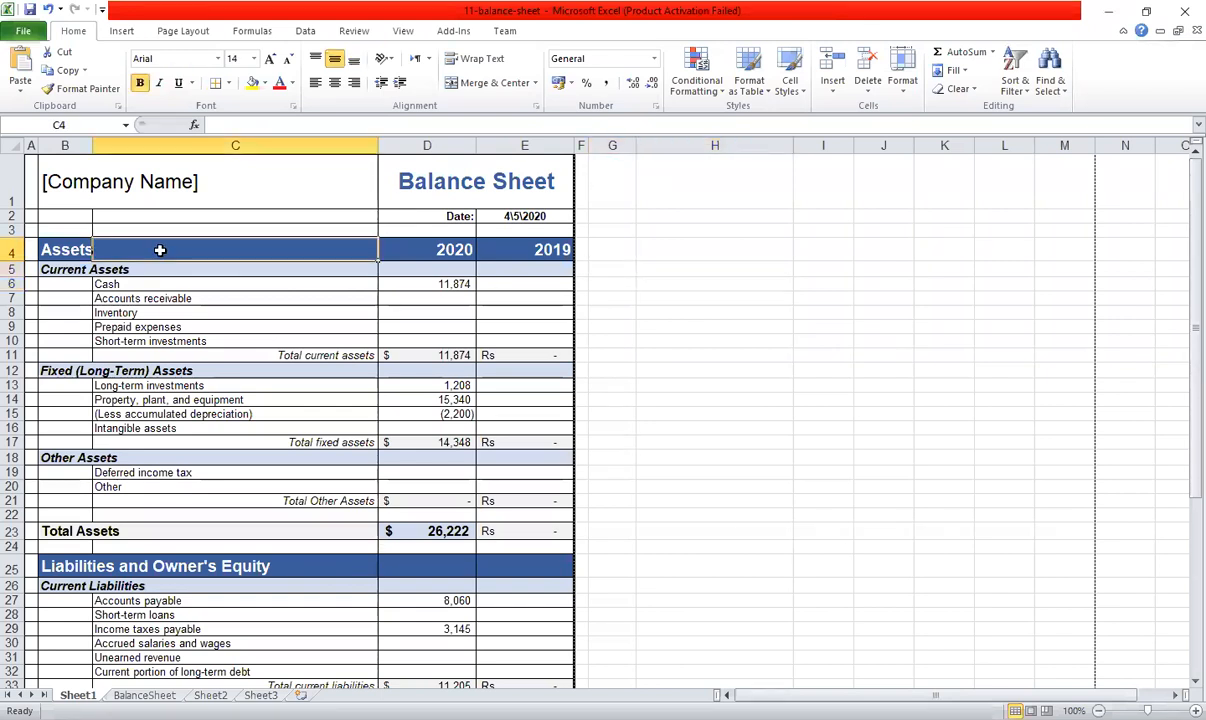
click(62, 248)
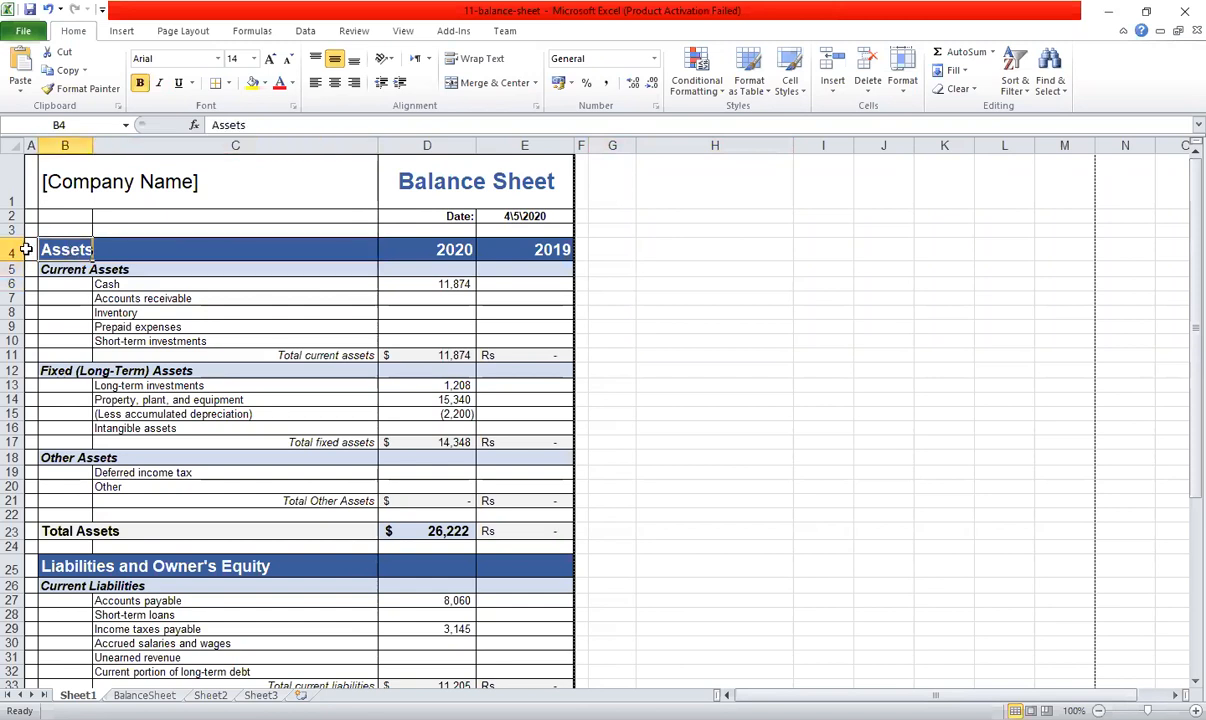
click(135, 326)
drag(88, 247, 535, 248)
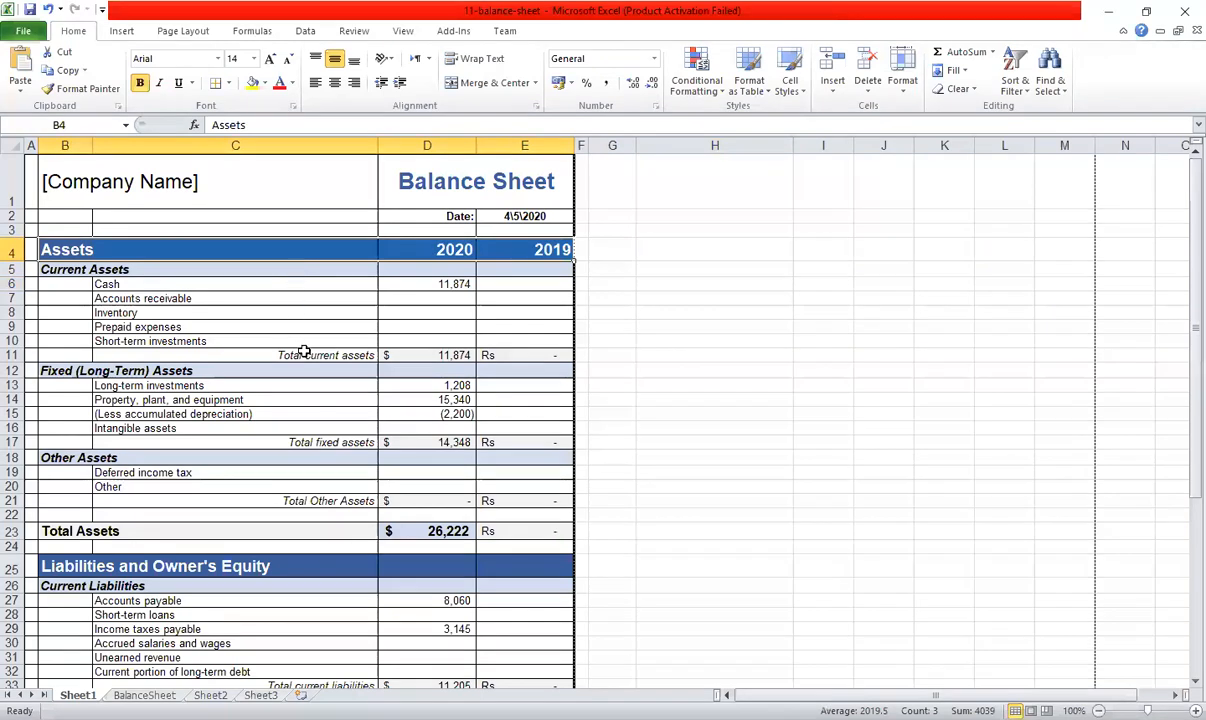
click(647, 334)
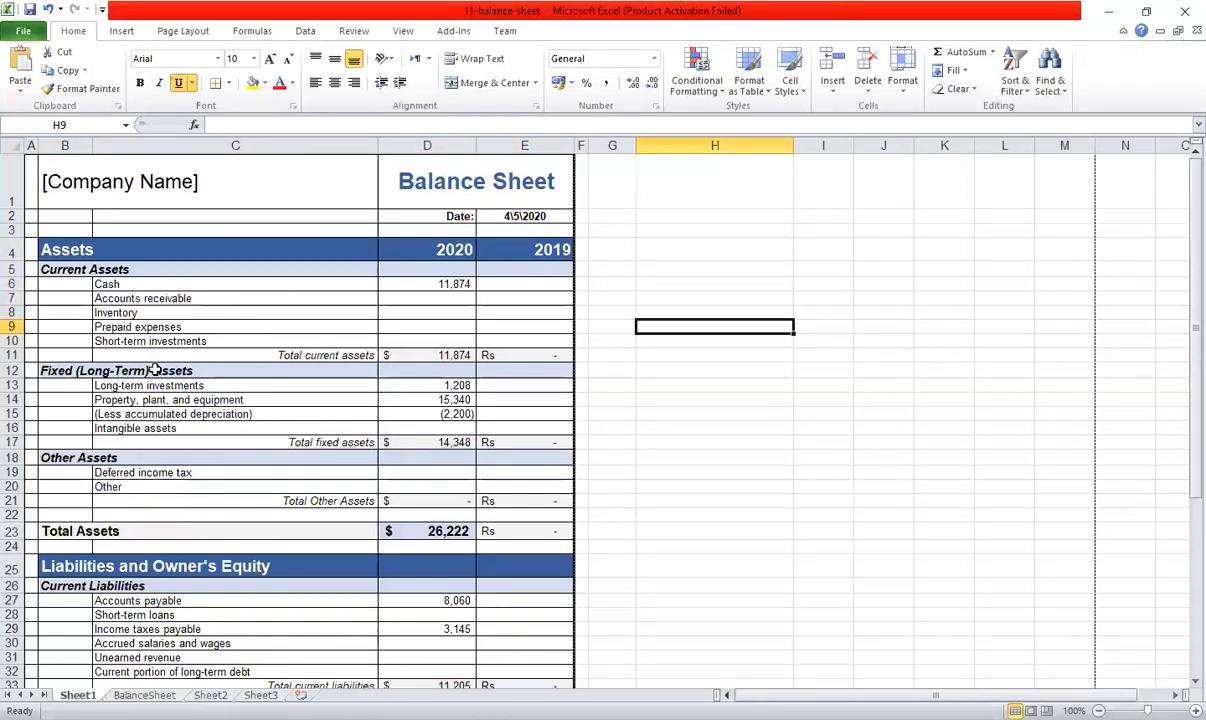
Check the Current Assets heading and the Cash cell, and widen column C slightly.
click(48, 271)
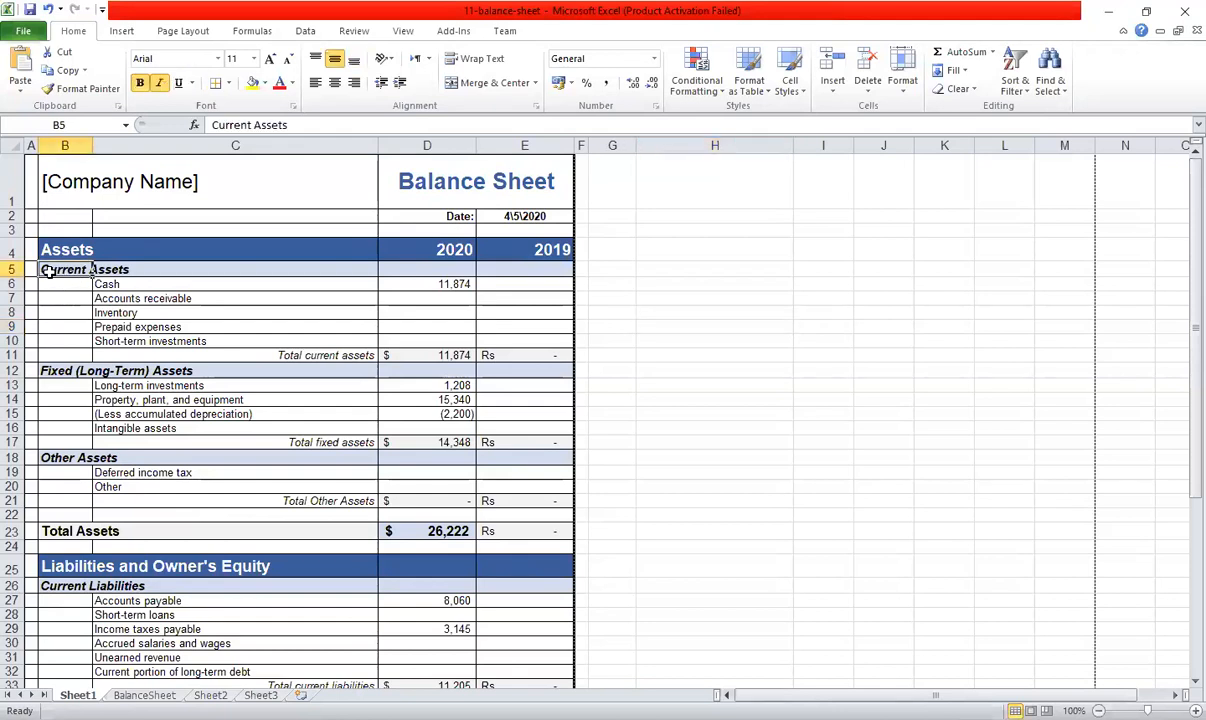
click(118, 285)
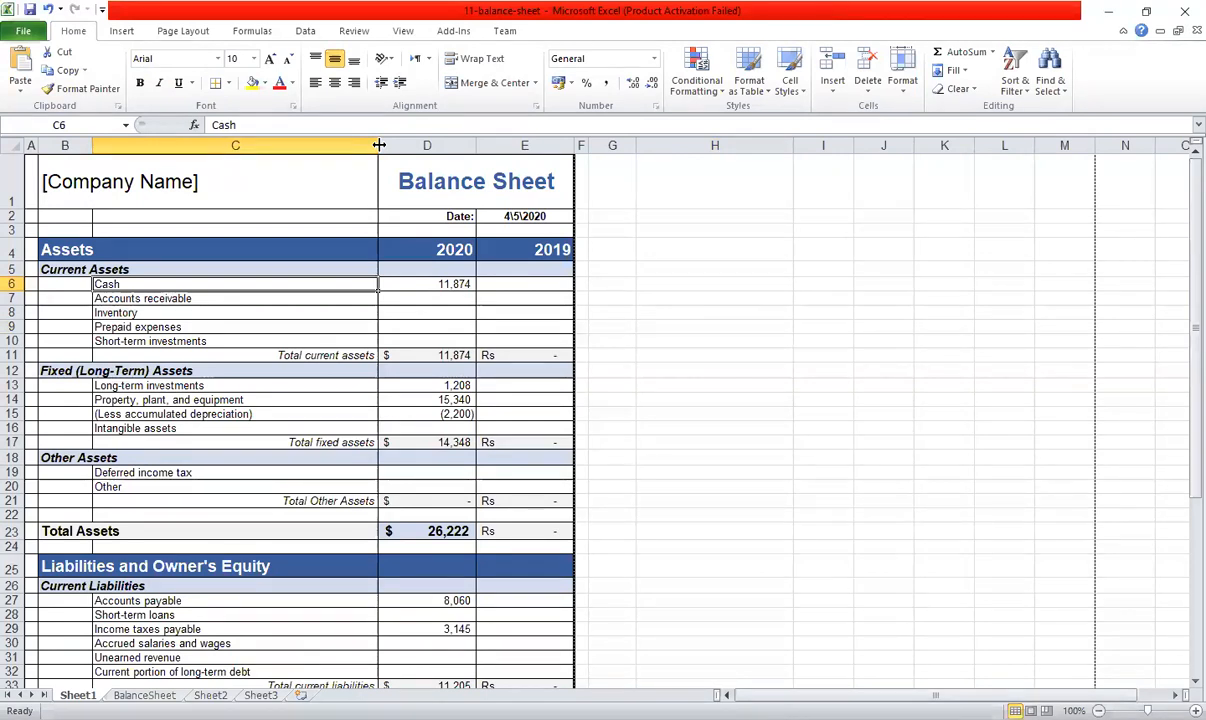
mouse_move(379, 145)
mouse_down()
mouse_move(320, 145)
mouse_move(386, 146)
mouse_up()
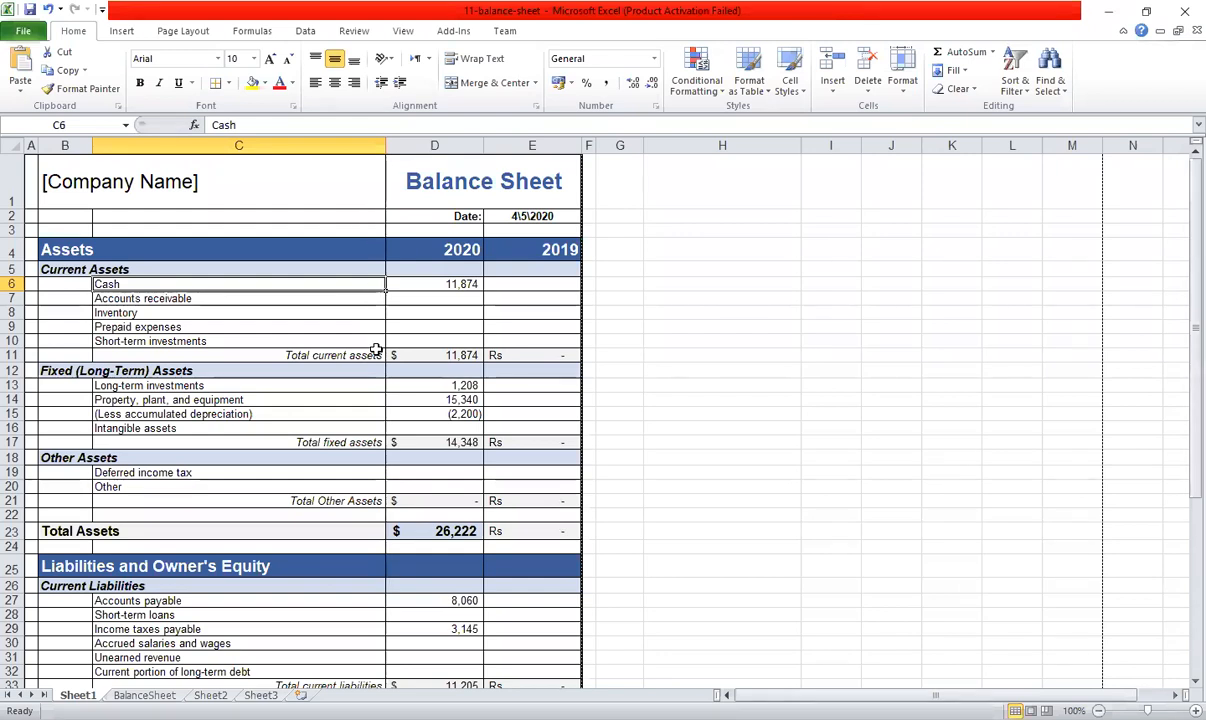
Try left and center alignment on the Total current assets label in C11, and restore its right alignment.
click(213, 312)
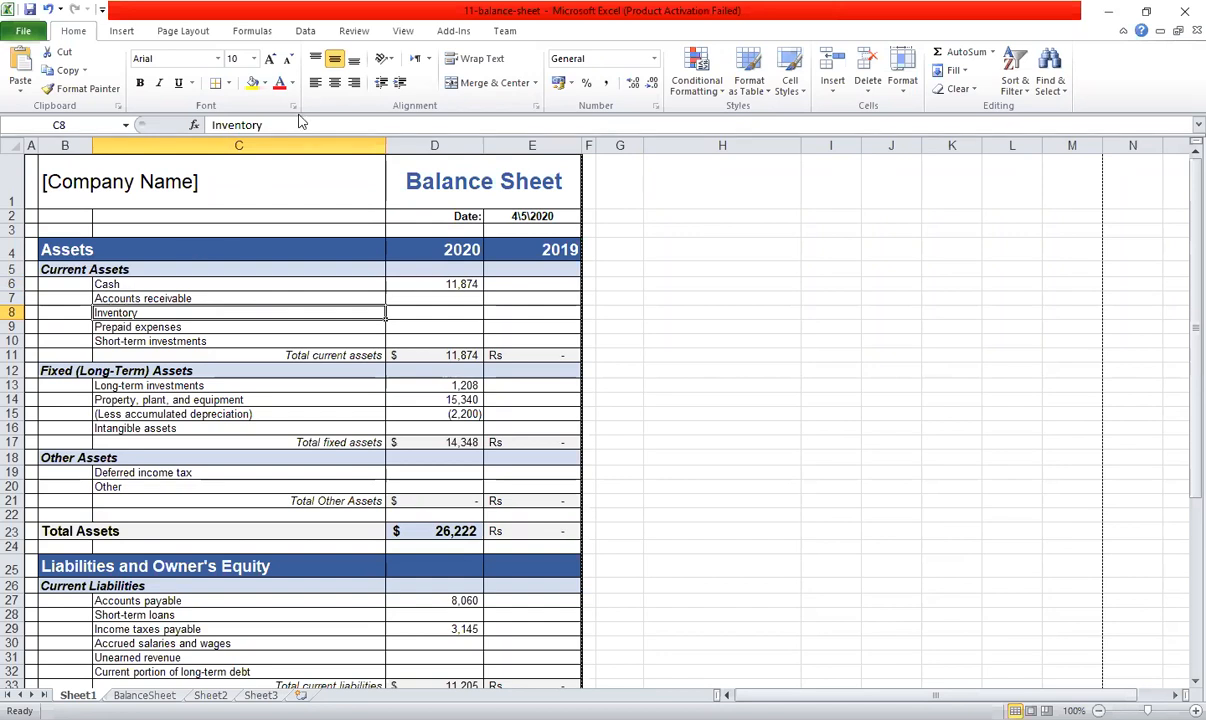
click(226, 328)
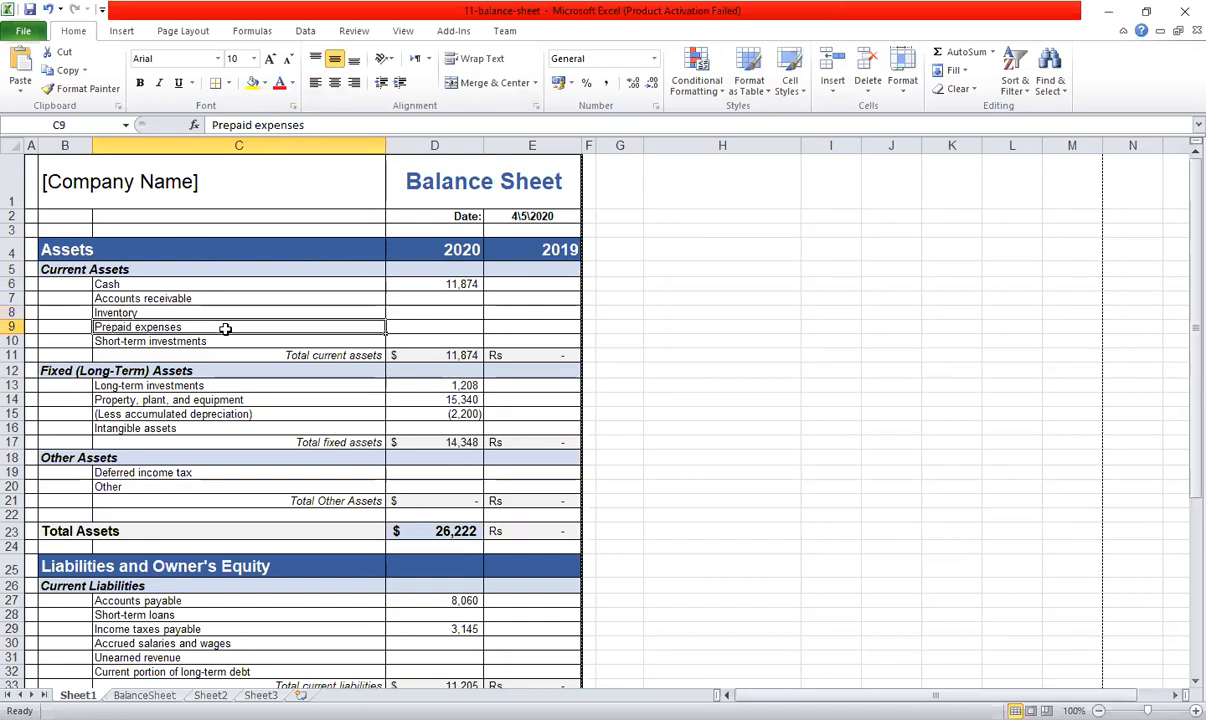
click(236, 355)
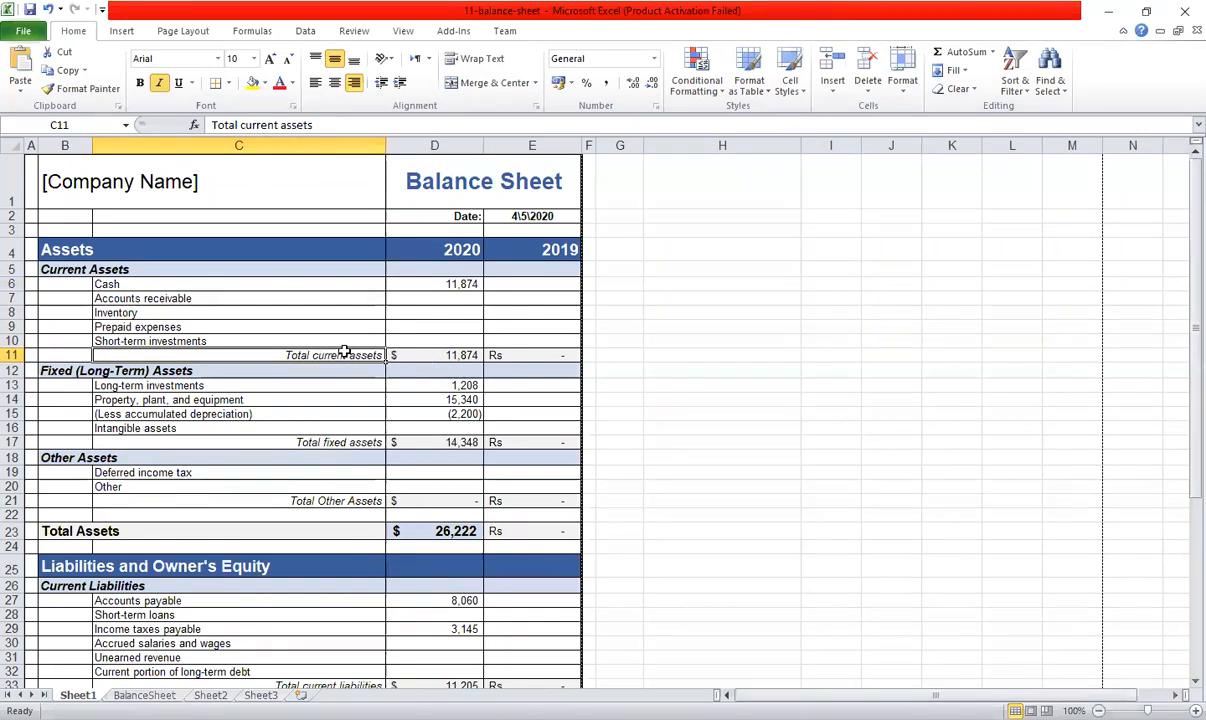
click(315, 84)
click(334, 84)
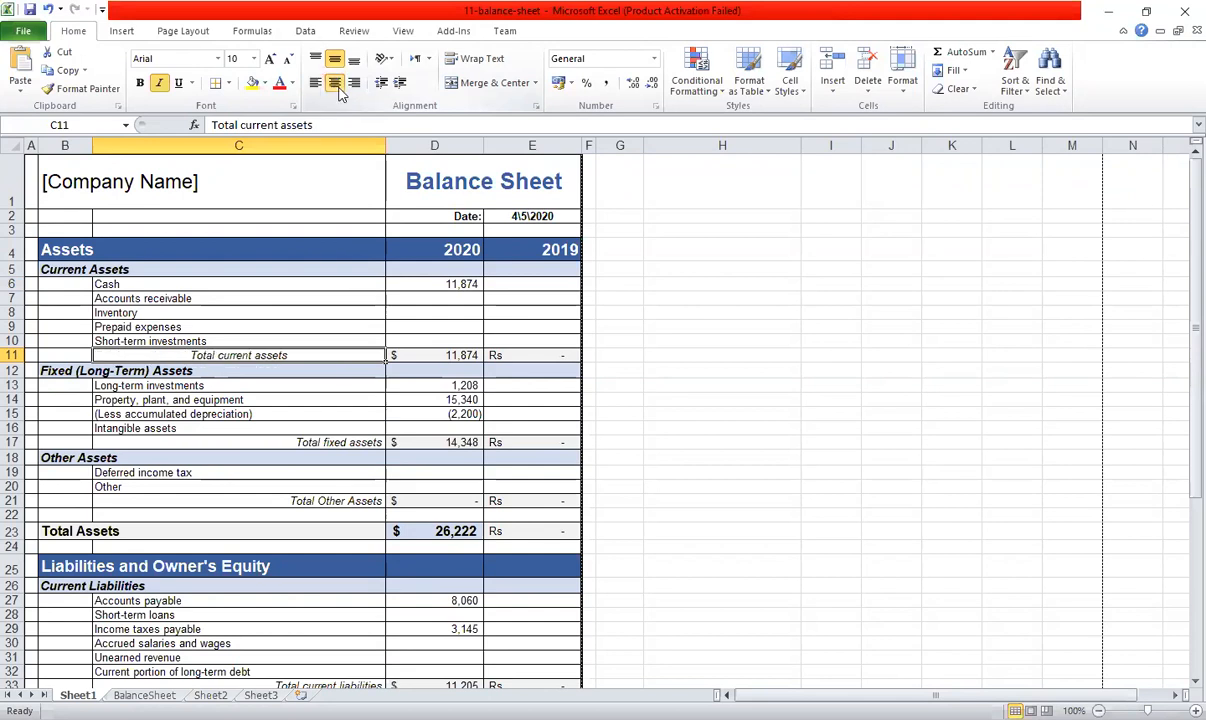
click(354, 84)
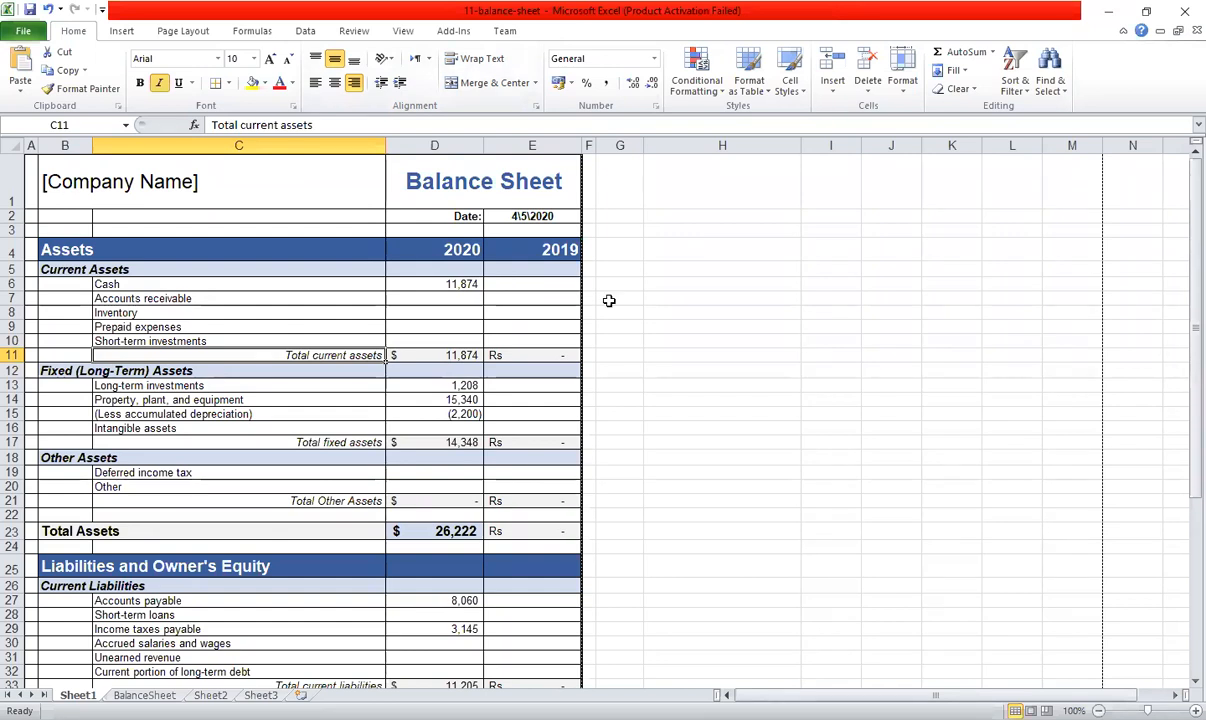
Examine the balance sheet from the Assets section through Liabilities and Owner's Equity to the Common Financial Ratios.
click(608, 300)
scroll(609, 300, down, 1)
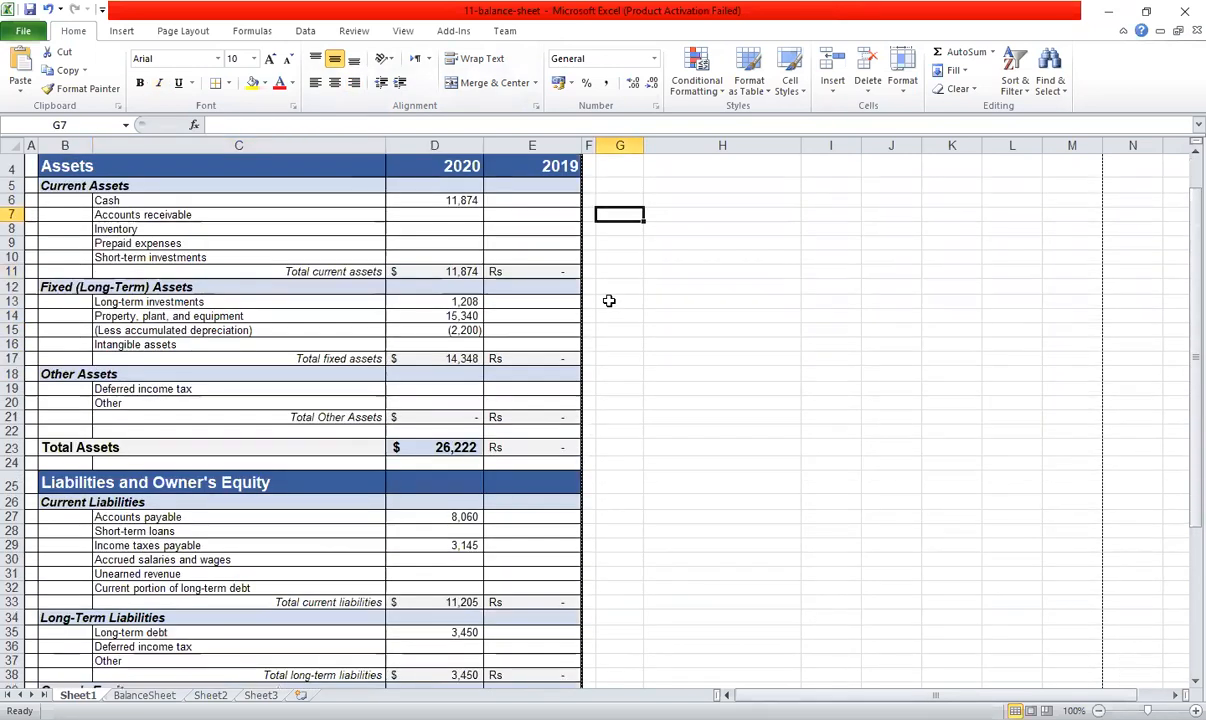
click(85, 167)
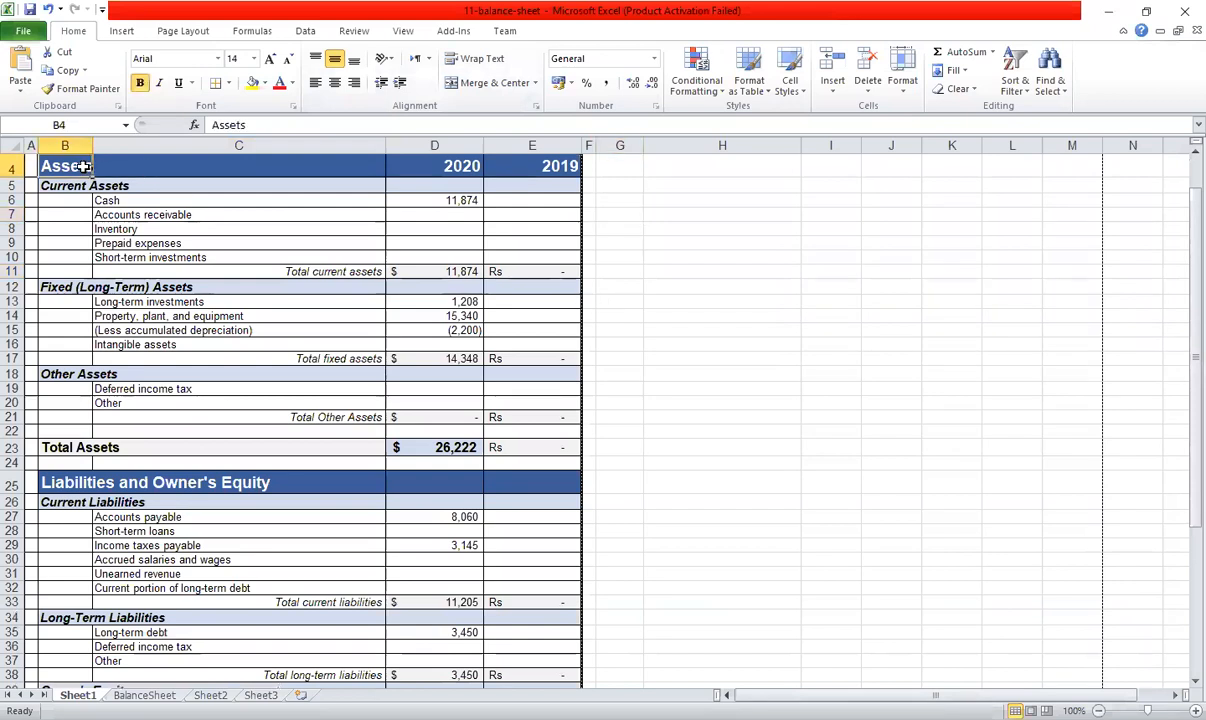
click(148, 488)
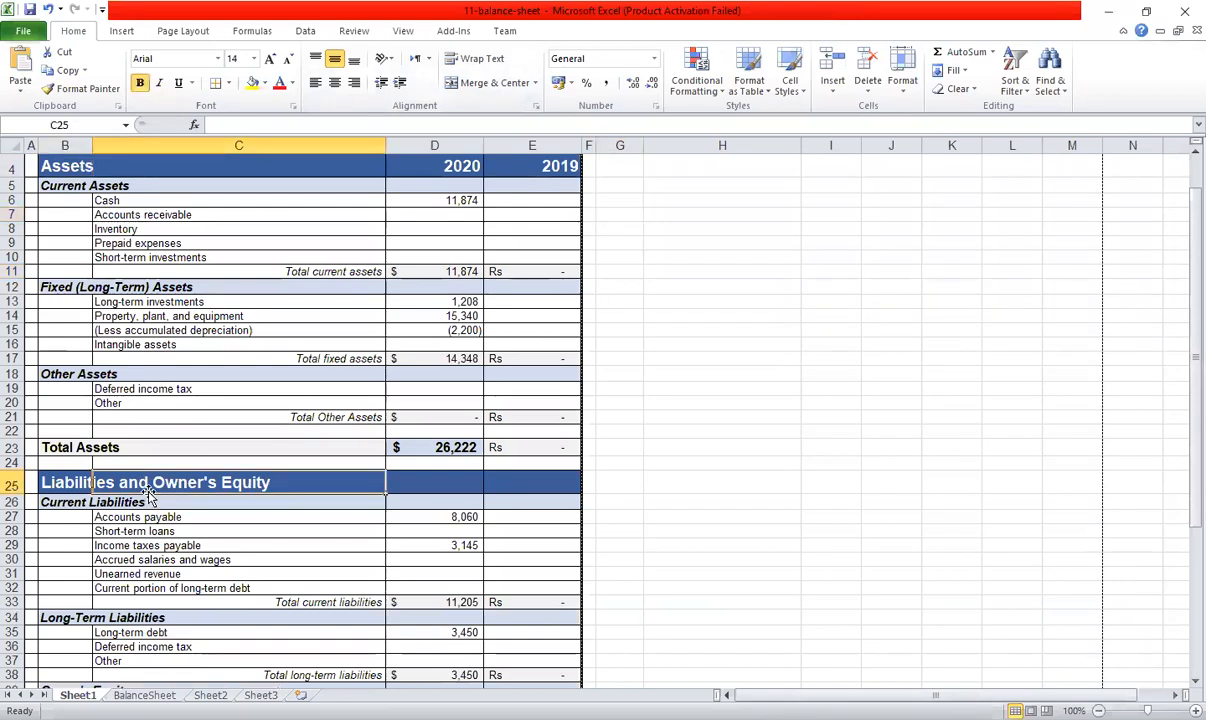
click(168, 545)
scroll(170, 540, down, 2)
scroll(170, 538, down, 4)
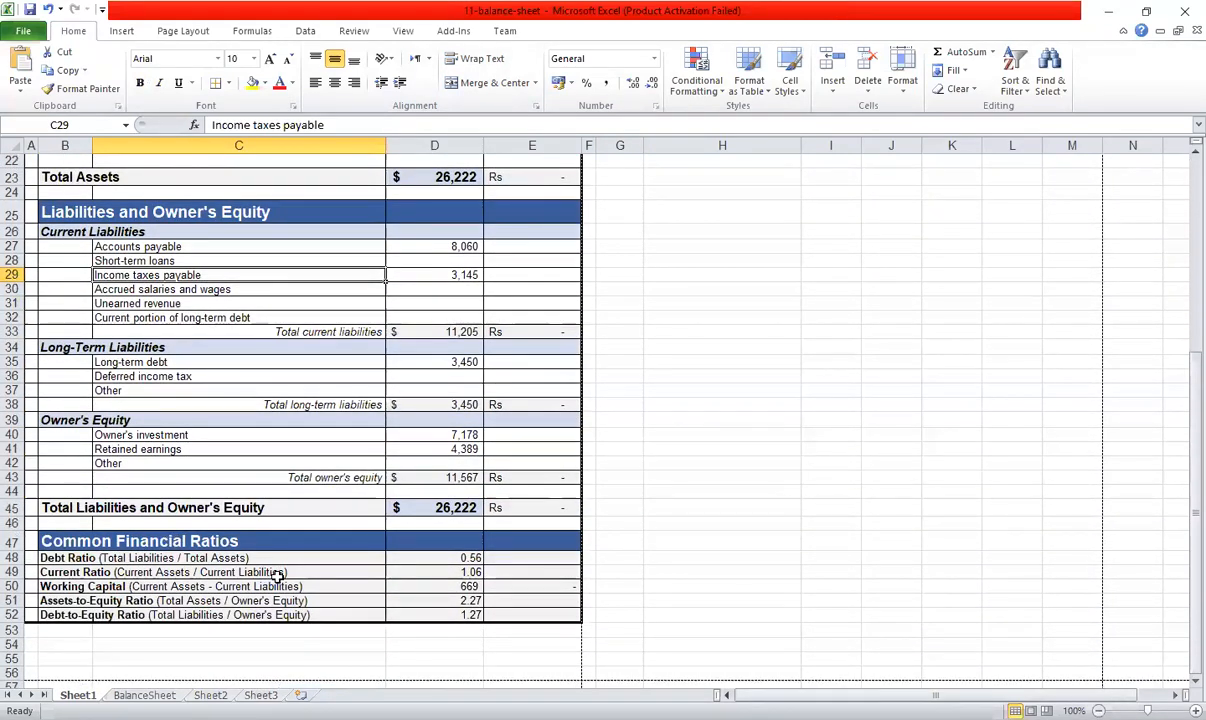
click(418, 522)
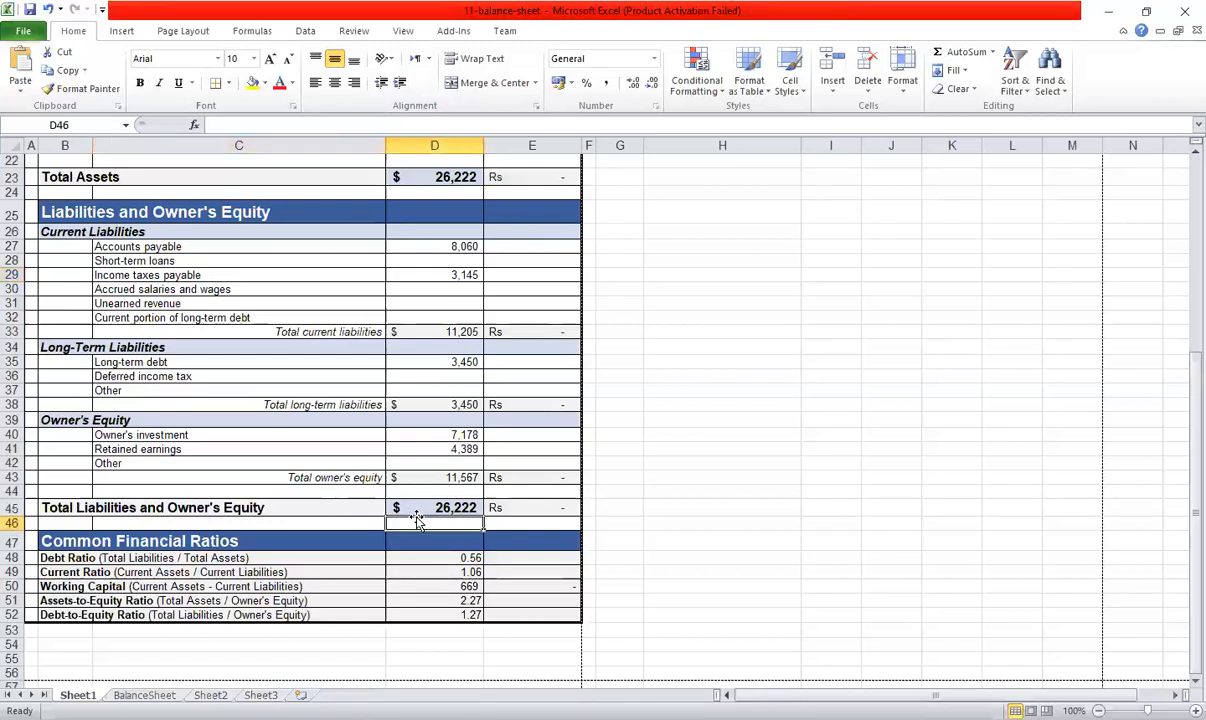
scroll(681, 478, up, 3)
click(681, 478)
scroll(681, 478, up, 4)
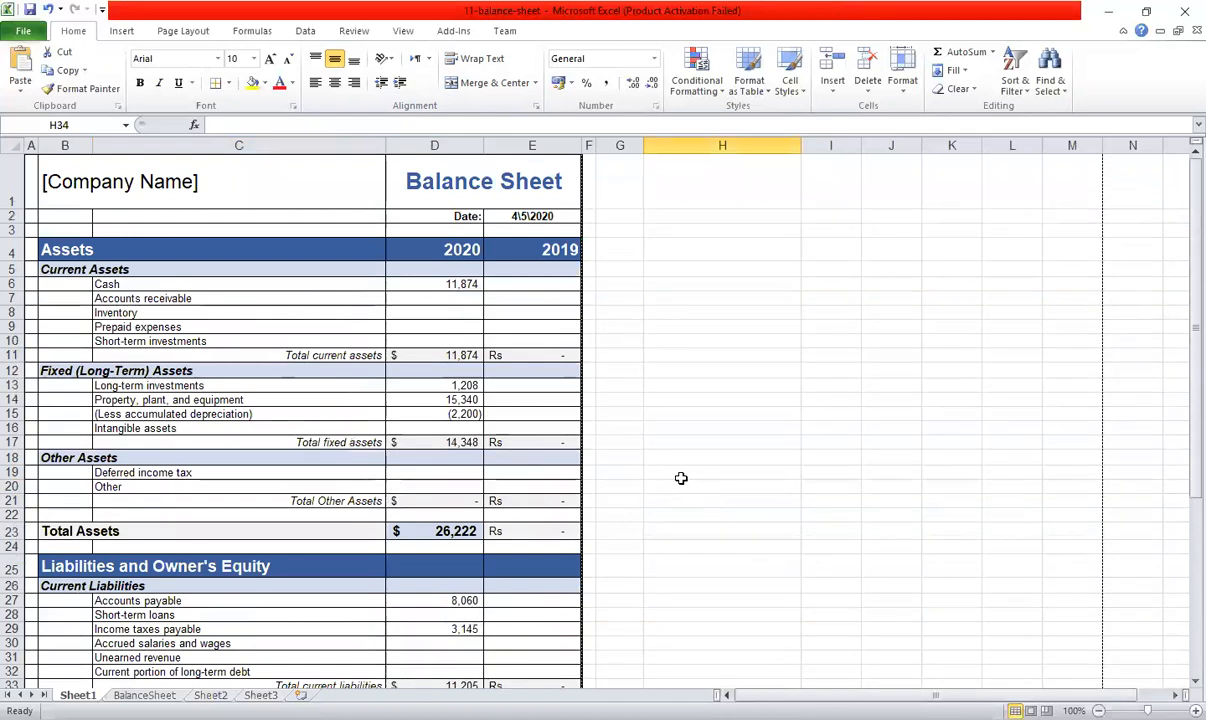
Try extending the cell selection from G4 across to K4, and shrink it back to G4:J4.
click(619, 249)
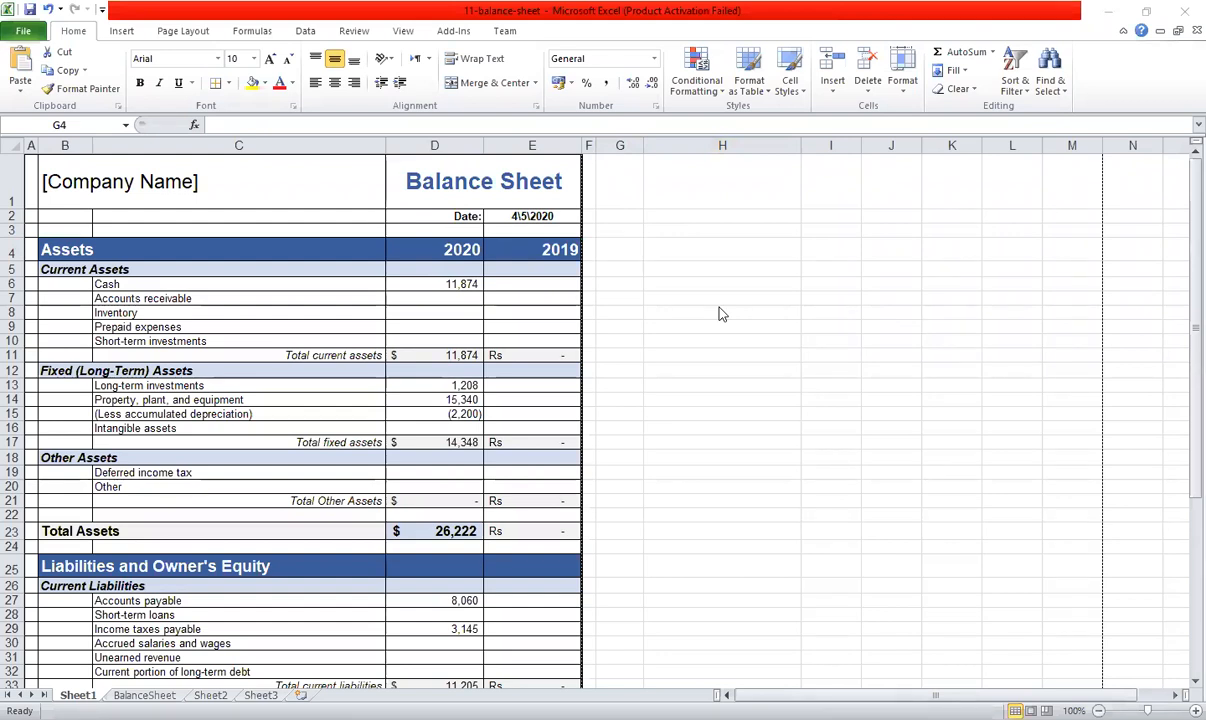
click(616, 244)
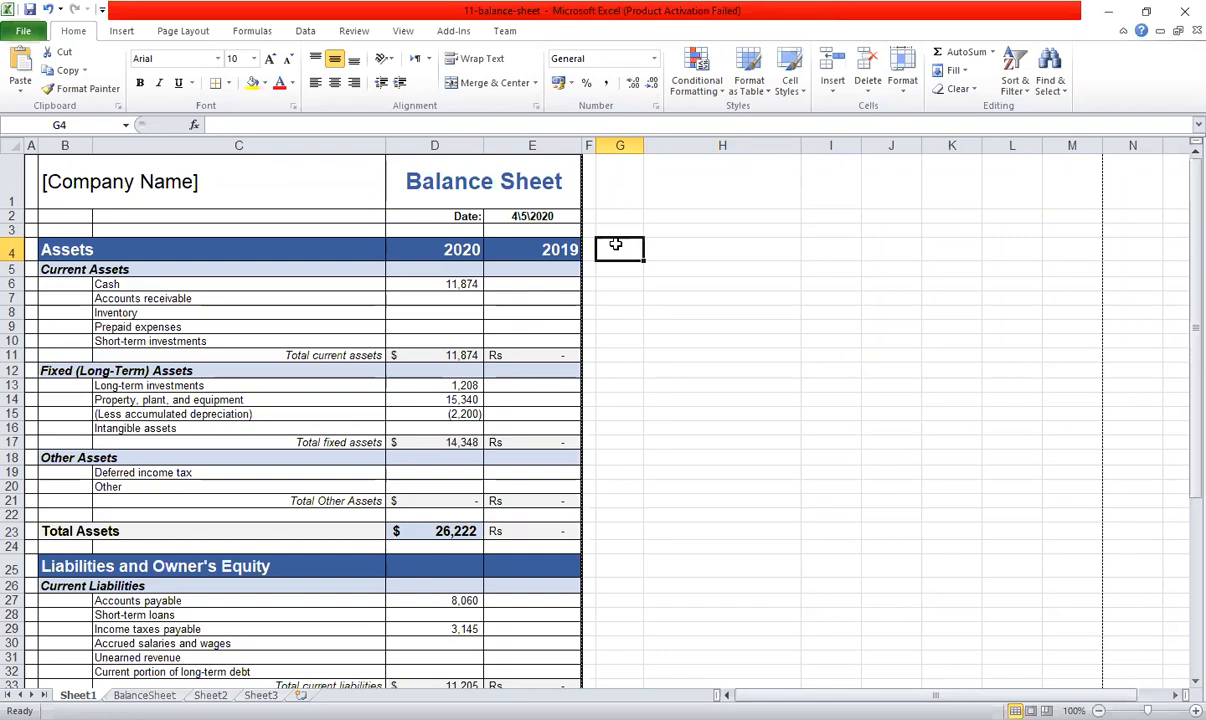
key(shift+Right)
key(shift+Right)
key(shift+Right)
key(shift+Right)
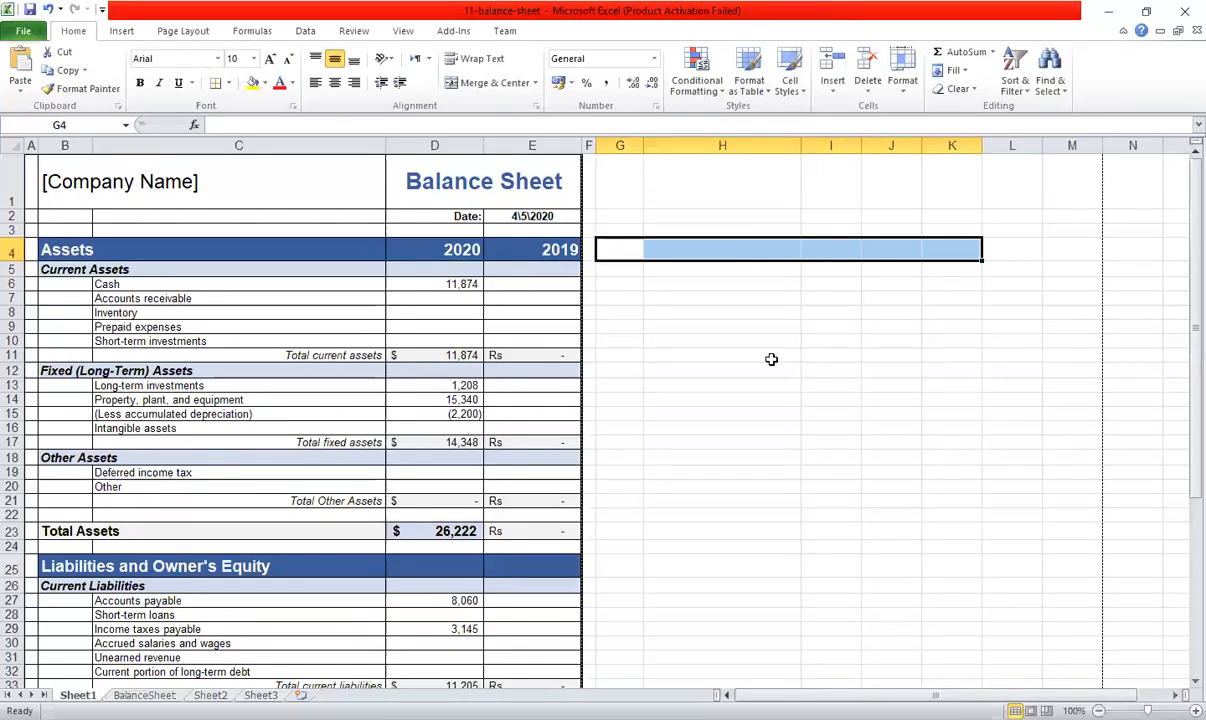
key(shift+Left)
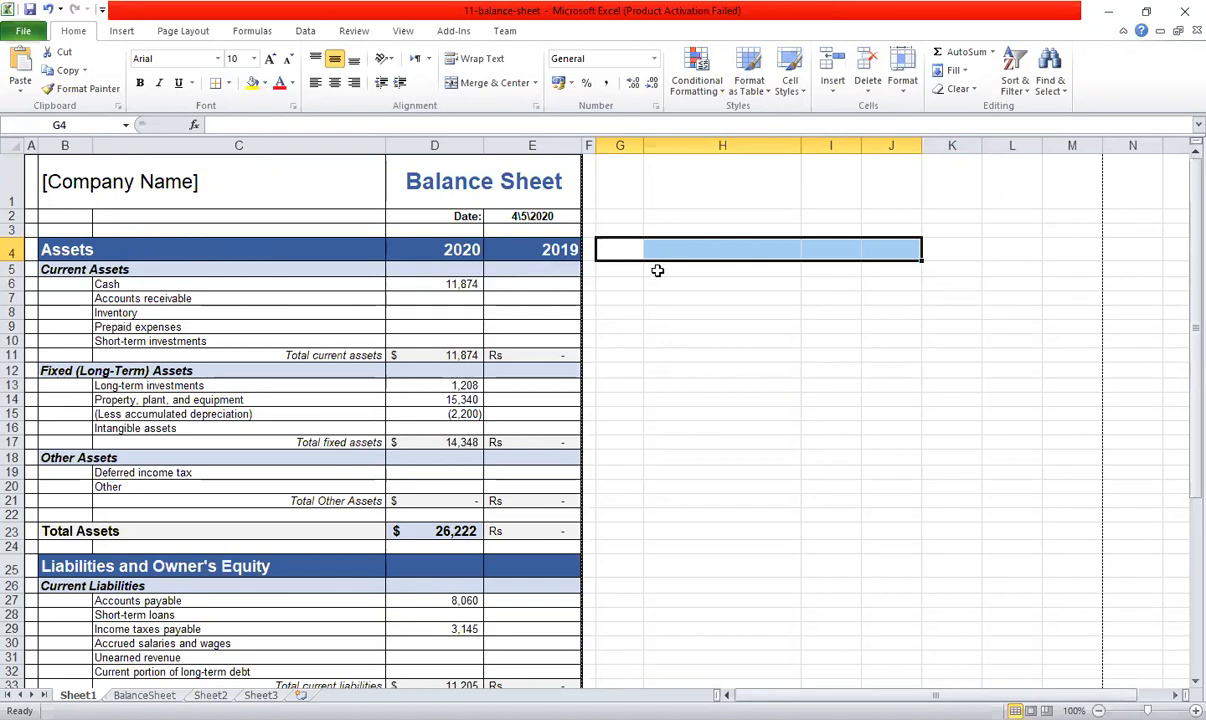
Merge the empty cells G4 and H4 with the Merge Cells option.
double_click(625, 250)
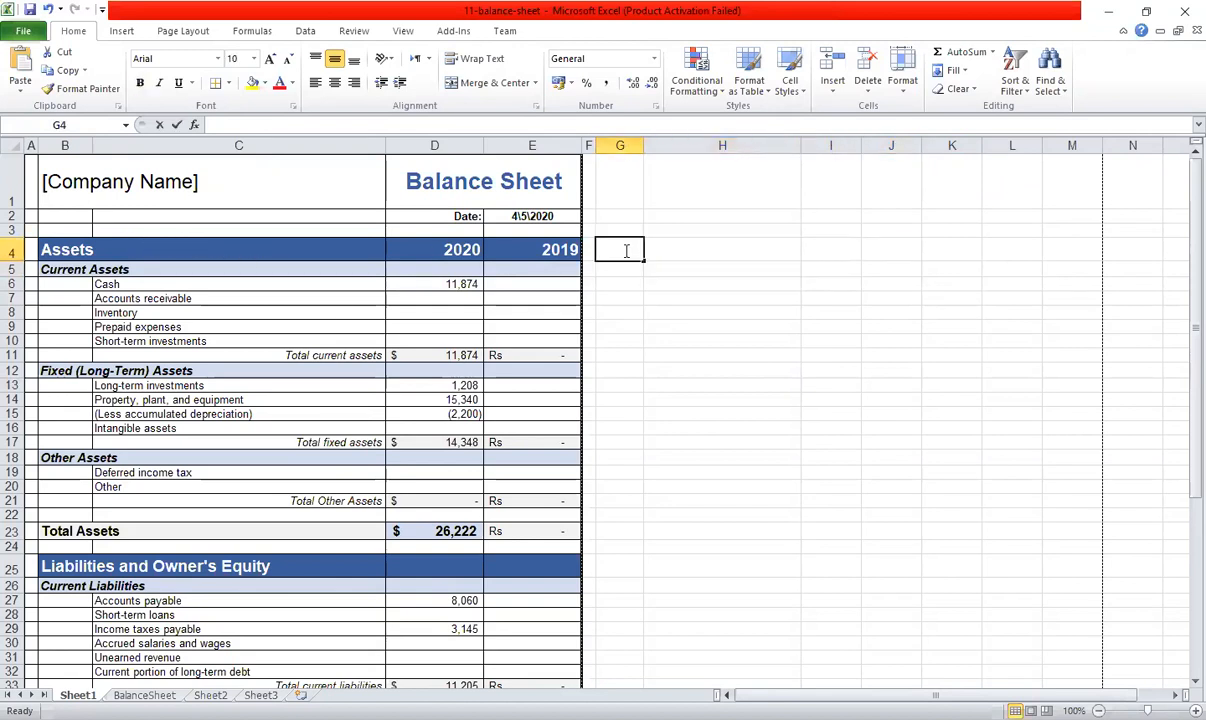
shift+click(689, 250)
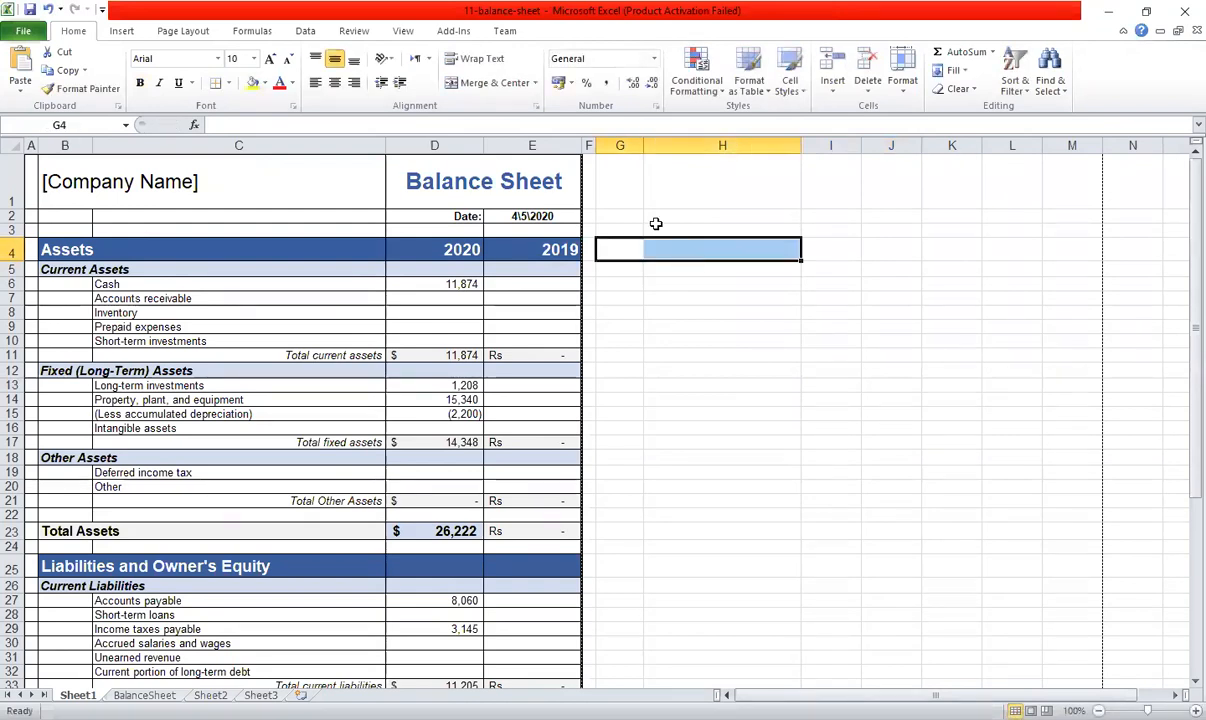
click(535, 83)
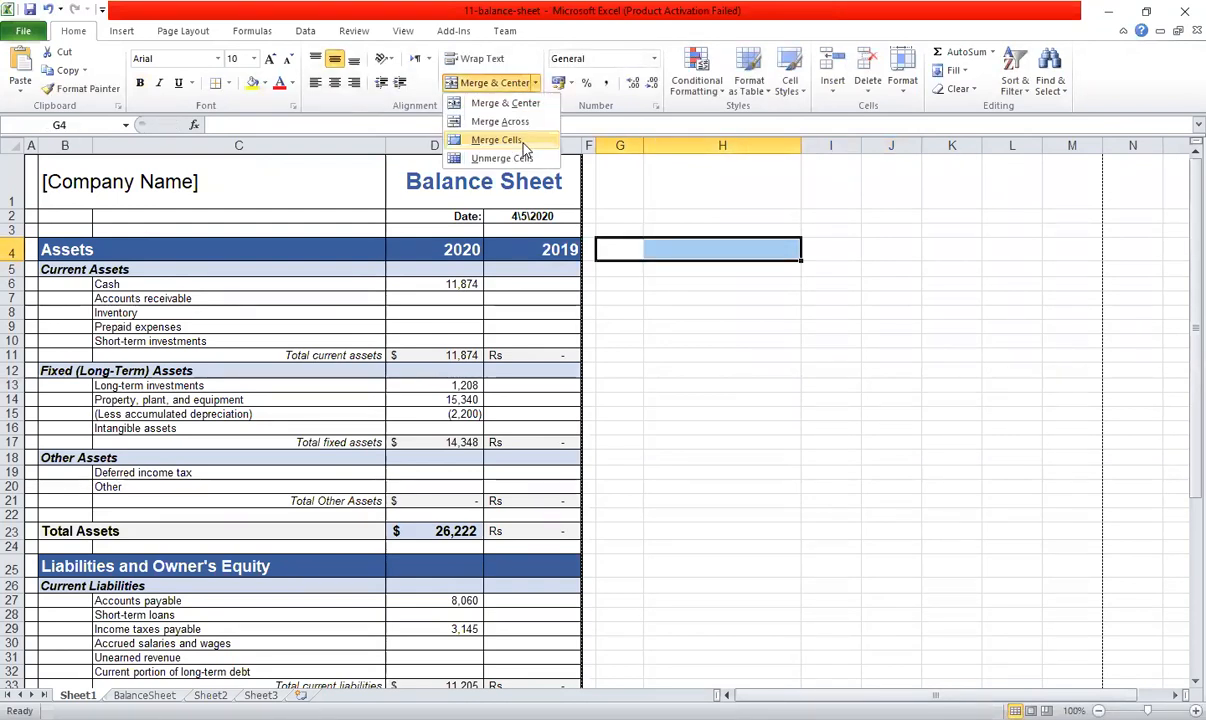
click(686, 292)
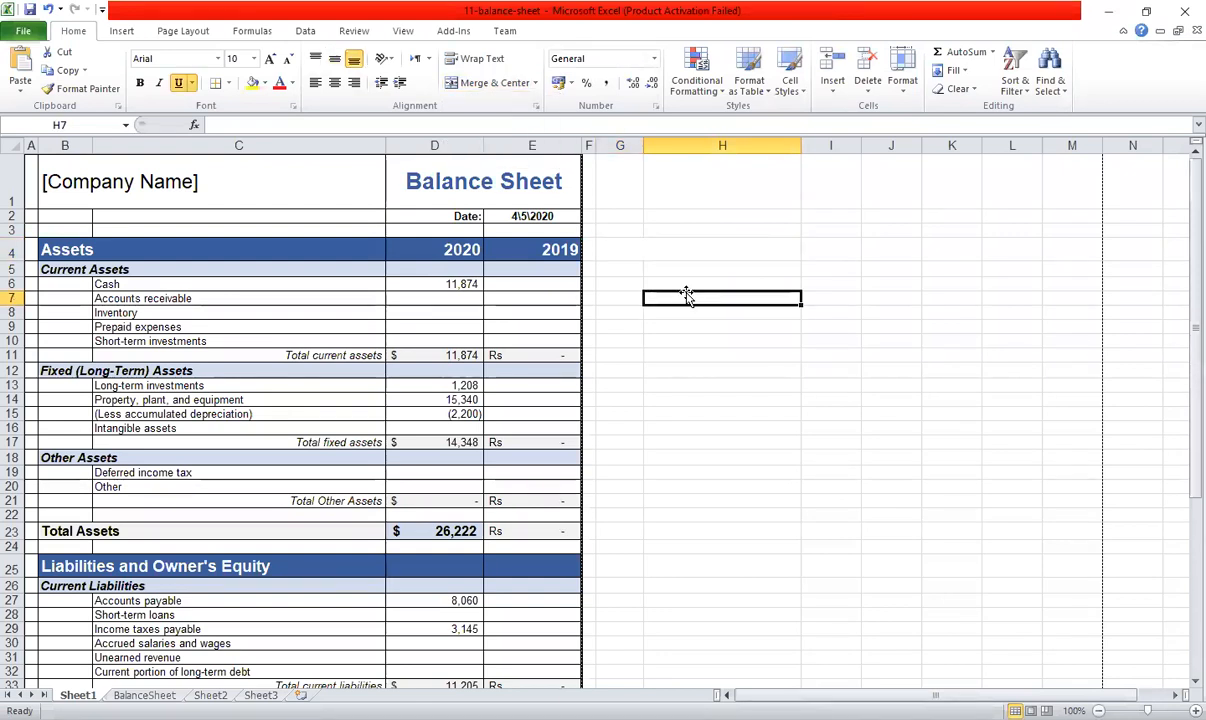
Check which cells hold the Cash label and the Current Assets heading by selecting C6 and B5.
click(138, 282)
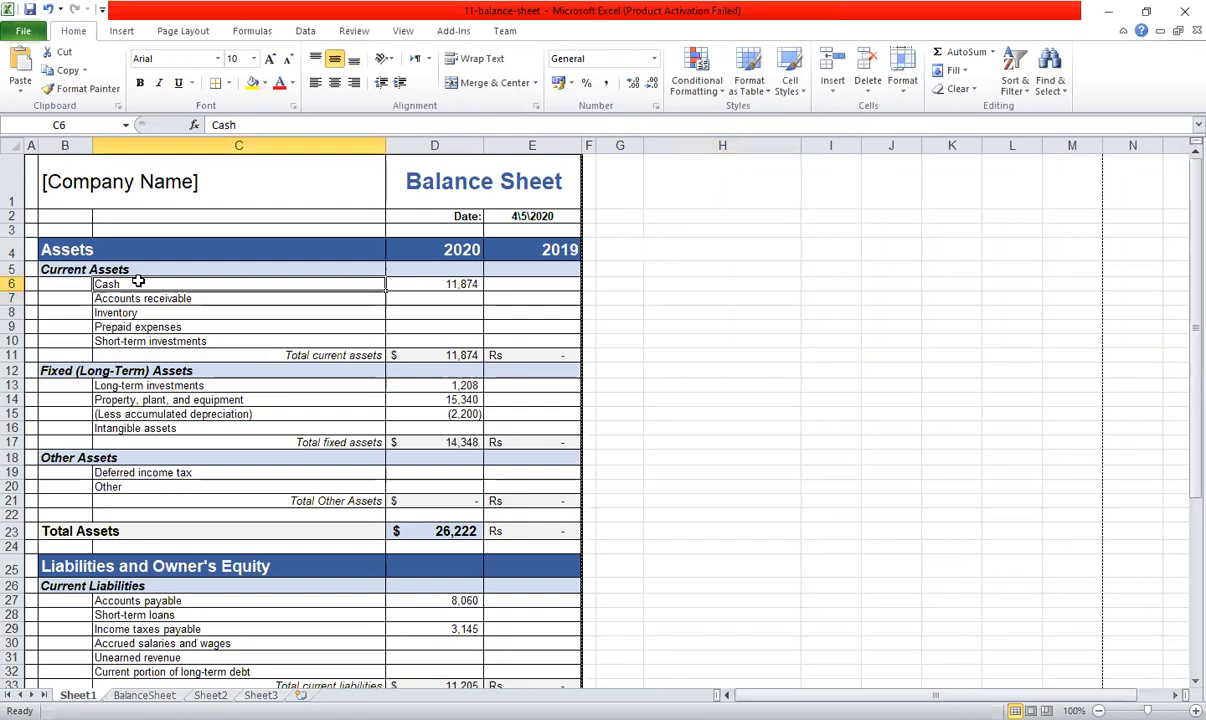
click(63, 275)
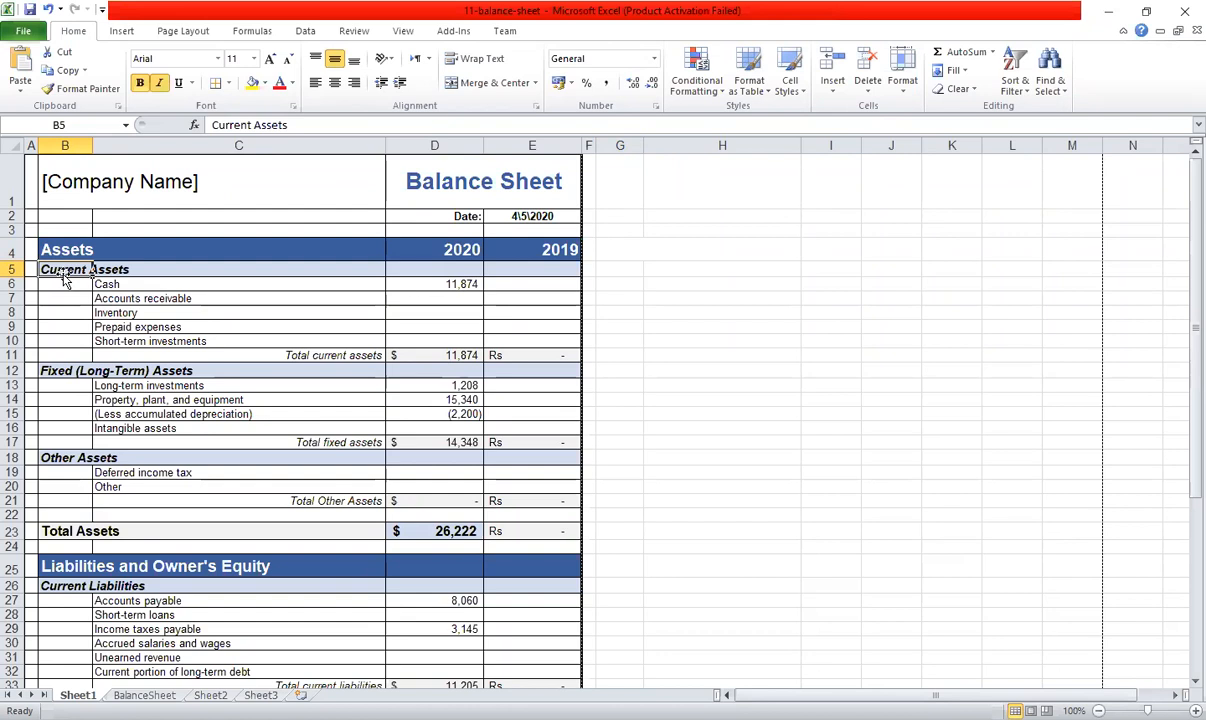
Fill cells G4:J4 beside the Assets heading with the theme color Blue, Text 2, Darker 25%.
click(448, 240)
click(525, 248)
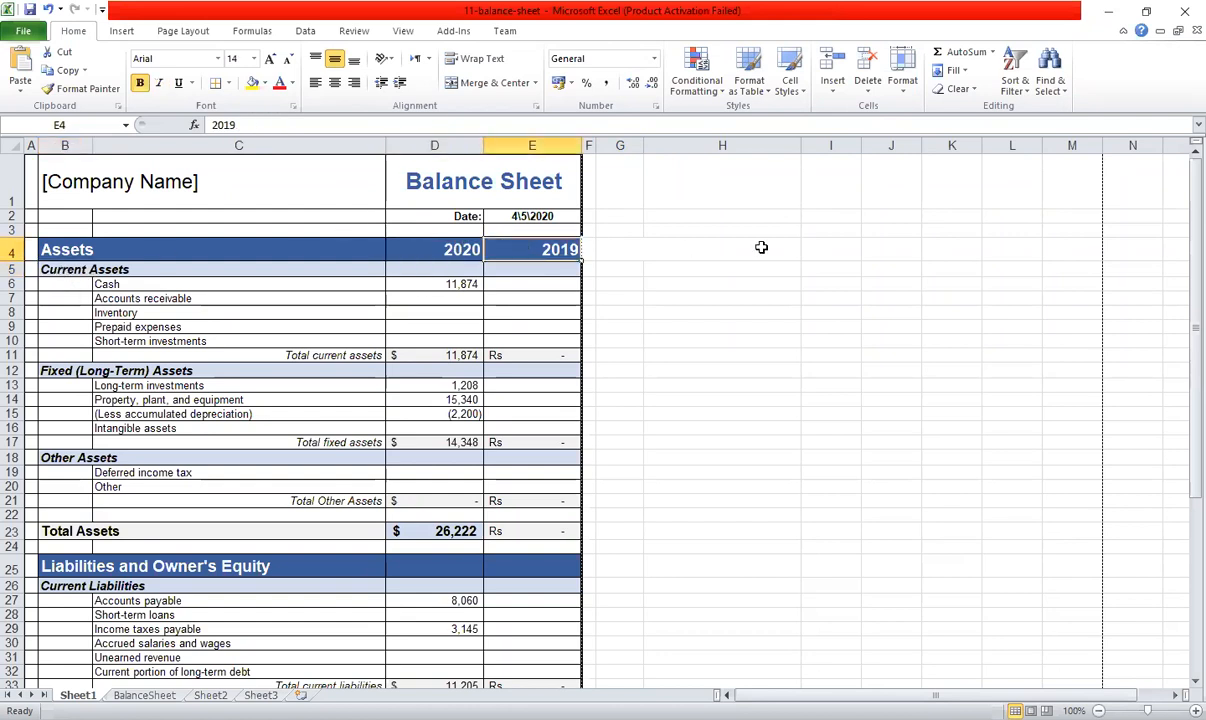
drag(630, 250, 867, 245)
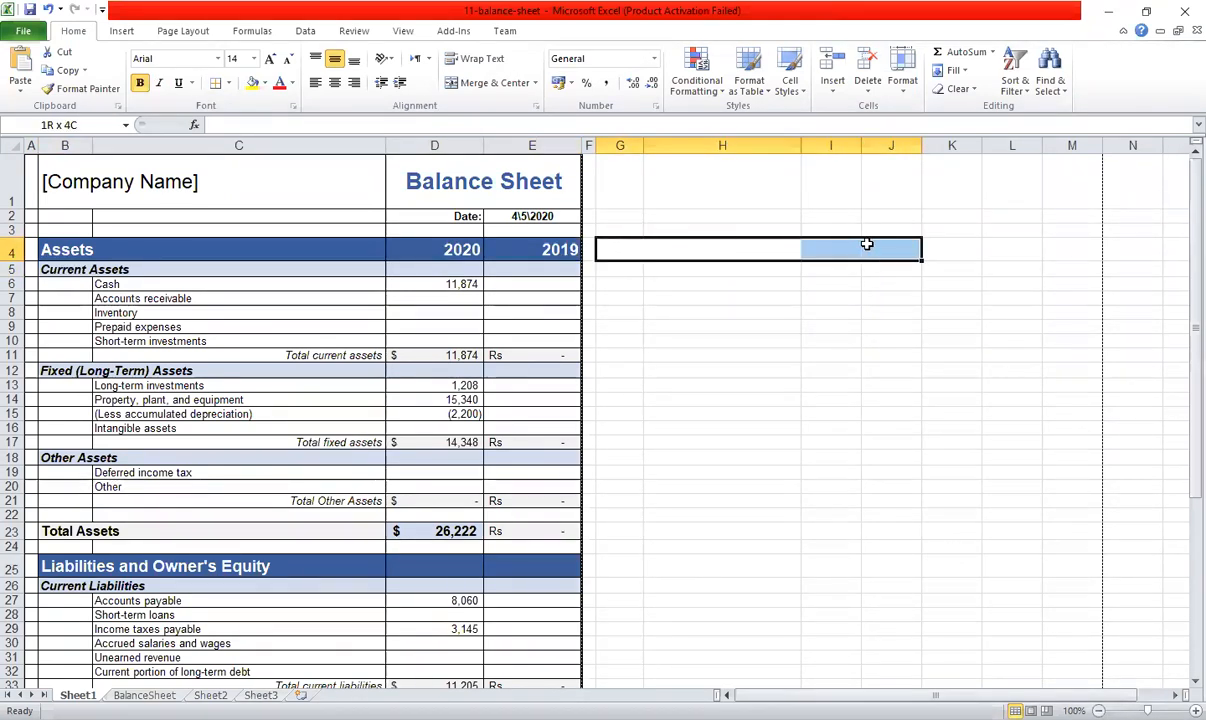
key(alt+h)
key(m)
key(c)
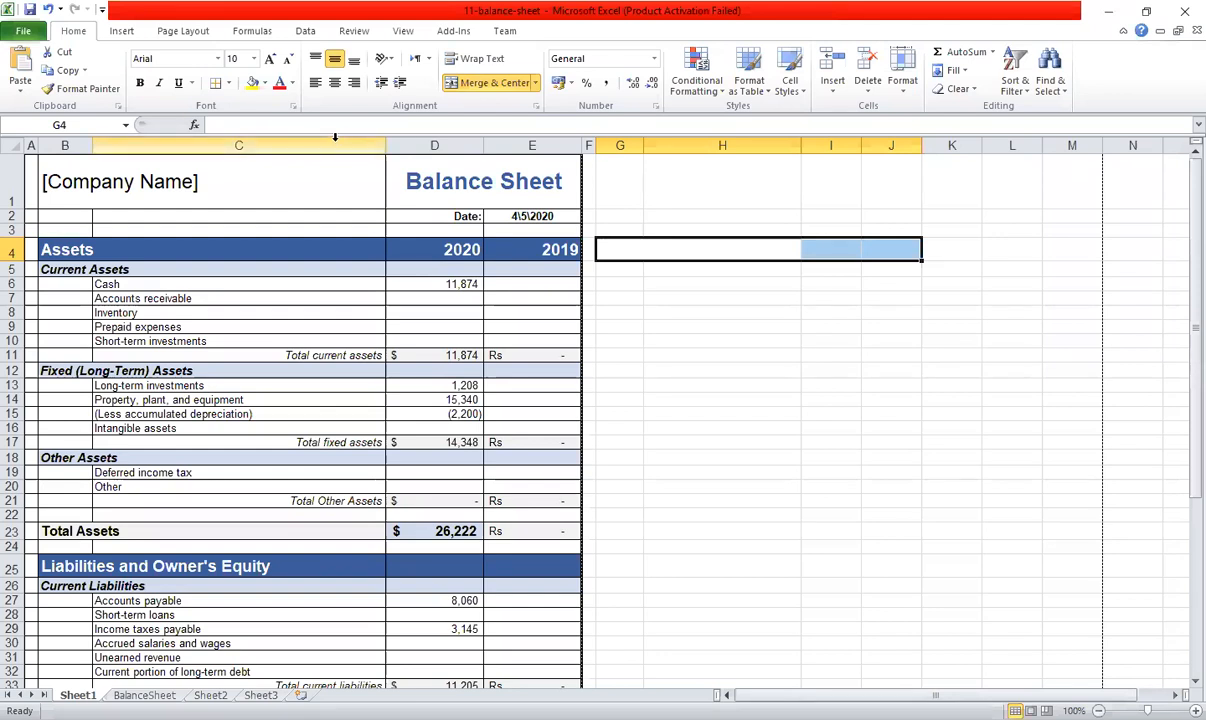
click(265, 86)
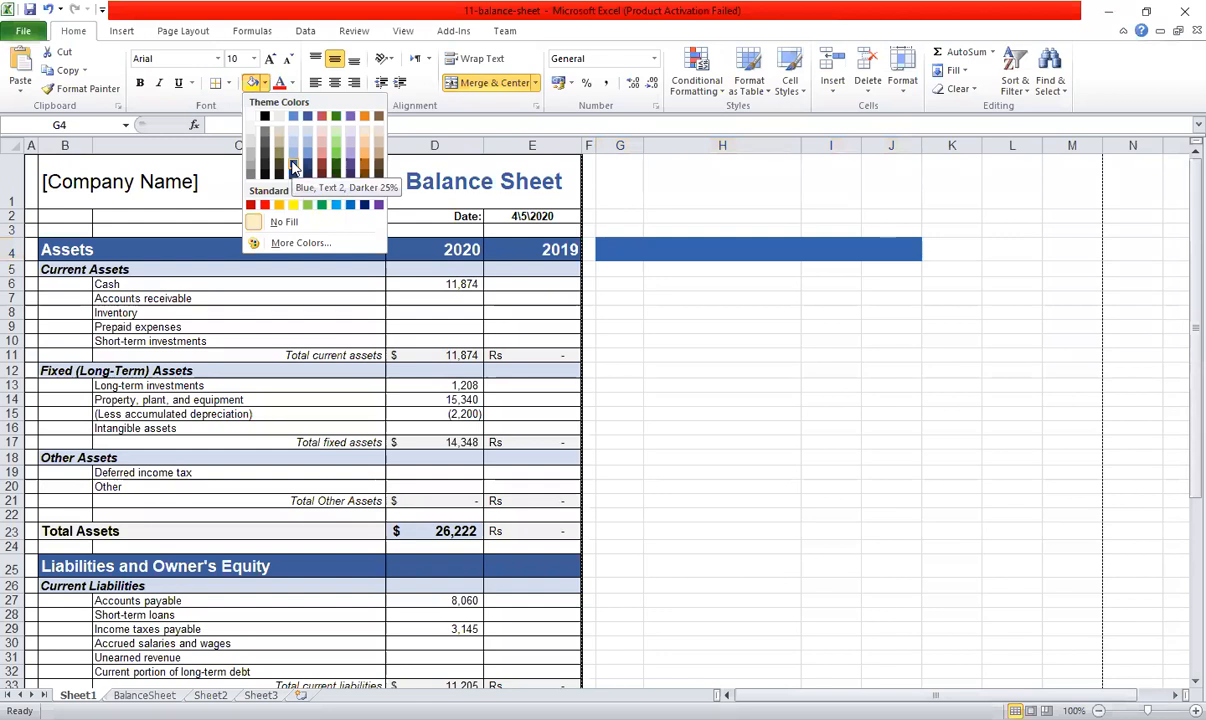
click(293, 170)
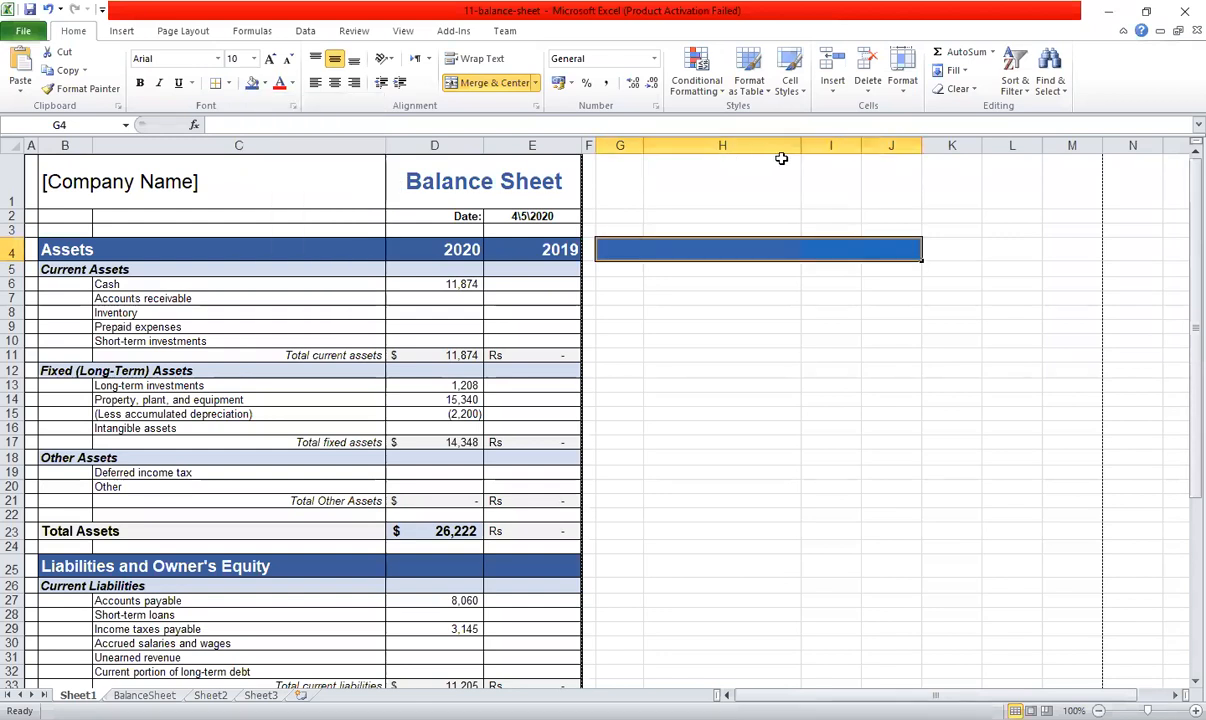
click(878, 202)
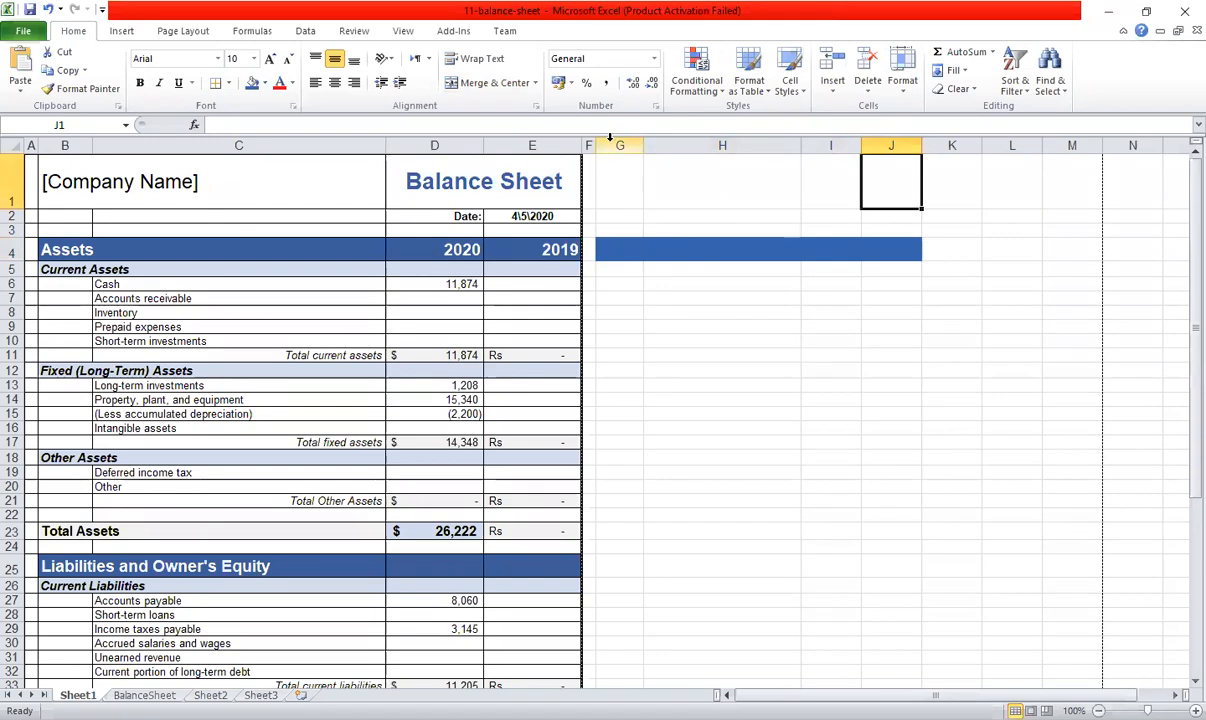
Widen columns G through J together to one equal width.
drag(618, 145, 867, 145)
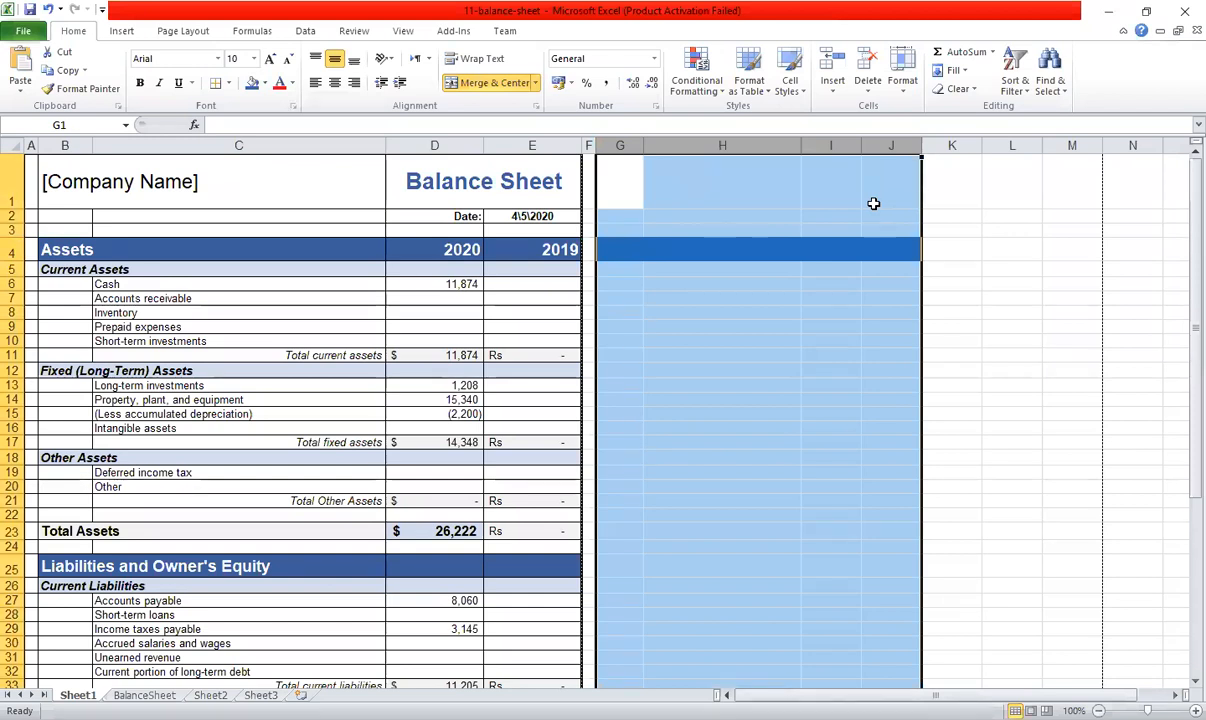
drag(922, 146, 970, 146)
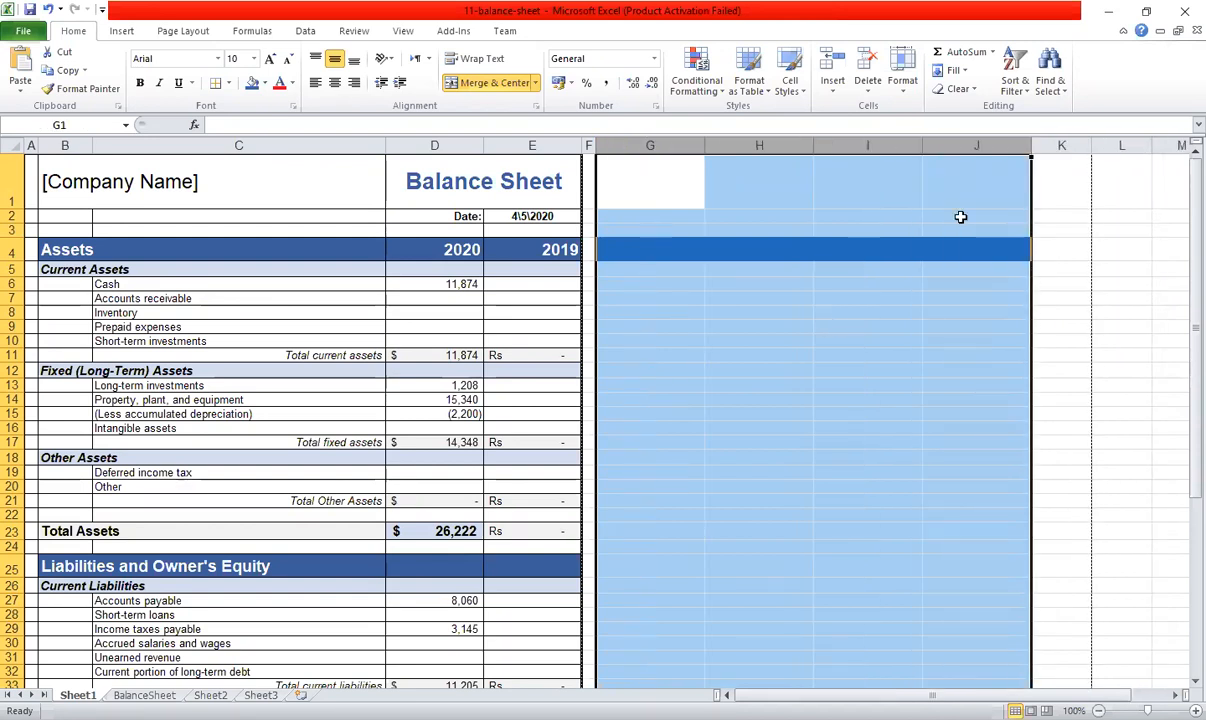
drag(1031, 146, 1052, 146)
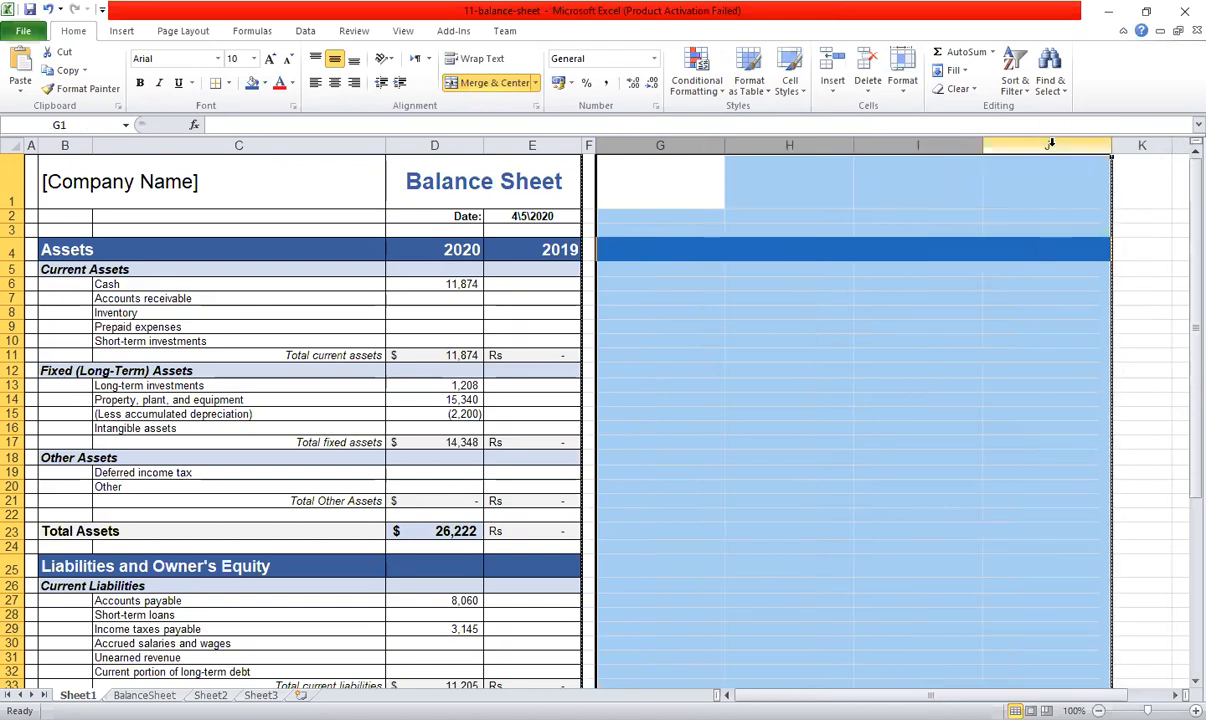
click(999, 289)
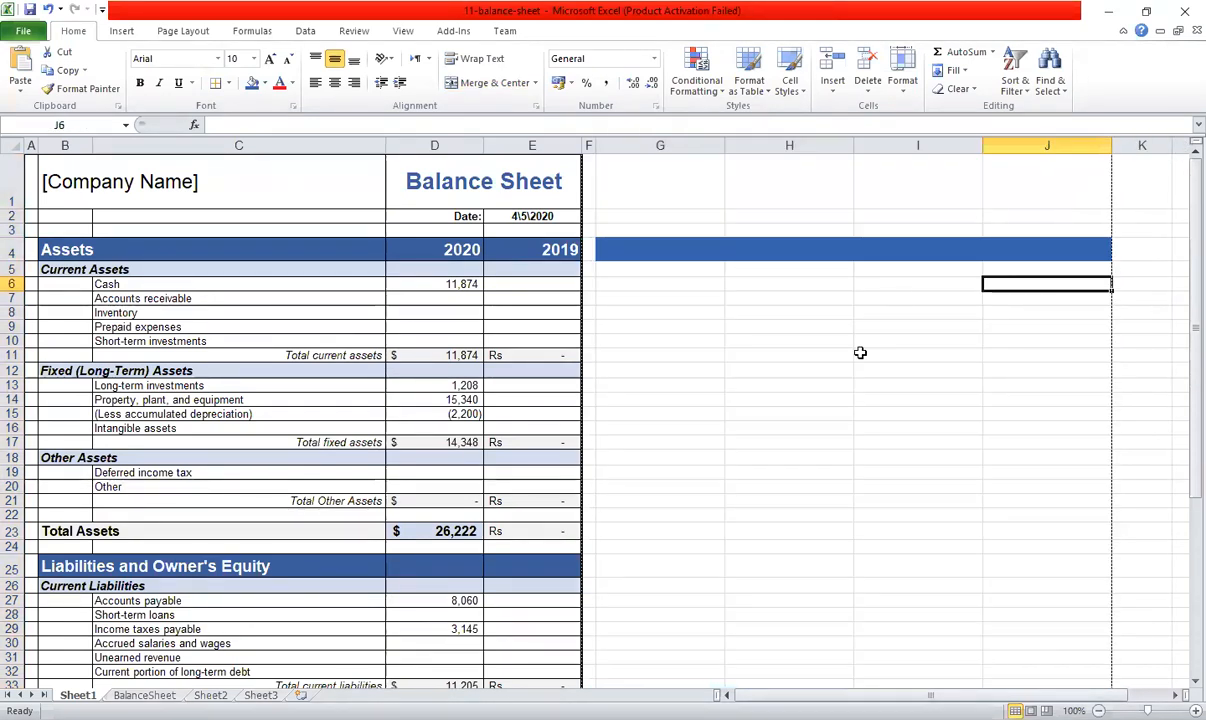
Resize columns G to J individually, making H the widest, G the narrowest, and I and J equally wide.
click(858, 283)
drag(724, 147, 679, 146)
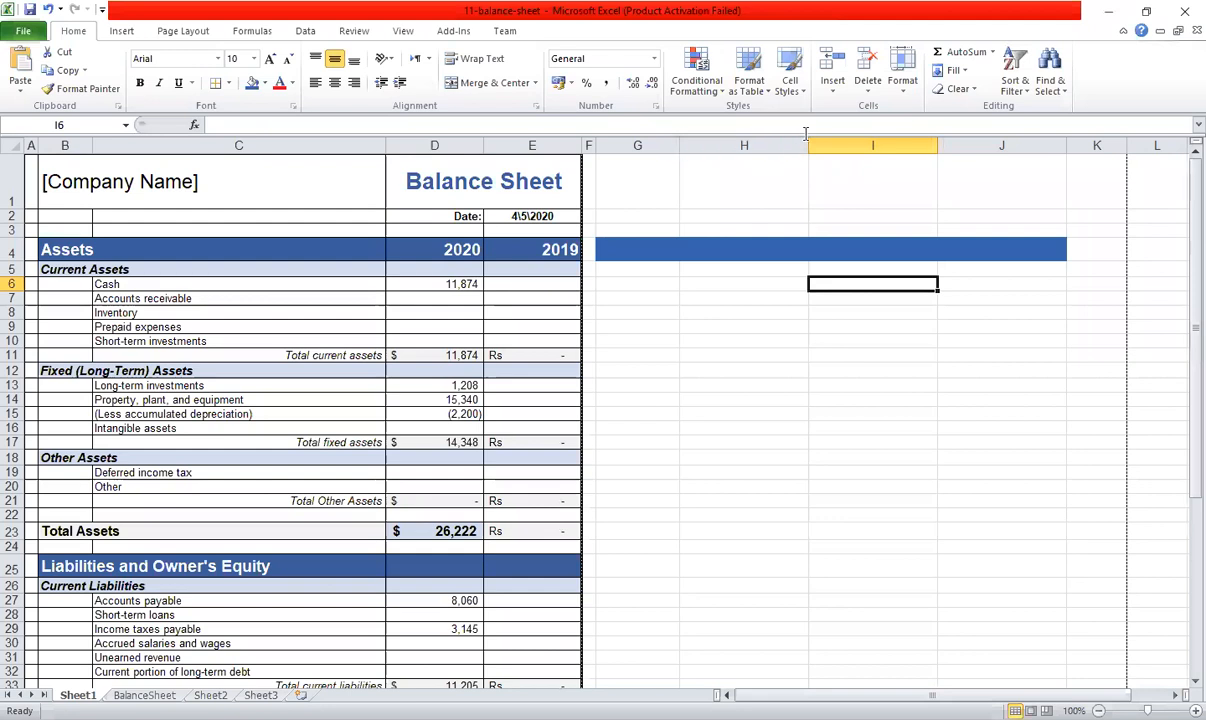
drag(806, 140, 866, 147)
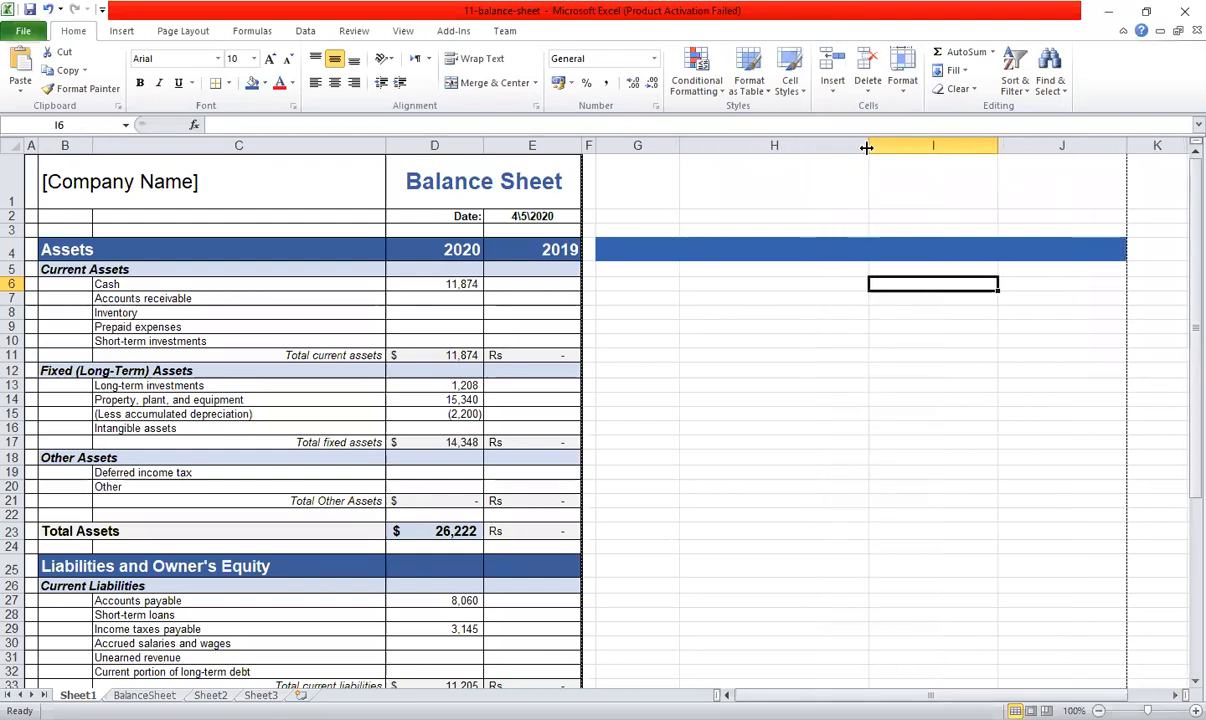
drag(998, 145, 978, 145)
drag(1104, 147, 1084, 147)
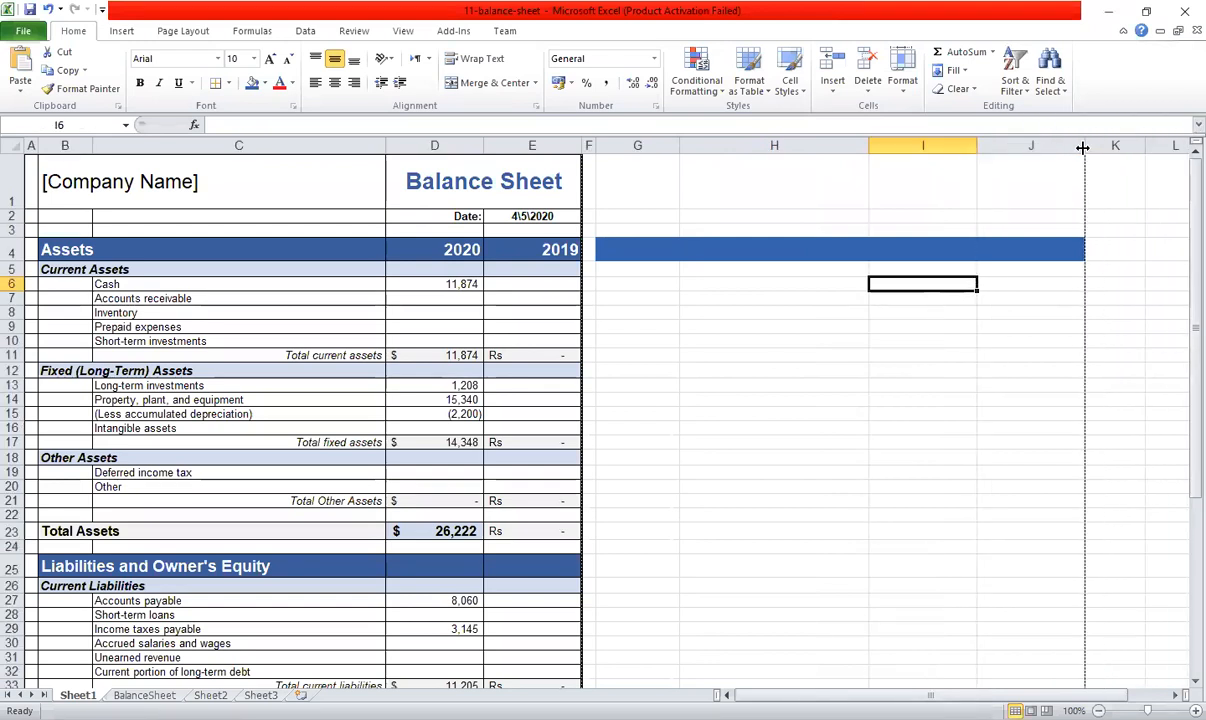
click(1012, 351)
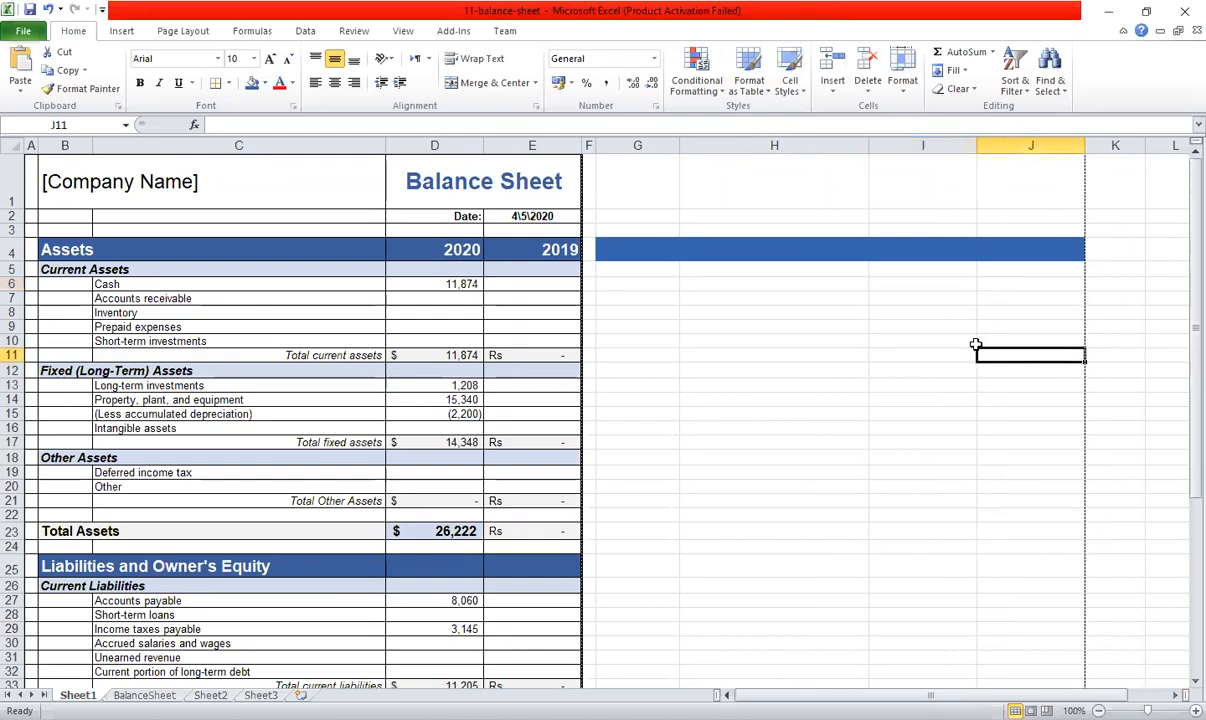
Fill cells G5:J5 below the dark blue band with a light blue theme color.
drag(642, 270, 1012, 267)
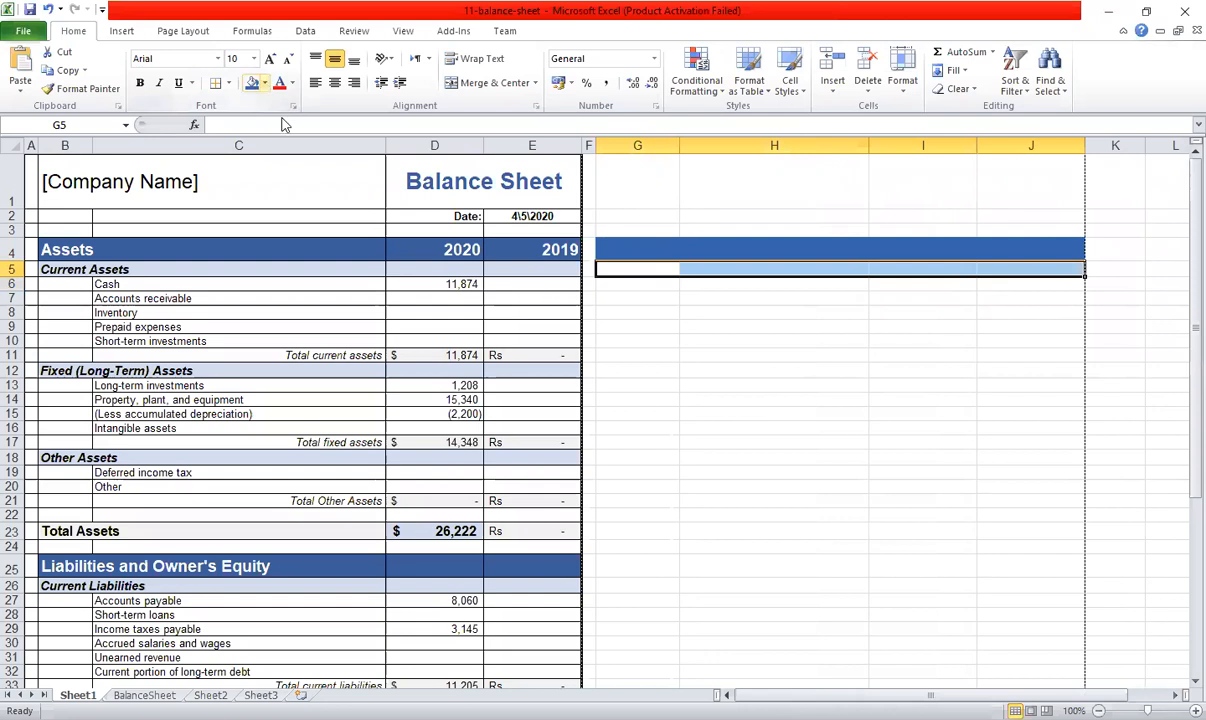
click(265, 84)
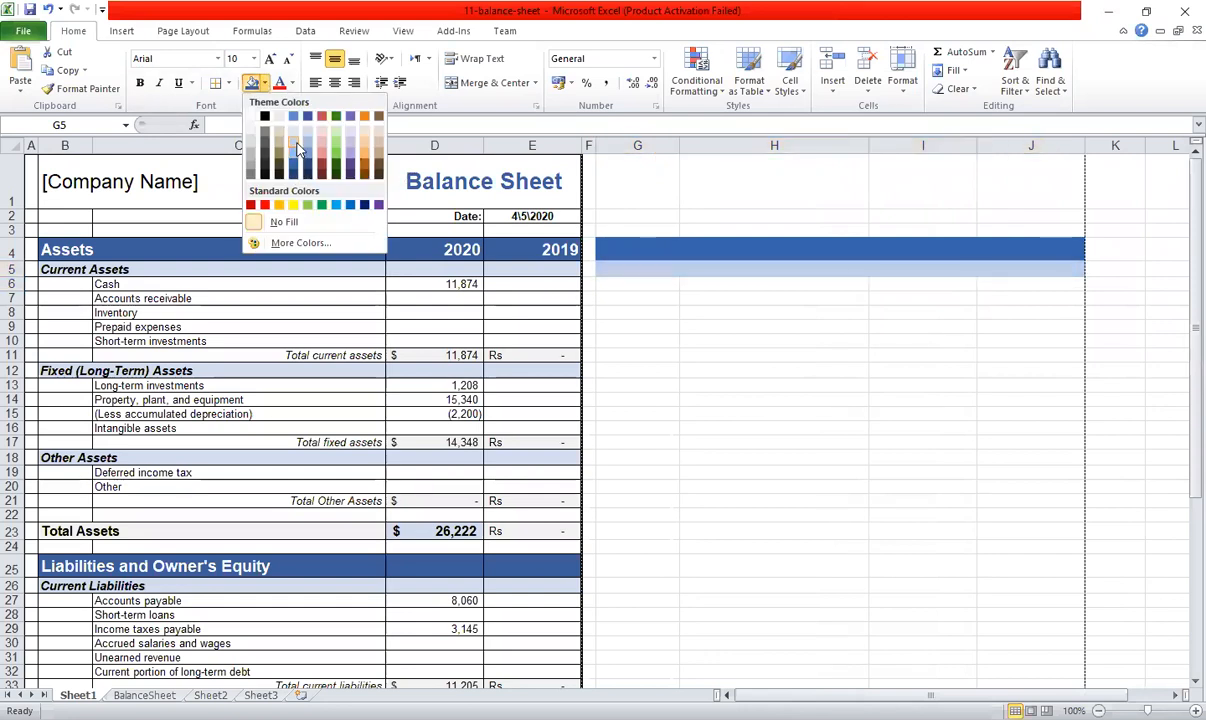
click(298, 148)
click(625, 299)
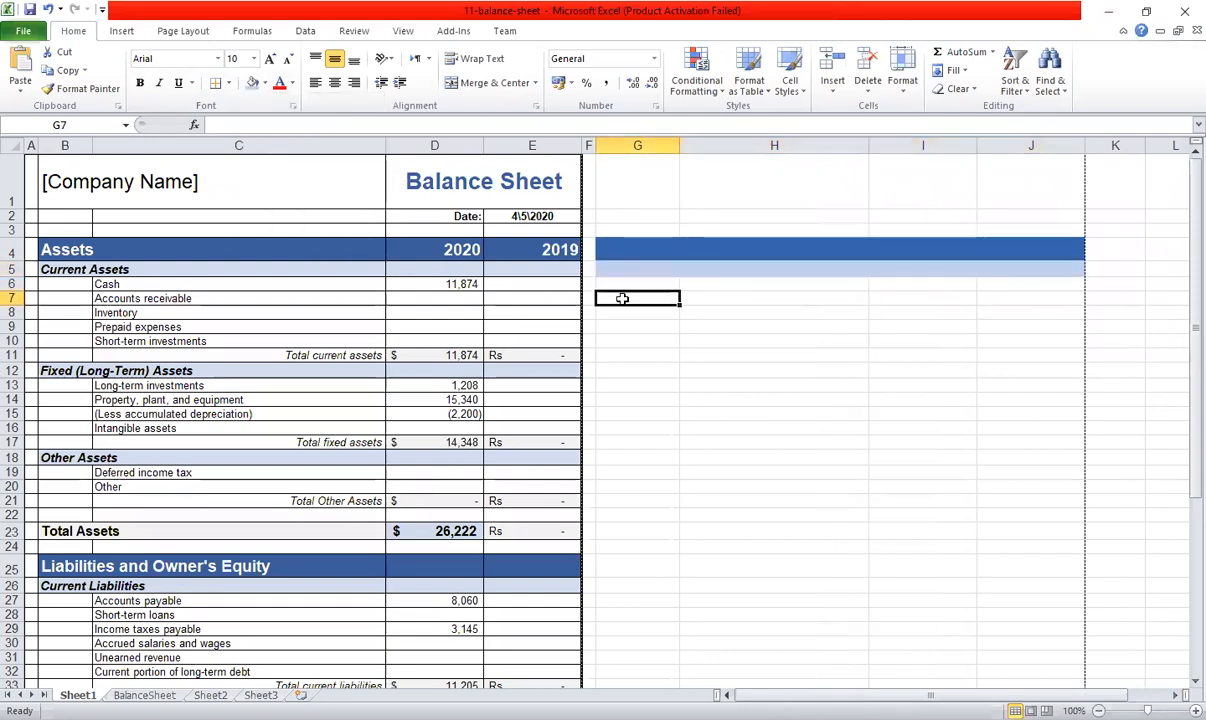
Enter the heading Current Liabilities in cell G5.
click(625, 270)
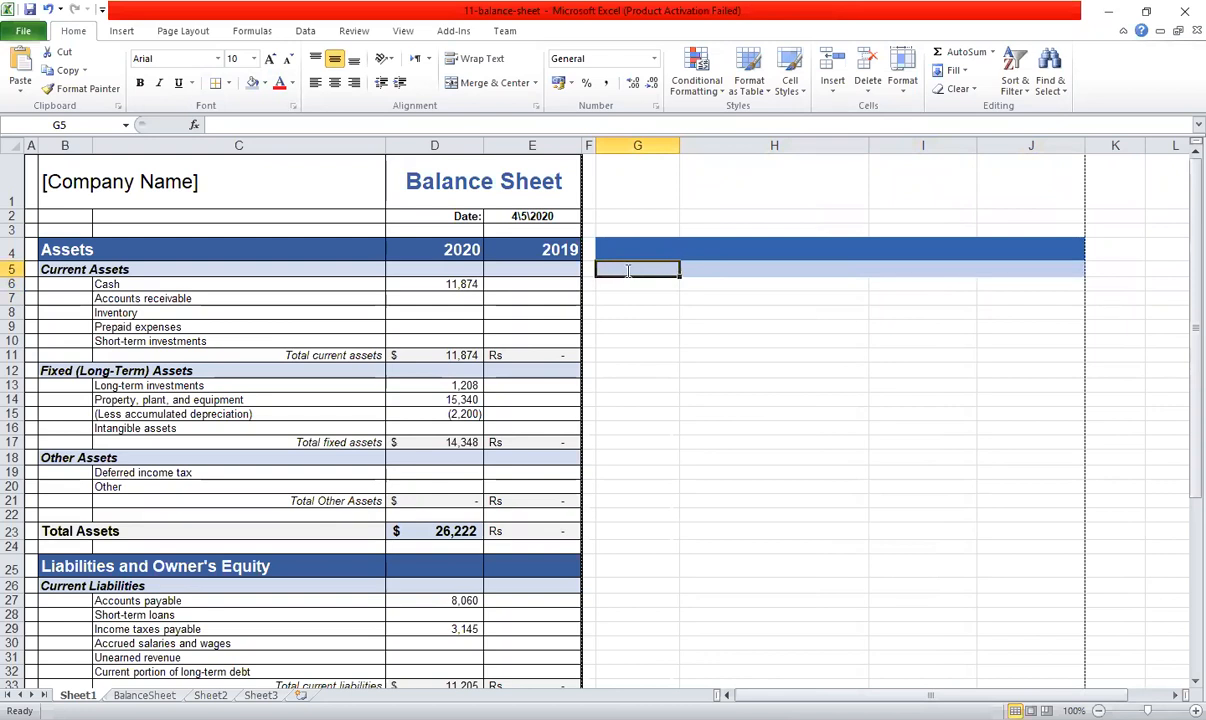
text(Cur)
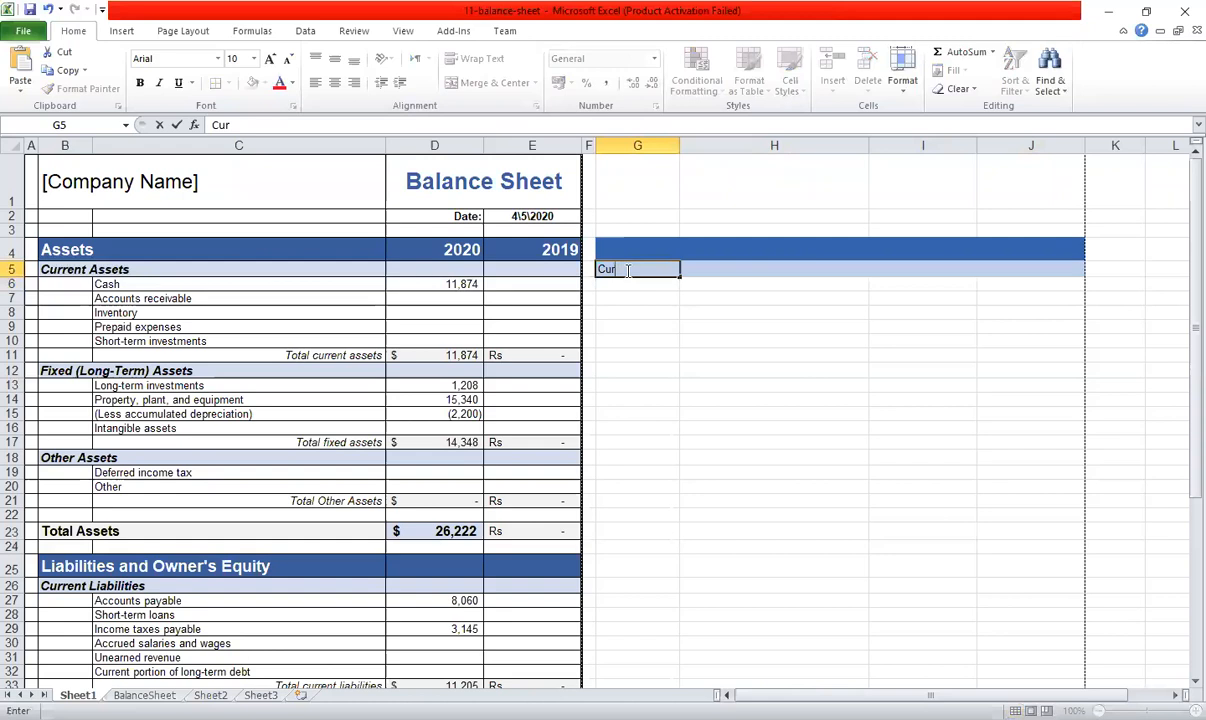
text(rent Liabilities)
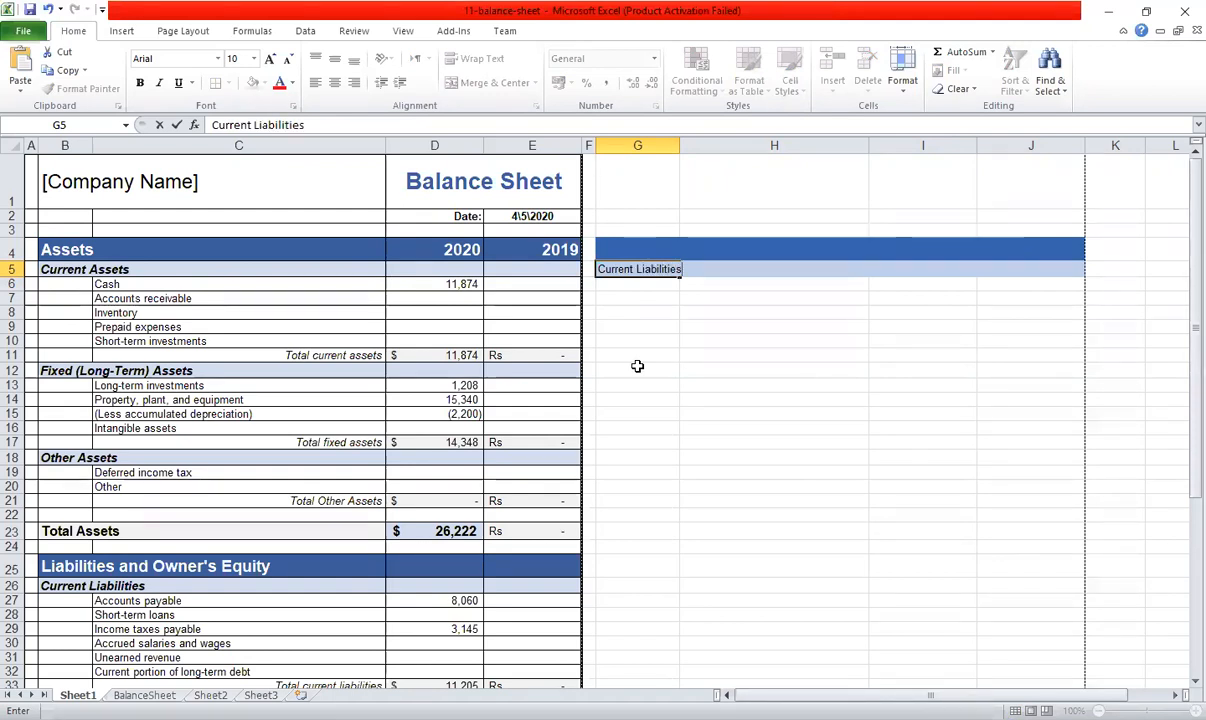
click(758, 371)
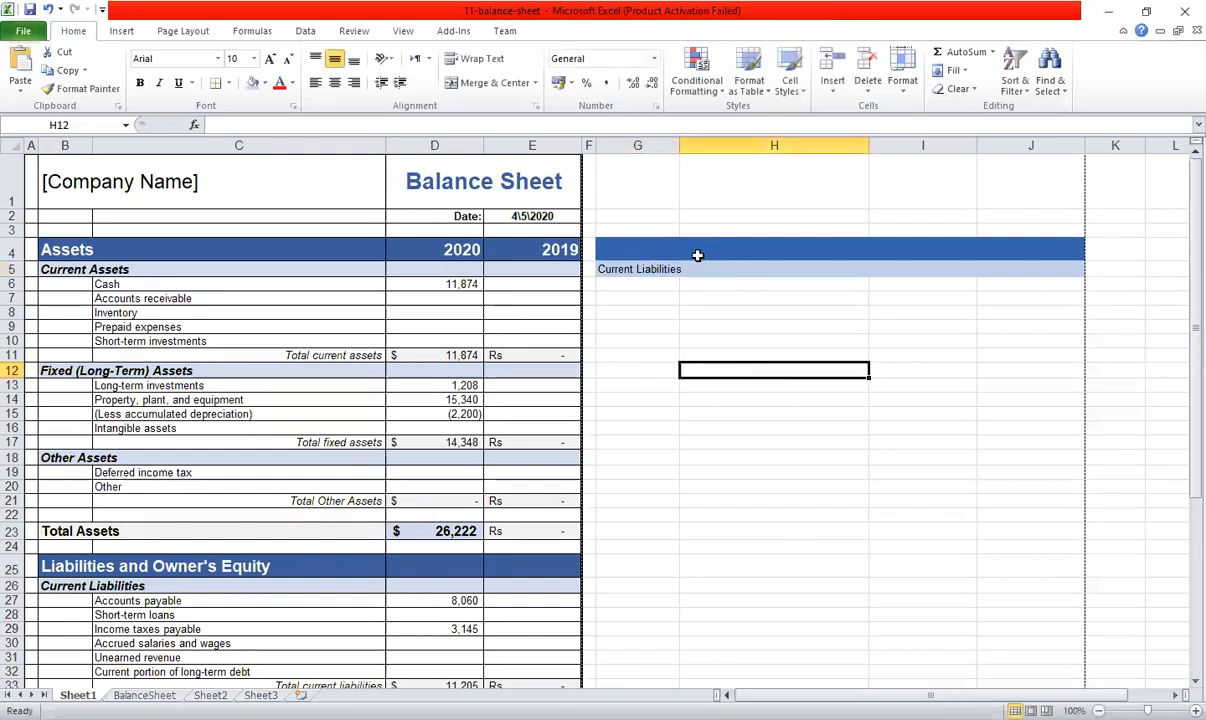
Merge cells G5 and H5 around the Current Liabilities heading without centering its text.
drag(648, 268, 712, 270)
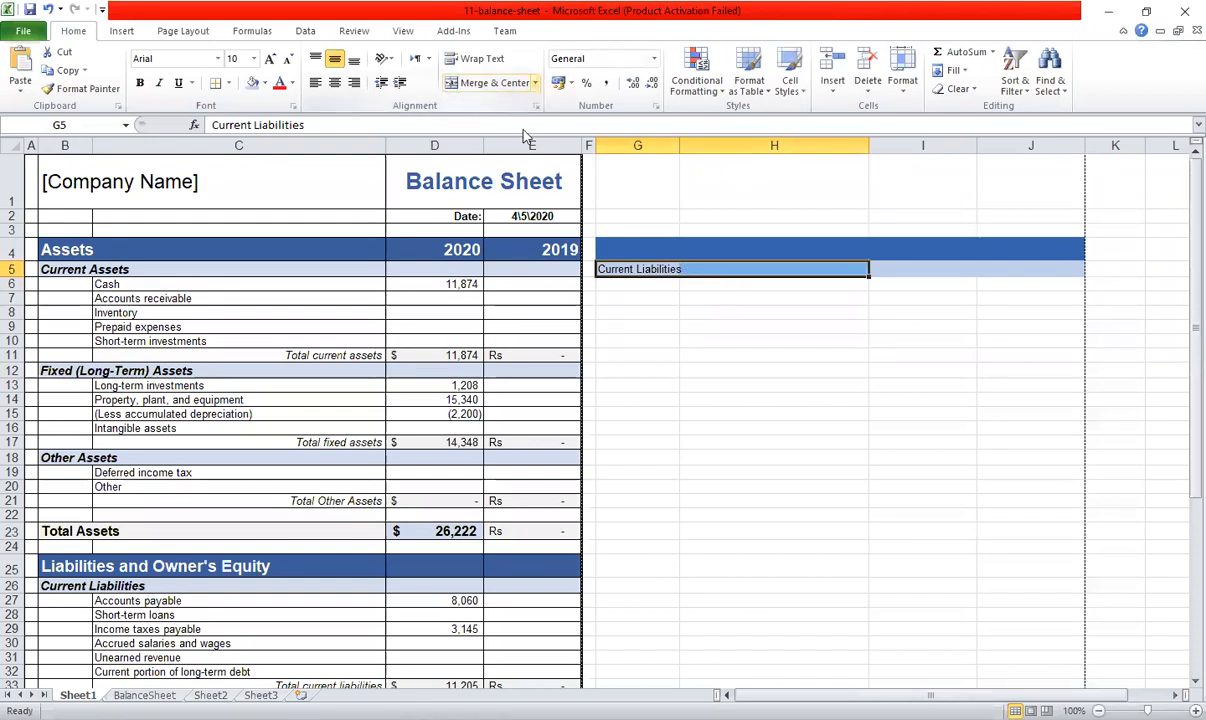
click(535, 85)
click(505, 137)
click(714, 341)
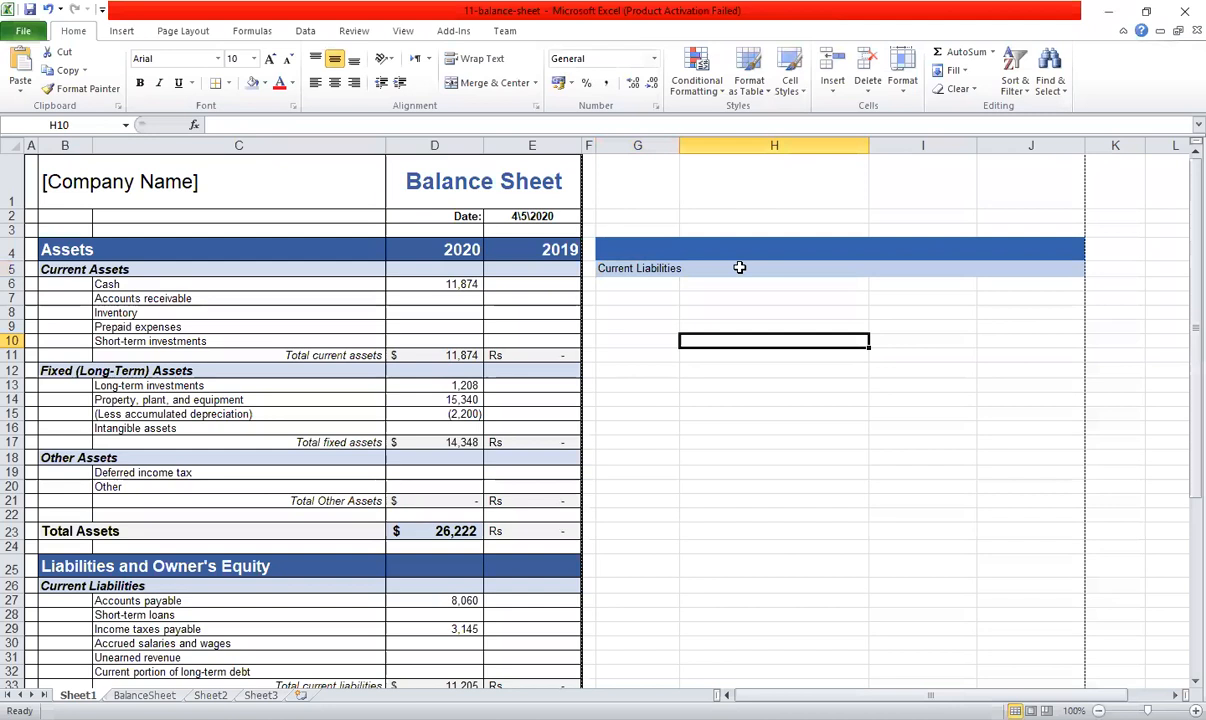
Compare the G5 heading with the existing Current Liabilities heading in row 26, and make the G5 heading bold.
click(709, 269)
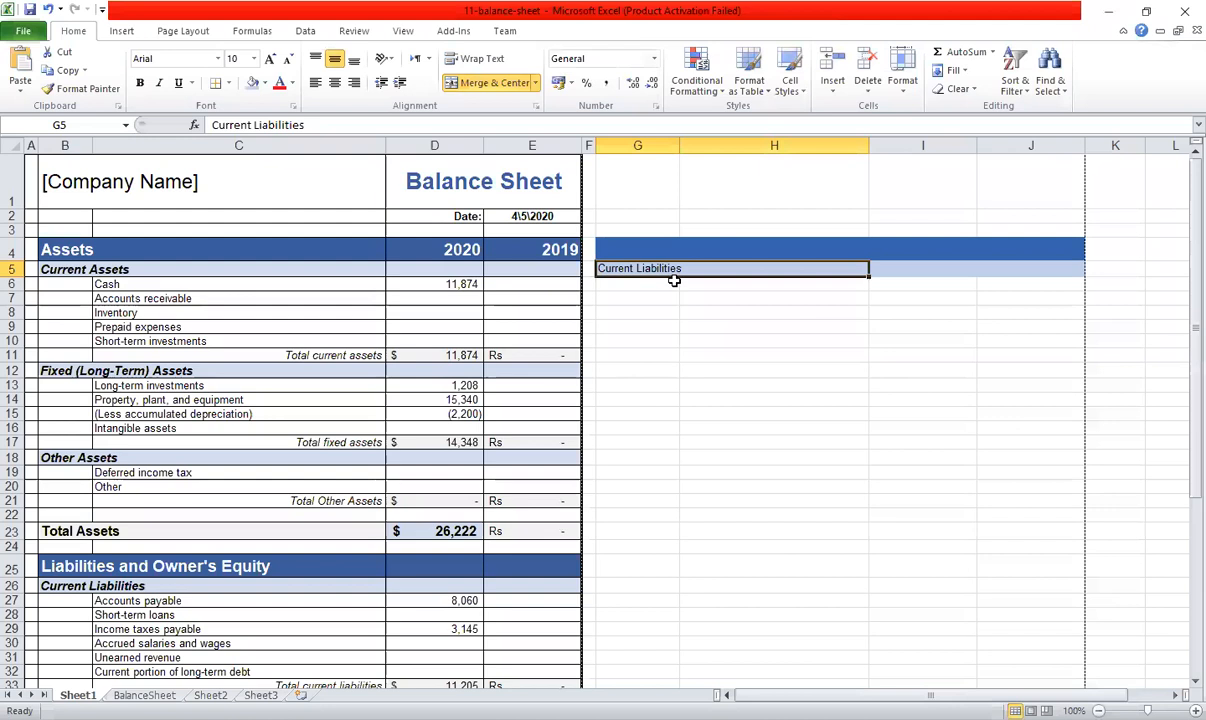
click(128, 586)
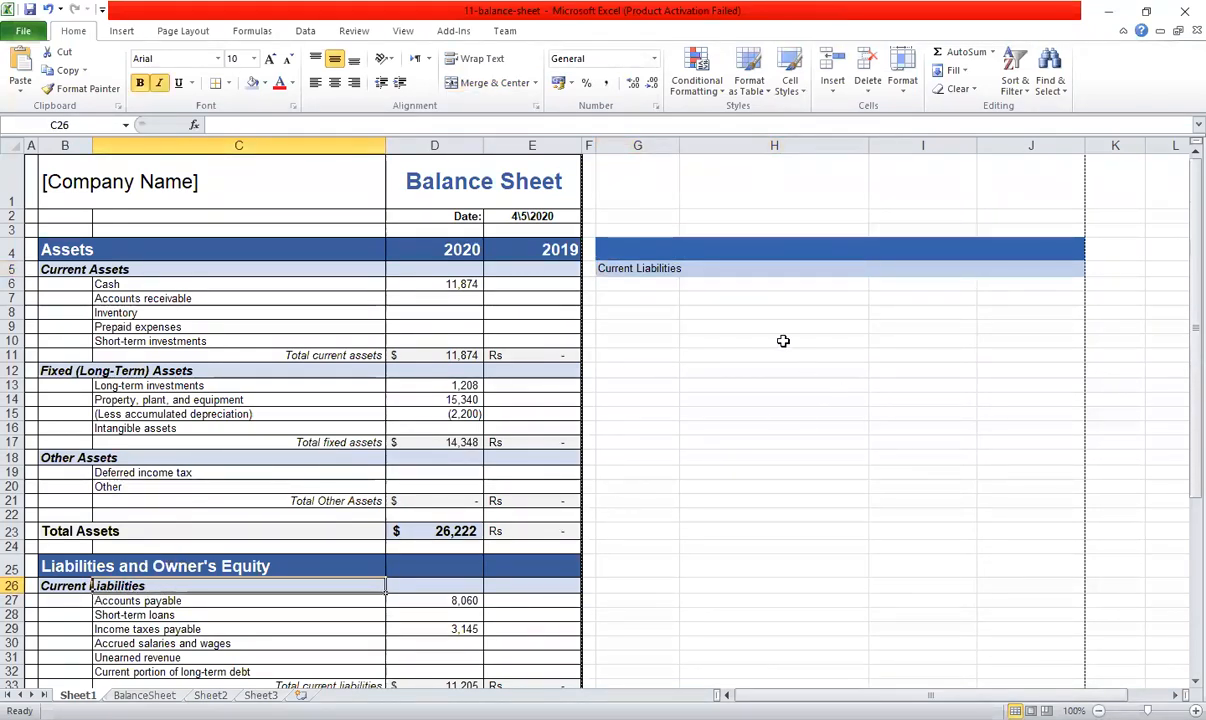
click(701, 266)
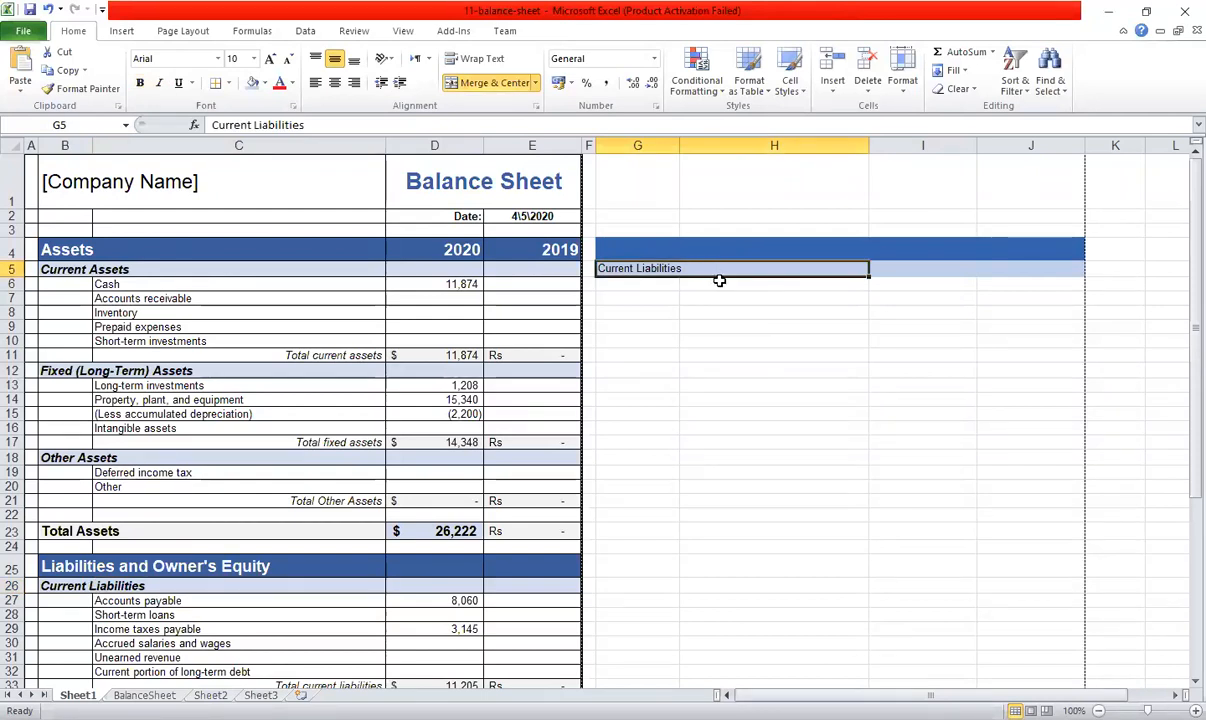
click(141, 87)
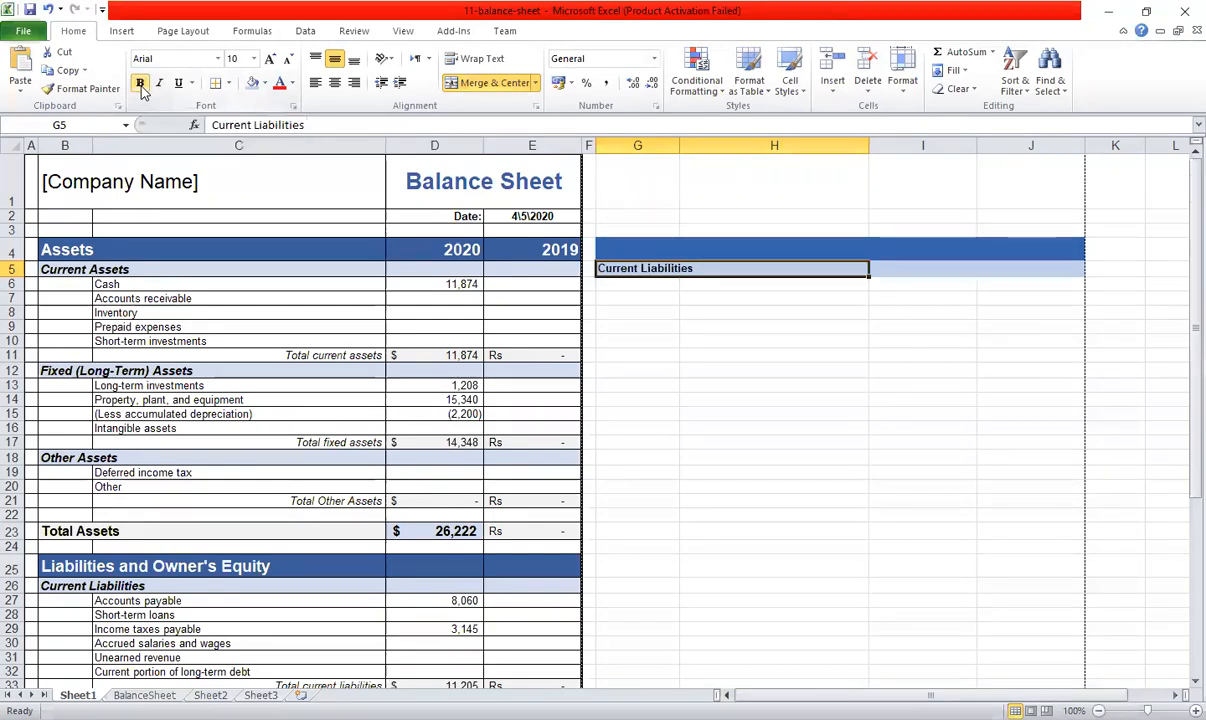
click(636, 299)
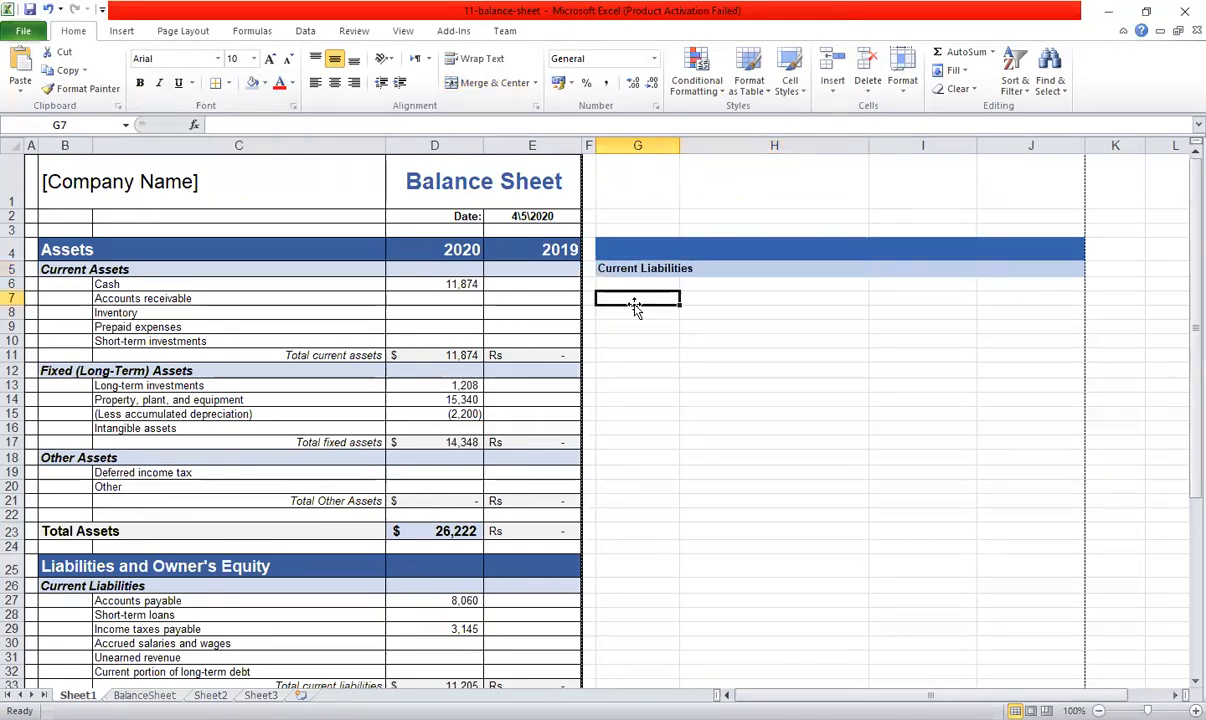
Enter the label Accounts payable in cell H6.
click(706, 287)
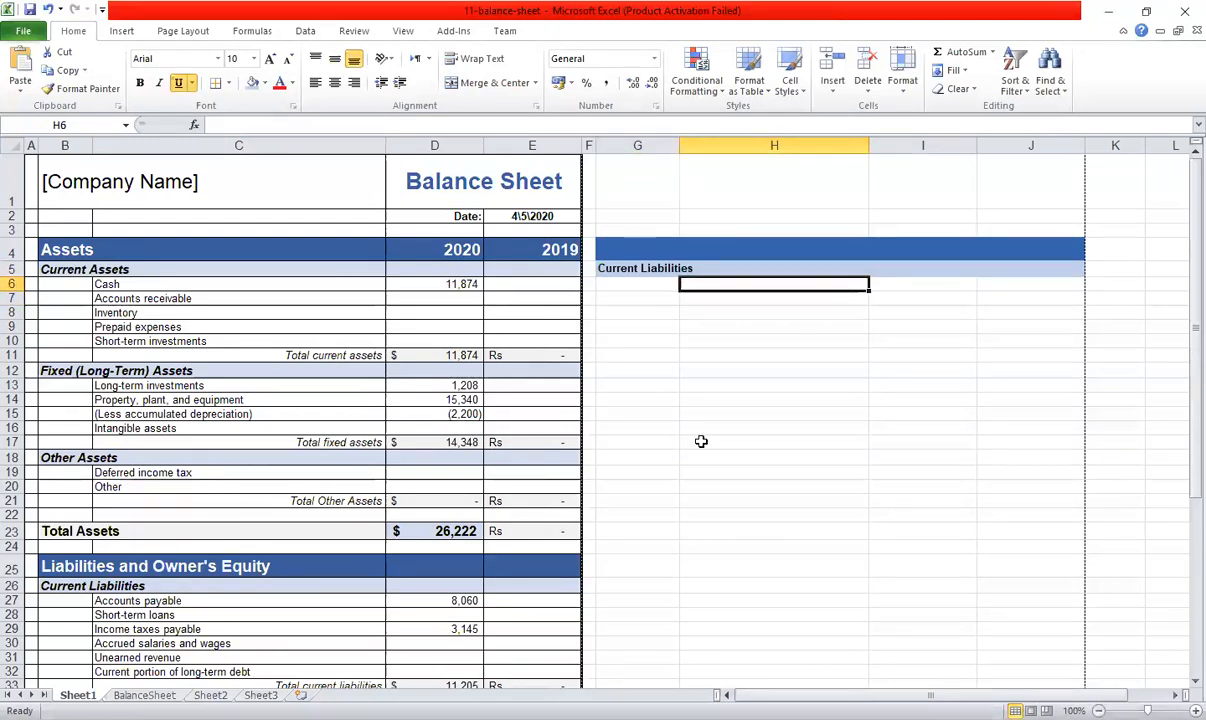
text(Acc)
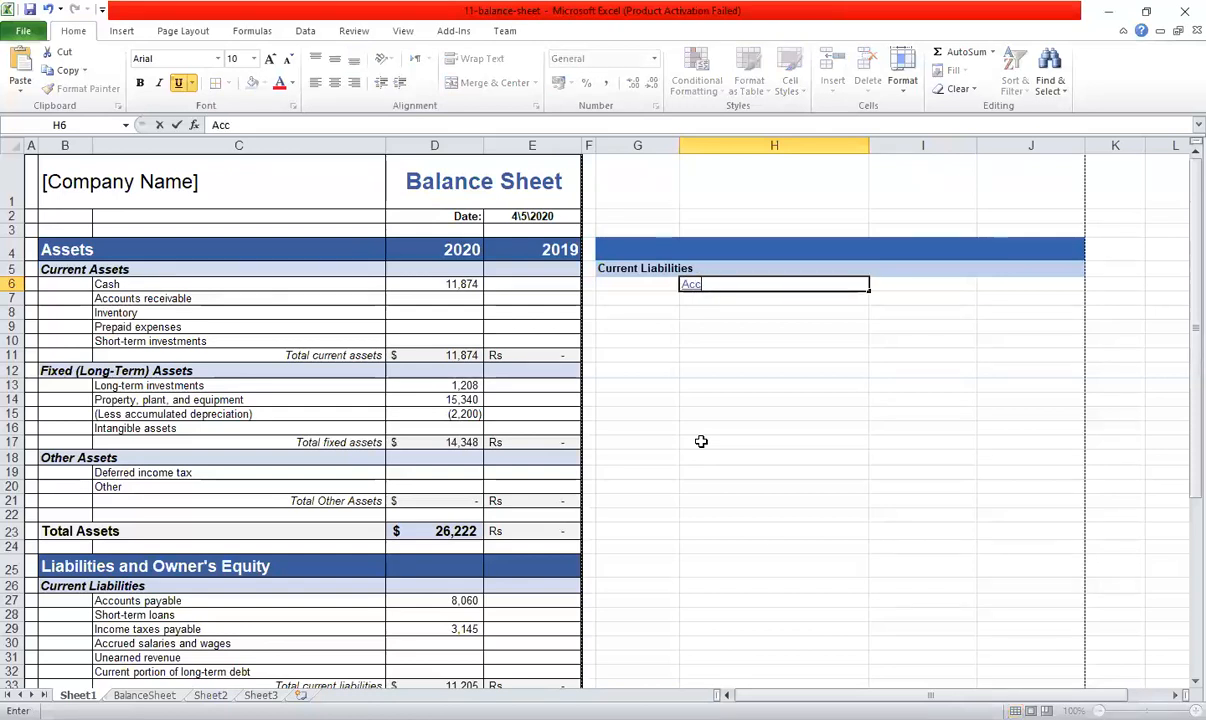
text(ounts payable)
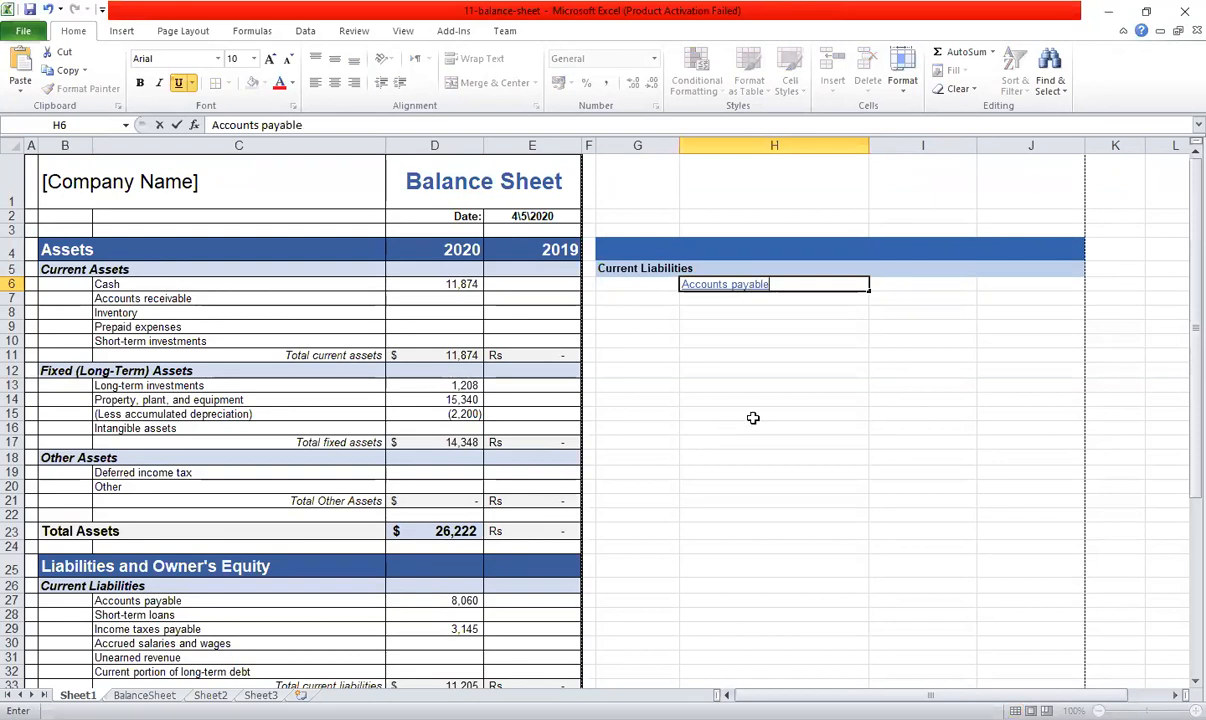
key(Tab)
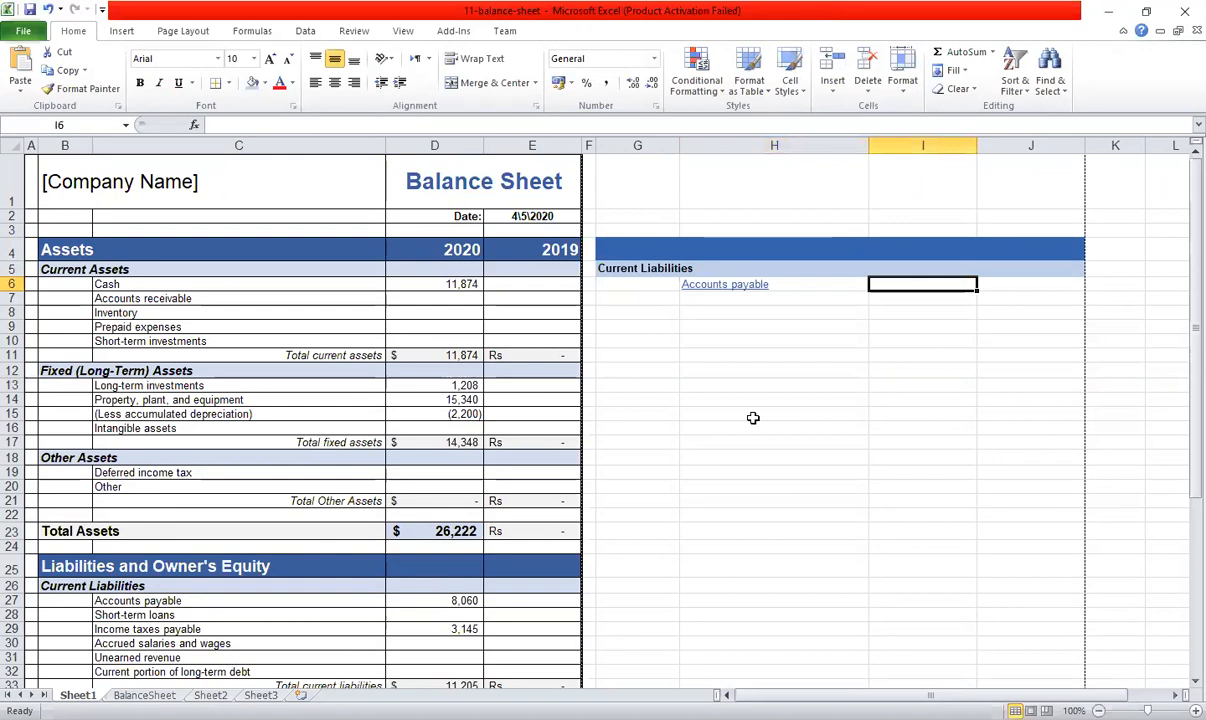
Enter the year 2020 in cell I4 of the blue header band, and select the existing 2020 heading in D4.
click(915, 254)
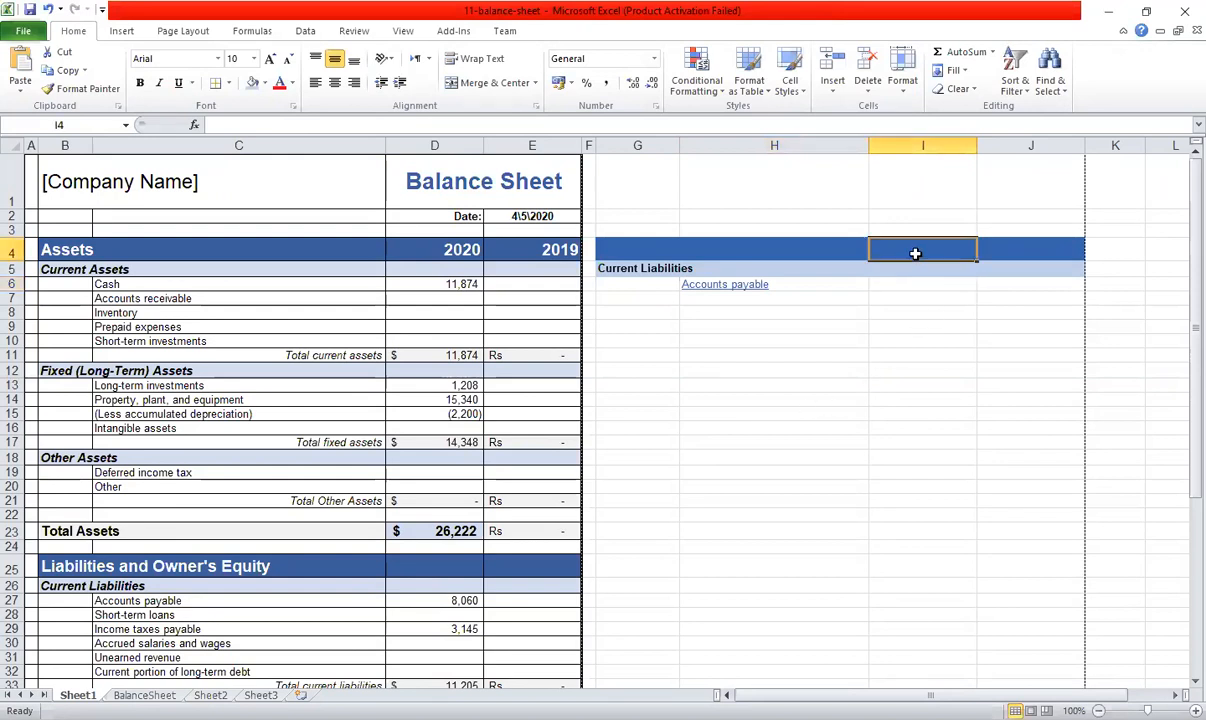
text(2020)
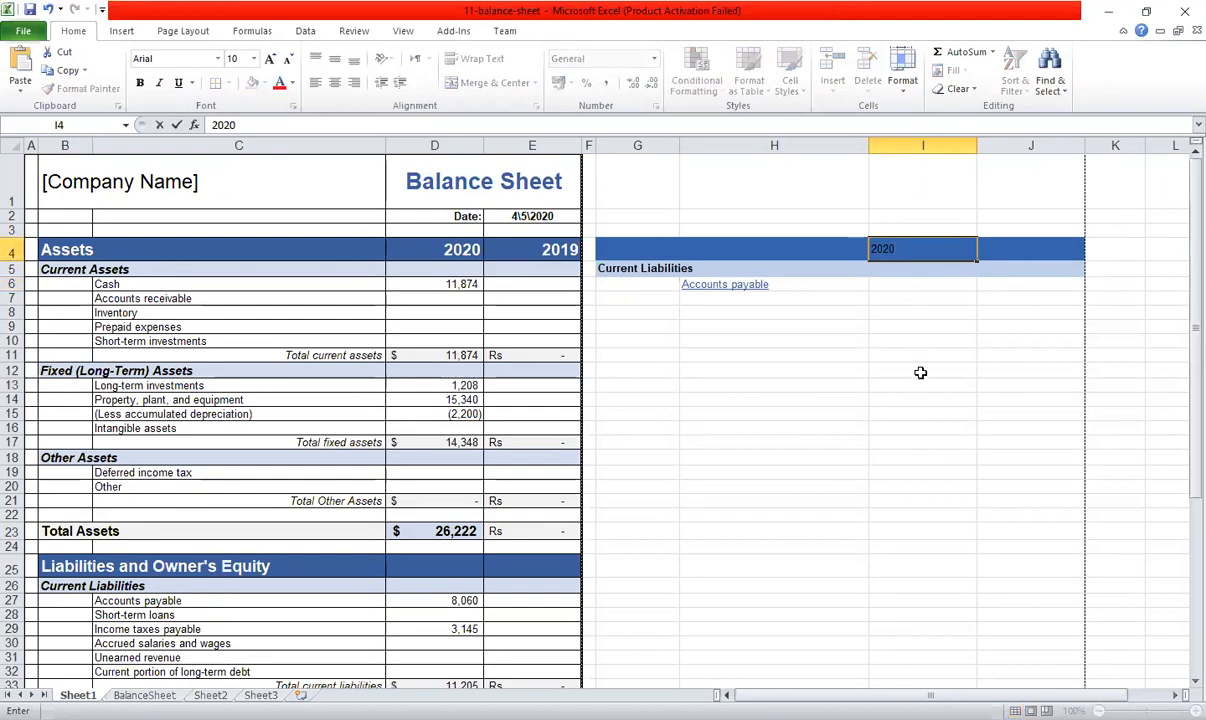
click(426, 237)
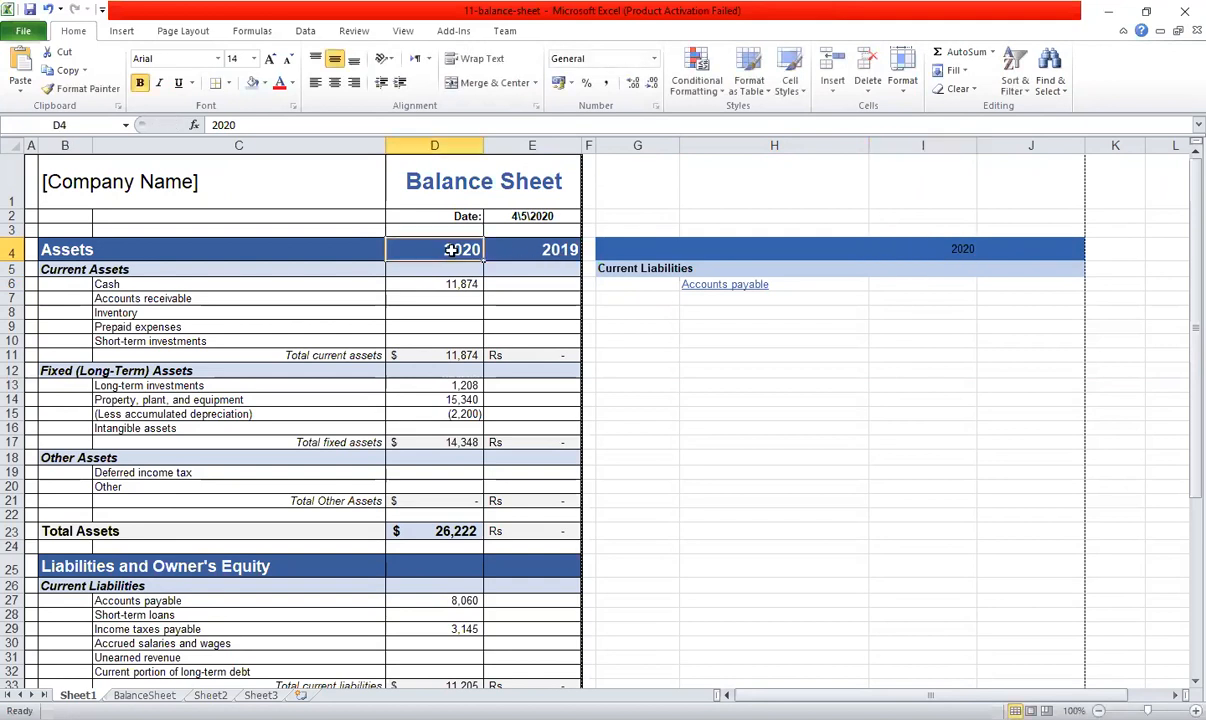
Format the 2020 heading in cell I4 with white font colour, size 14 and bold to match the Assets header.
click(920, 340)
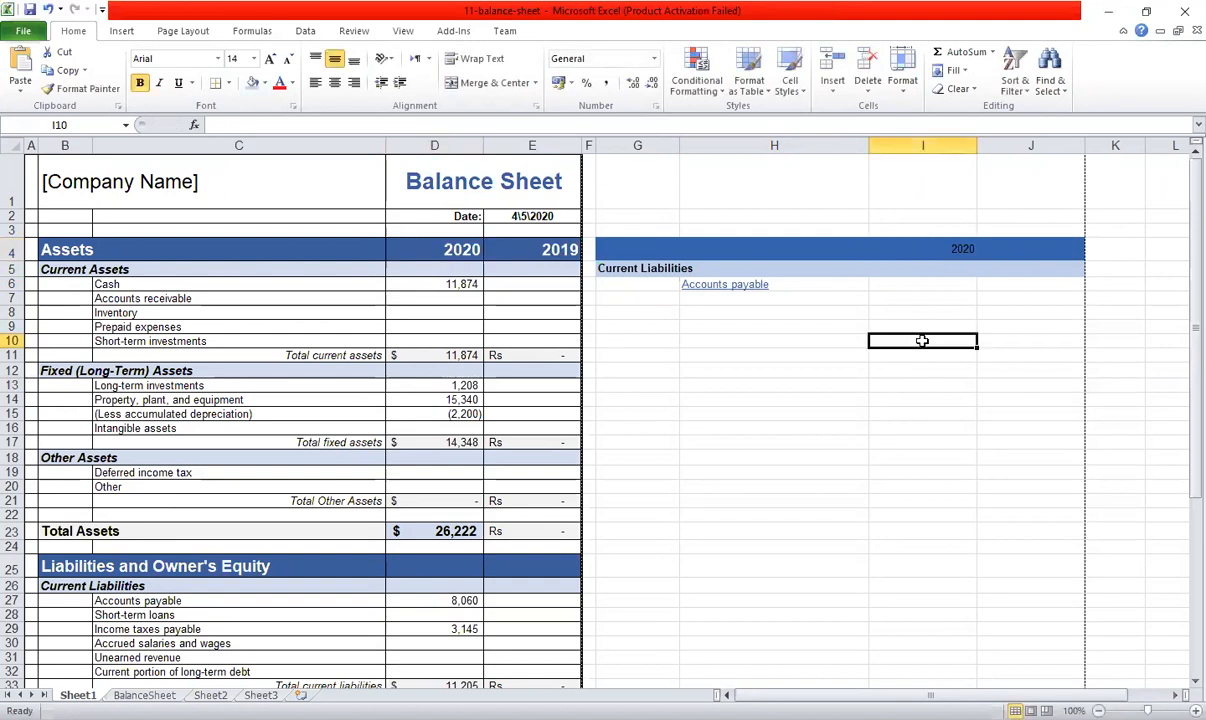
click(931, 248)
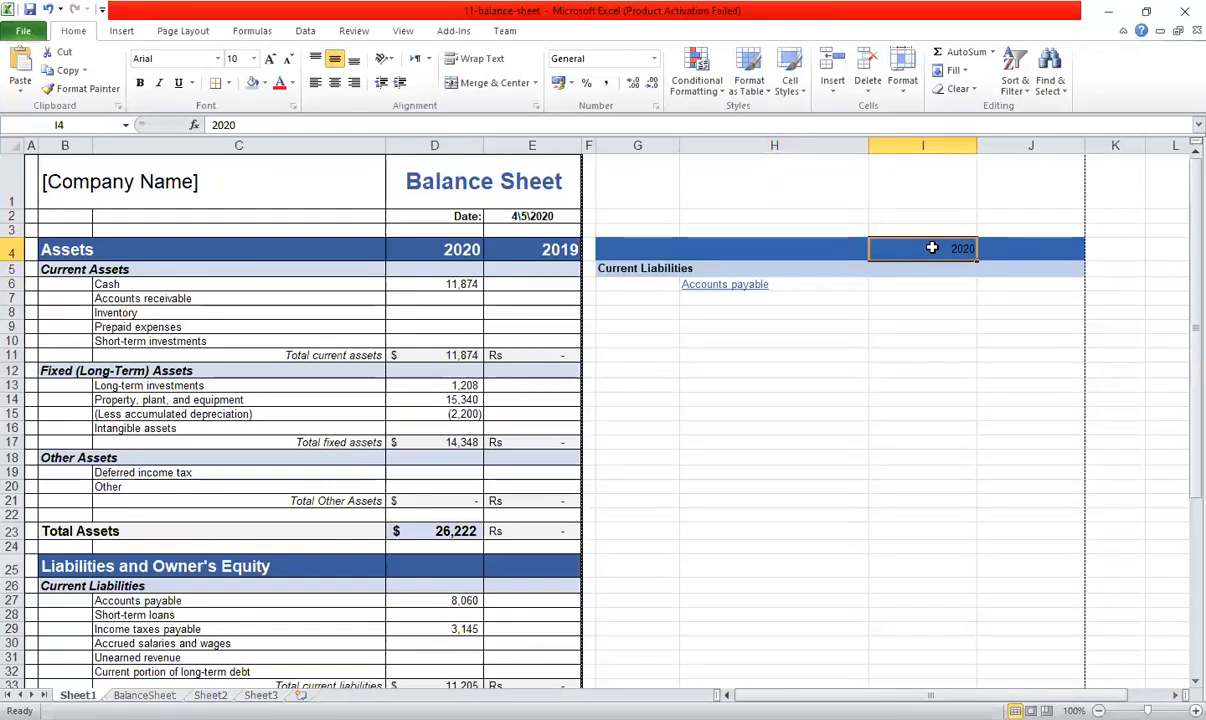
click(292, 84)
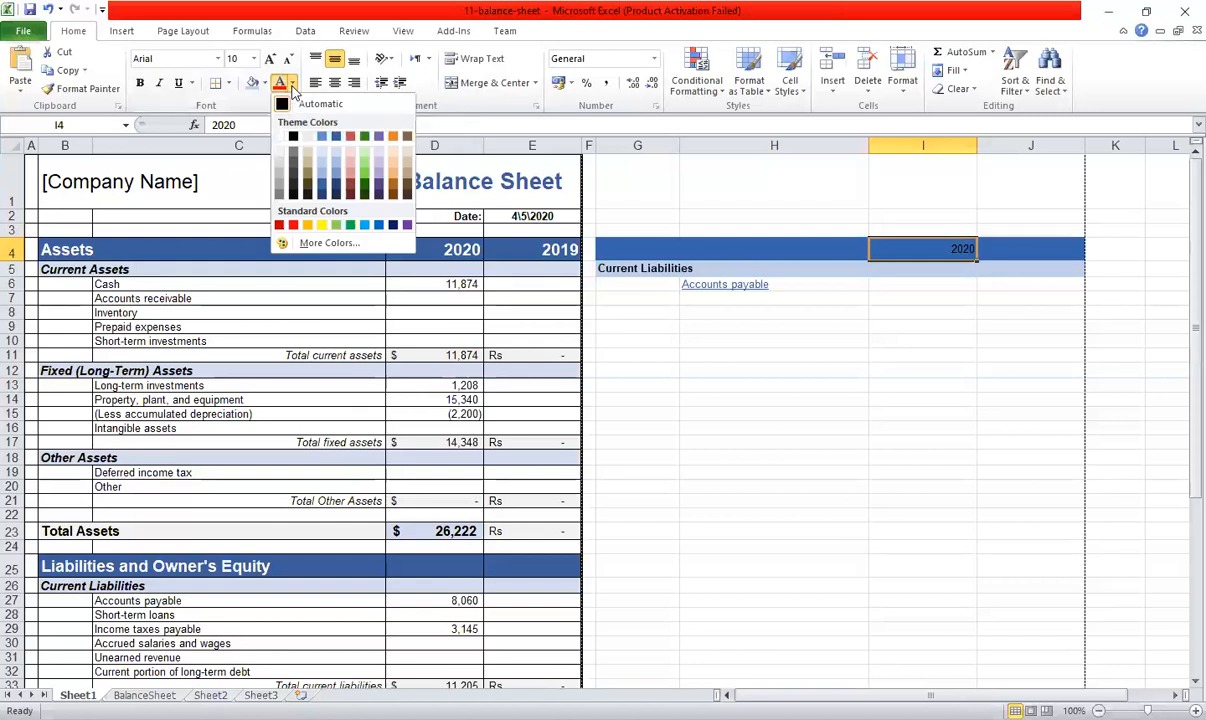
click(279, 136)
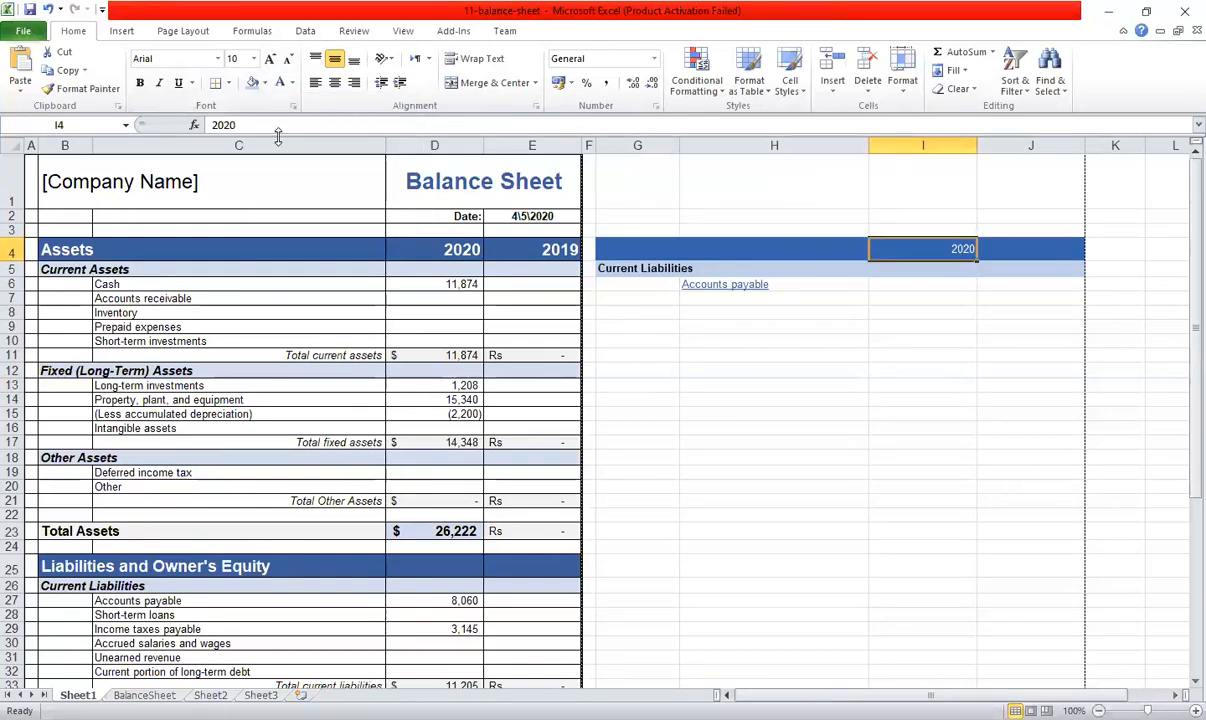
click(252, 59)
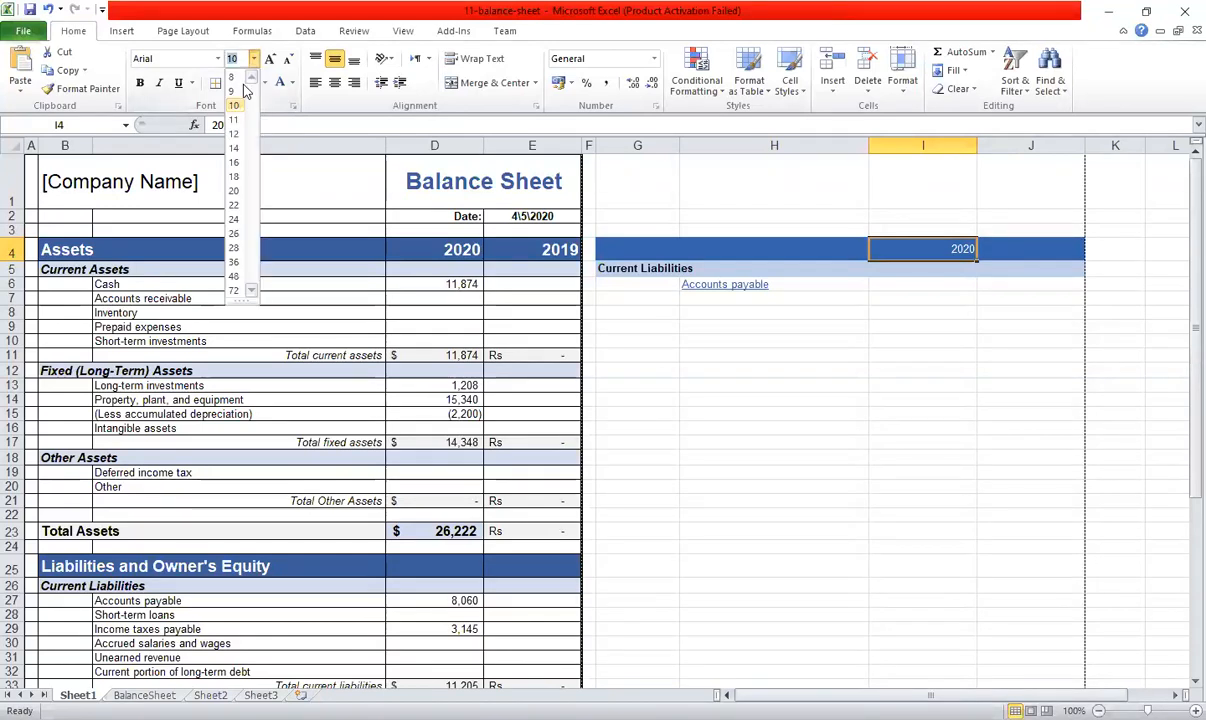
click(234, 148)
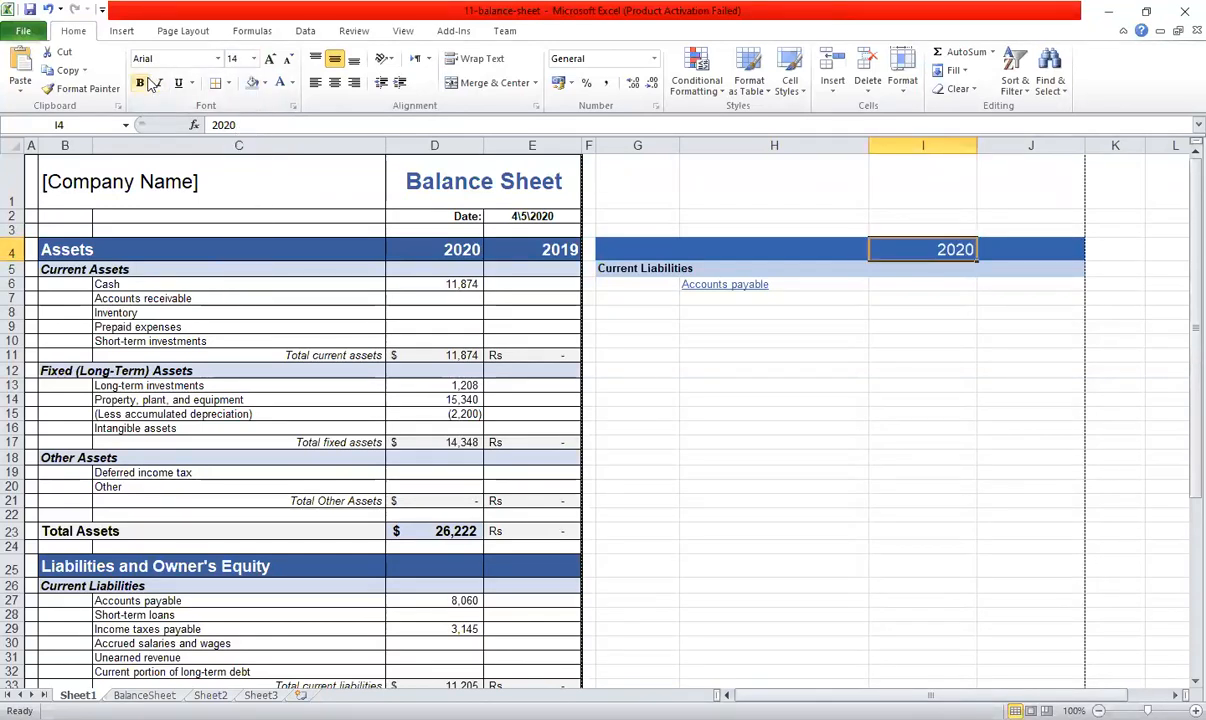
click(756, 341)
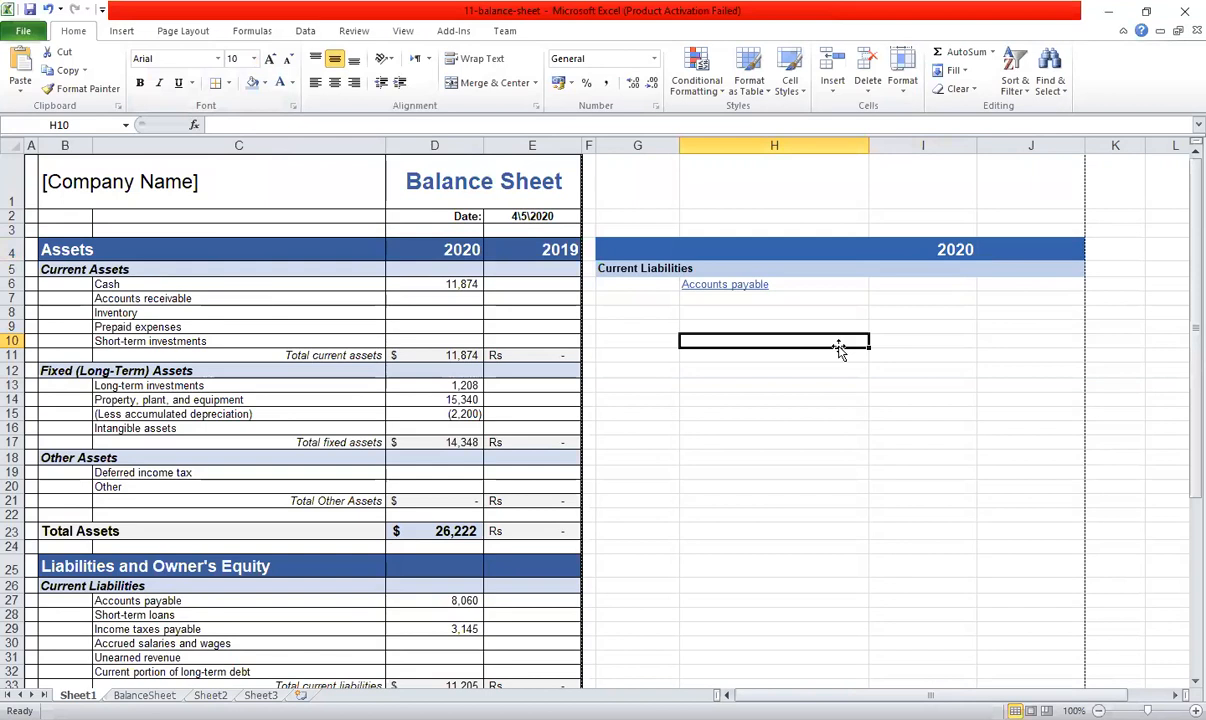
Remove the underline from the Accounts payable label in cell H6.
click(761, 285)
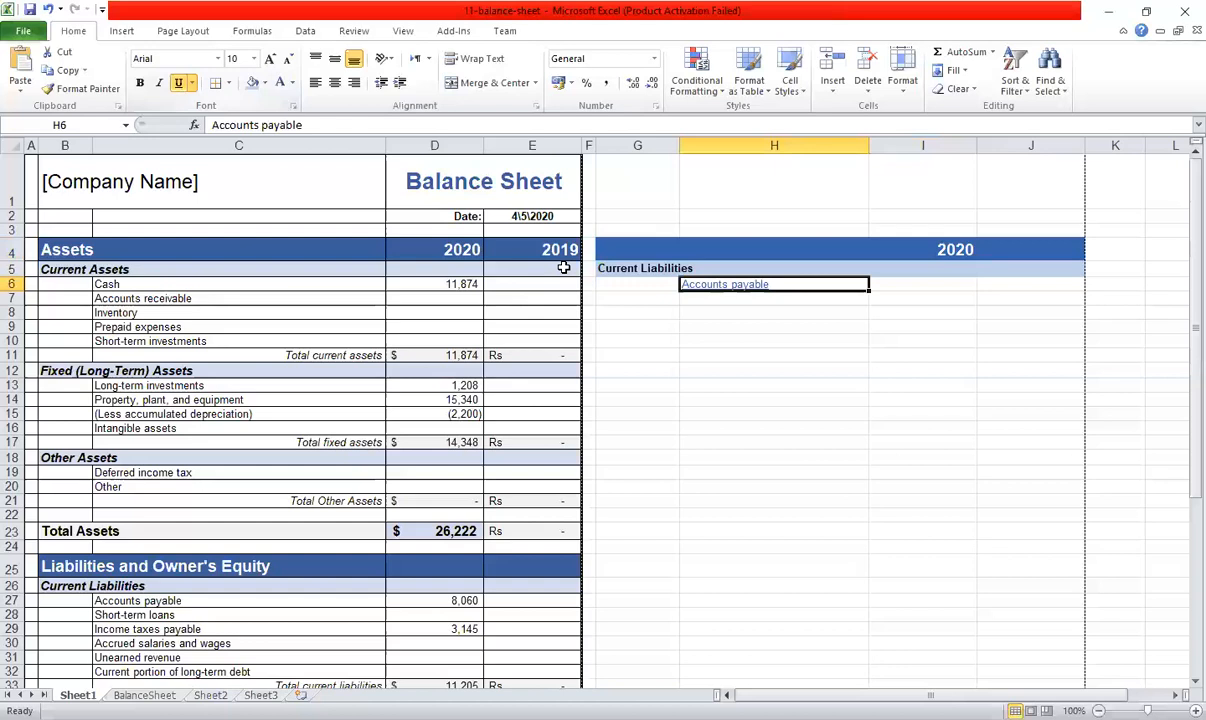
click(1030, 600)
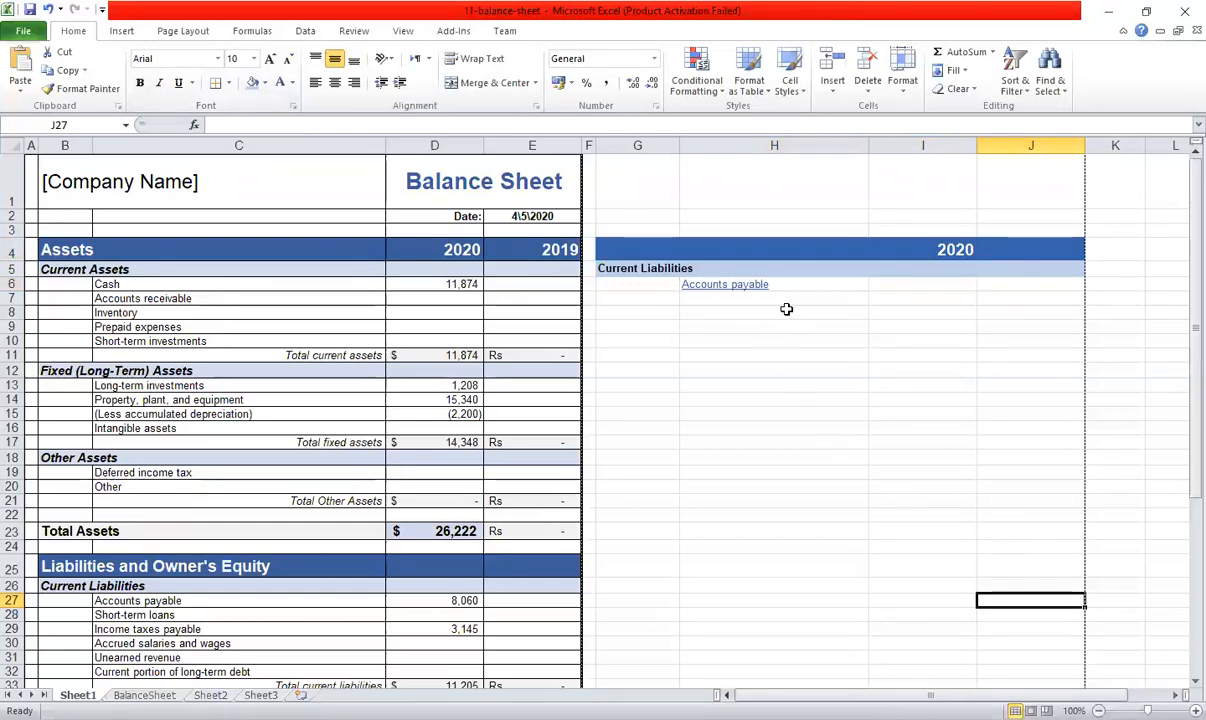
click(797, 286)
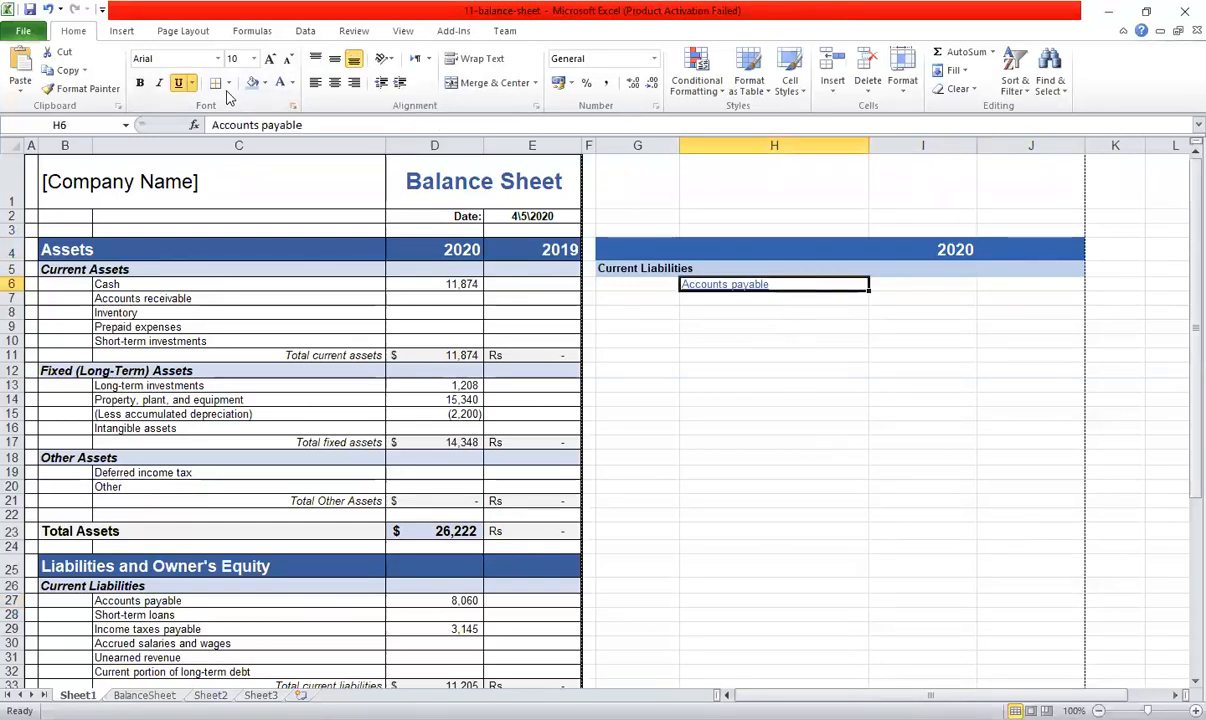
click(180, 85)
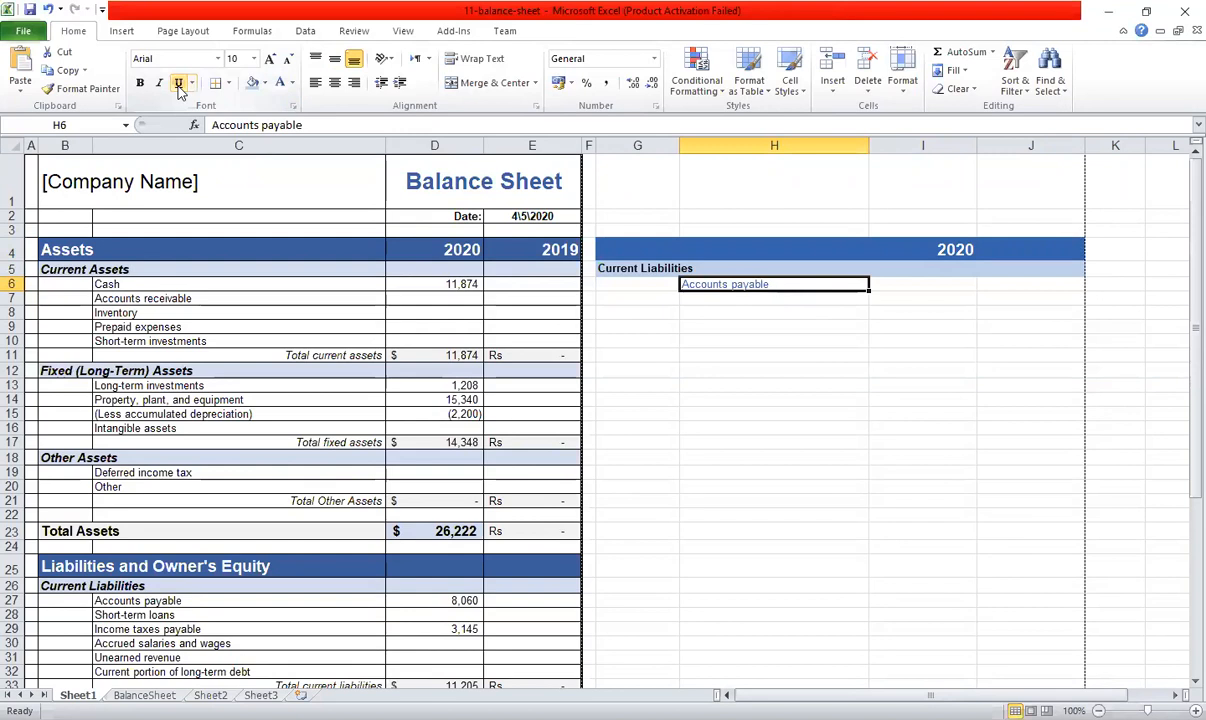
click(668, 356)
click(817, 362)
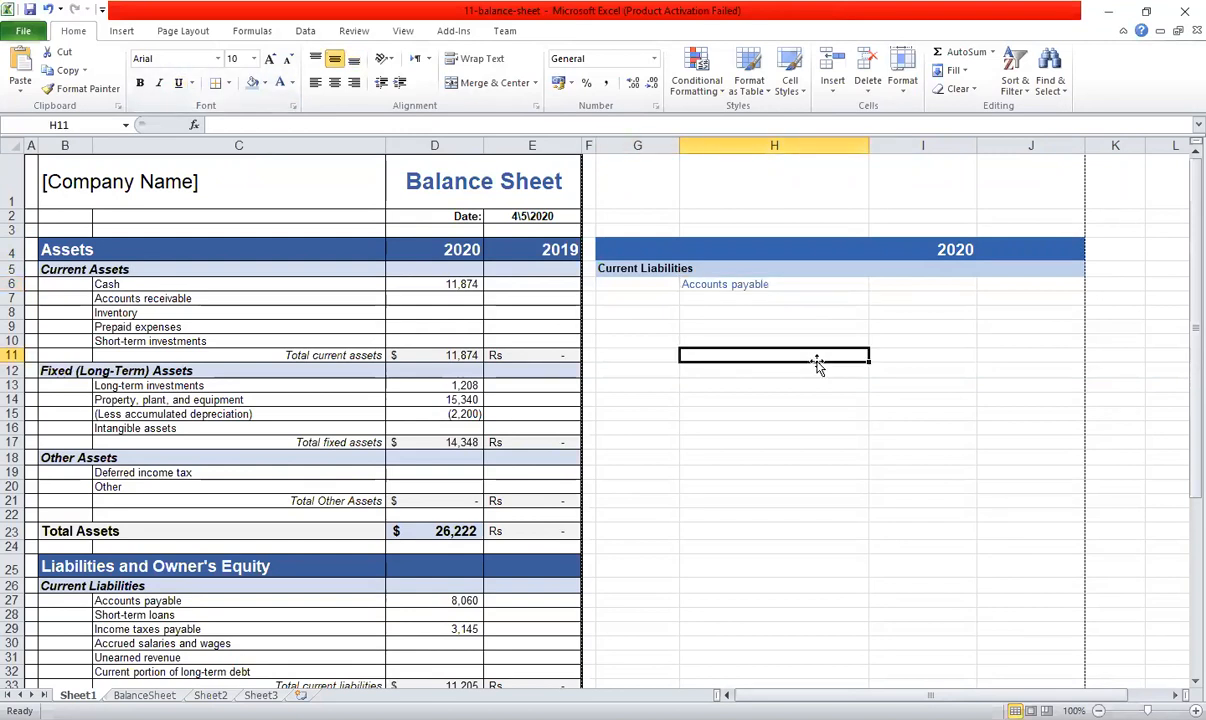
Copy the current liabilities labels and amounts from C27:D32 and paste them starting at cell H6.
scroll(817, 362, down, 1)
drag(148, 517, 421, 597)
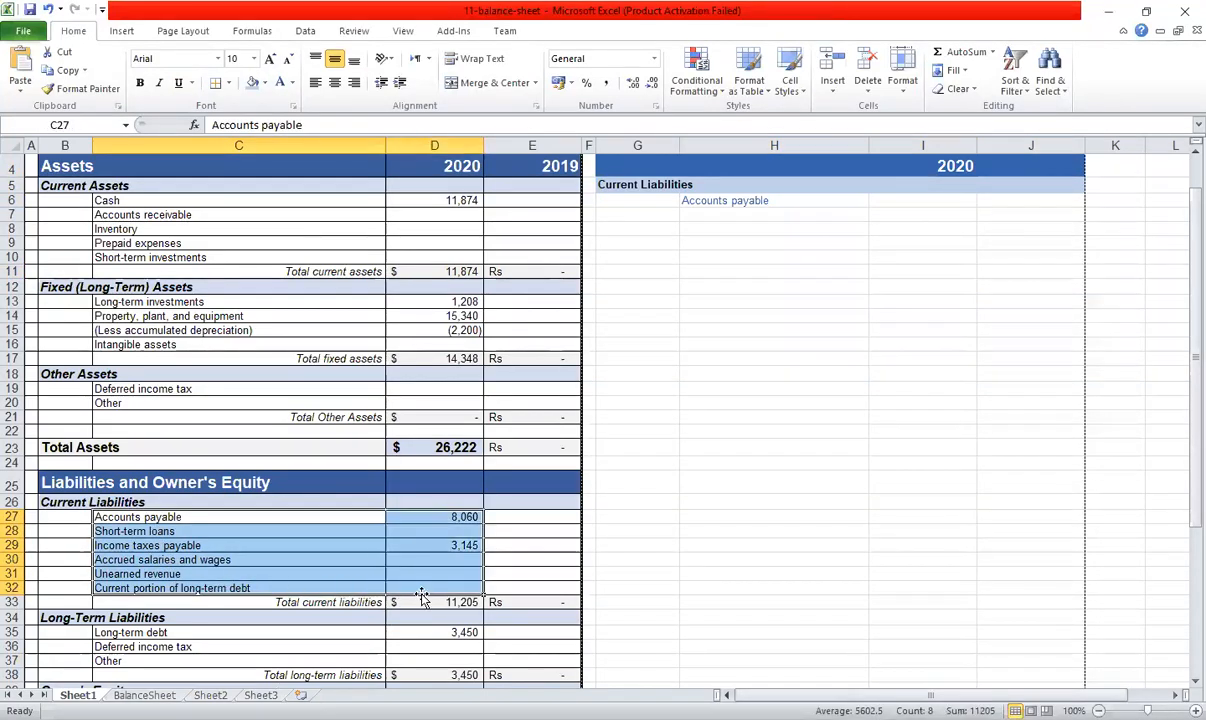
key(ctrl+c)
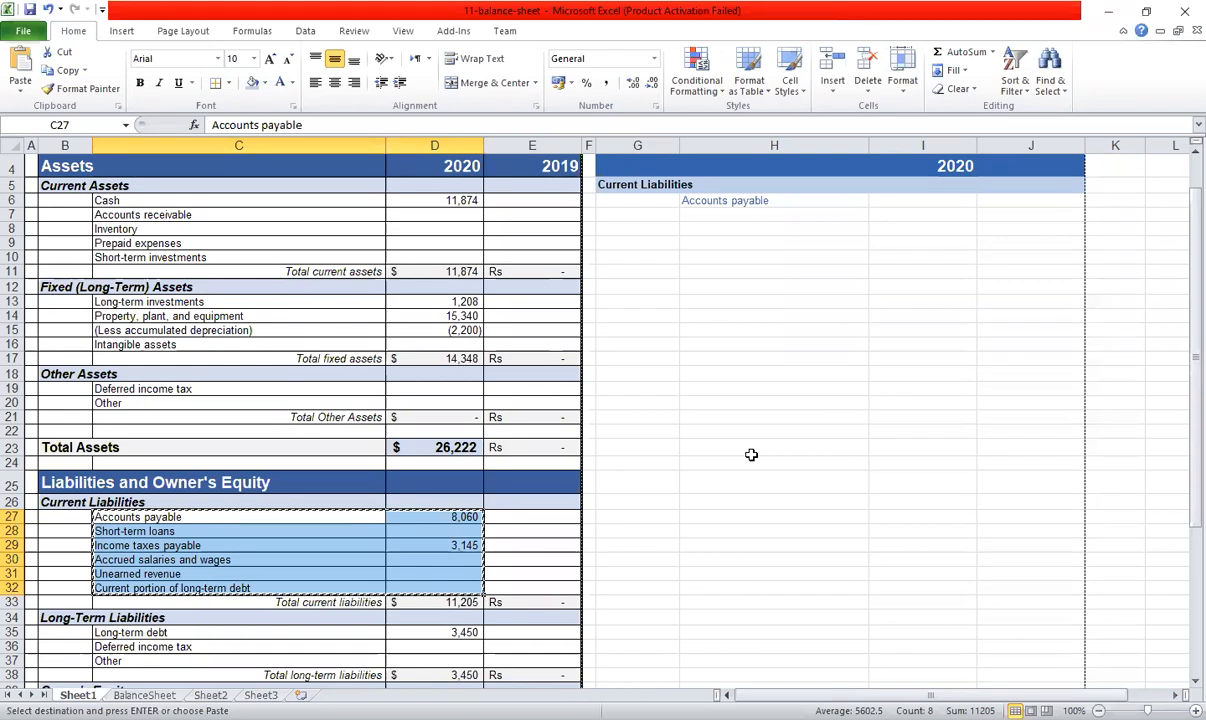
scroll(751, 454, up, 1)
click(735, 284)
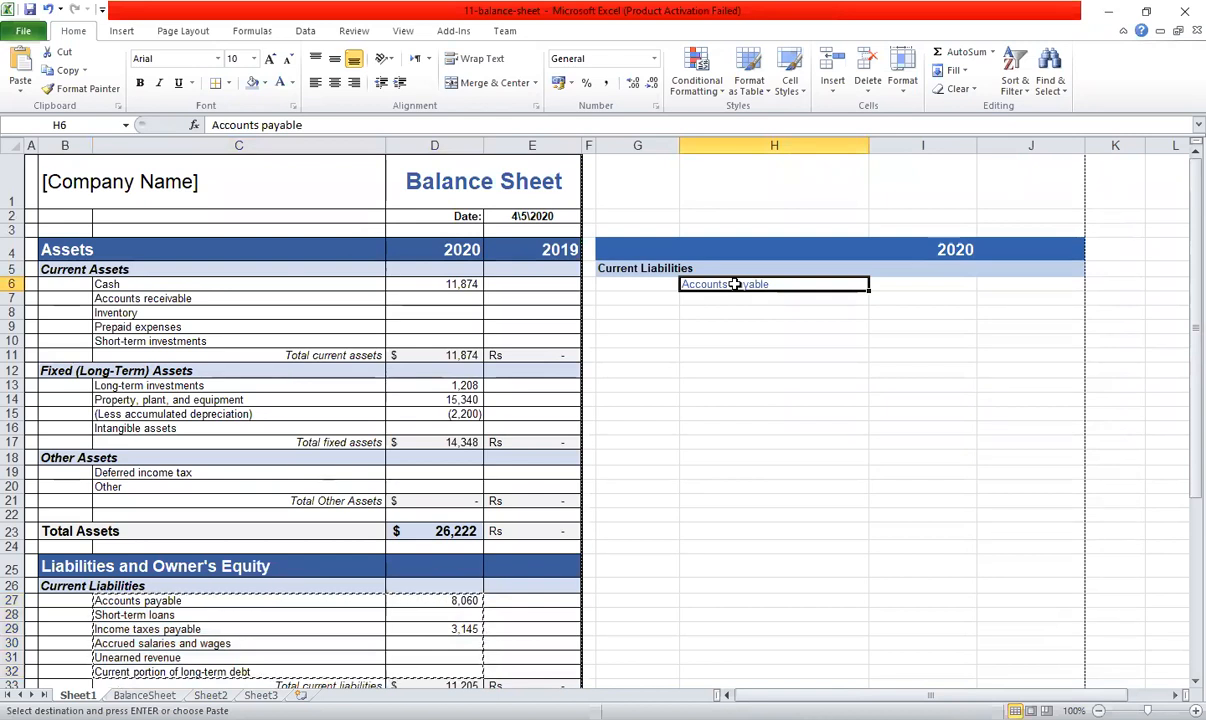
key(ctrl+v)
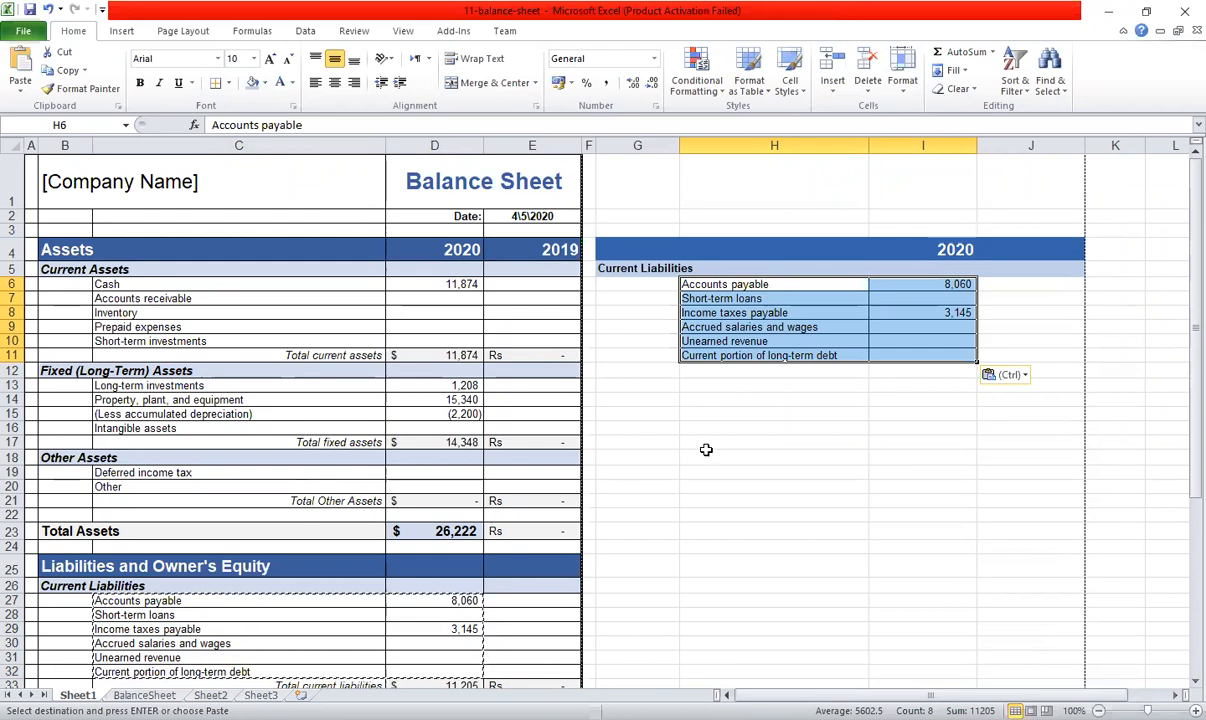
scroll(465, 395, down, 4)
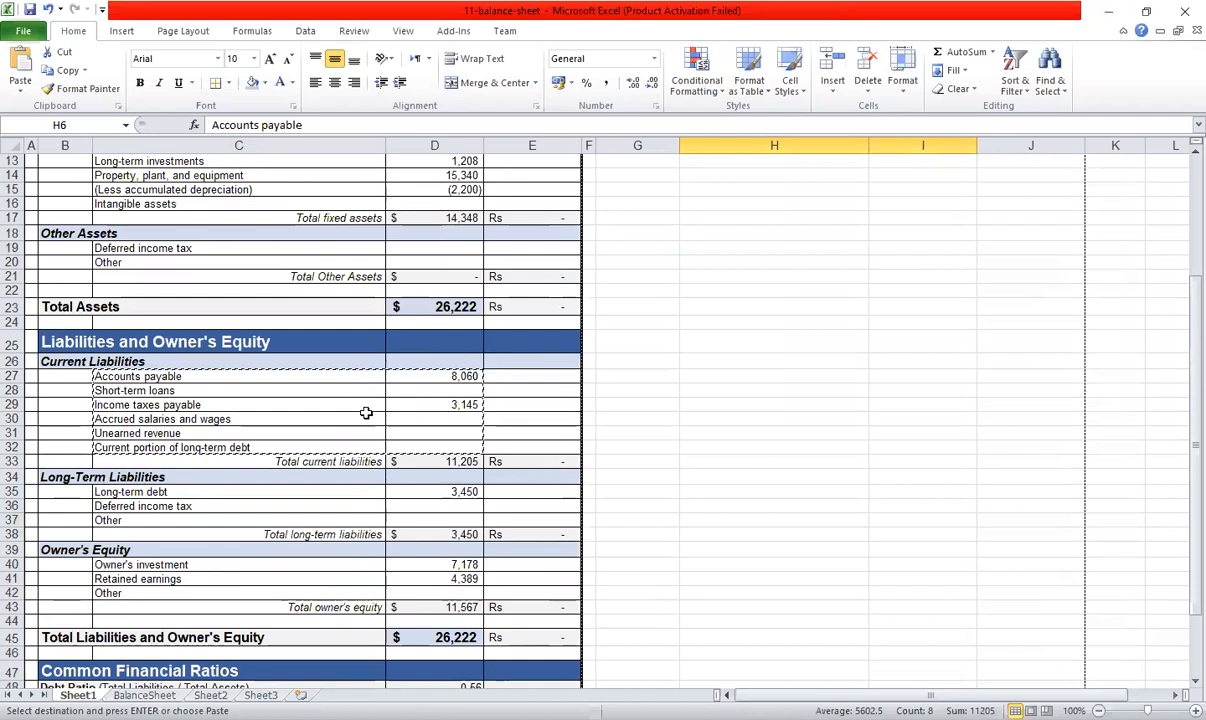
key(ctrl+v)
scroll(628, 432, up, 4)
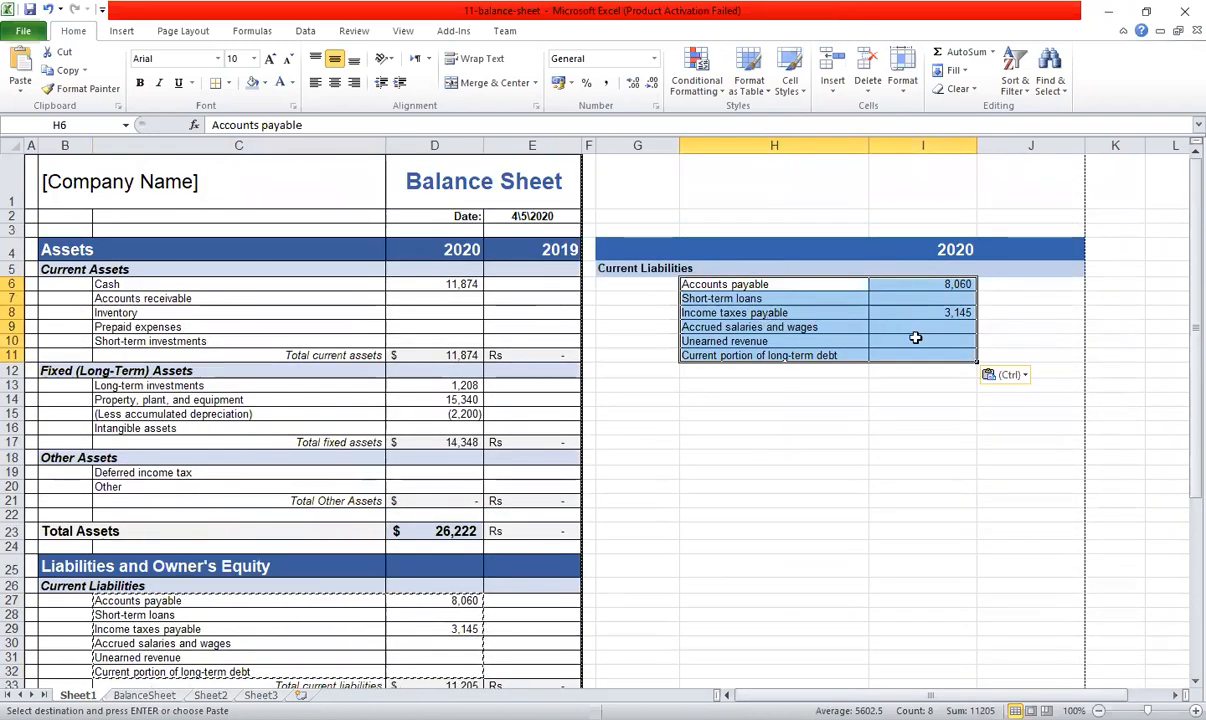
click(916, 398)
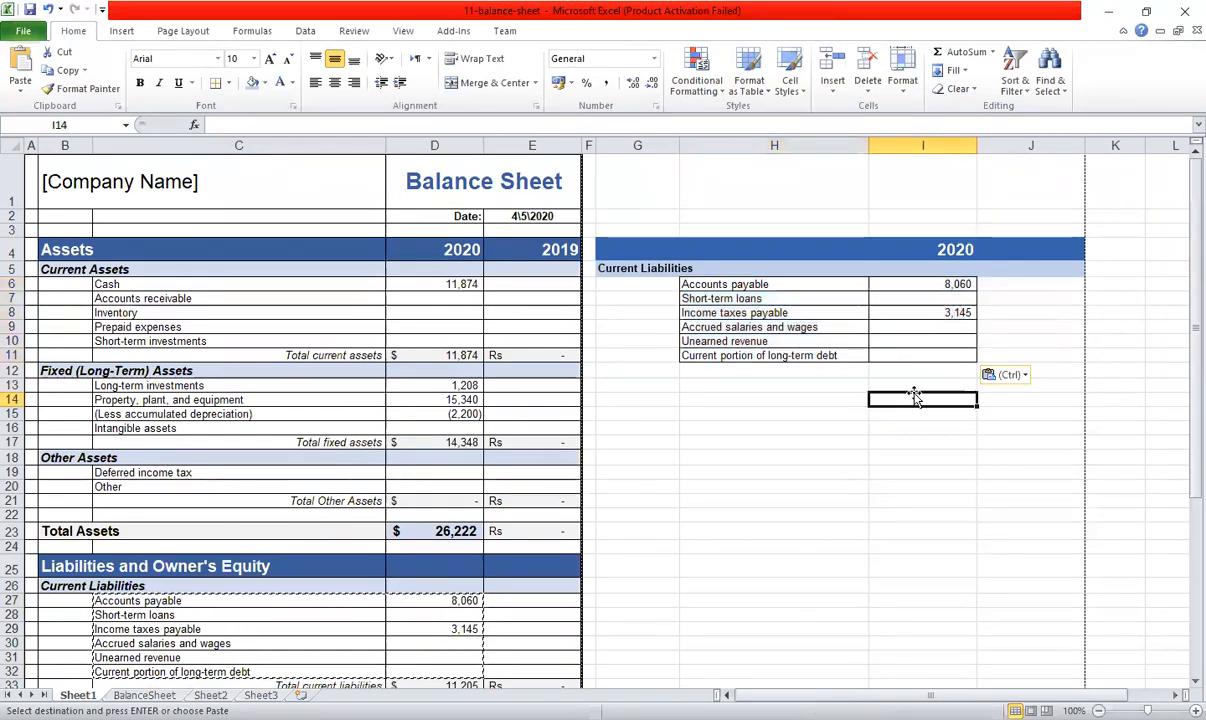
click(782, 284)
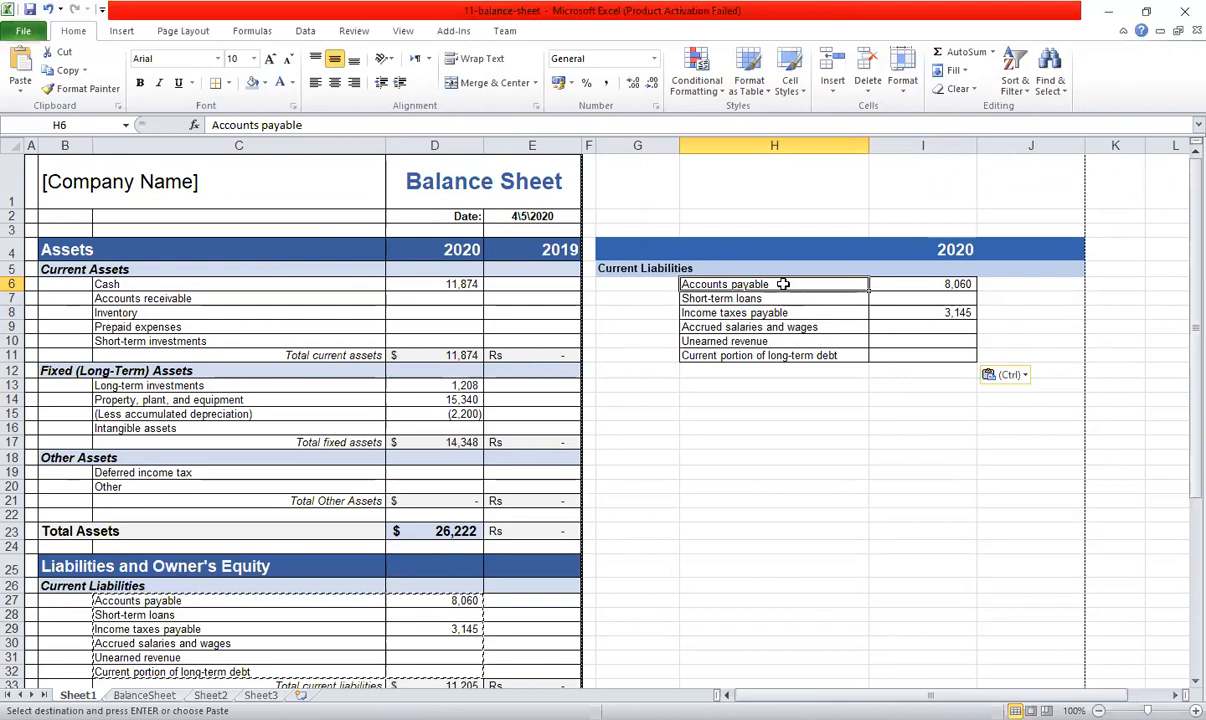
scroll(783, 284, down, 3)
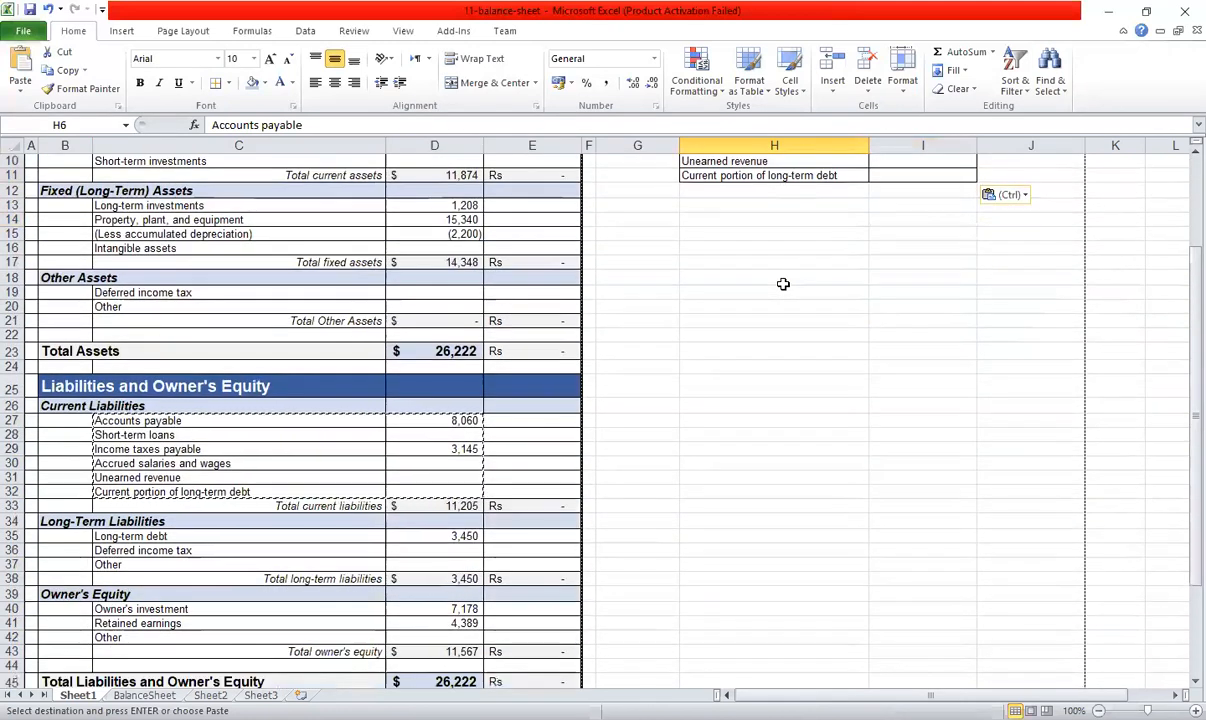
scroll(783, 284, up, 2)
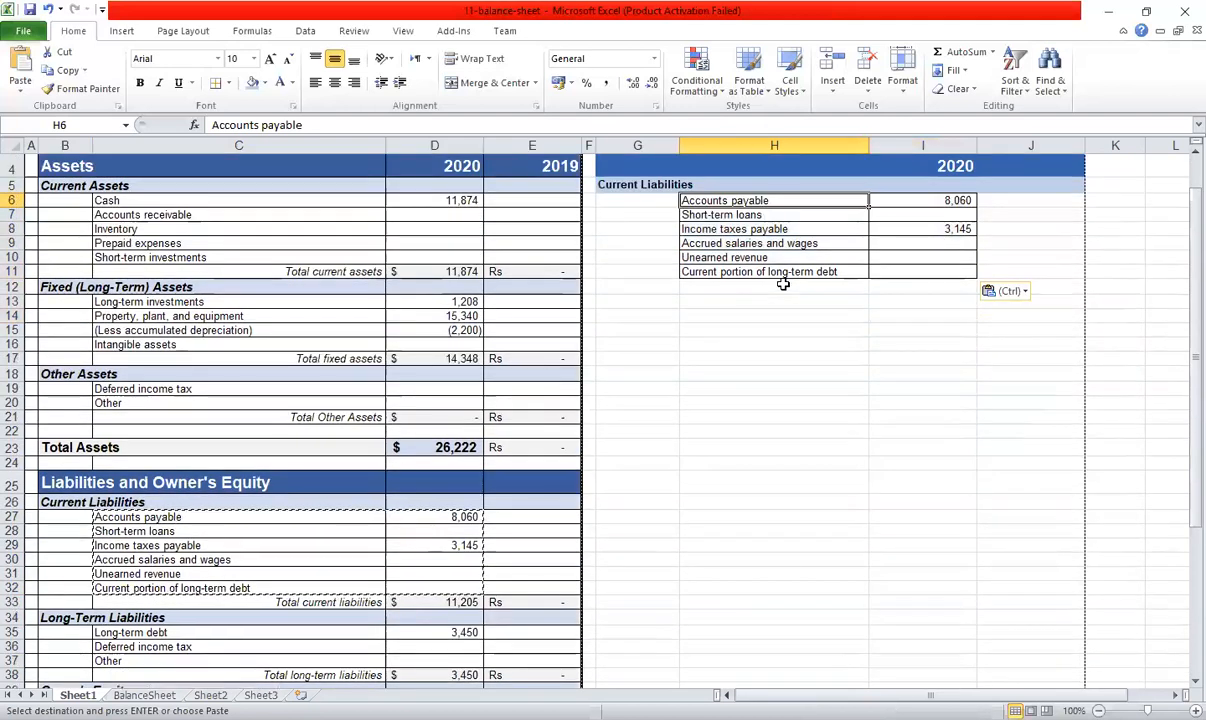
Enter the label Total Current Liabilities in cell H12 below the copied items and right-align it.
click(749, 290)
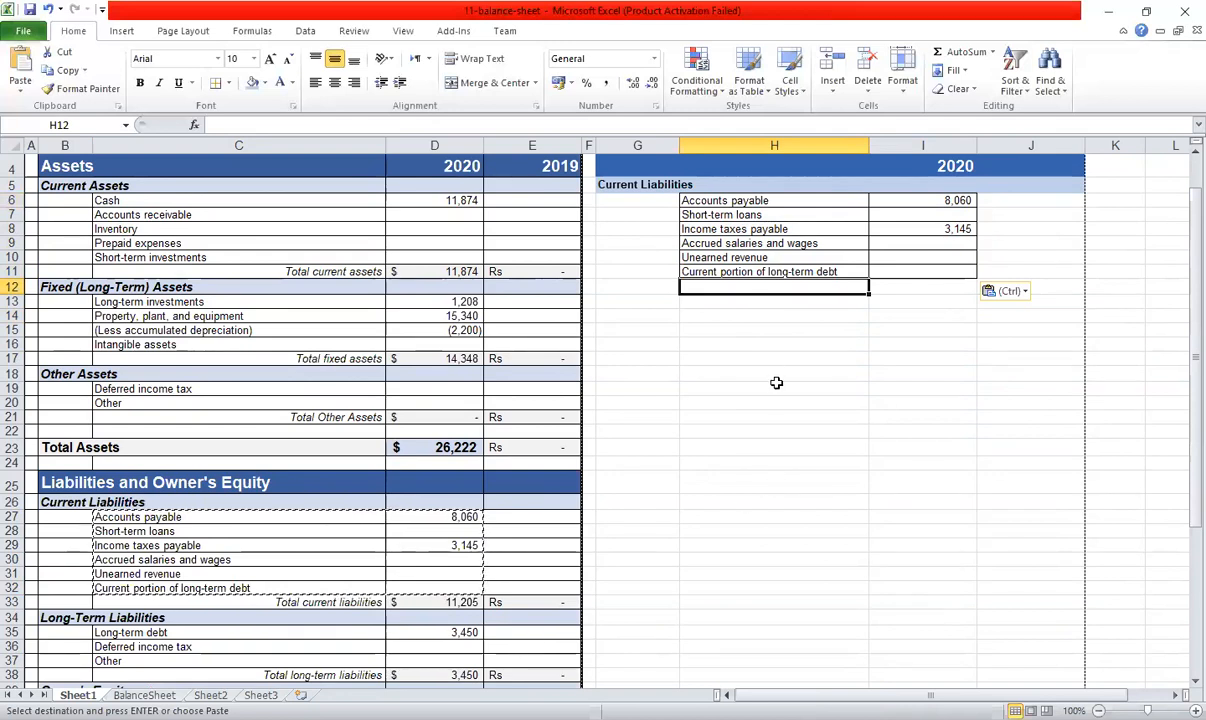
scroll(776, 383, down, 1)
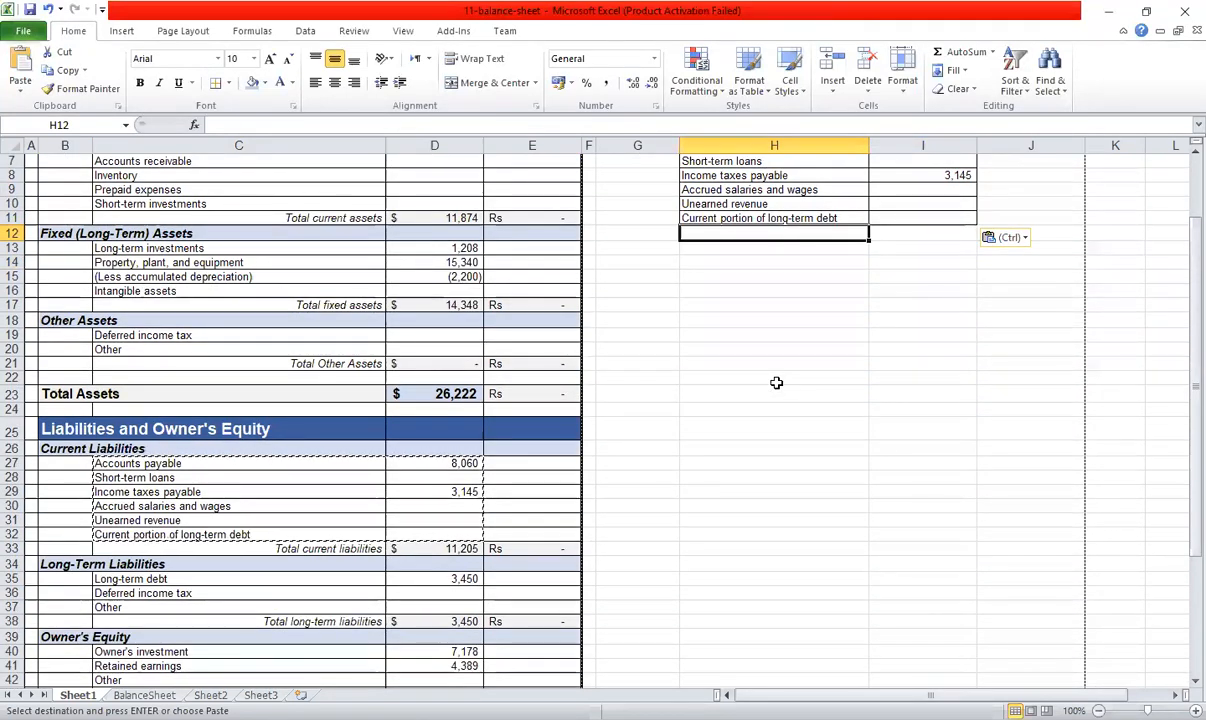
scroll(852, 221, up, 1)
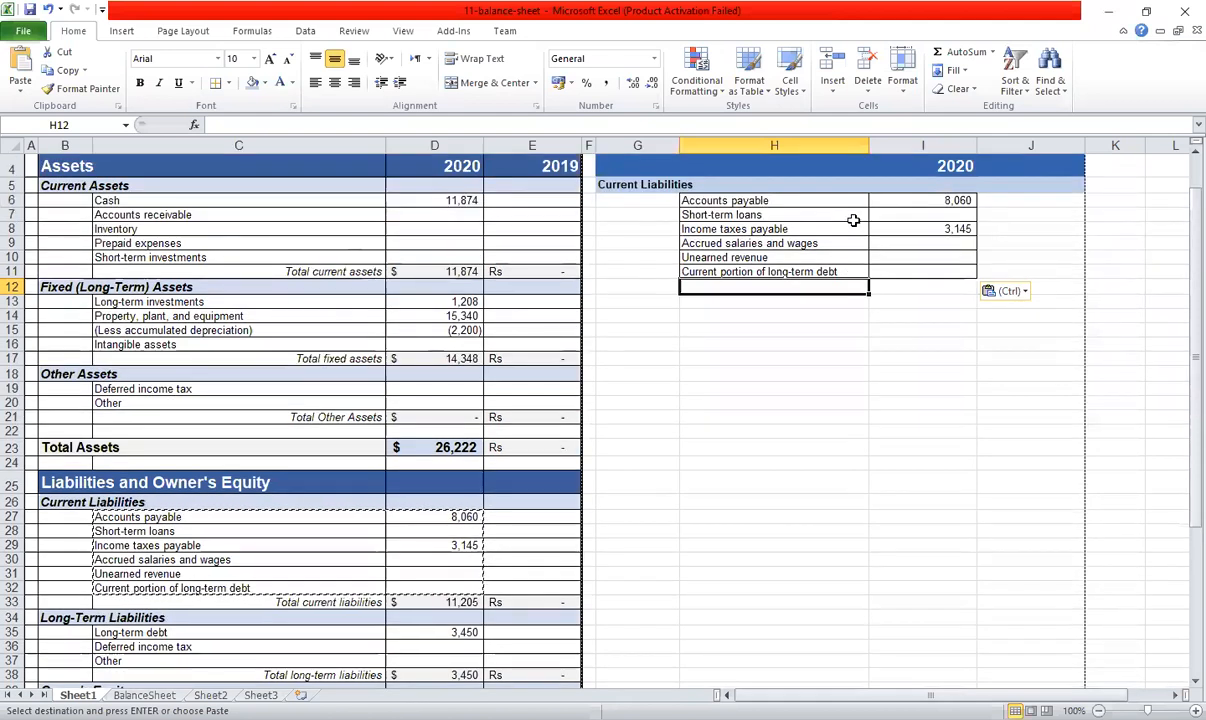
text(Total Cu)
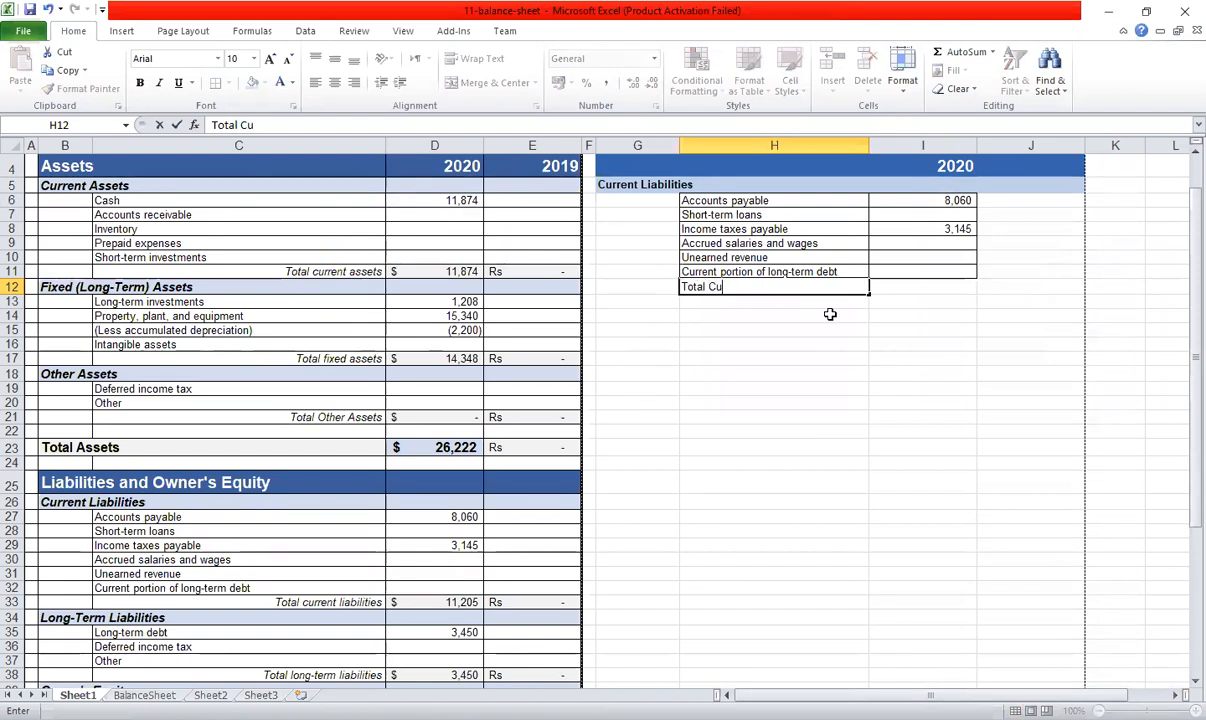
text(rrent Liabi)
key(BackSpace)
key(BackSpace)
text(iabilite)
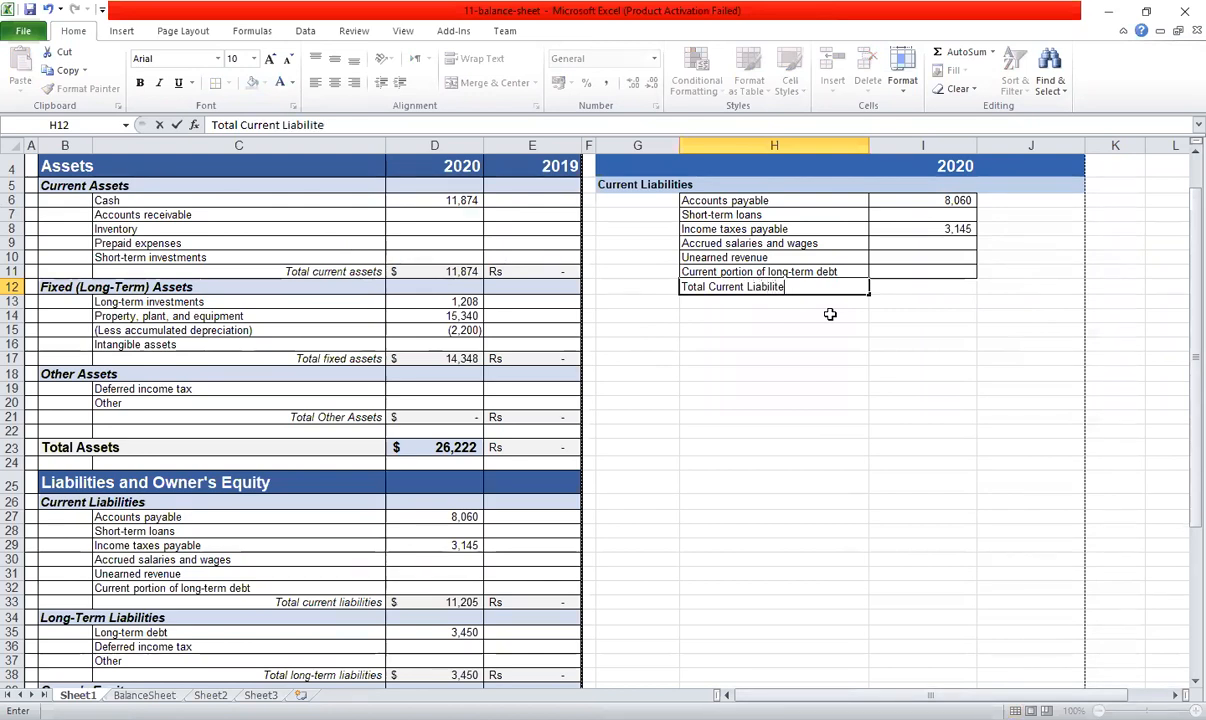
text(ies)
click(830, 314)
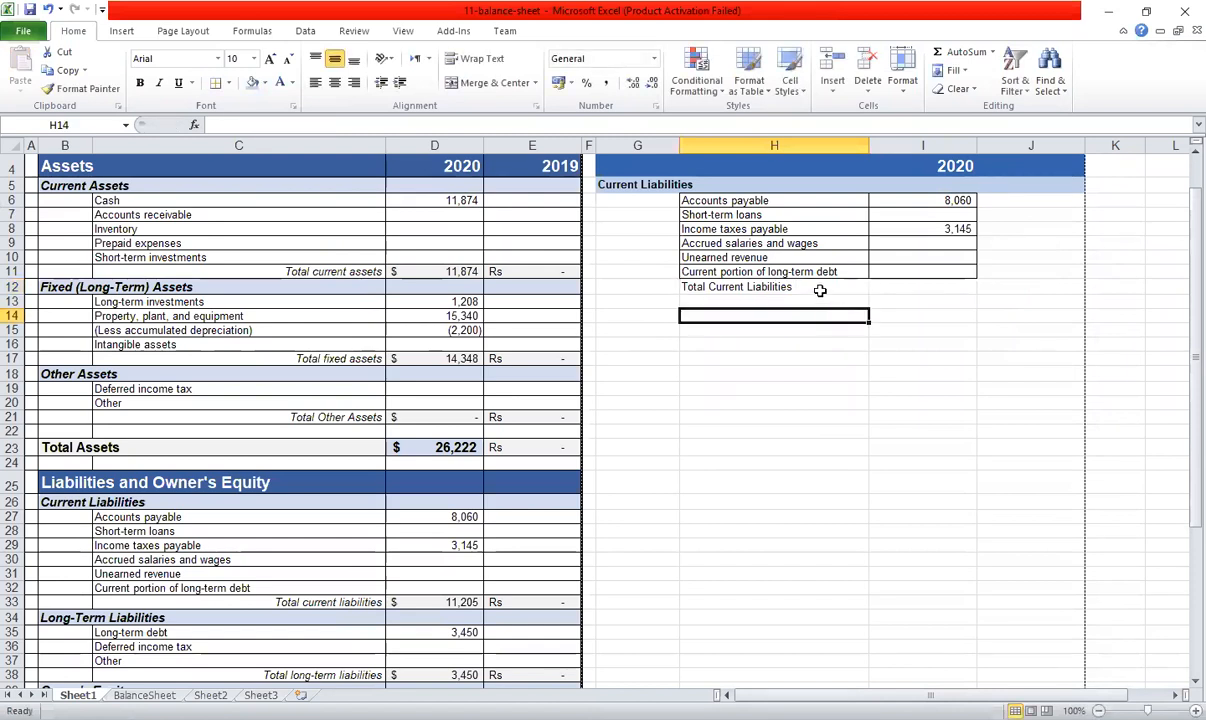
click(817, 289)
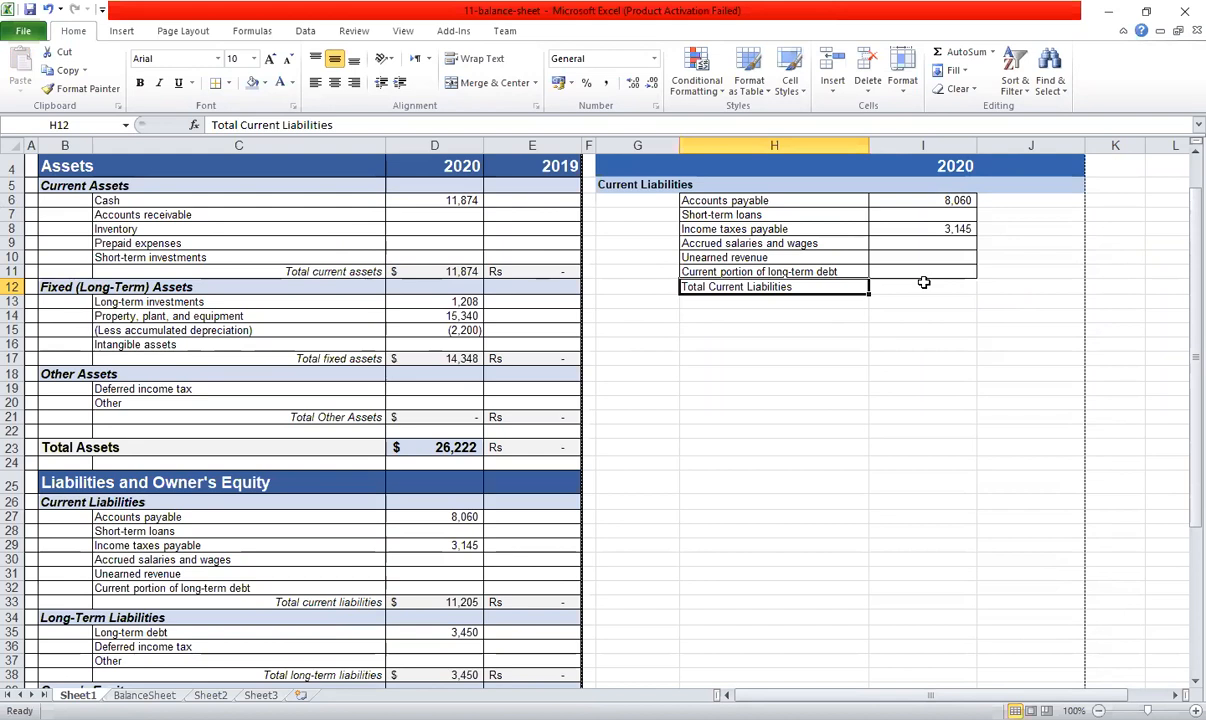
click(356, 83)
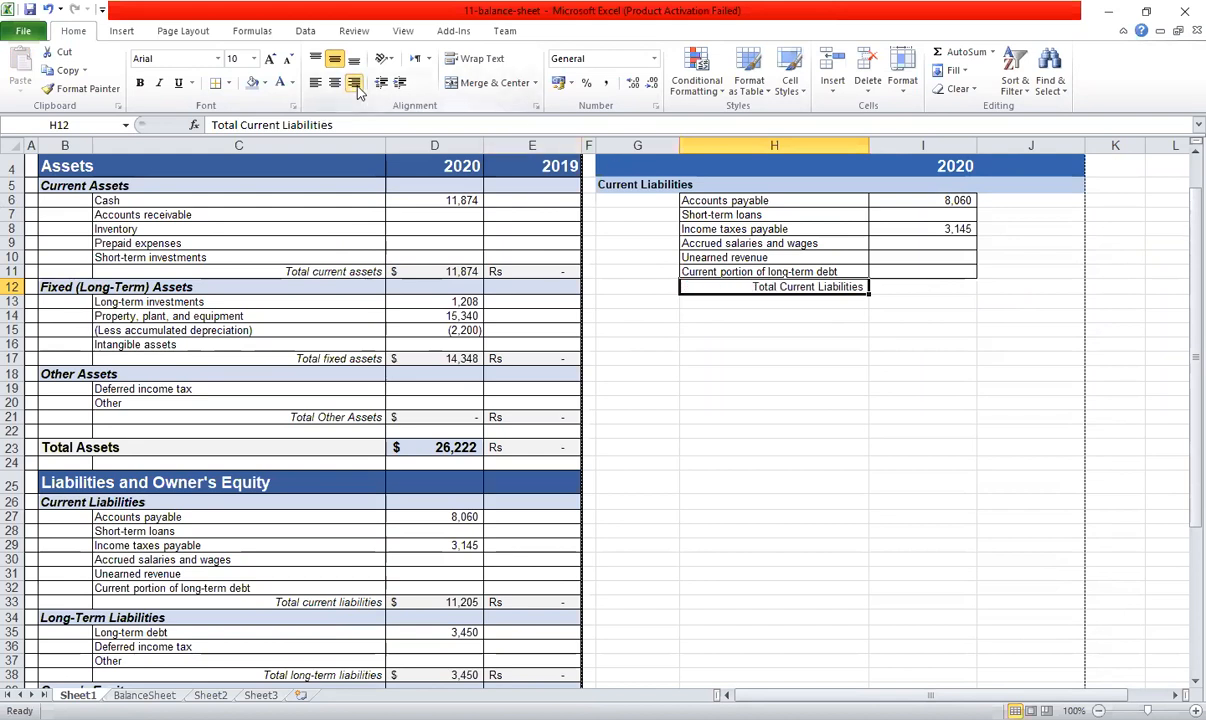
Start a formula in cell I12, beside the Total Current Liabilities label.
click(767, 342)
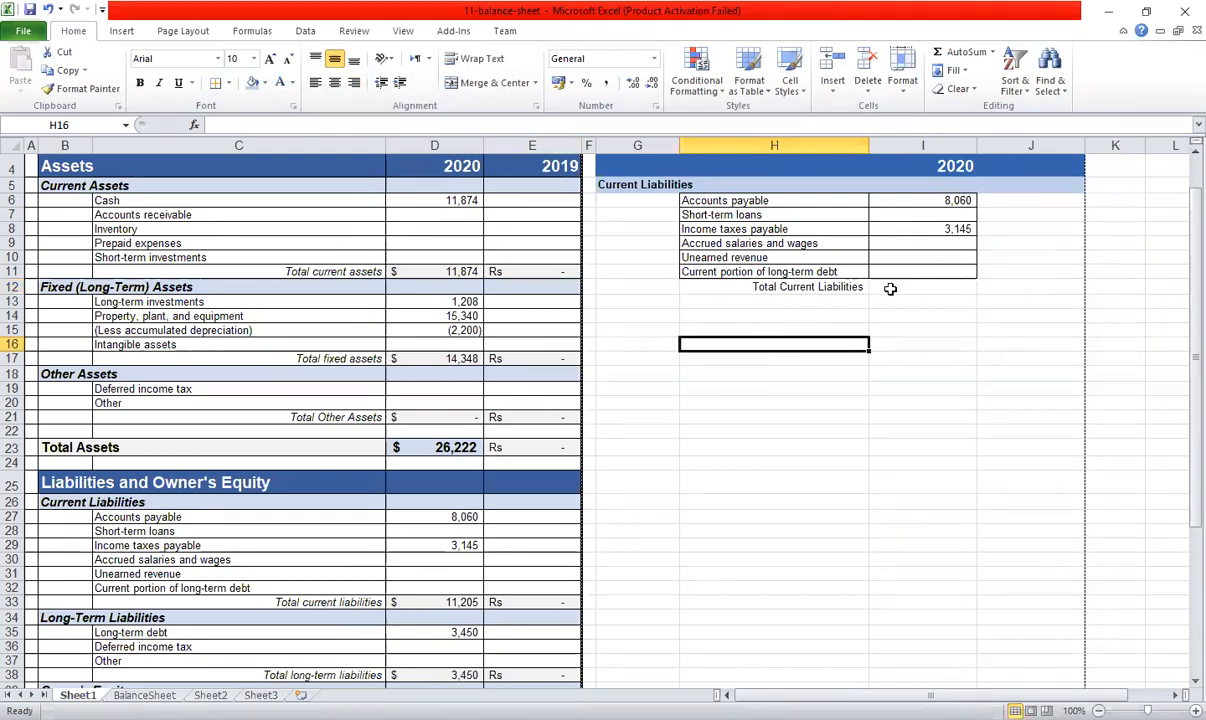
click(816, 289)
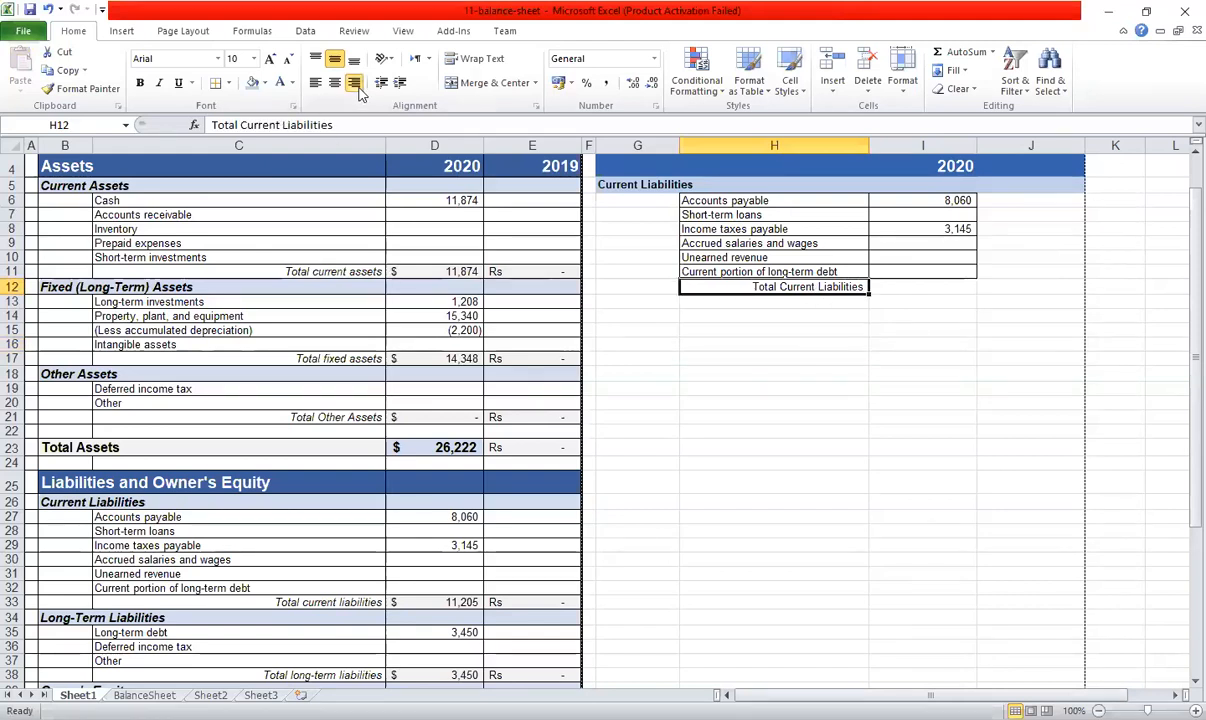
click(895, 288)
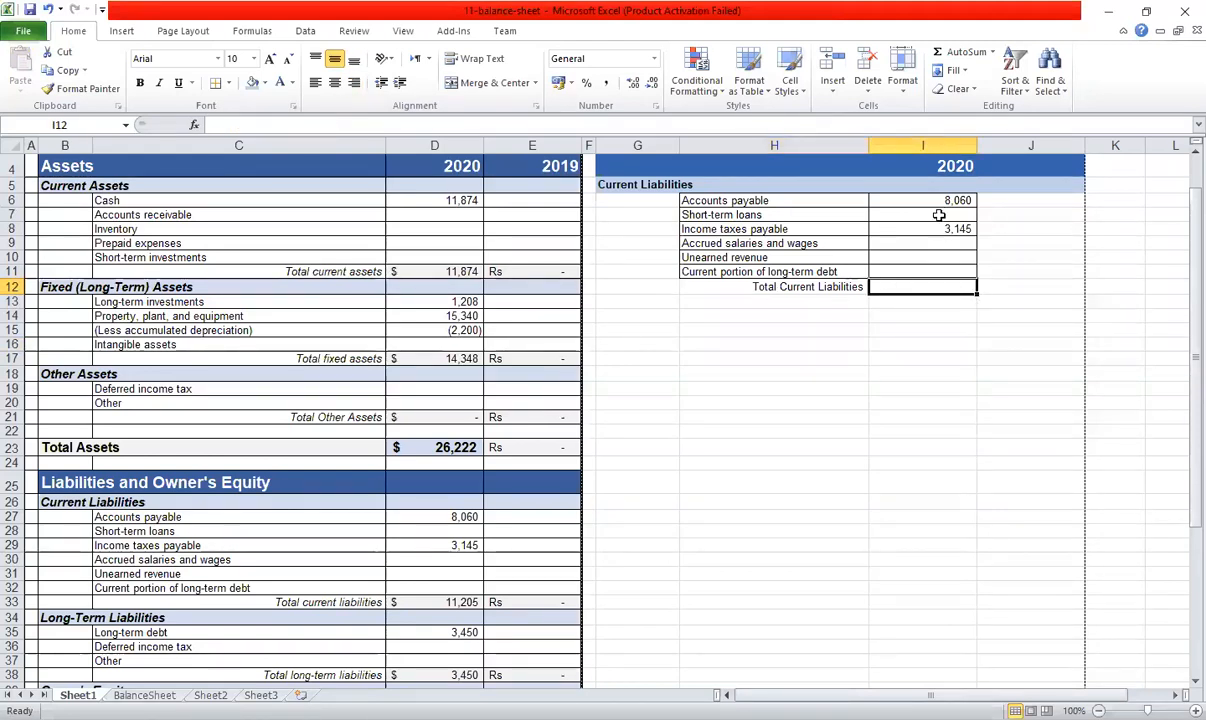
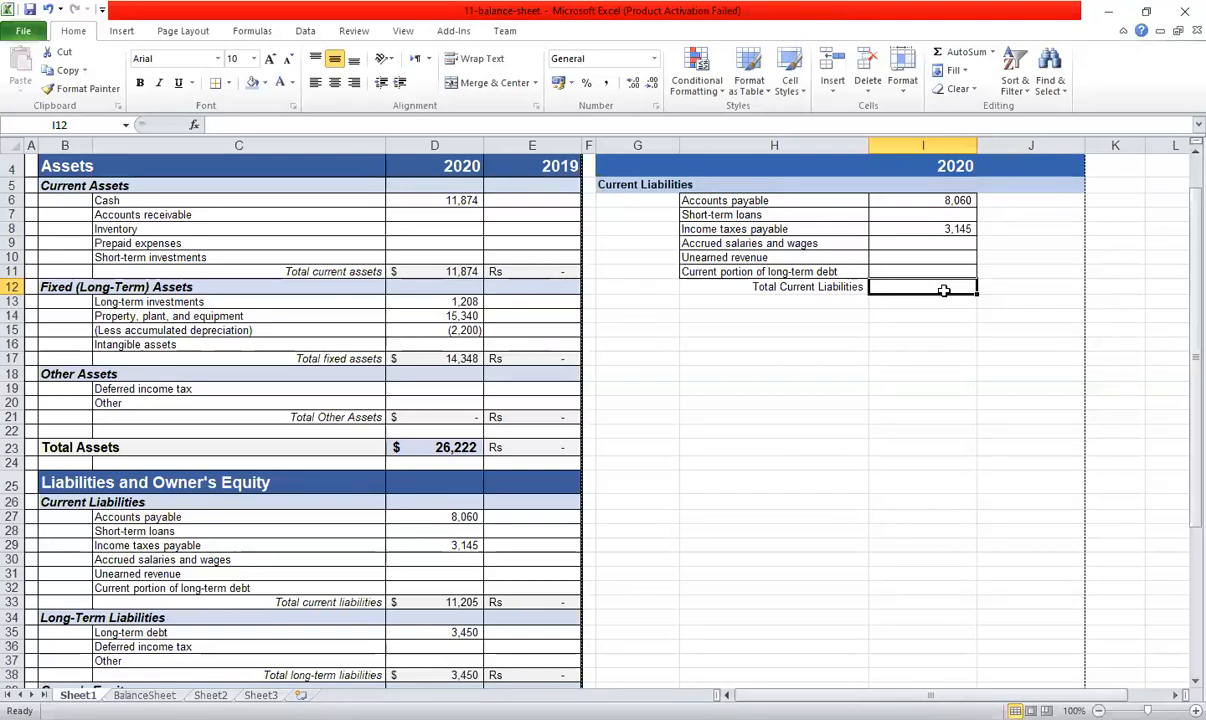
text(=)
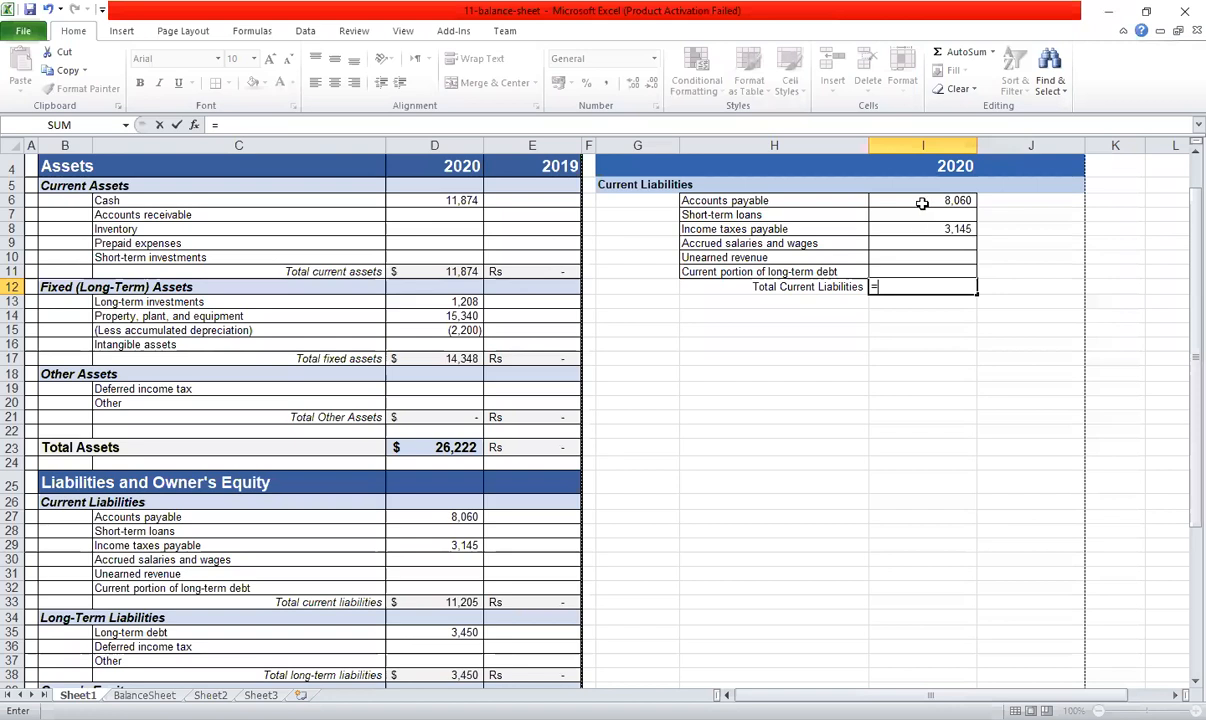
drag(922, 203, 928, 272)
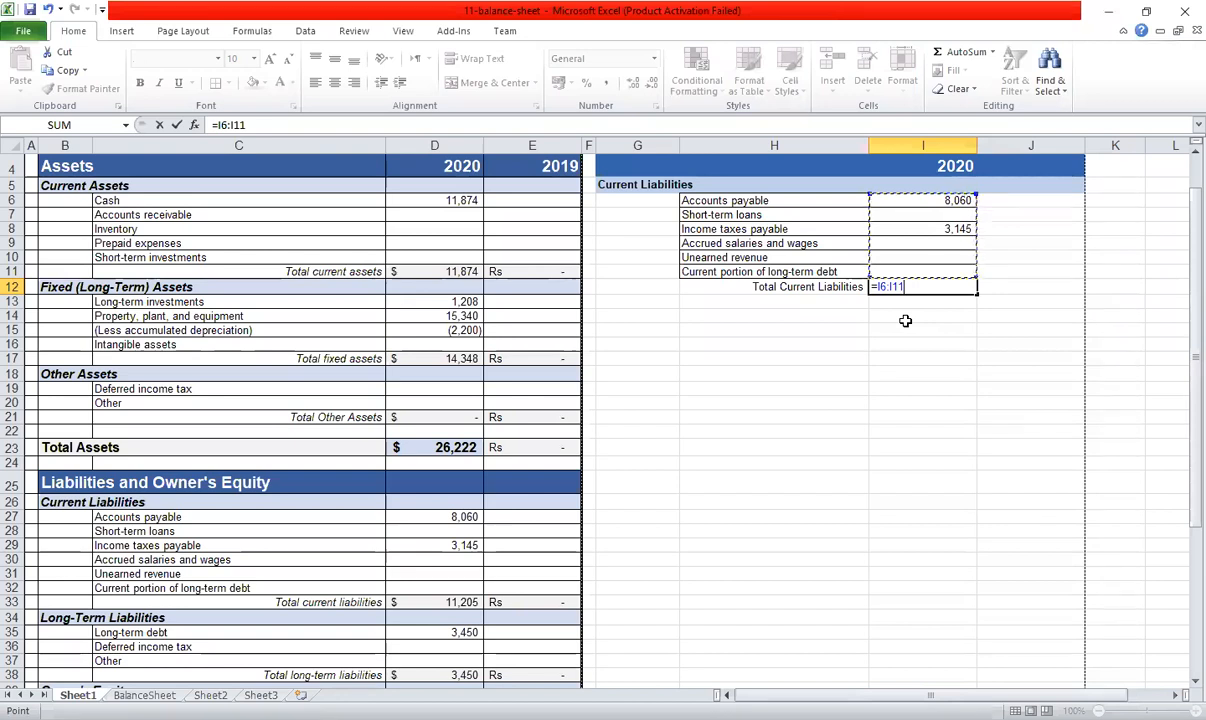
key(BackSpace)
key(BackSpace)
key(BackSpace)
key(BackSpace)
key(BackSpace)
key(BackSpace)
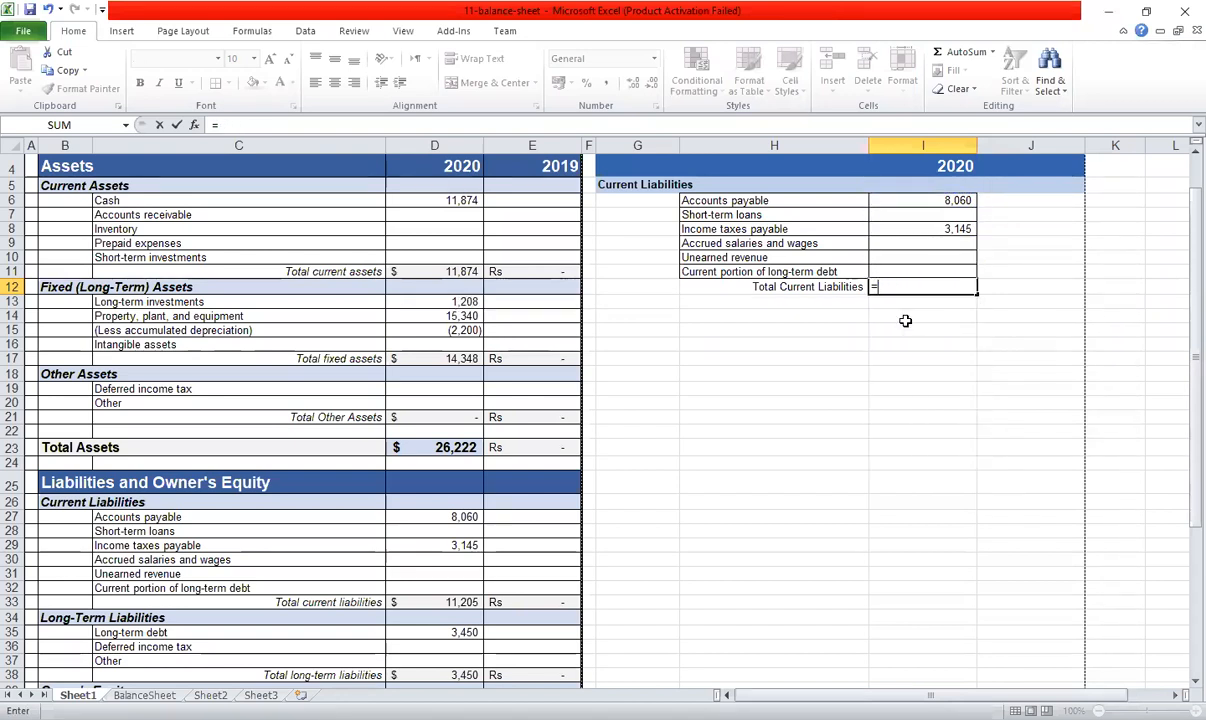
Begin the I12 formula with the SUM function, opening its argument list.
text(s)
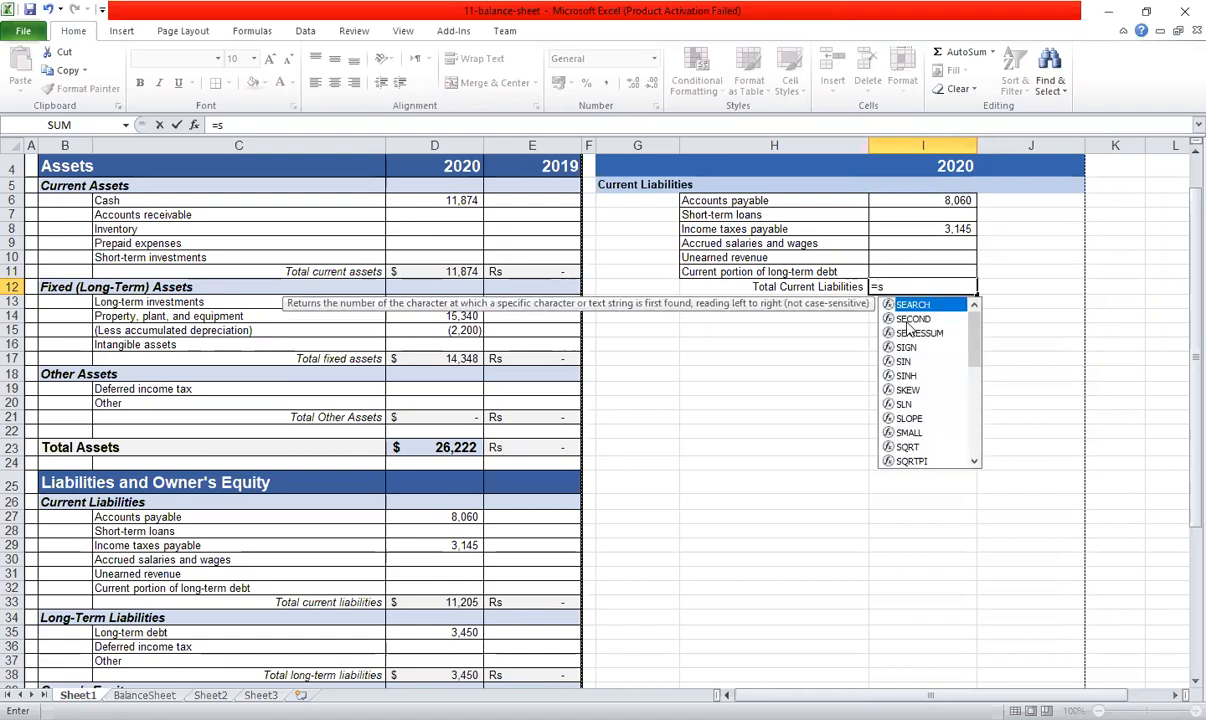
text(u)
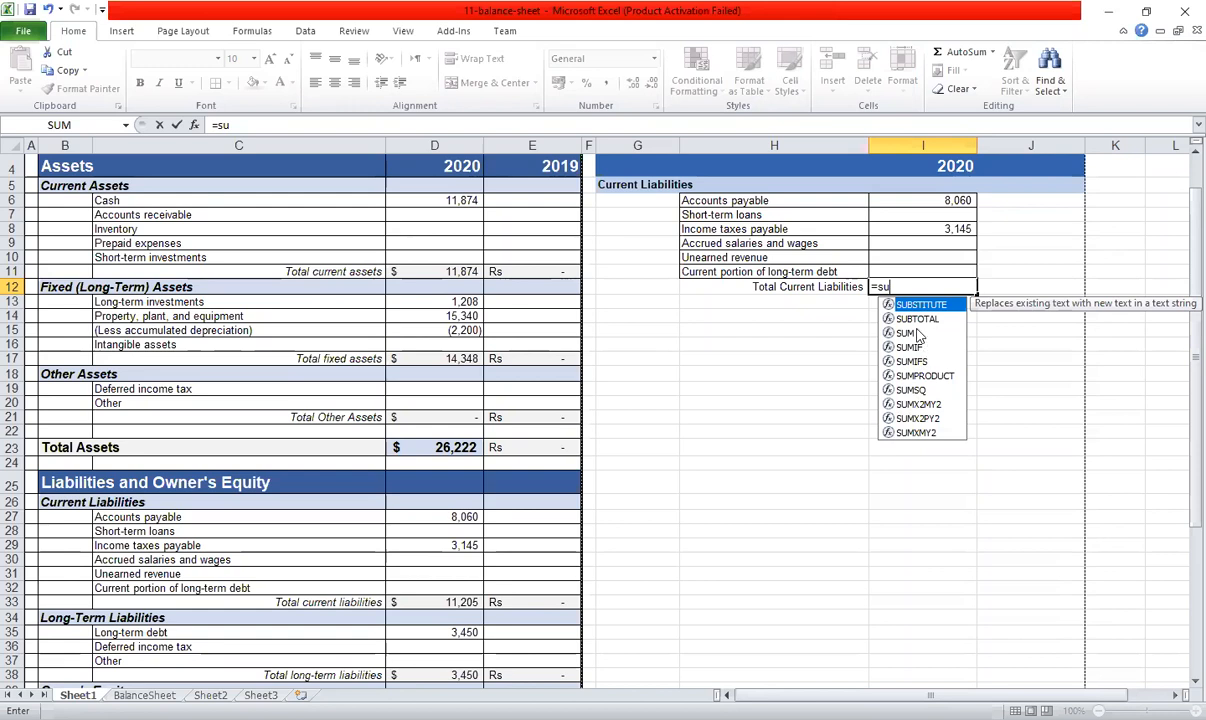
key(Down)
key(Down)
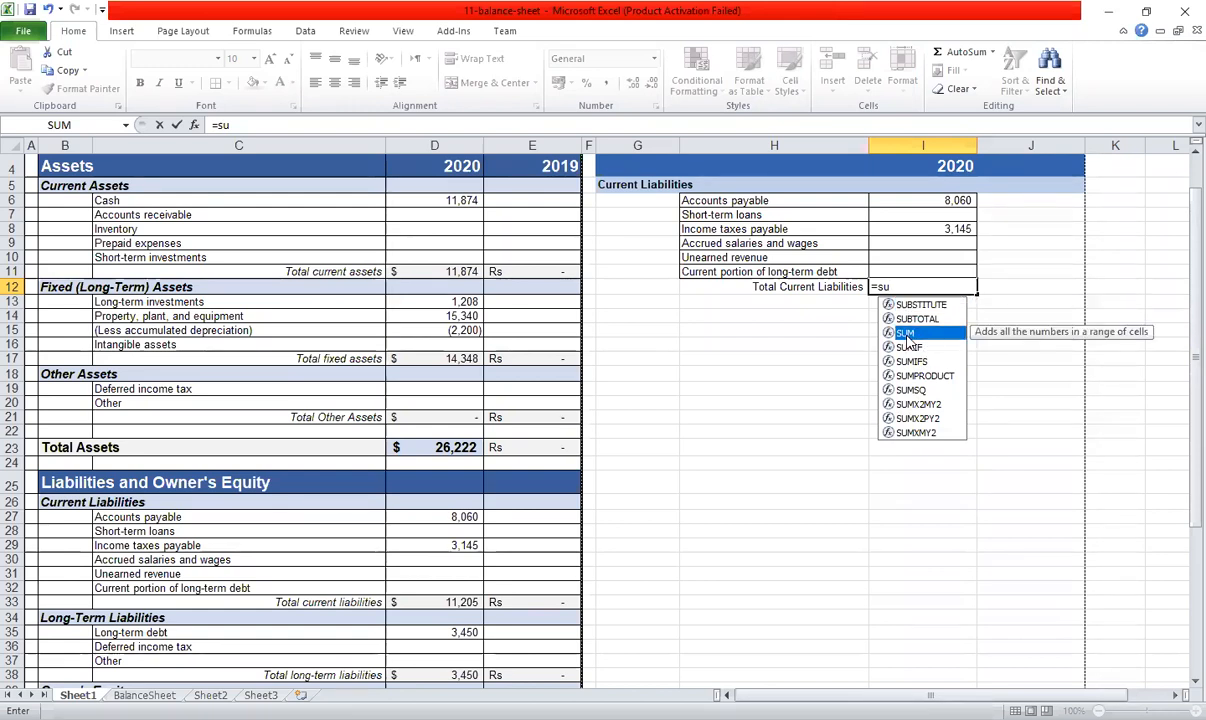
key(Return)
click(929, 287)
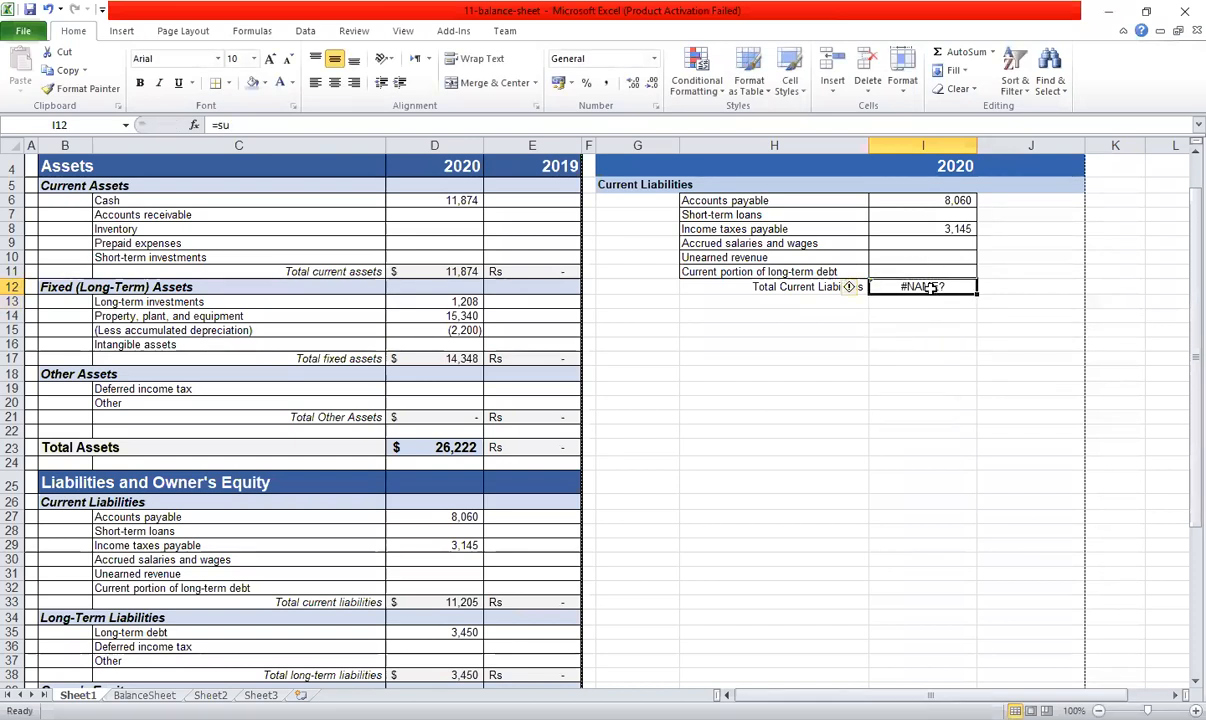
click(357, 124)
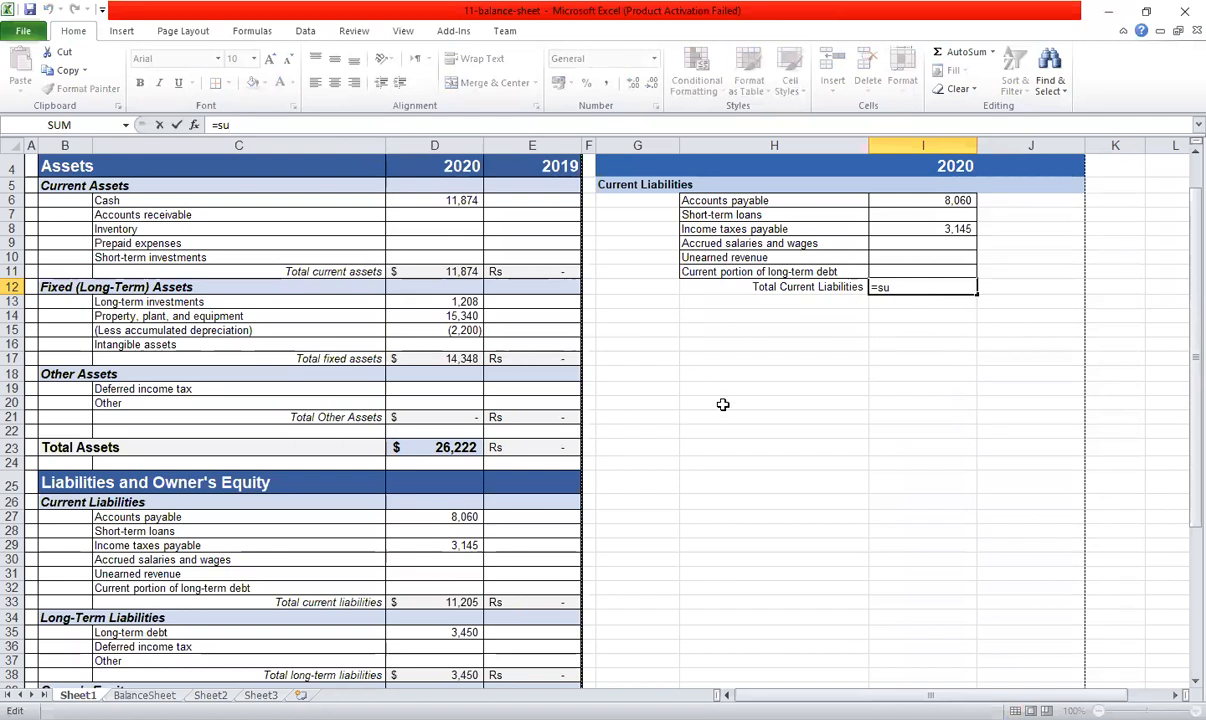
text(m)
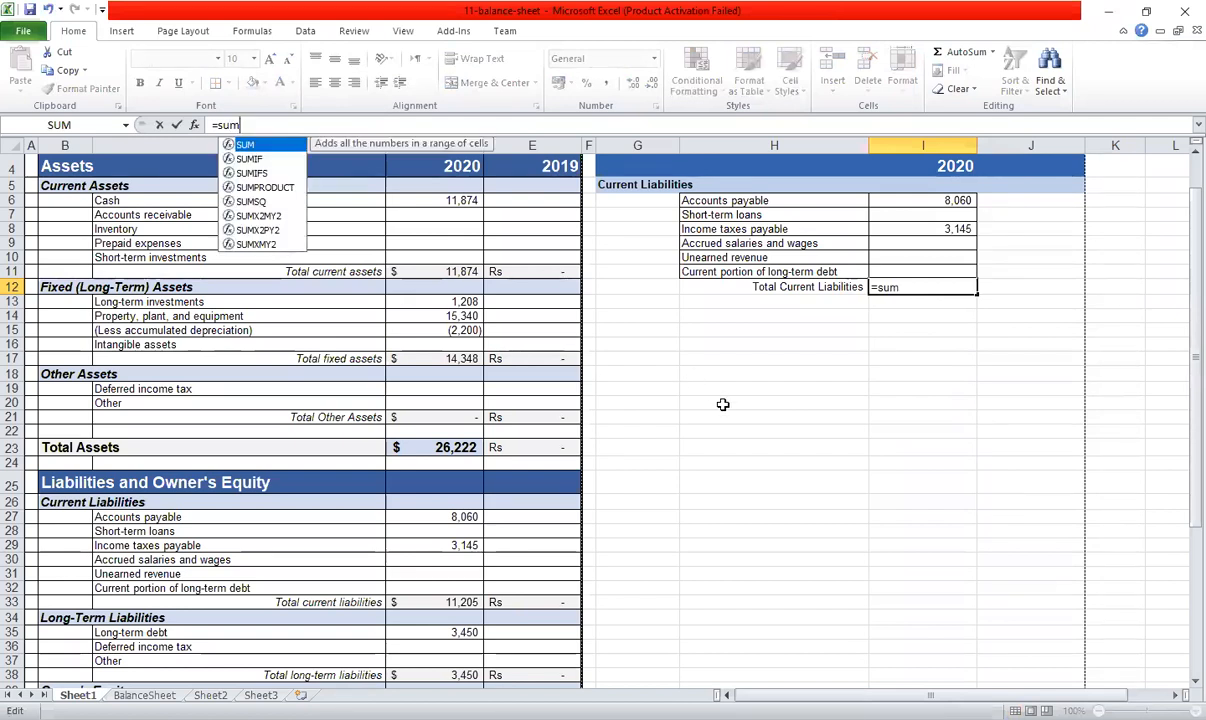
key(Tab)
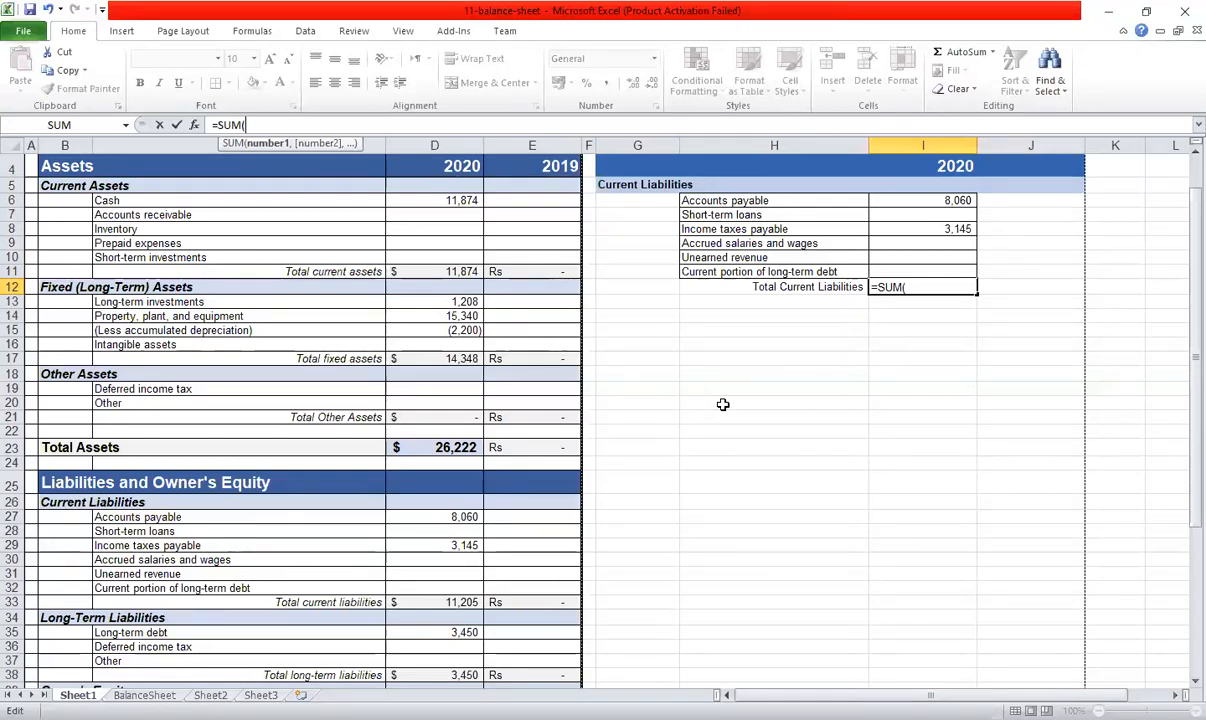
Complete the Total Current Liabilities formula as =SUM(I6,I7,I8) by writing the three cell references.
click(941, 288)
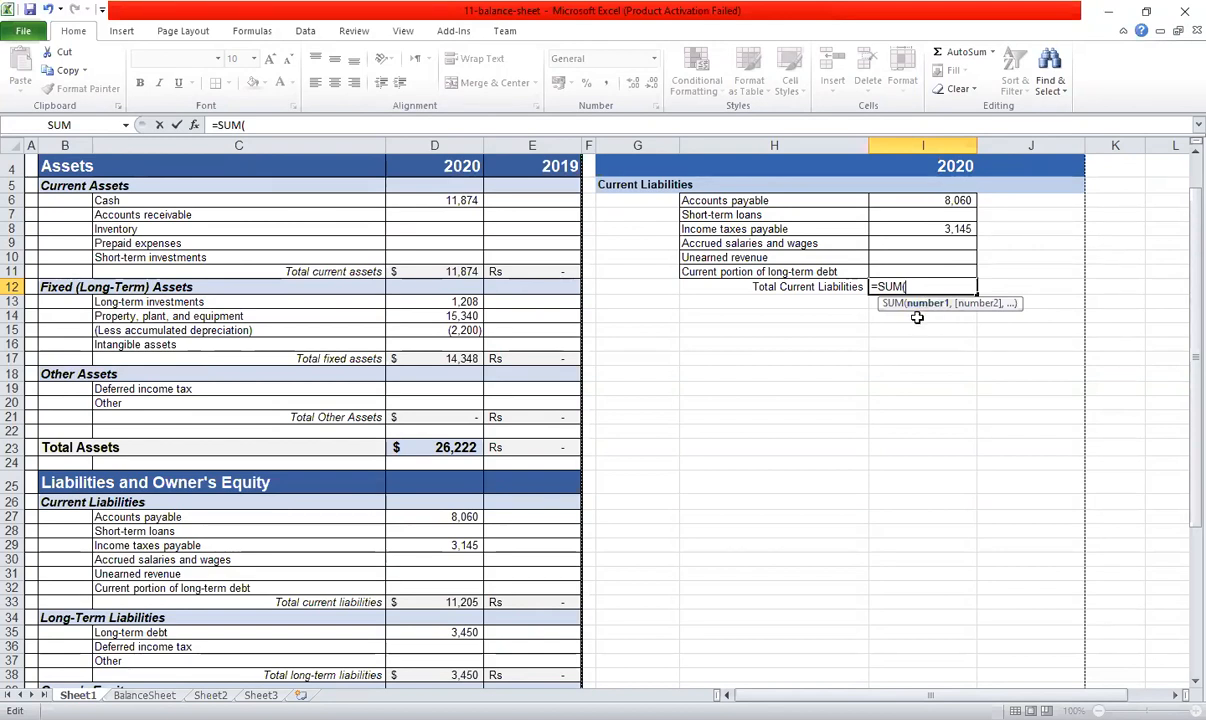
text(i)
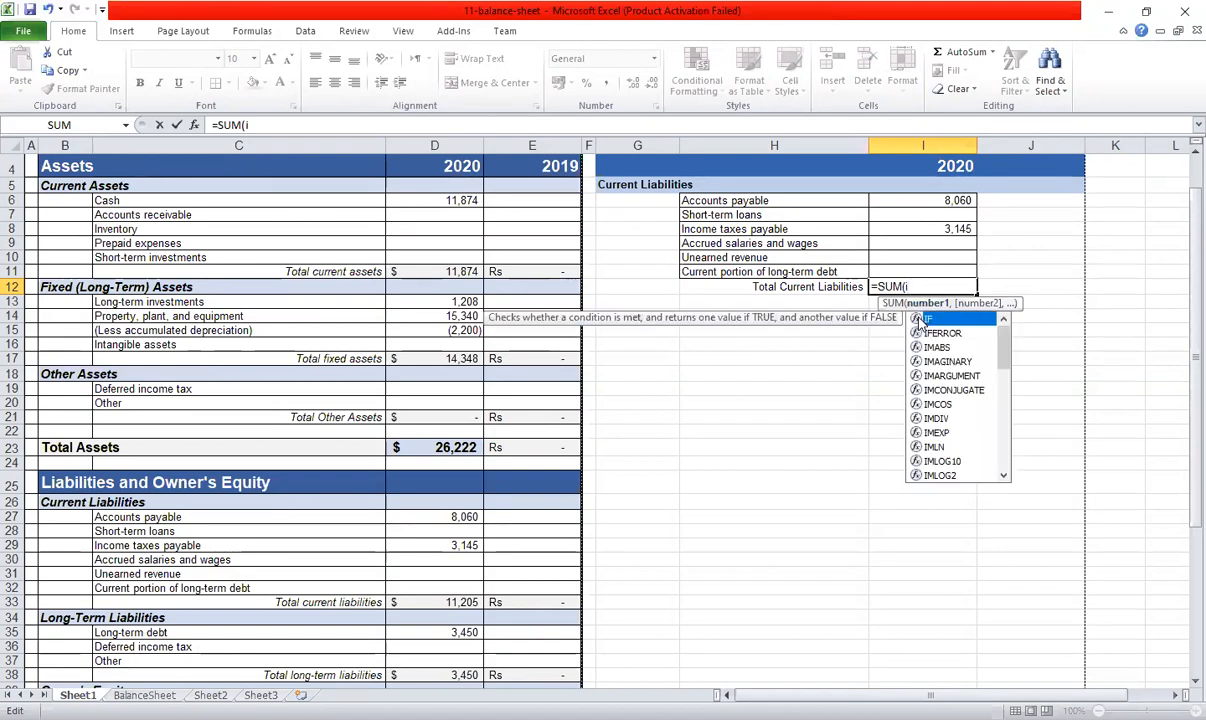
text(6)
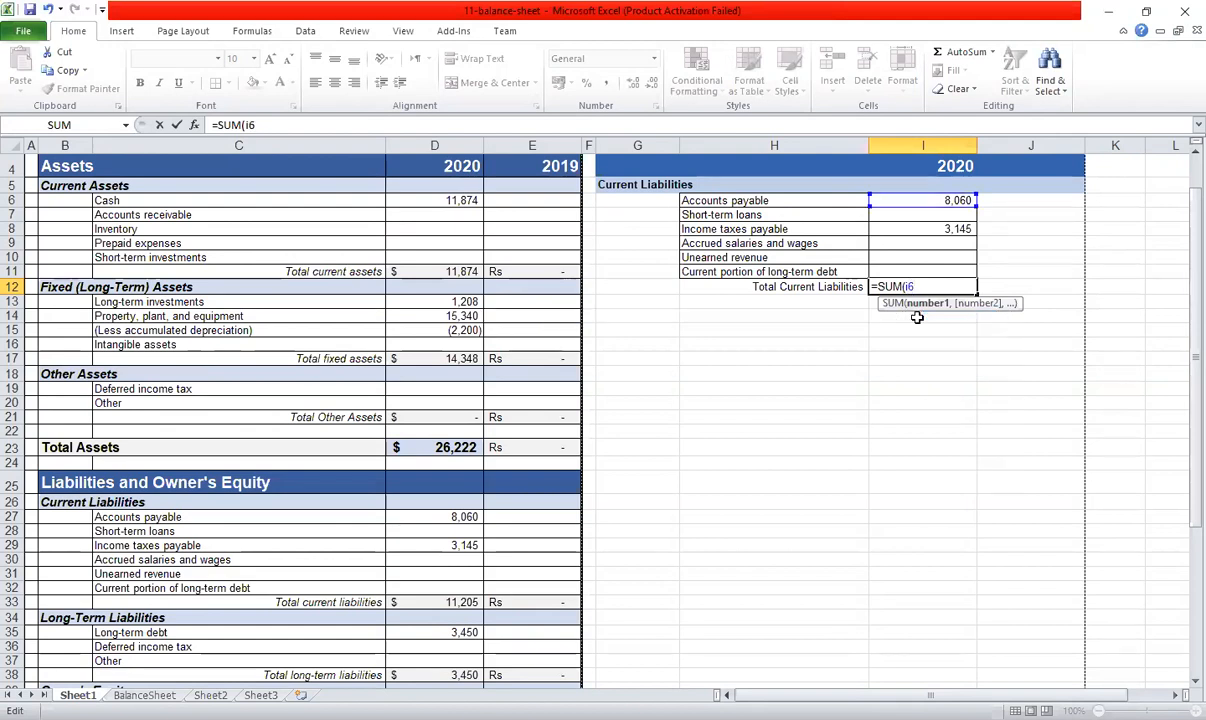
text(,)
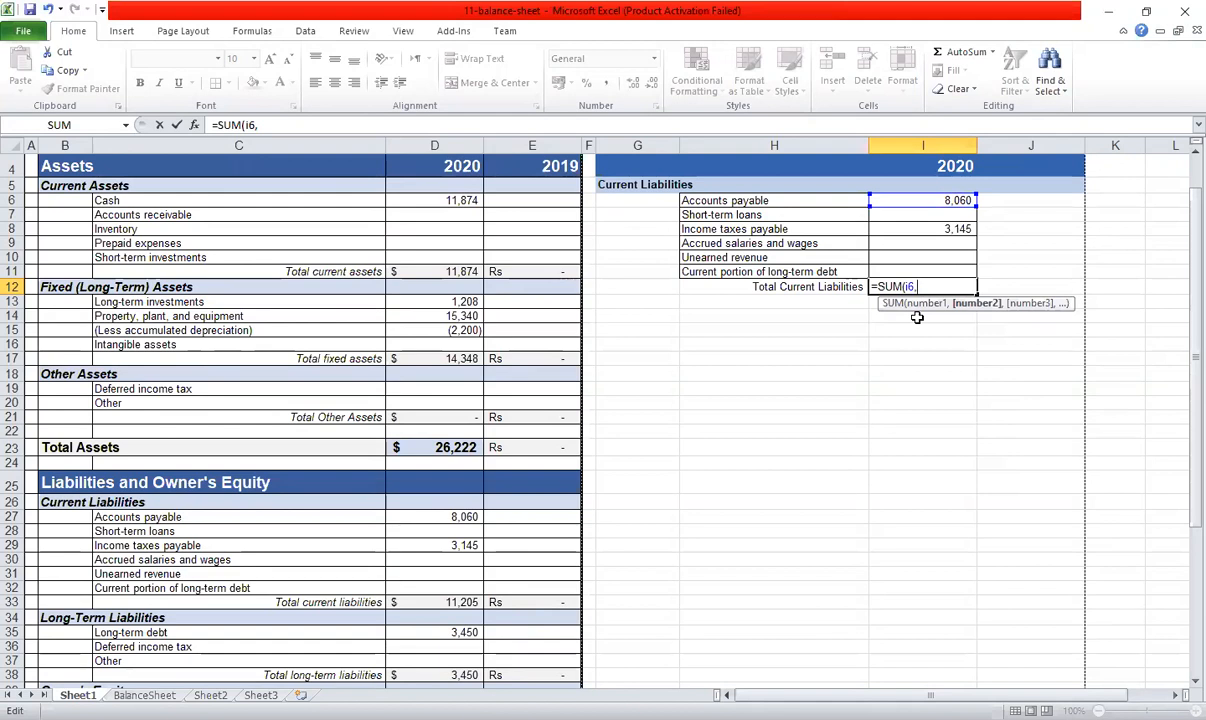
text(i7)
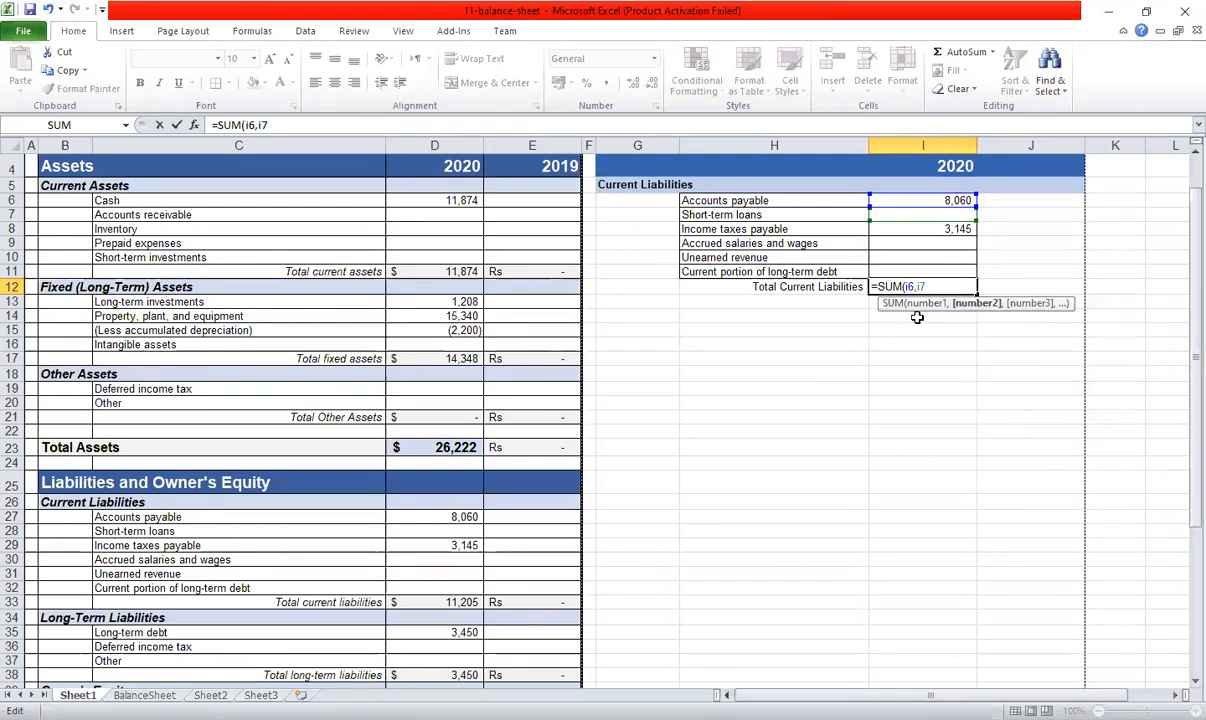
text(,)
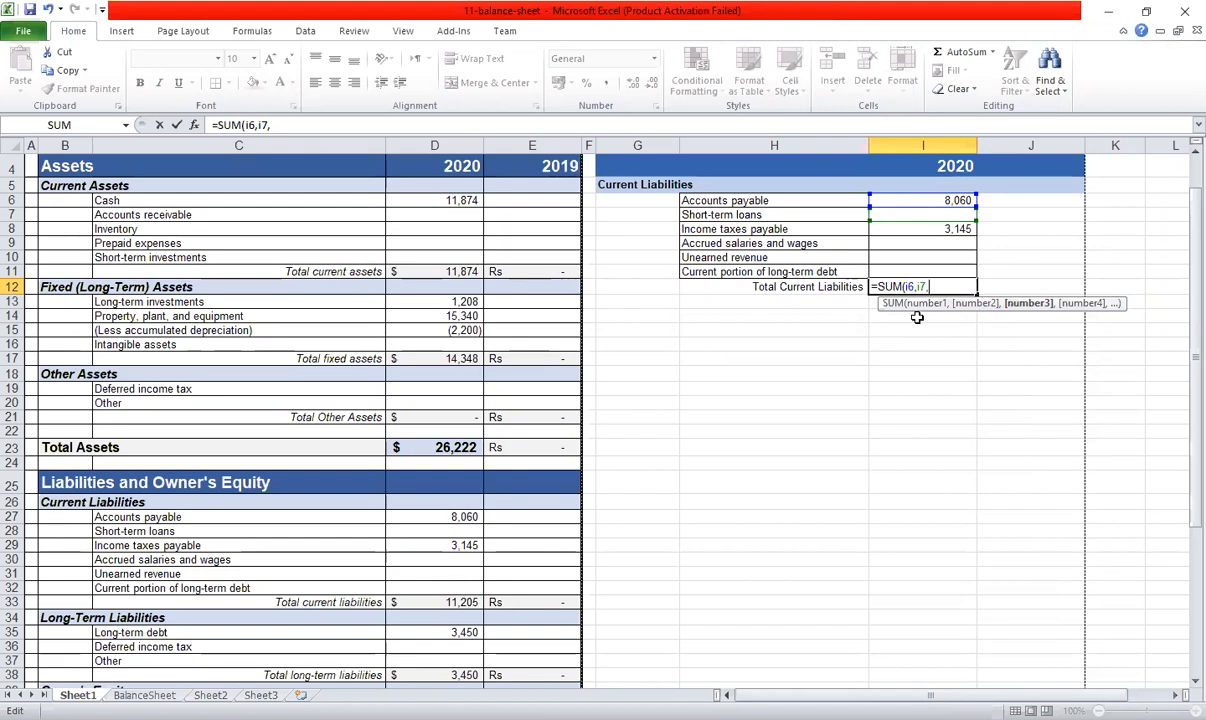
text(i)
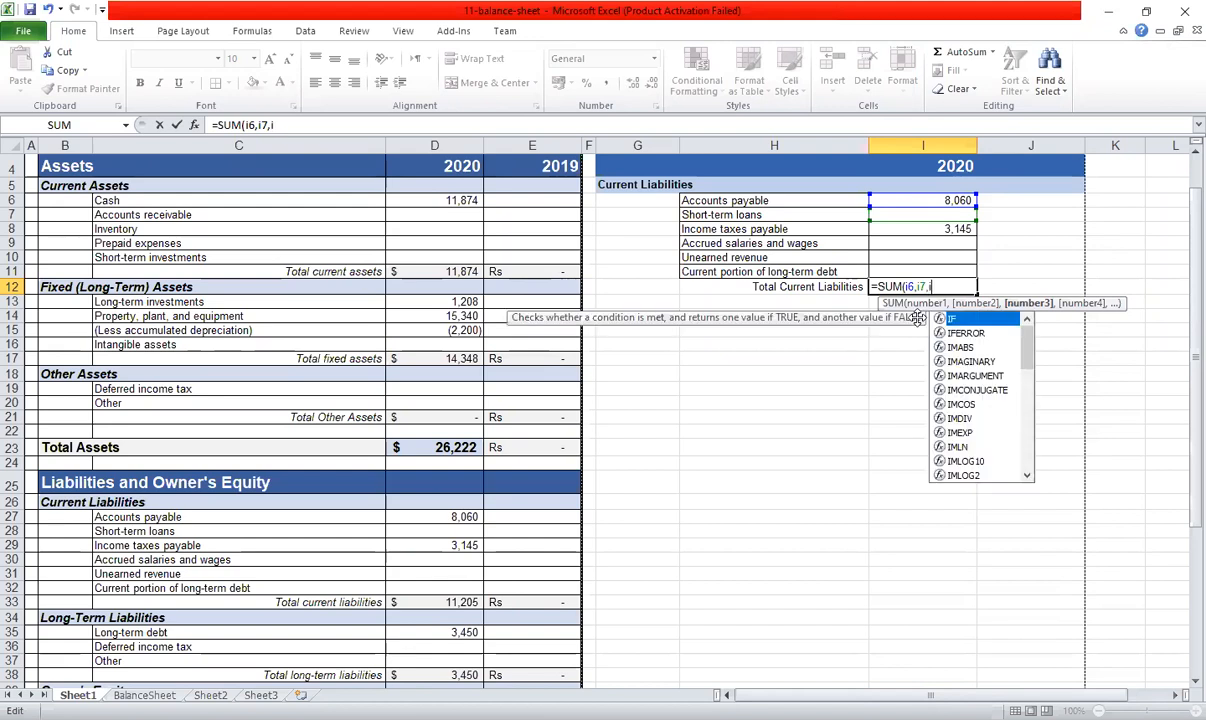
text(8)
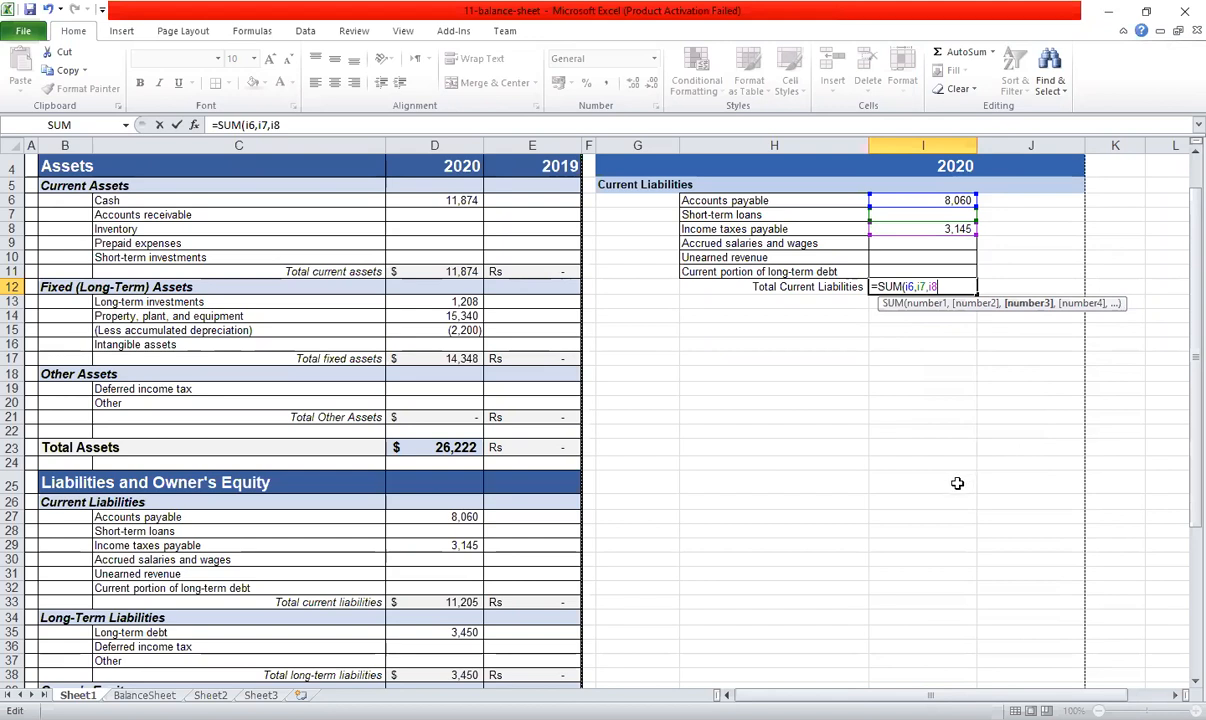
text())
key(Return)
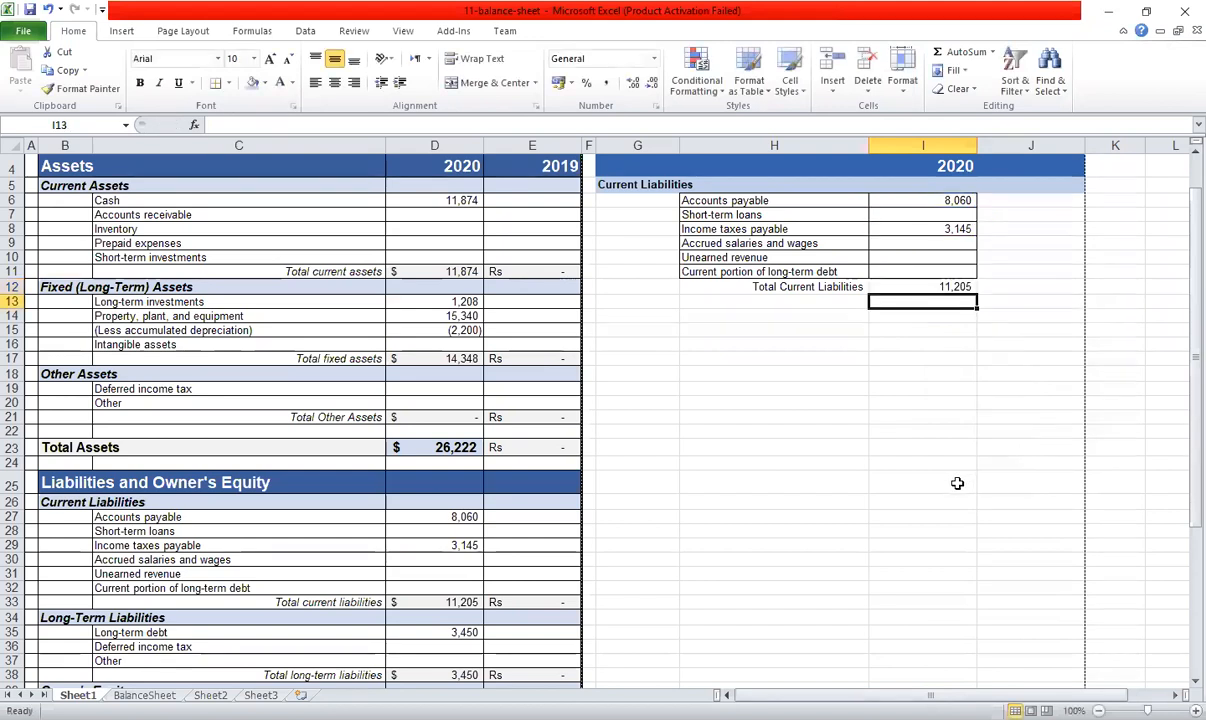
Reopen the Total Current Liabilities formula in I12 for editing and erase all its arguments back to =SUM(.
scroll(957, 483, up, 1)
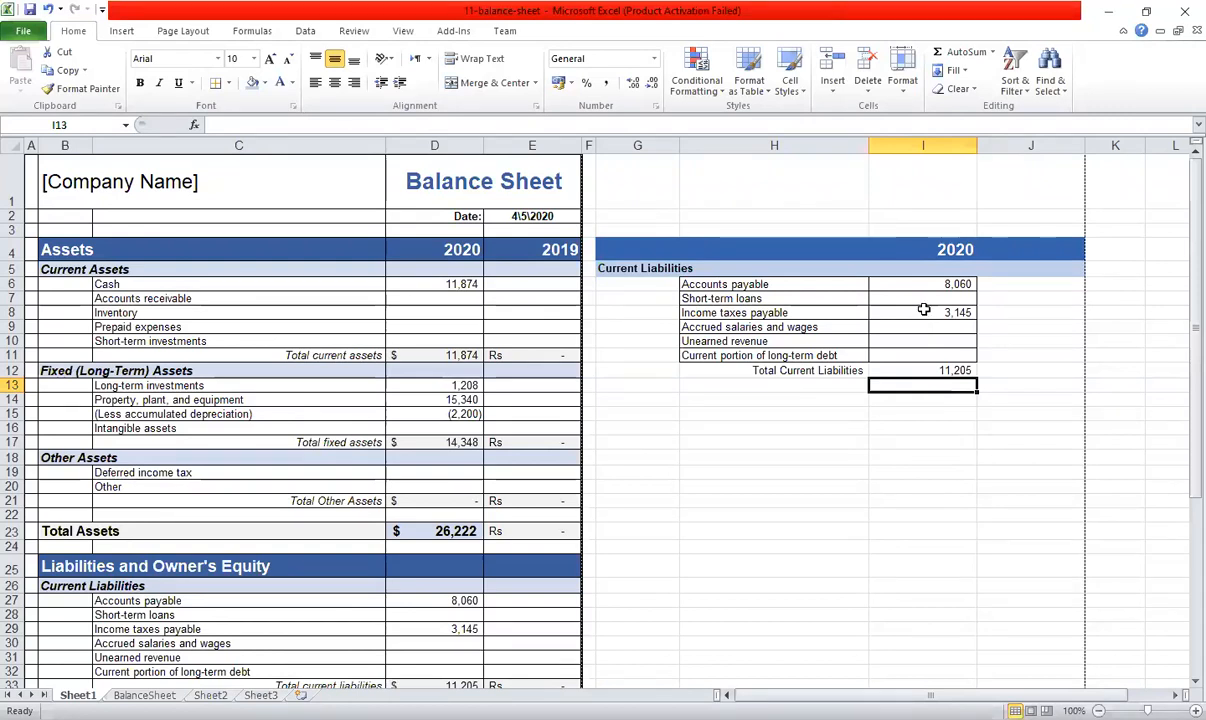
click(937, 369)
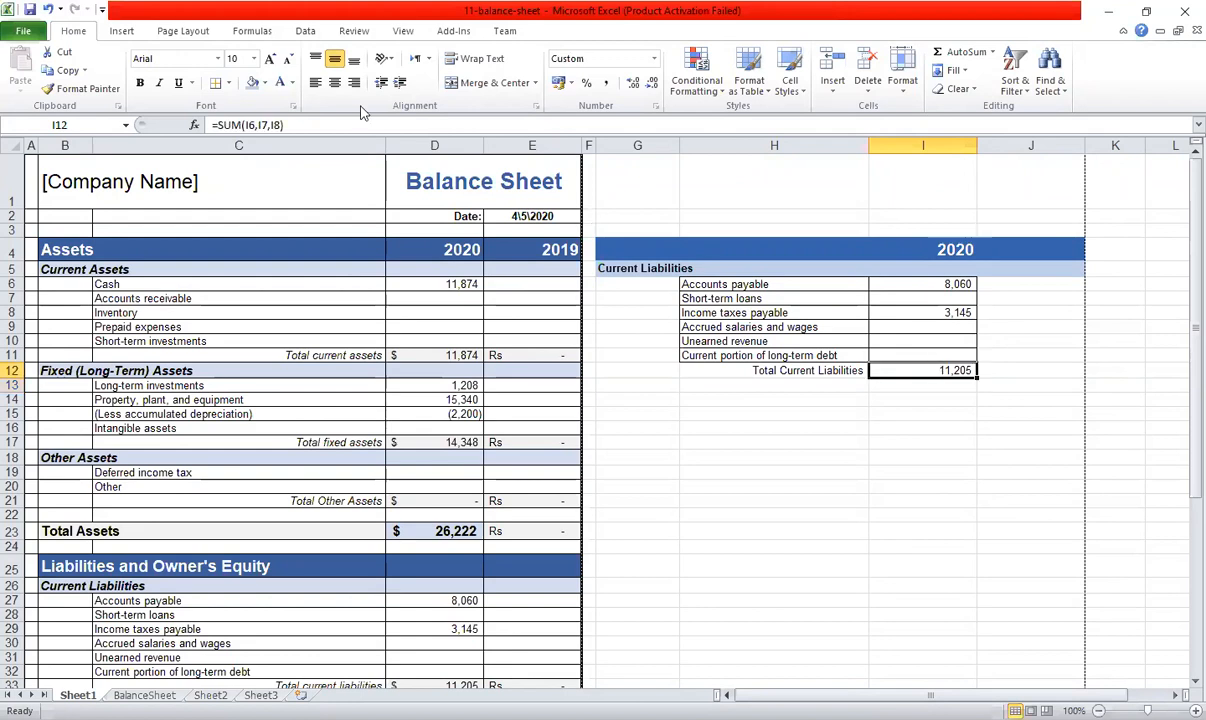
double_click(928, 370)
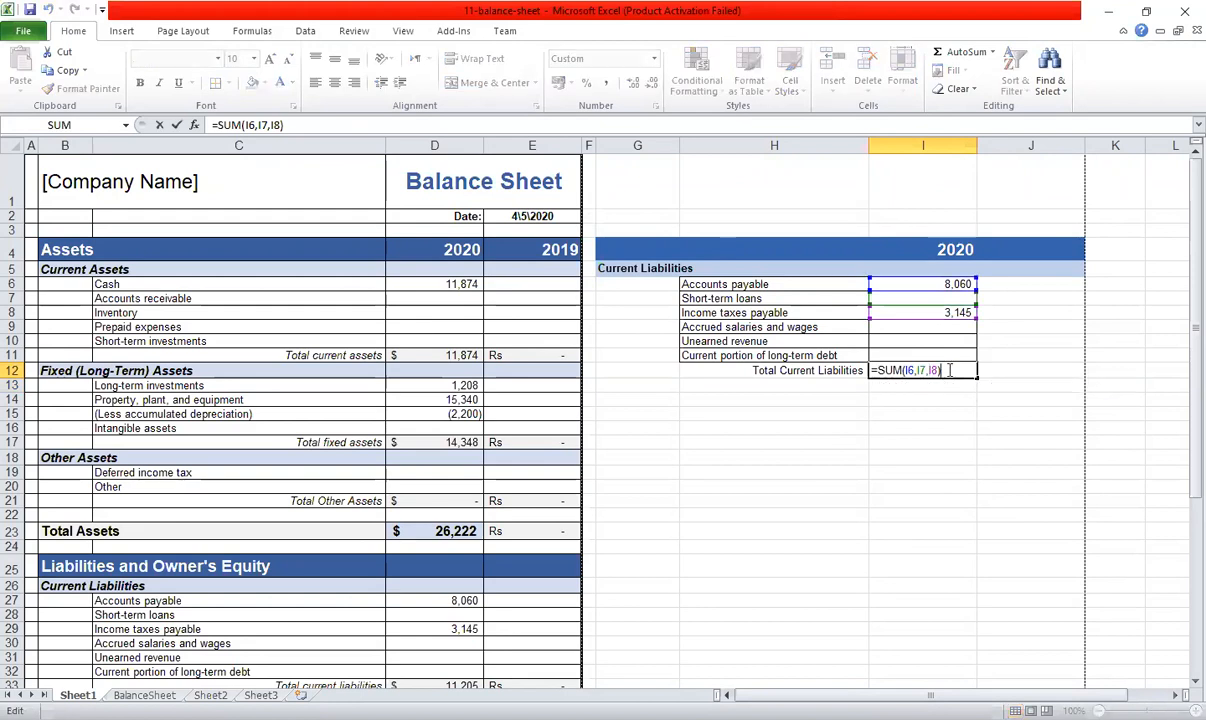
key(BackSpace)
key(BackSpace)
key(BackSpace)
key(BackSpace)
key(BackSpace)
key(BackSpace)
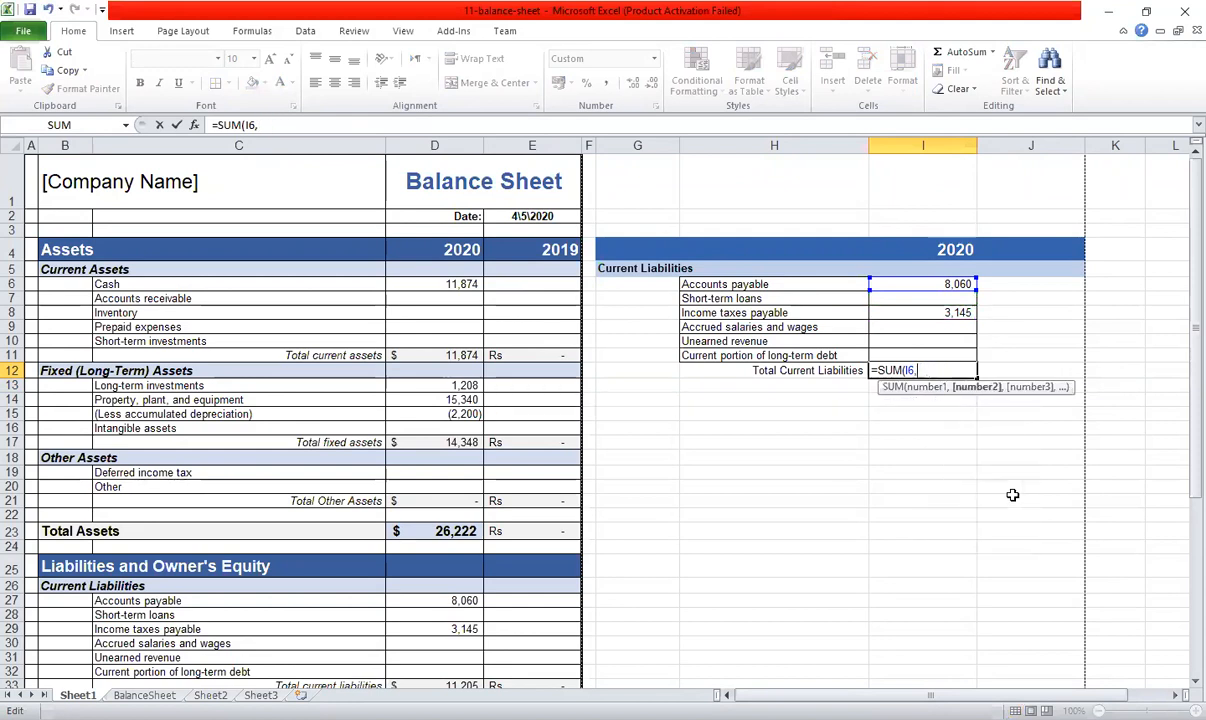
key(BackSpace)
key(BackSpace)
key(BackSpace)
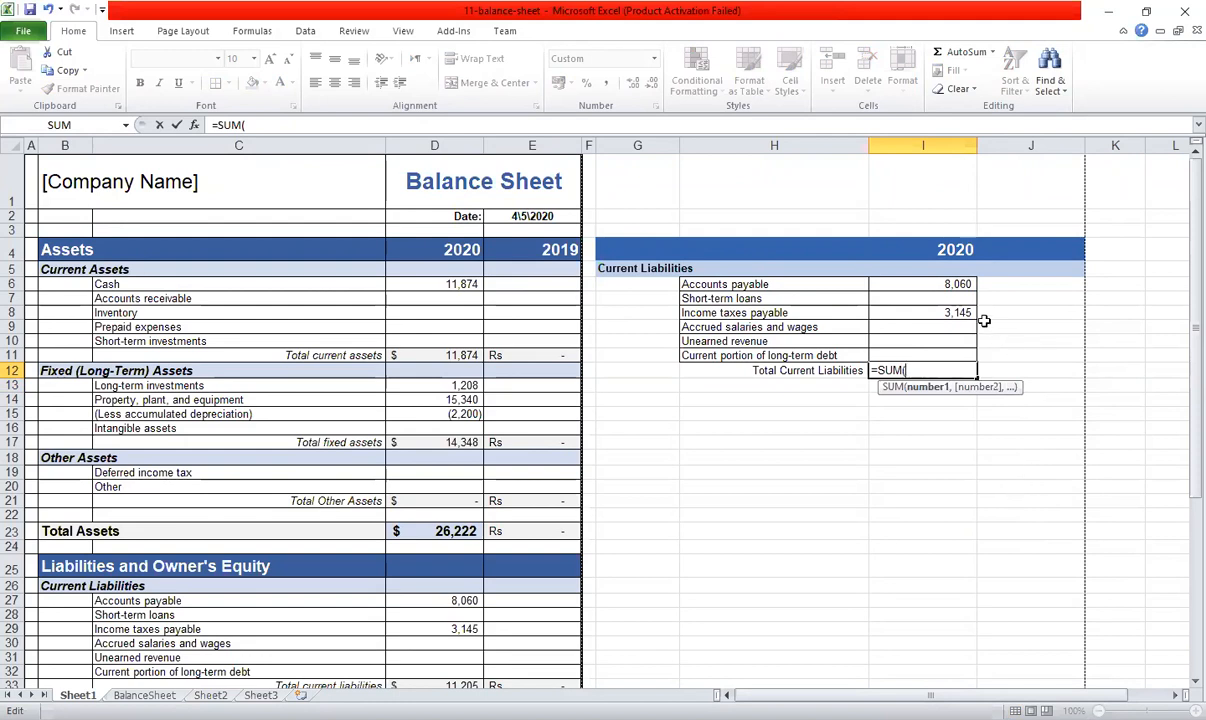
Add I6, I7 and I8 as separate, comma-separated SUM arguments by picking each cell in the sheet.
click(939, 284)
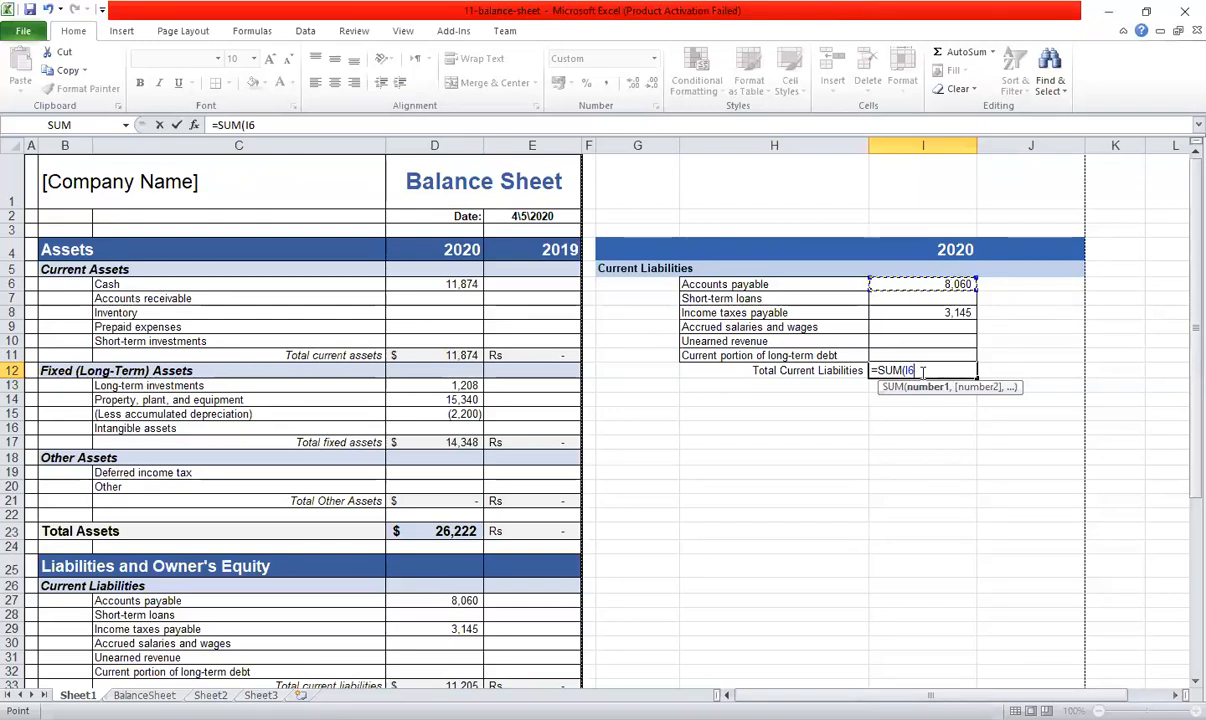
text(,)
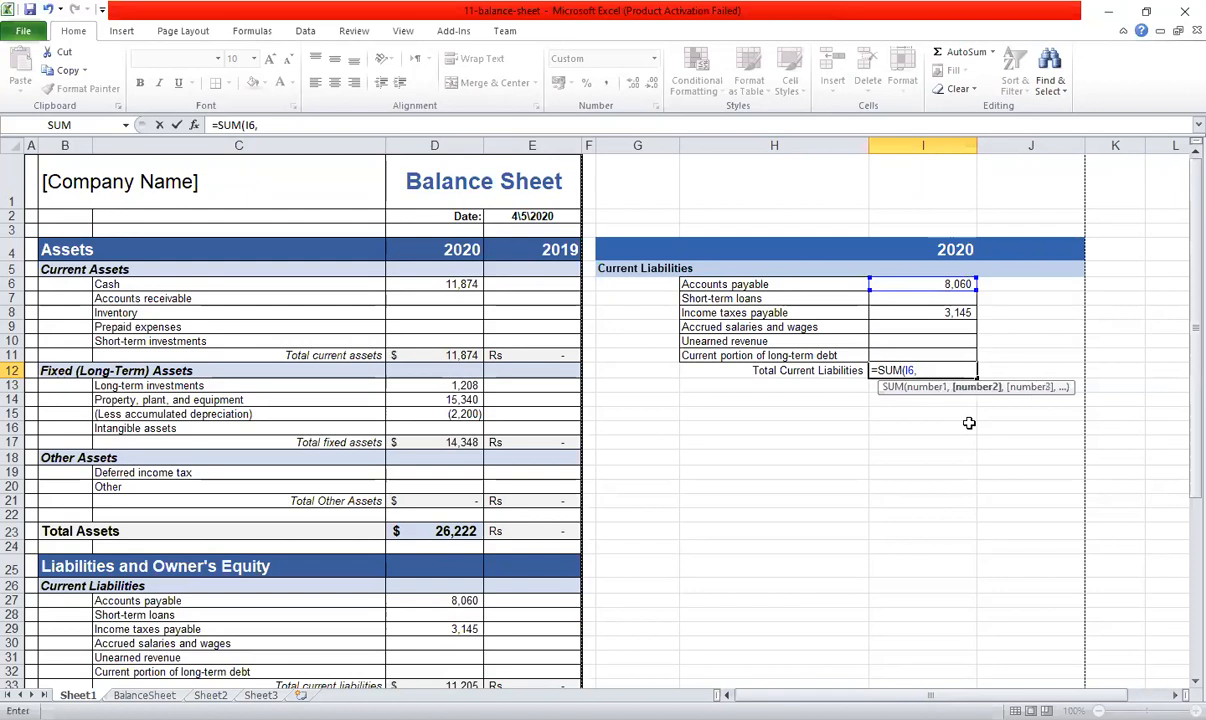
click(960, 299)
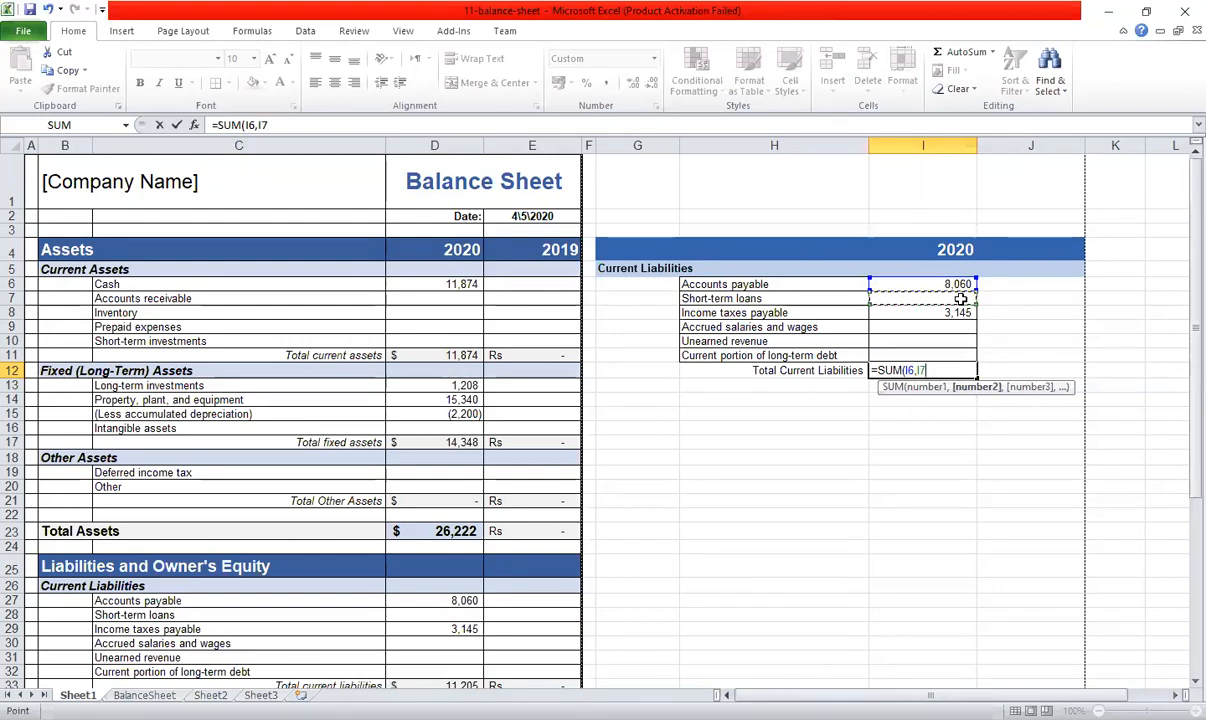
text(,)
click(960, 313)
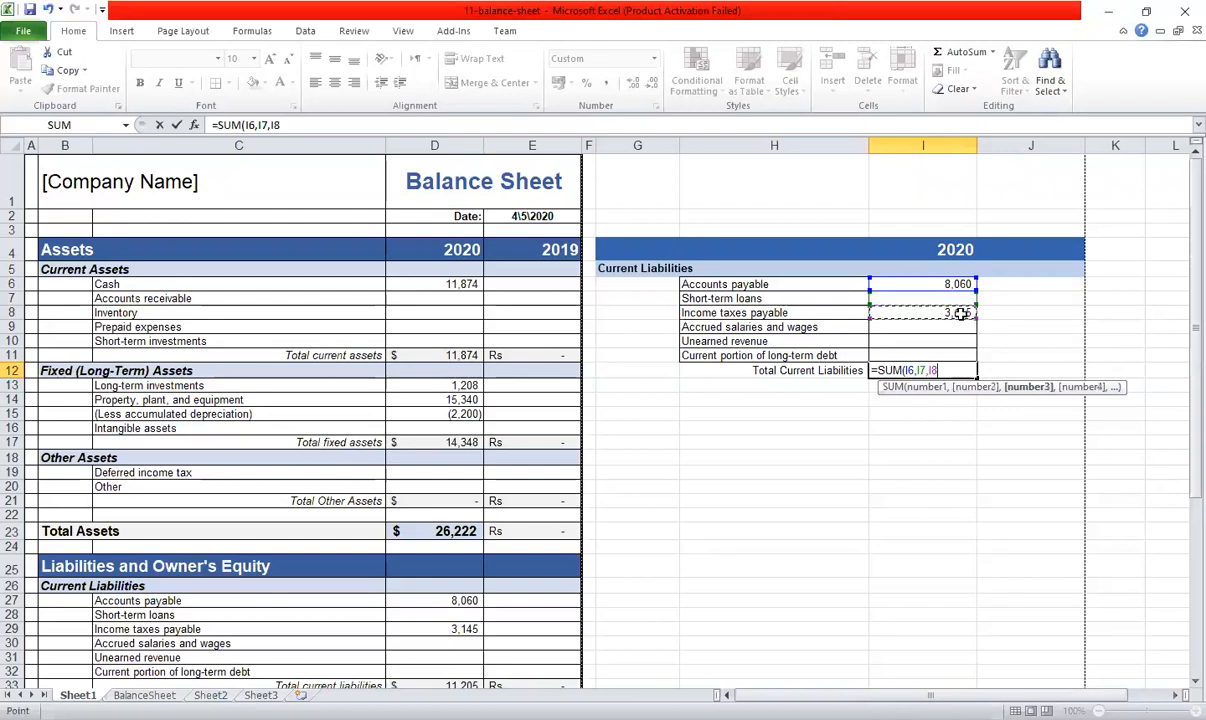
Remove the picked cell references from the SUM formula in I12, keeping only =SUM(.
key(BackSpace)
key(BackSpace)
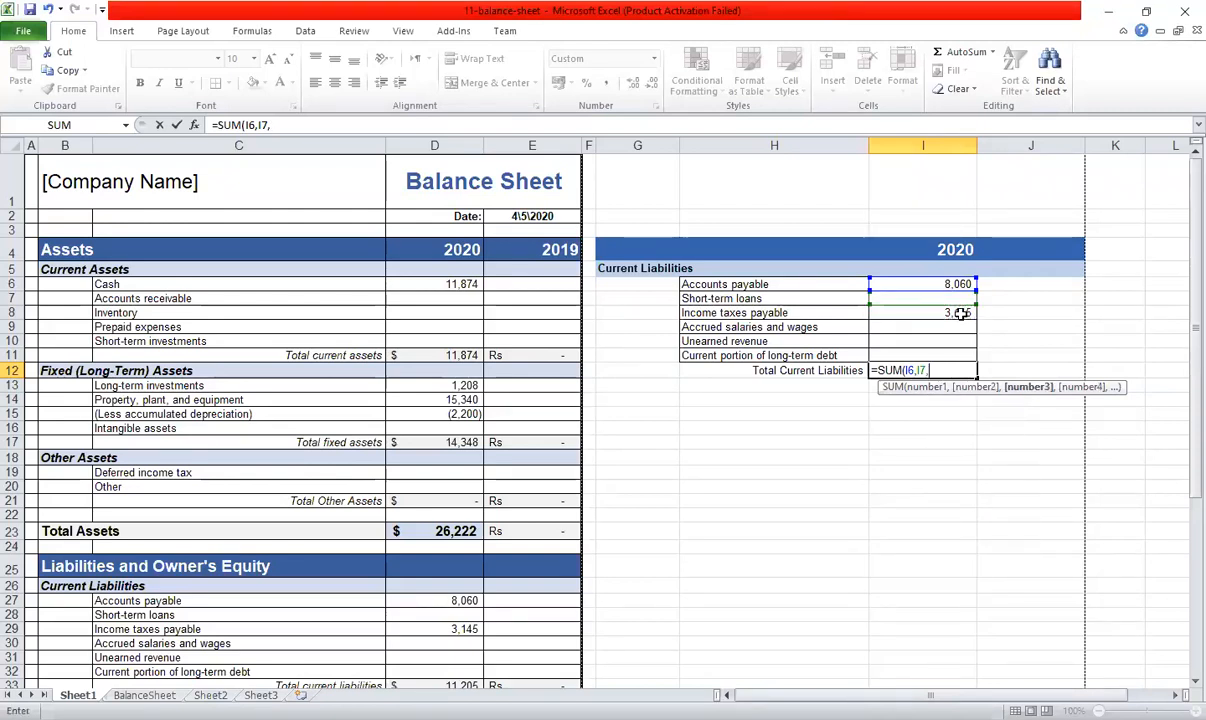
key(BackSpace)
key(BackSpace)
key(BackSpace)
key(BackSpace)
key(BackSpace)
key(BackSpace)
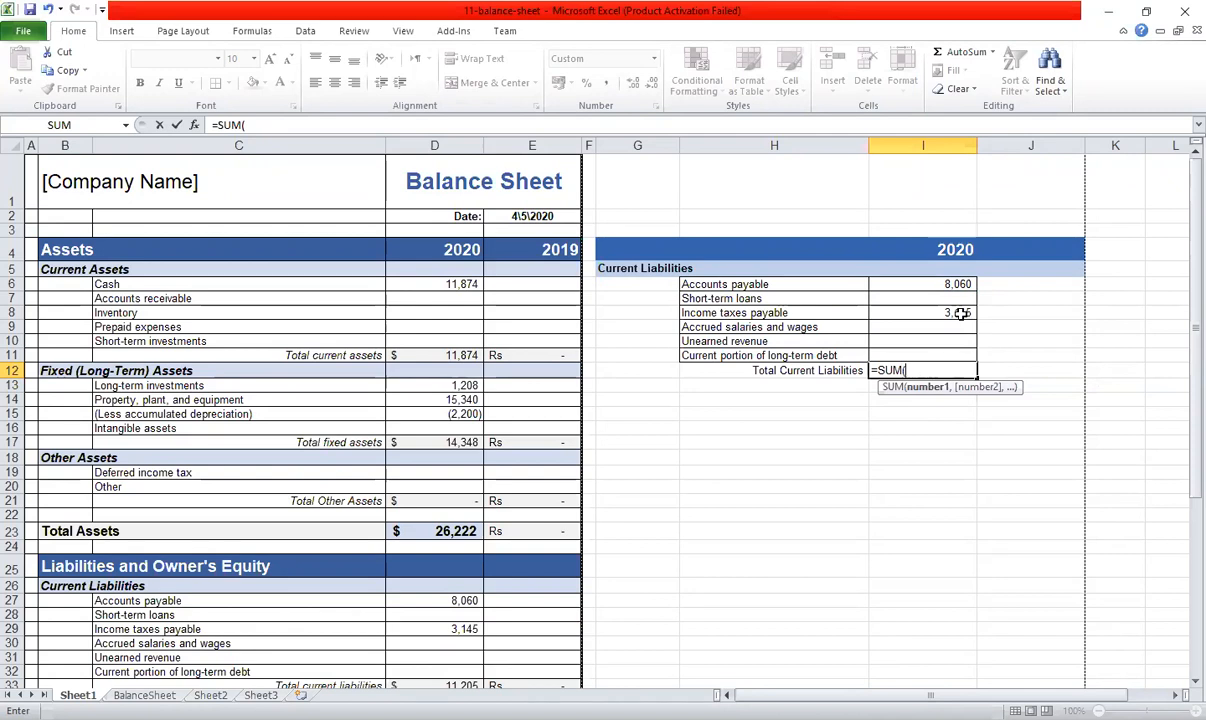
Complete the Total Current Liabilities formula in I12 as =SUM(I6:I11), using a colon range from I6 to I11.
click(938, 284)
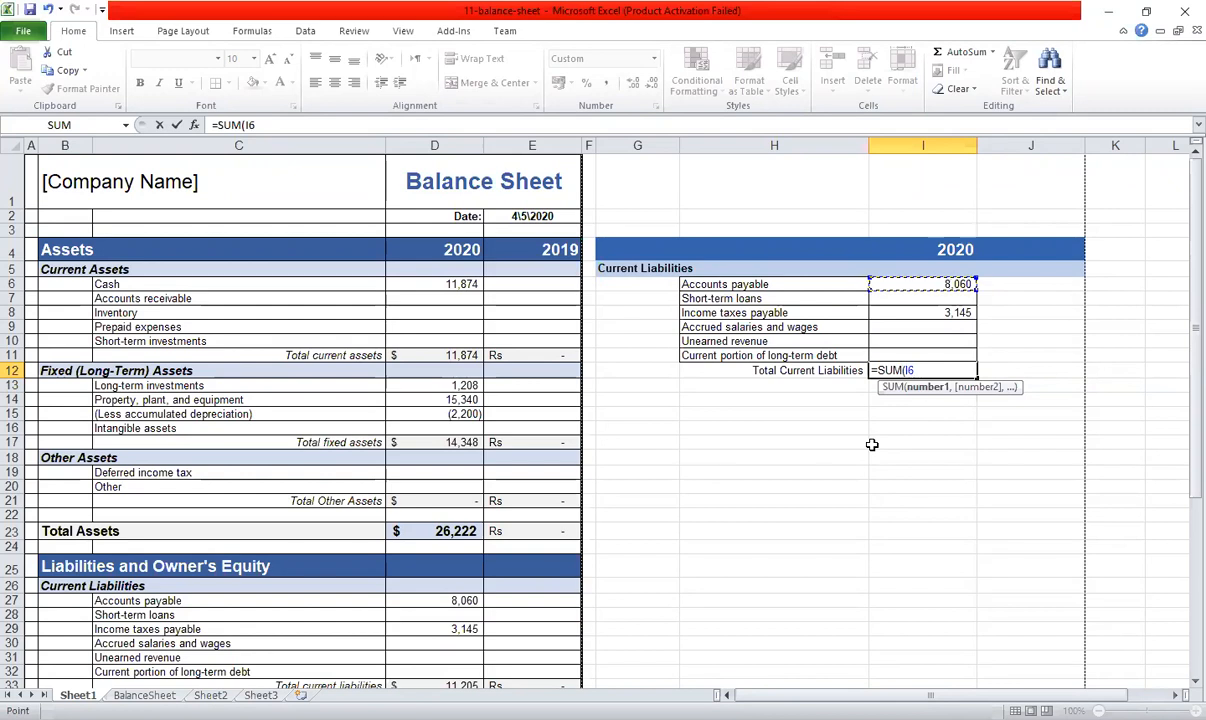
key(F8)
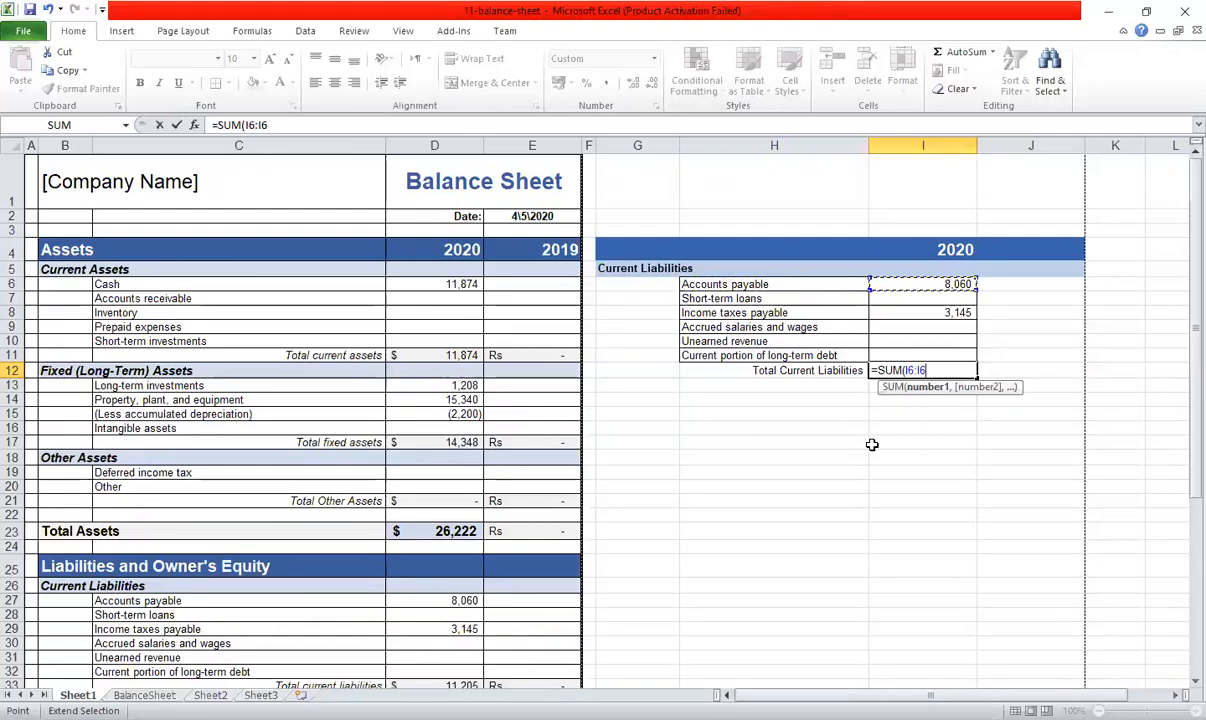
key(BackSpace)
key(BackSpace)
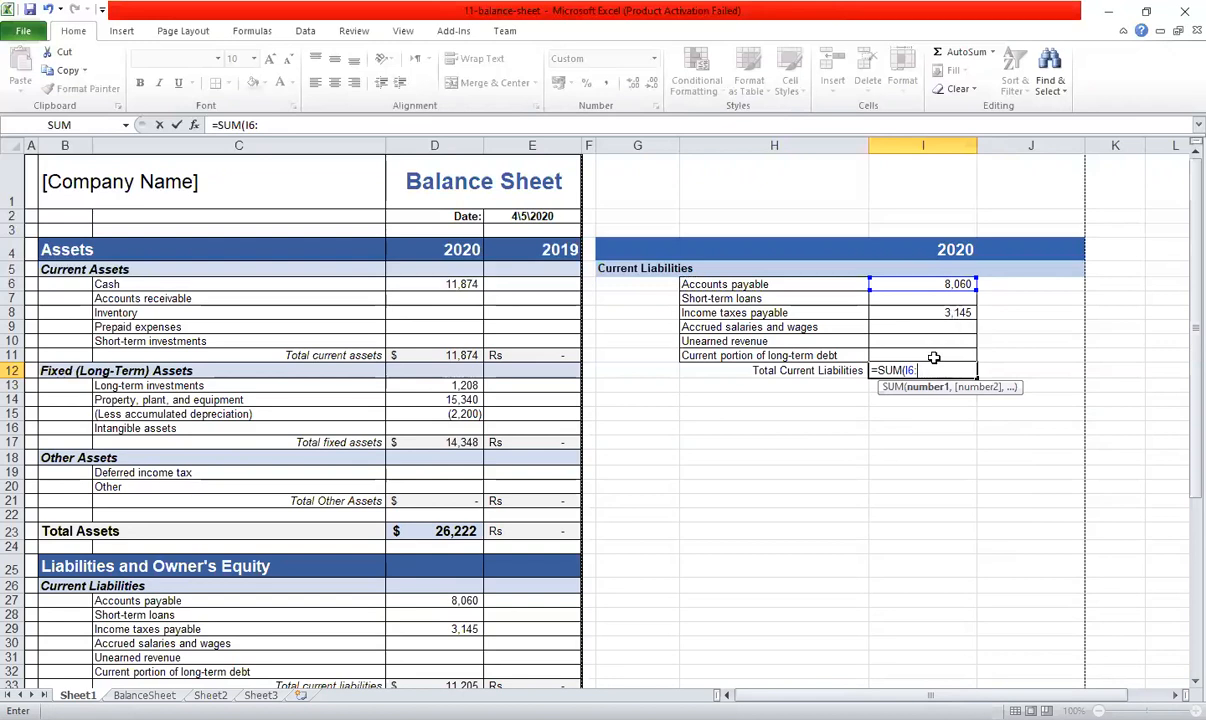
click(933, 357)
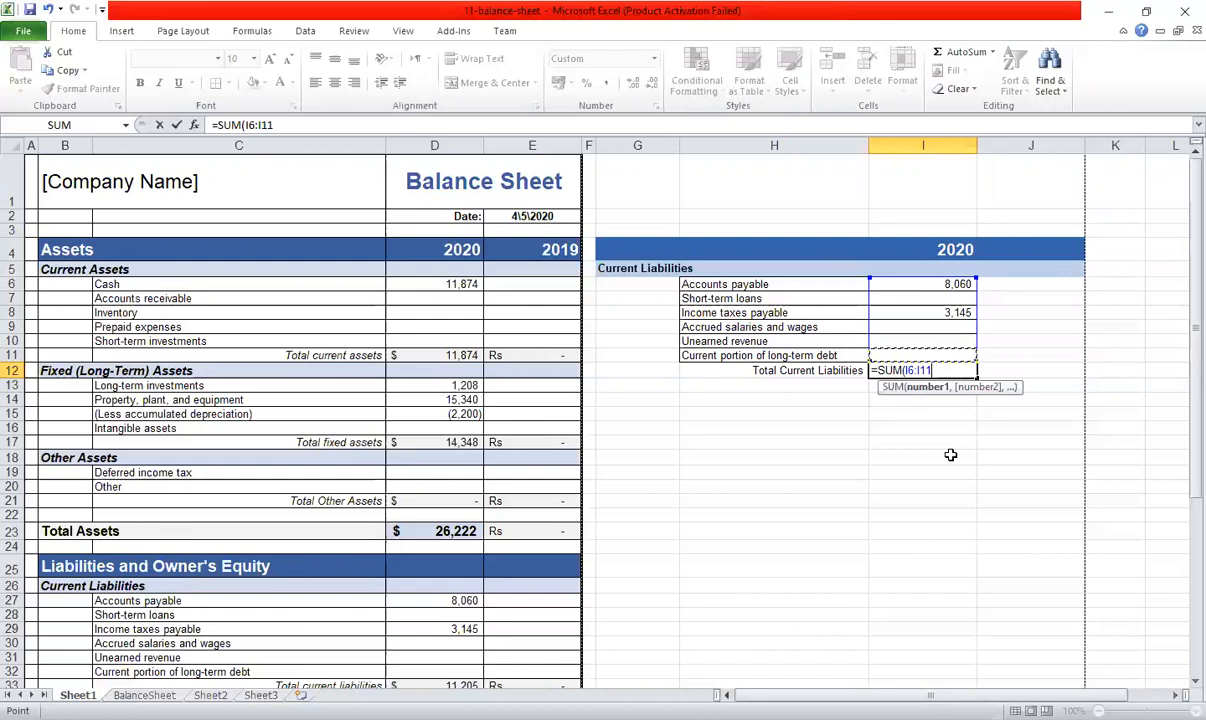
text())
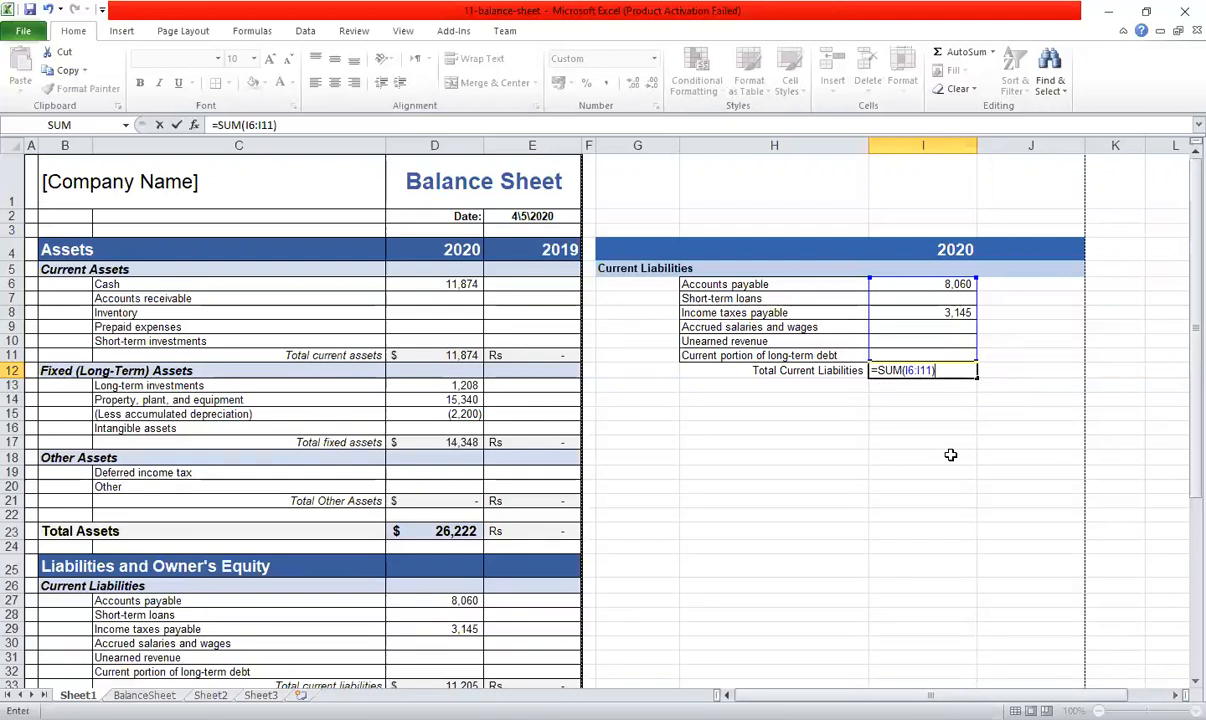
key(Return)
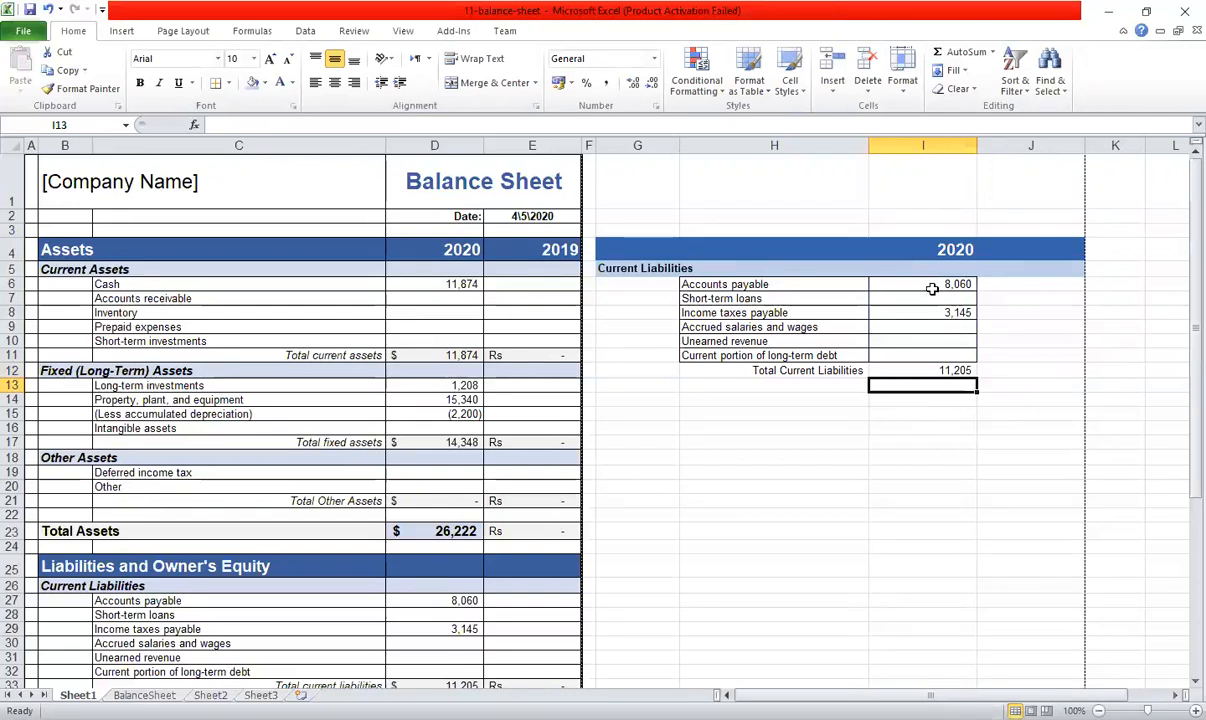
Enter test amounts of 200 for Accrued salaries and wages and 100 for Unearned revenue in the Current Liabilities list.
drag(930, 284, 943, 338)
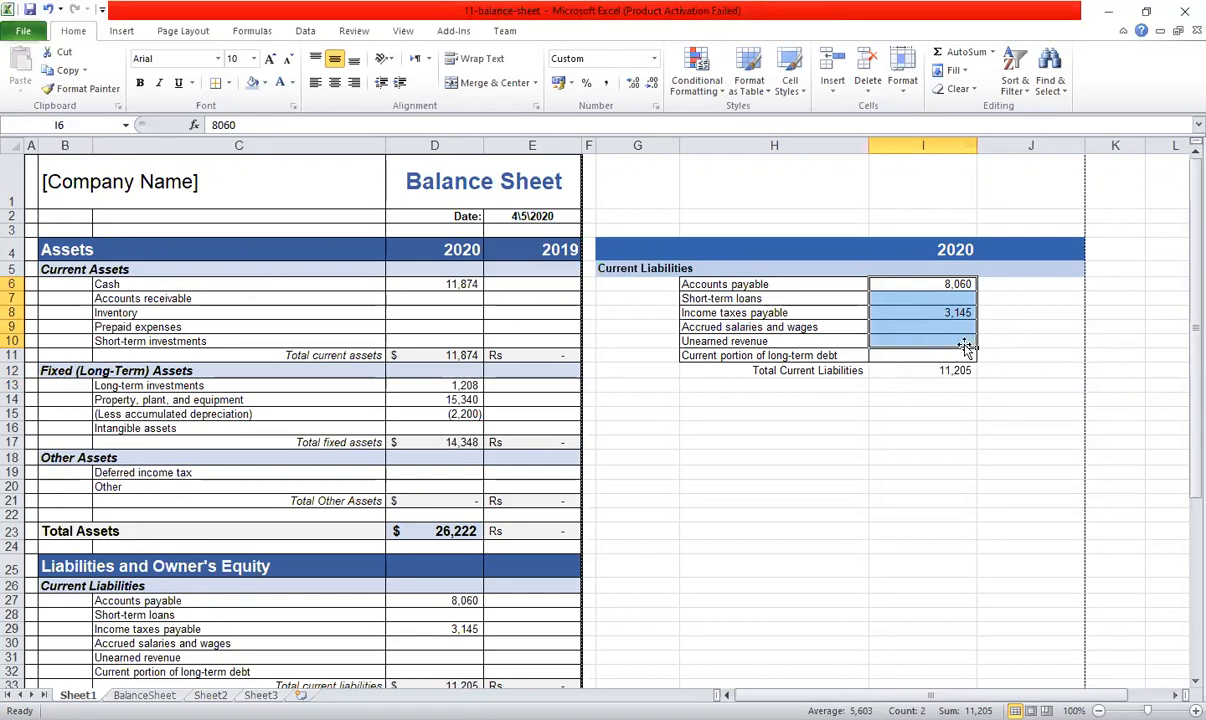
click(910, 325)
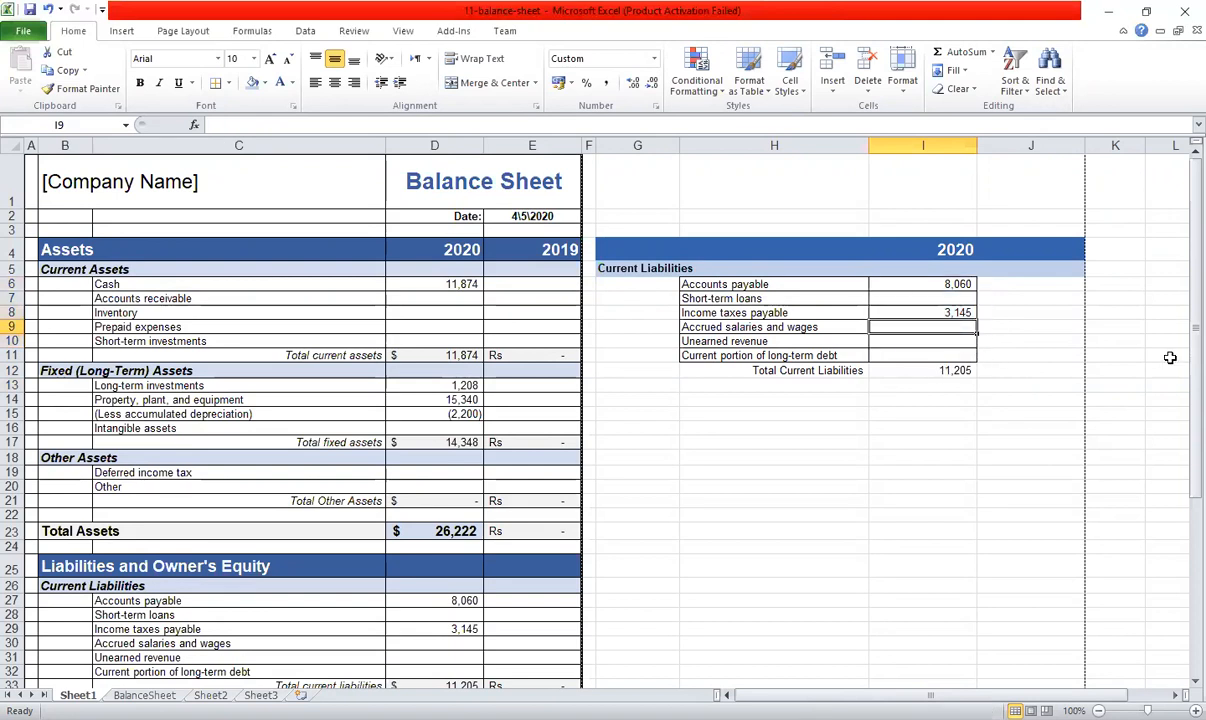
text(200)
key(Return)
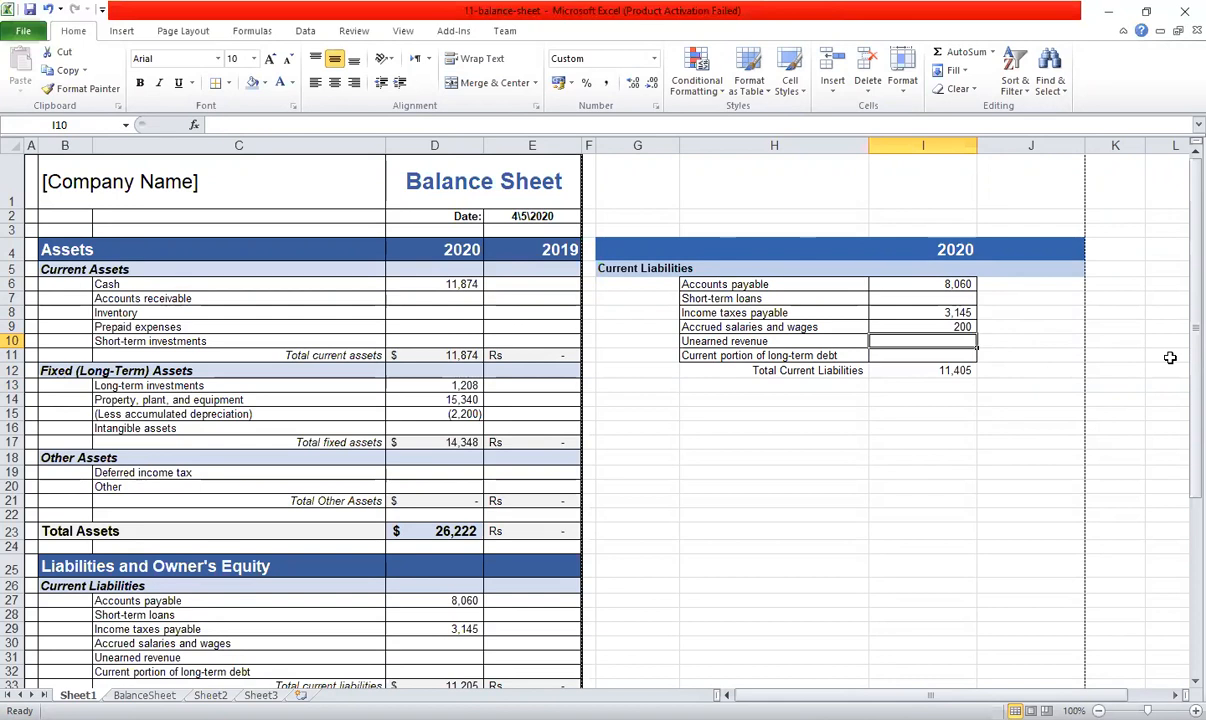
text(100)
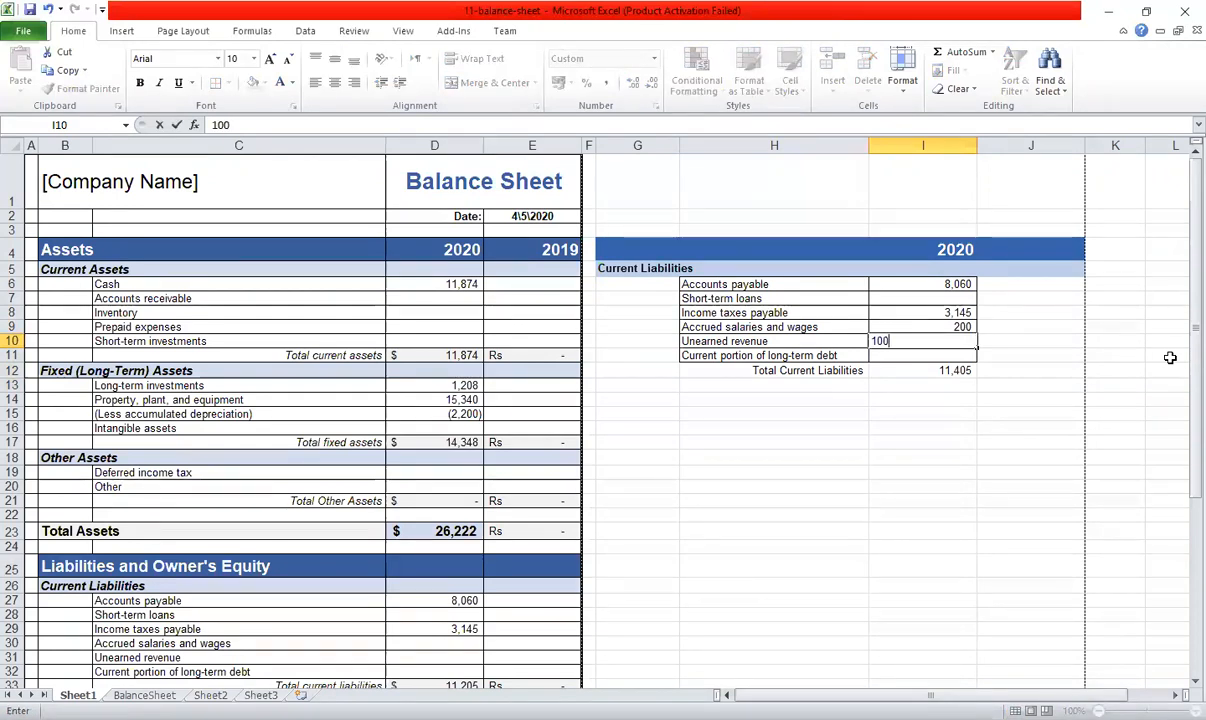
key(Return)
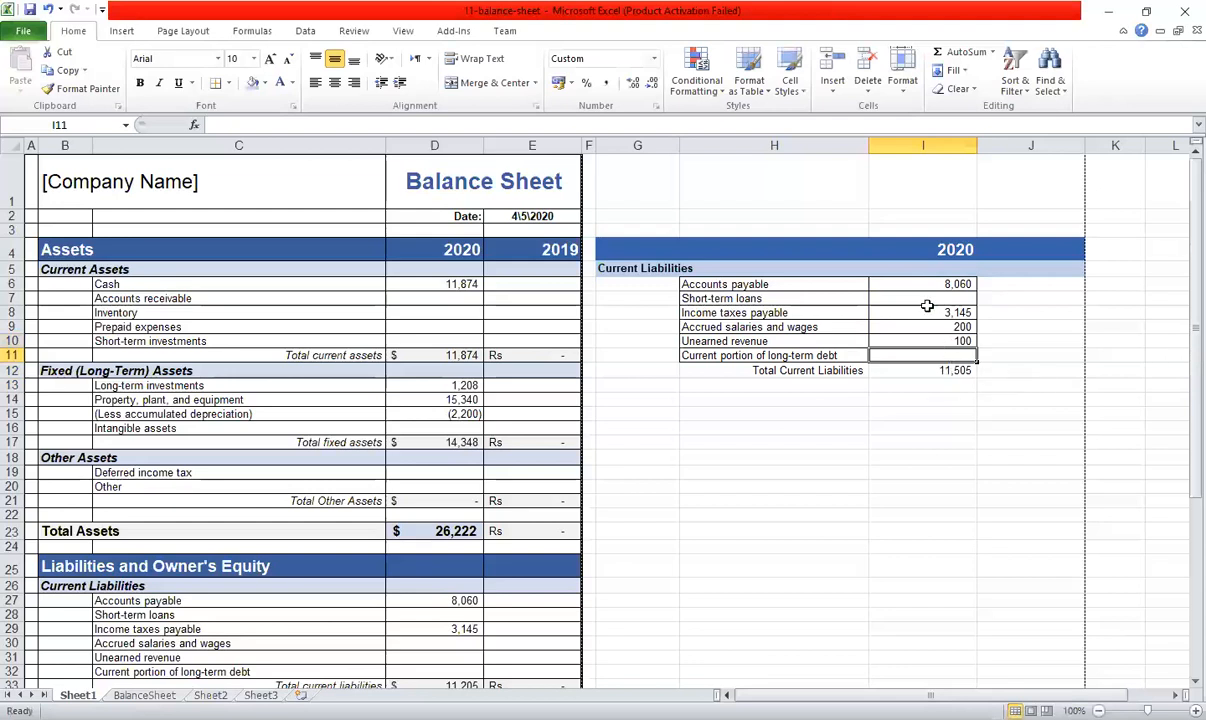
drag(921, 284, 950, 344)
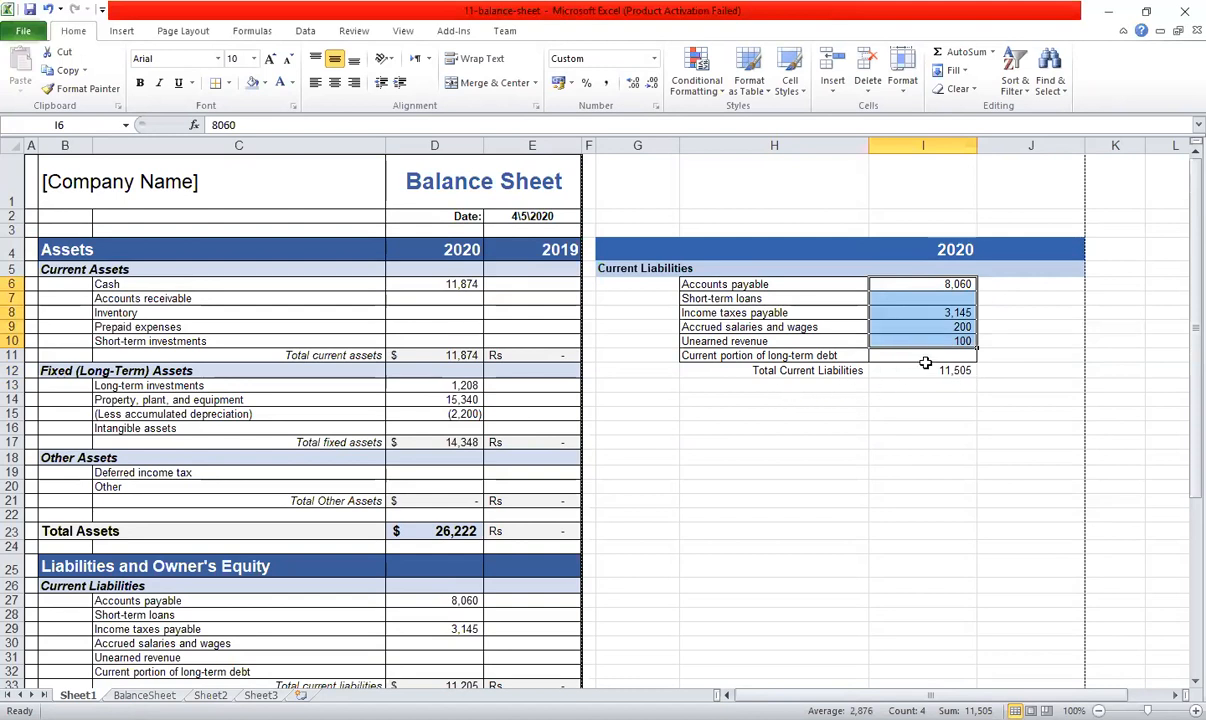
click(1009, 369)
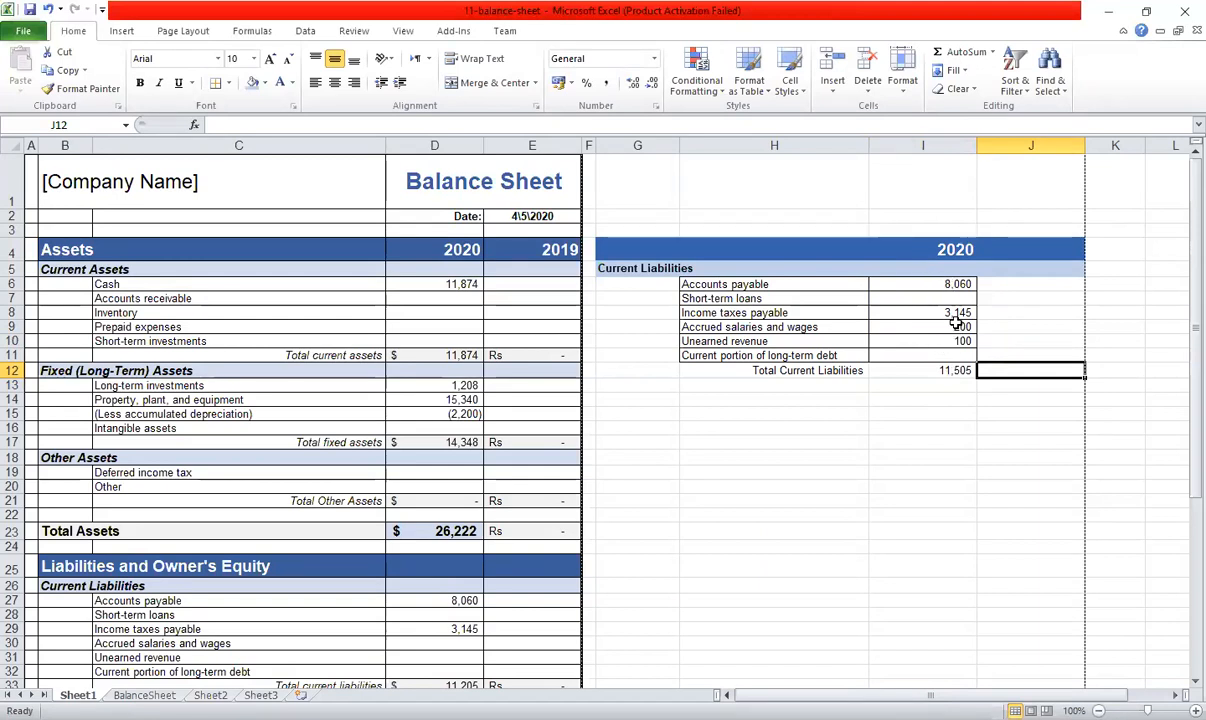
Try 7050 as the Accounts payable amount in I6 and undo the change.
click(952, 284)
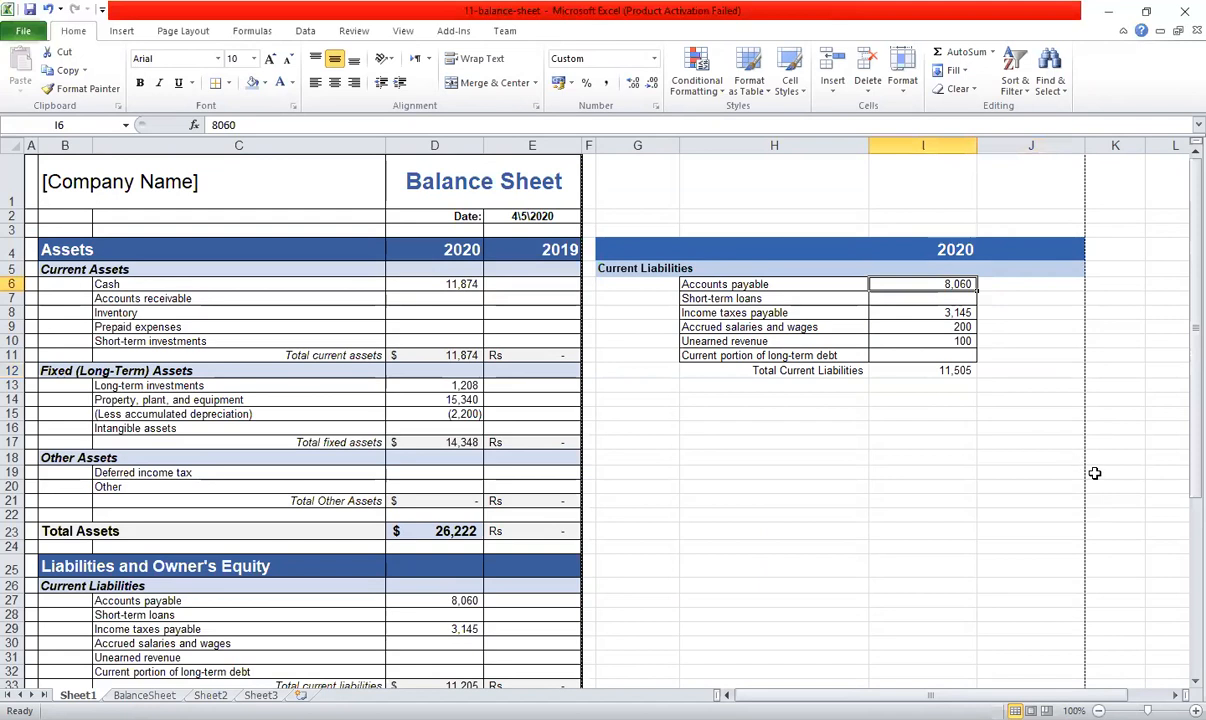
text(70)
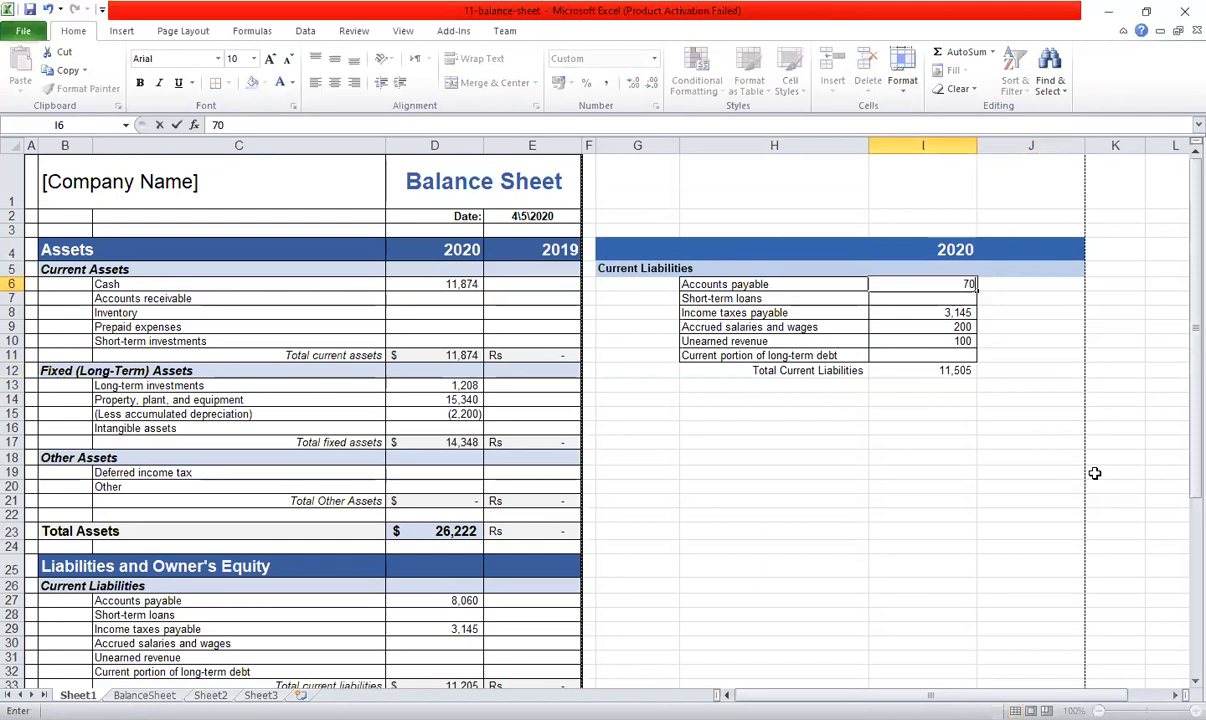
text(50)
key(Return)
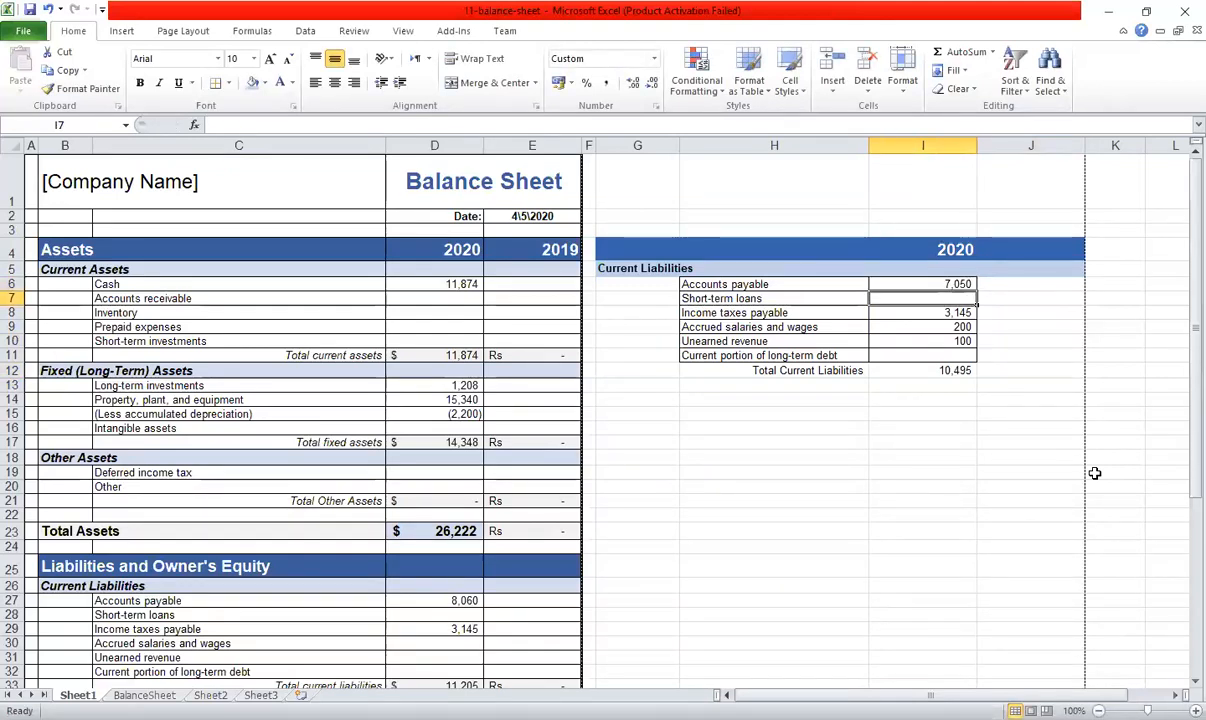
key(ctrl+z)
click(1094, 473)
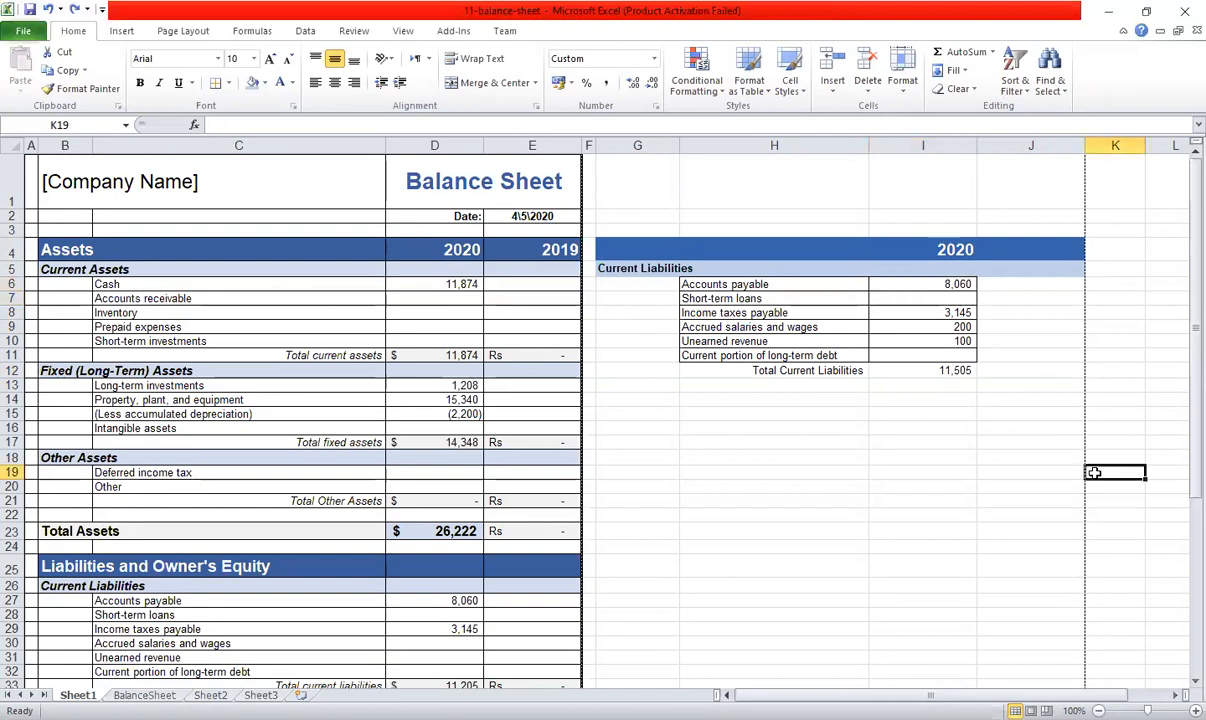
Clear the test amounts from Accrued salaries and wages and Unearned revenue in I9:I10.
click(942, 370)
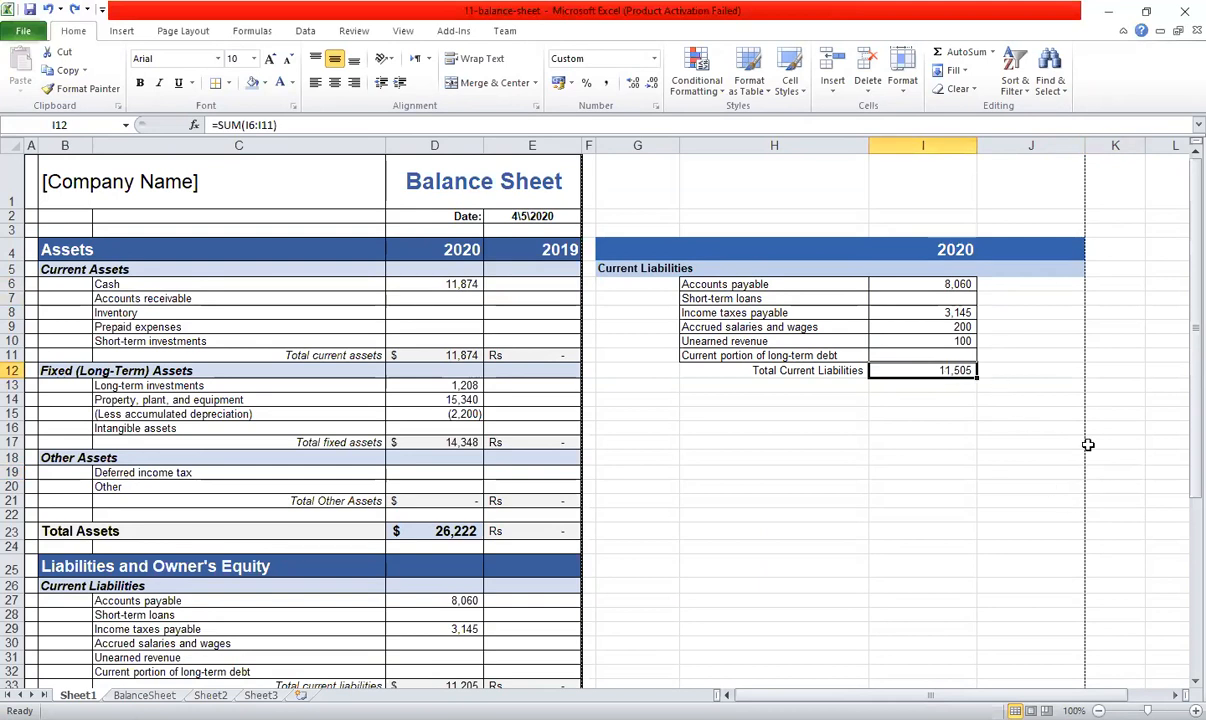
key(Up)
key(Up)
key(Up)
key(shift+Down)
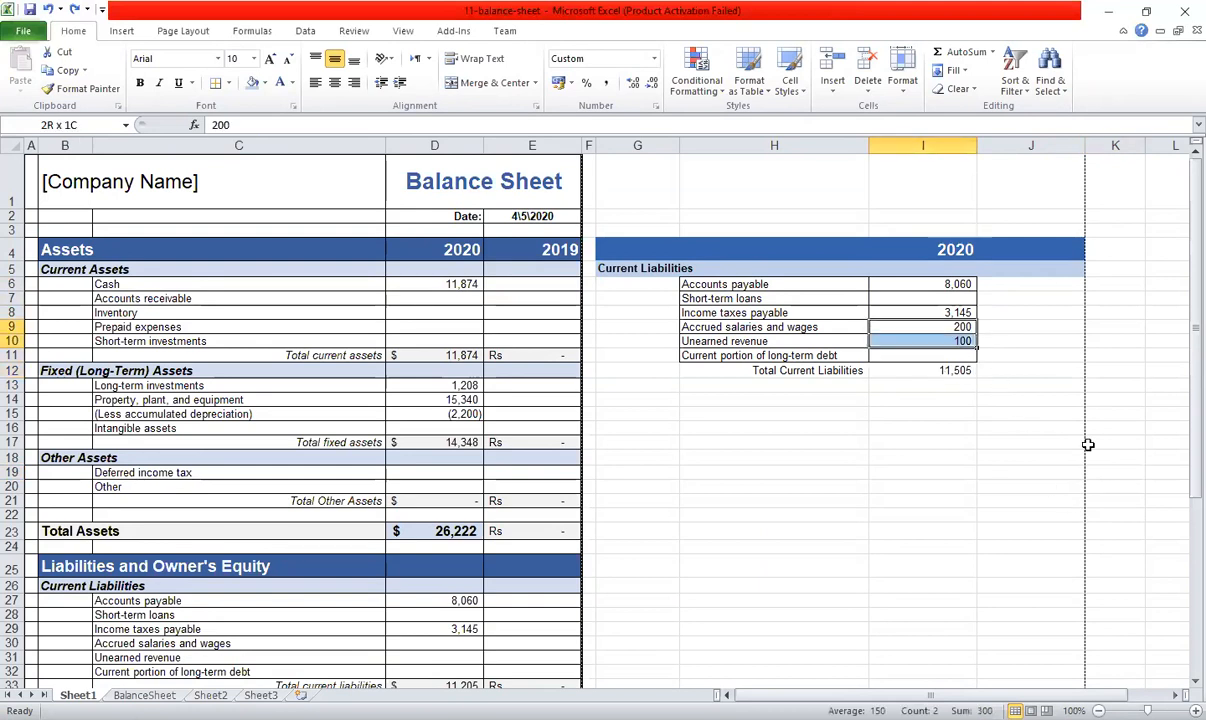
key(Delete)
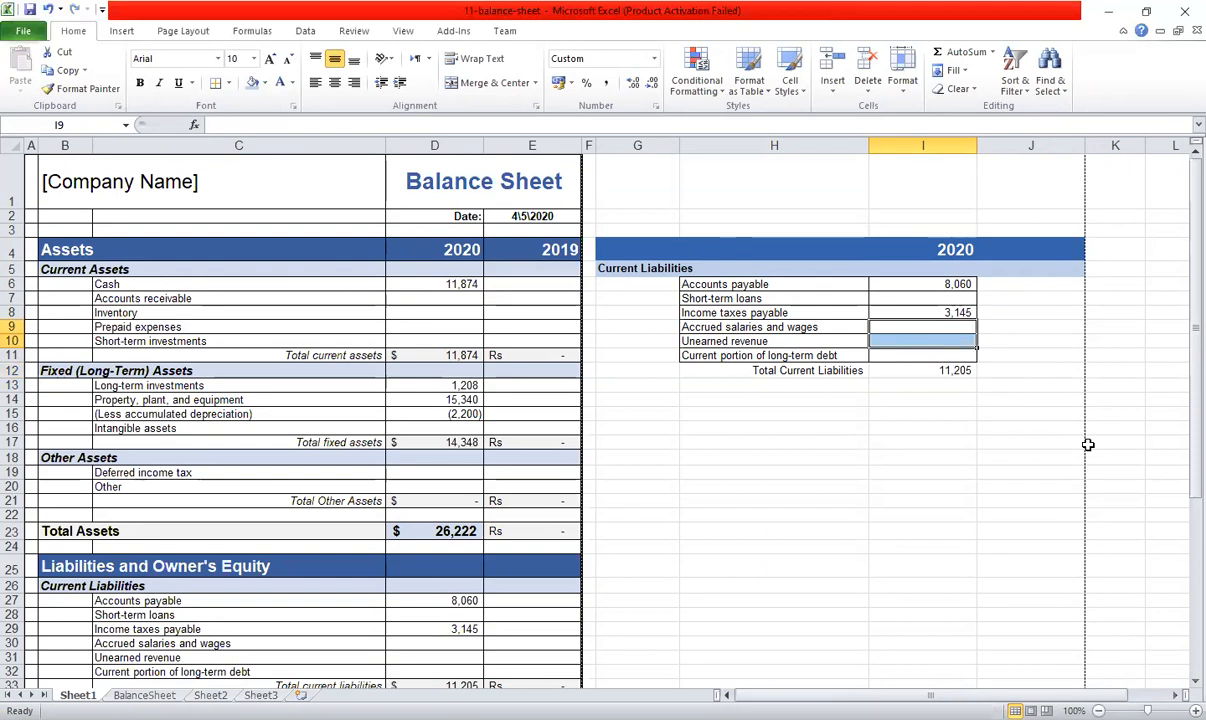
key(Right)
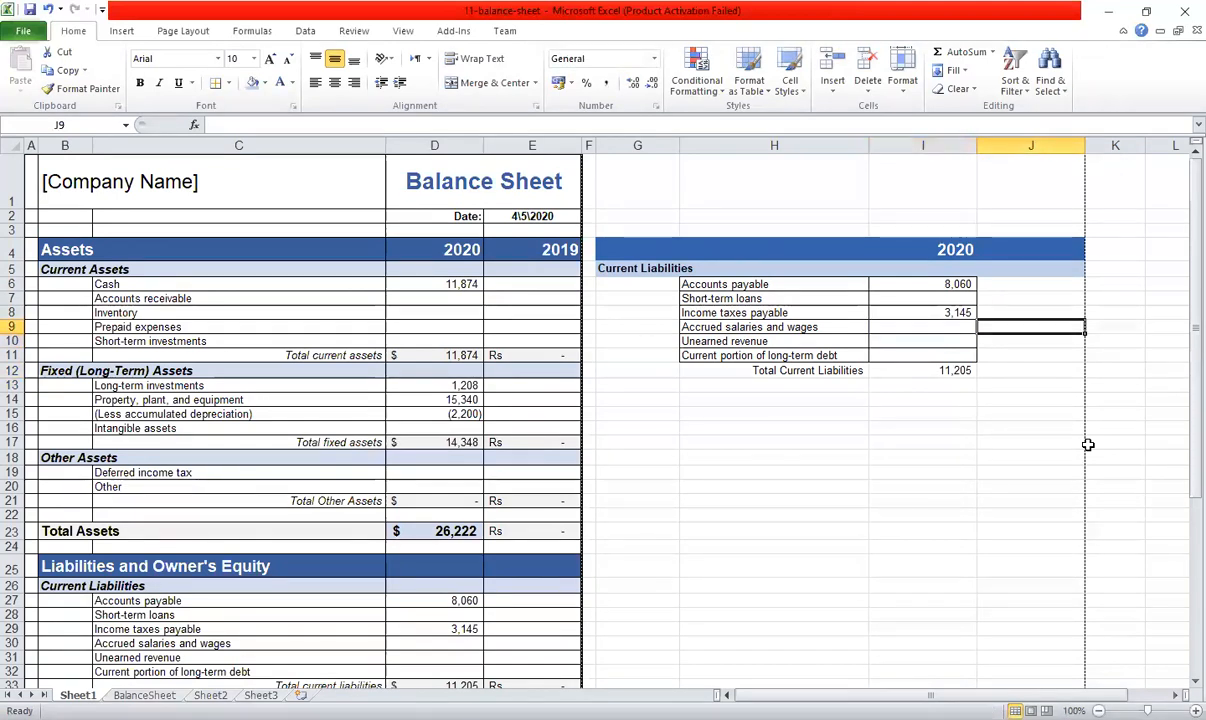
Fill G13:J13, below the Total Current Liabilities row, with the light blue used for the section heading.
scroll(1088, 444, down, 5)
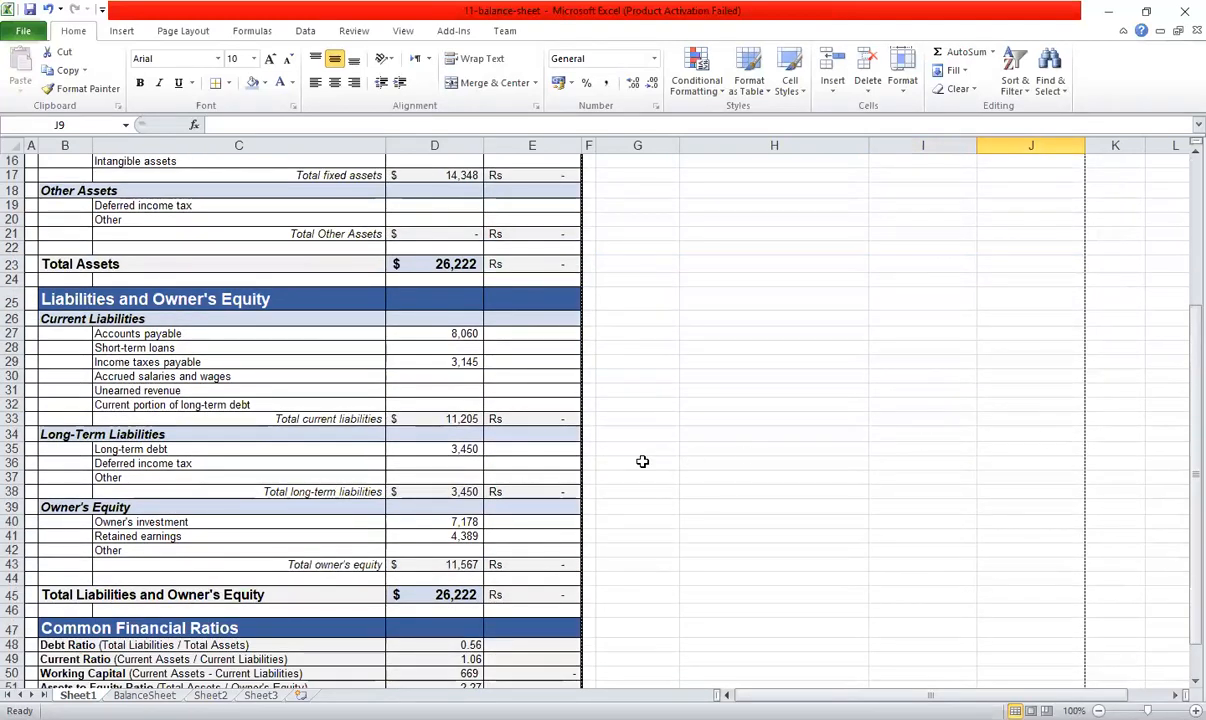
scroll(642, 461, up, 5)
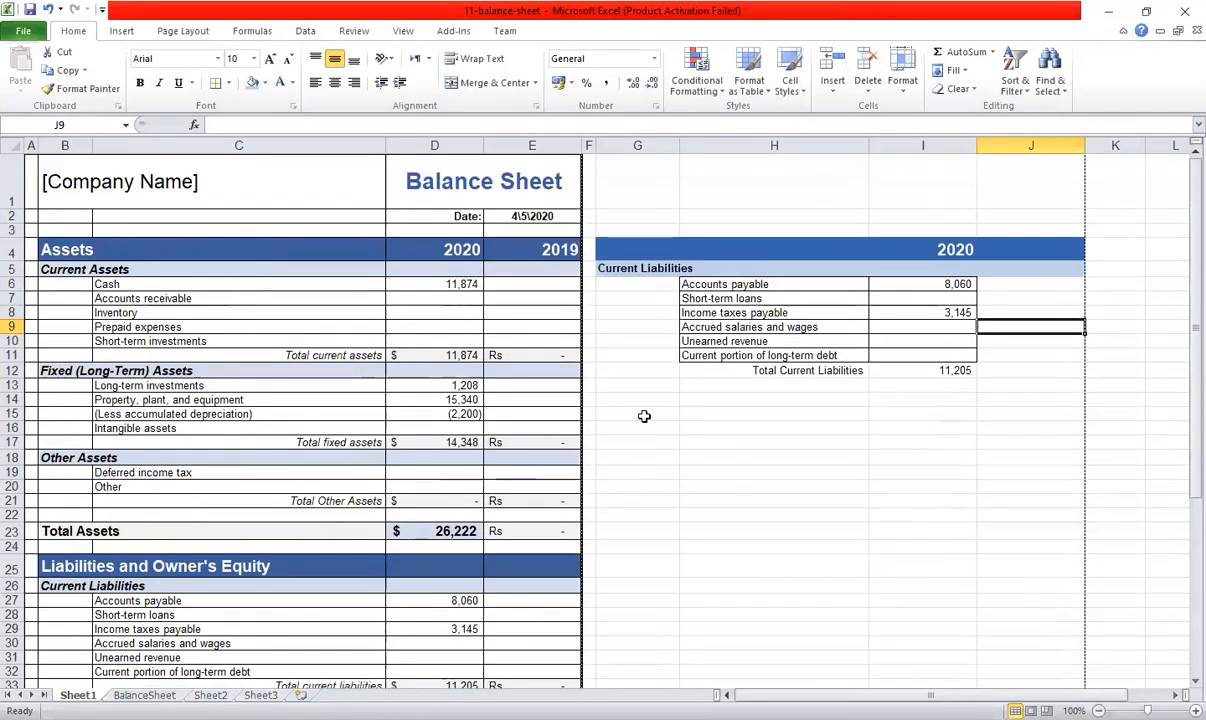
drag(624, 385, 1026, 383)
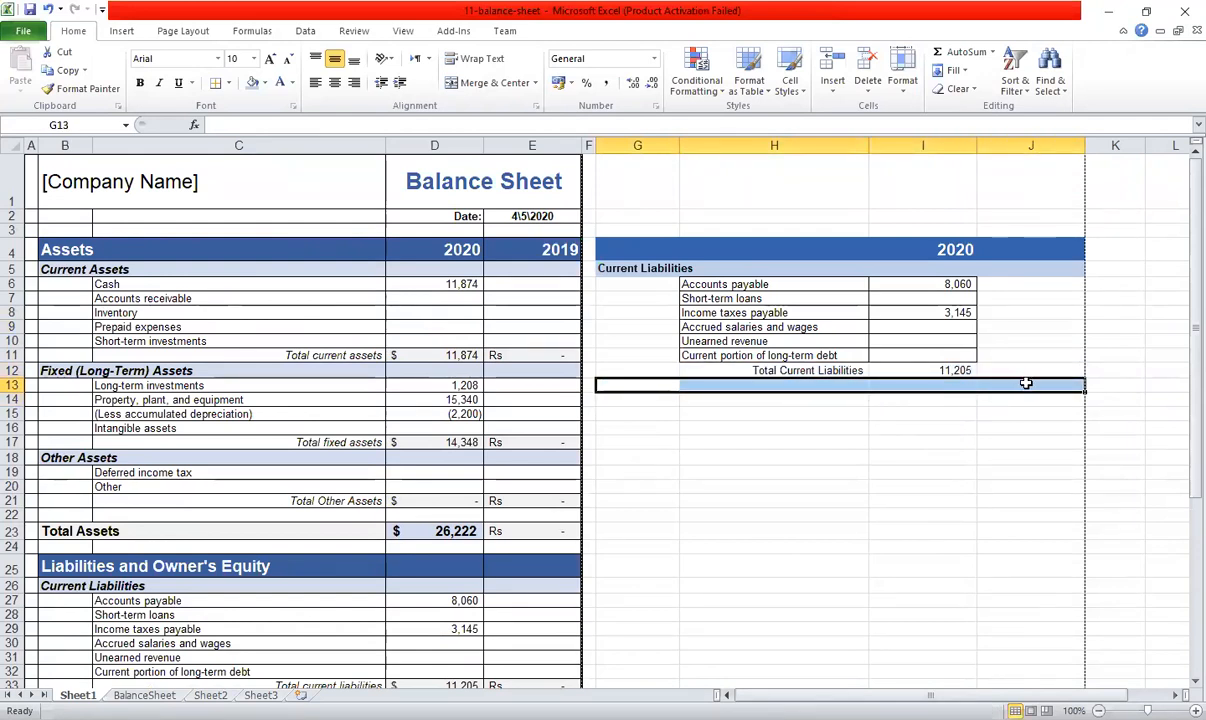
click(251, 83)
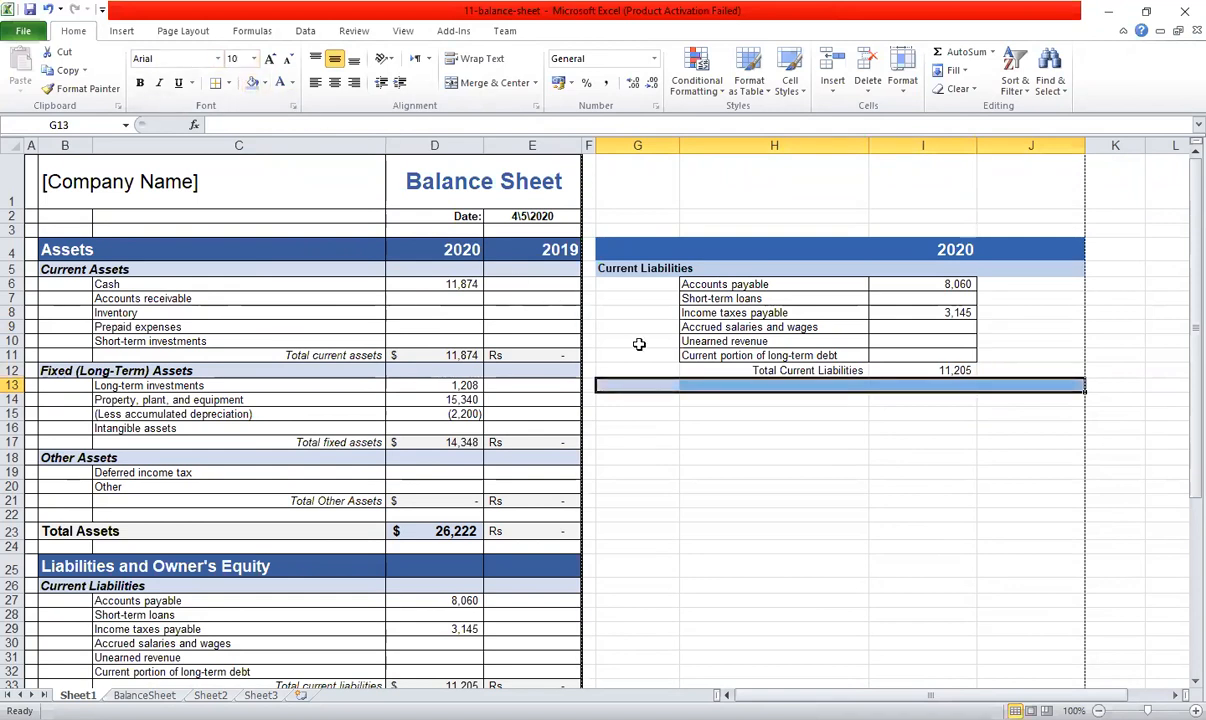
click(697, 398)
Merge cells G13 and H13 in the light blue row without centring.
scroll(697, 398, down, 1)
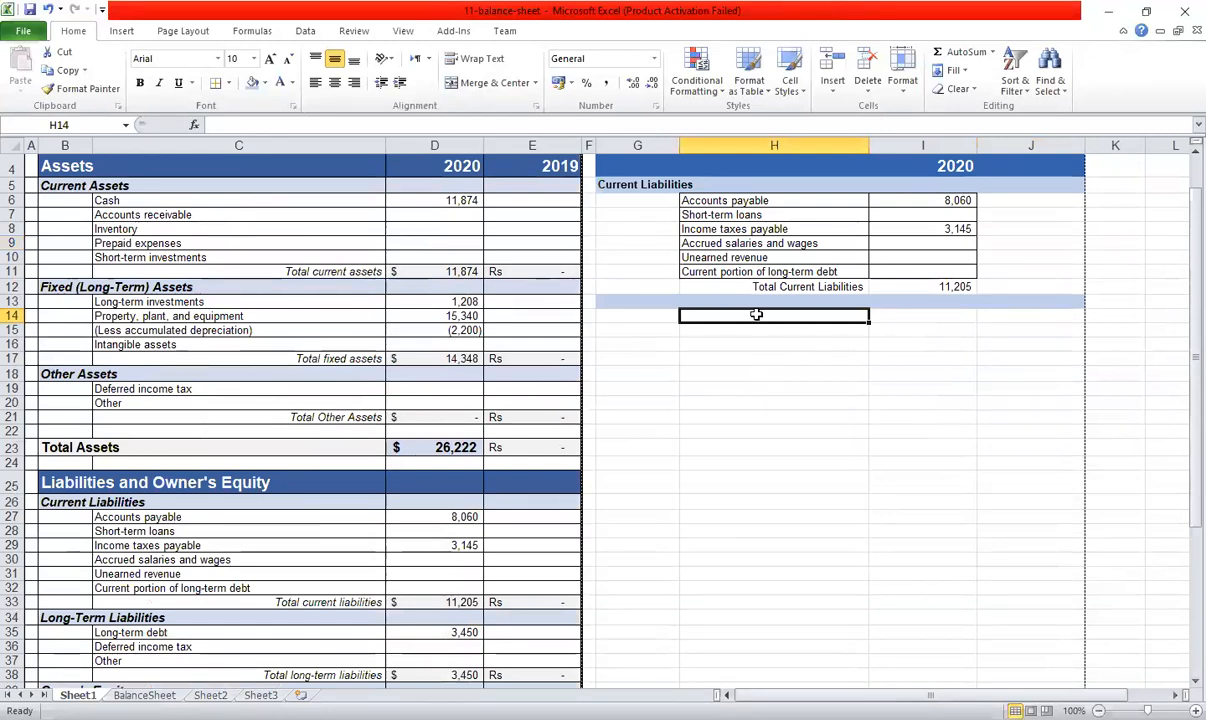
click(693, 300)
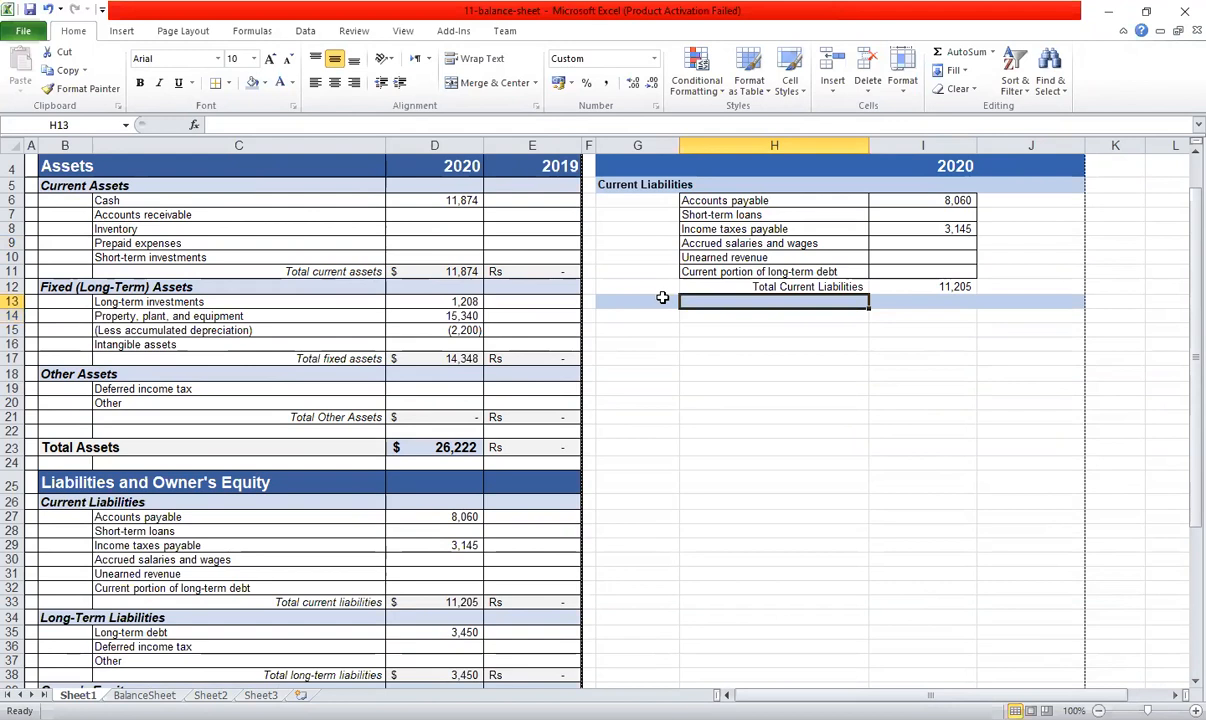
click(655, 307)
drag(649, 303, 705, 304)
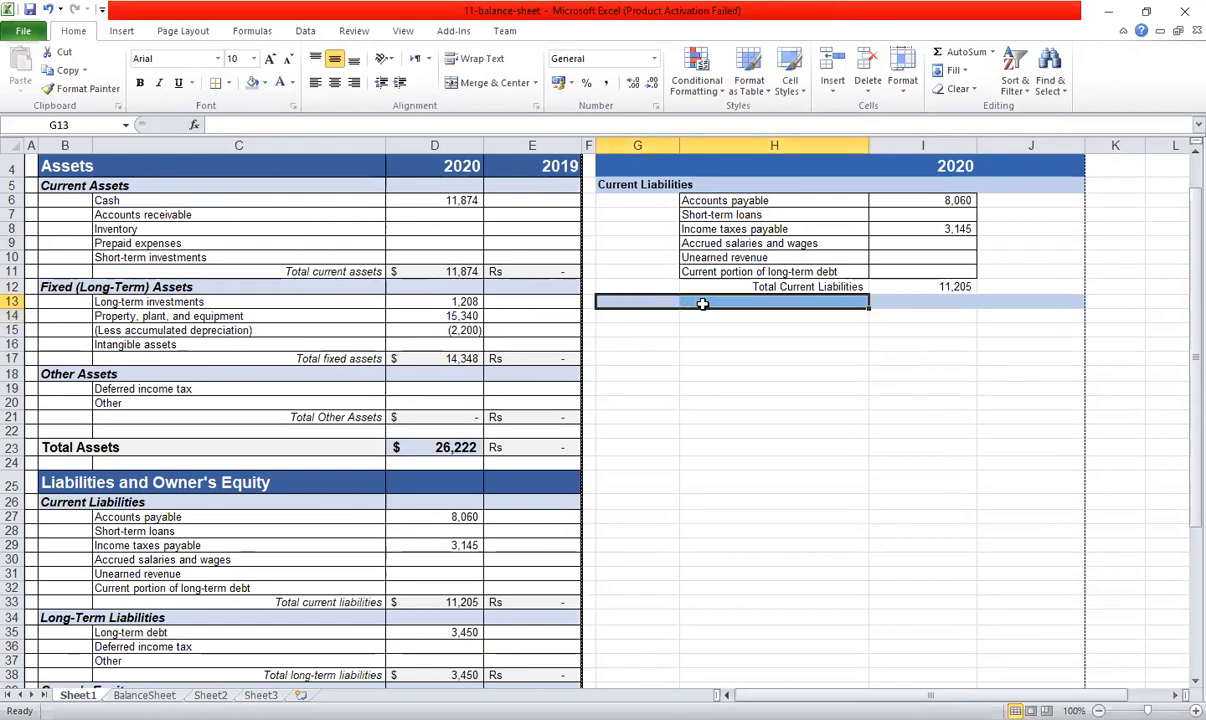
click(535, 82)
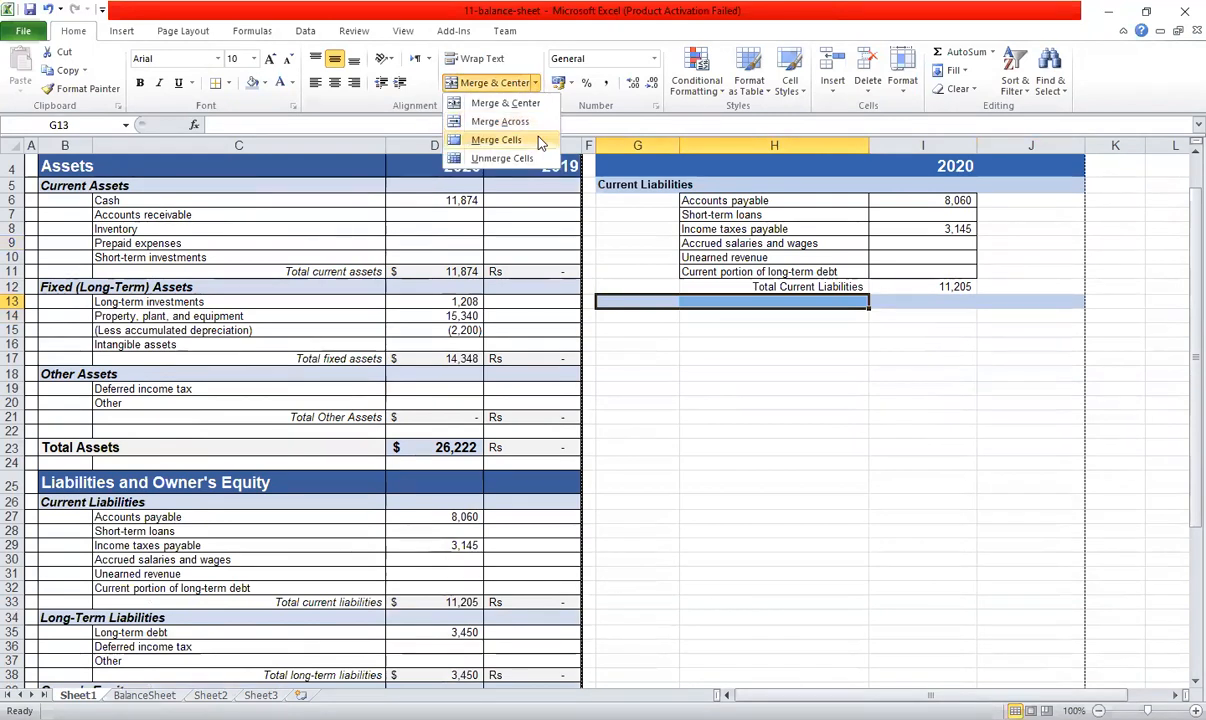
click(538, 140)
shift+click(780, 419)
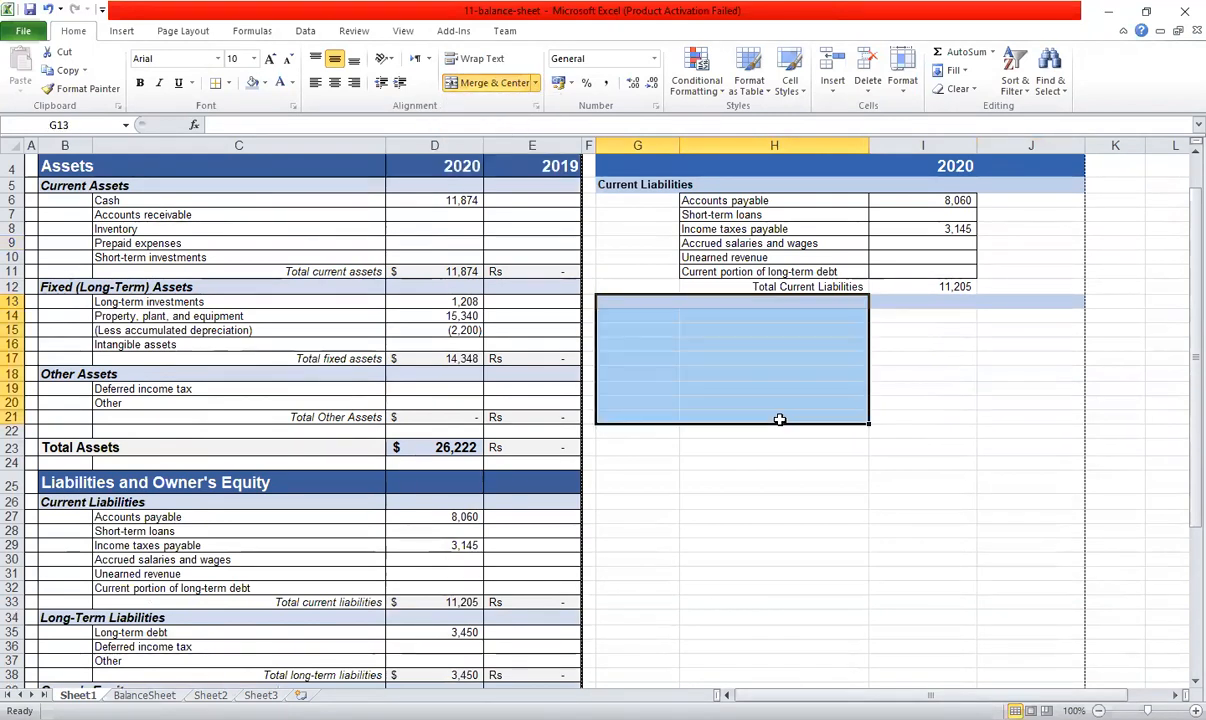
text(o)
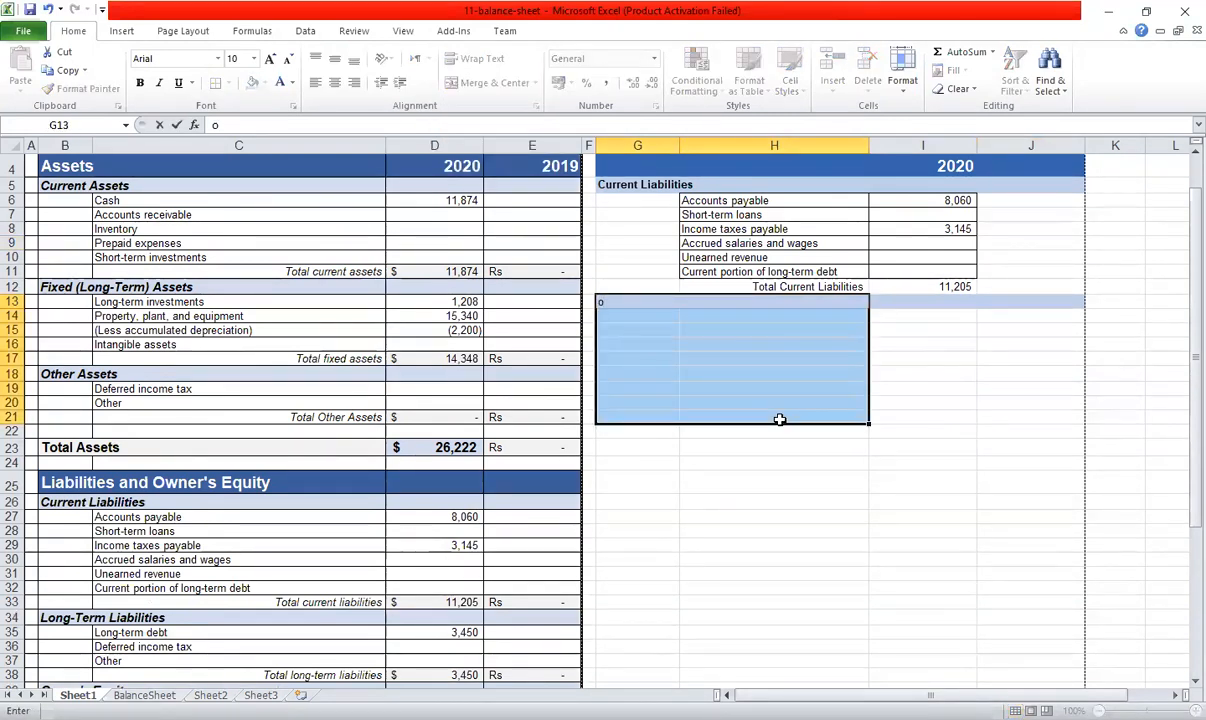
key(Escape)
click(1031, 391)
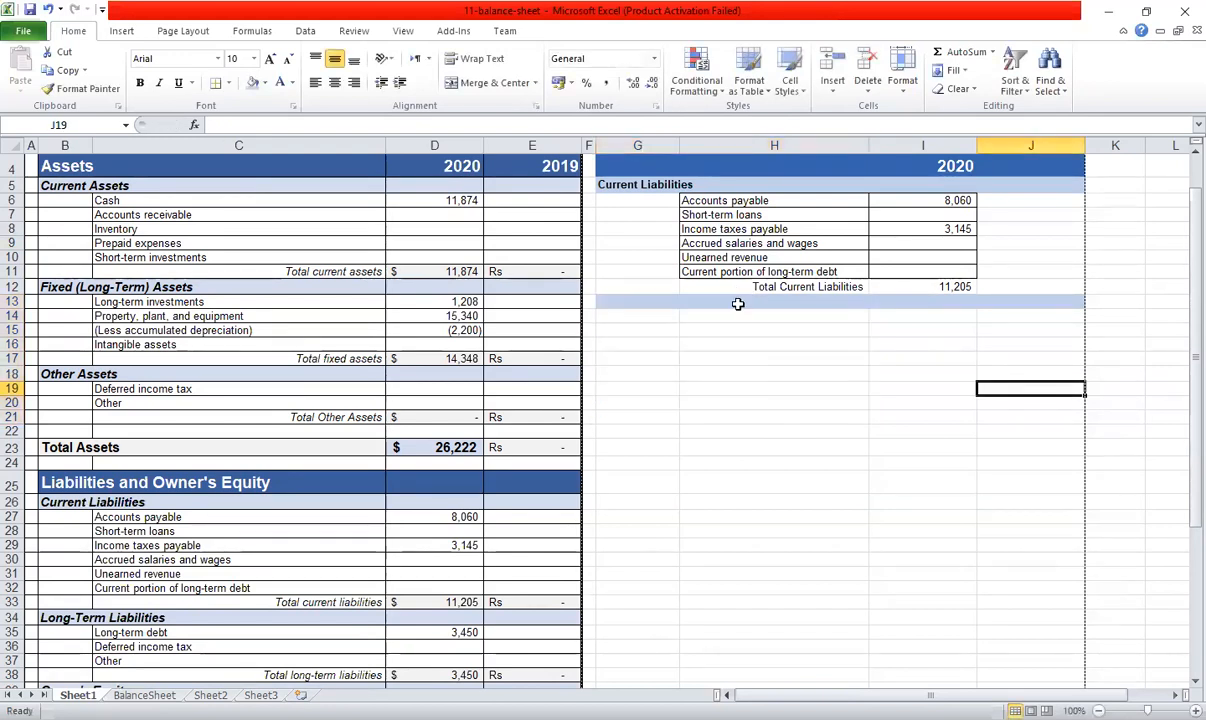
Enter the heading "Long term Liabilities" in the merged light blue cell G13 and make it bold.
click(738, 302)
text(Lo)
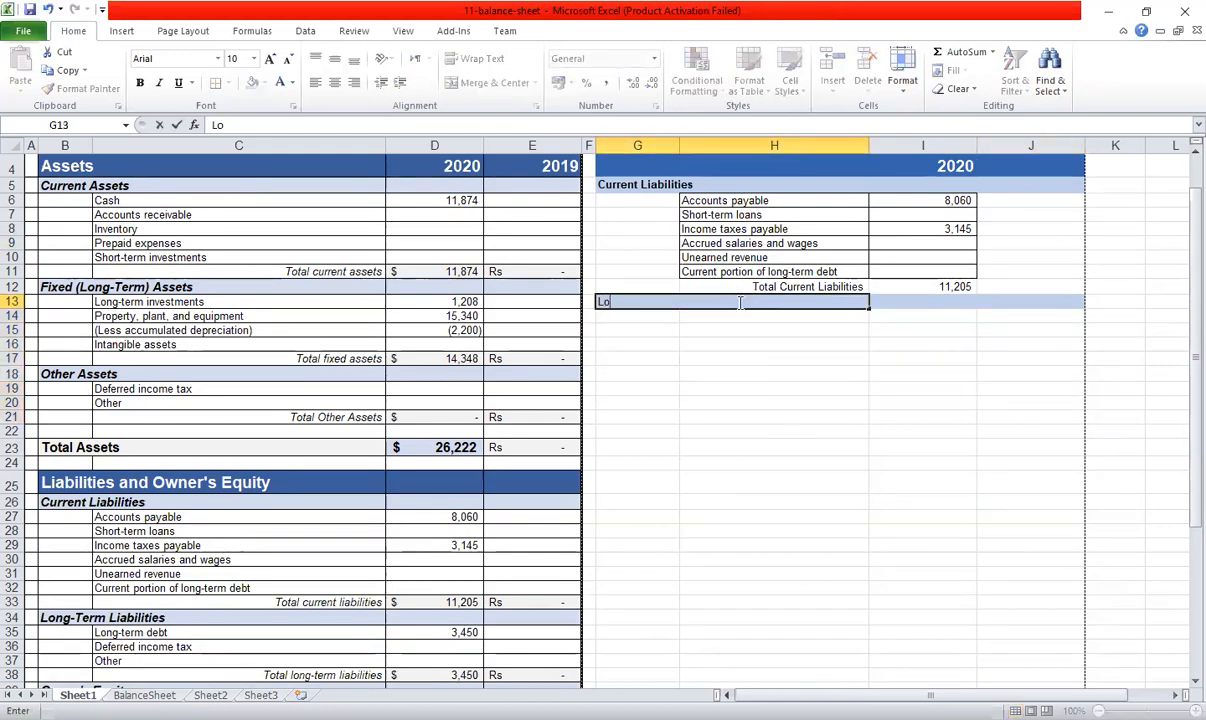
text(ng term Lai)
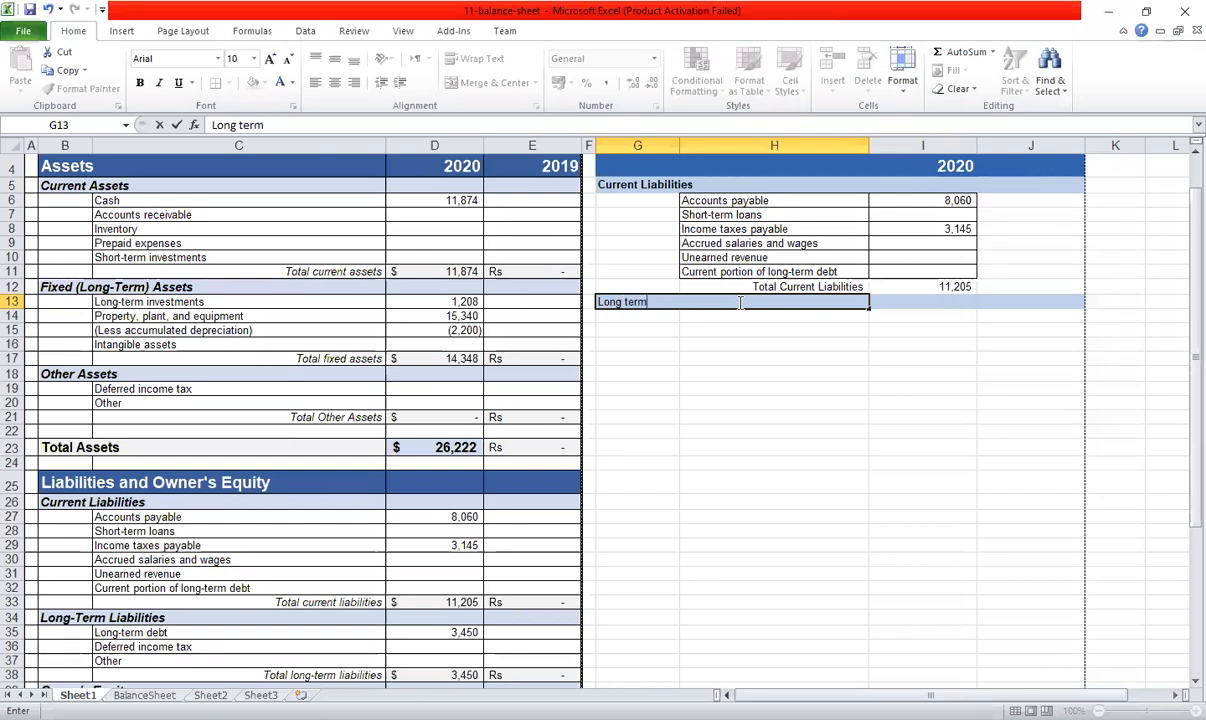
key(BackSpace)
key(BackSpace)
text(iabilitie)
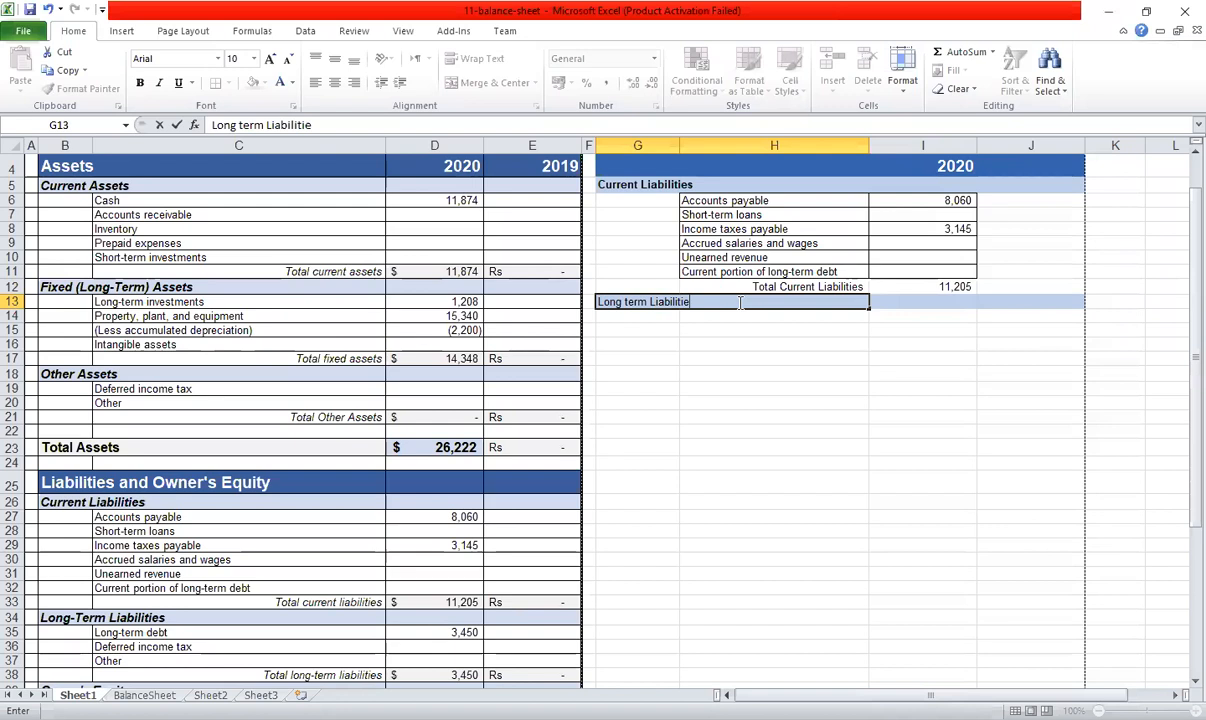
text(s)
click(755, 342)
click(707, 301)
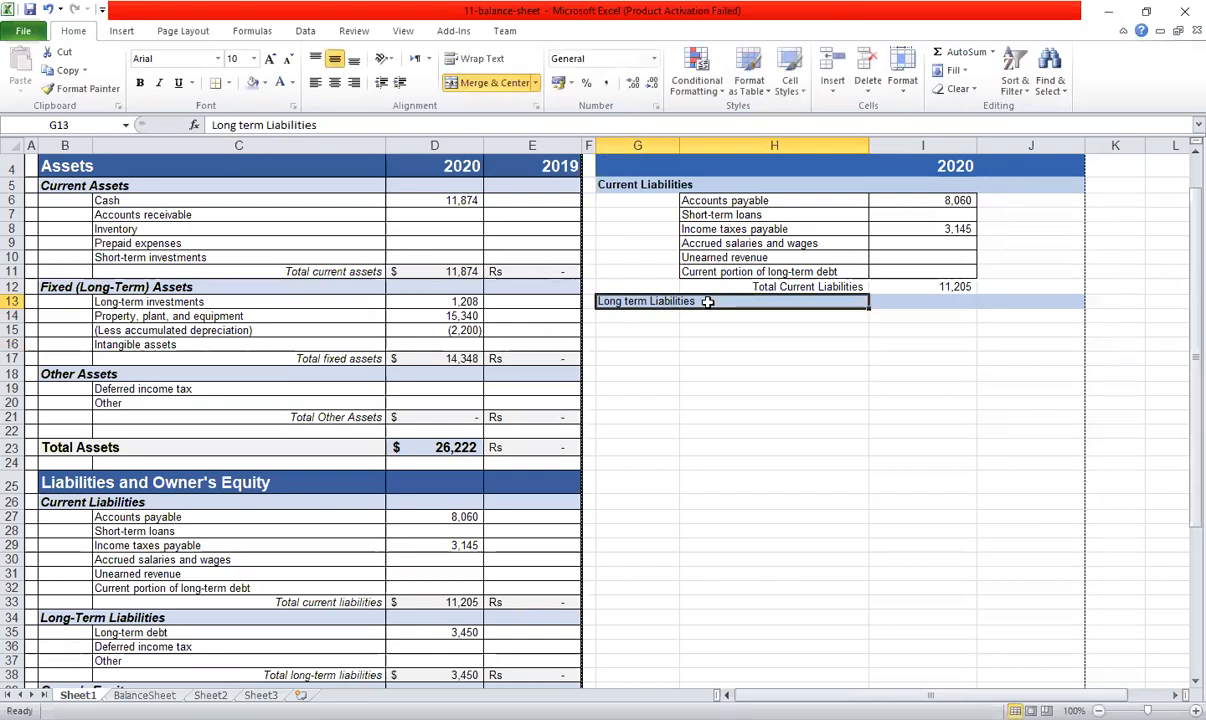
click(141, 85)
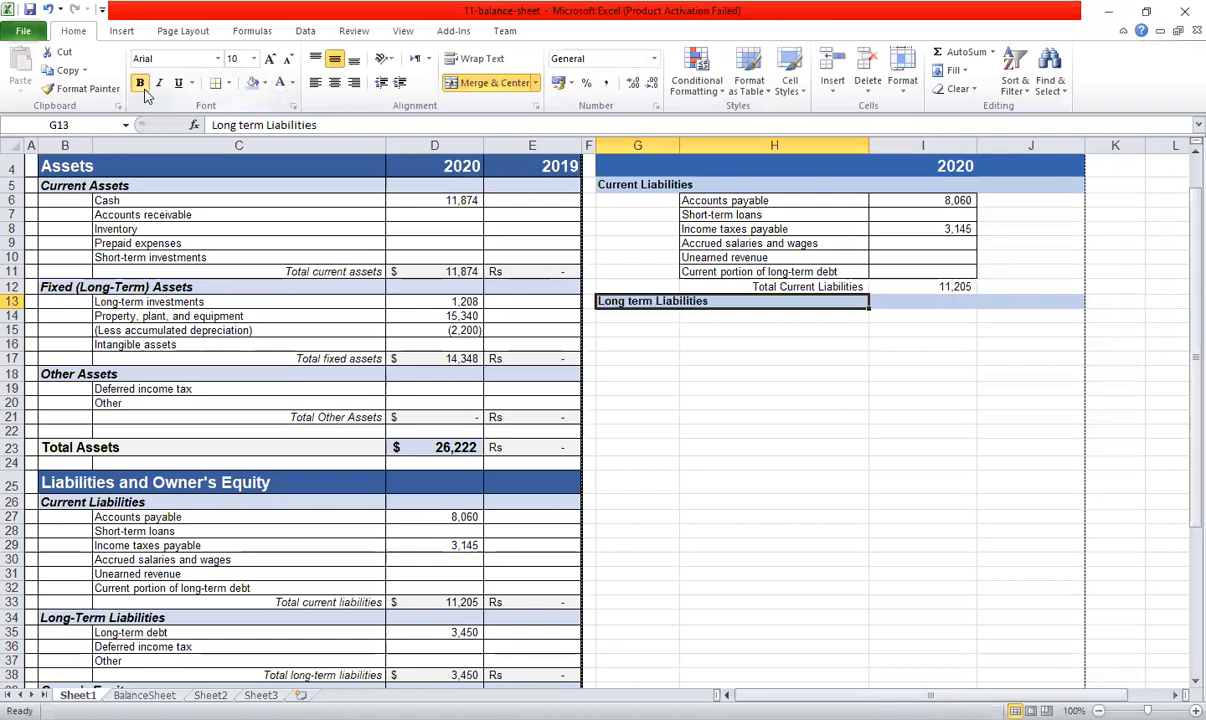
Copy the long-term liabilities rows with their total from C35:E38 and paste them at H14 under the new heading.
click(740, 318)
scroll(740, 318, down, 3)
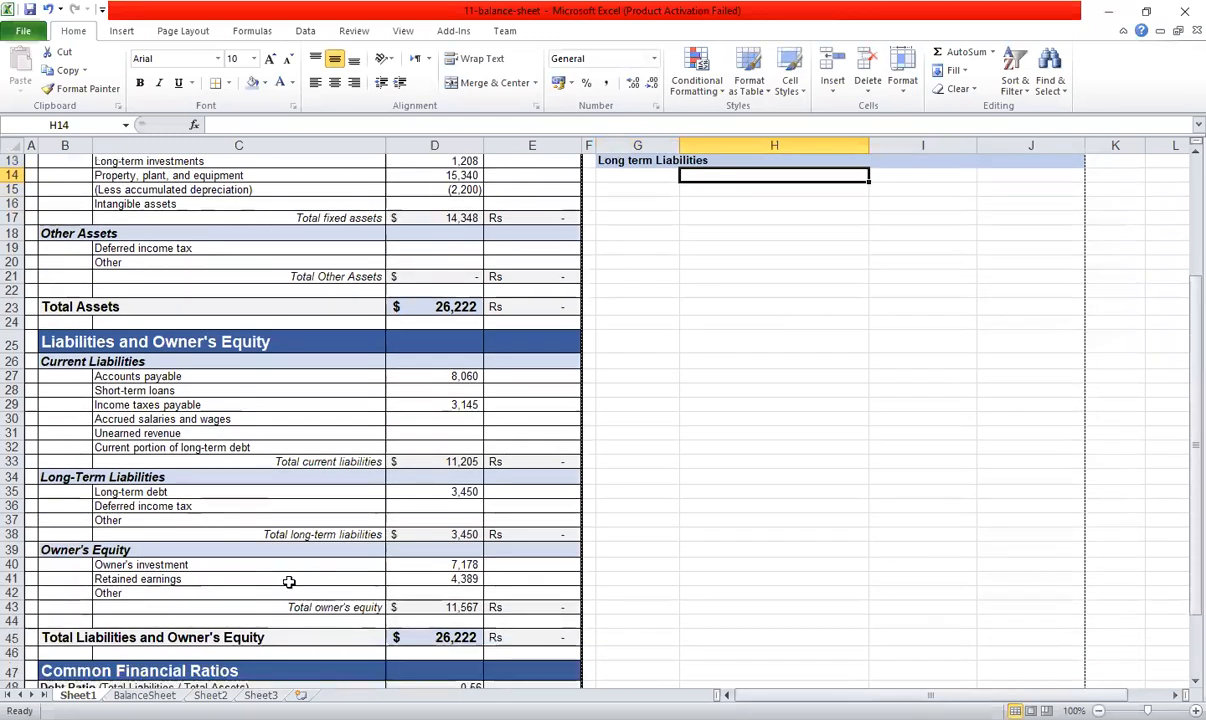
drag(212, 494, 491, 527)
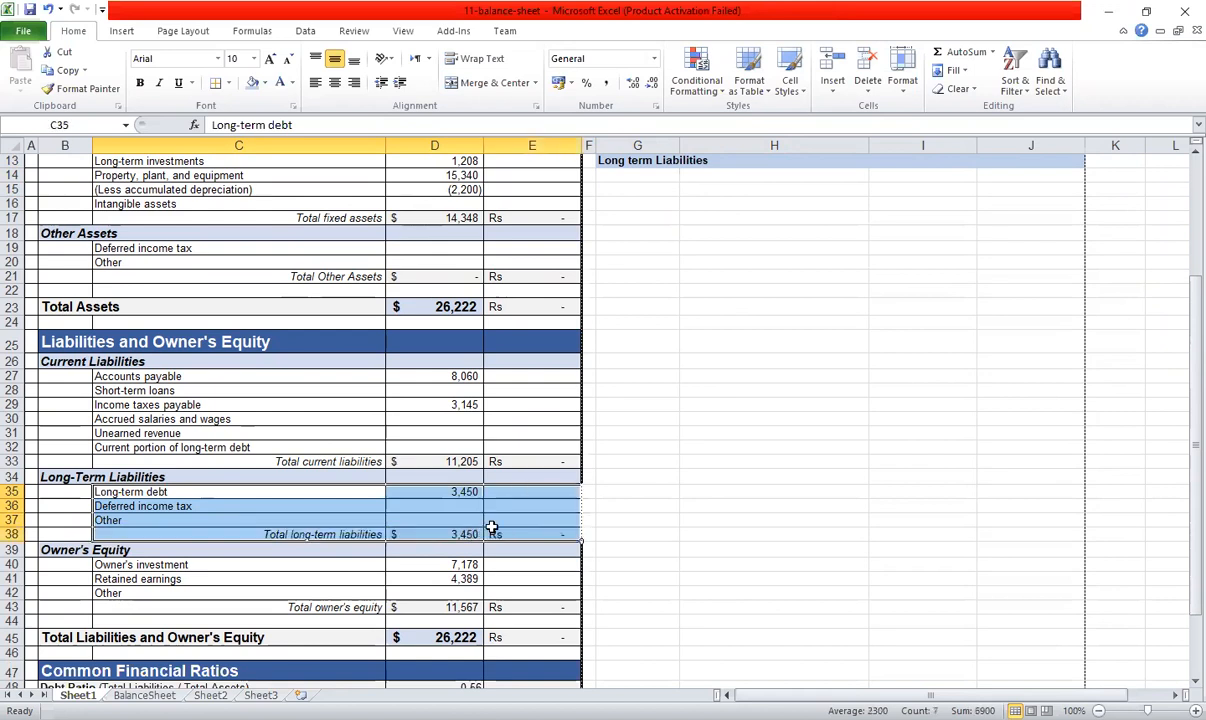
key(ctrl+c)
scroll(491, 527, up, 2)
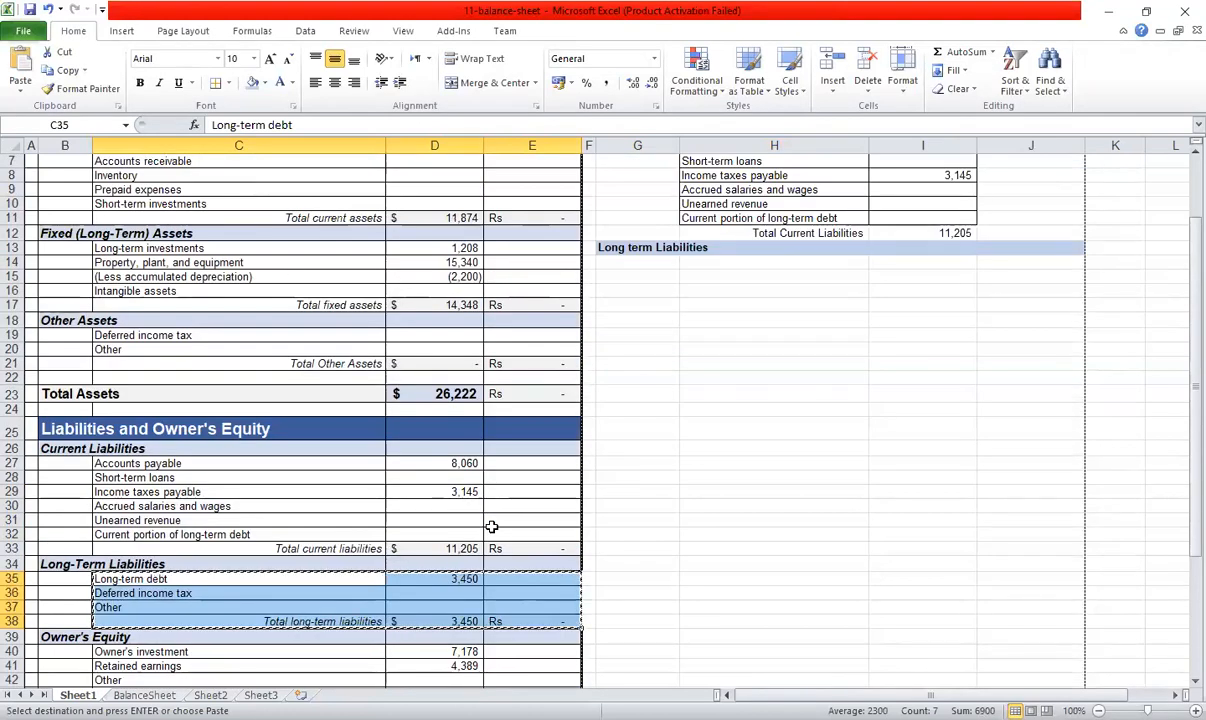
click(775, 261)
key(ctrl+v)
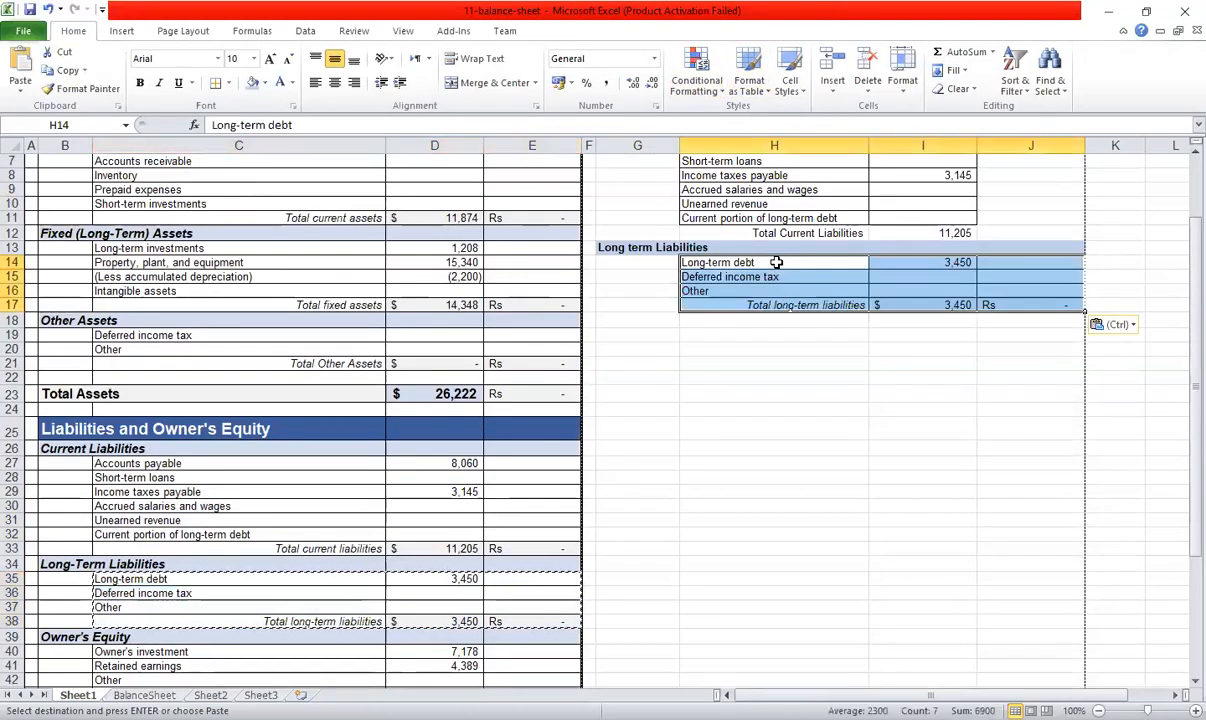
click(1069, 394)
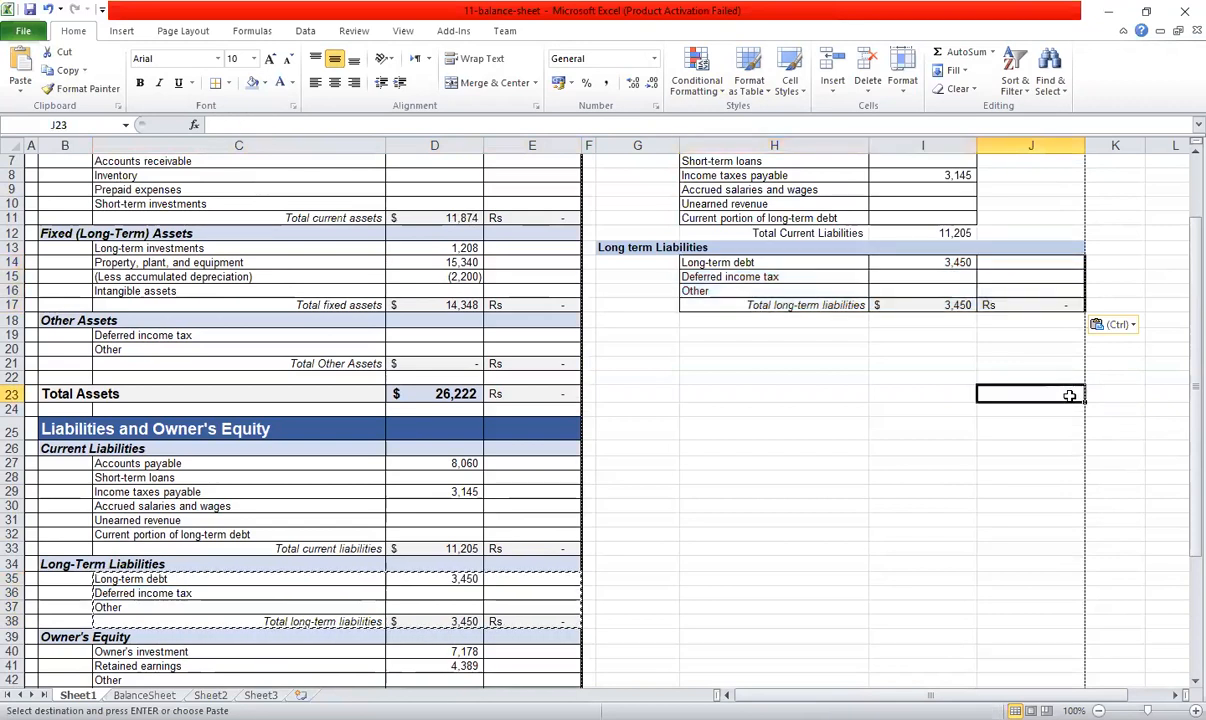
scroll(1069, 396, up, 2)
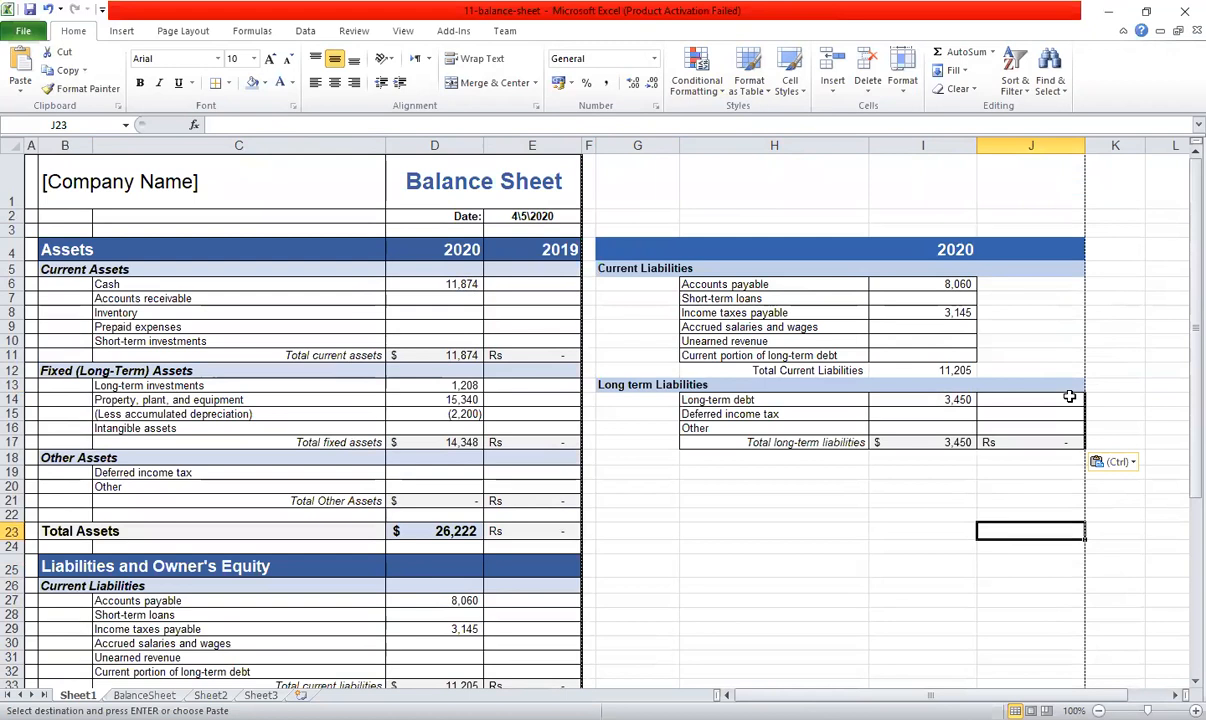
Open the cell formatting settings for the Total Current Liabilities amount in I12 and move the dialog clear of that cell.
click(892, 446)
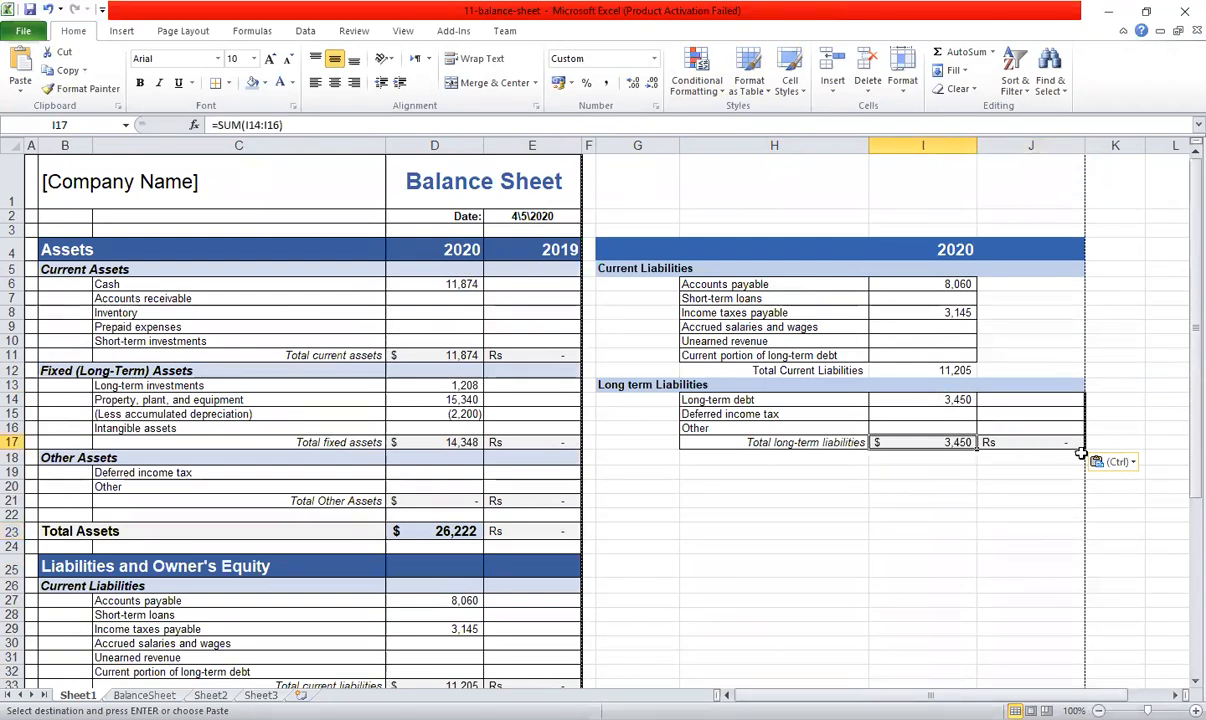
click(1047, 444)
click(947, 370)
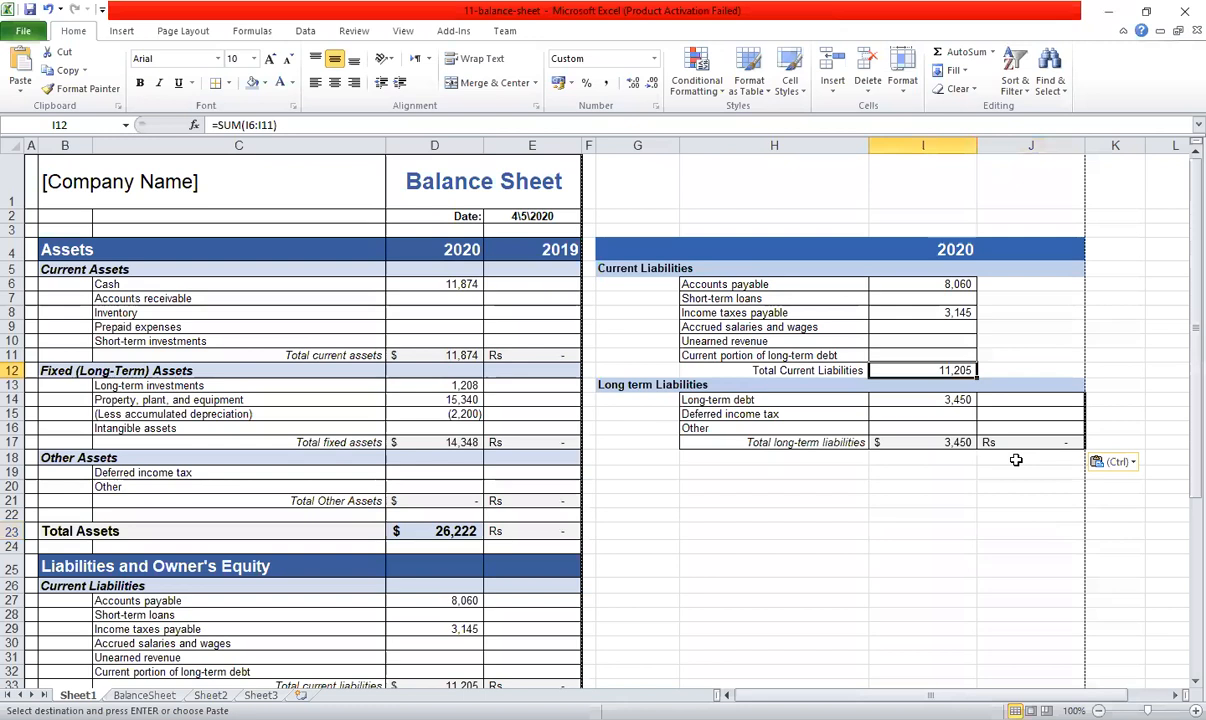
right_click(933, 371)
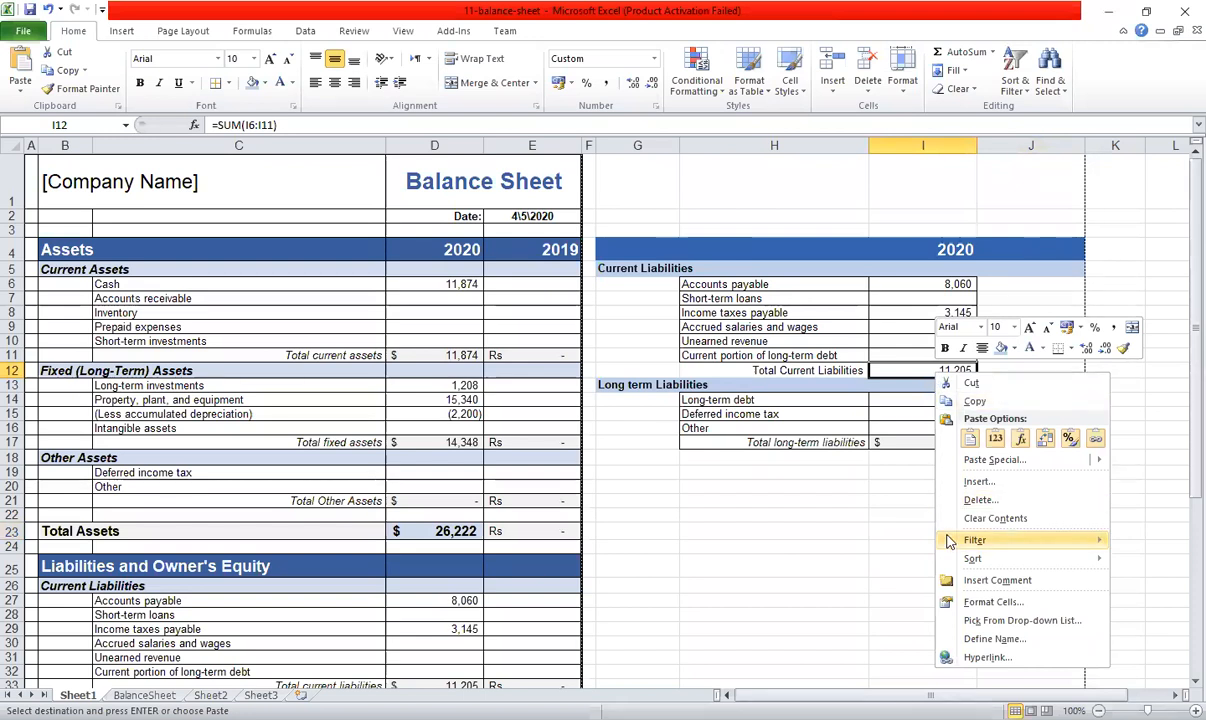
click(993, 602)
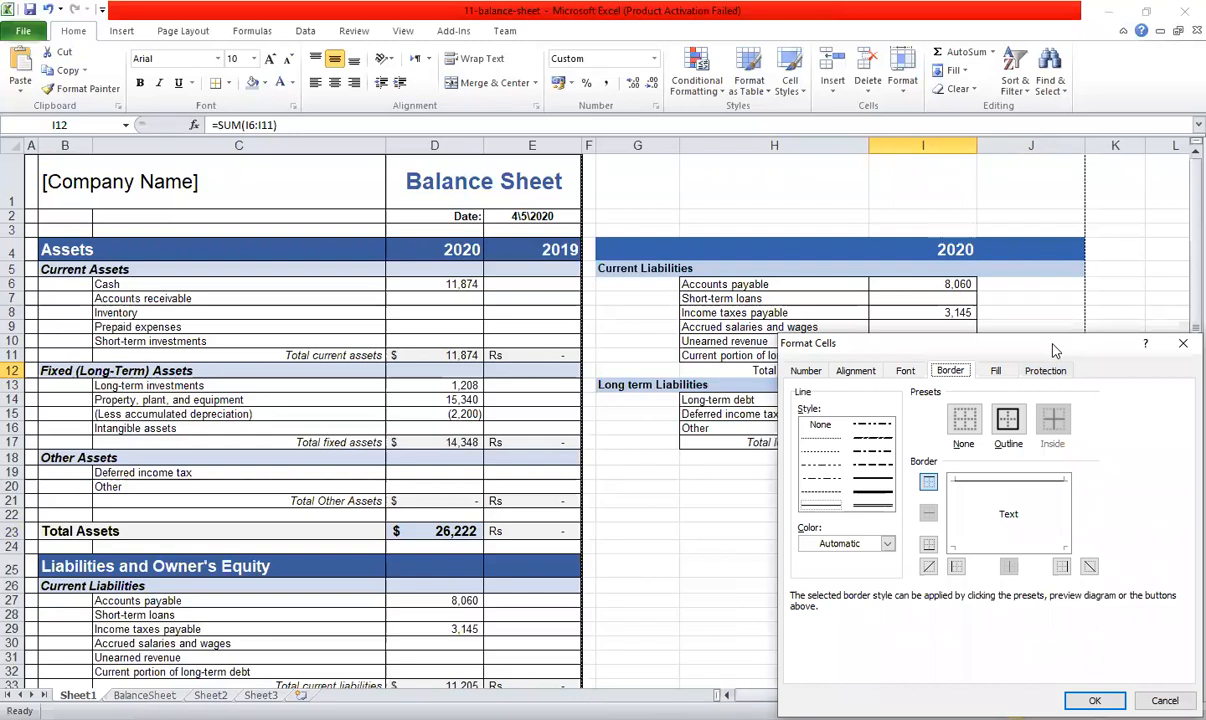
drag(1052, 350, 683, 172)
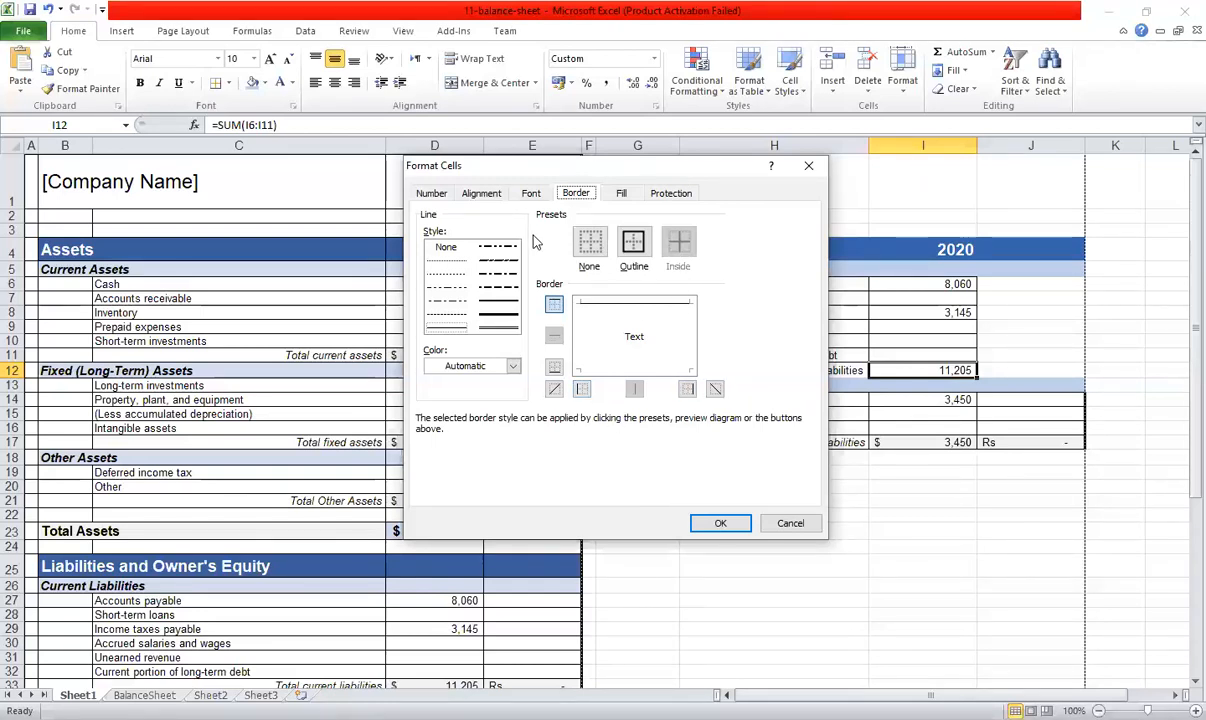
Try the whole-number Rs and $ custom number formats on the Total Current Liabilities amount in I12.
click(432, 195)
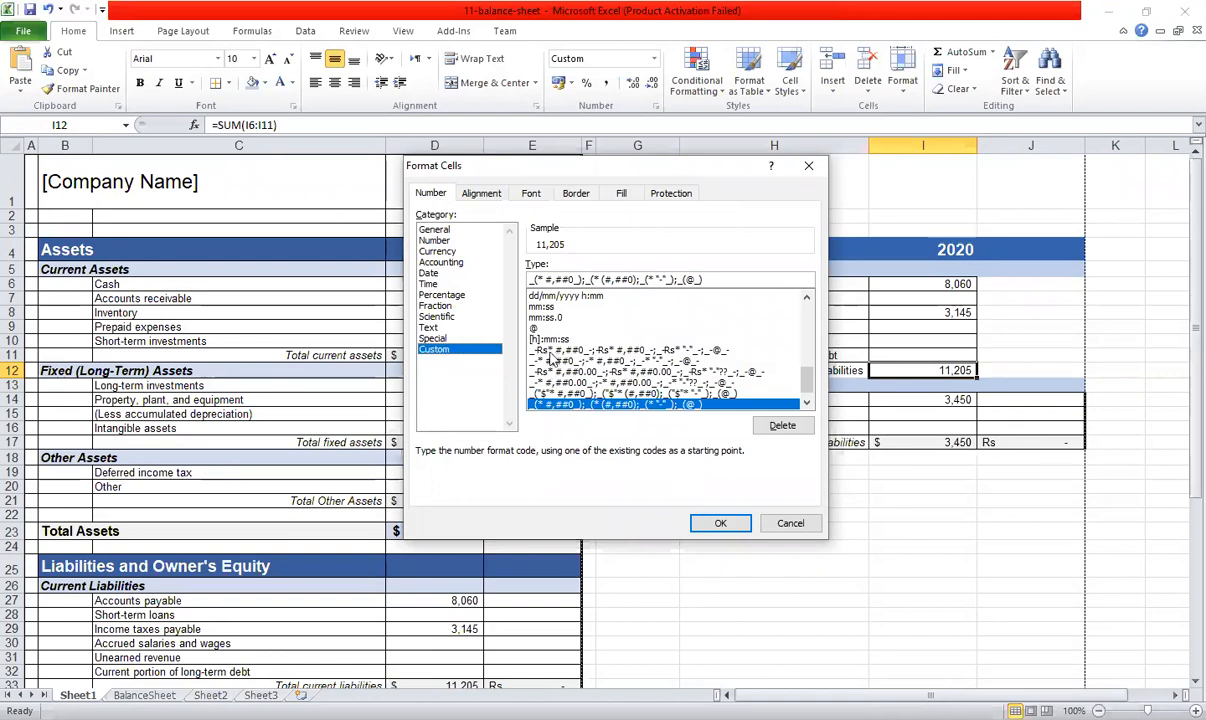
click(585, 351)
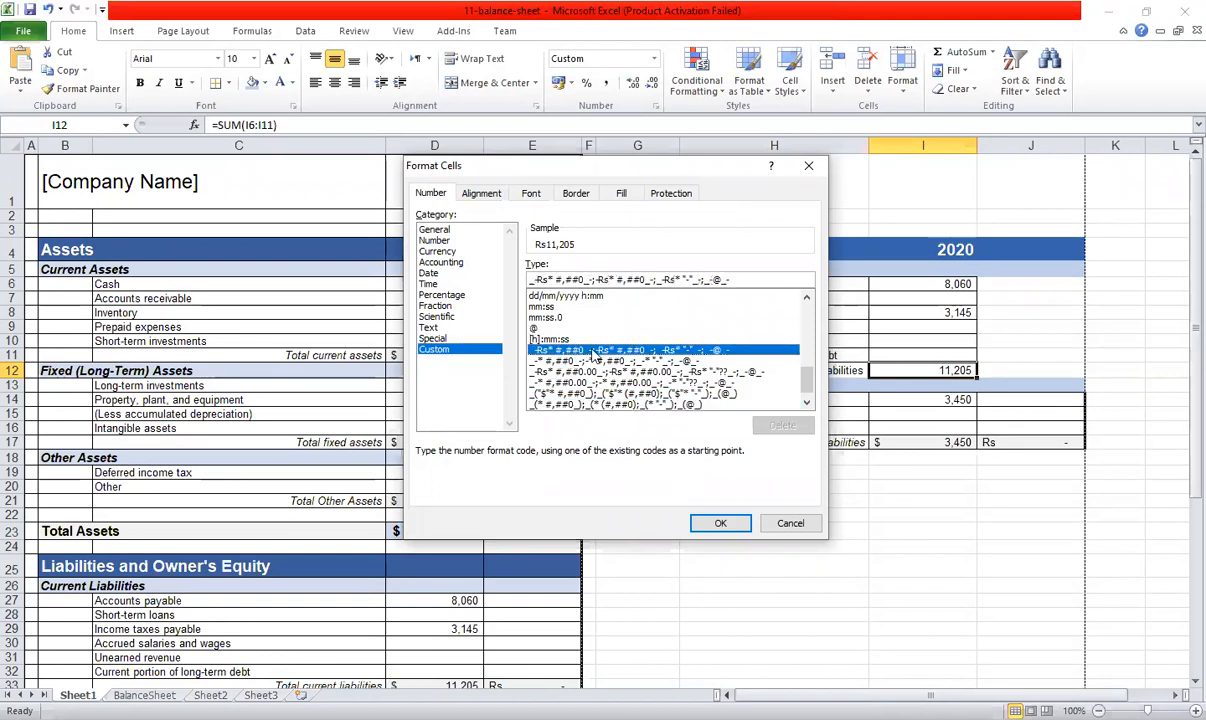
click(572, 396)
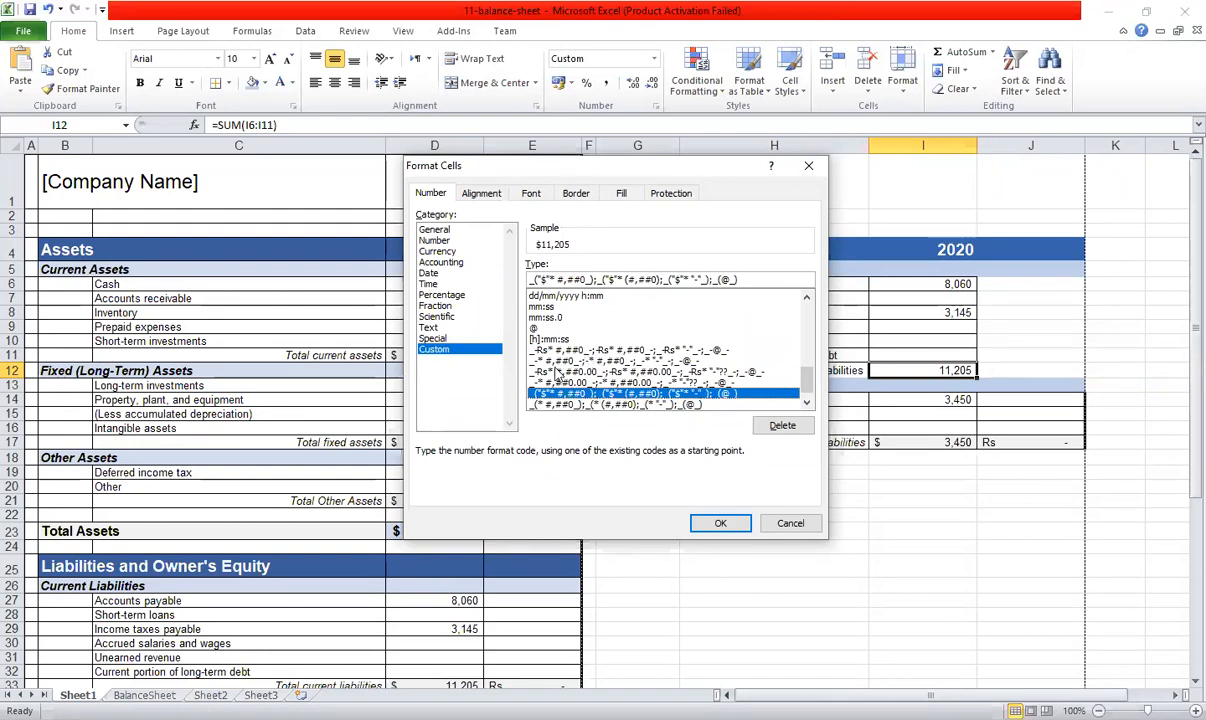
click(547, 354)
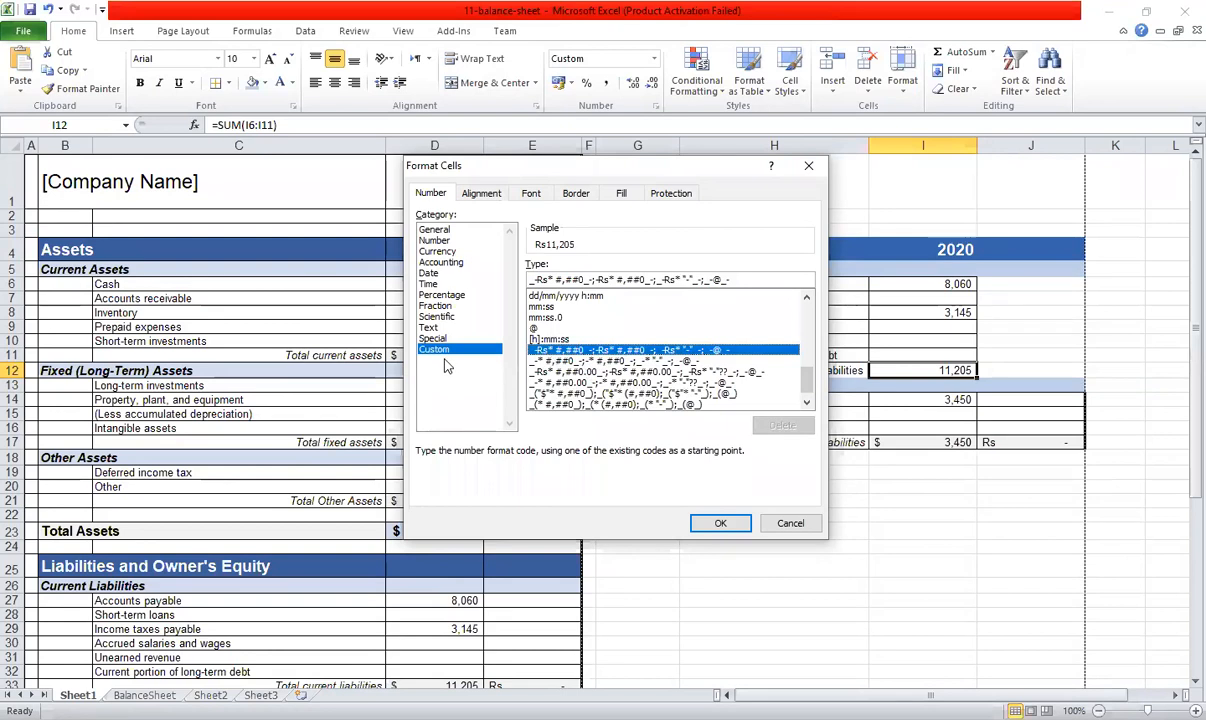
Apply the custom number format _-Rs* #,##0_-;-Rs* #,##0_-;_-Rs* "-"_-;_-@_- to the Total Current Liabilities amount in I12.
click(430, 194)
click(455, 342)
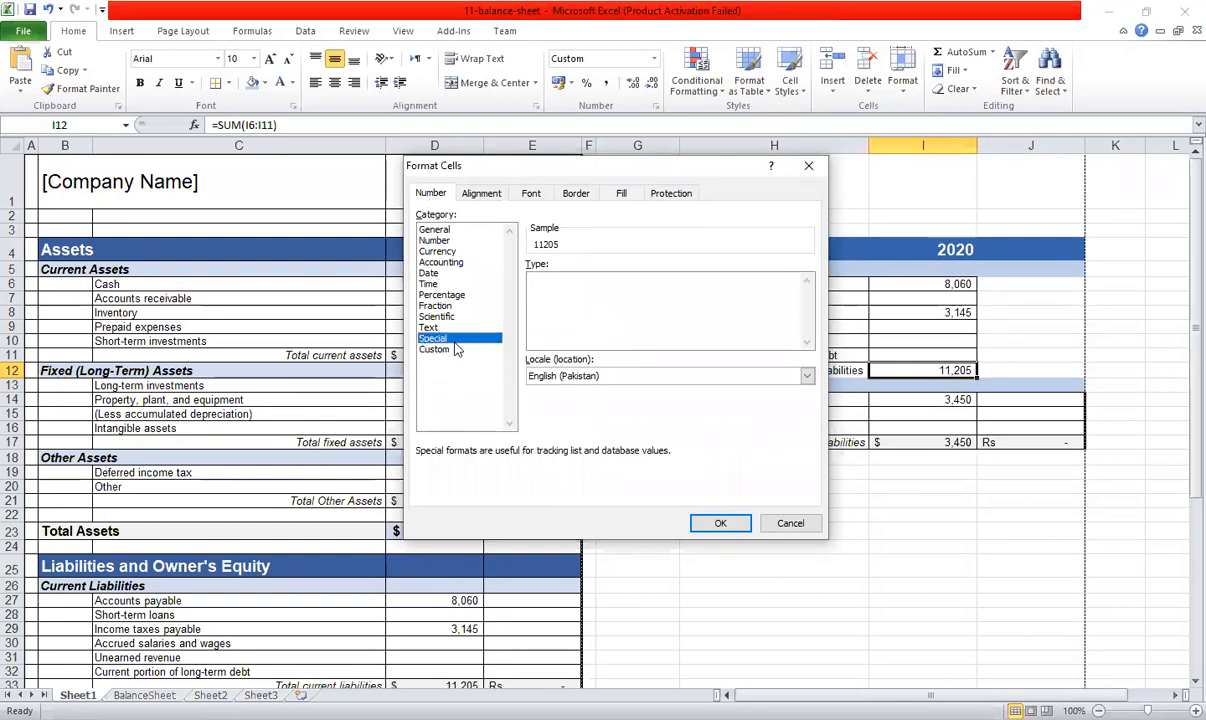
click(455, 350)
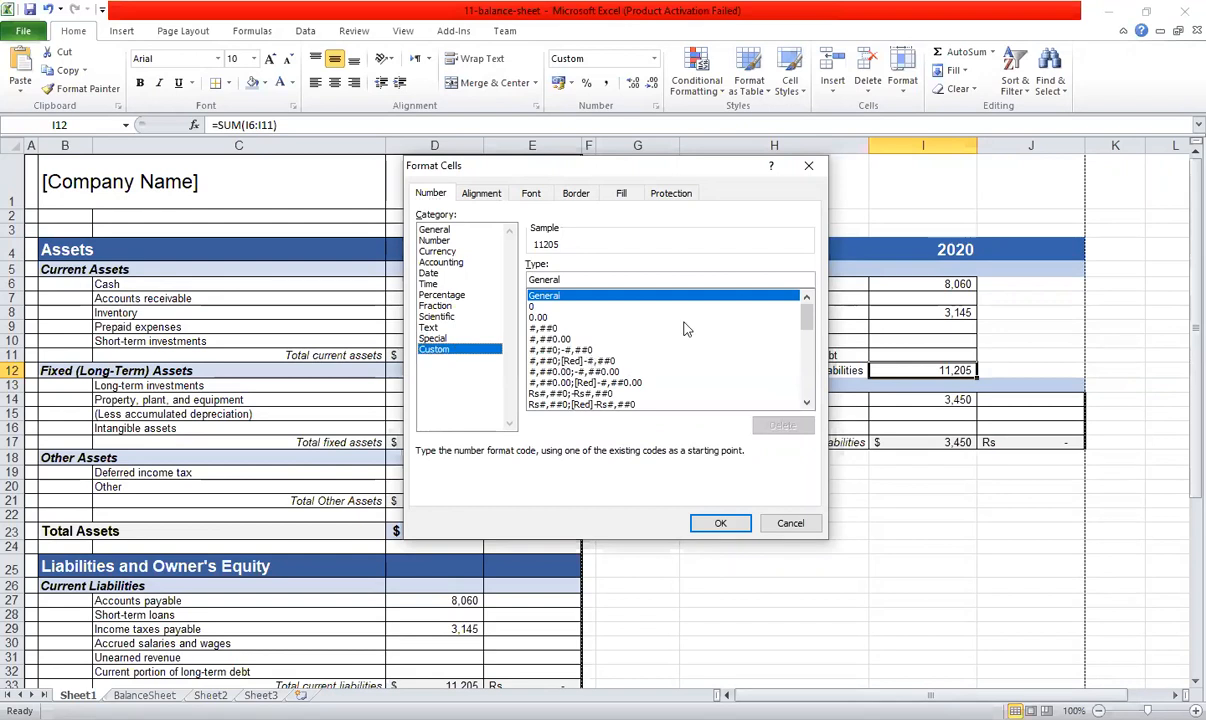
scroll(806, 330, down, 1)
drag(806, 330, 814, 392)
click(610, 340)
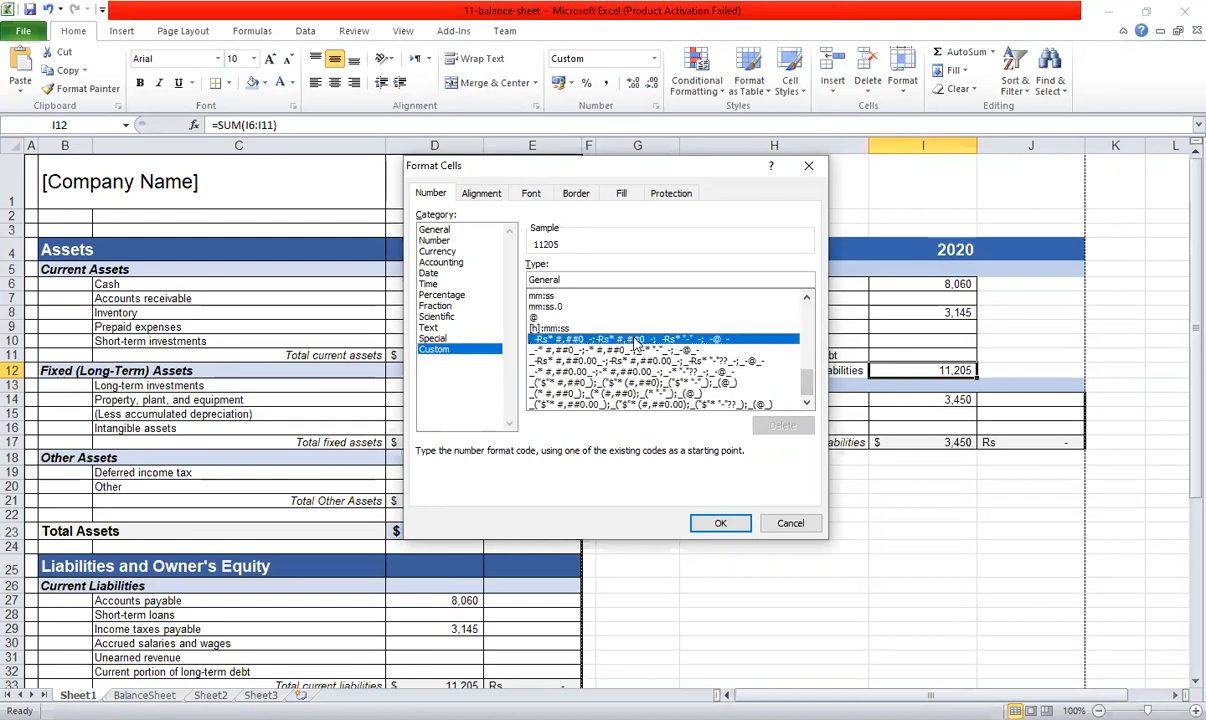
click(720, 525)
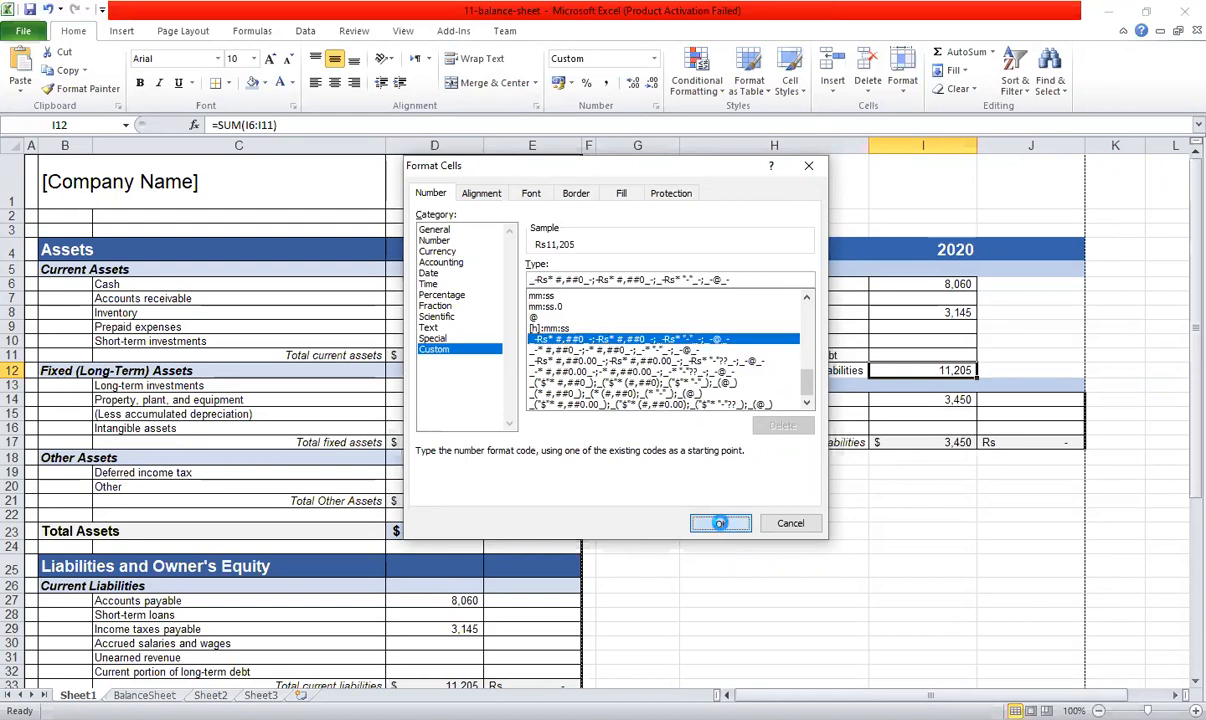
click(1017, 372)
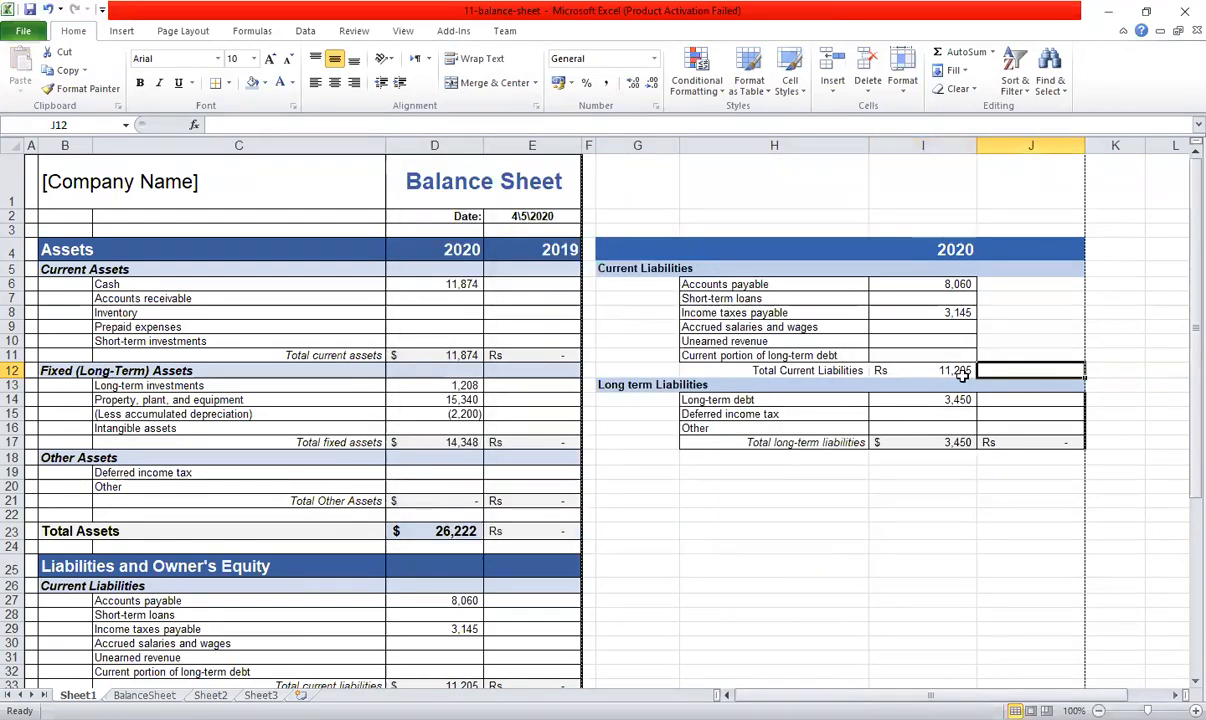
click(922, 372)
click(1013, 370)
click(950, 370)
click(1002, 510)
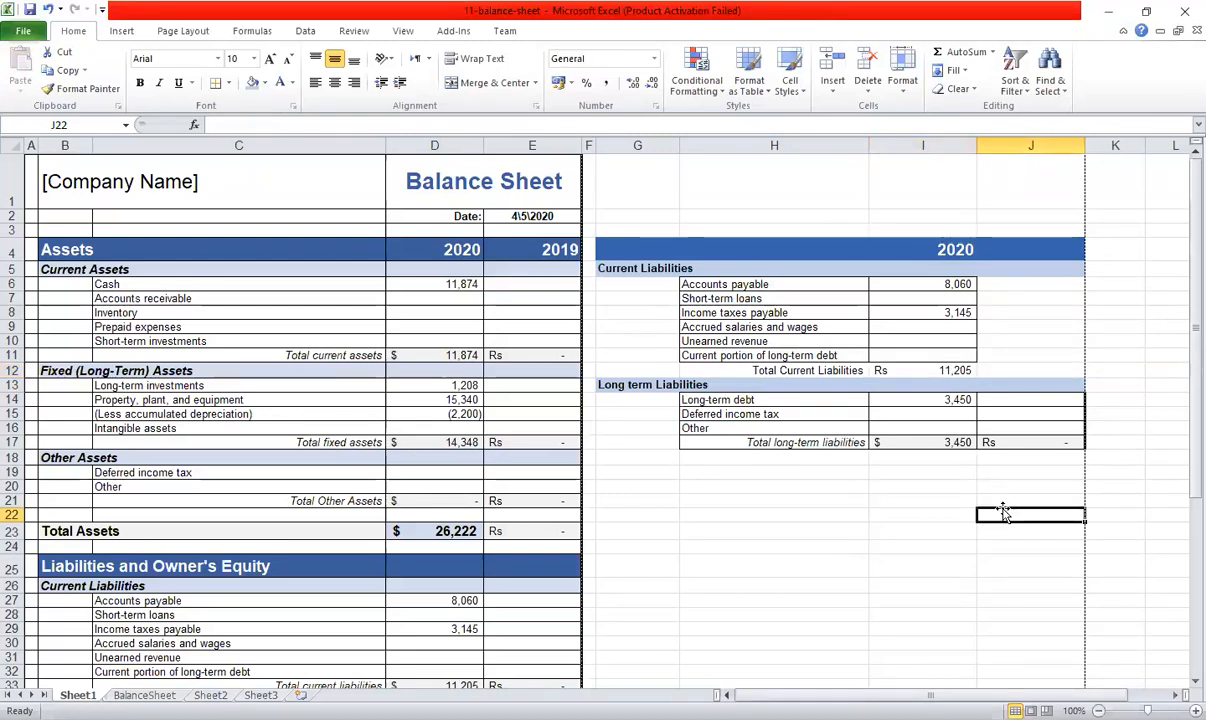
click(789, 36)
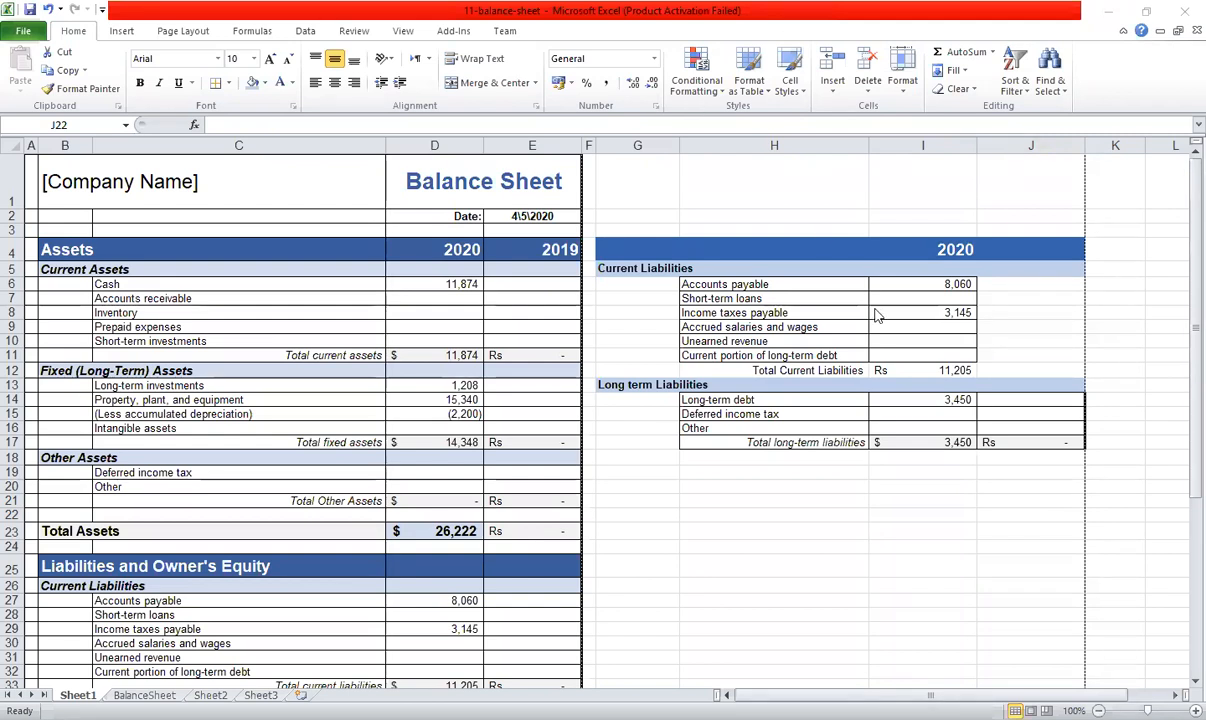
click(917, 477)
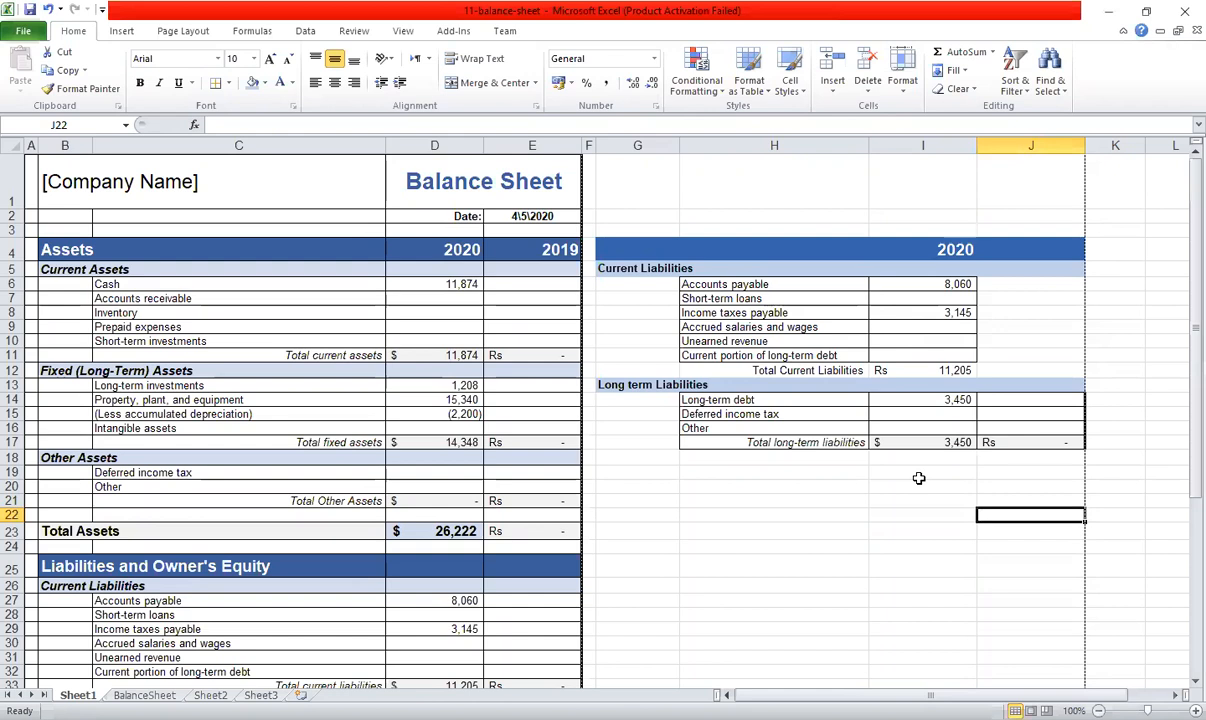
Fill the Total Current Liabilities amount in I12 with light grey to match the long-term total in I17.
click(929, 442)
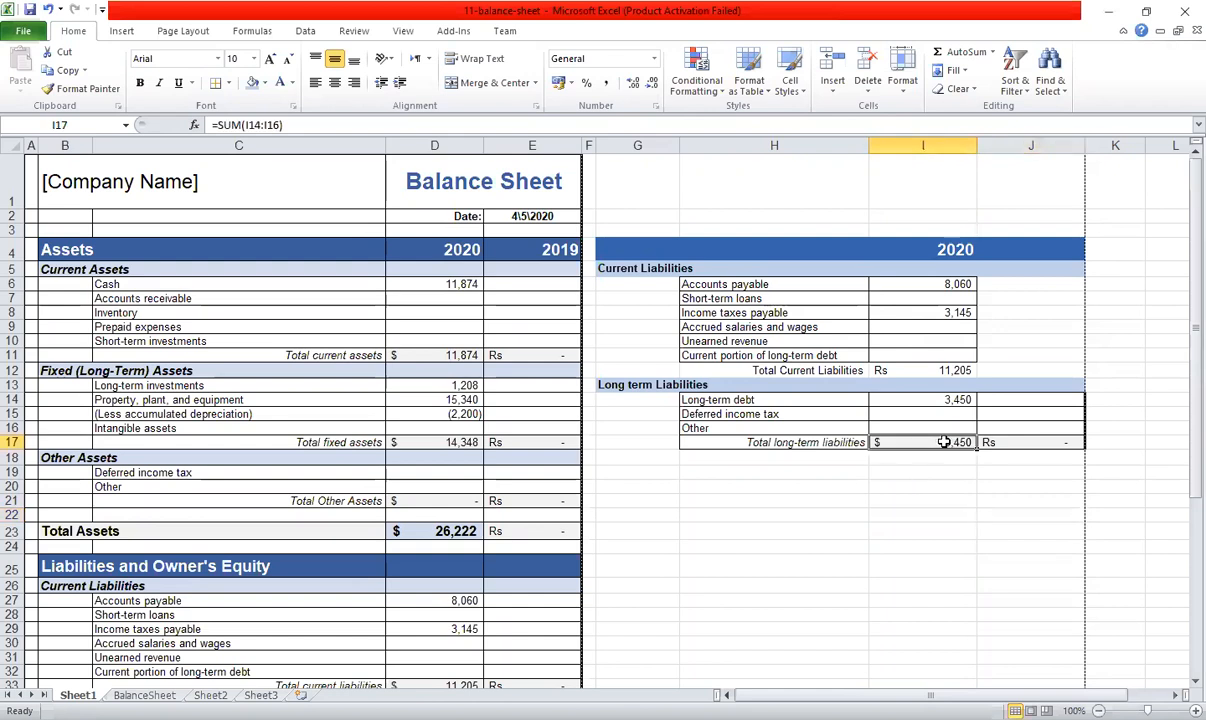
click(930, 370)
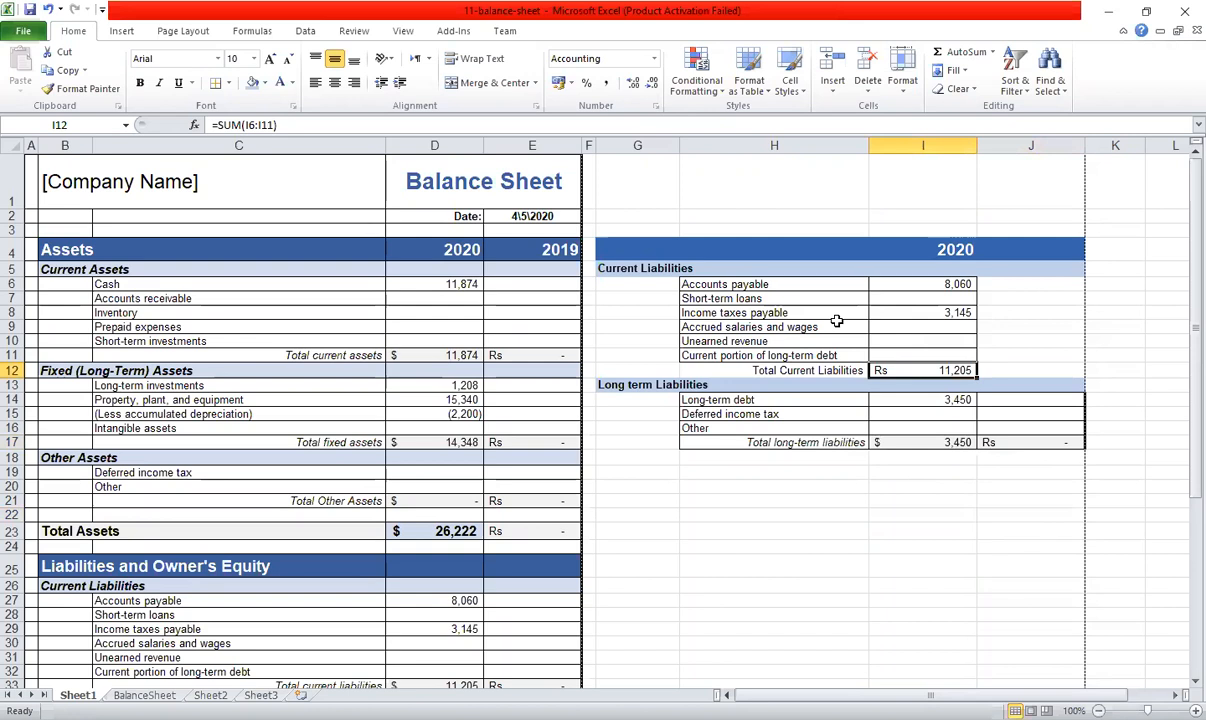
click(264, 83)
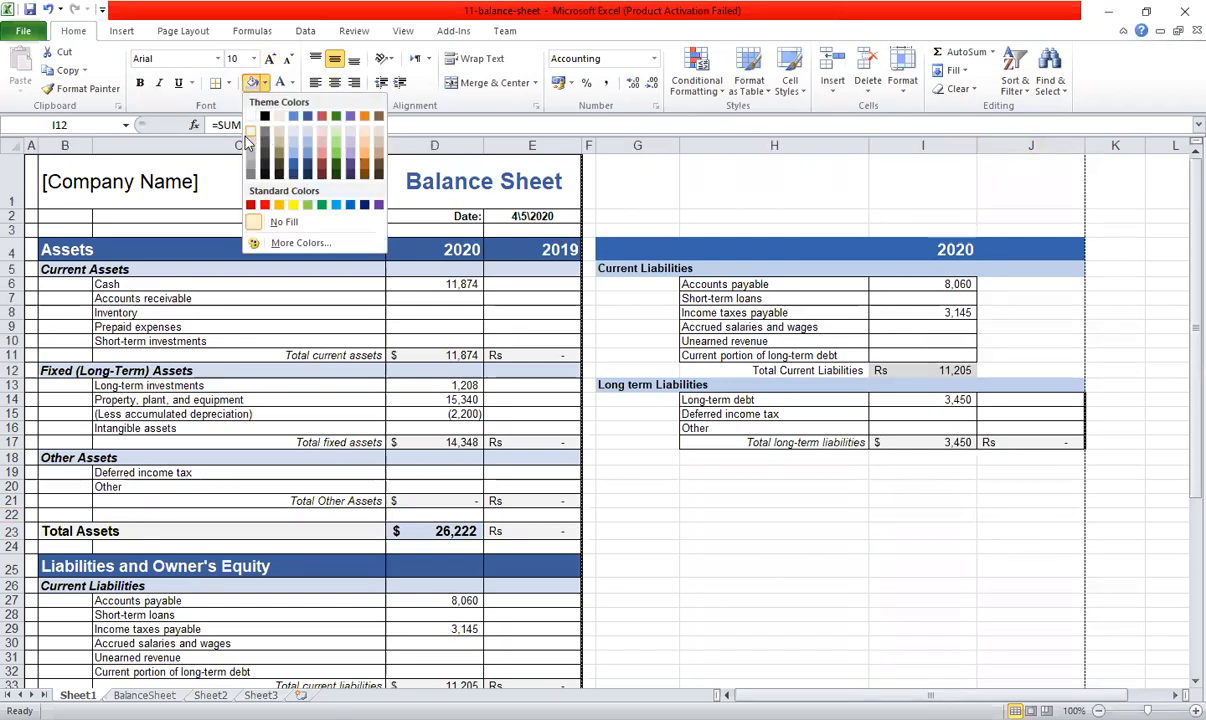
click(249, 133)
click(975, 457)
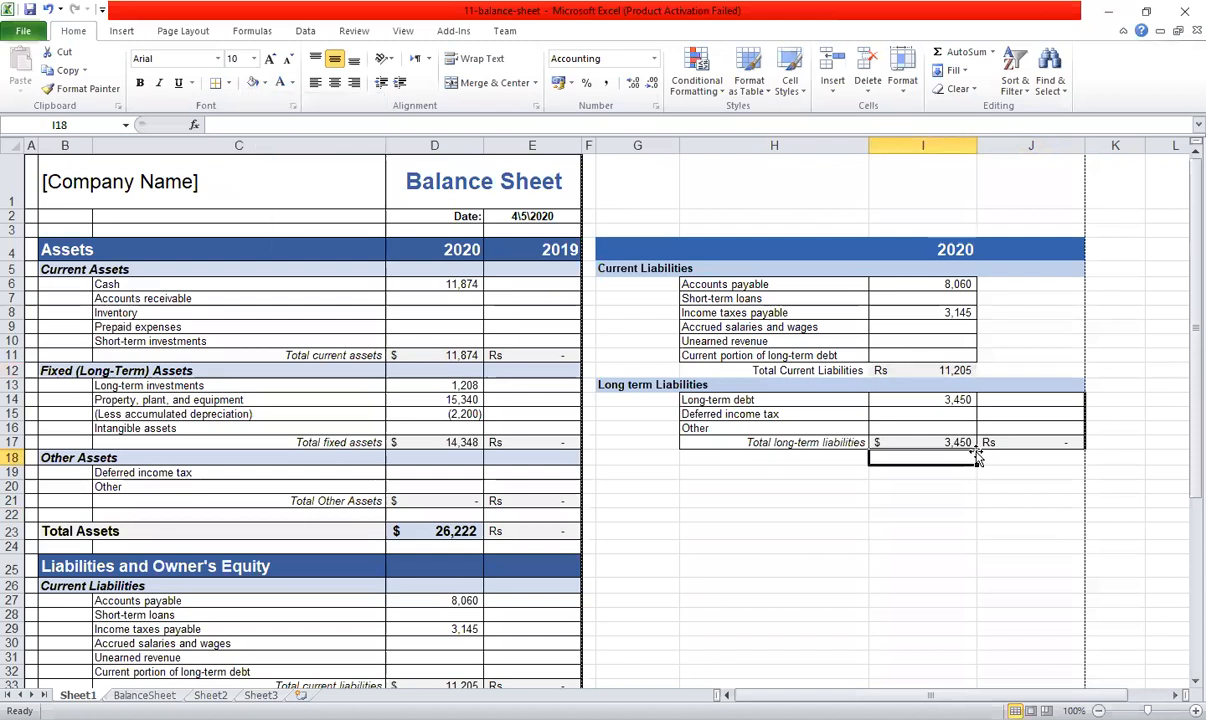
click(966, 530)
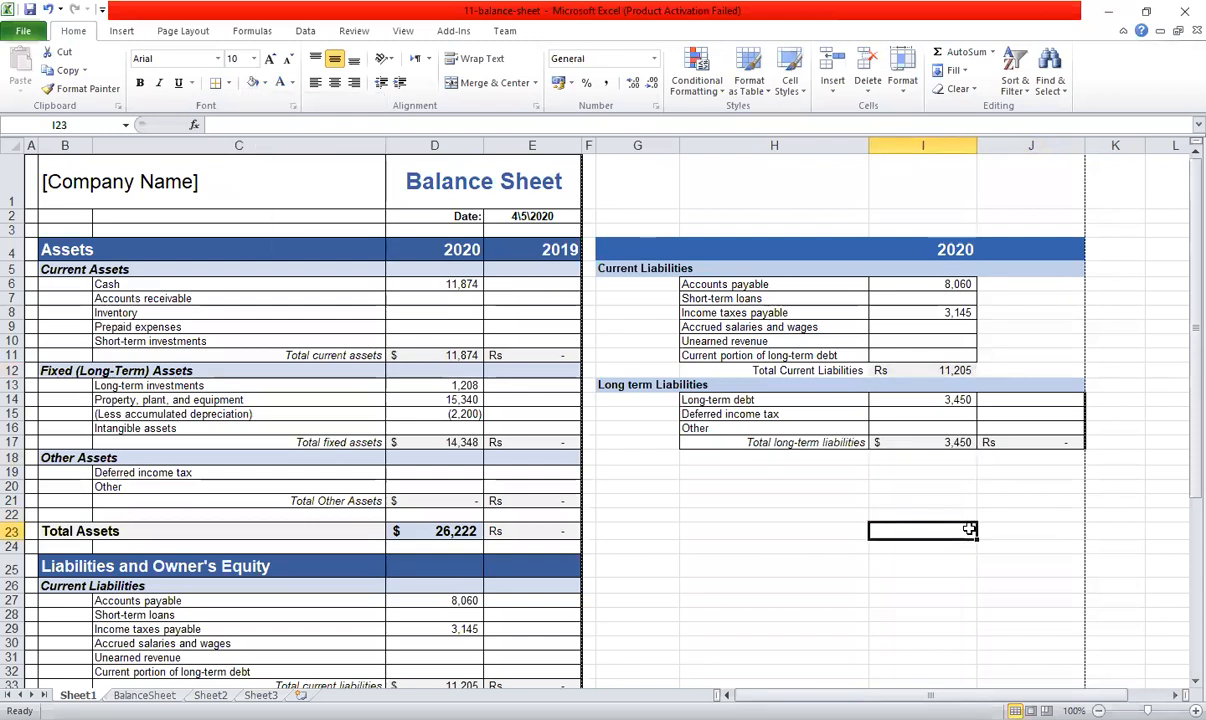
scroll(969, 529, down, 4)
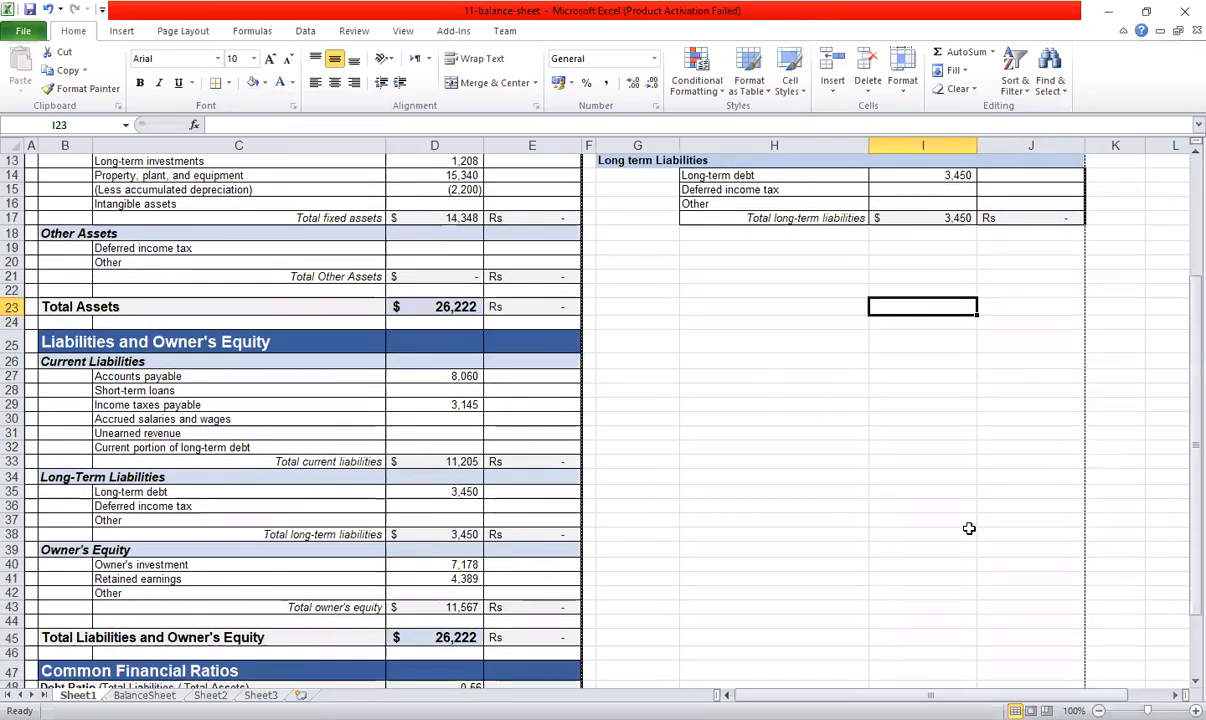
scroll(969, 529, down, 1)
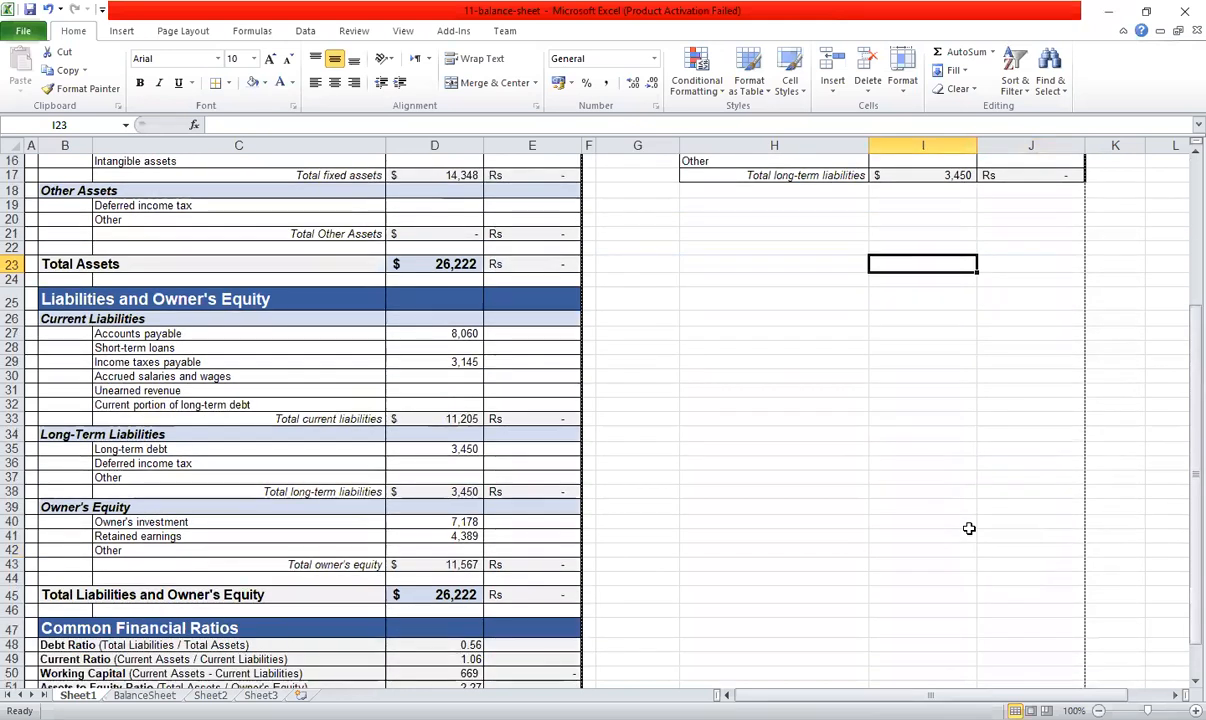
Copy the Owner's Equity block from B39:E44 to G18, directly below the Long term Liabilities section.
drag(60, 507, 533, 572)
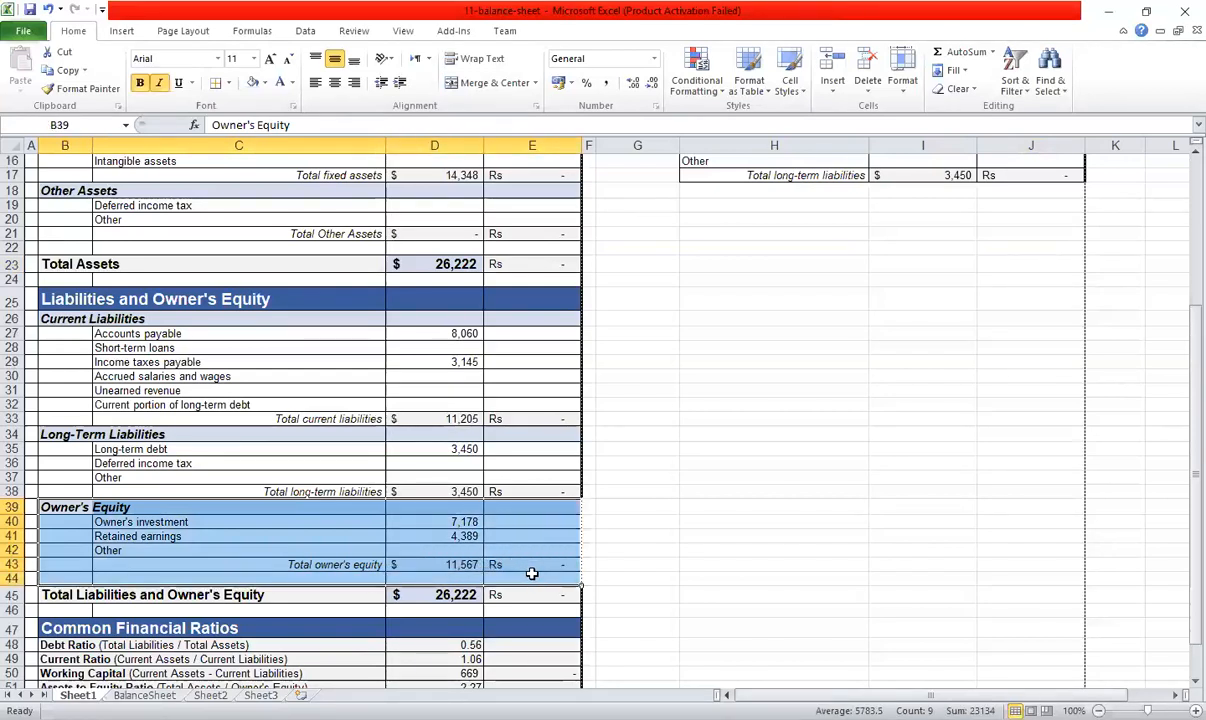
key(ctrl+c)
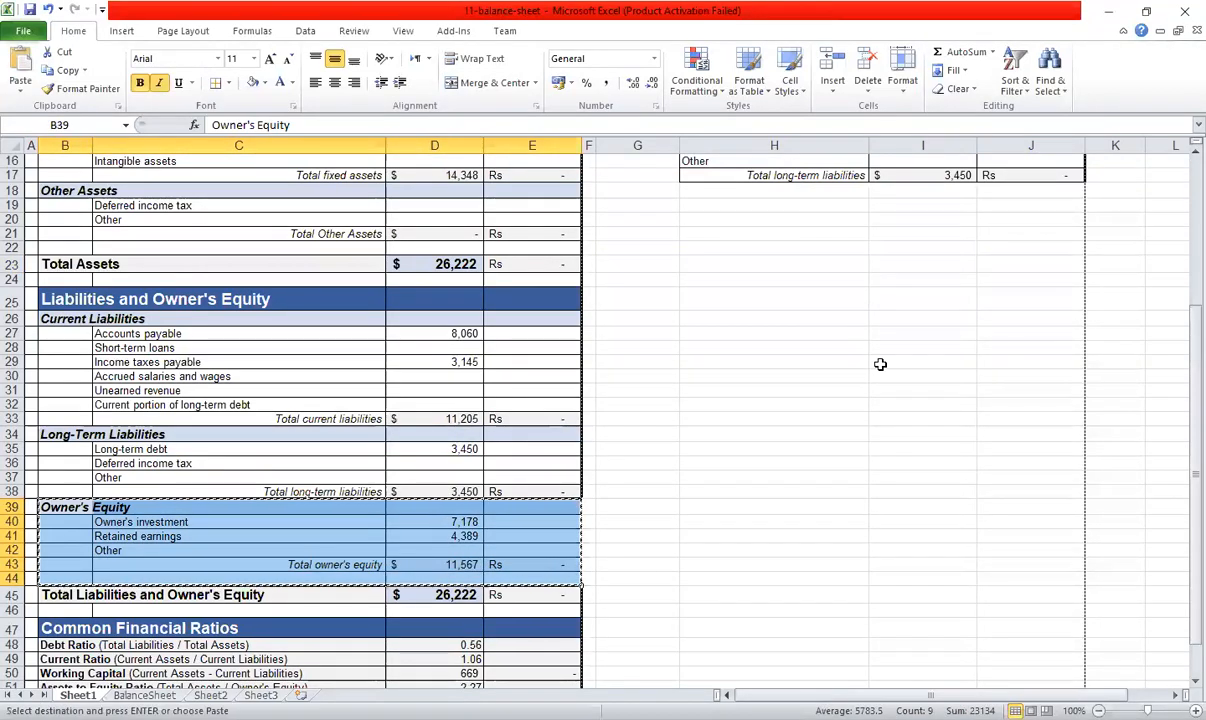
scroll(880, 364, up, 2)
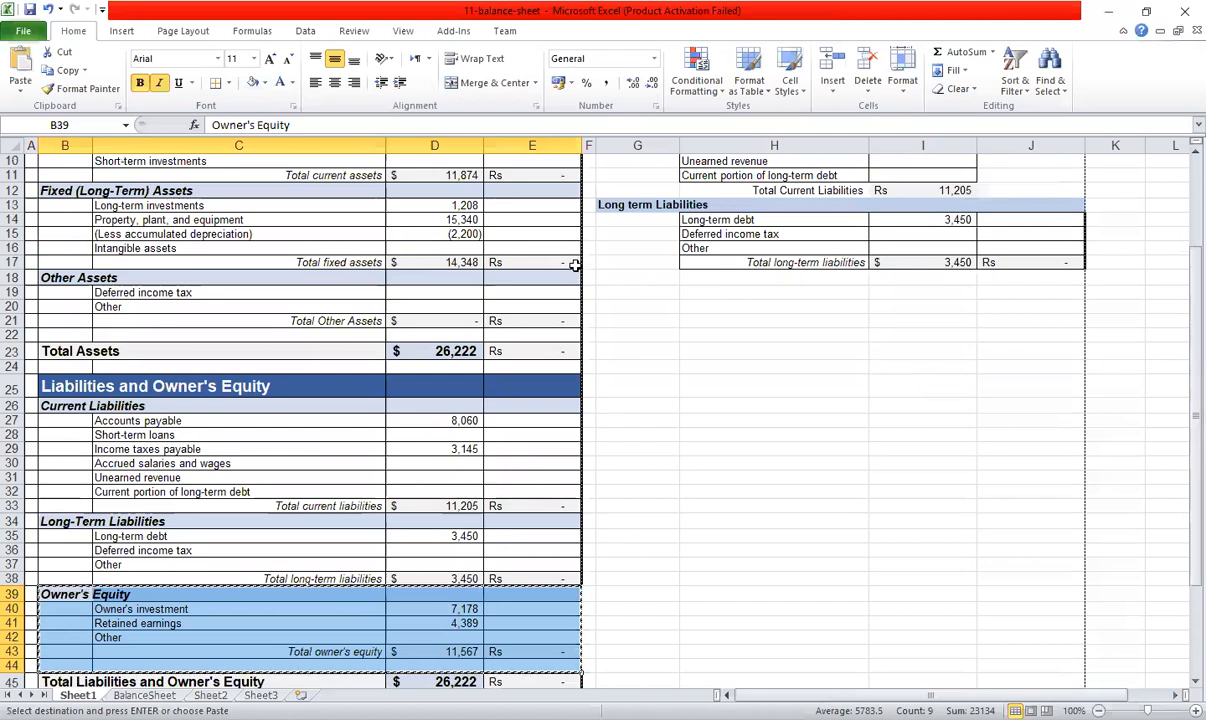
click(634, 274)
key(ctrl+v)
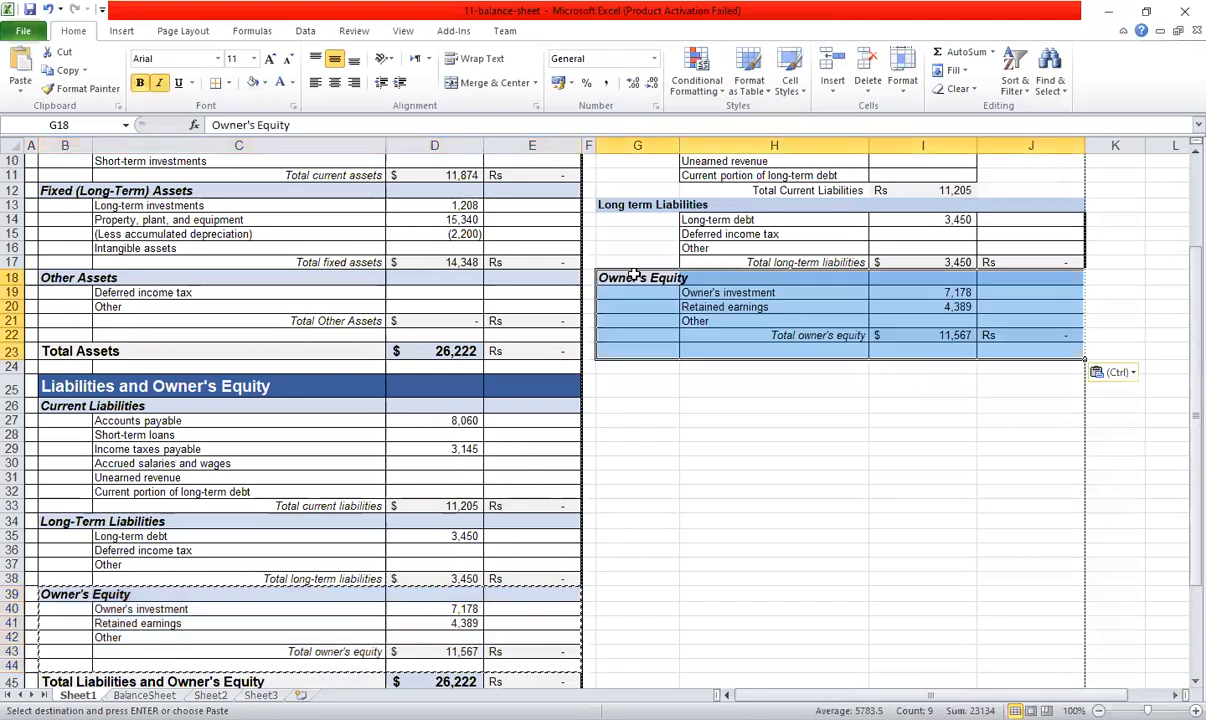
click(962, 387)
Copy the formatting of the total long-term liabilities amount in I17 onto the Total Current Liabilities amount in I12.
scroll(962, 387, up, 2)
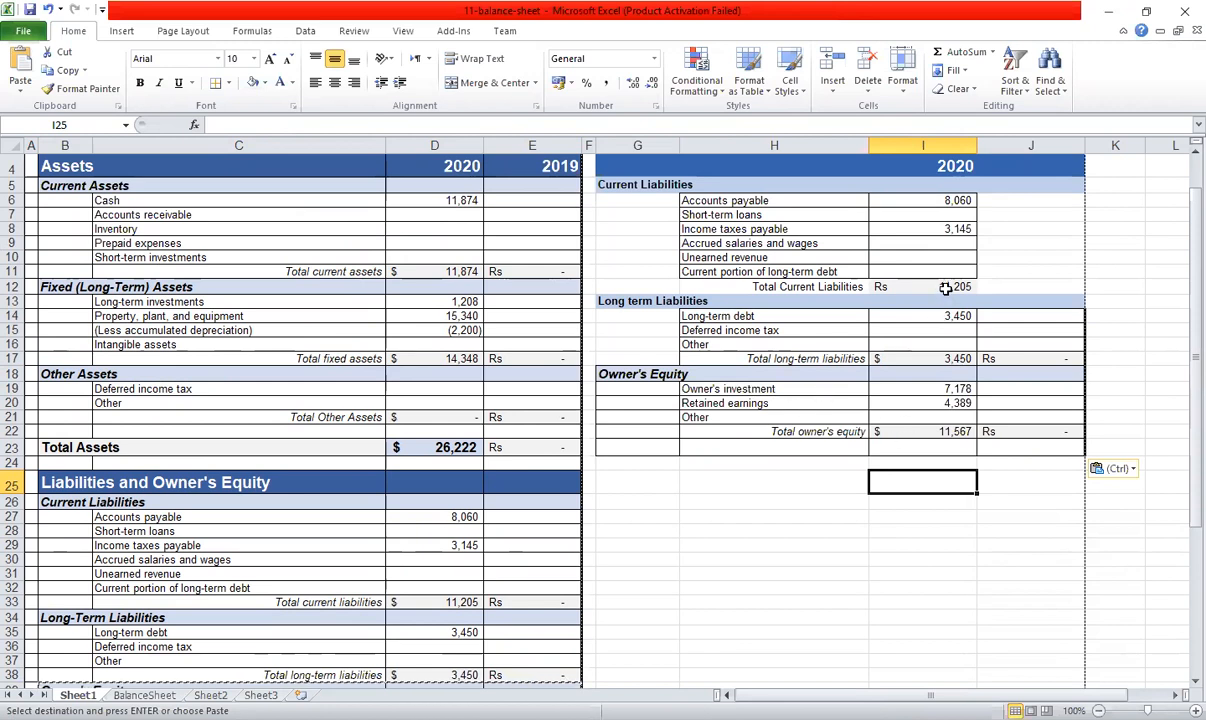
click(905, 288)
click(945, 356)
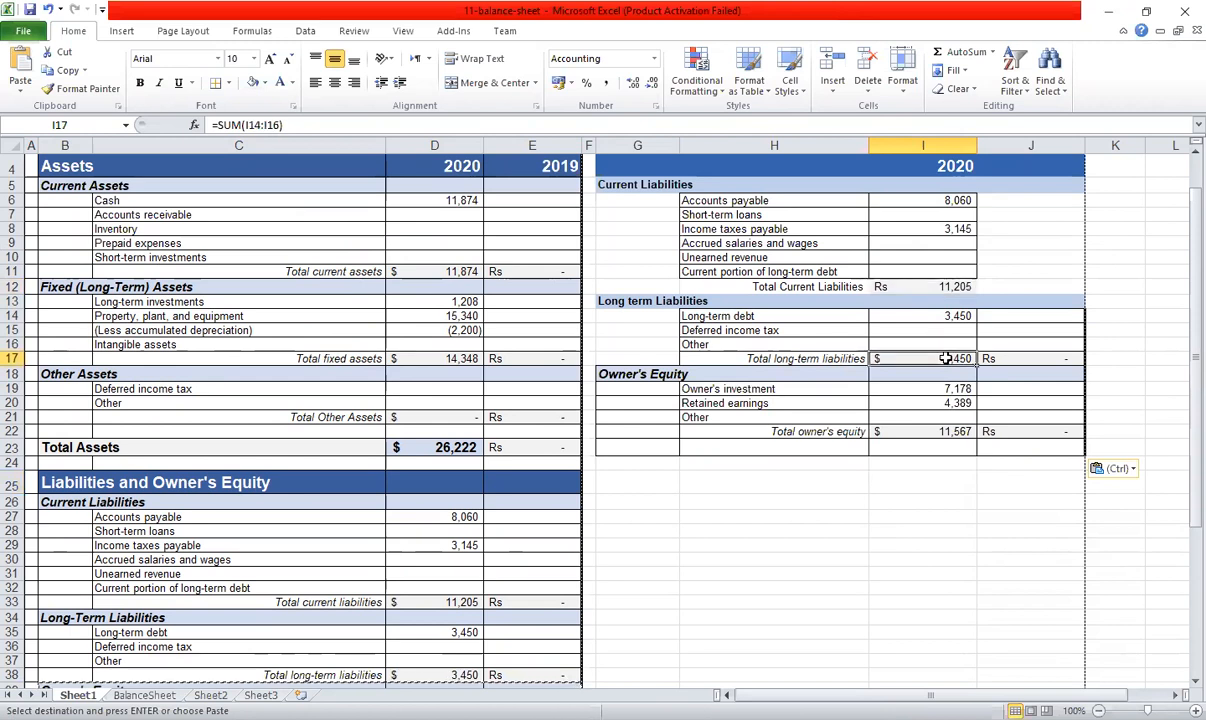
click(957, 430)
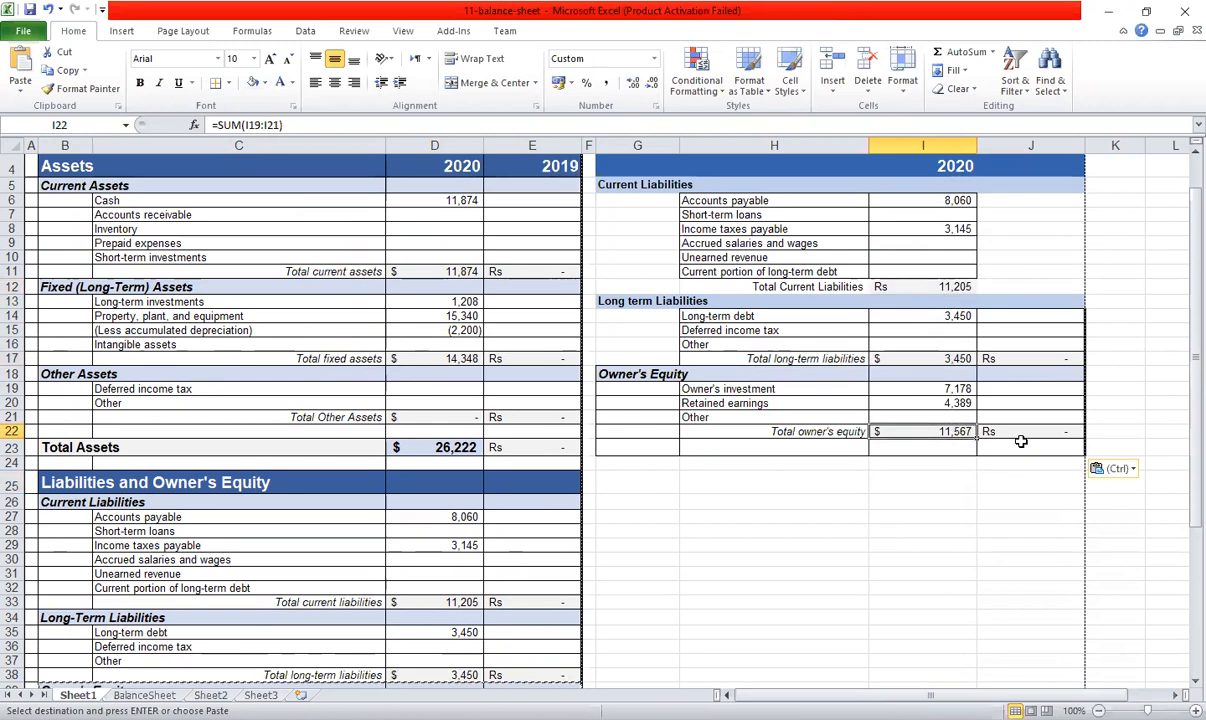
scroll(1020, 440, up, 1)
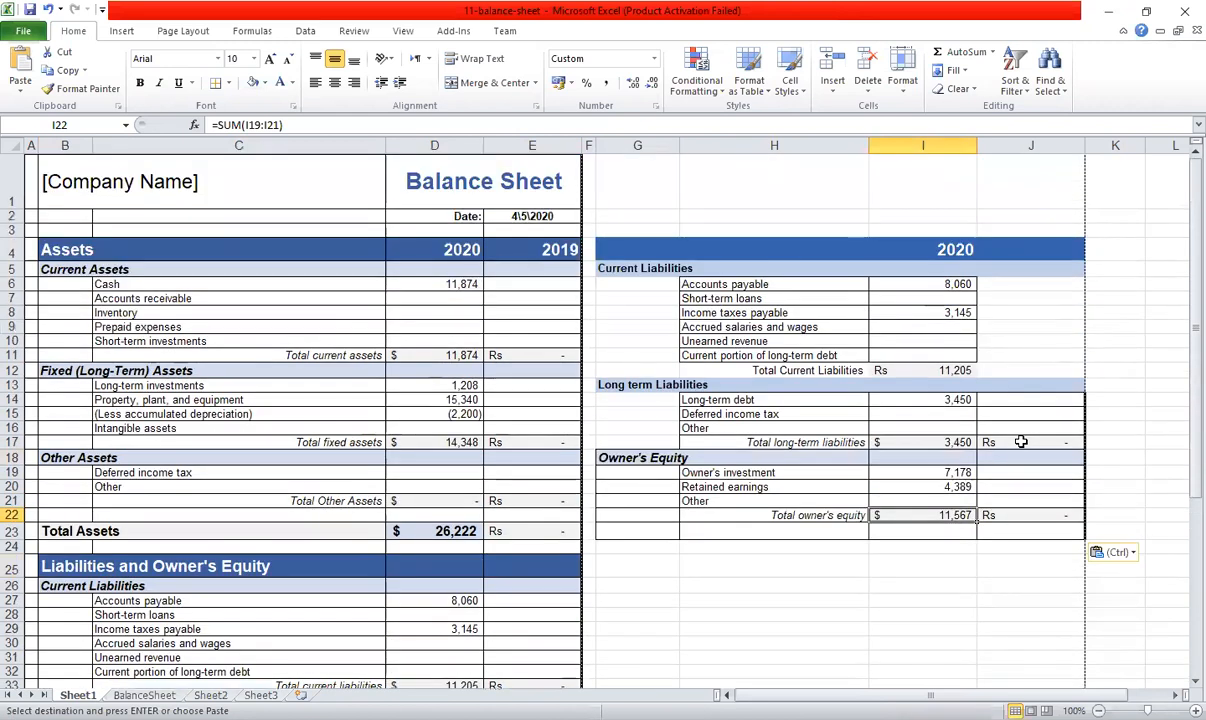
click(918, 370)
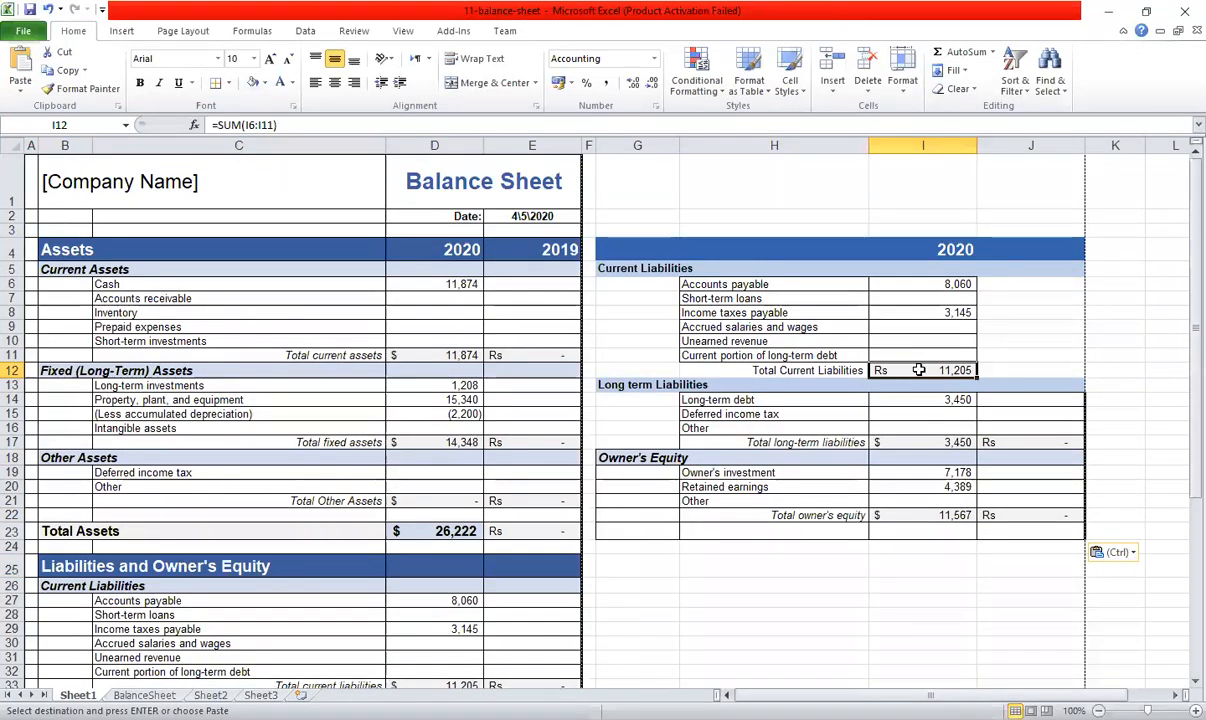
click(907, 442)
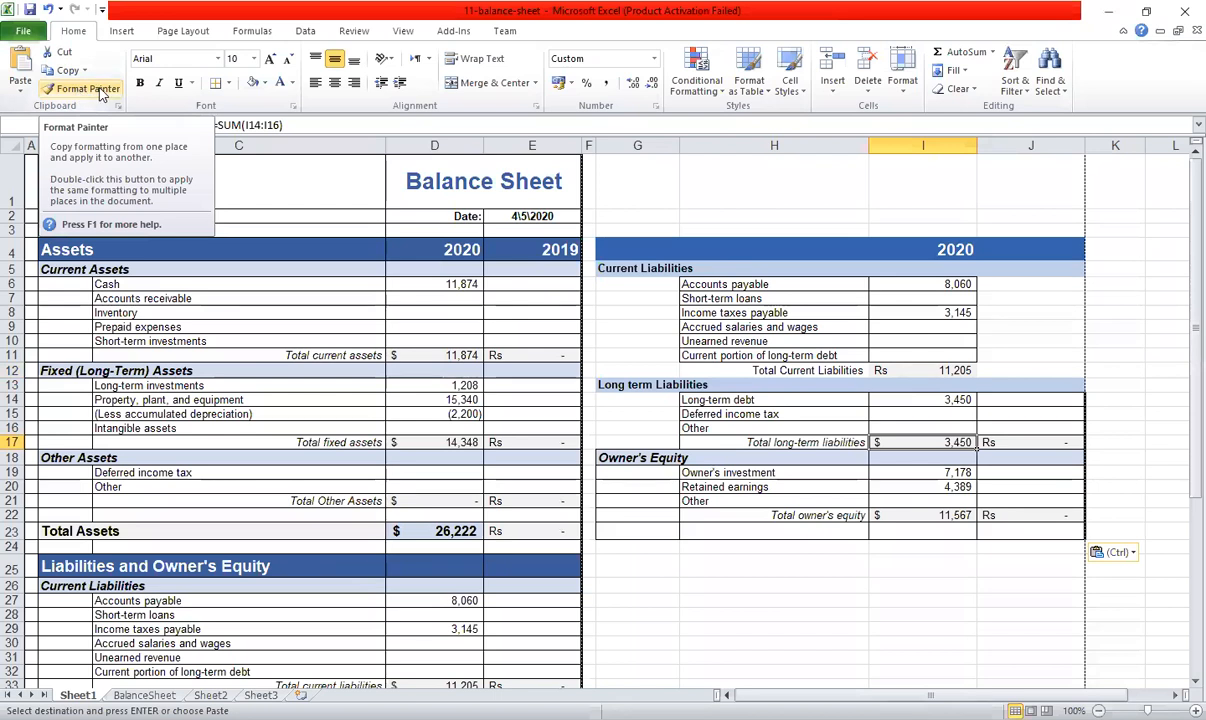
click(99, 91)
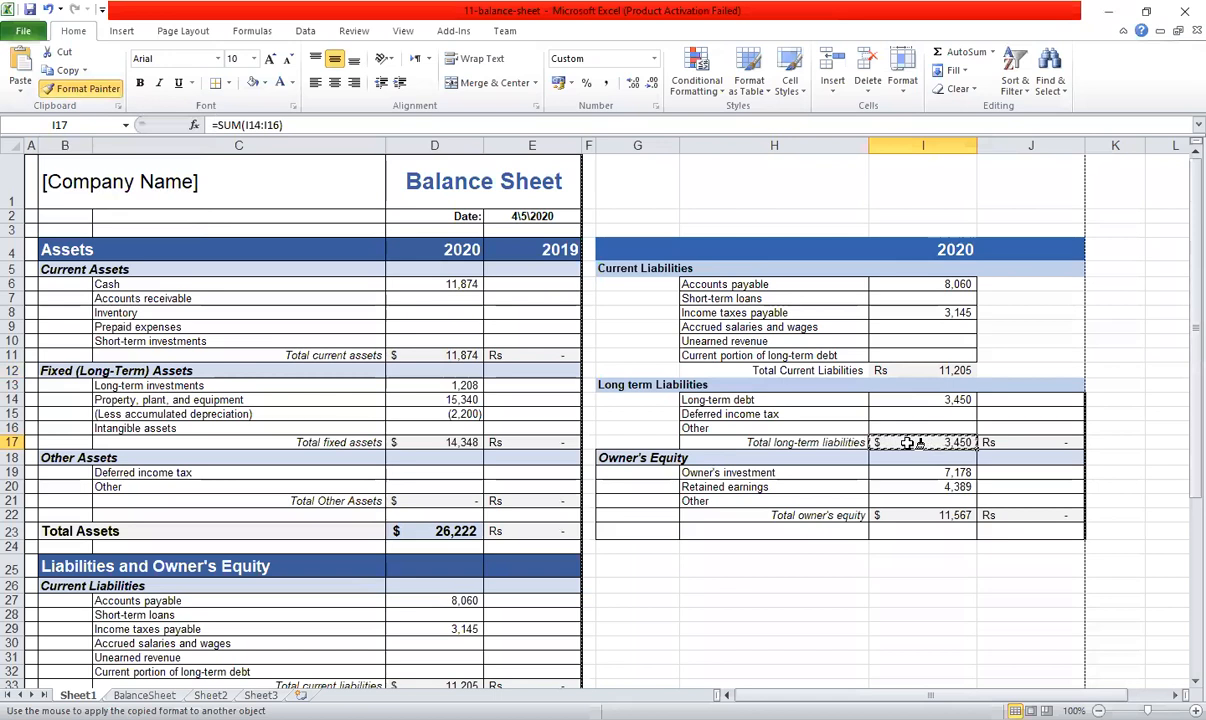
click(909, 370)
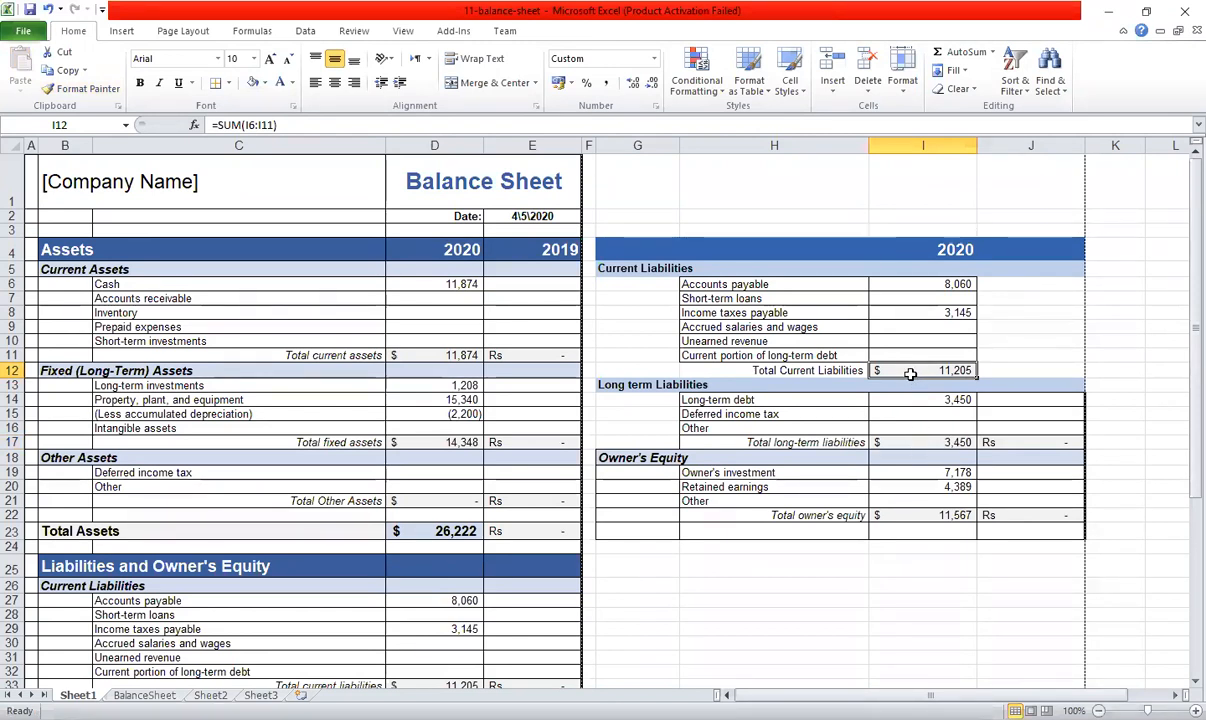
click(935, 444)
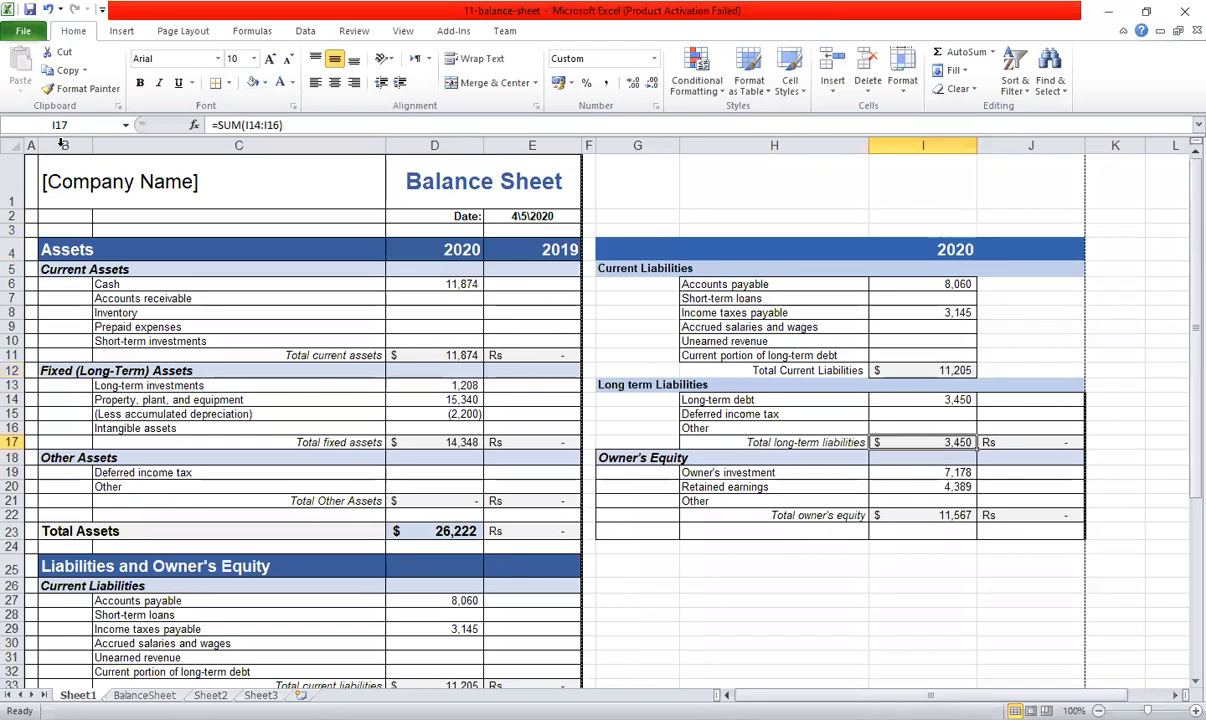
click(80, 89)
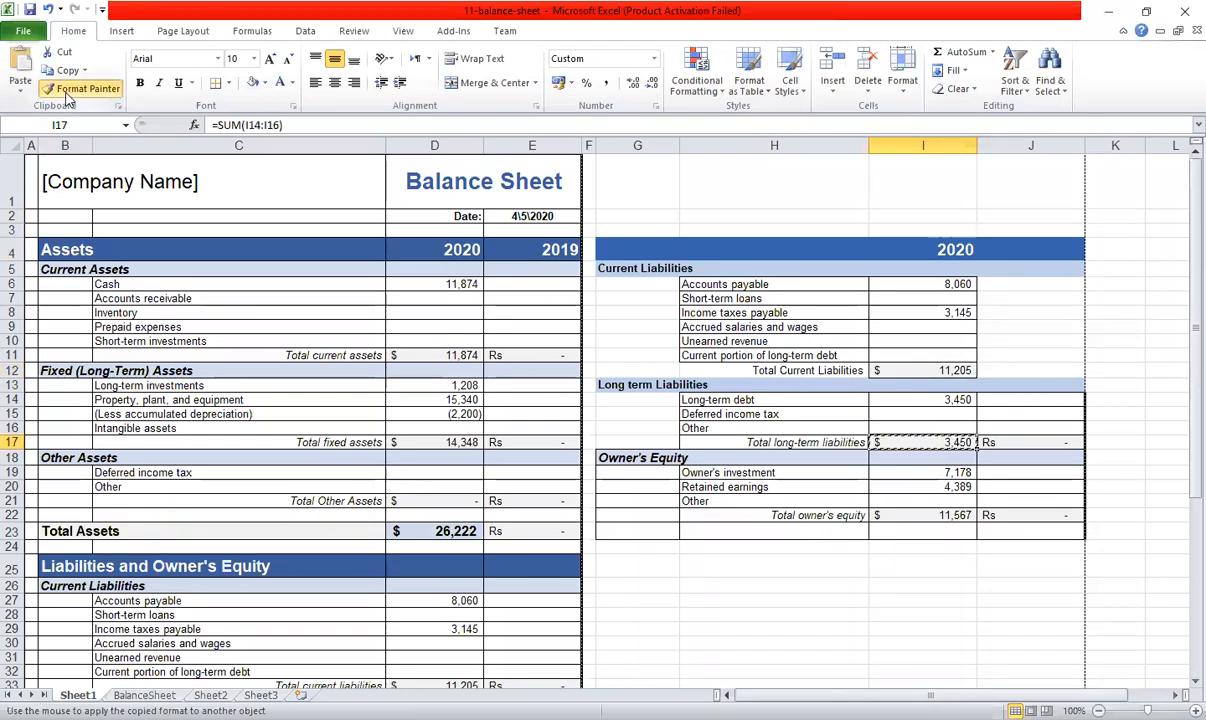
click(903, 371)
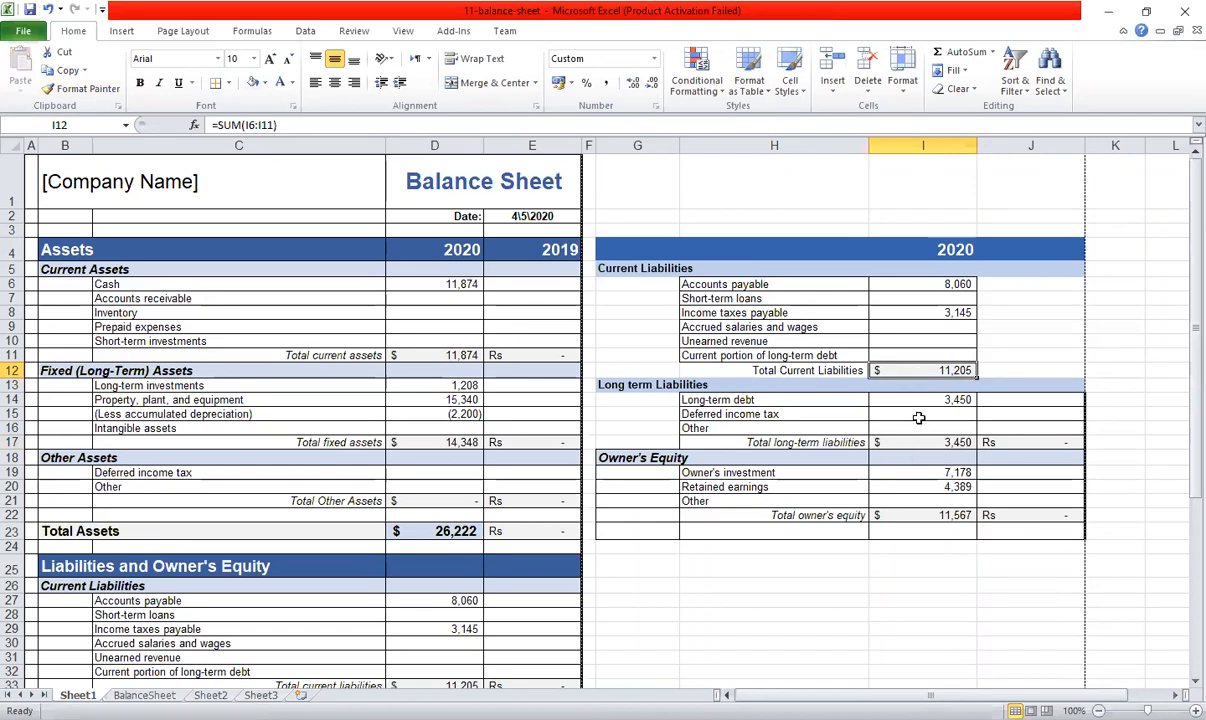
Copy the Total Liabilities and Owner's Equity label from B45:C45 to G24, below the Owner's Equity block.
scroll(918, 418, down, 2)
click(920, 424)
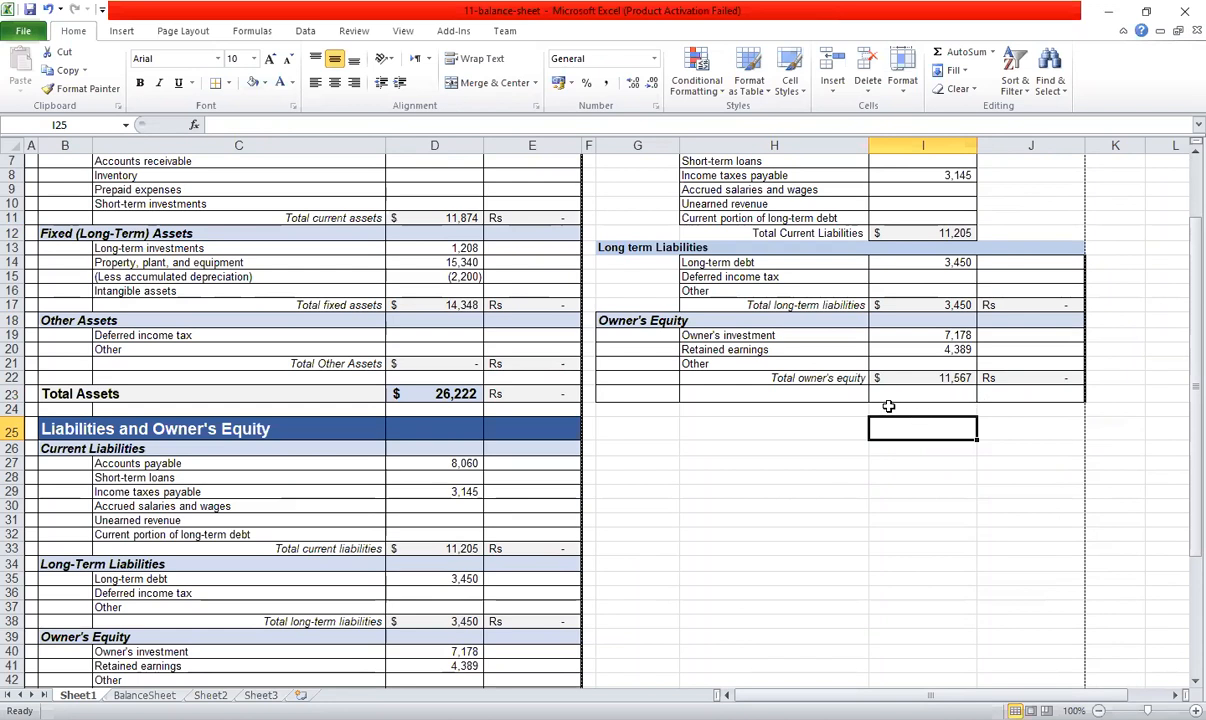
scroll(705, 409, down, 3)
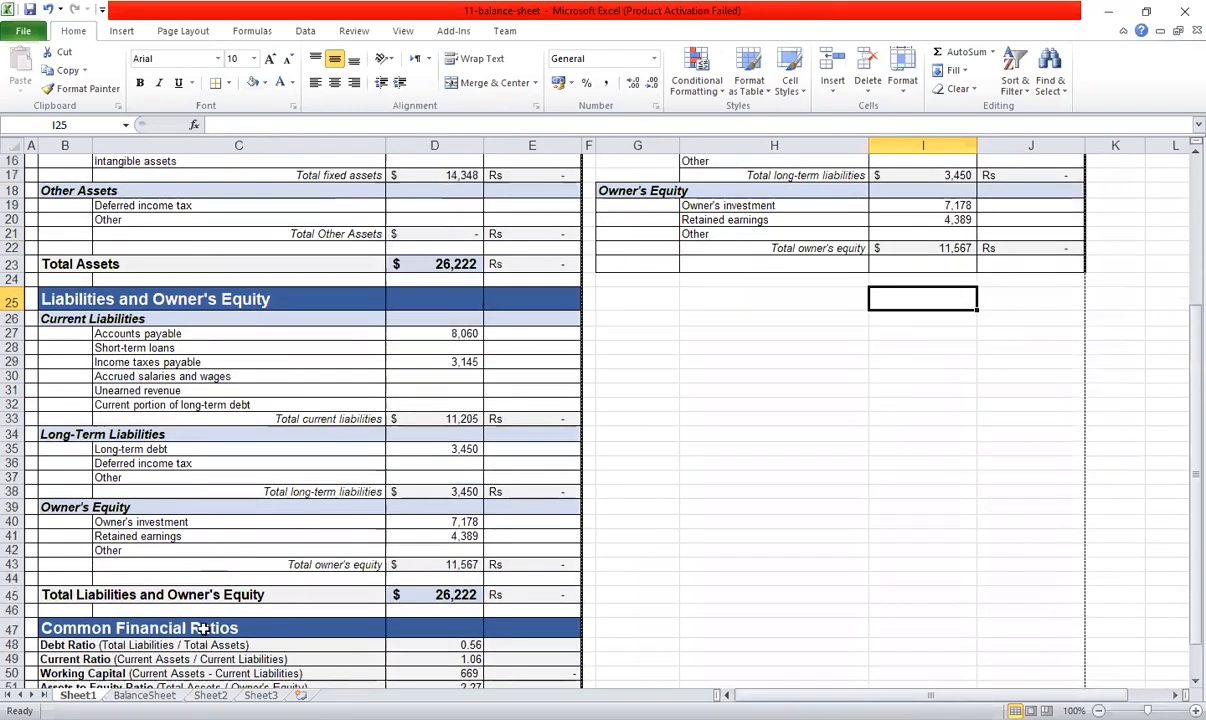
click(166, 592)
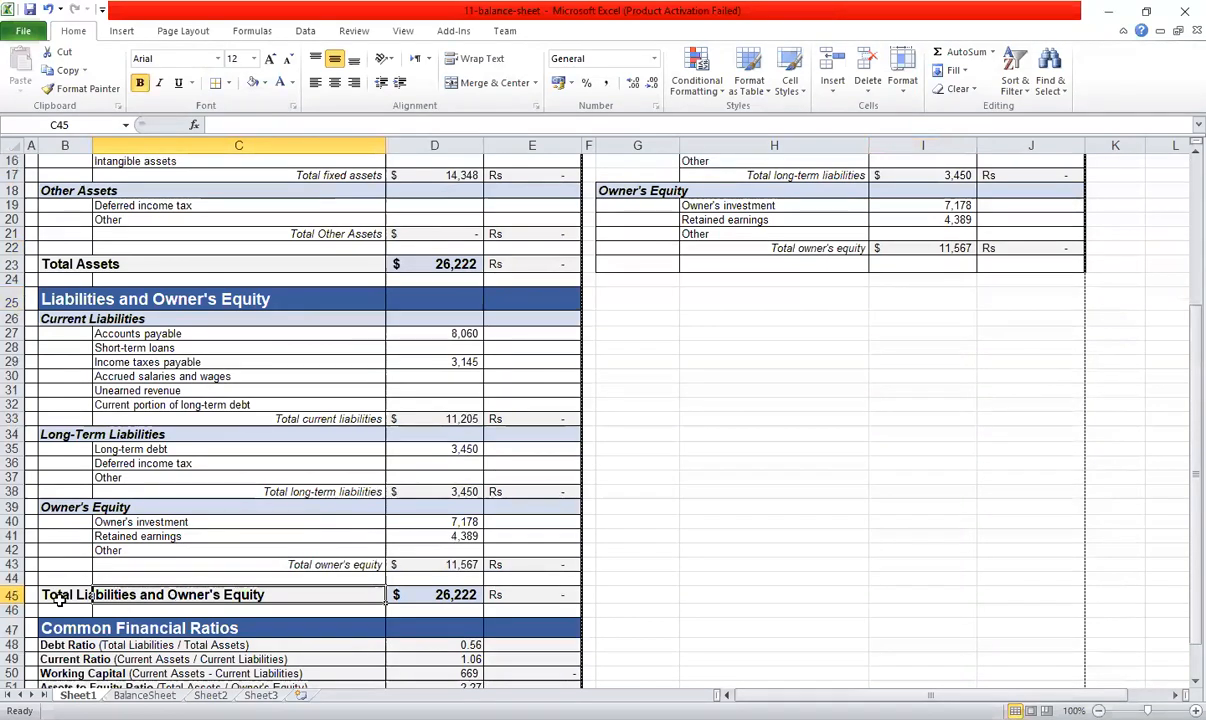
drag(57, 594, 372, 597)
key(ctrl+c)
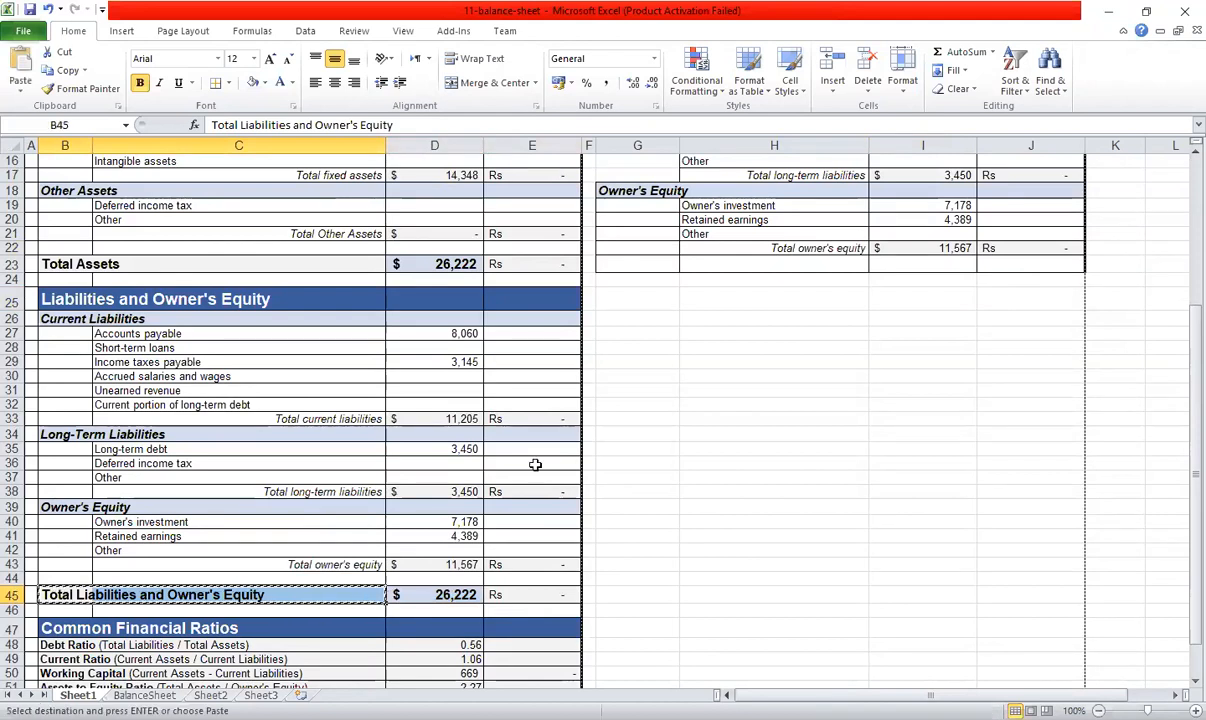
click(627, 279)
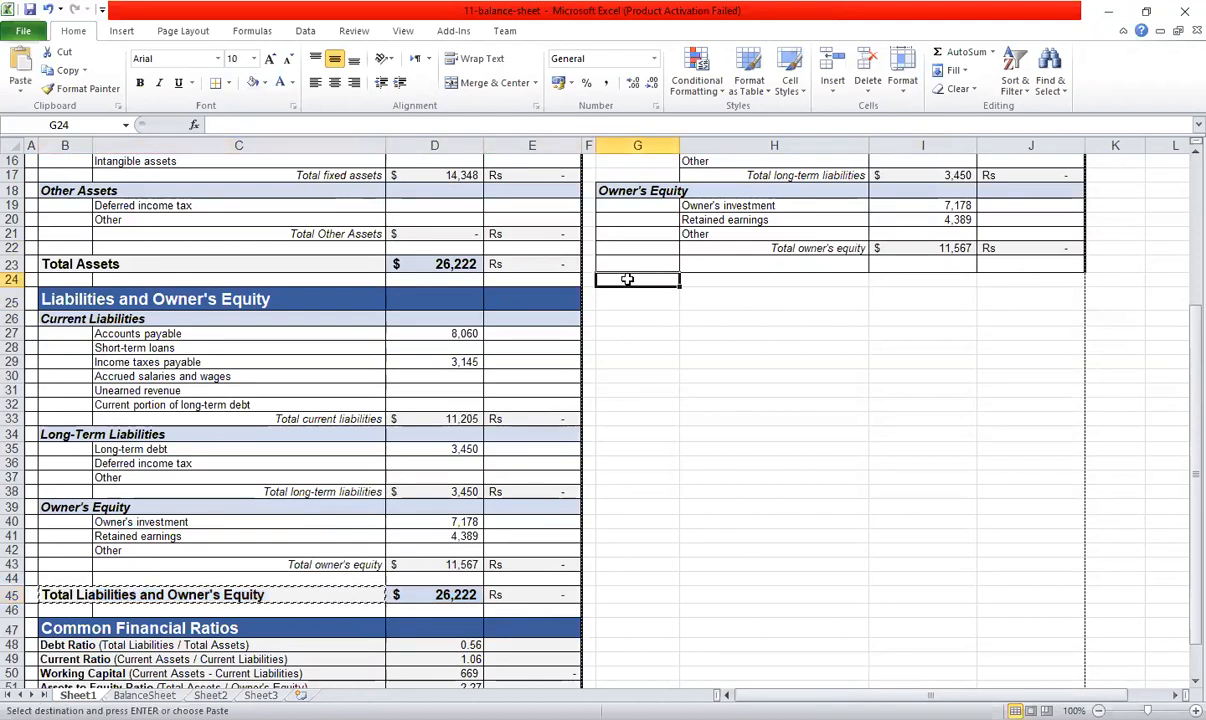
key(ctrl+v)
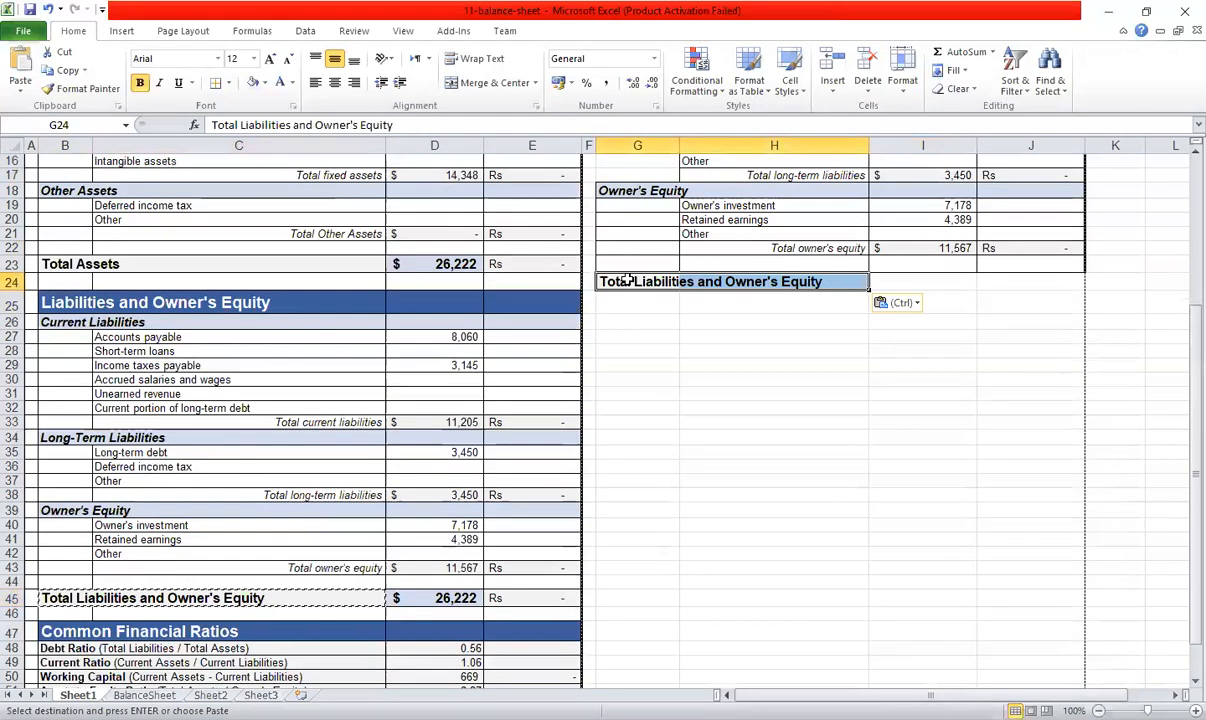
click(896, 323)
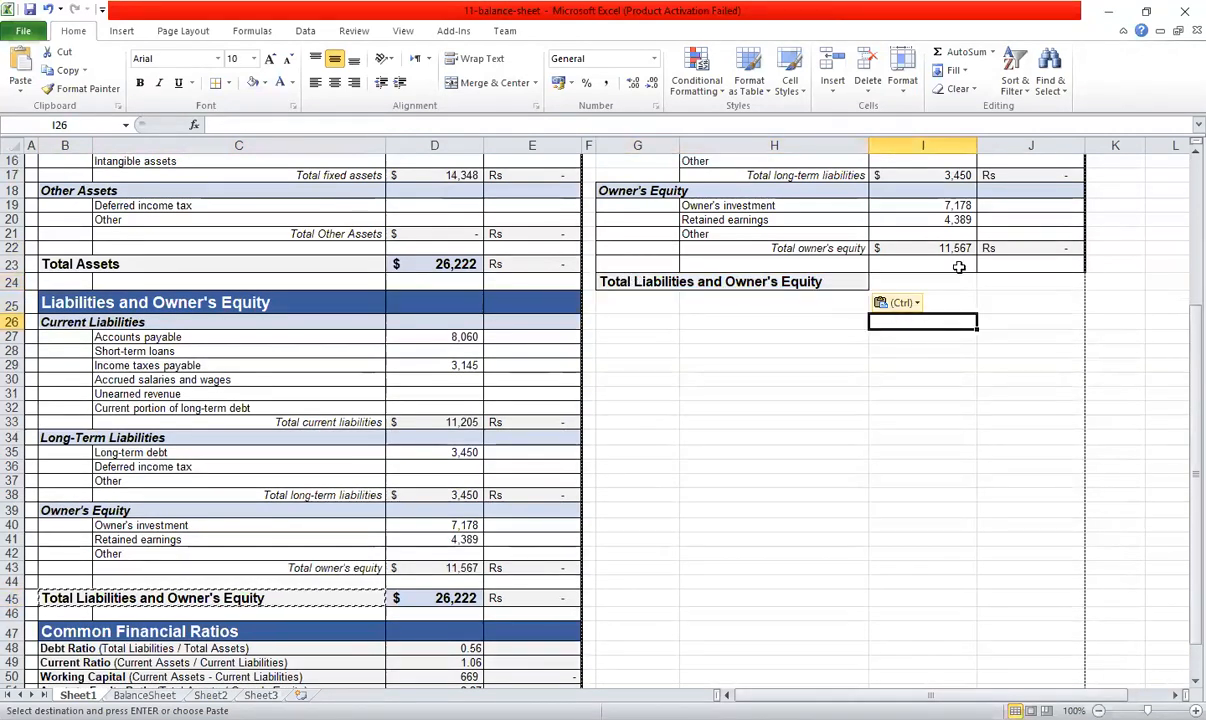
Fill the empty amount cells I24 and J24 in the Total Liabilities and Owner's Equity row with light grey.
click(962, 280)
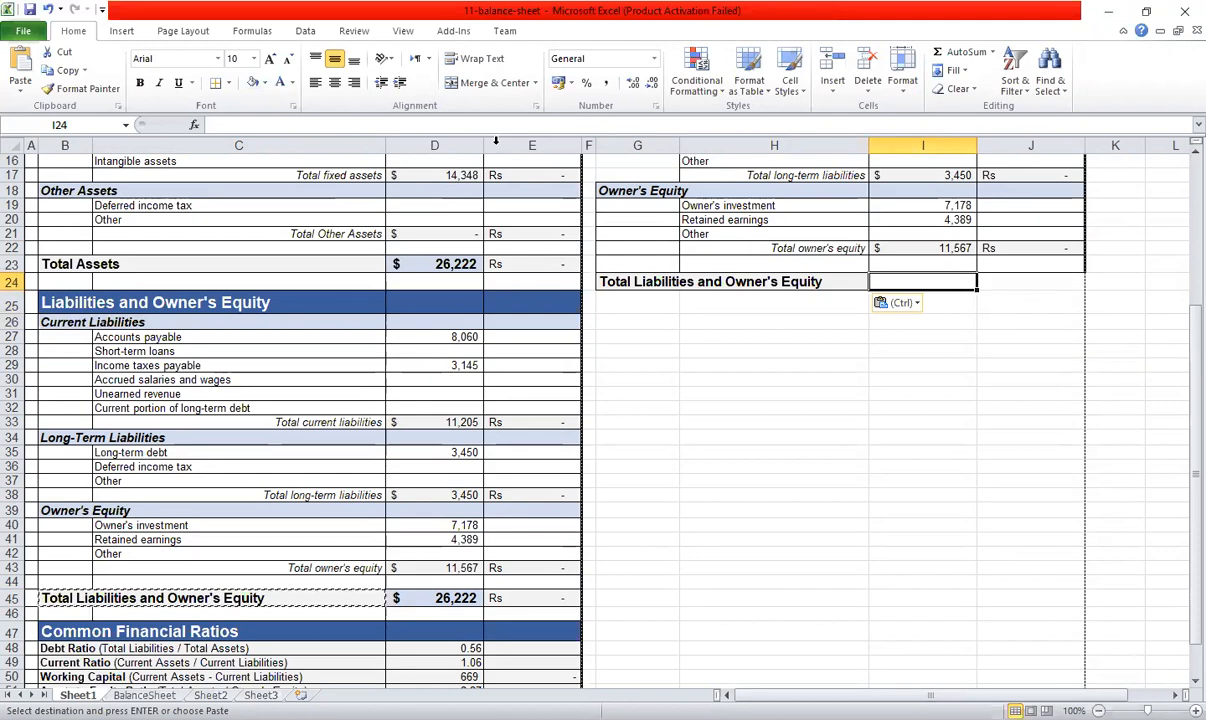
key(Escape)
click(811, 335)
click(1005, 281)
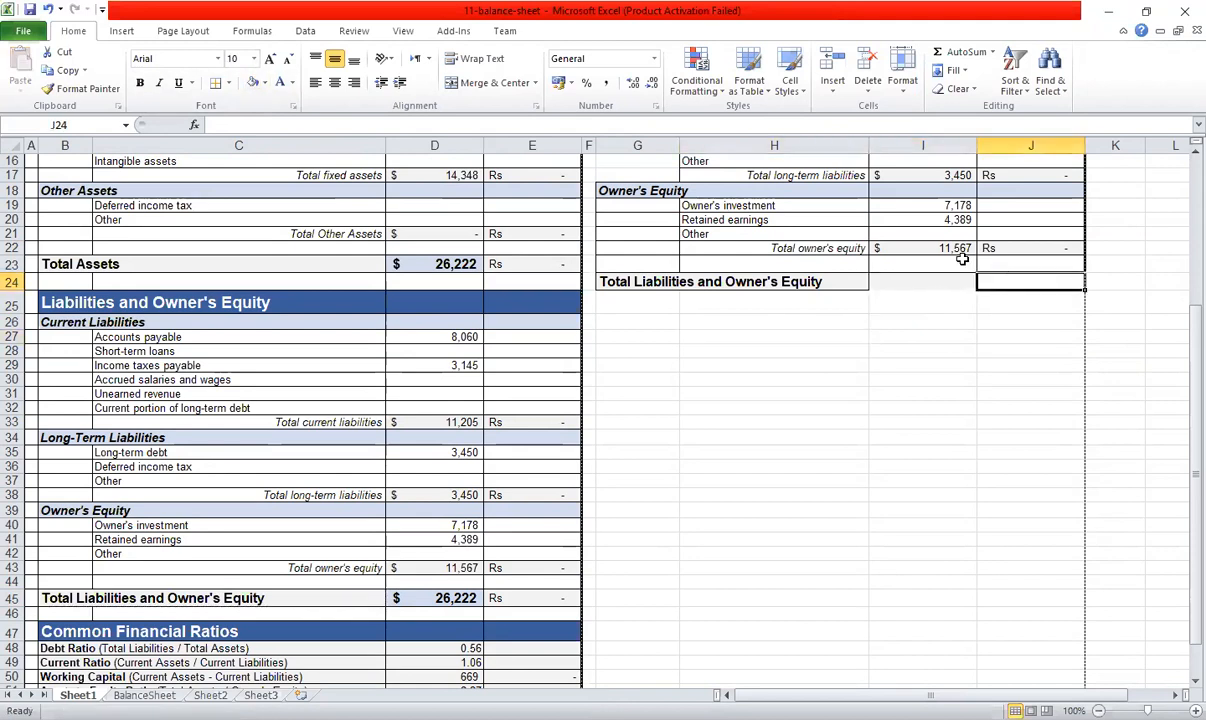
click(258, 82)
click(1041, 433)
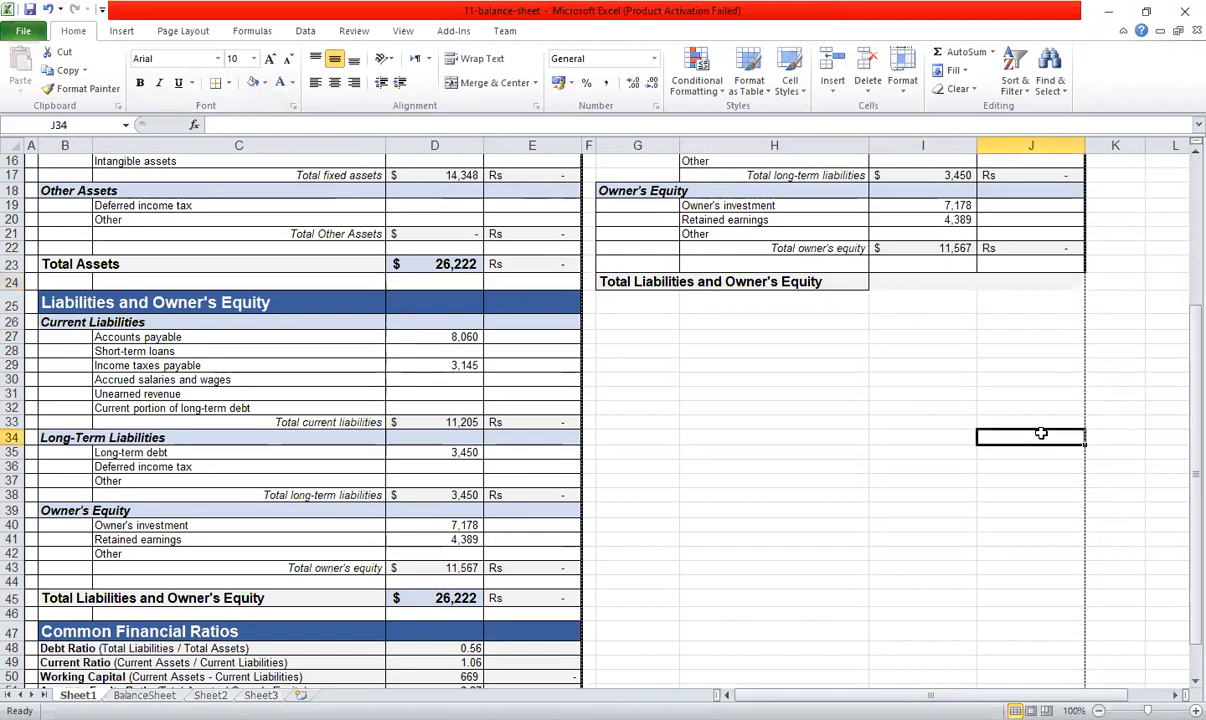
Examine the section totals in I12, I17 and I22 and the empty grand total cell I24.
scroll(1041, 433, up, 4)
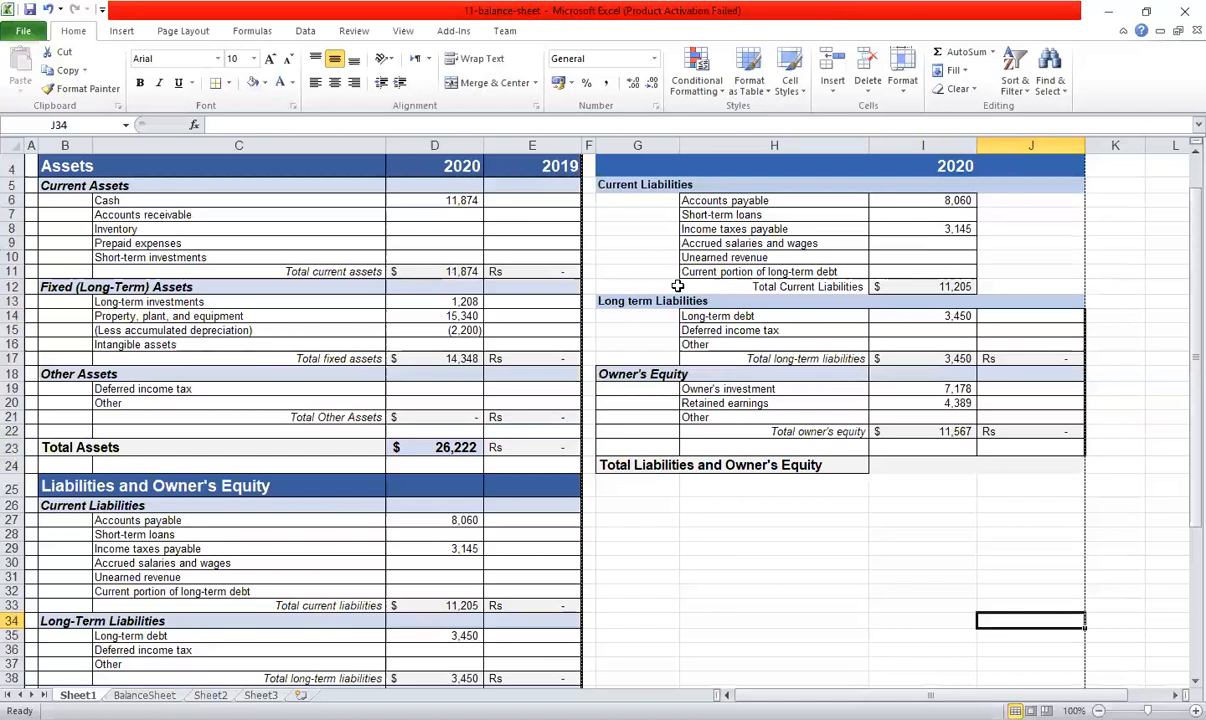
click(957, 287)
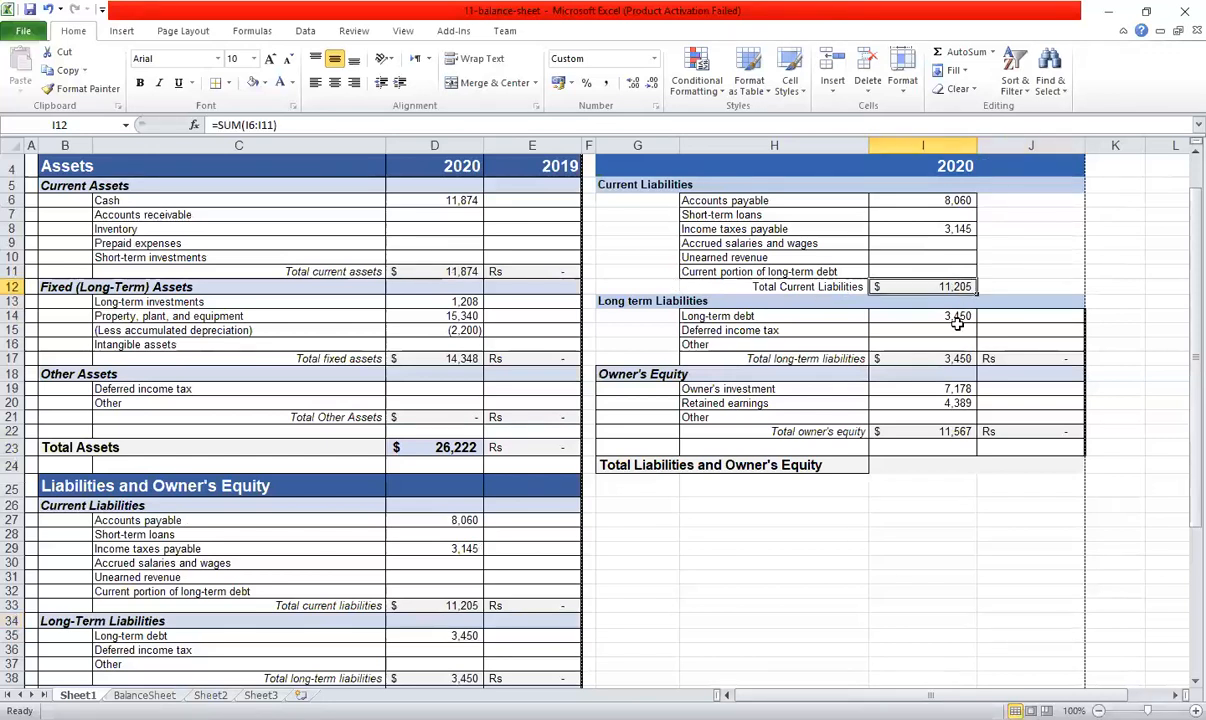
click(960, 360)
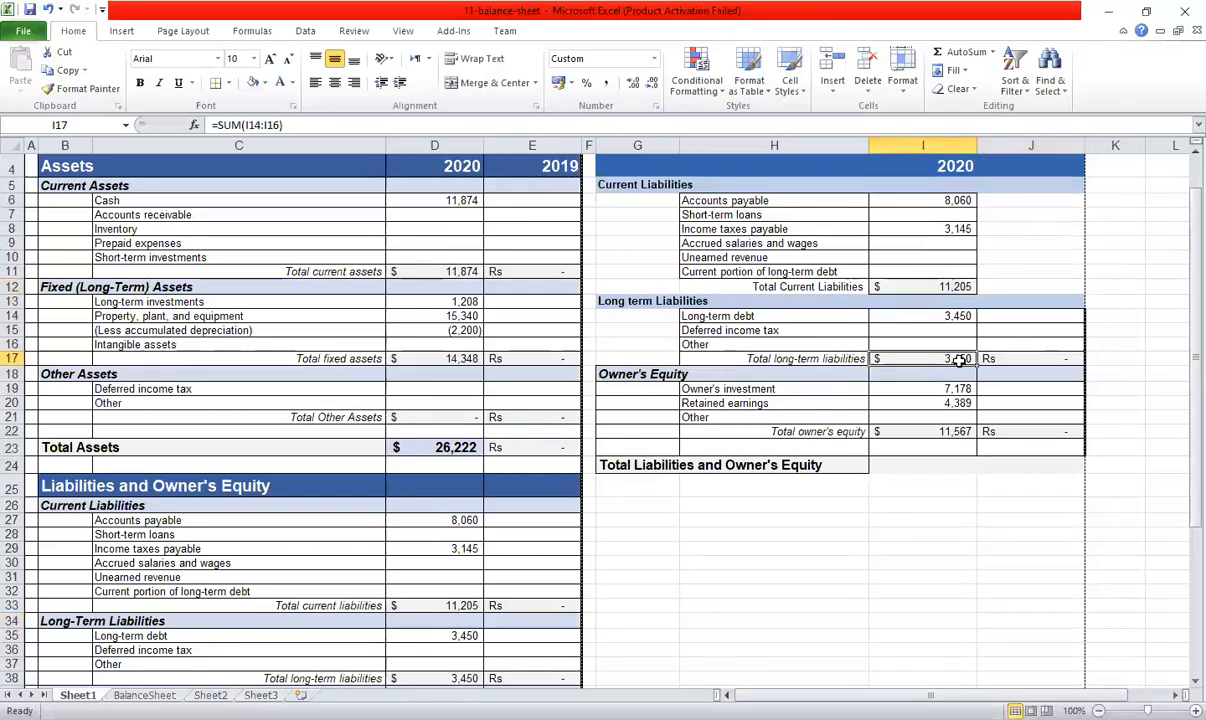
click(962, 432)
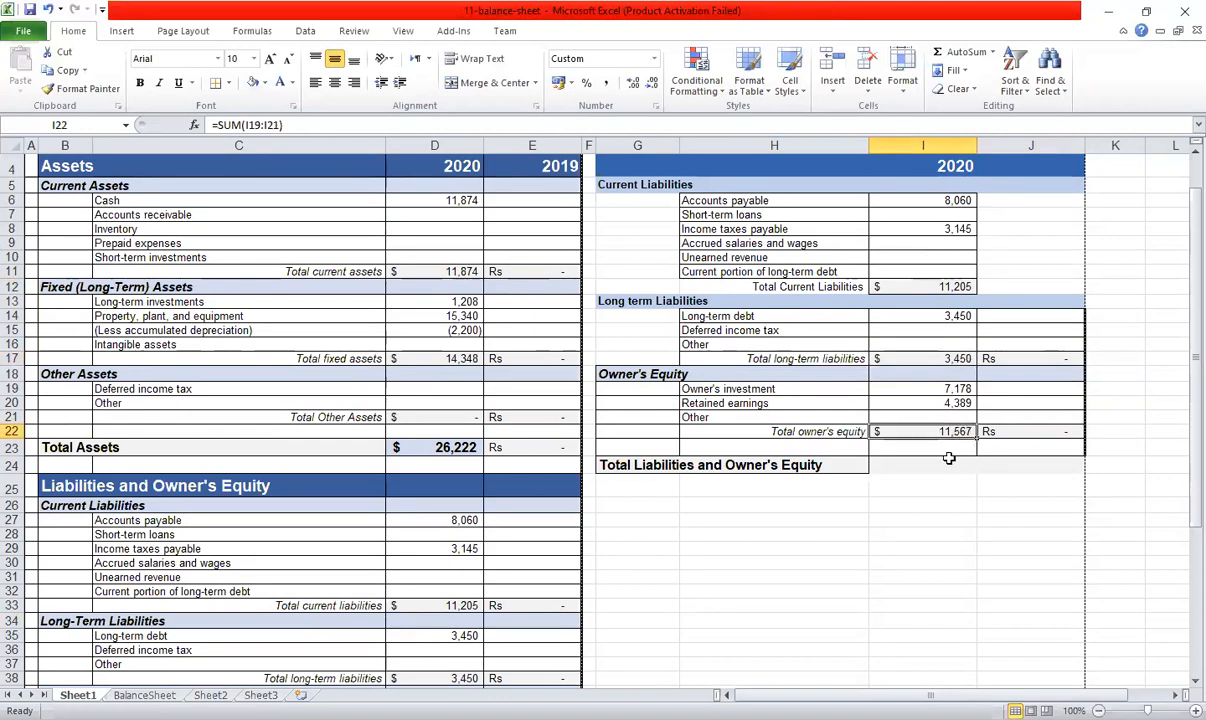
click(910, 466)
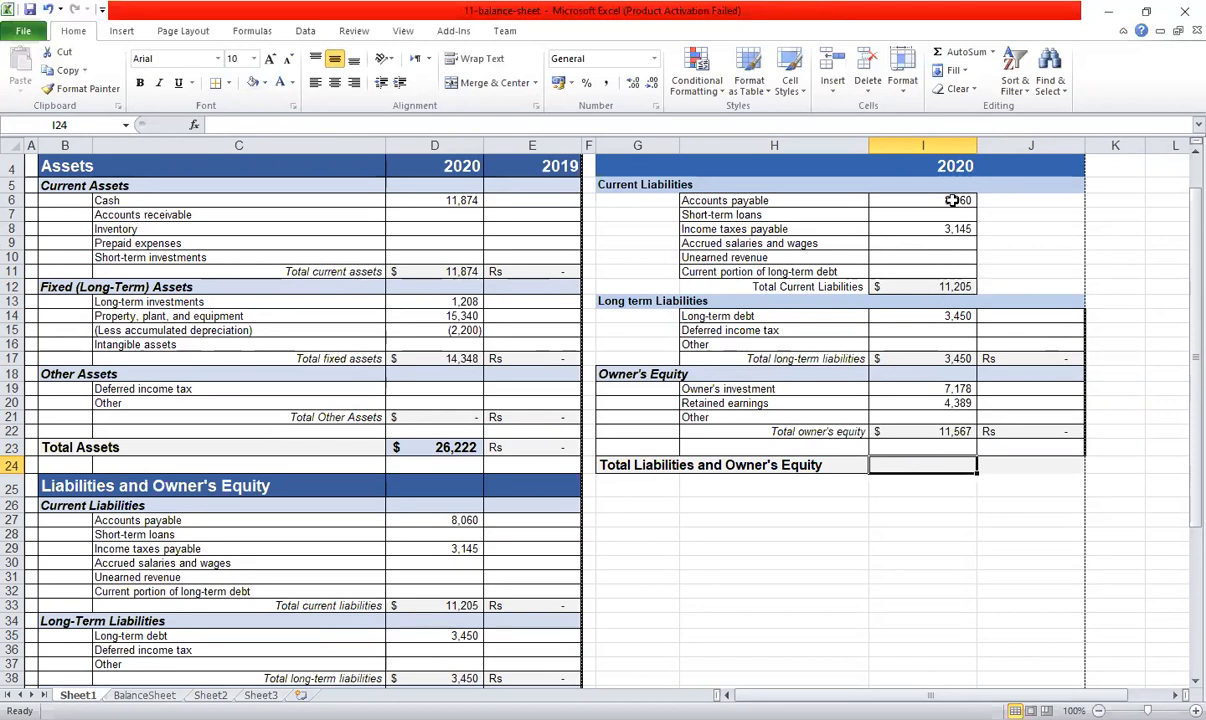
Try copying the Total Current Liabilities formula from I12 into J12, and undo the paste.
click(945, 286)
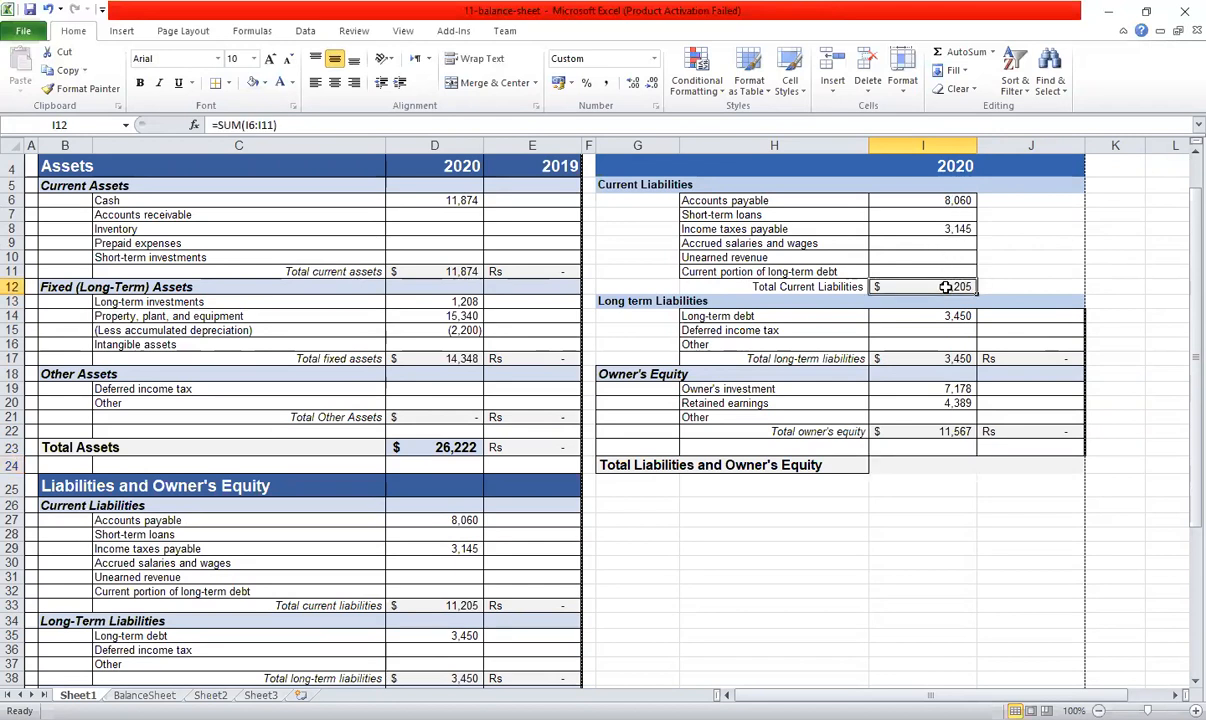
key(ctrl+c)
click(1026, 288)
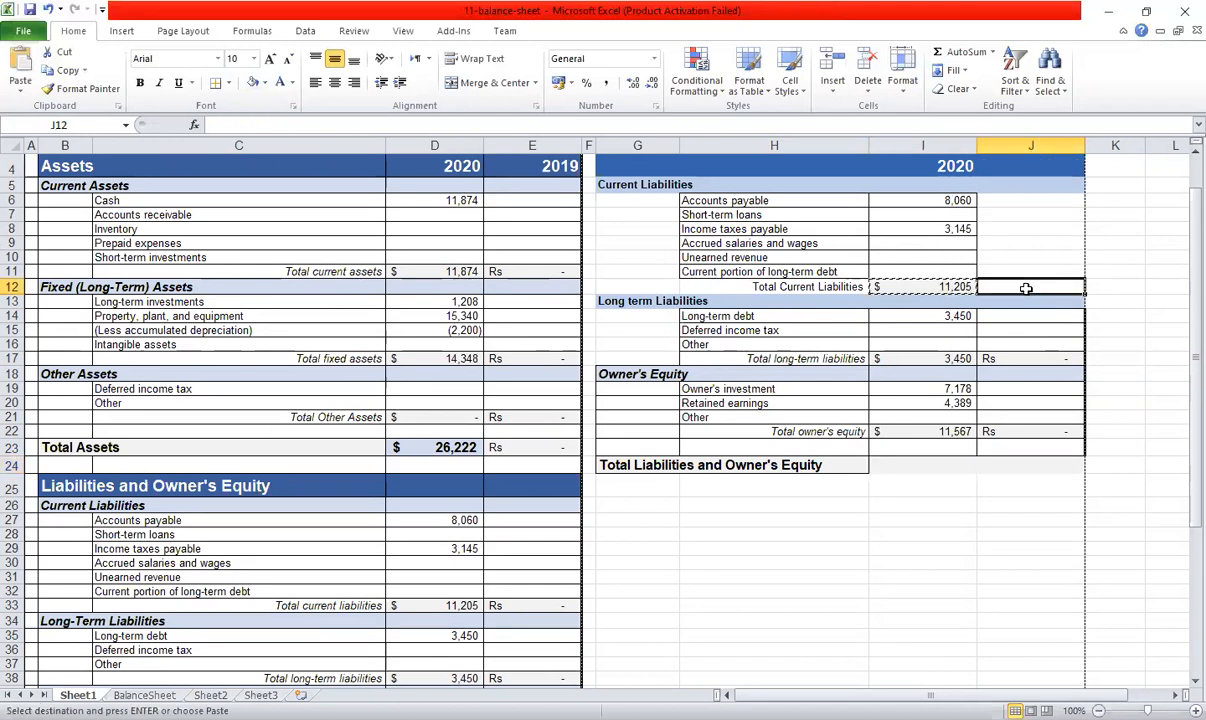
key(ctrl+v)
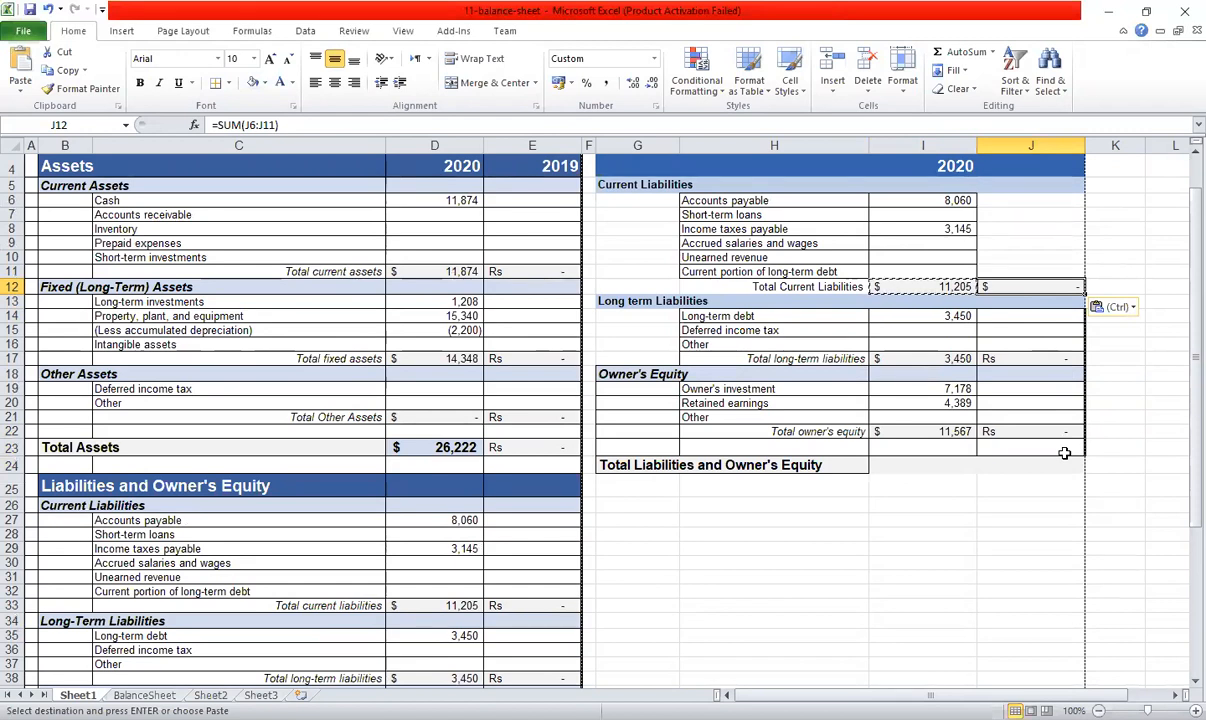
key(ctrl+z)
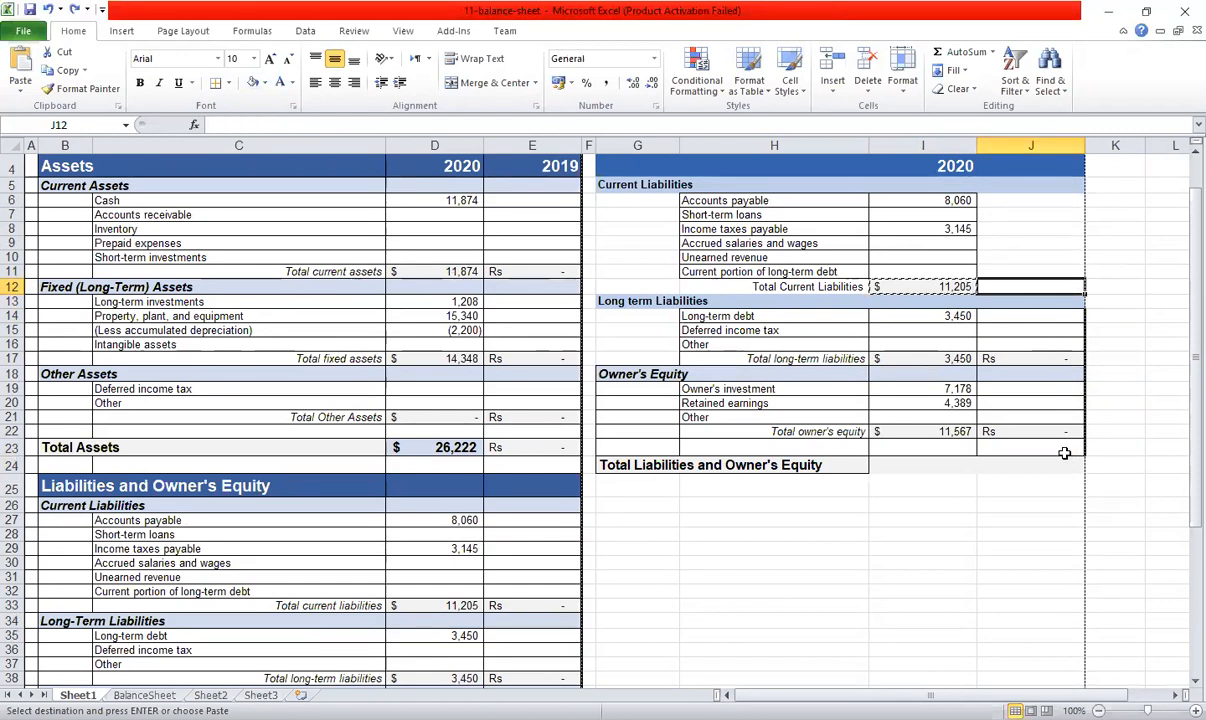
click(1052, 536)
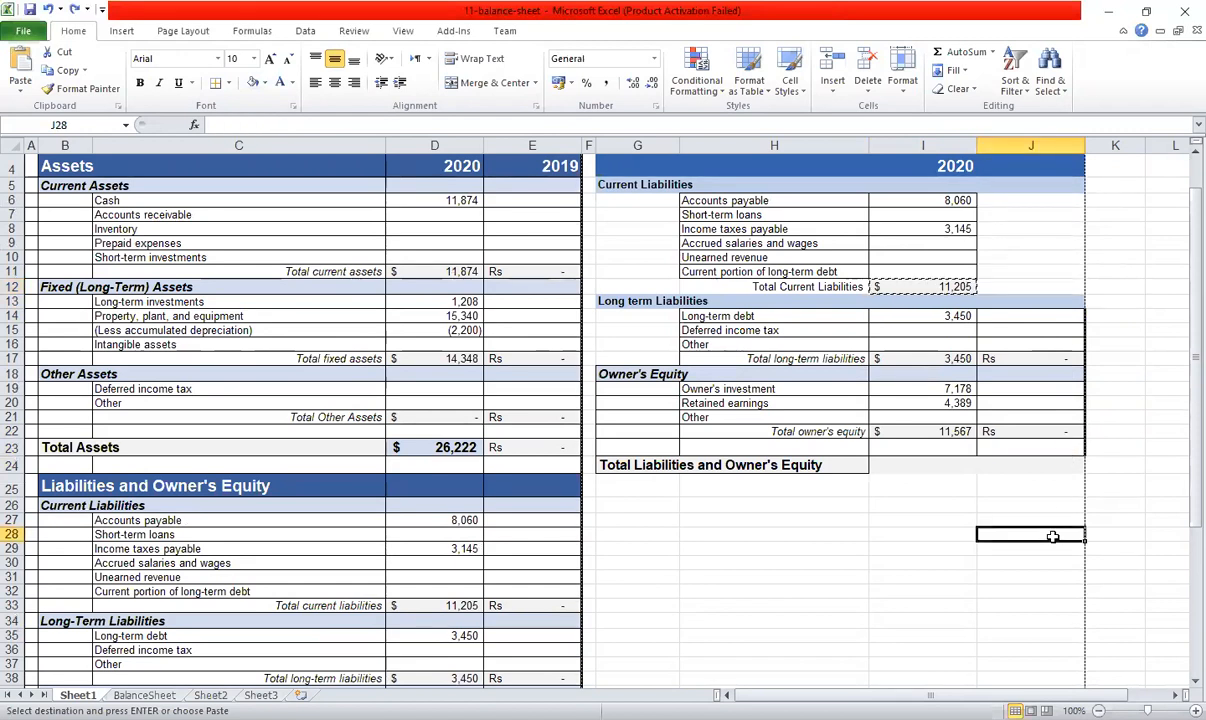
Total the three section sums in I24 of the Total Liabilities and Owner's Equity row with =SUM(I12,I17,I22).
click(924, 465)
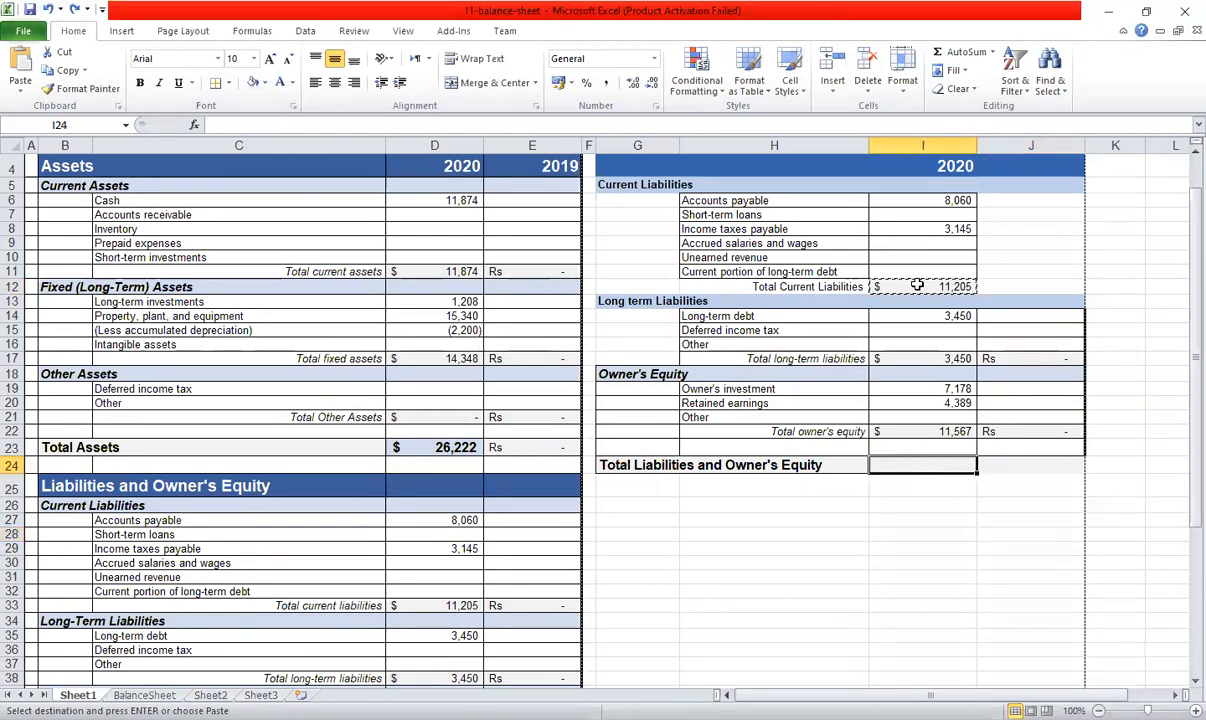
click(924, 356)
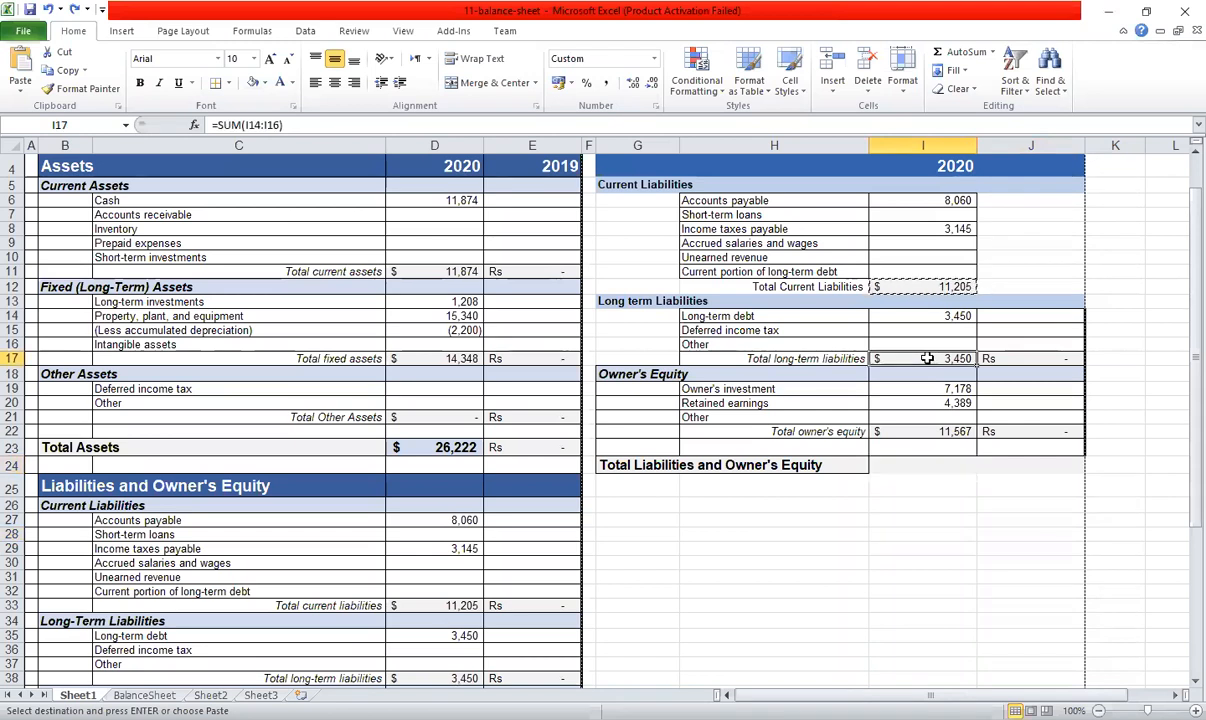
click(926, 431)
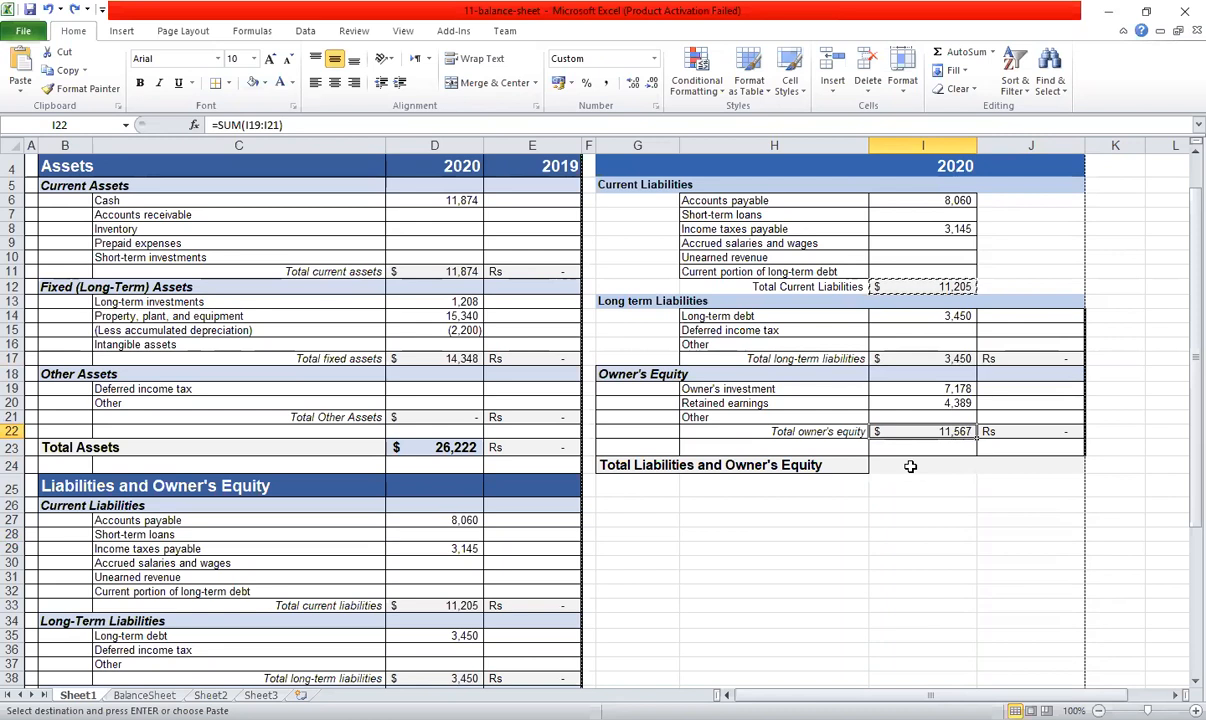
click(910, 466)
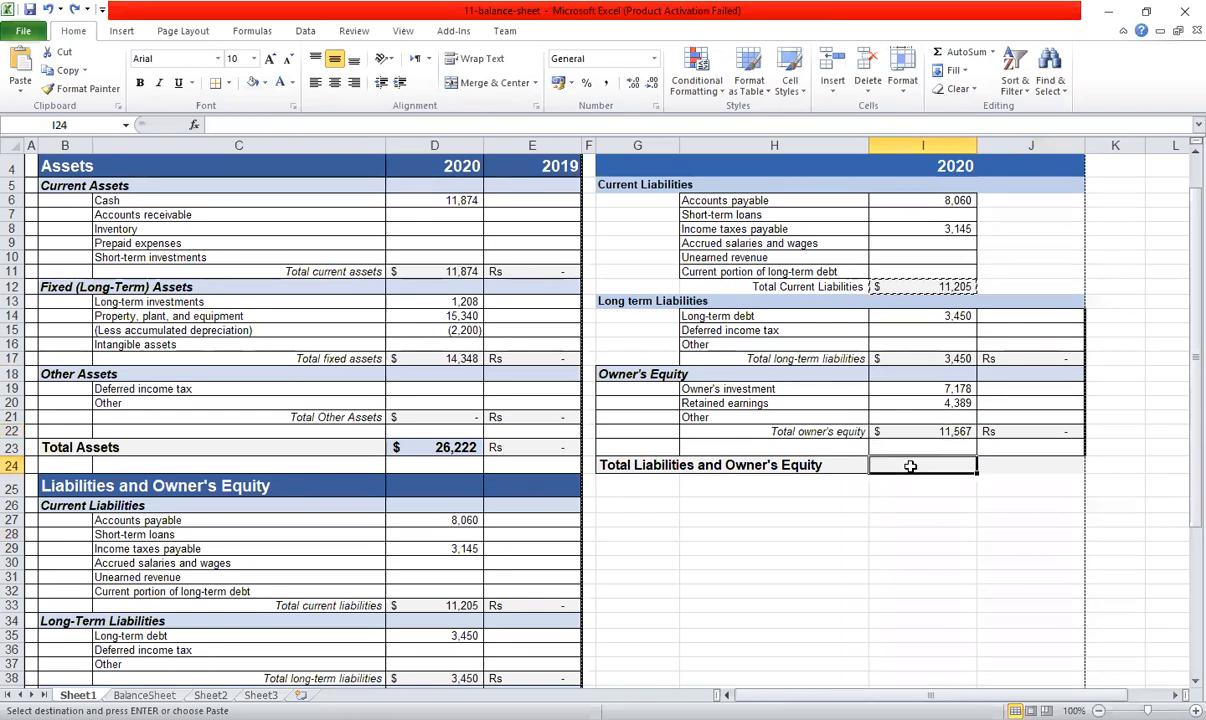
text(=)
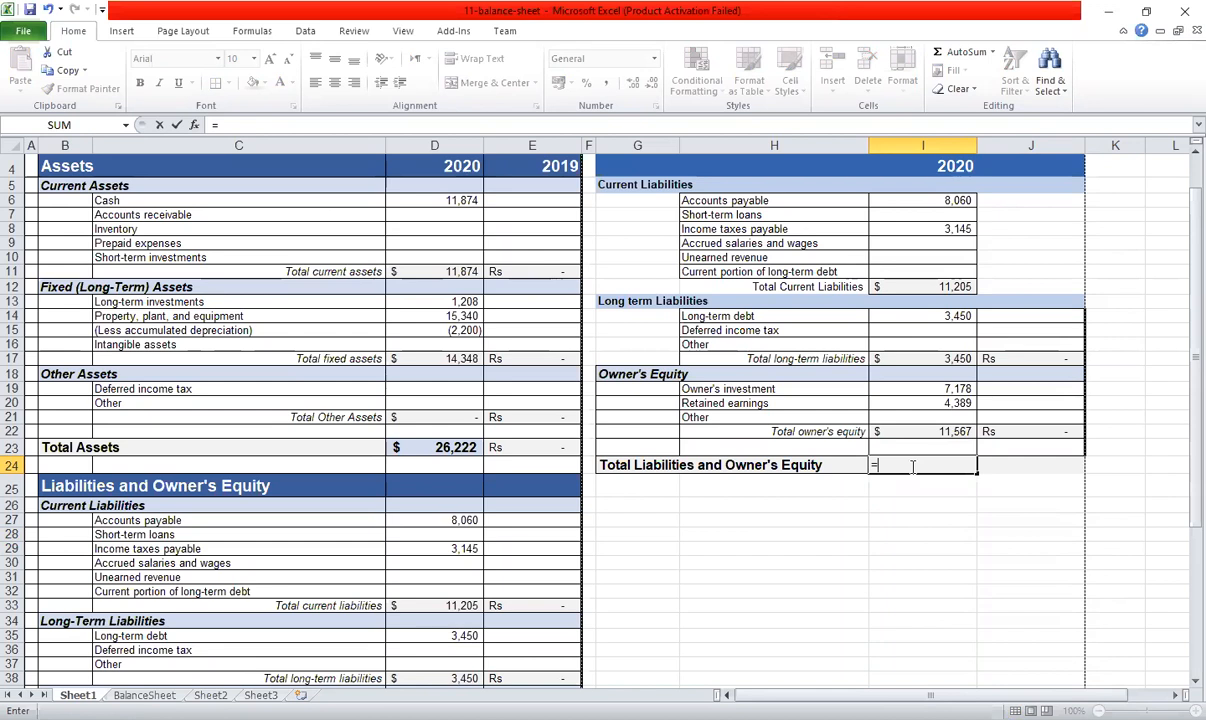
text(s)
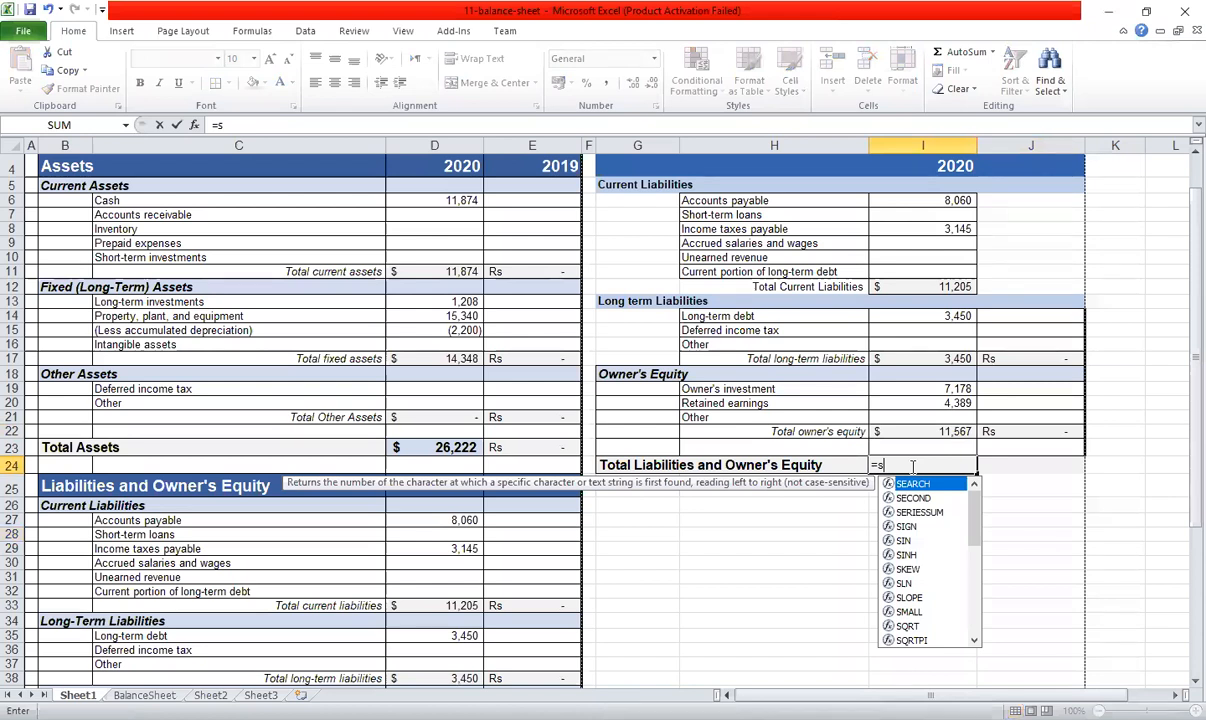
text(um()
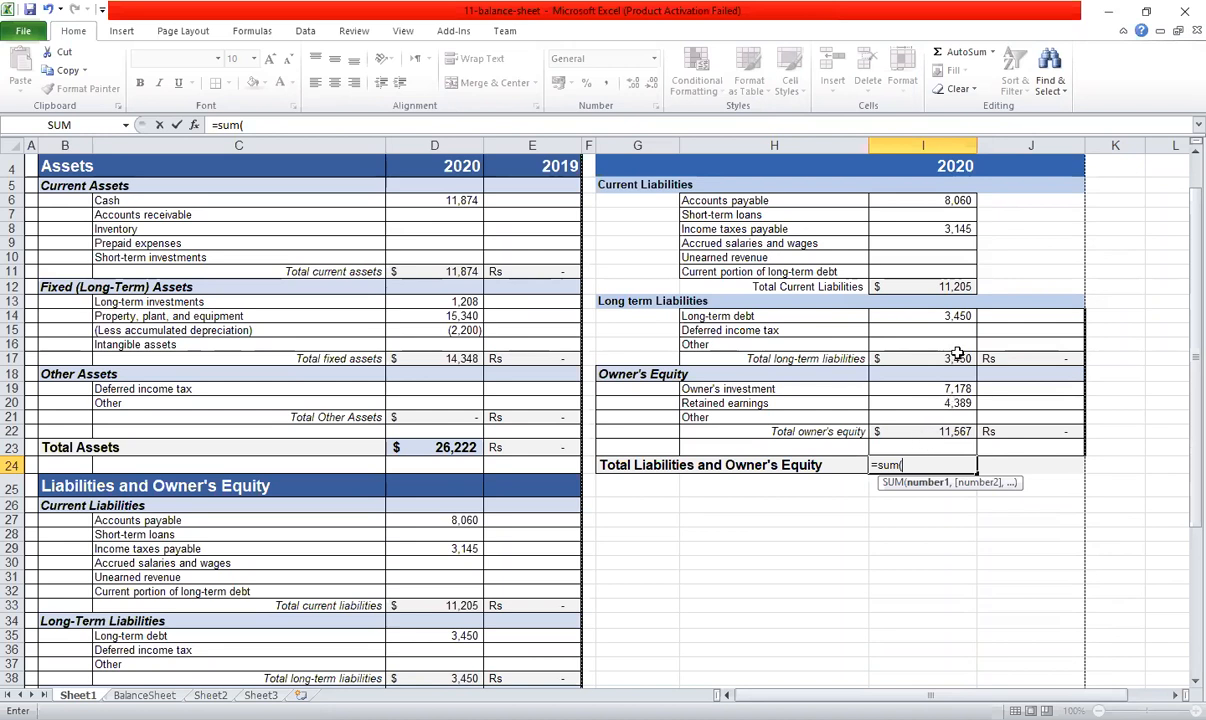
click(901, 287)
text(,)
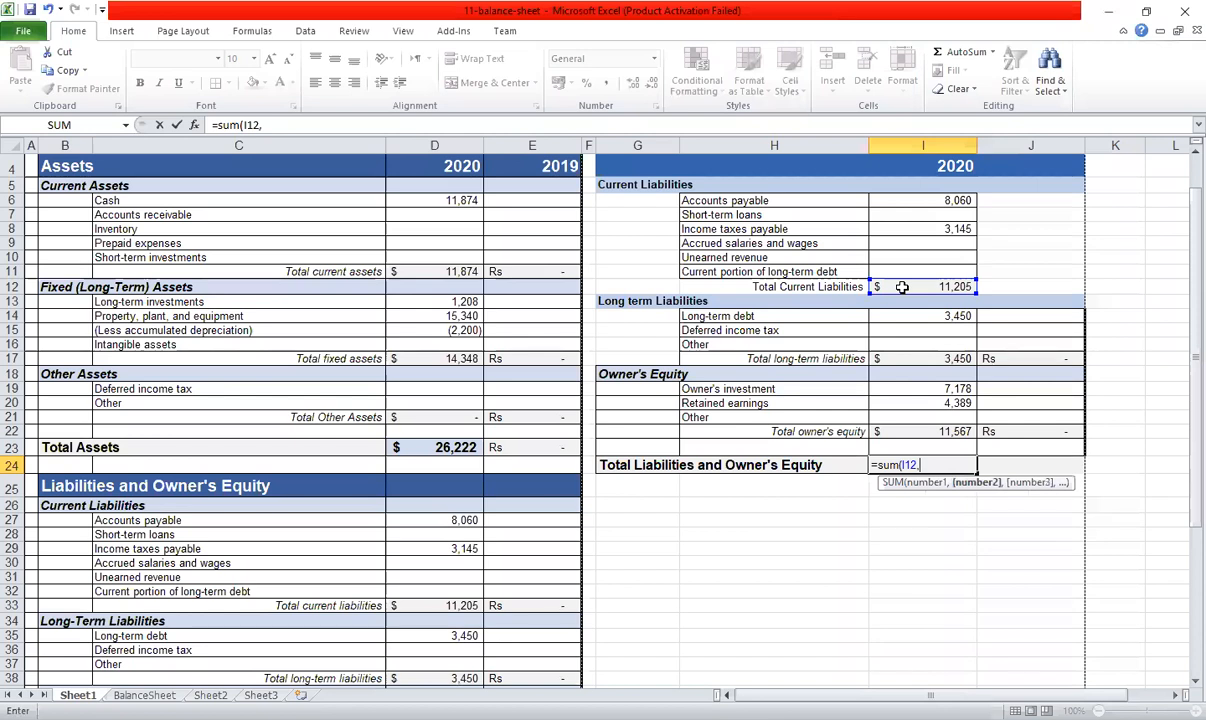
click(916, 362)
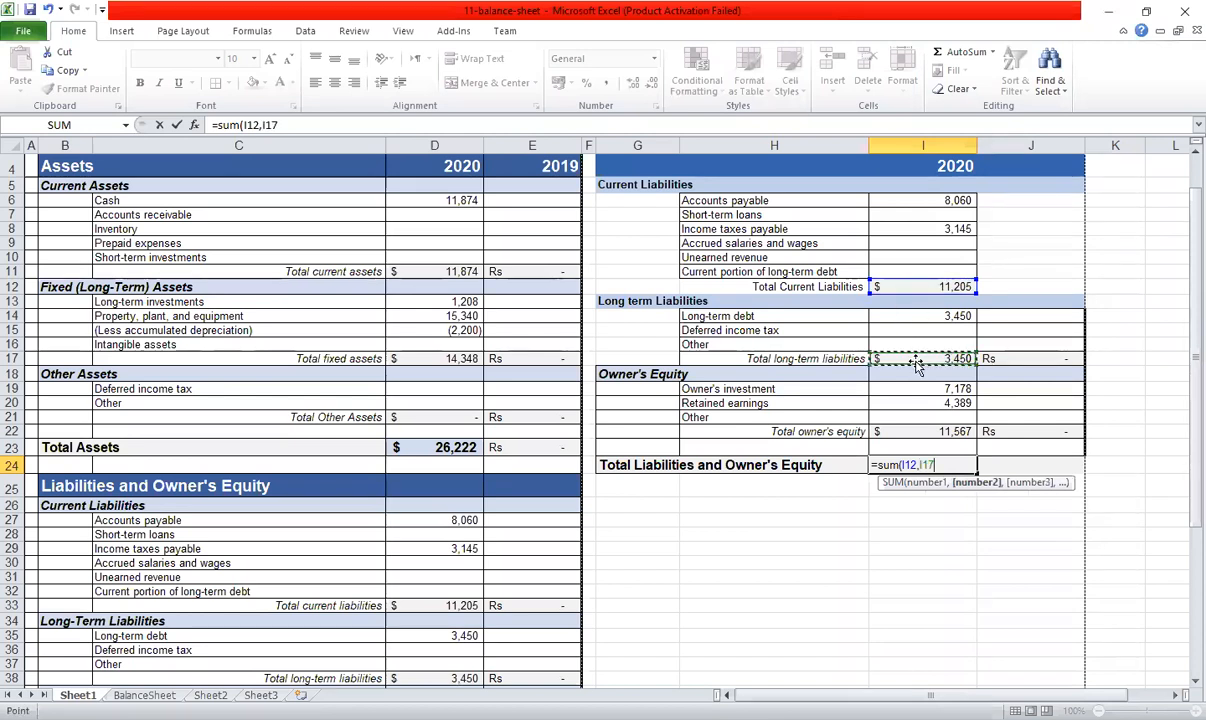
text(,)
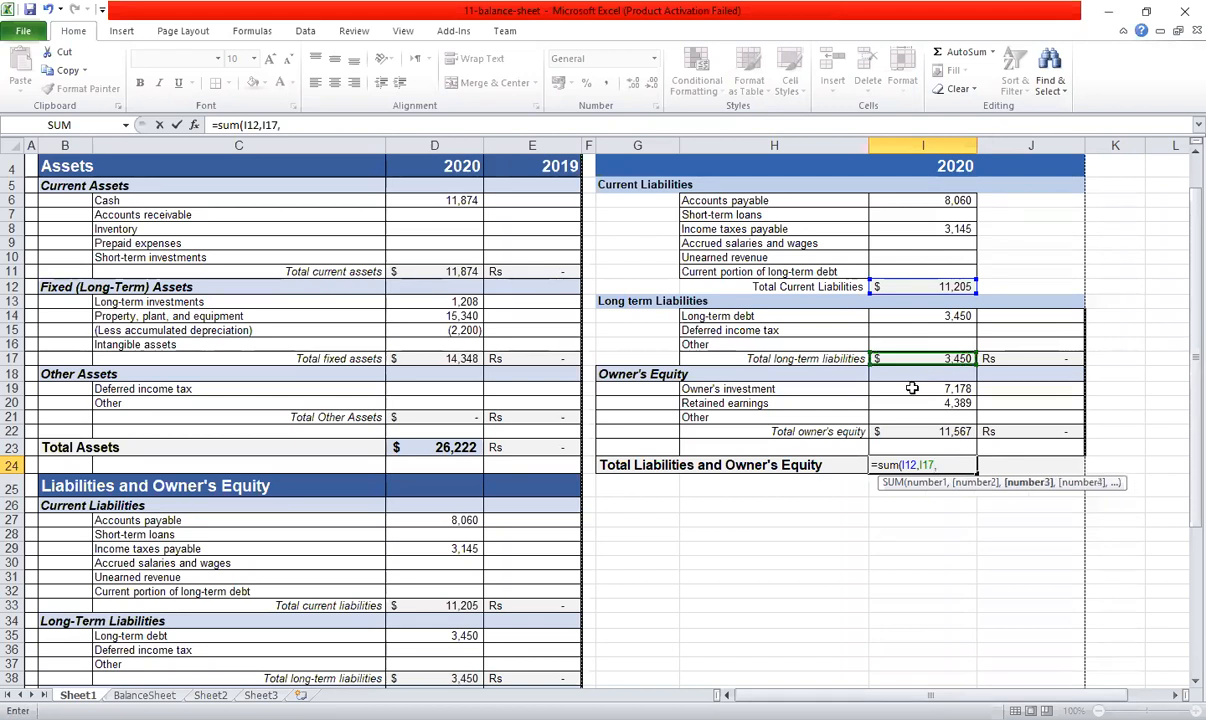
click(916, 431)
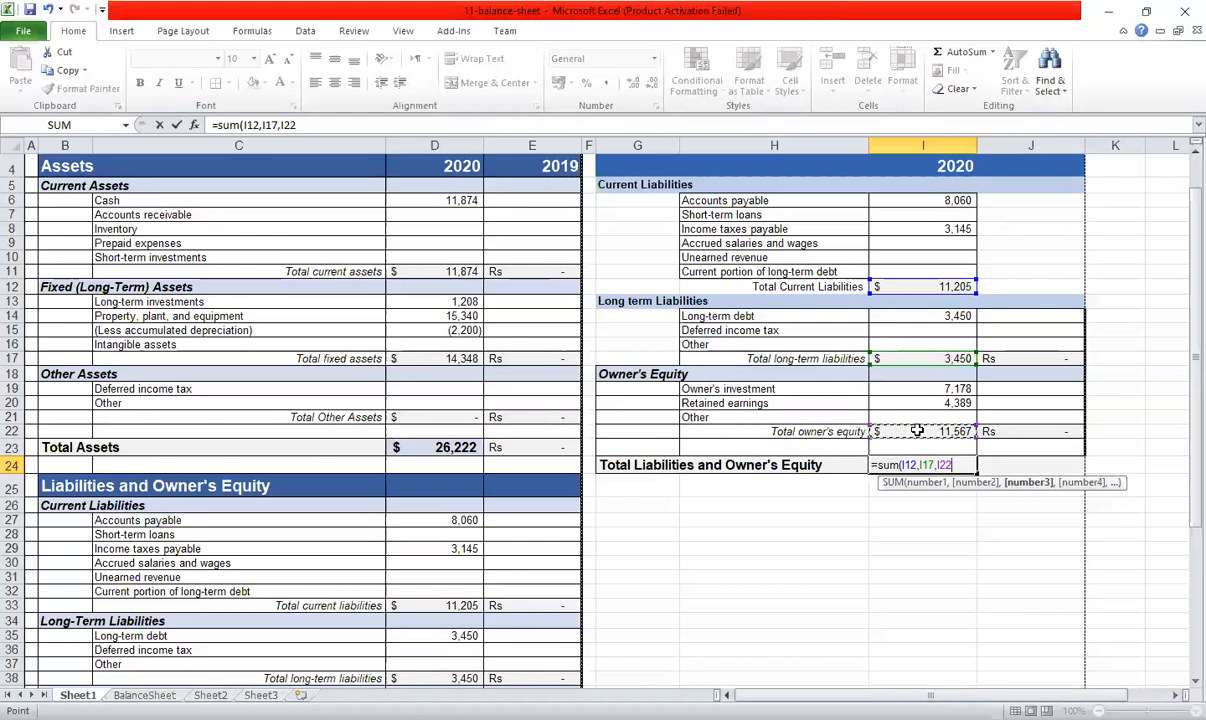
text())
key(Return)
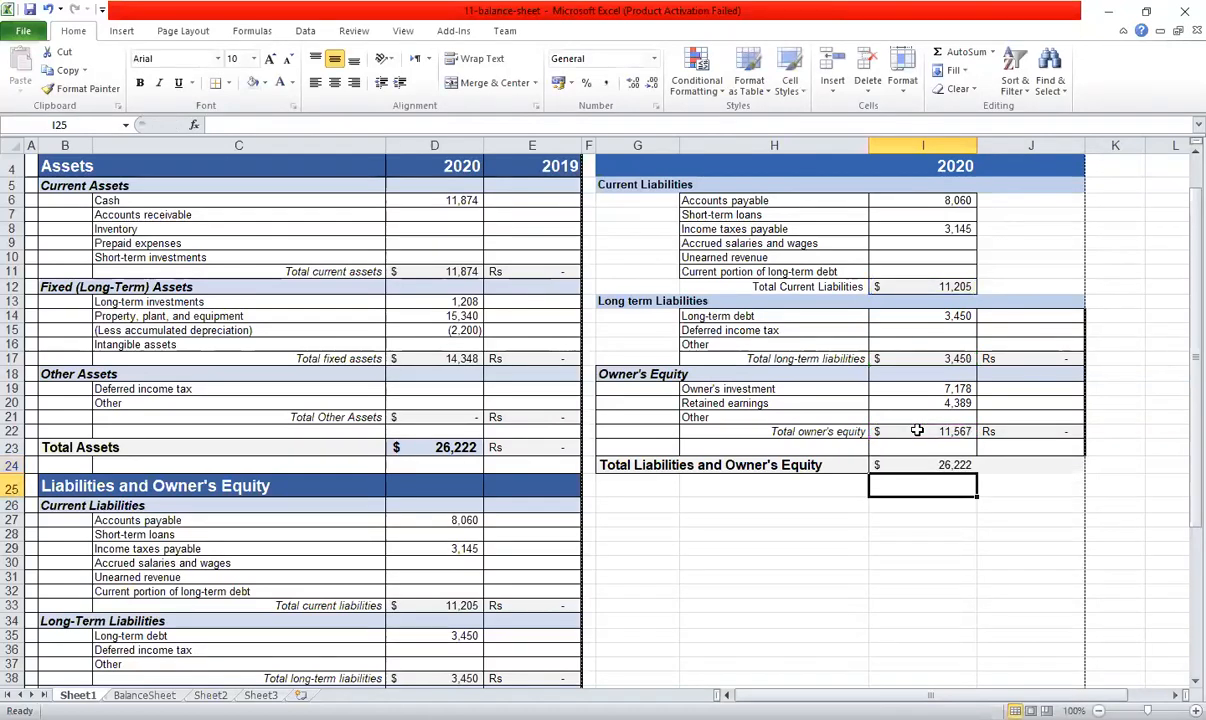
Fill the Total Liabilities and Owner's Equity amount in I24 and the Total Assets amount in D23 with the same medium blue.
click(1031, 503)
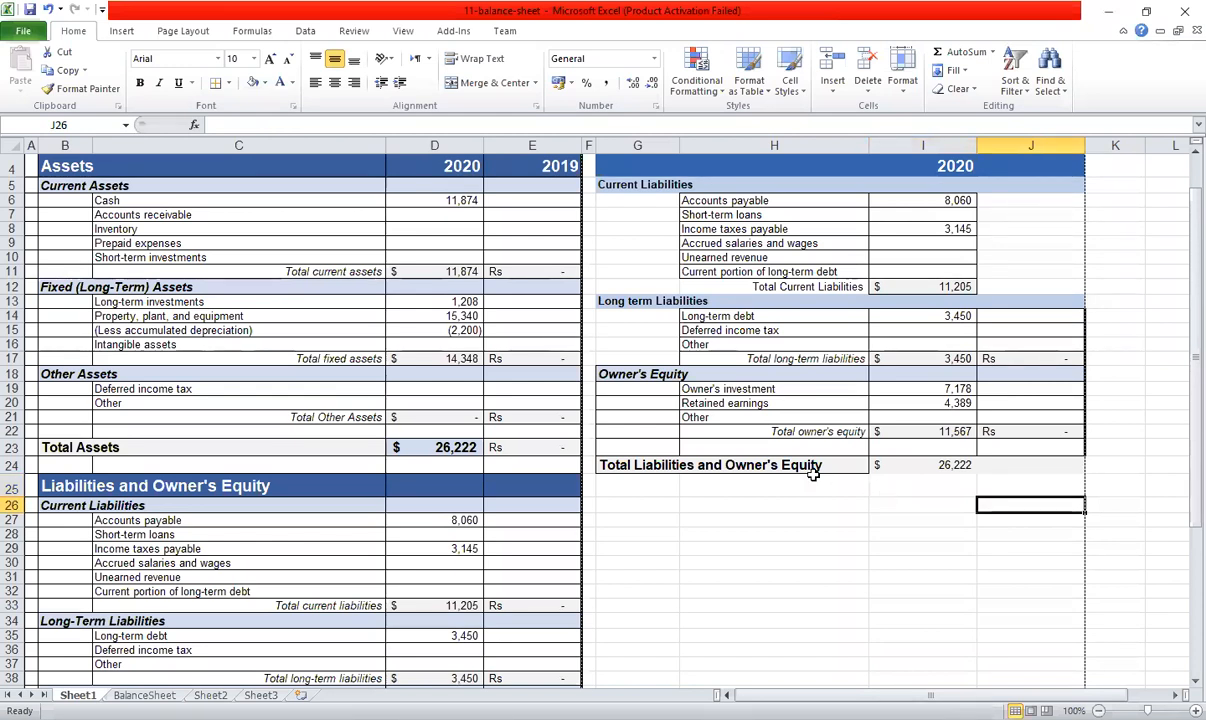
click(448, 446)
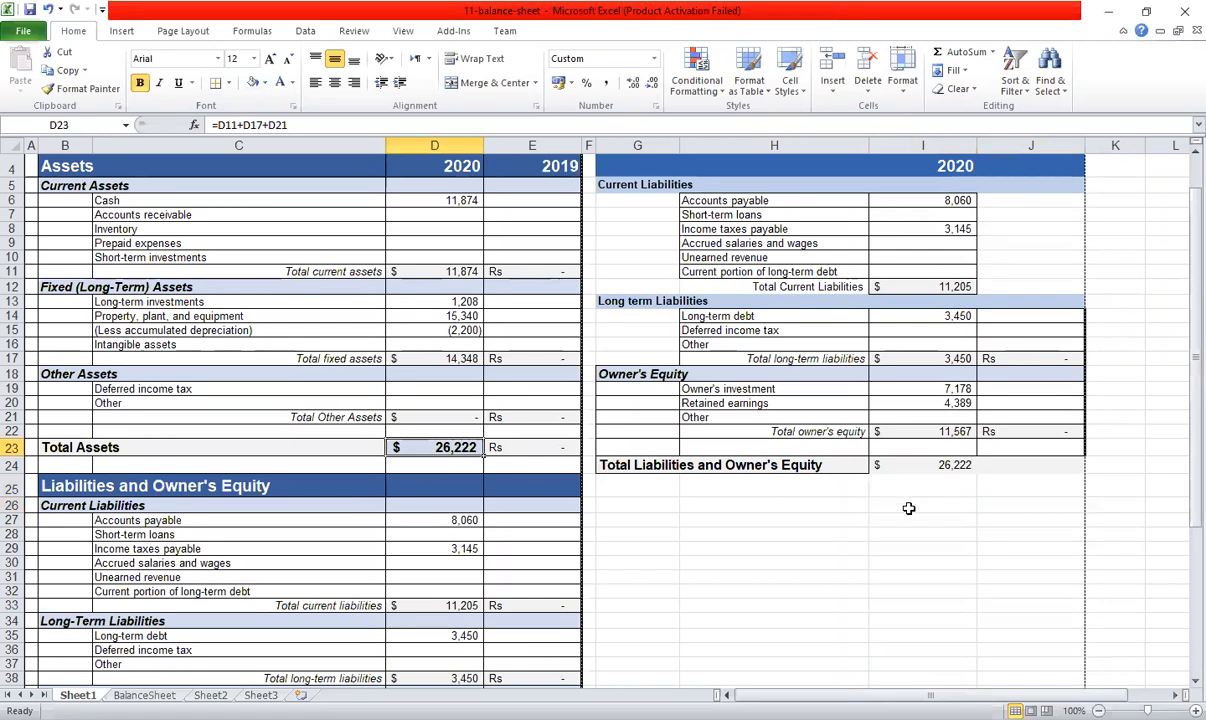
click(942, 464)
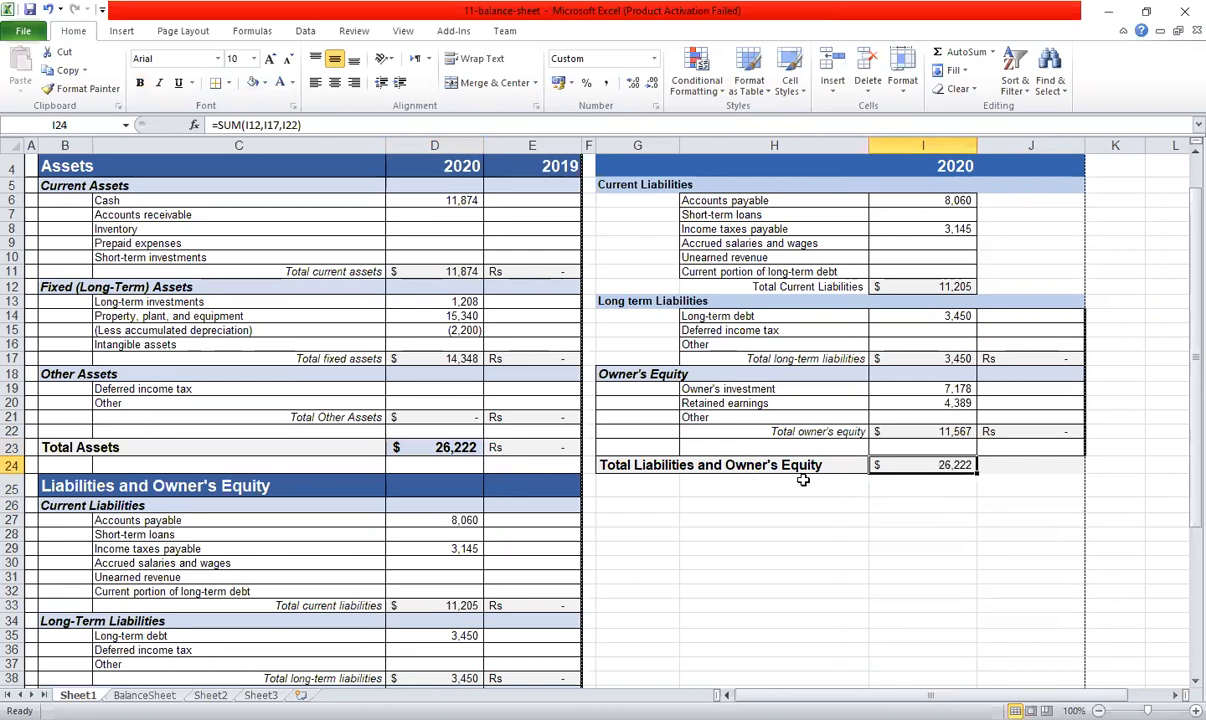
click(266, 83)
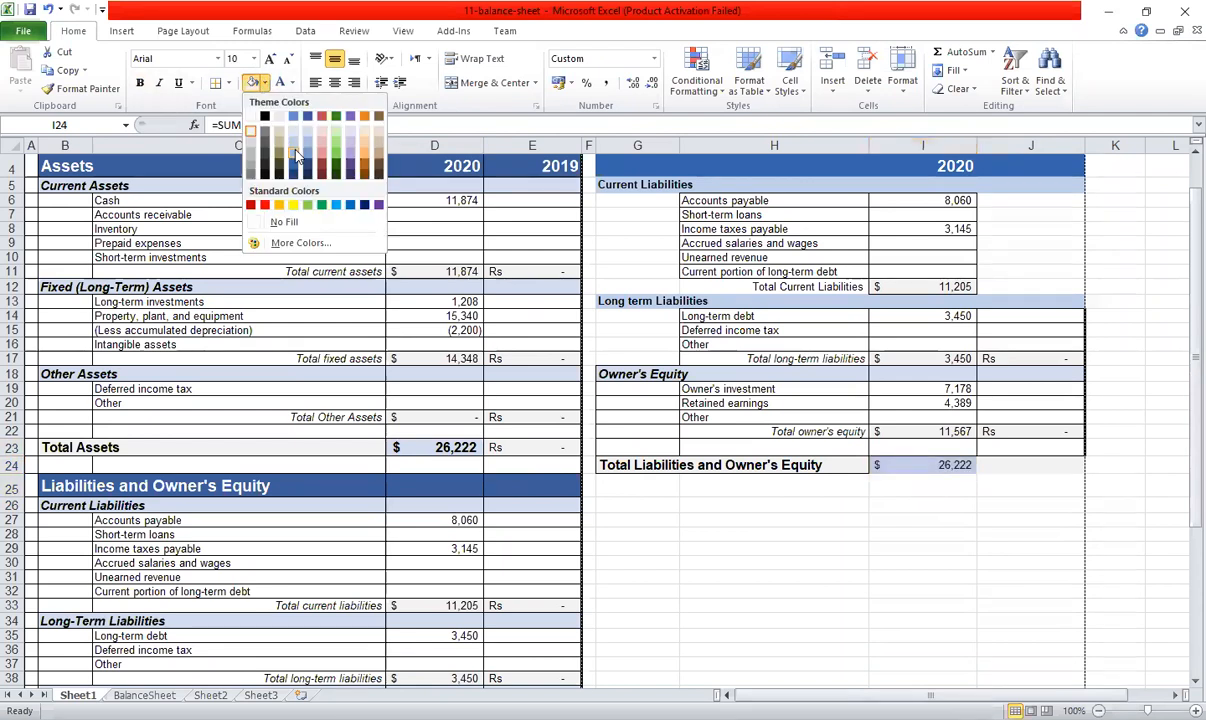
click(816, 533)
click(440, 447)
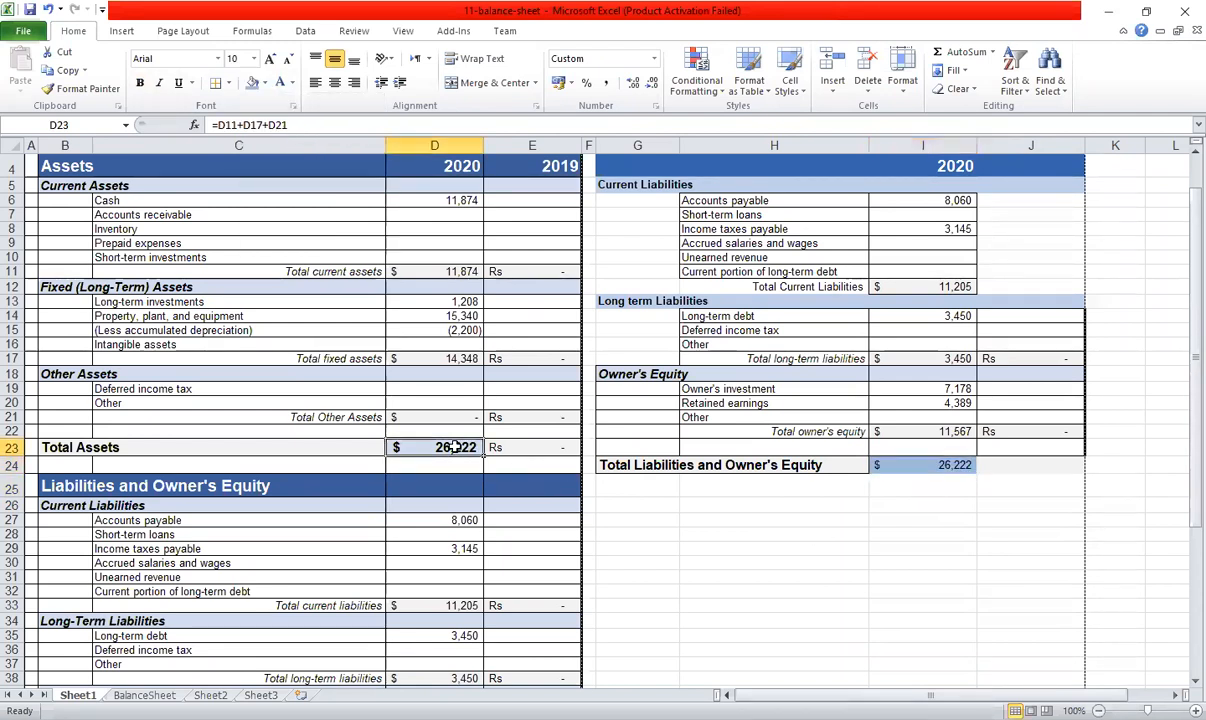
click(252, 82)
click(929, 545)
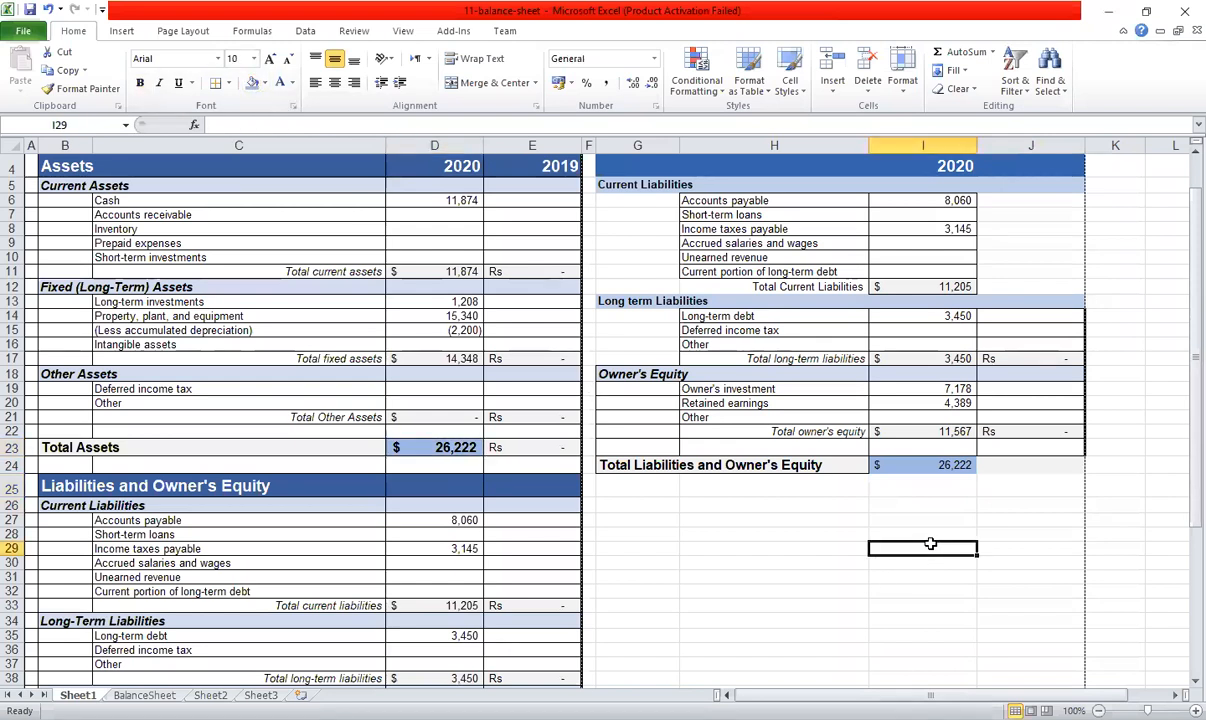
Make the Total Liabilities and Owner's Equity amount in I24 bold.
click(940, 466)
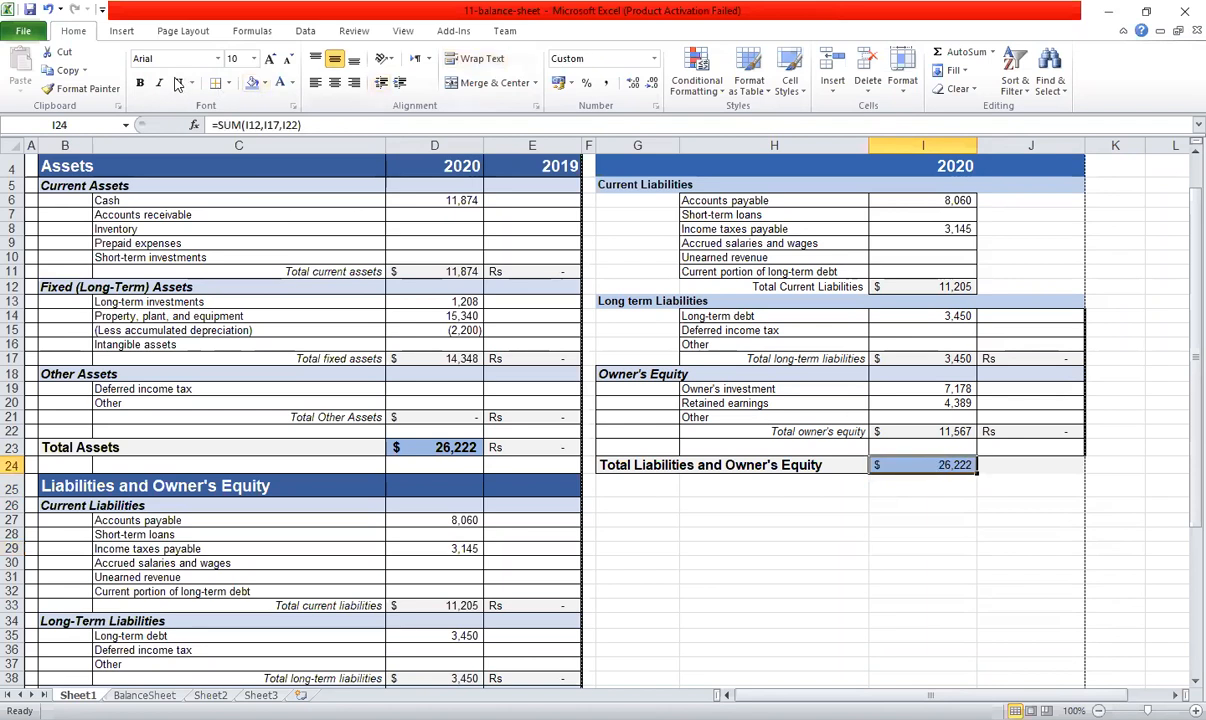
click(140, 84)
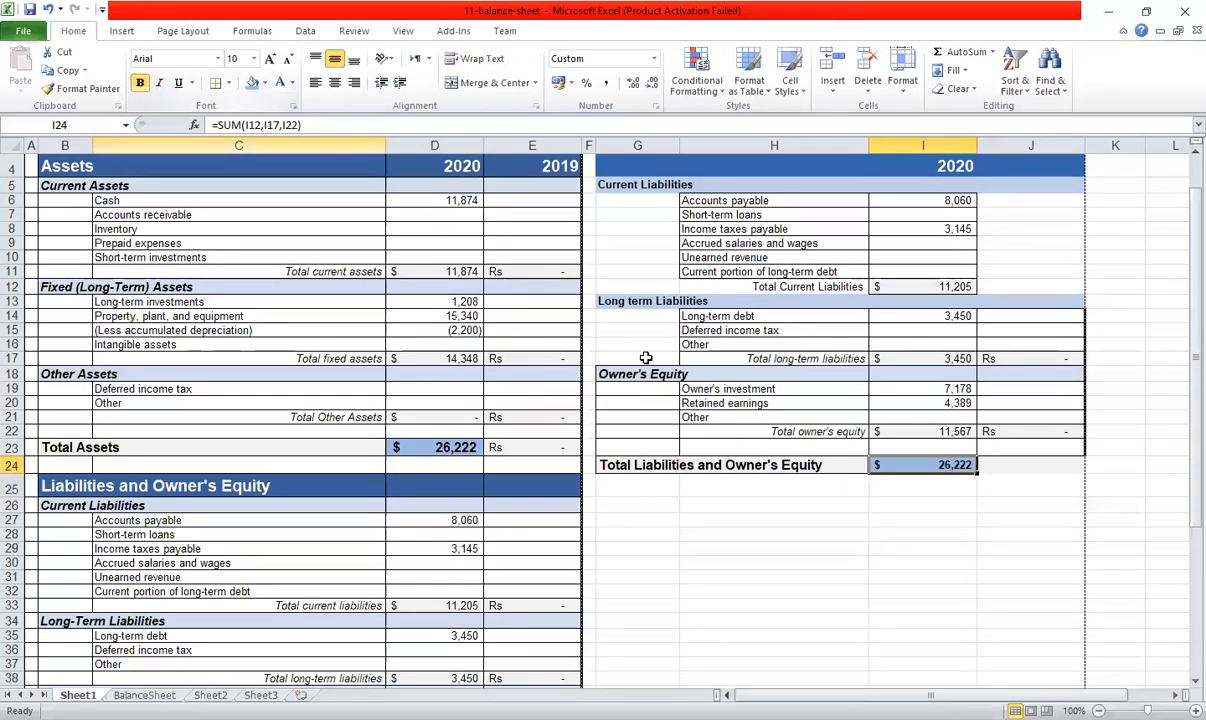
click(988, 495)
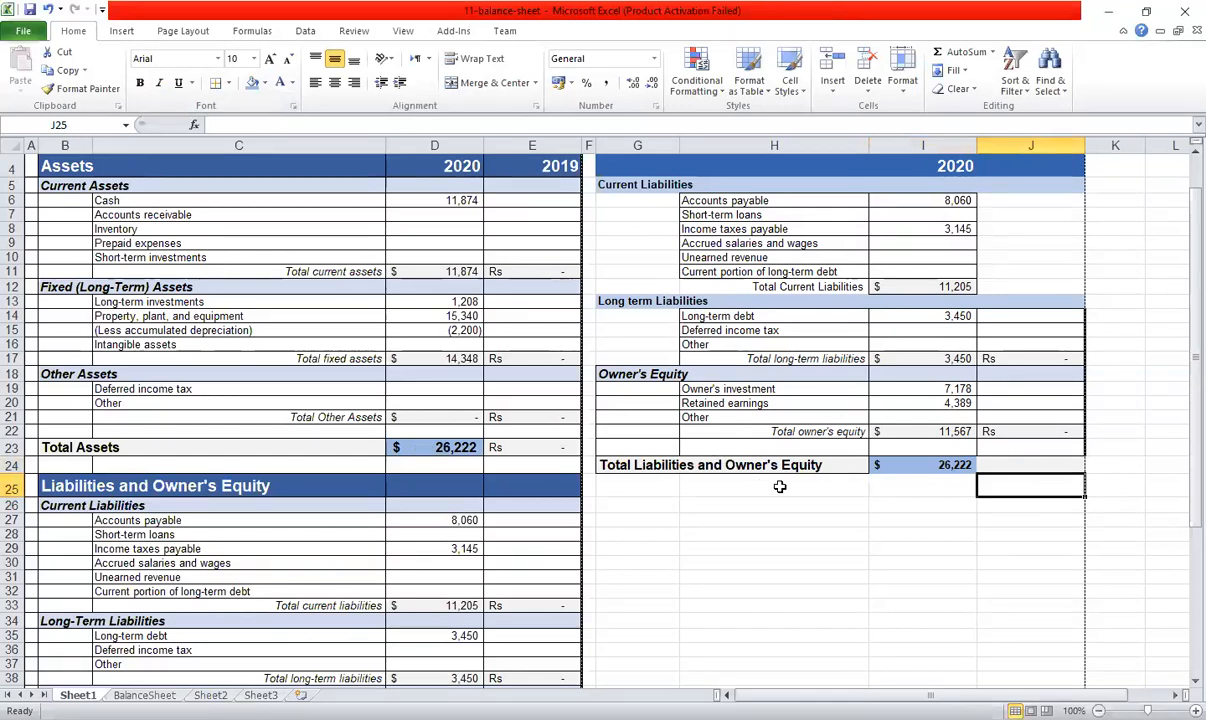
Review both sides of the balance sheet and the Common Financial Ratios section, and compare the totals in D45 and D23.
scroll(735, 420, up, 1)
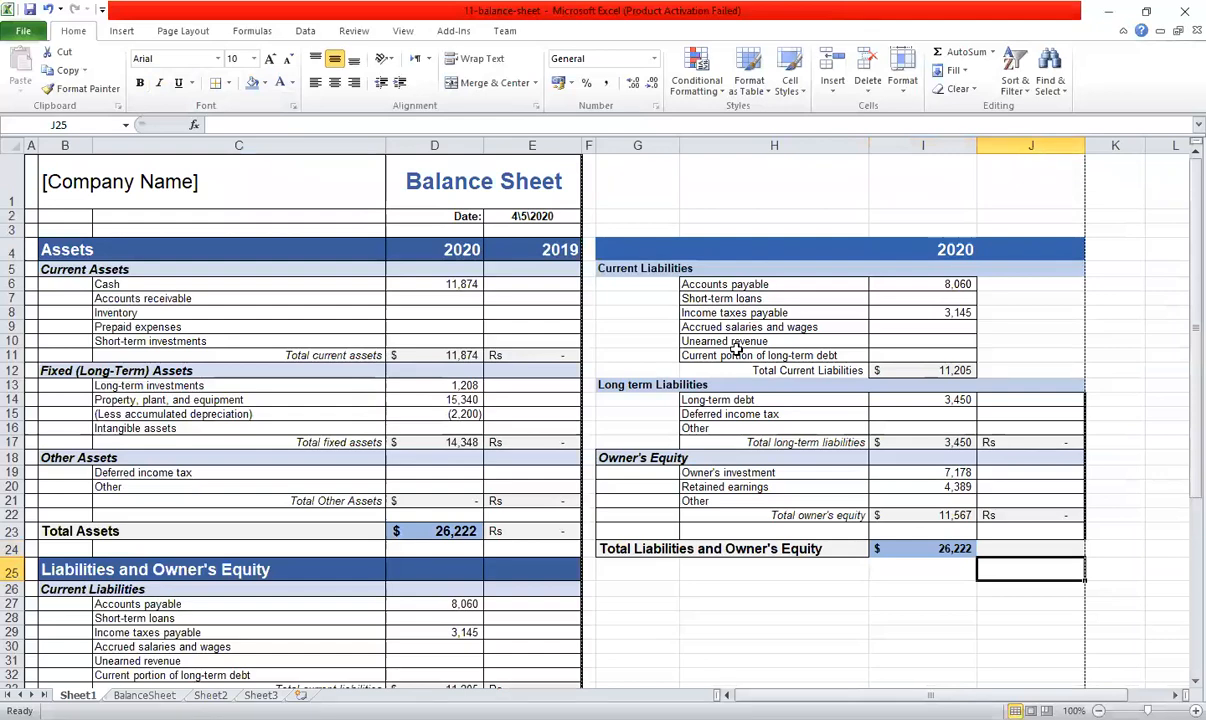
scroll(736, 349, down, 5)
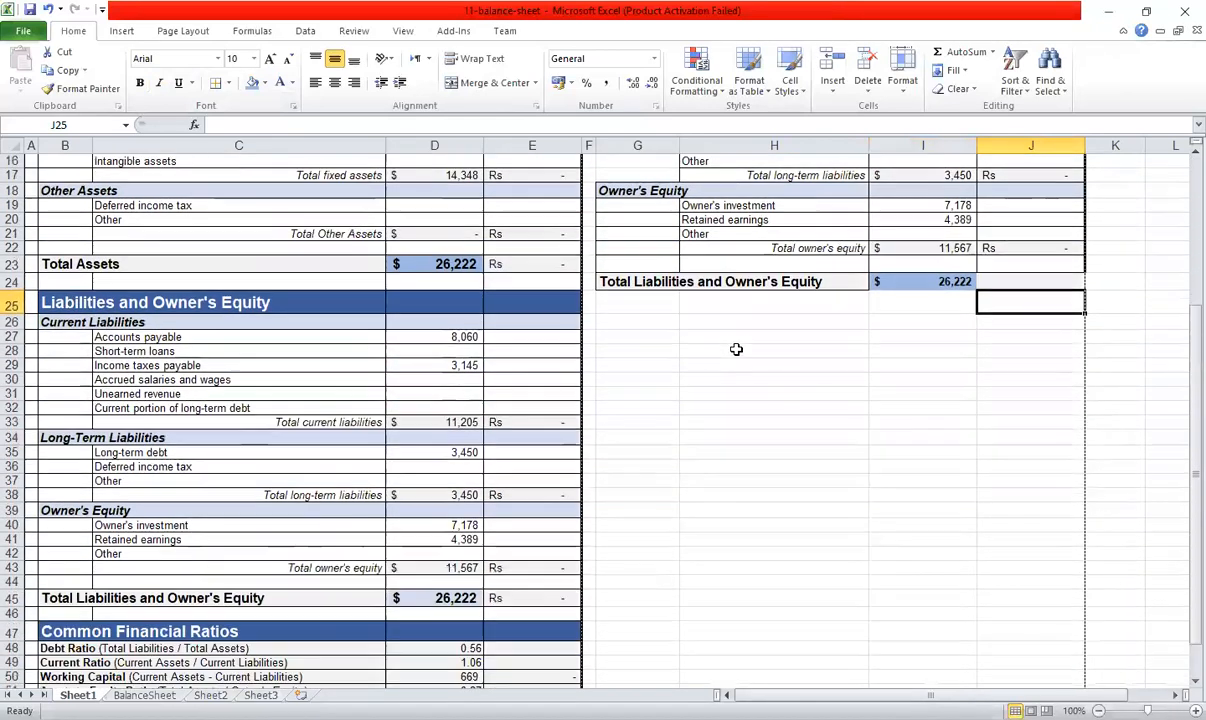
scroll(736, 349, down, 2)
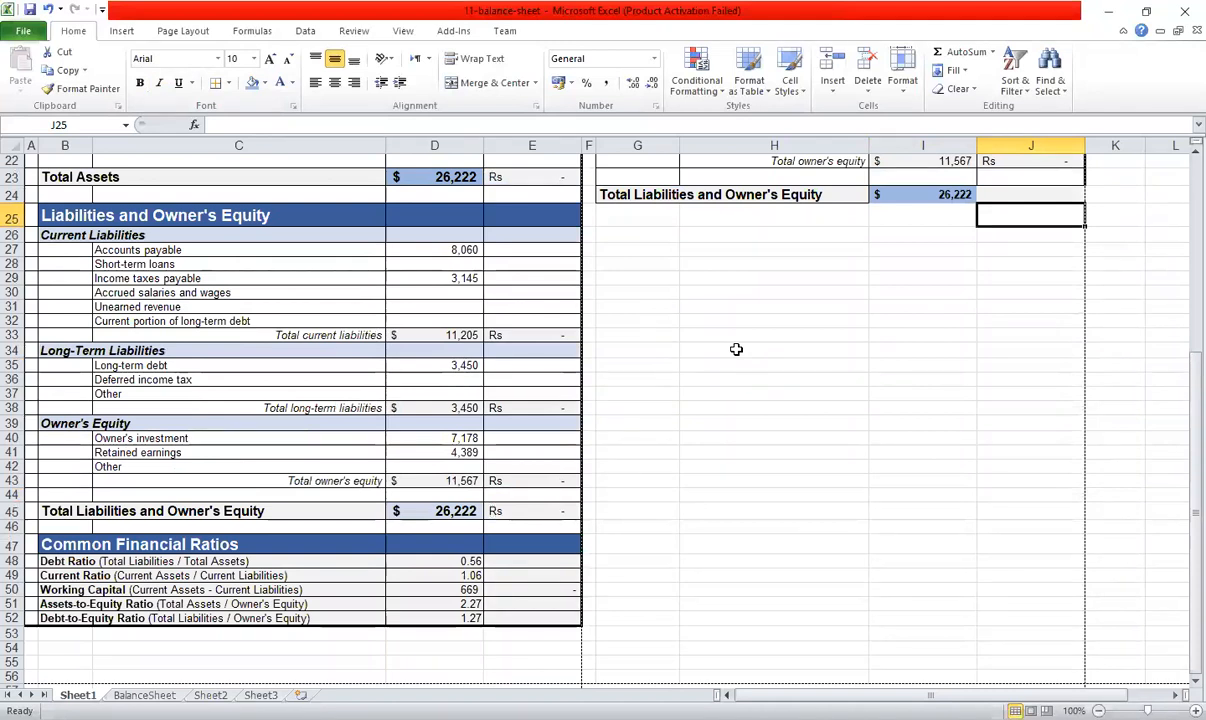
scroll(736, 349, up, 5)
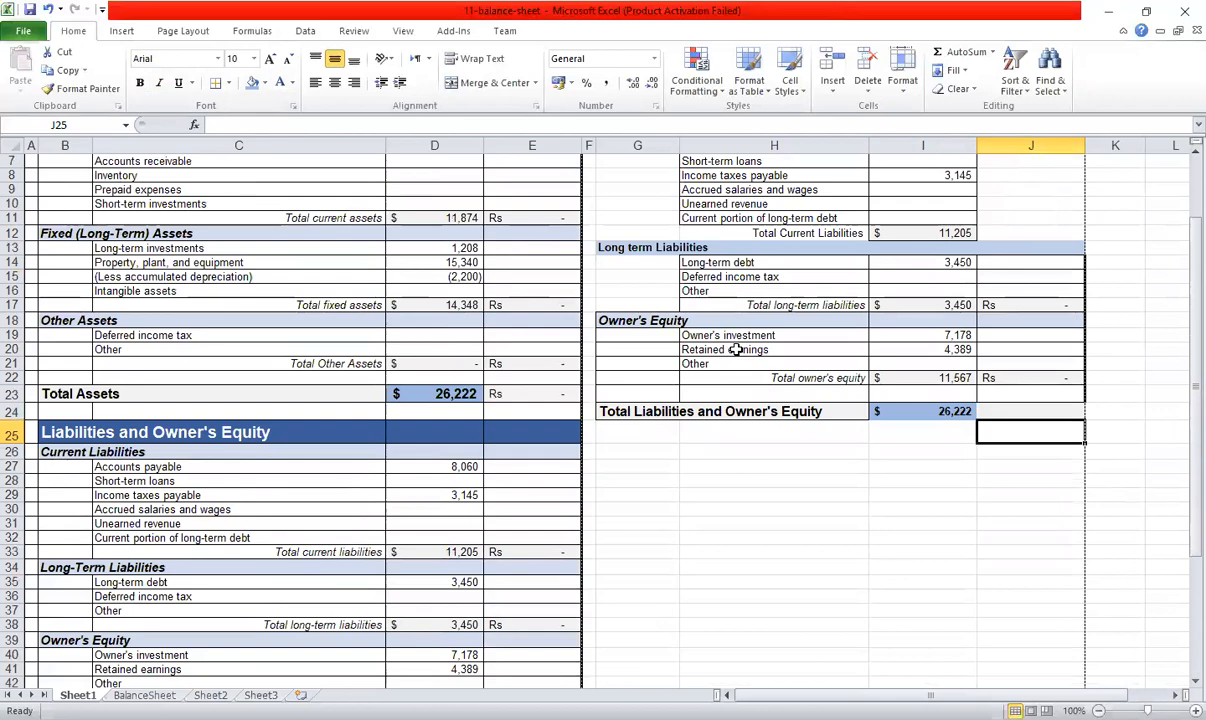
scroll(736, 349, down, 7)
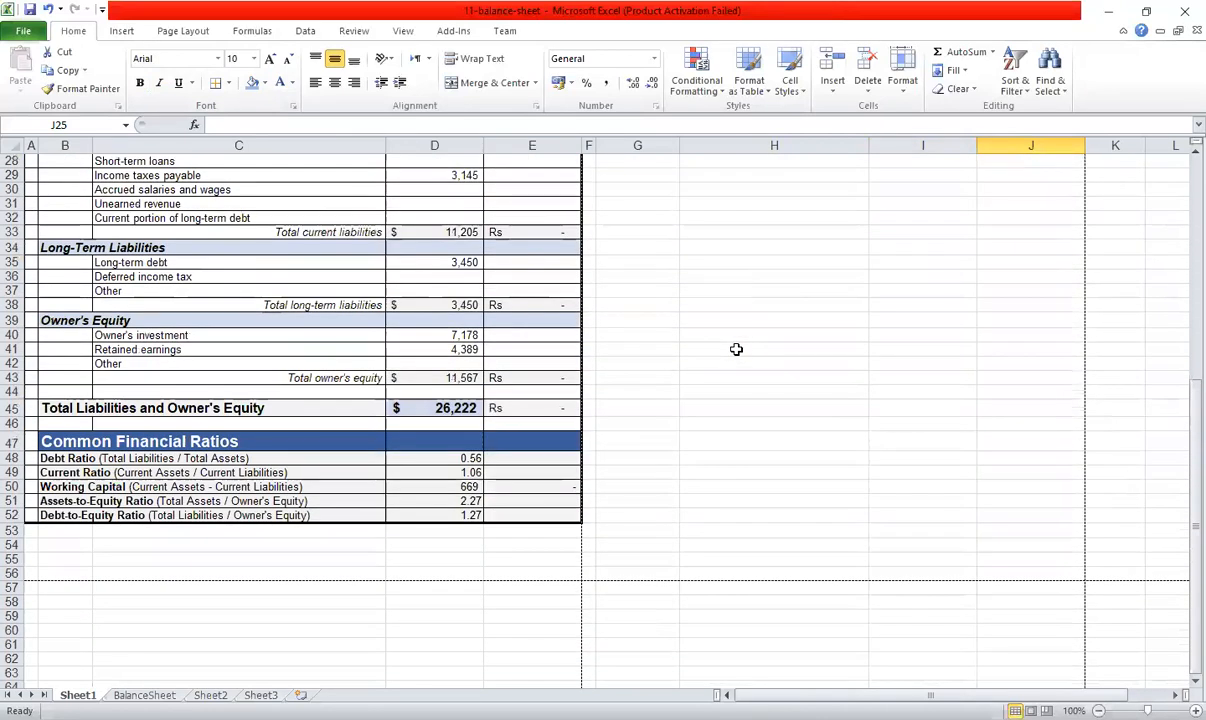
scroll(736, 349, up, 4)
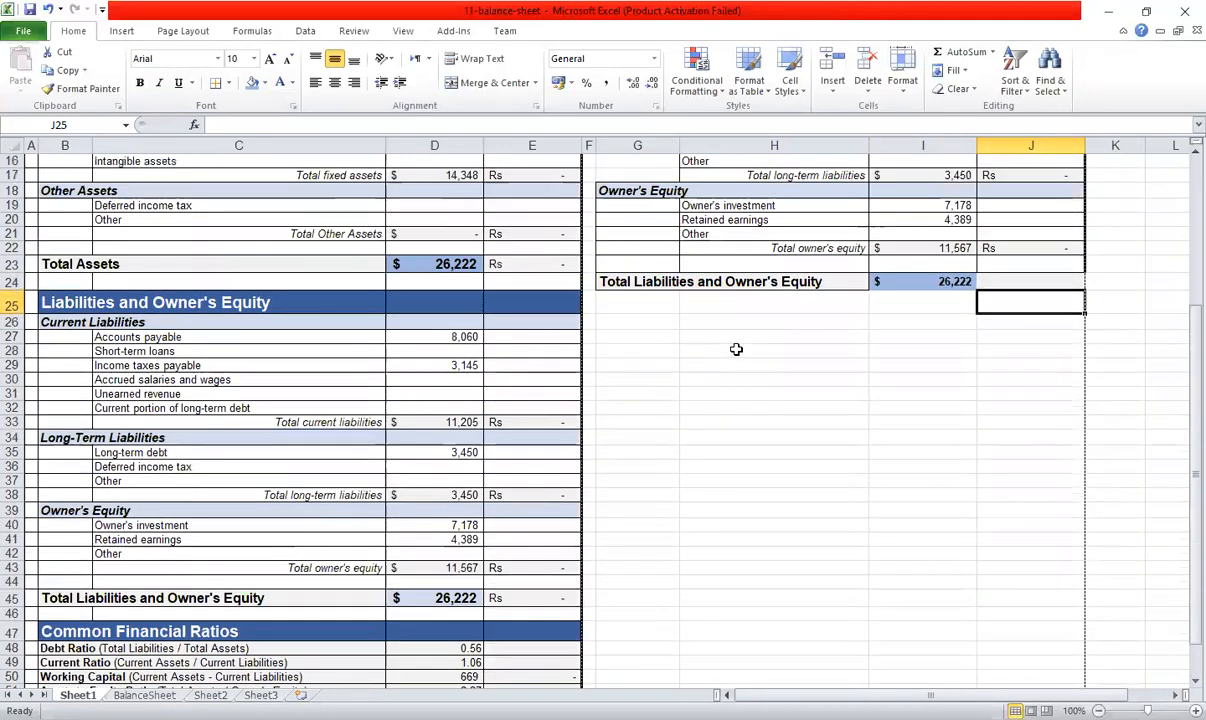
scroll(736, 349, down, 2)
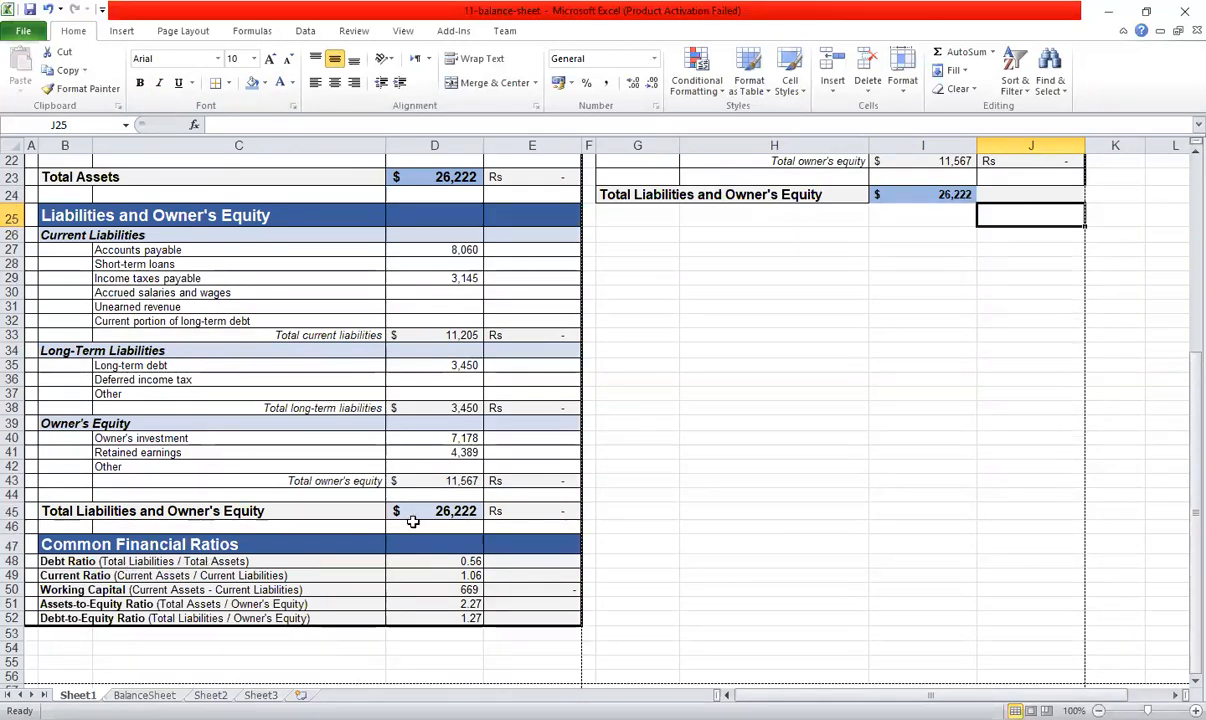
scroll(682, 424, up, 2)
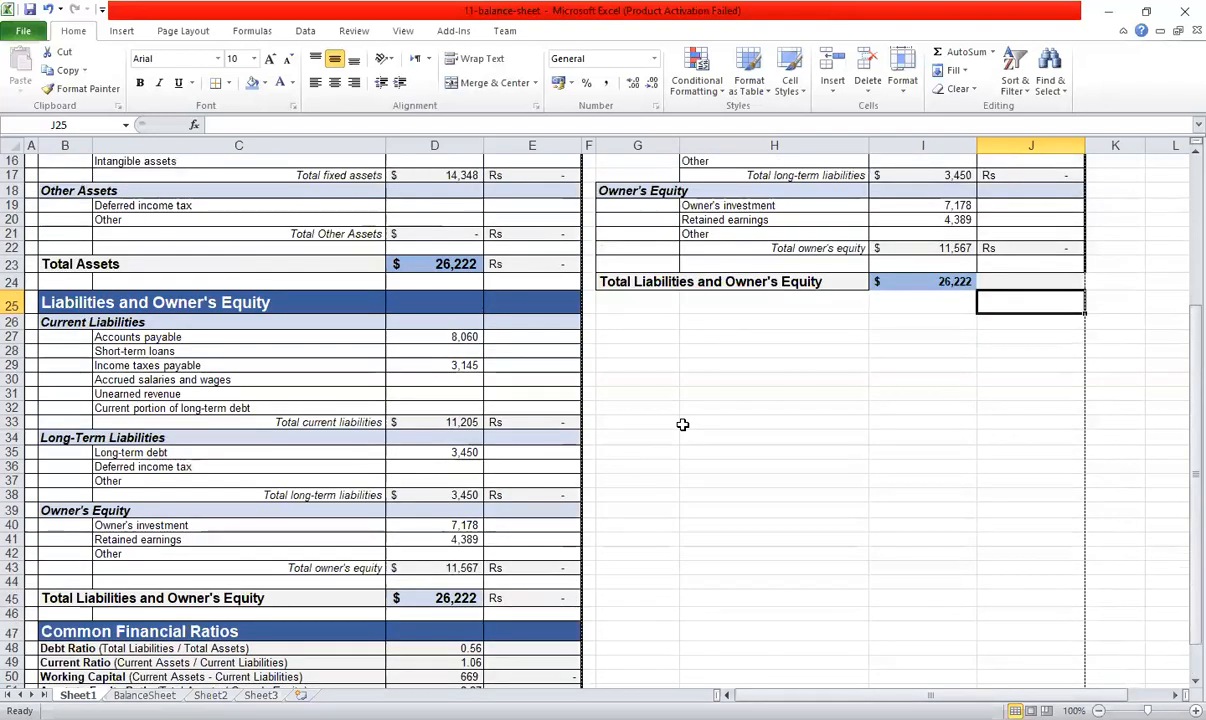
click(428, 598)
click(429, 266)
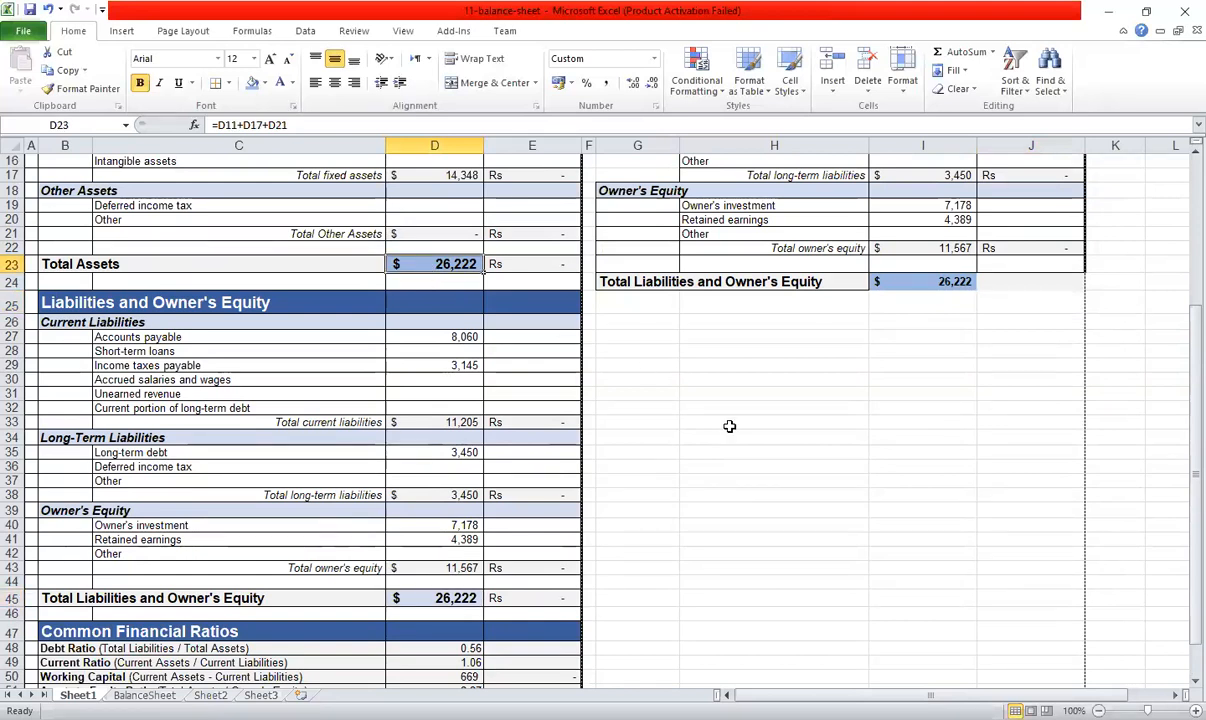
Try to calculate the Debt Ratio in E48 by dividing Total Liabilities and Owner's Equity by Total Assets with =D45/D23.
scroll(729, 426, down, 2)
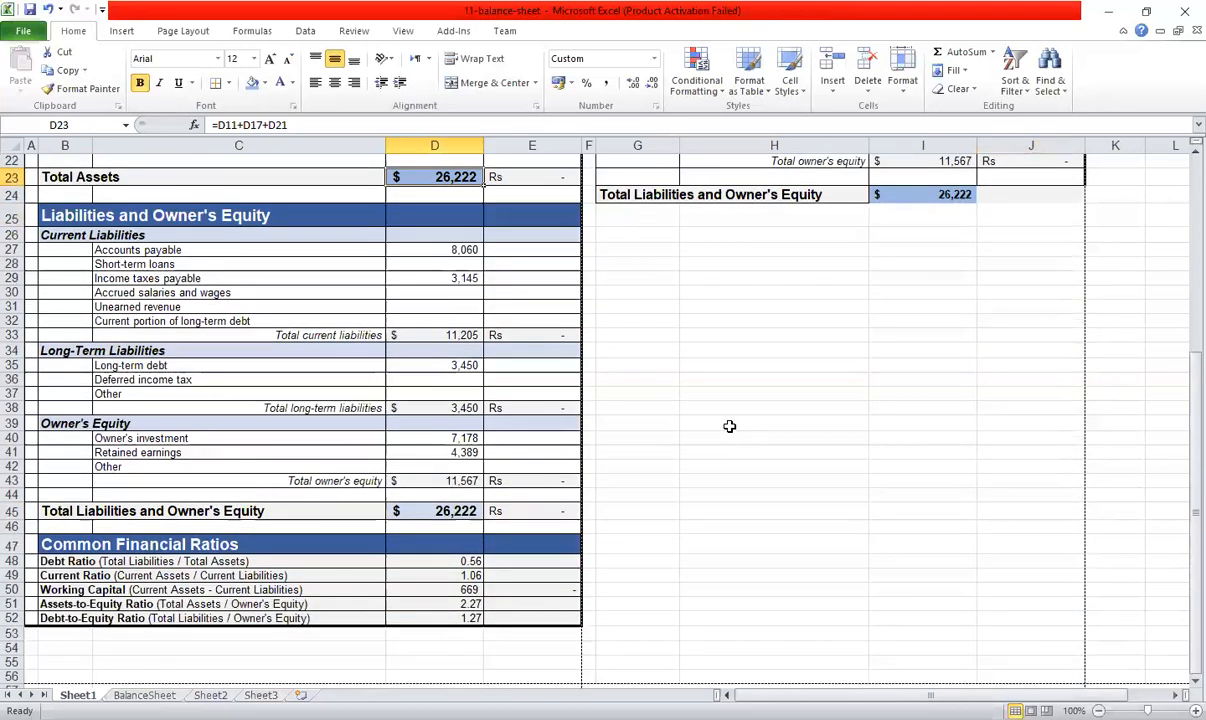
click(517, 563)
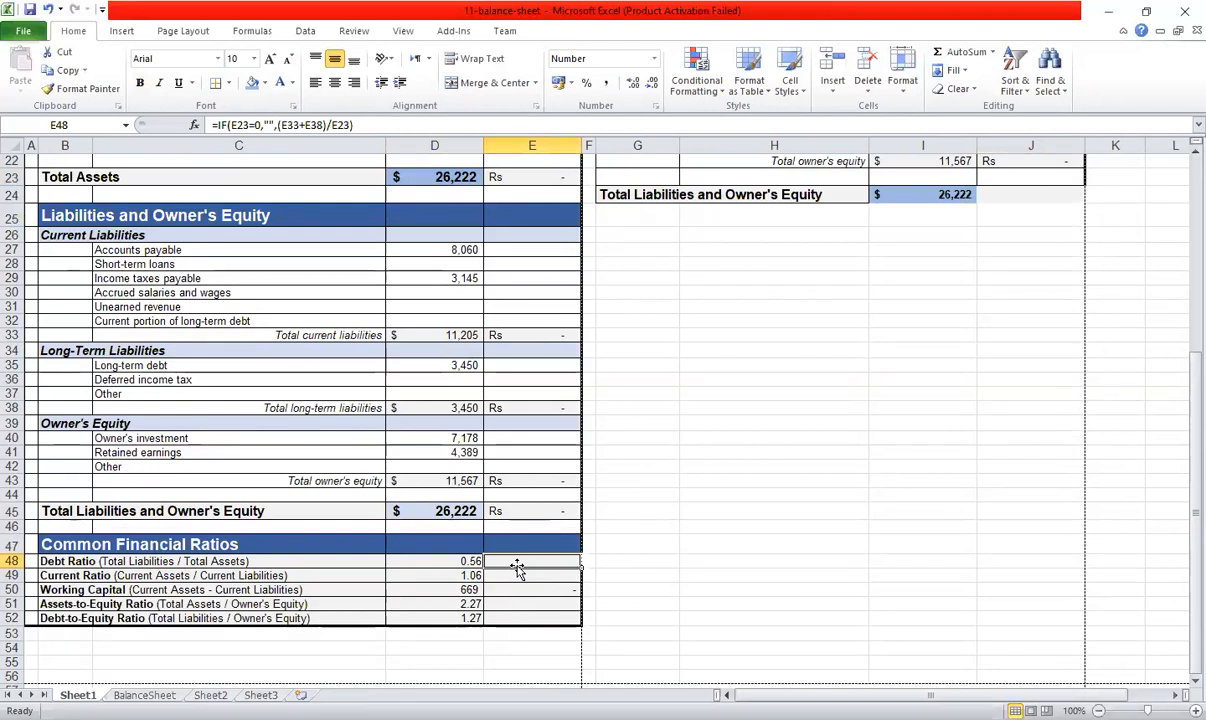
text(=)
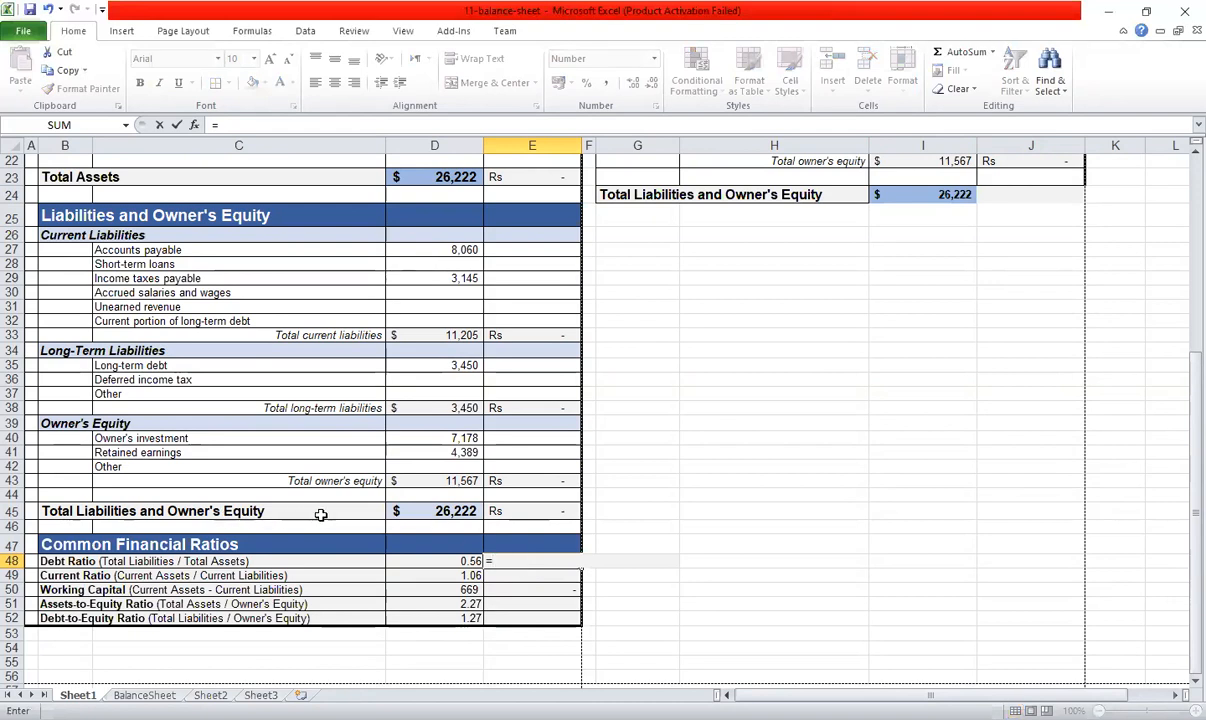
click(438, 511)
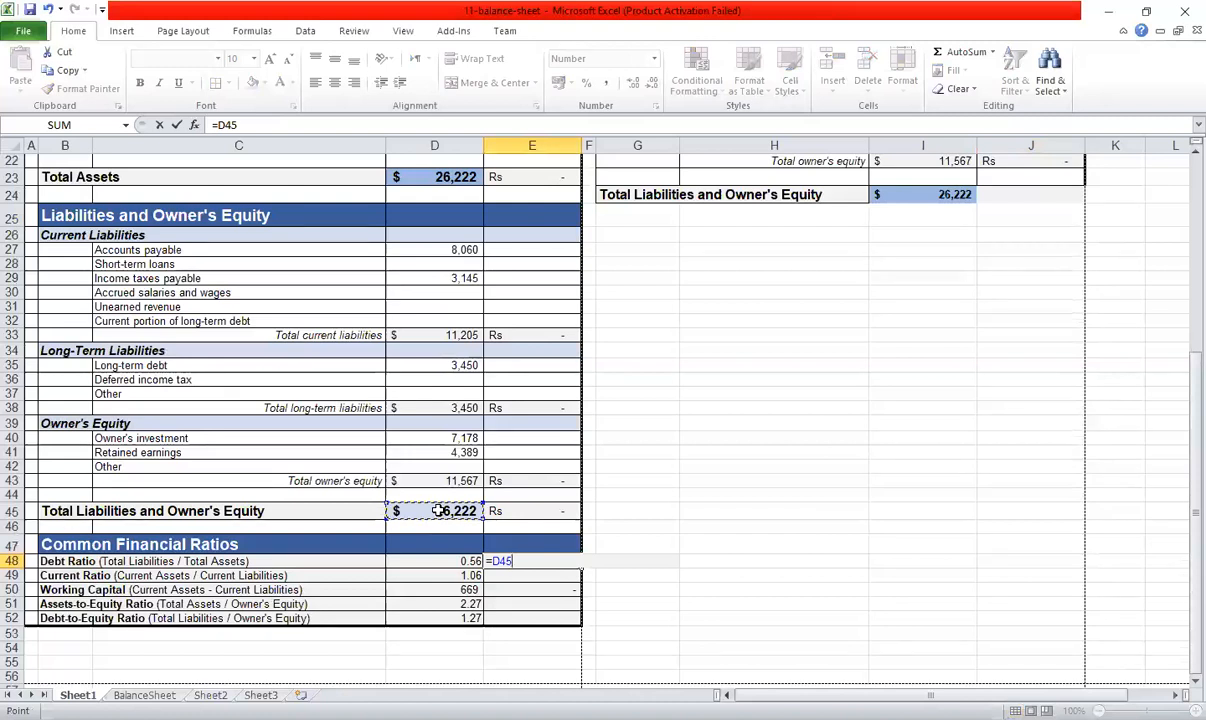
text(/)
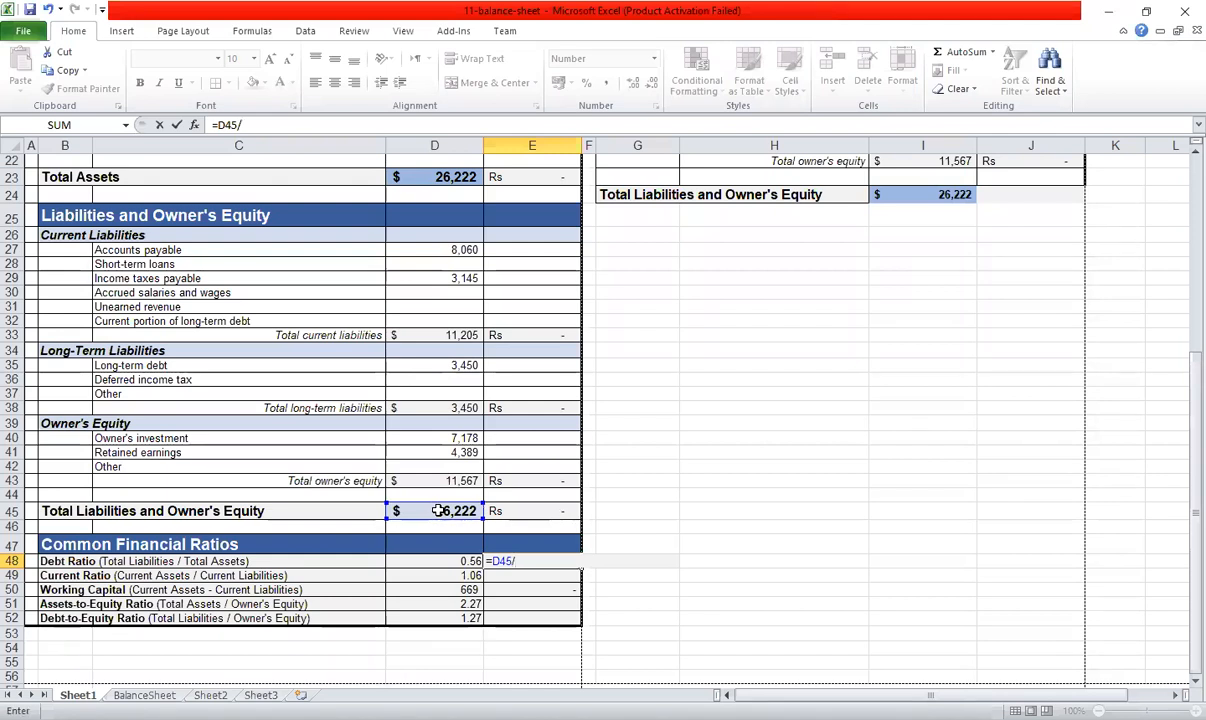
click(435, 177)
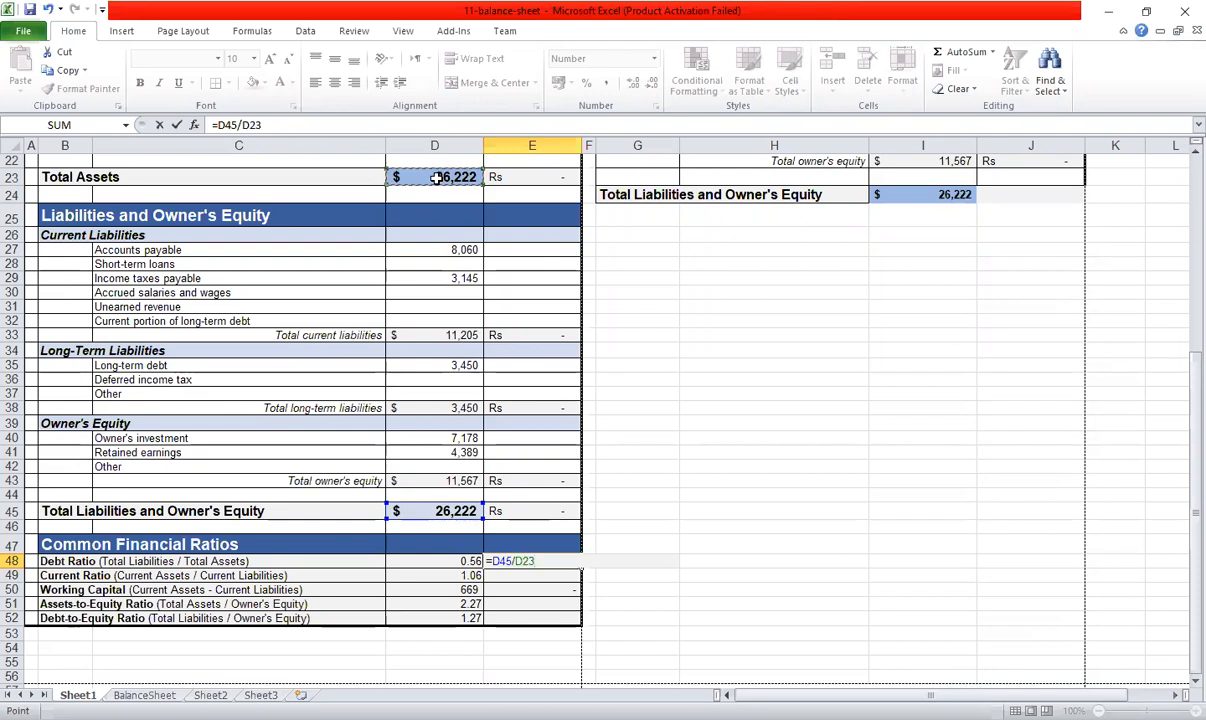
key(Return)
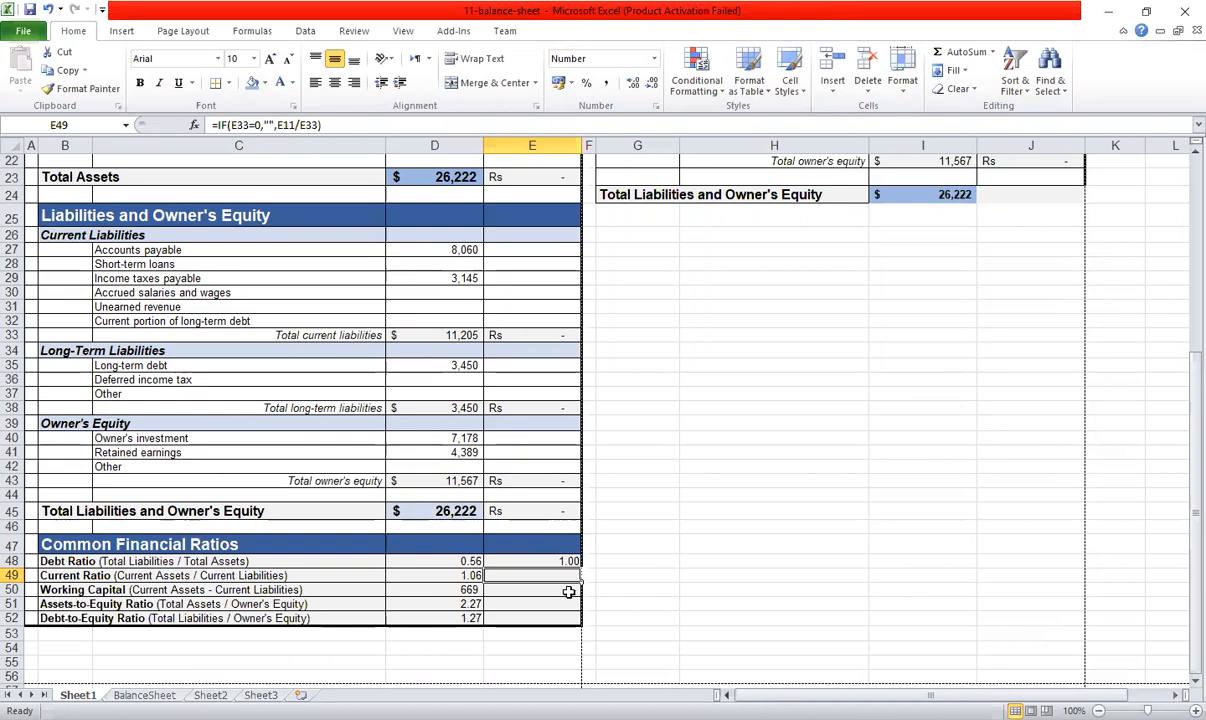
Examine the existing Debt Ratio formula in D48 and the liabilities and owner's equity sections it draws on.
click(425, 556)
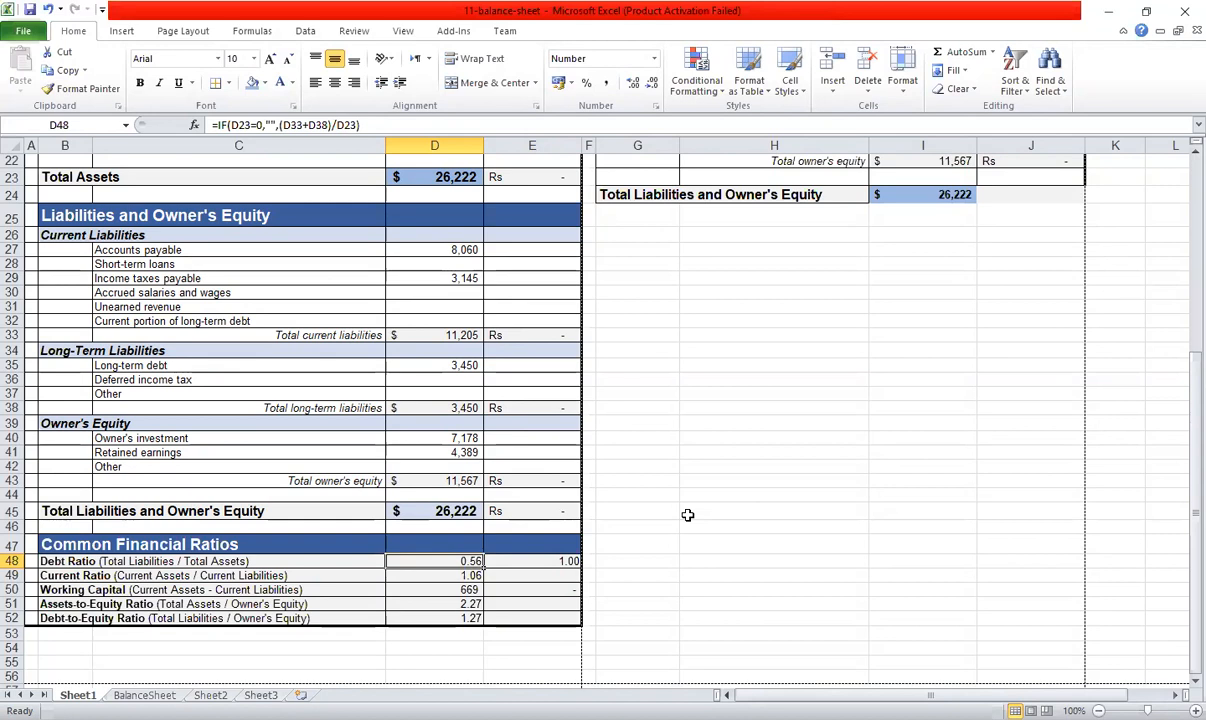
scroll(687, 515, up, 1)
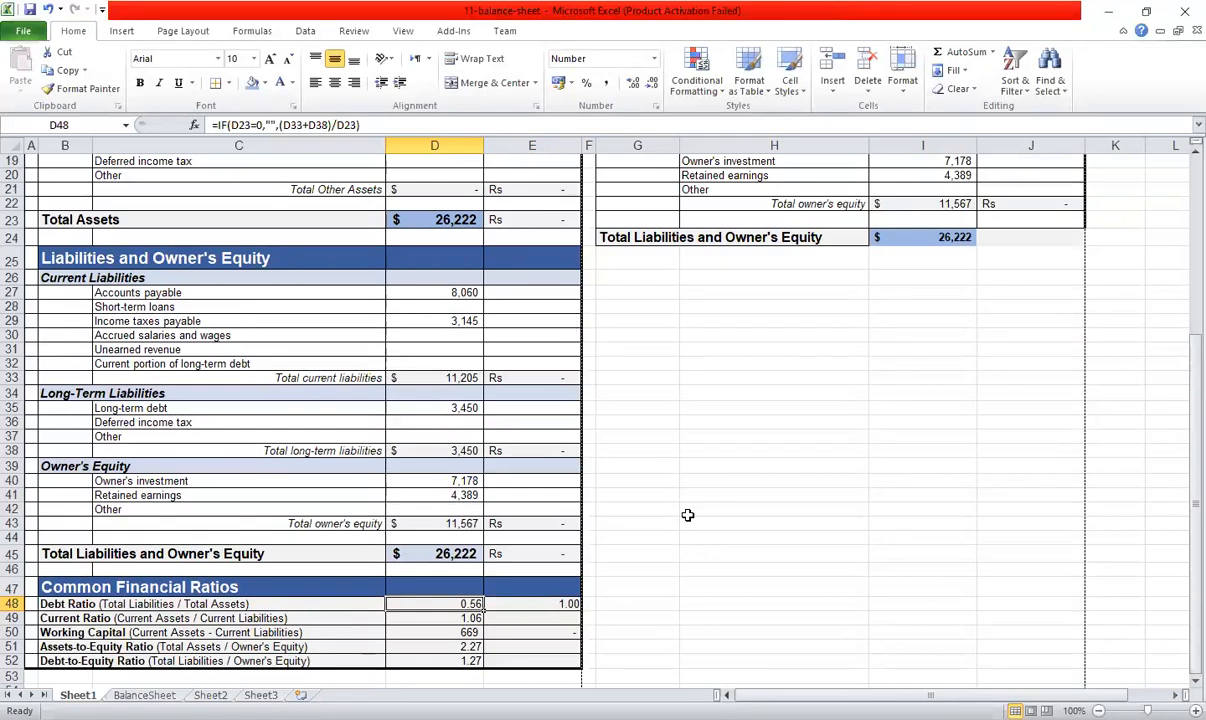
scroll(687, 515, up, 2)
scroll(687, 515, up, 1)
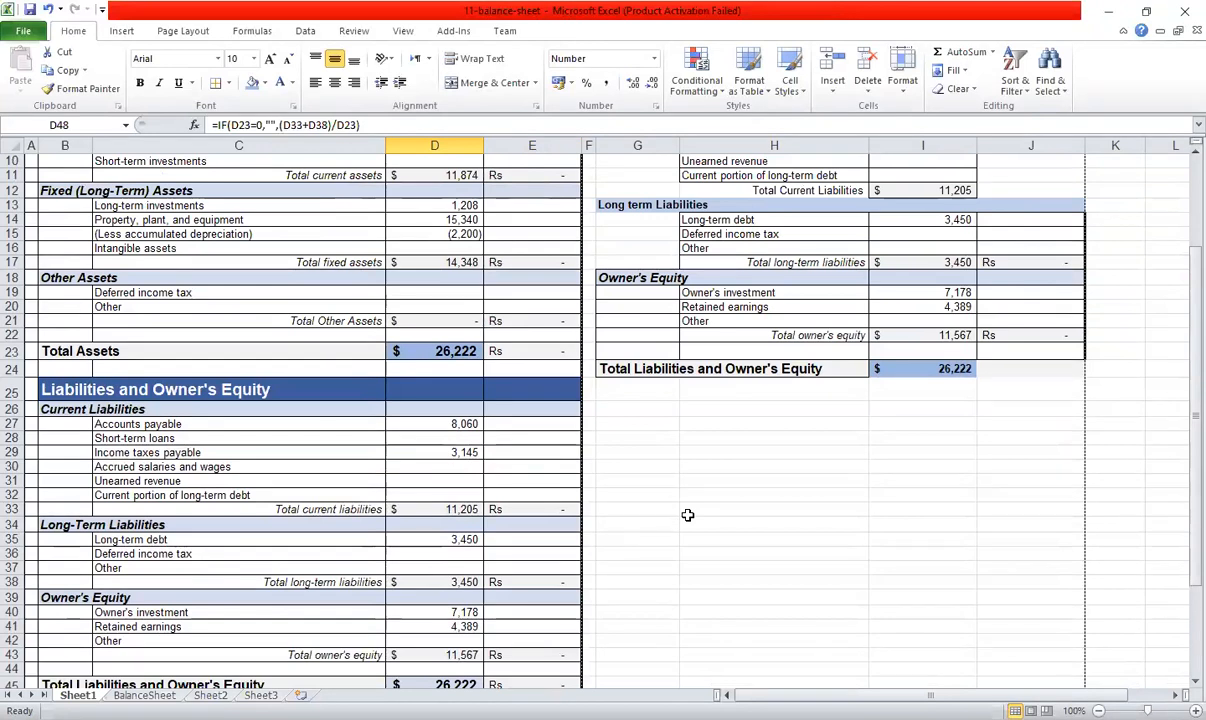
scroll(687, 515, down, 1)
scroll(687, 515, down, 1)
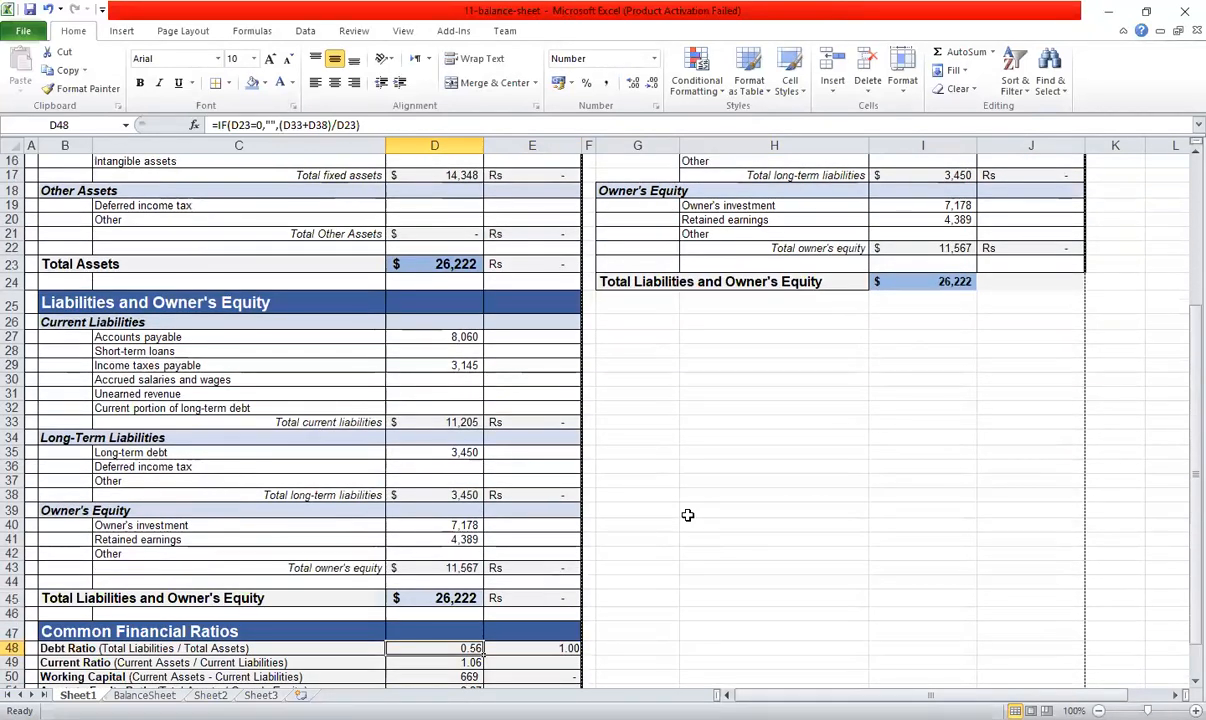
scroll(687, 515, down, 1)
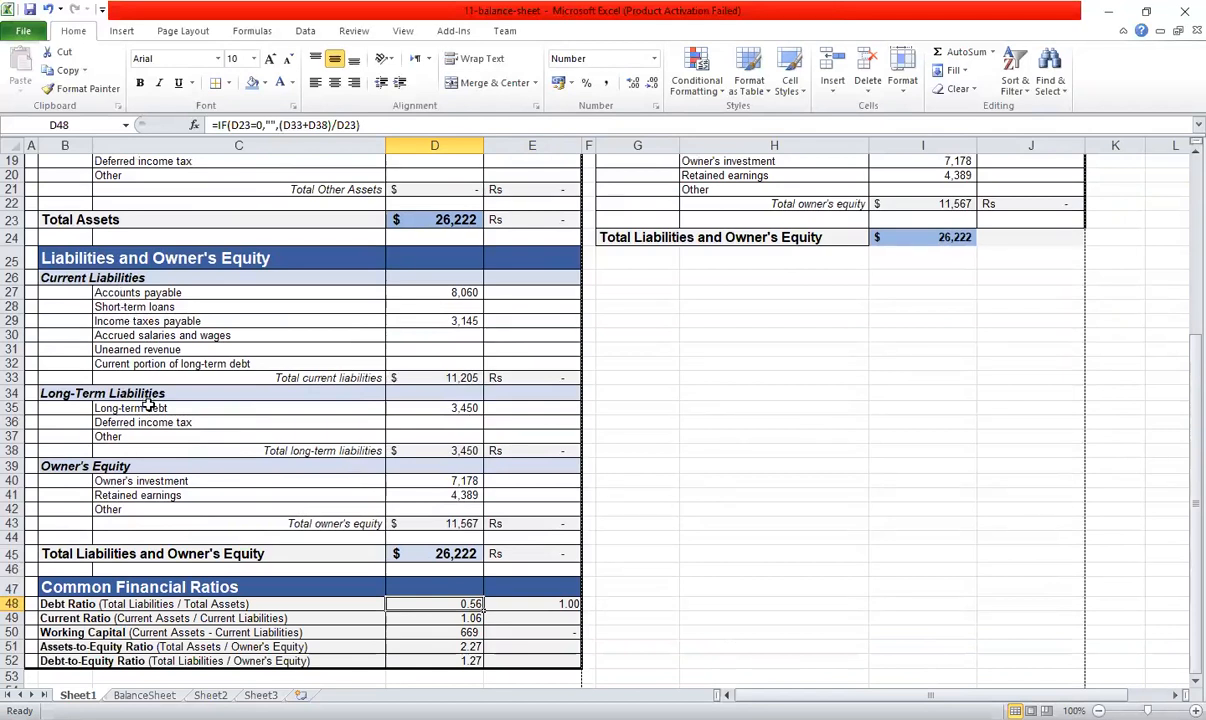
click(135, 466)
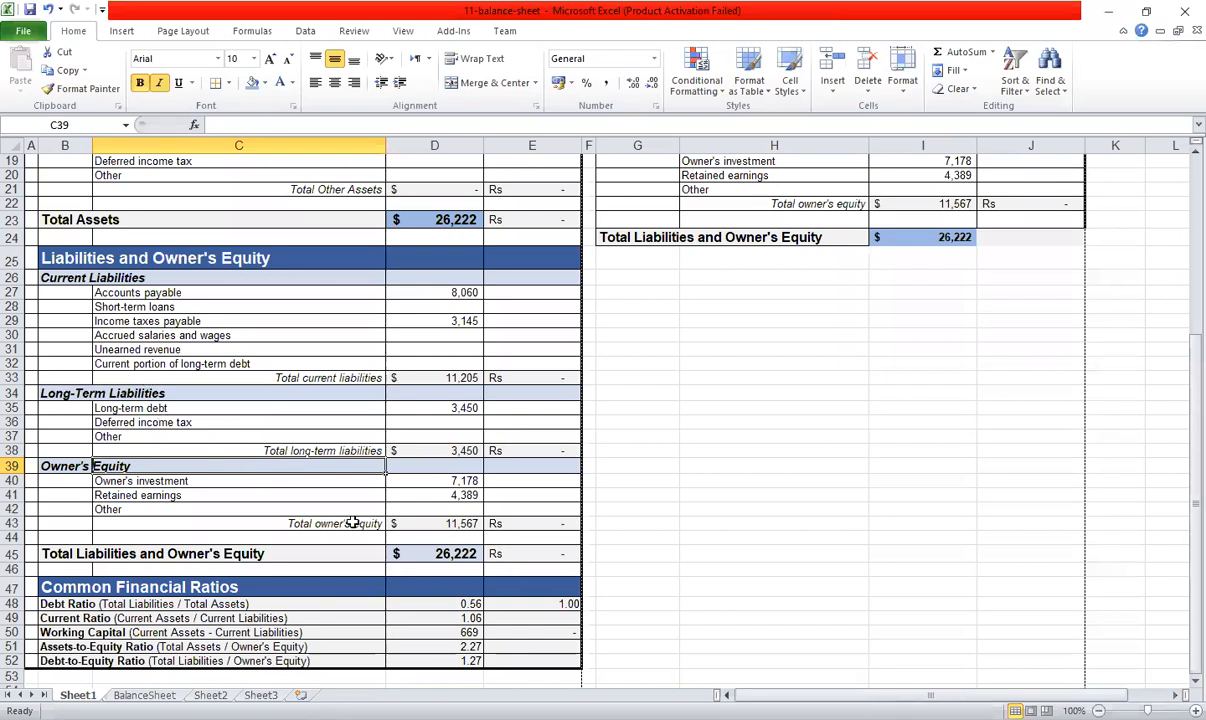
Replace the Debt Ratio formula in E48 with =D33+D38/D23, using total current liabilities, total long-term liabilities and Total Assets.
scroll(353, 523, down, 2)
click(516, 512)
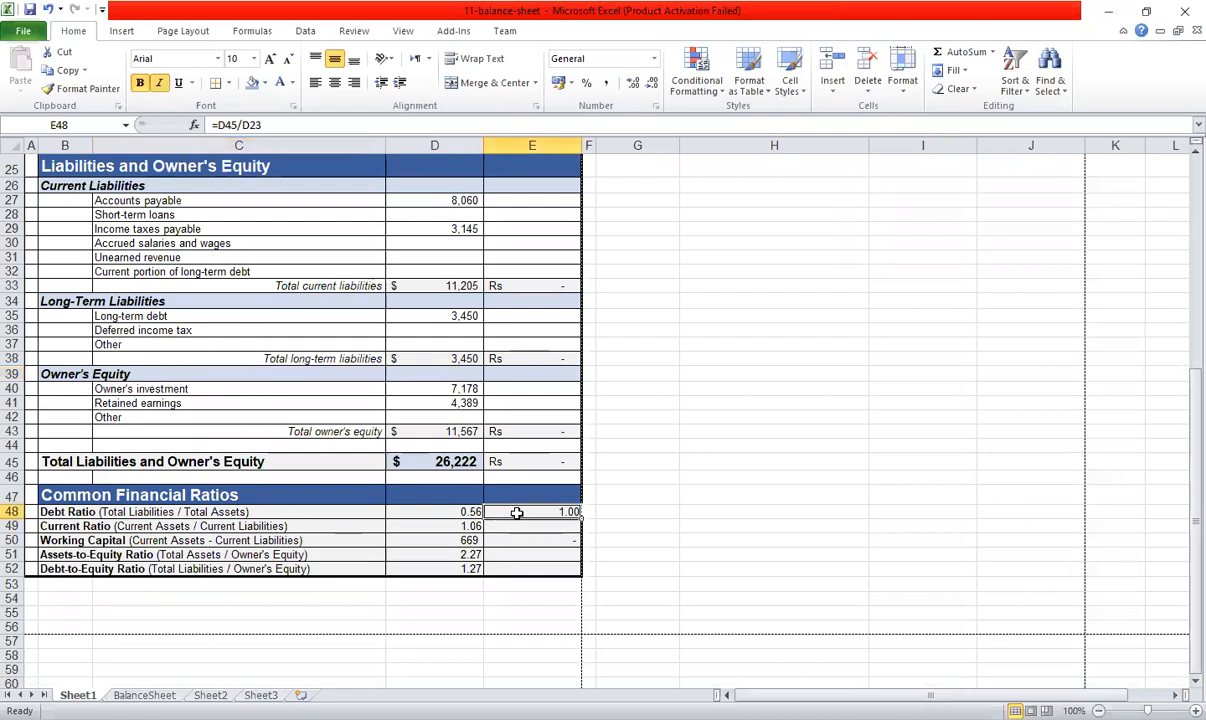
key(BackSpace)
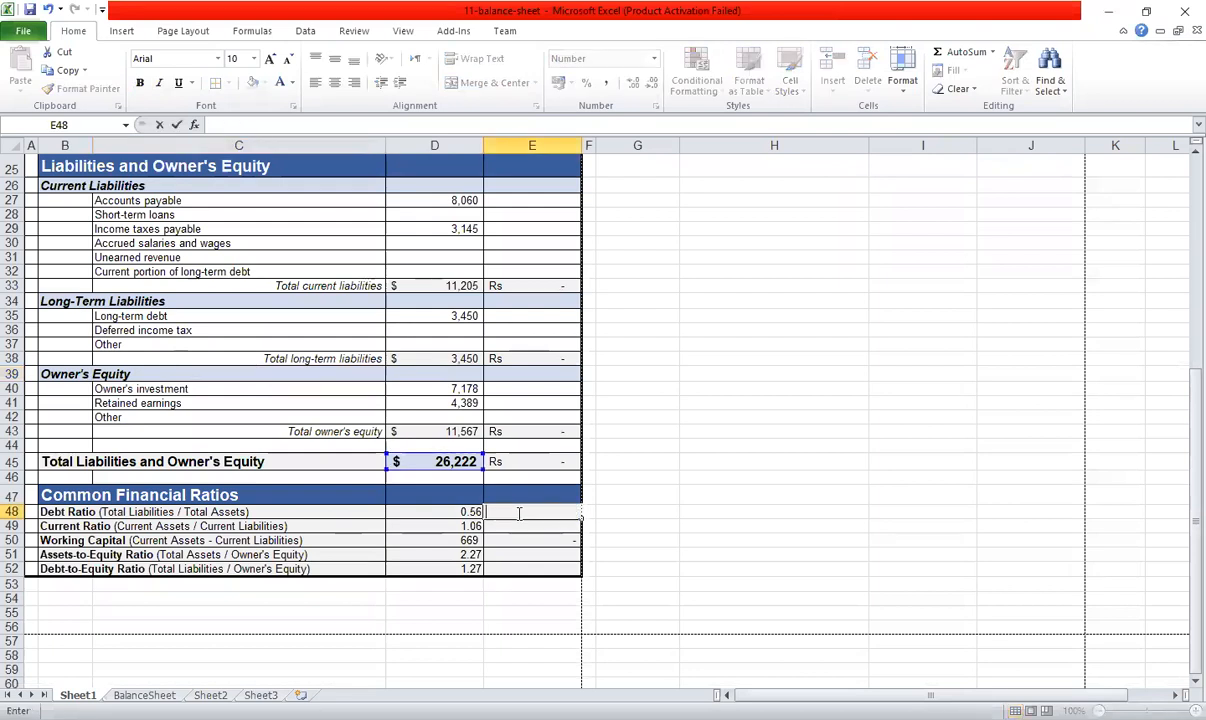
text(=)
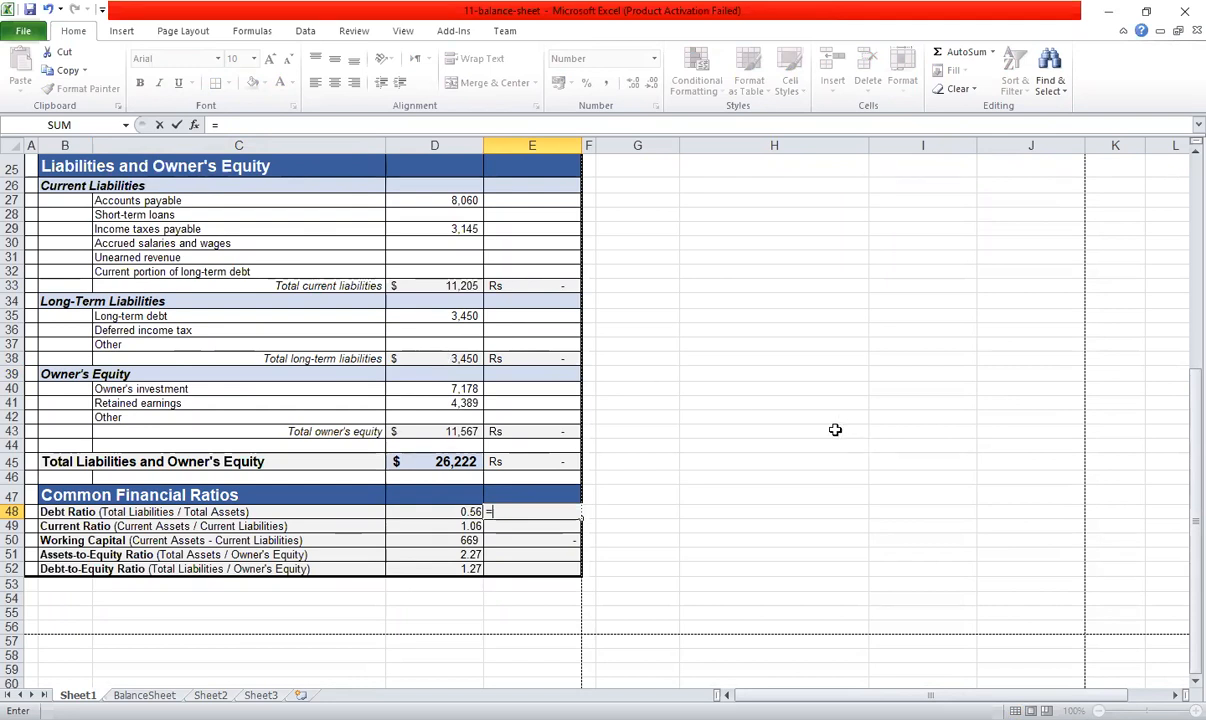
click(470, 285)
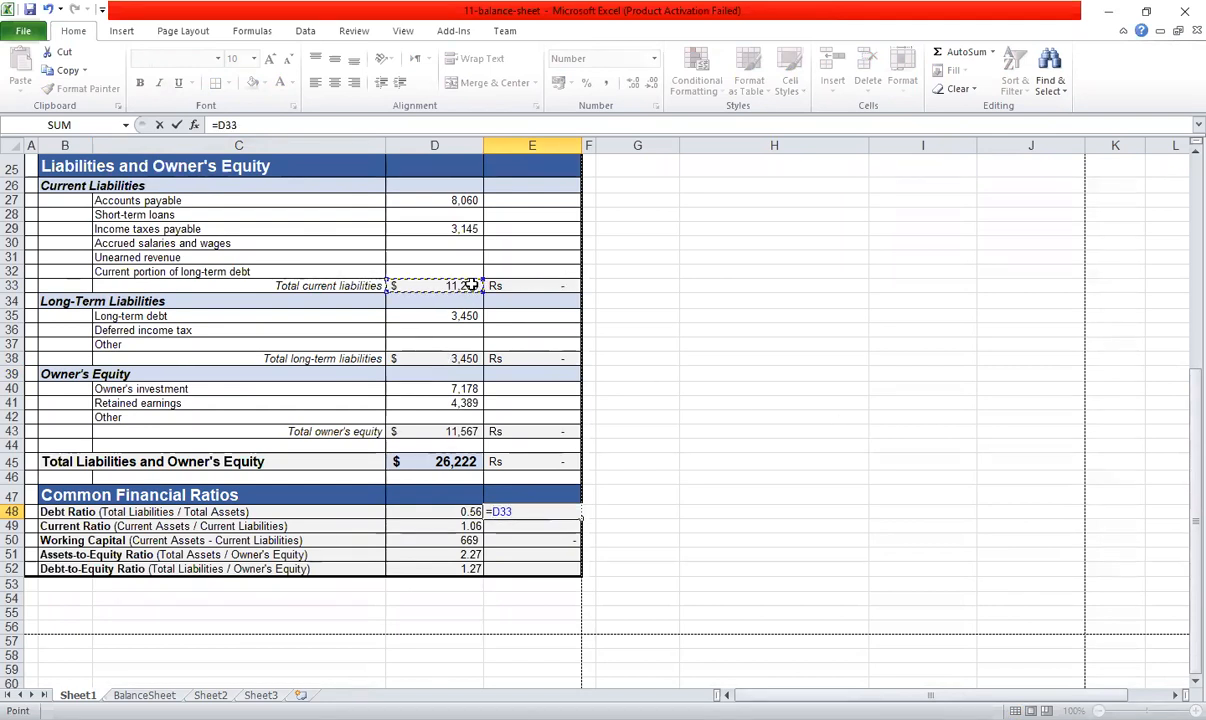
text(+)
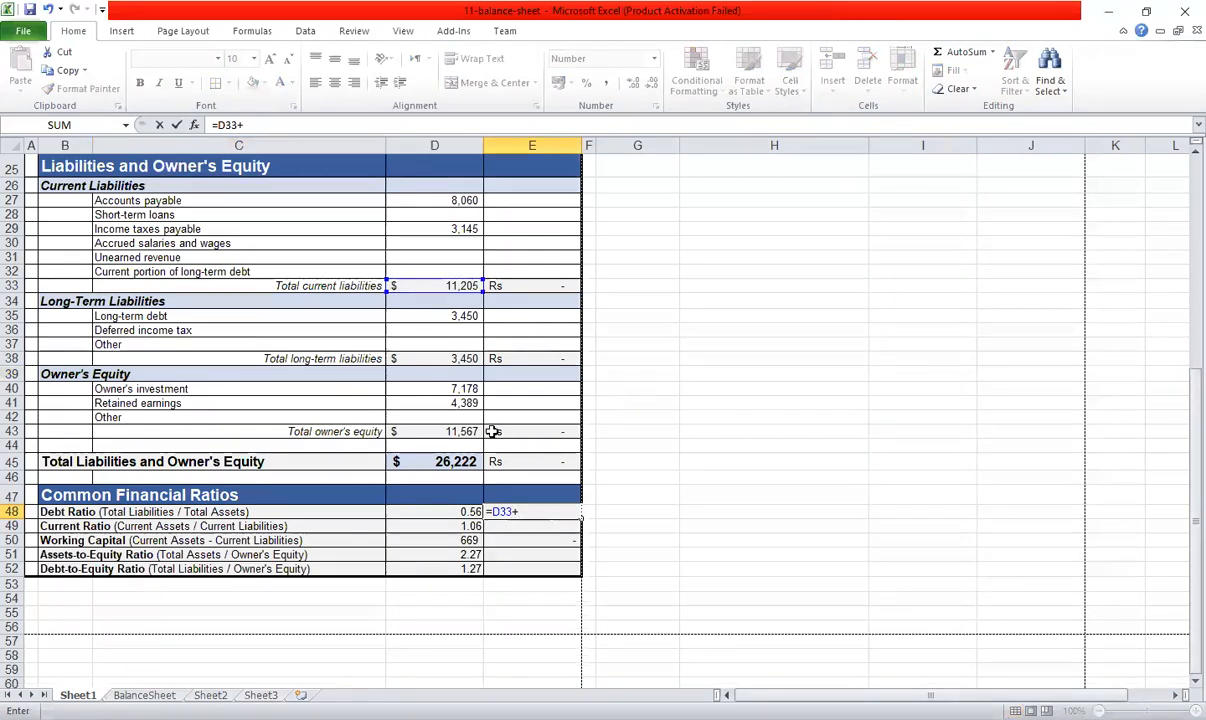
click(452, 360)
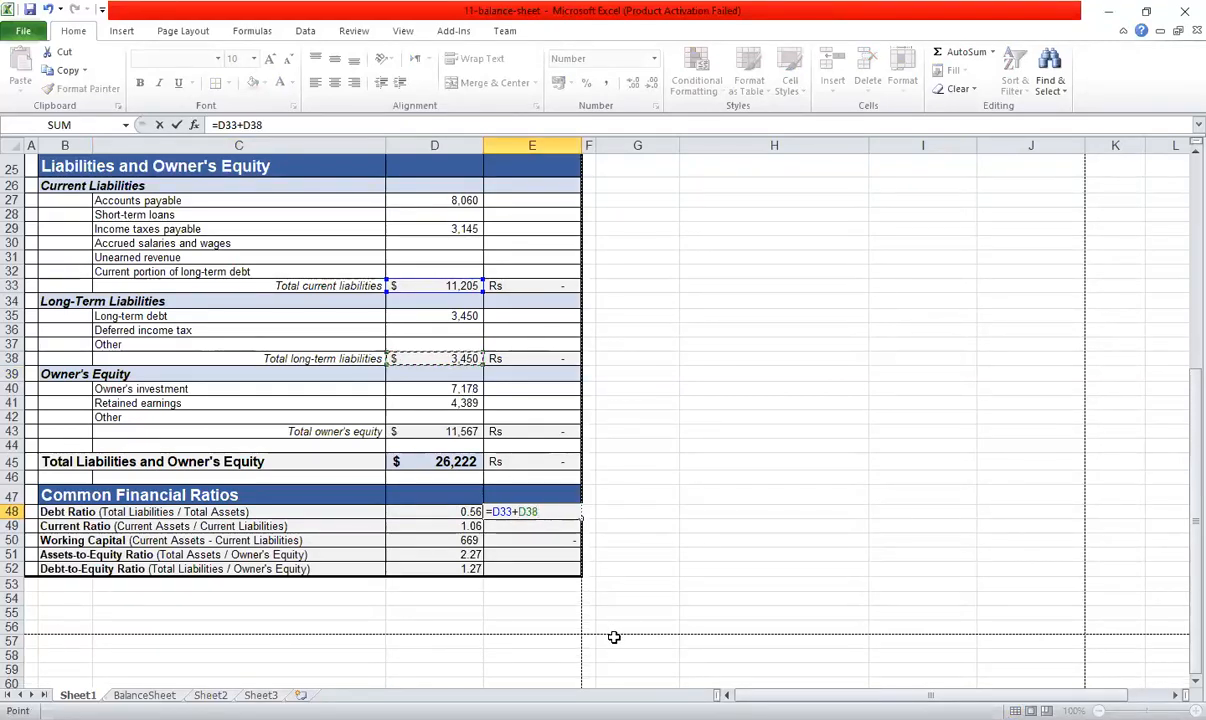
text(/)
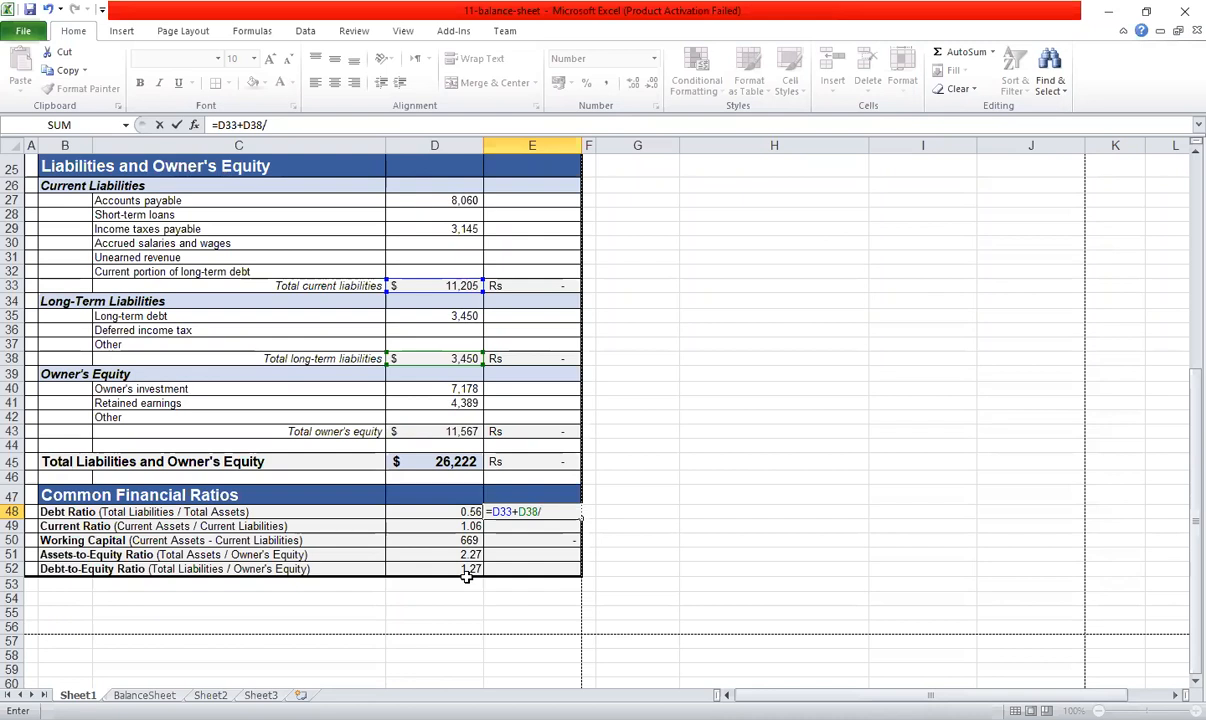
scroll(466, 577, up, 4)
scroll(466, 577, up, 2)
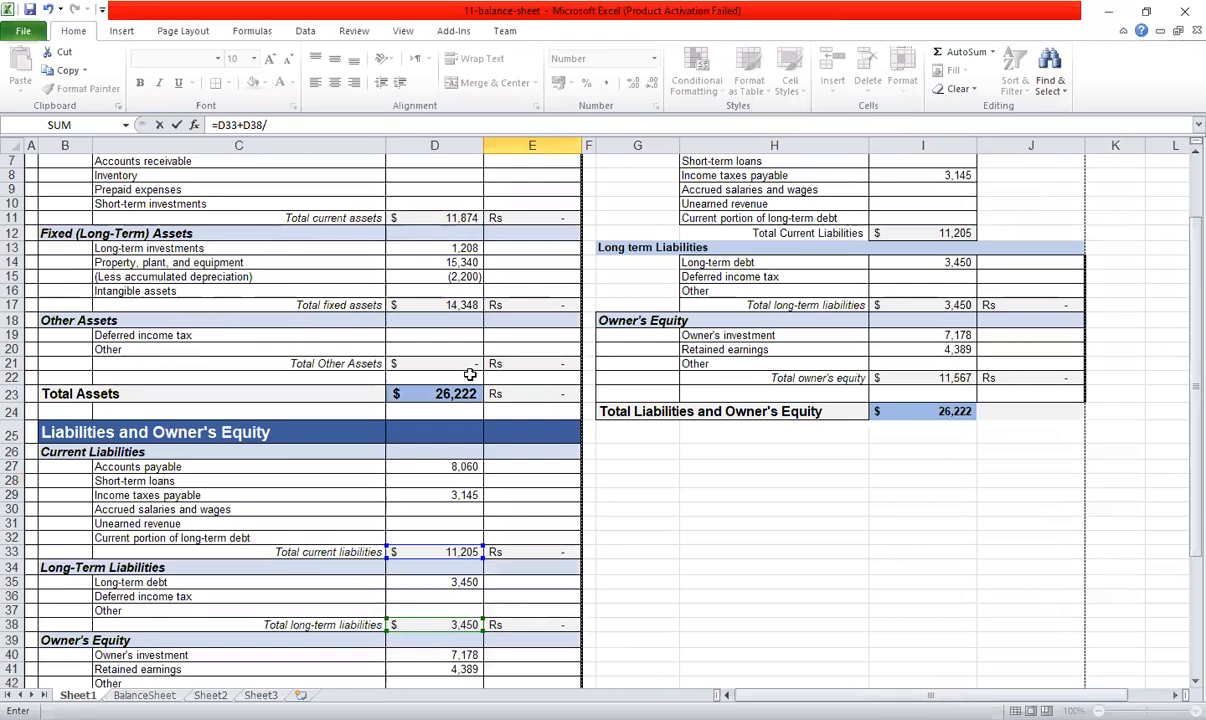
click(450, 394)
scroll(450, 394, down, 3)
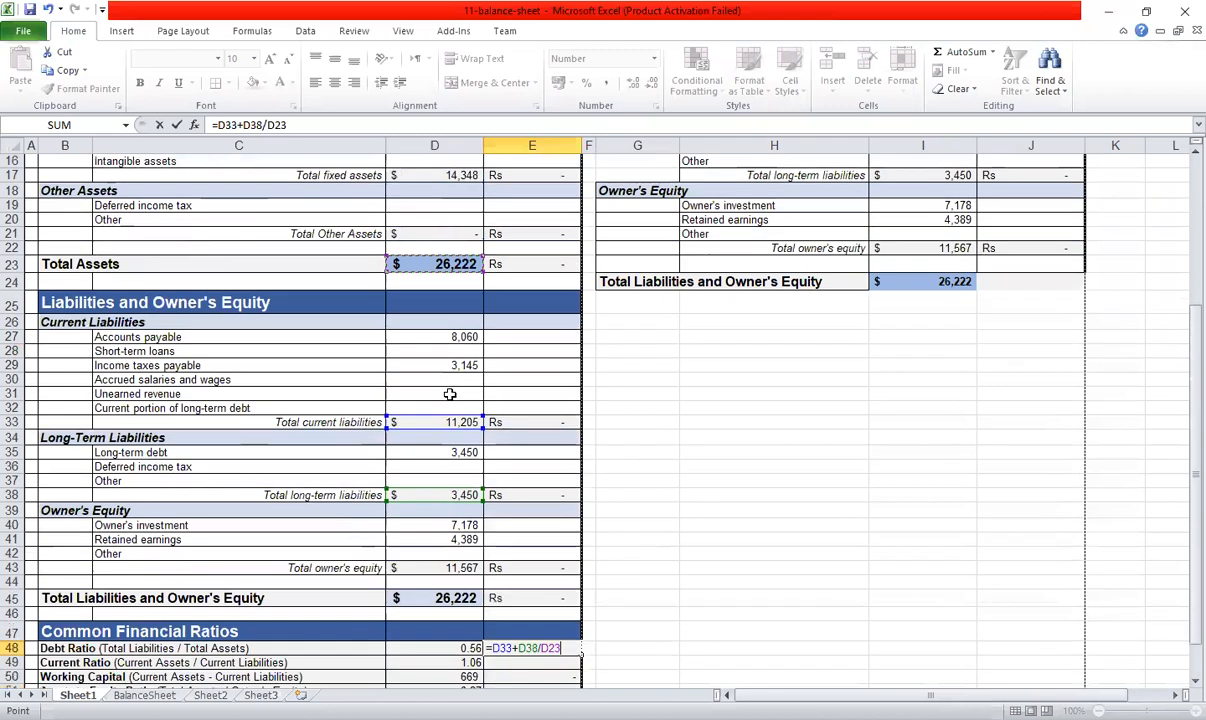
scroll(450, 394, down, 6)
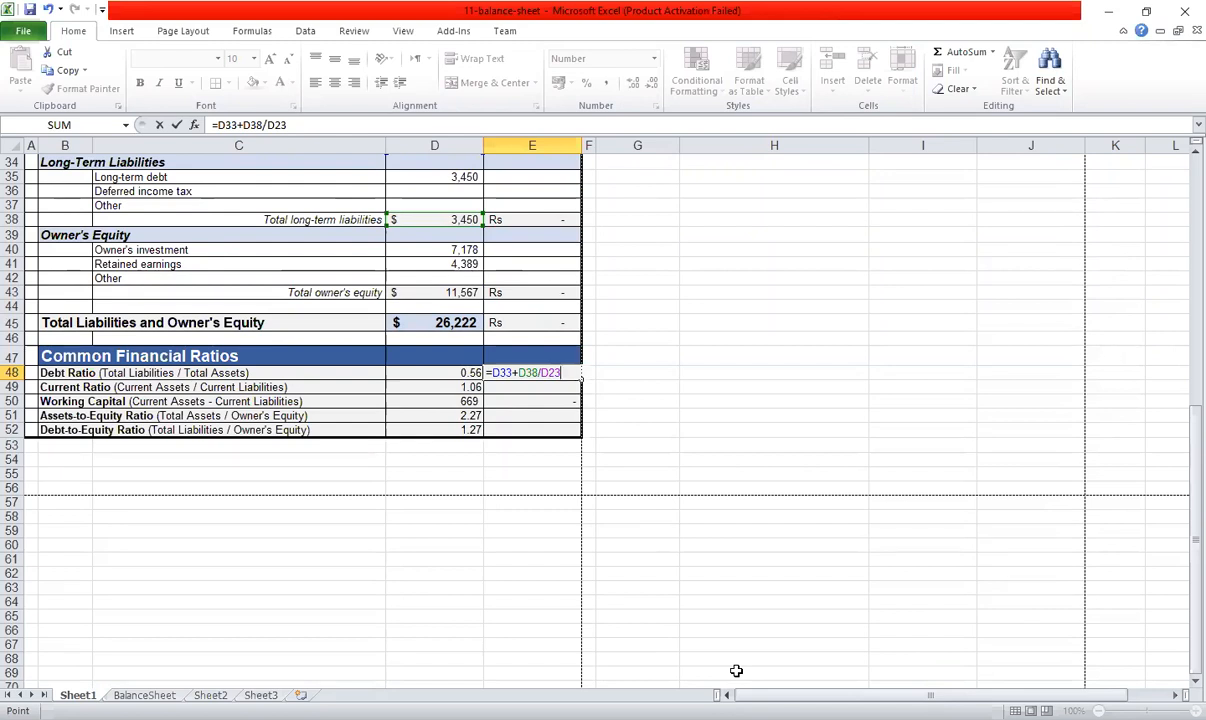
key(Return)
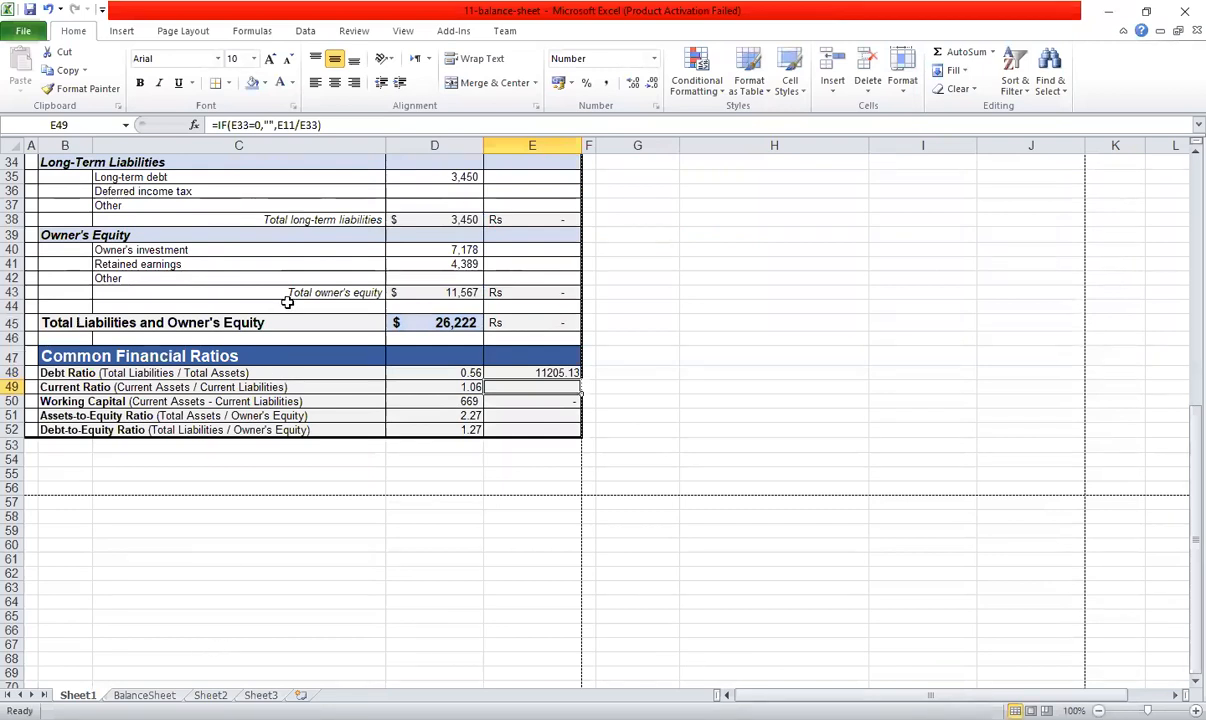
Check the reference formula in D48 and add parentheses to the Debt Ratio formula in E48, making it =(D33+D38)/D23.
click(409, 373)
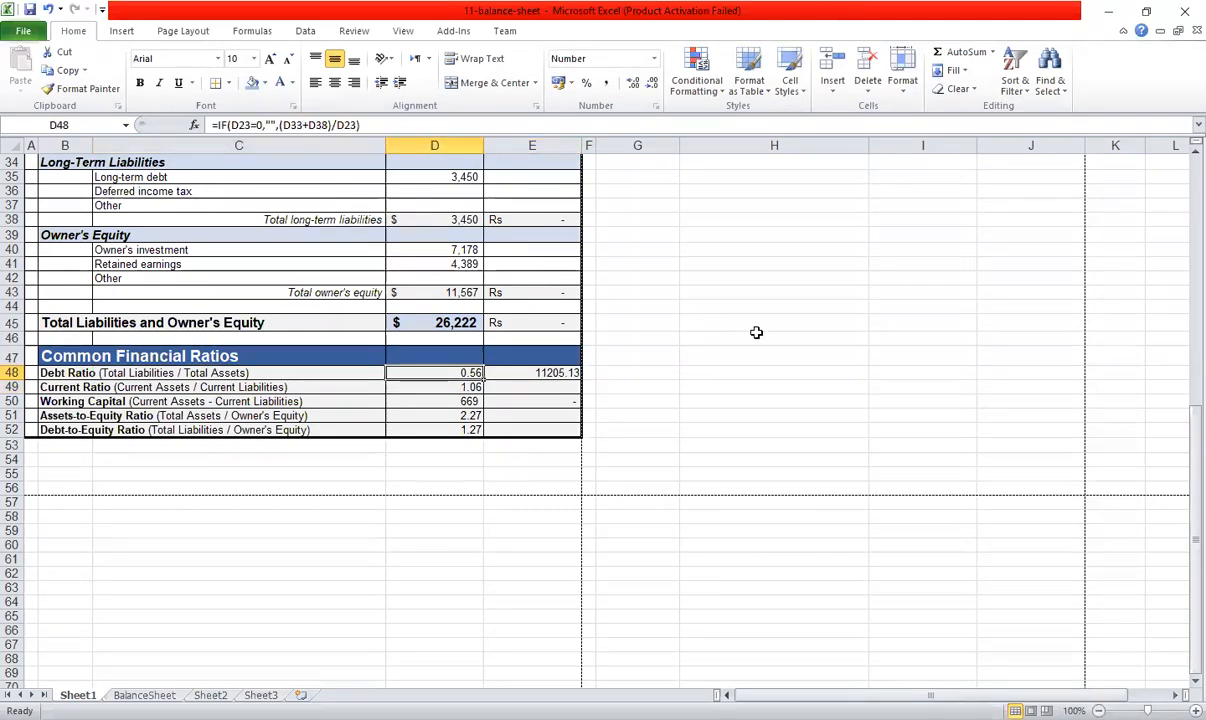
scroll(756, 332, up, 3)
scroll(756, 332, up, 3)
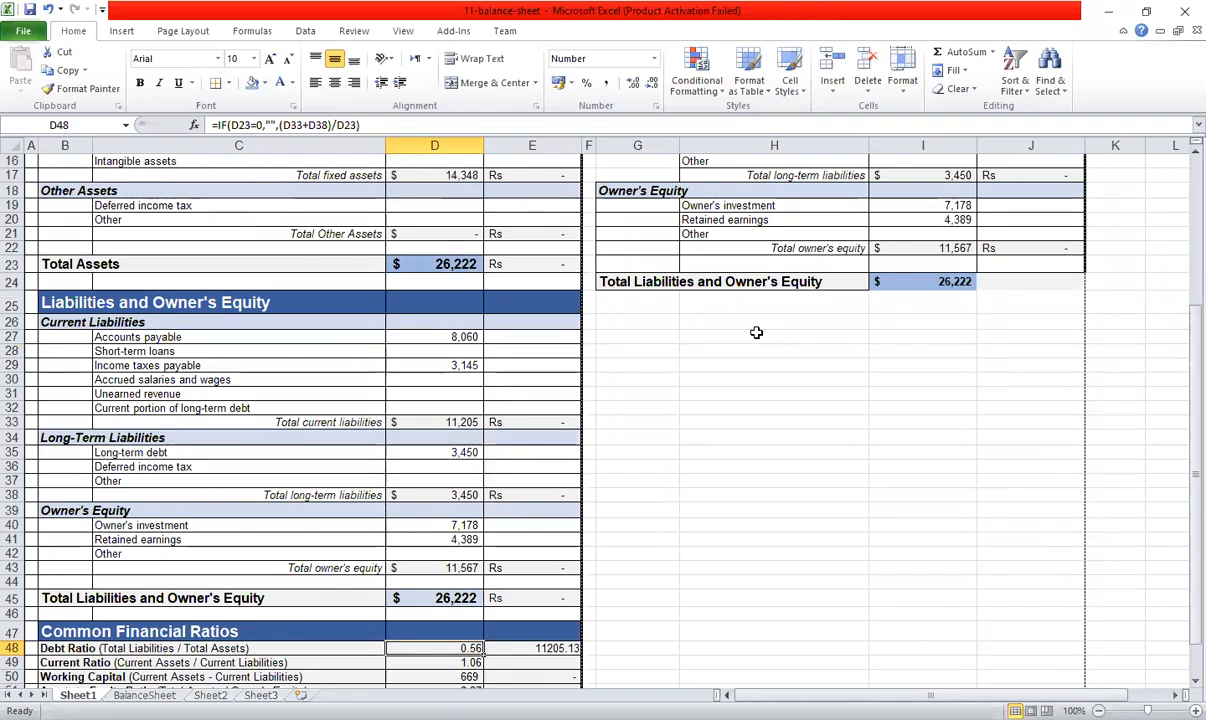
scroll(756, 332, down, 4)
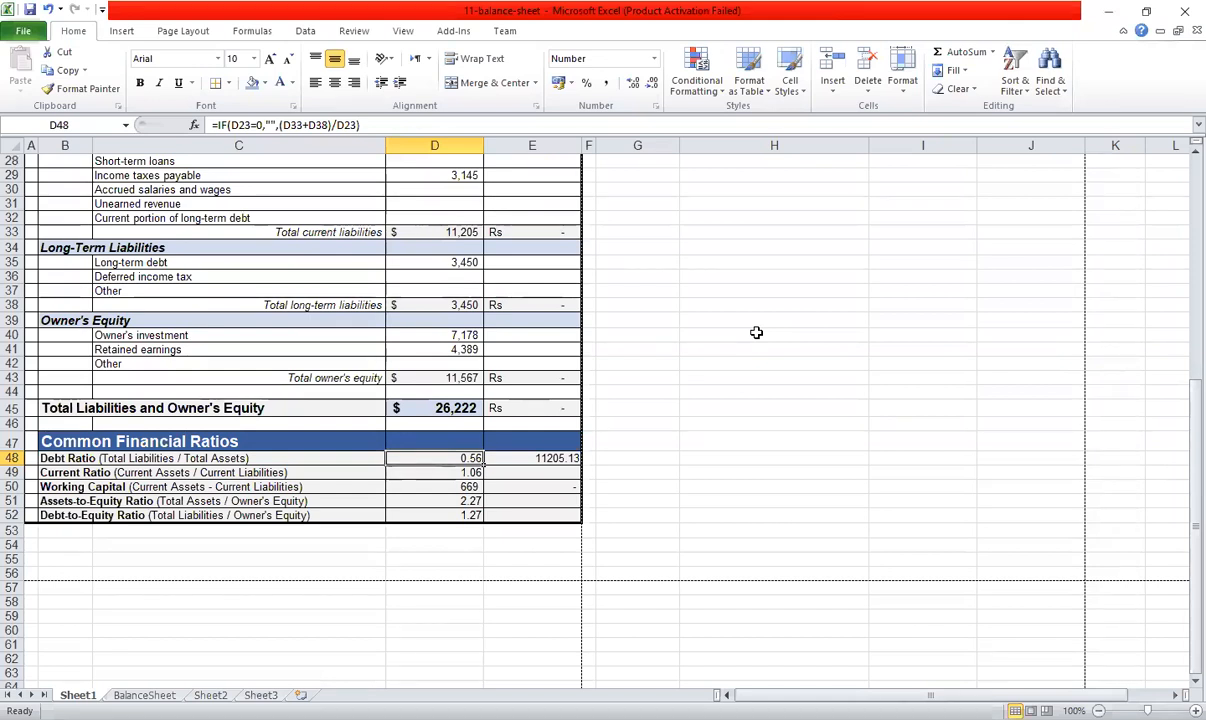
scroll(756, 332, up, 3)
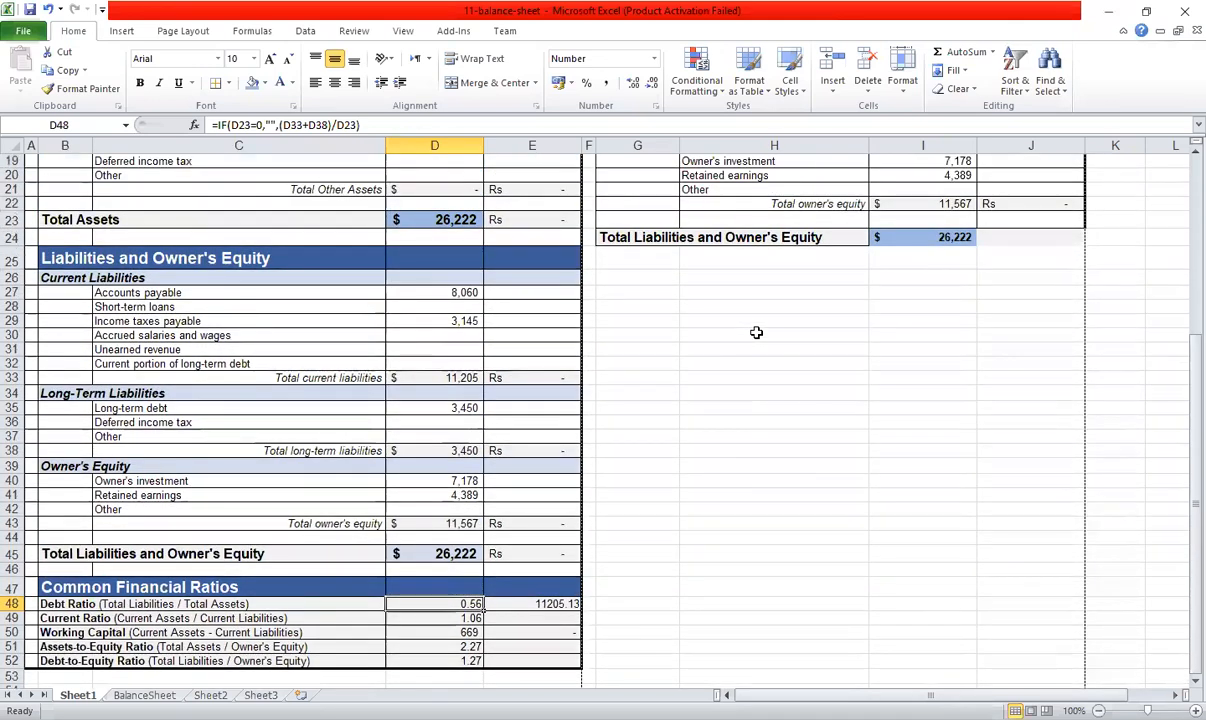
click(547, 603)
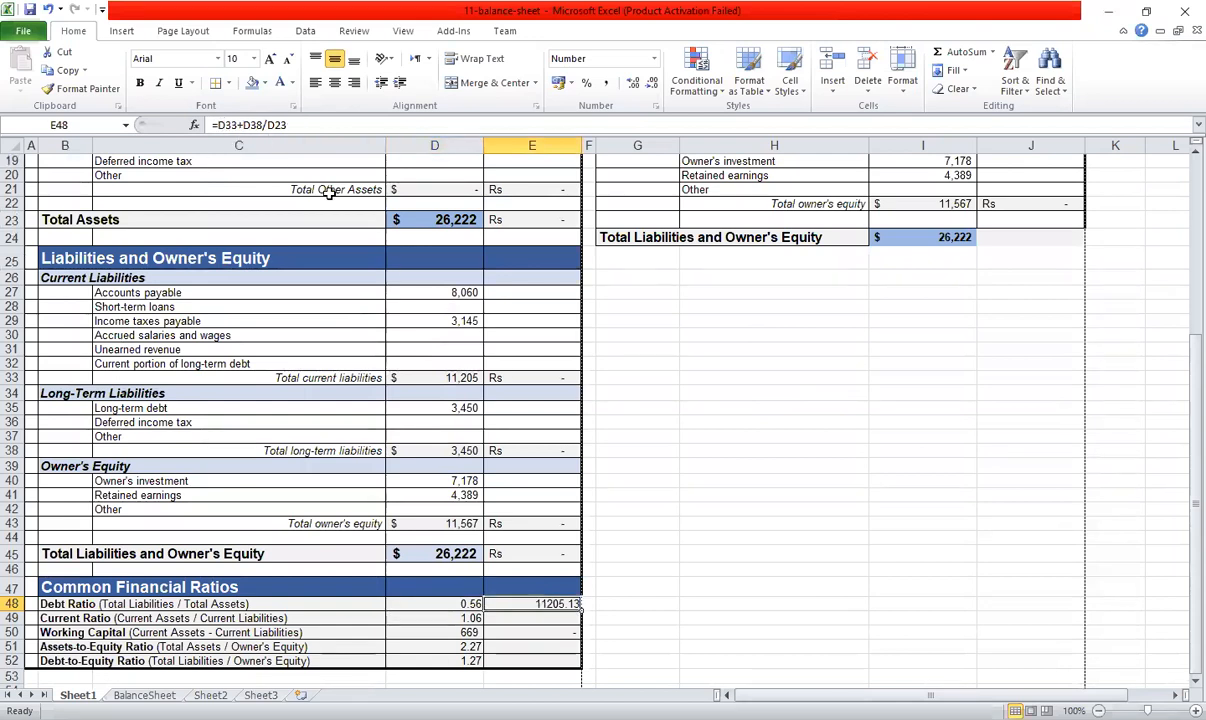
double_click(560, 603)
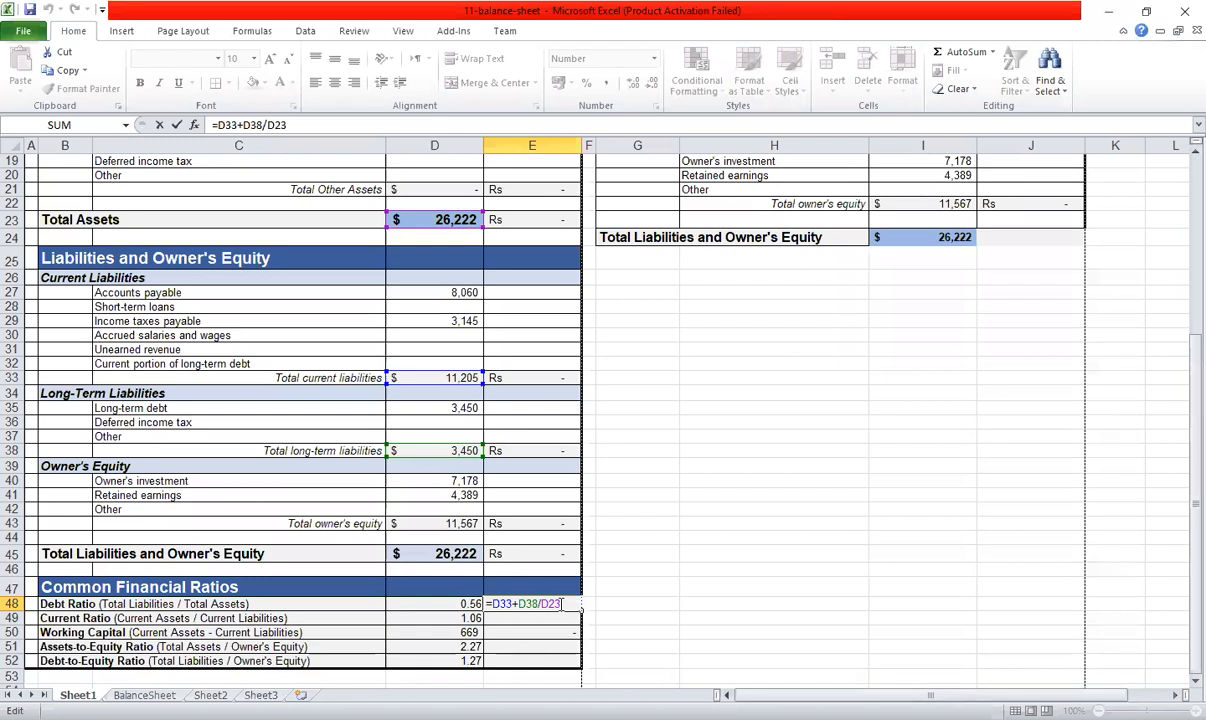
click(534, 603)
text())
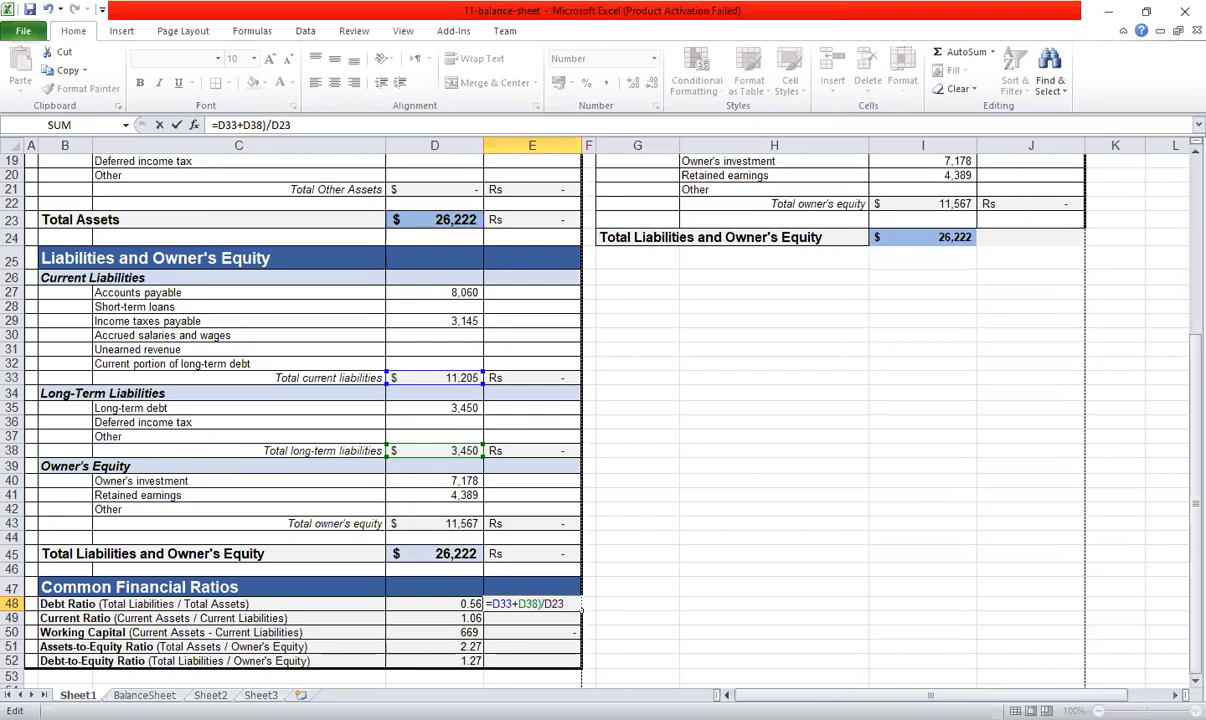
click(492, 603)
text(()
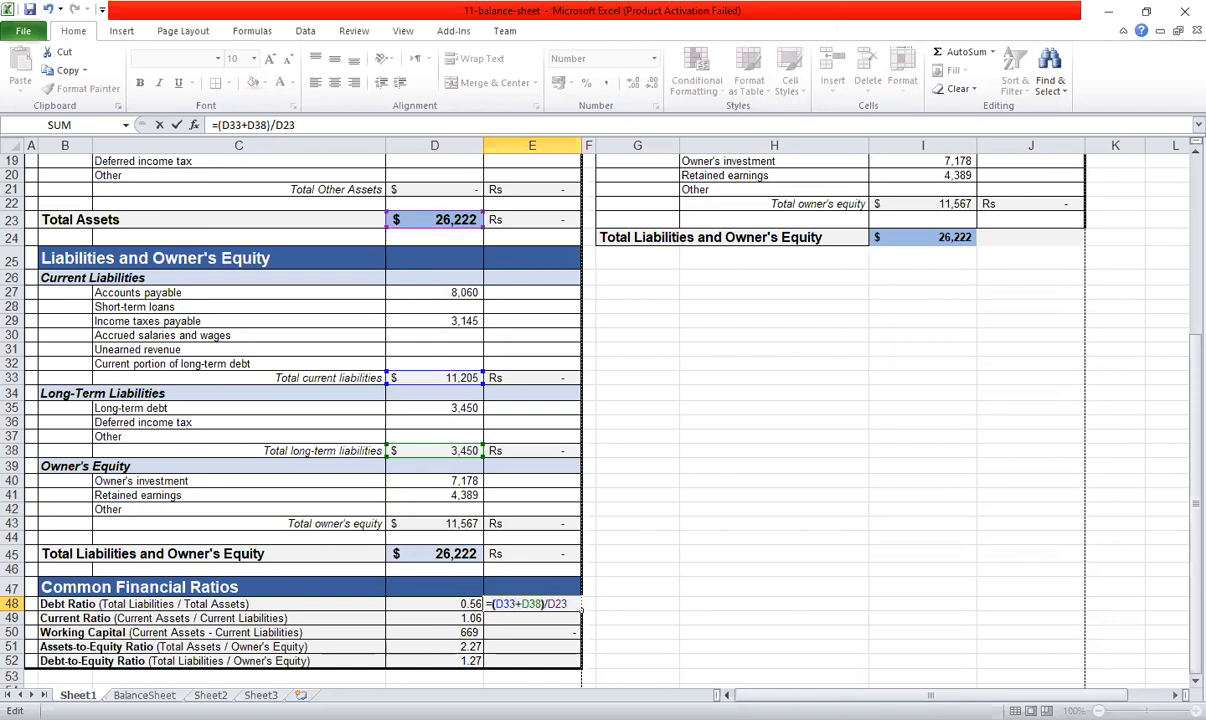
click(573, 605)
key(Return)
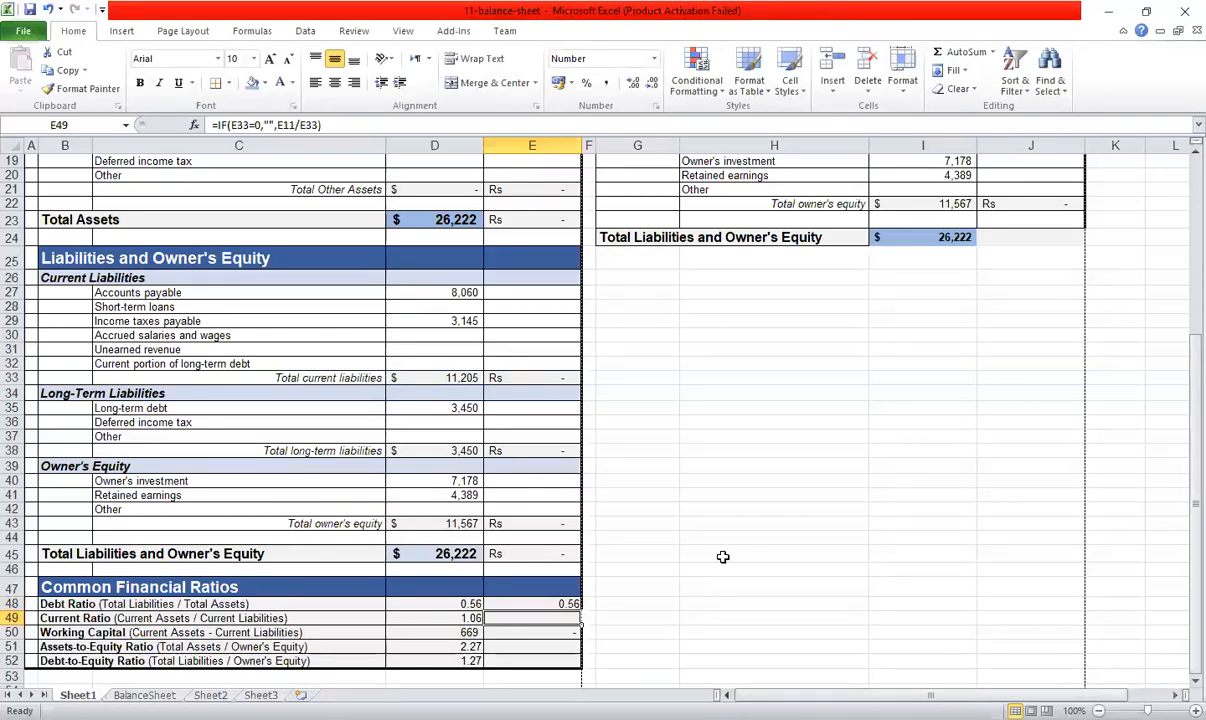
Examine the Debt Ratio formula in E48 and the cells it references.
key(Up)
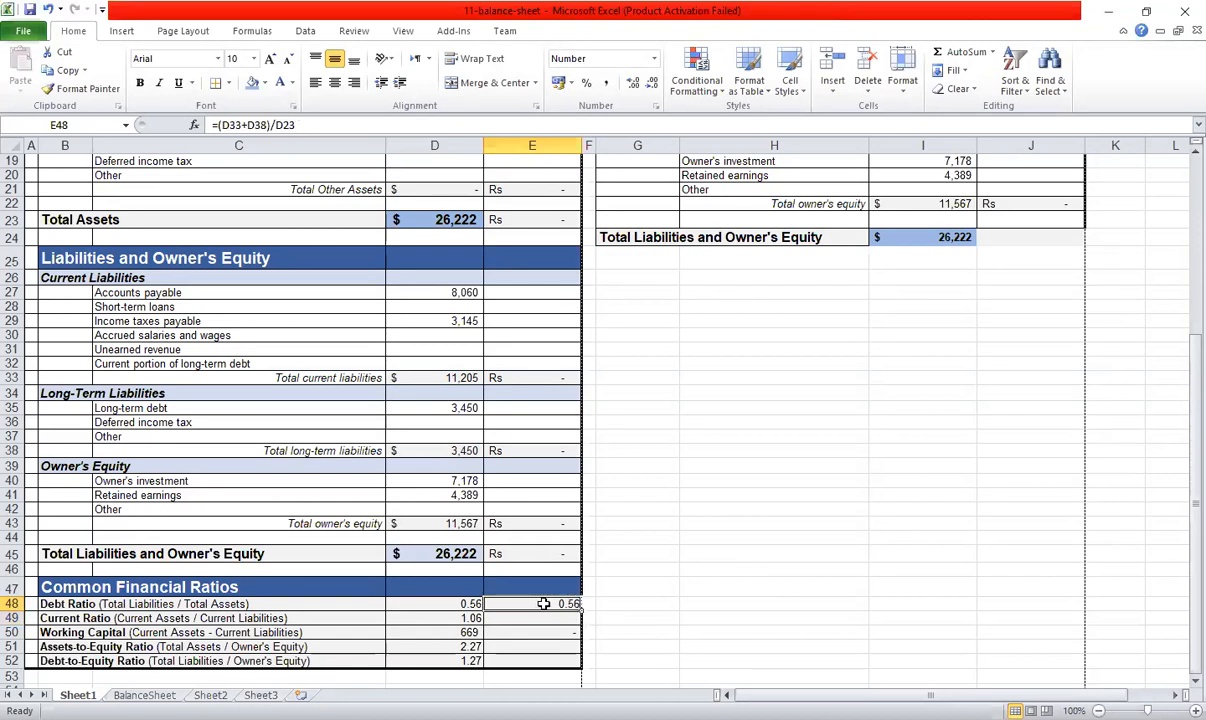
click(318, 121)
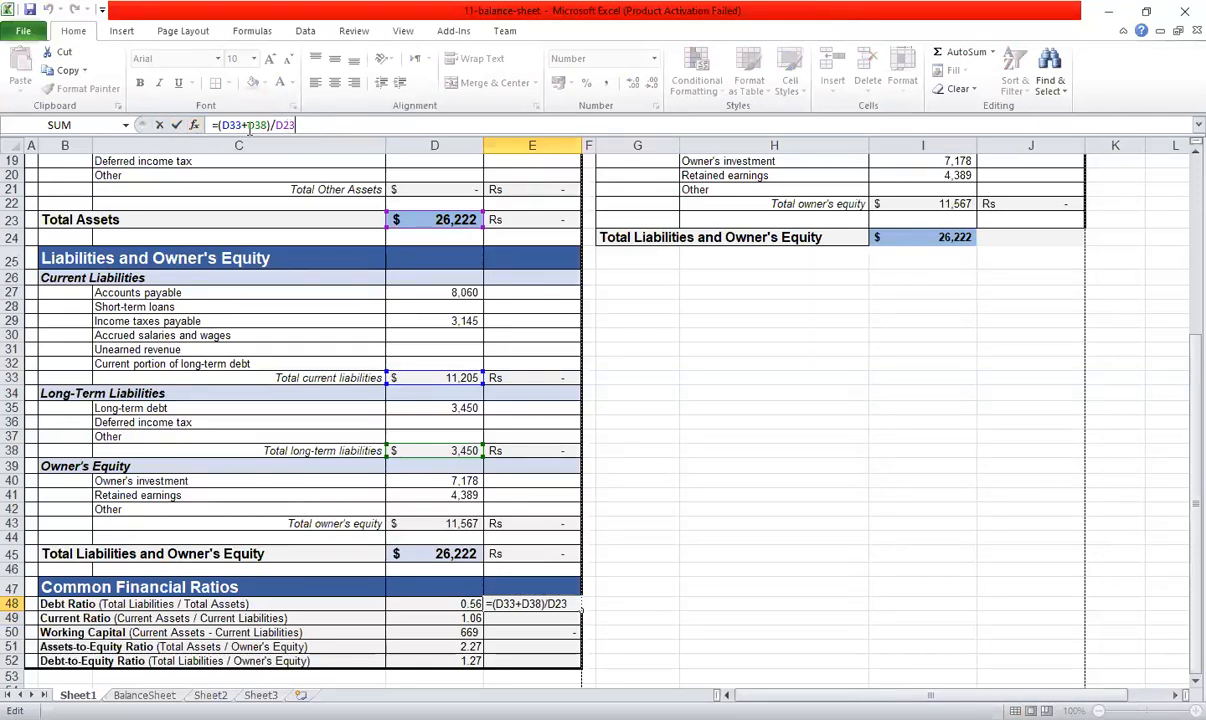
click(323, 127)
double_click(323, 127)
click(323, 127)
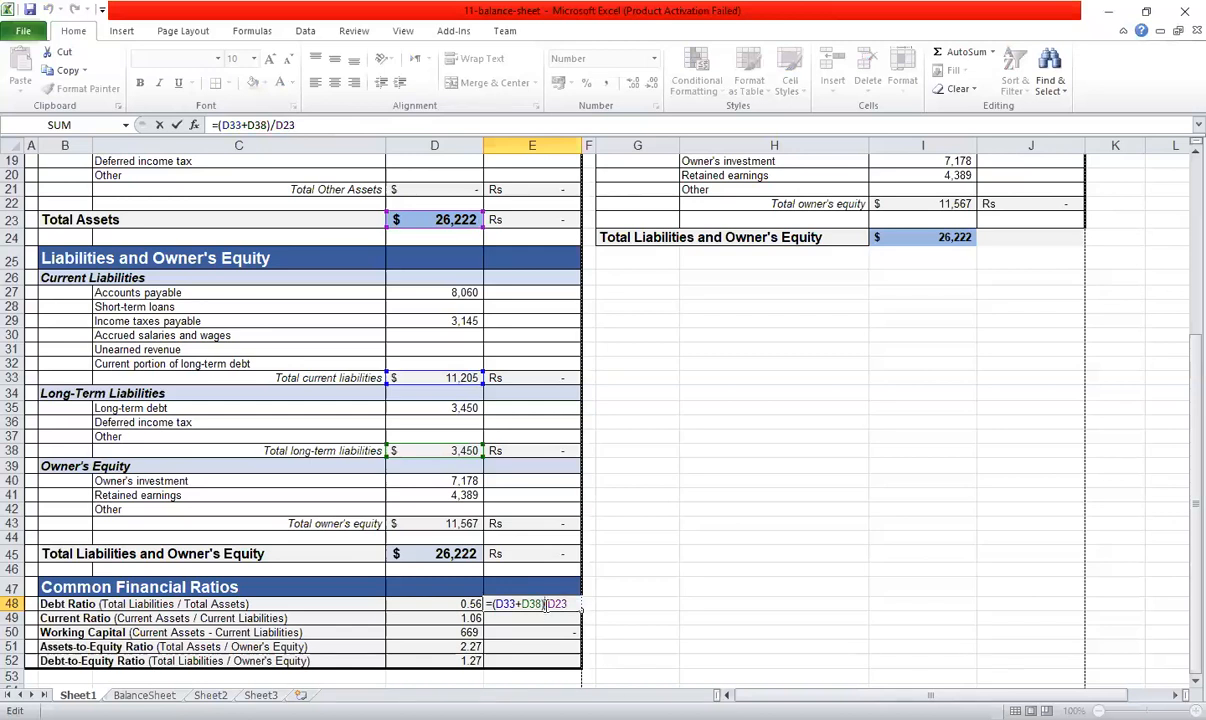
click(323, 124)
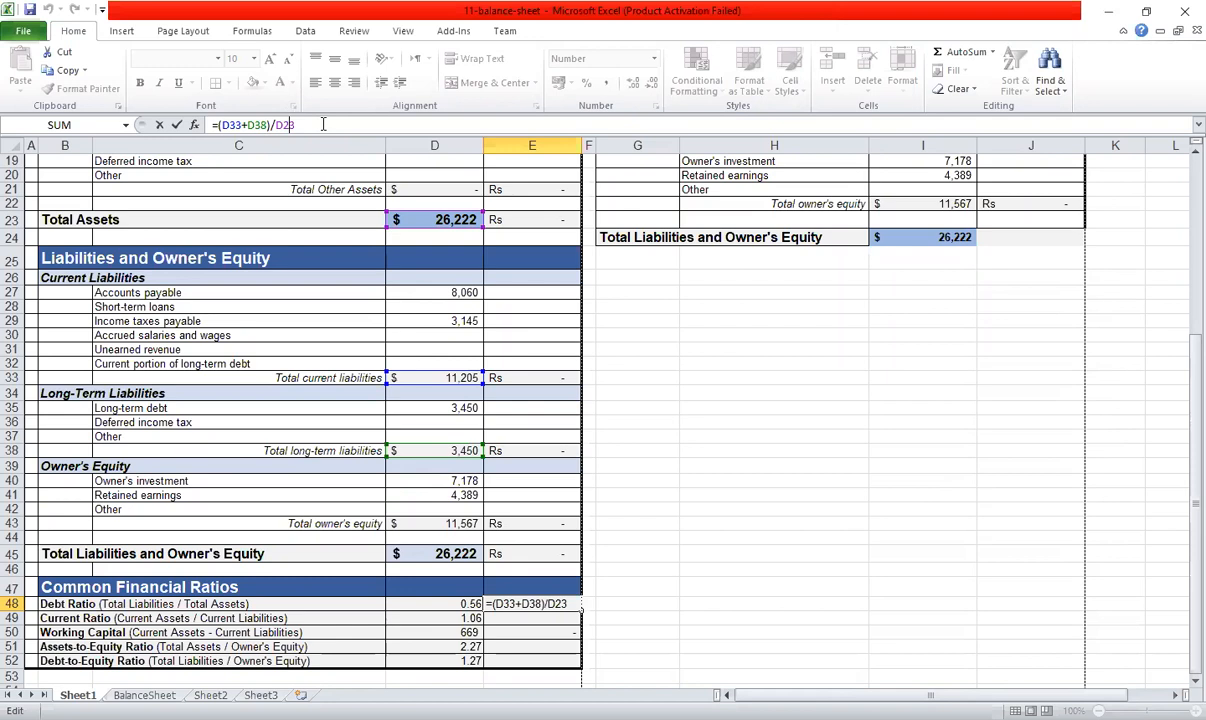
Enter "braces" in H28 as the first entry of an order-of-operations list below the liabilities table.
click(710, 306)
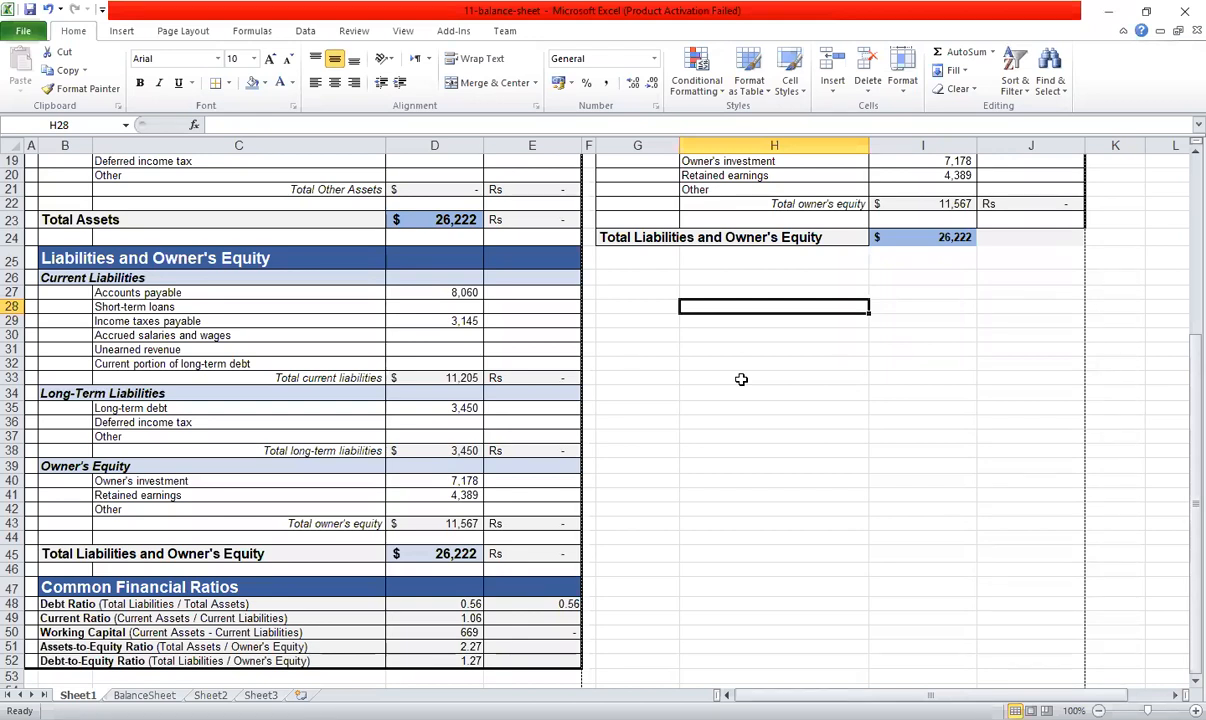
text(bropl)
key(BackSpace)
key(BackSpace)
key(BackSpace)
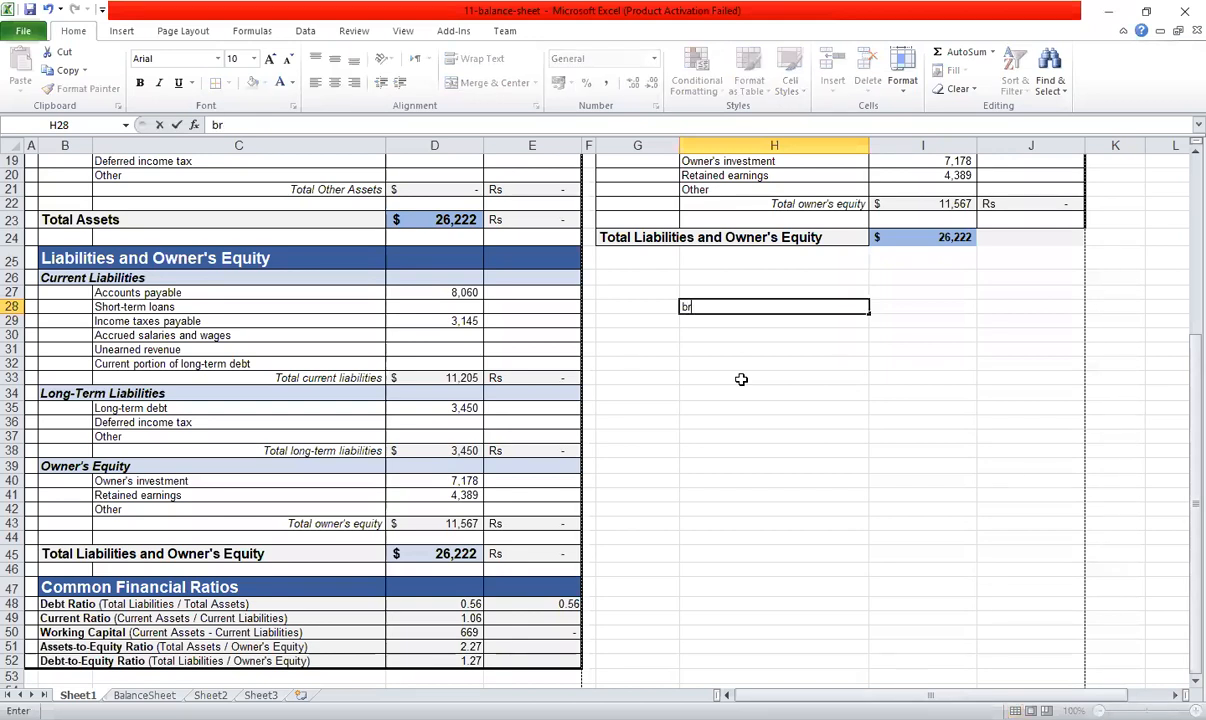
text(aces)
key(Return)
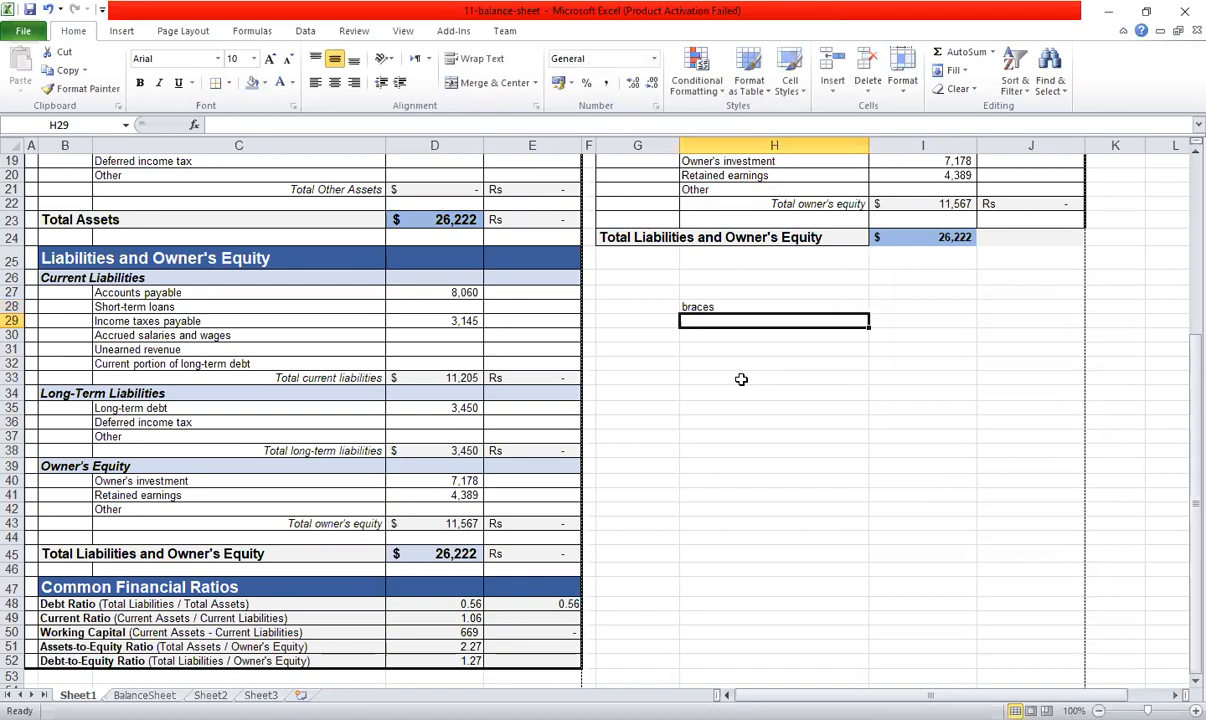
Enter "division" in H29 as the second entry of the order-of-operations list.
text(ap)
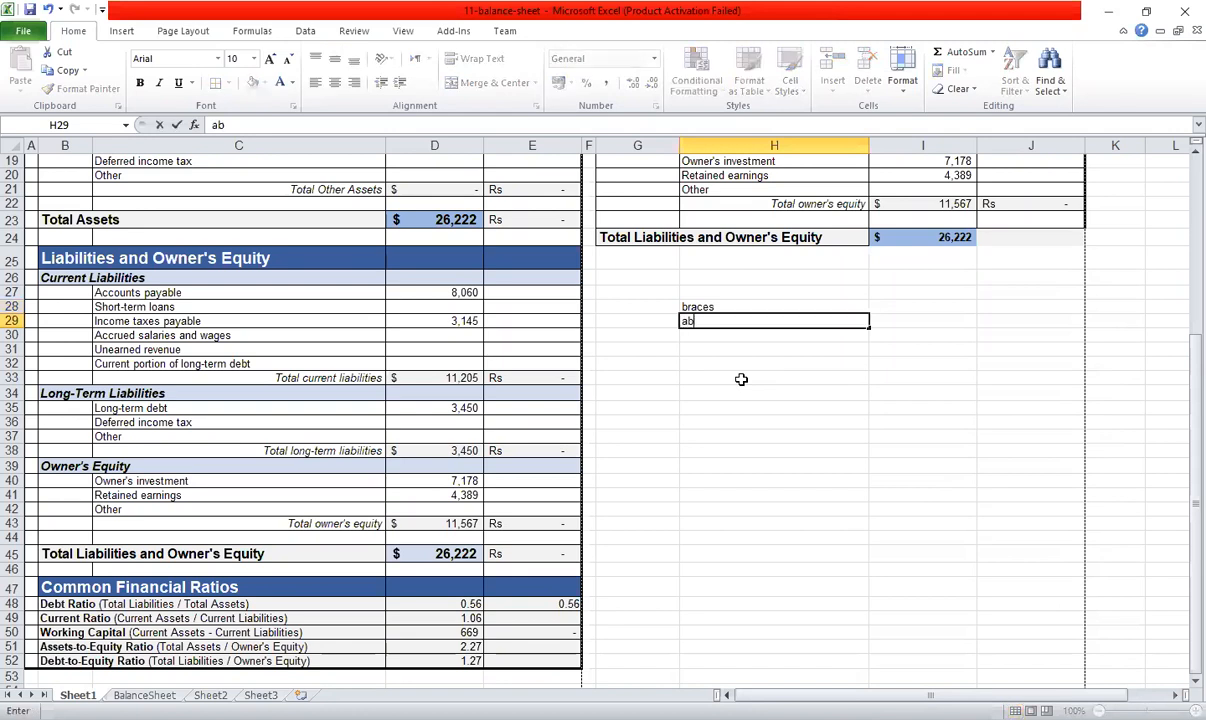
text(os)
key(BackSpace)
key(BackSpace)
key(BackSpace)
key(BackSpace)
text(division)
key(Return)
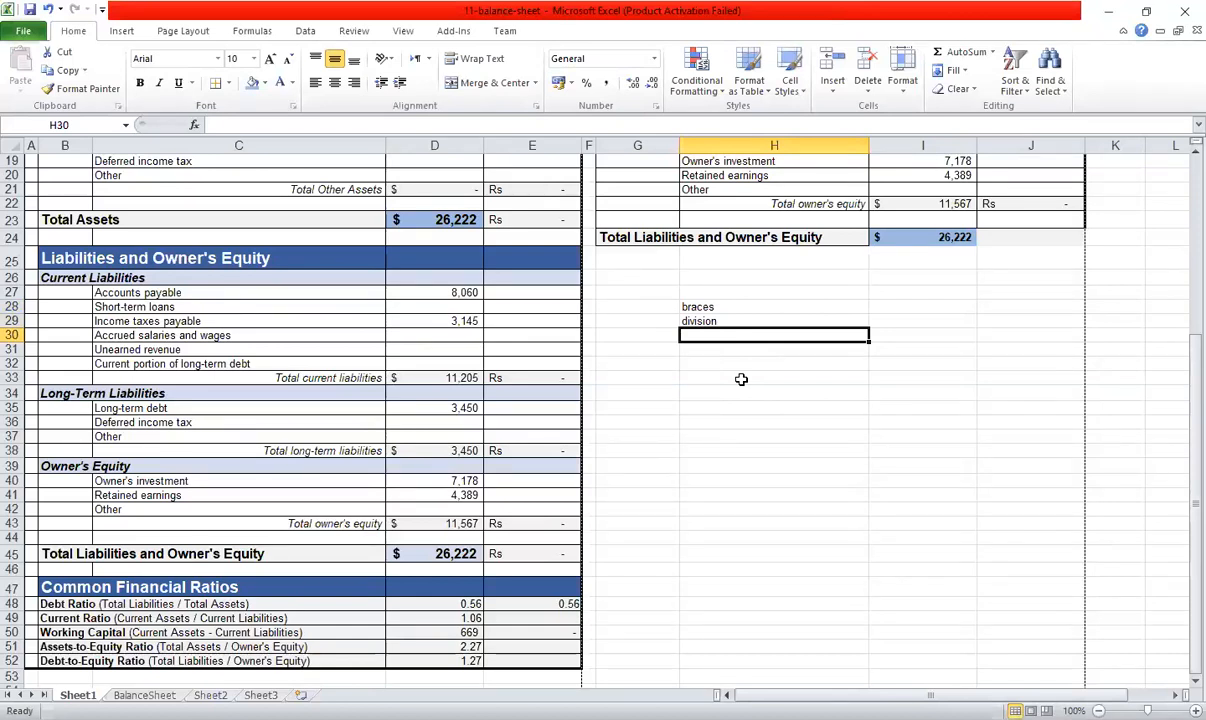
Complete the order-of-operations list with "multiplication" in H30, "addition" in H31 and "subtraction" in H32.
text(m)
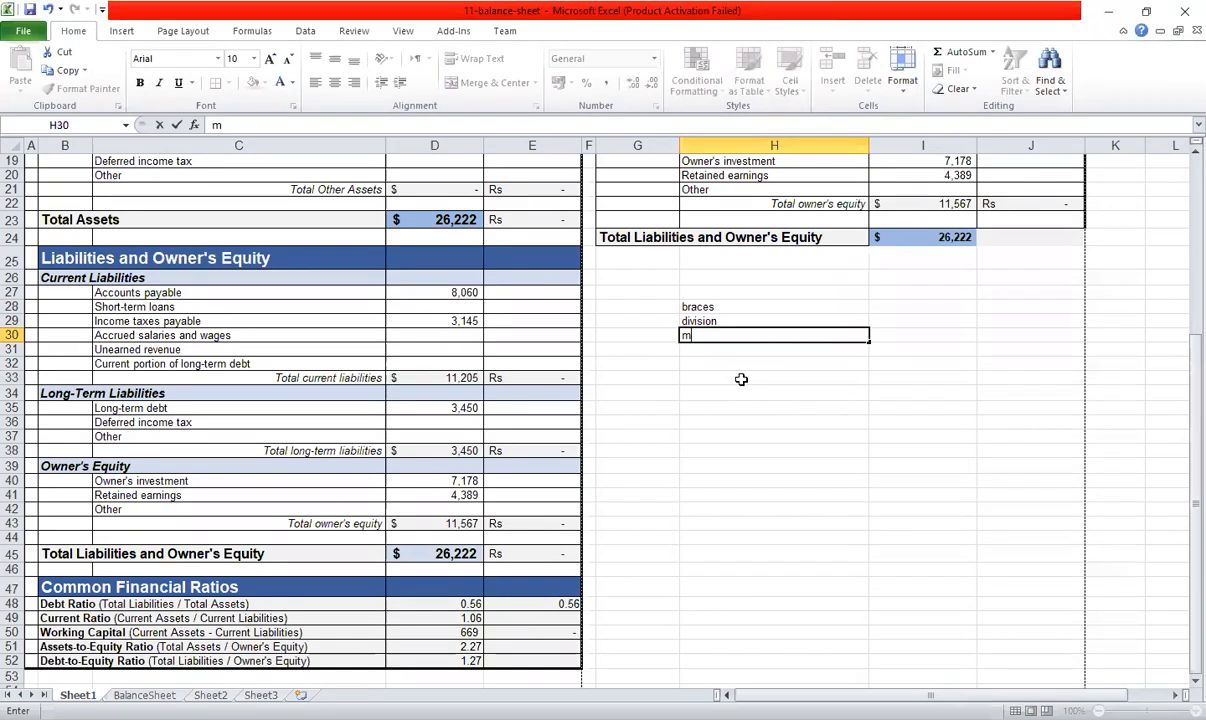
text(ultiplication)
key(Return)
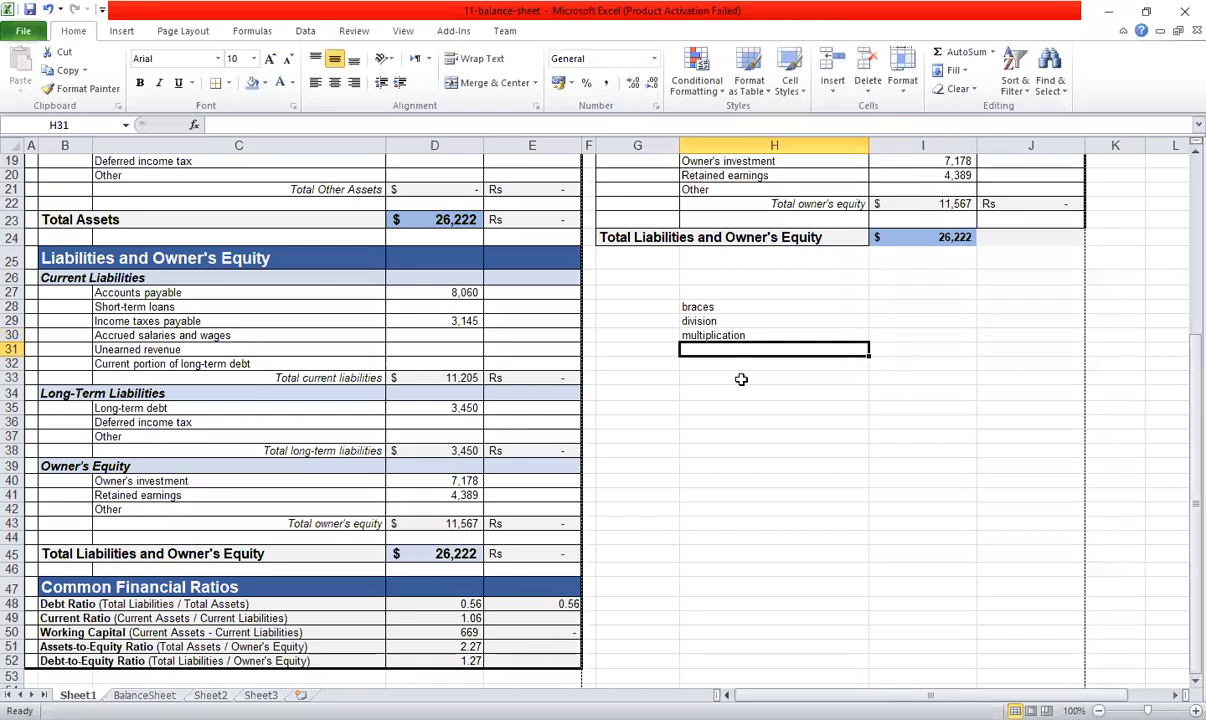
text(addition)
key(Return)
text(su)
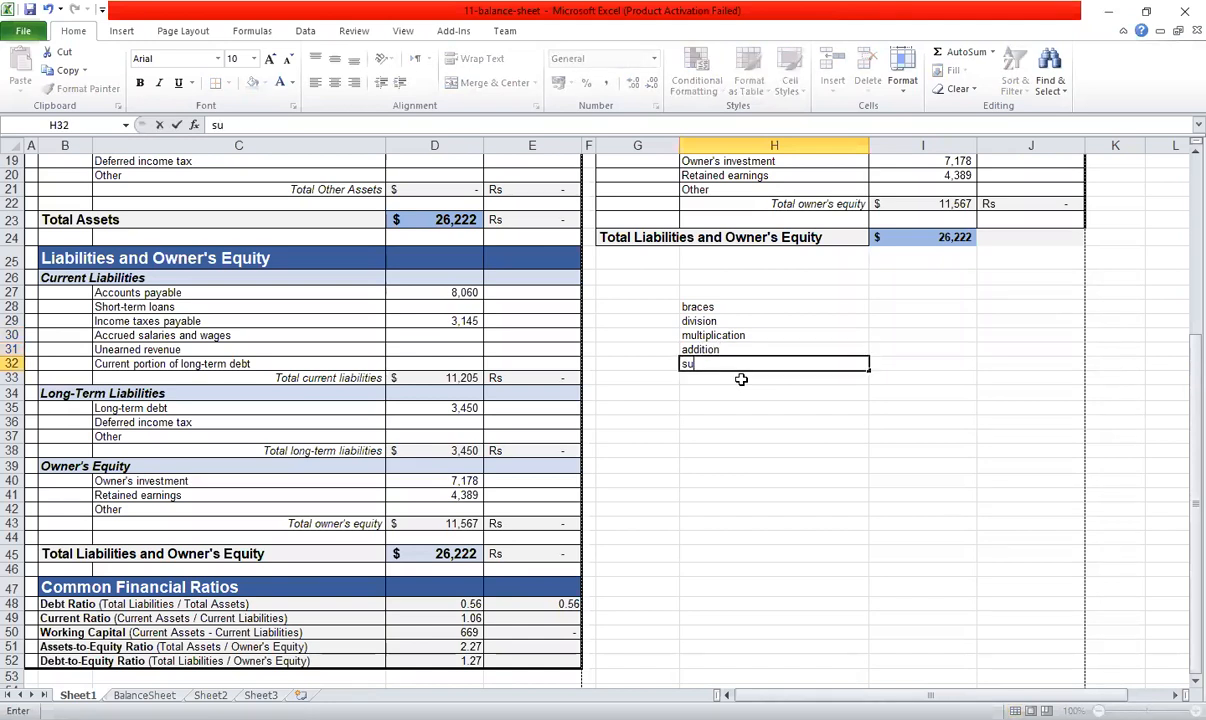
text(btraction)
click(760, 336)
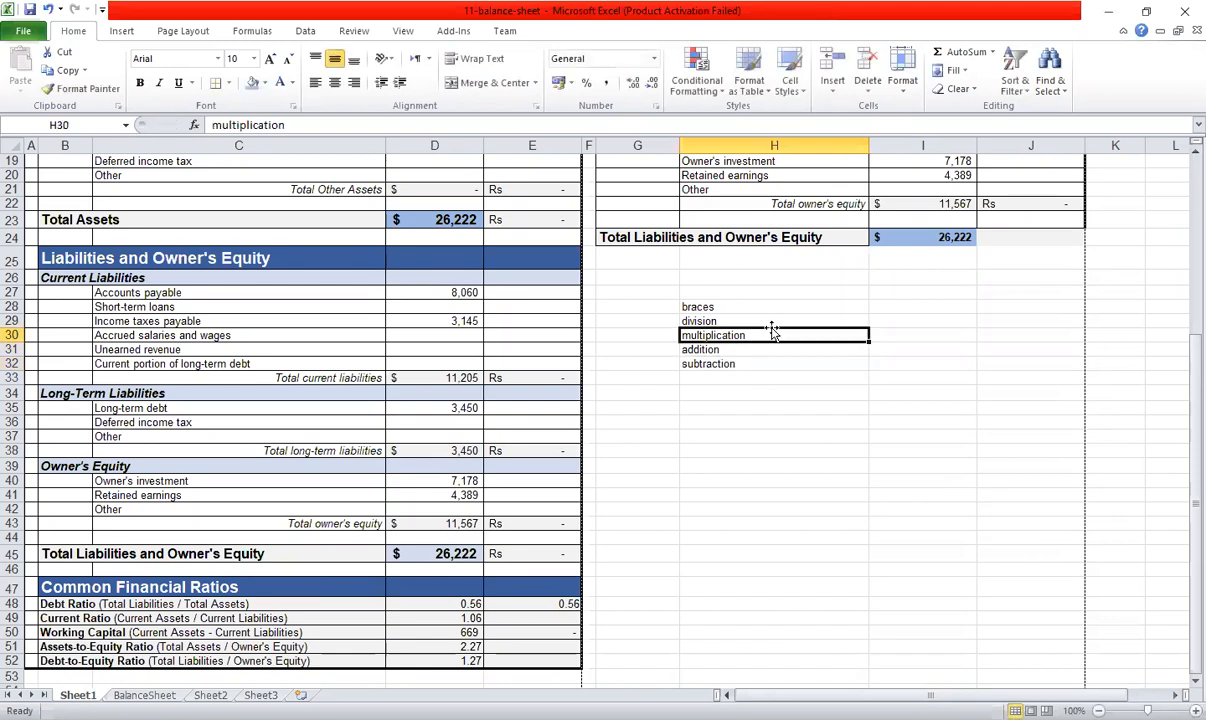
Compare the "braces" entry in H28 with the bracketed D33+D38 part of the Debt Ratio formula in E48.
click(740, 307)
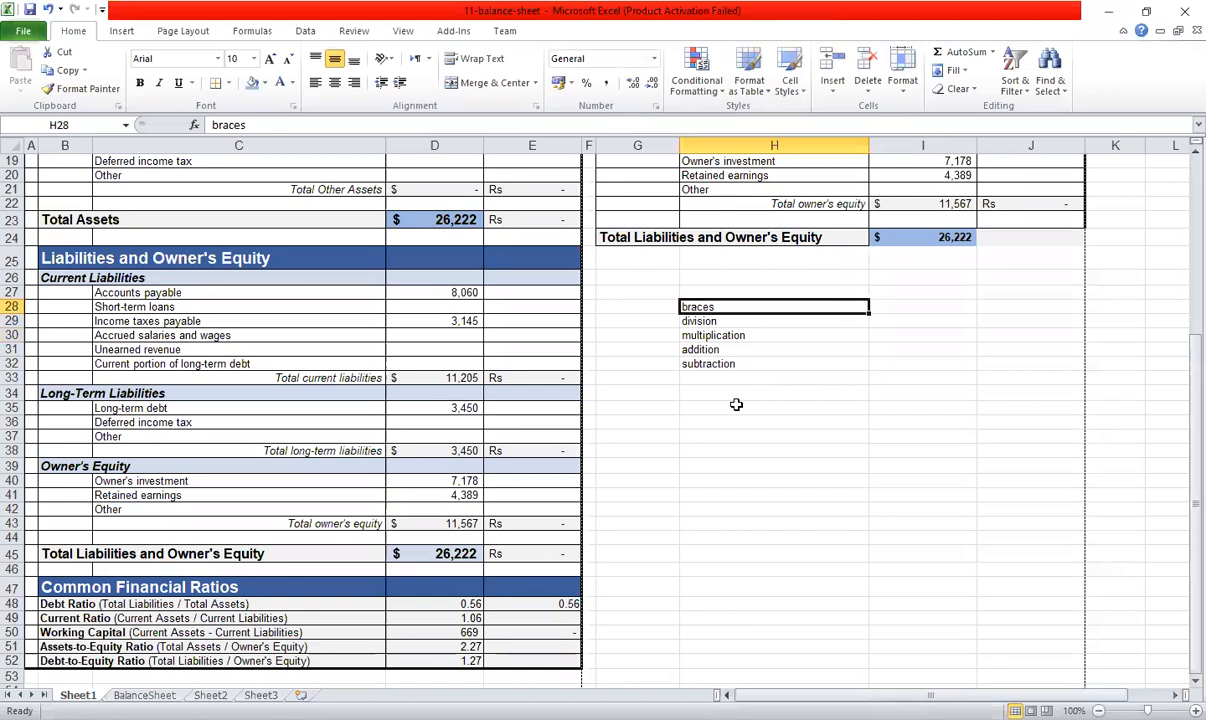
click(540, 604)
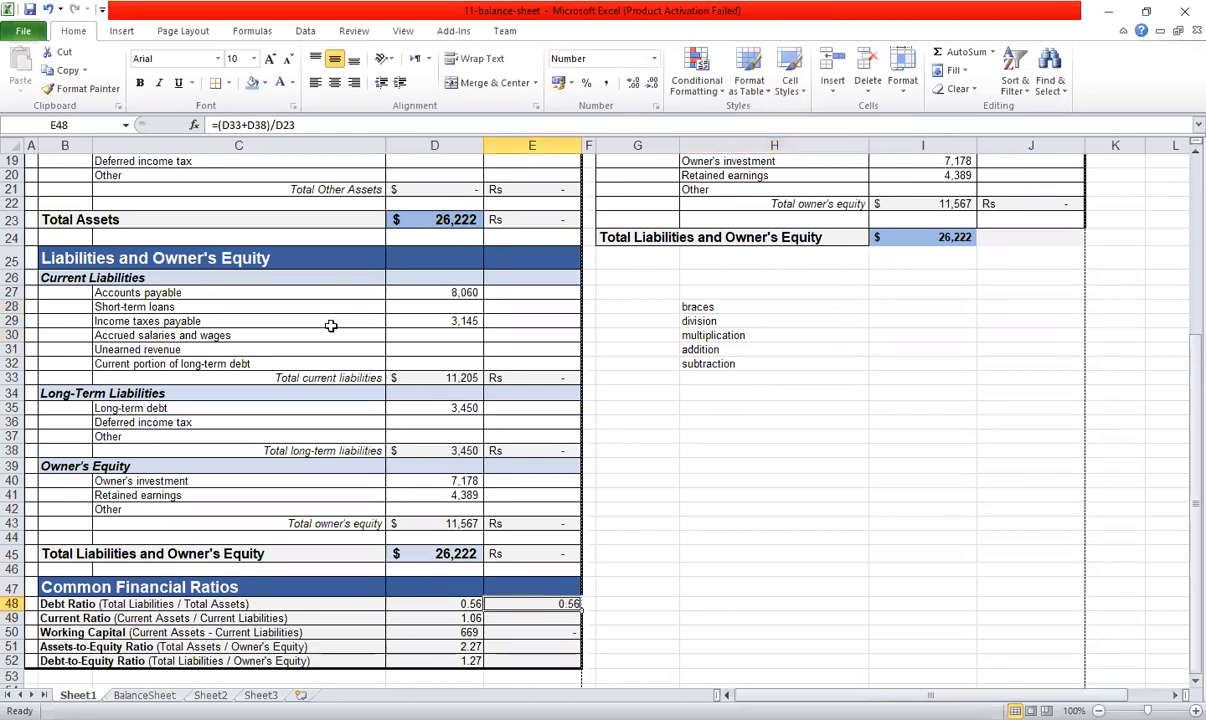
double_click(231, 125)
drag(240, 125, 269, 125)
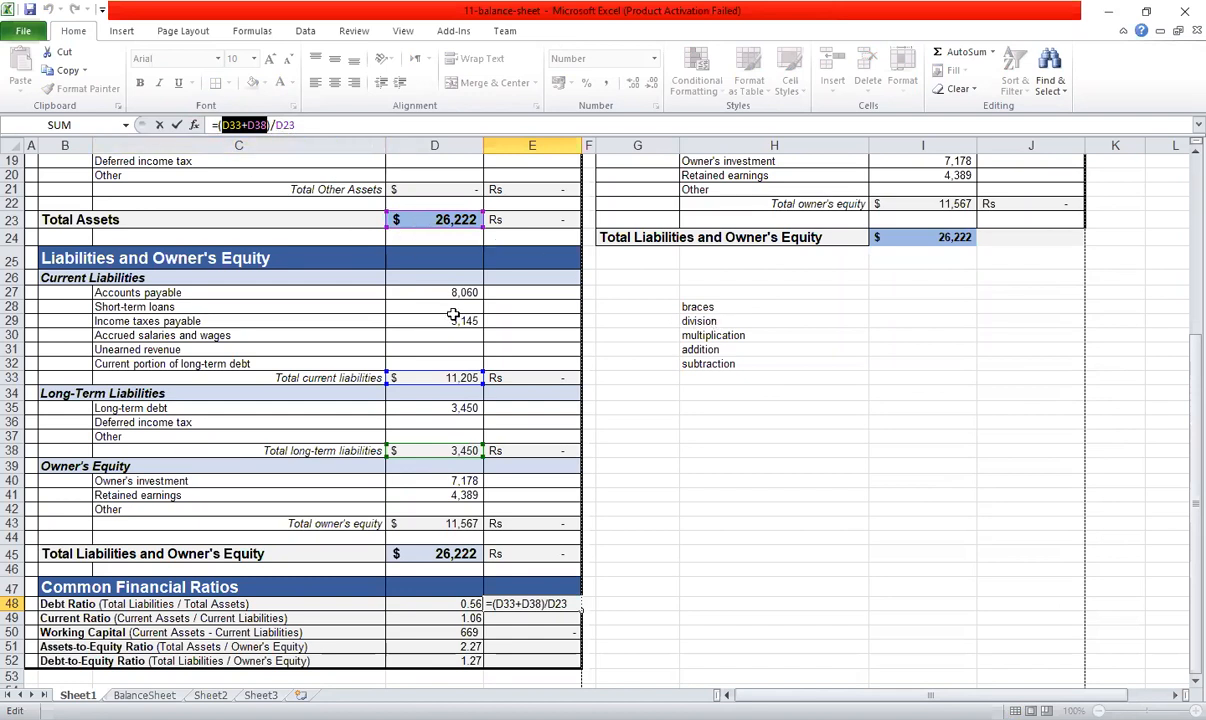
Replace the bracketed sum in the Debt Ratio formula in E48 with H32, making it =(H32)/D23.
click(773, 364)
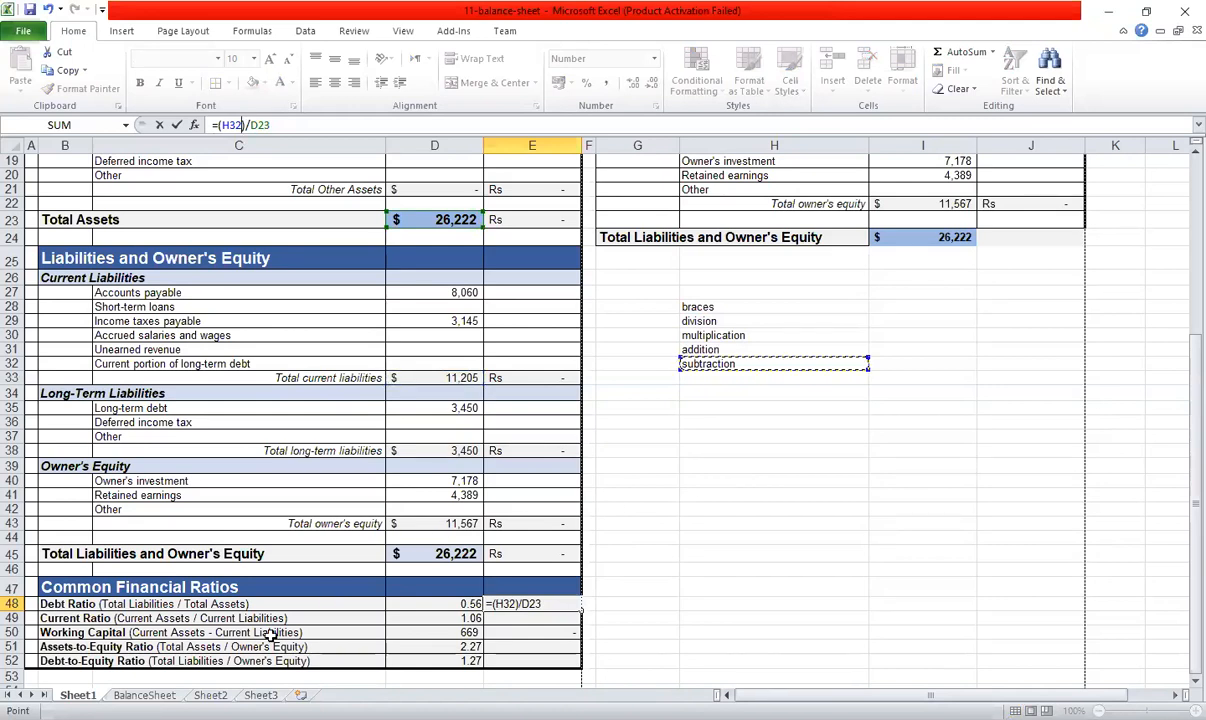
click(430, 631)
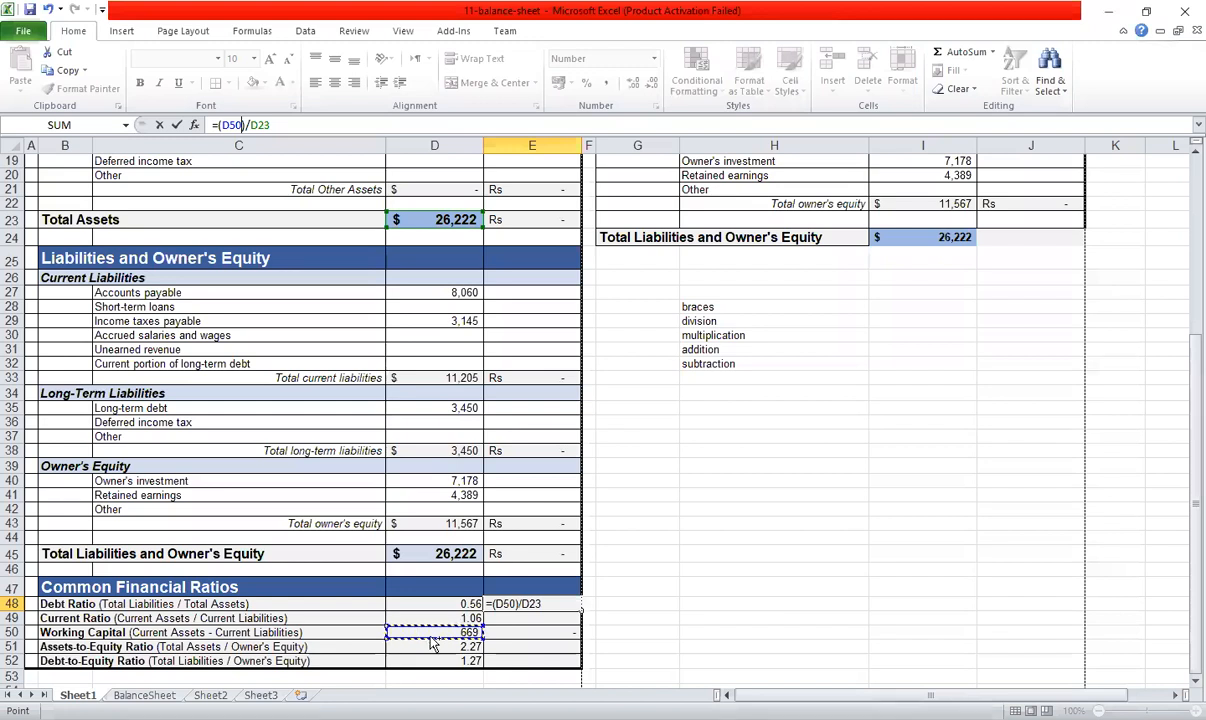
click(775, 363)
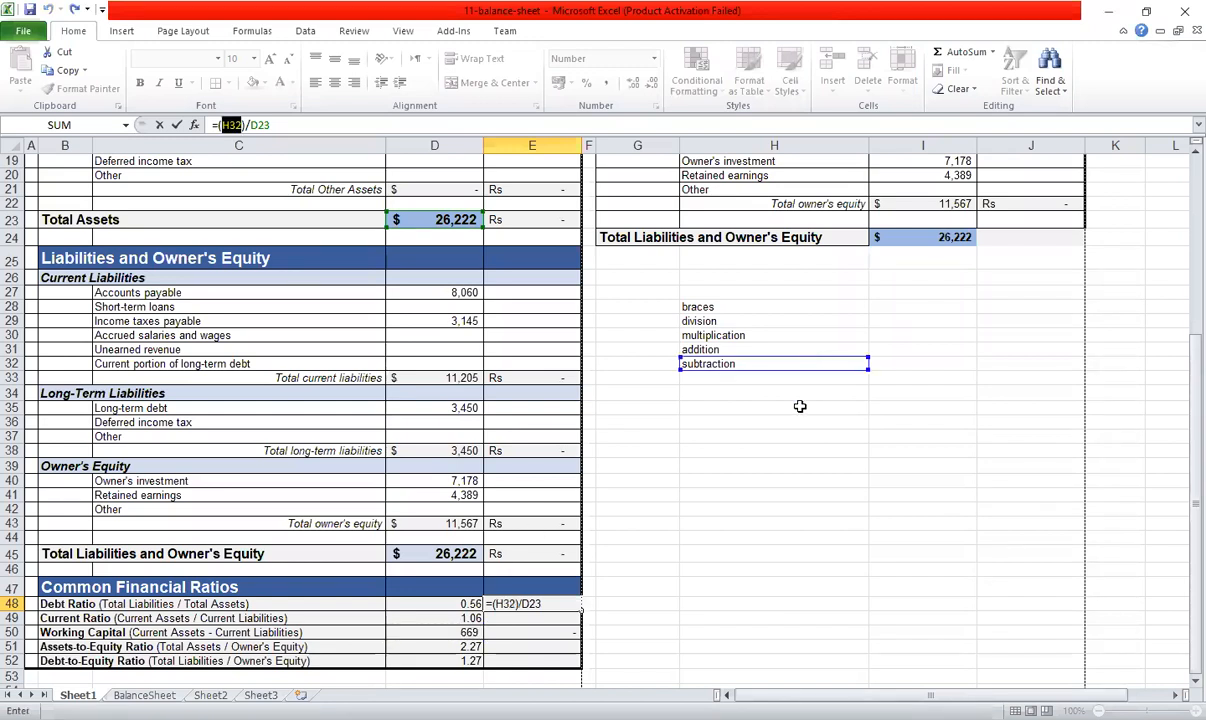
click(585, 124)
key(Return)
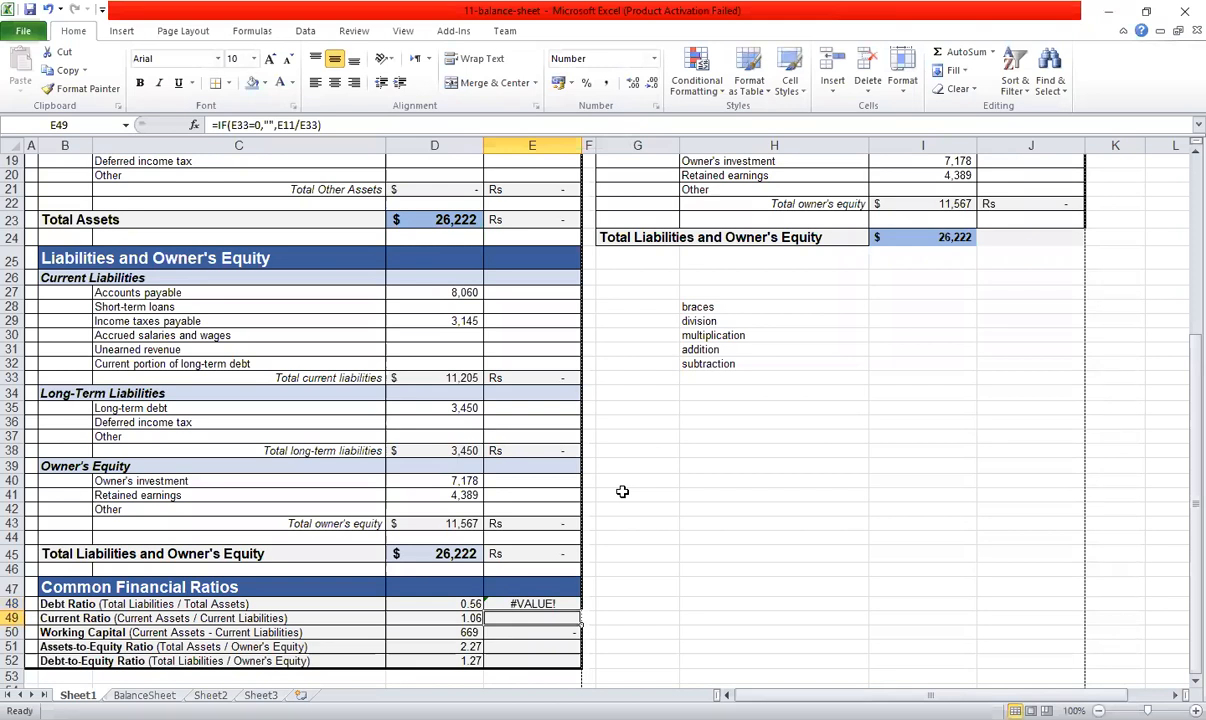
Clear the Debt Ratio formula from E48.
click(551, 603)
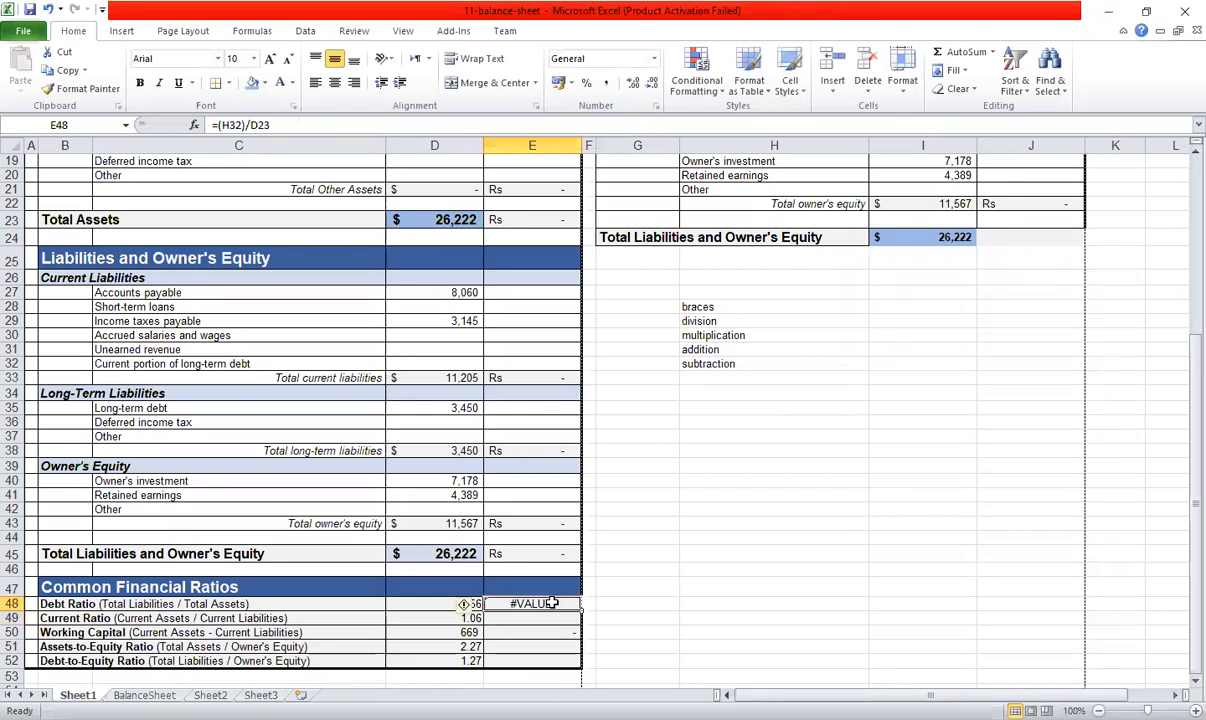
key(Delete)
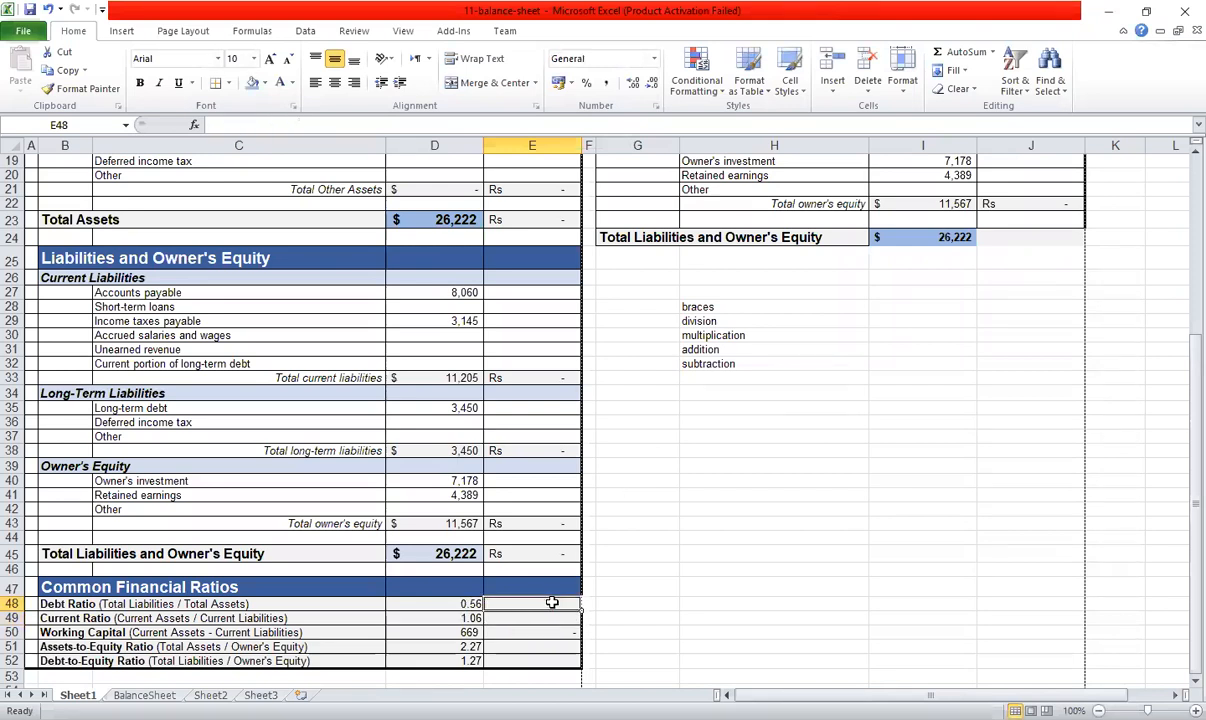
Examine the reference Current Ratio formula in D49, including its IF test on D33 and the D11/D33 division.
click(472, 618)
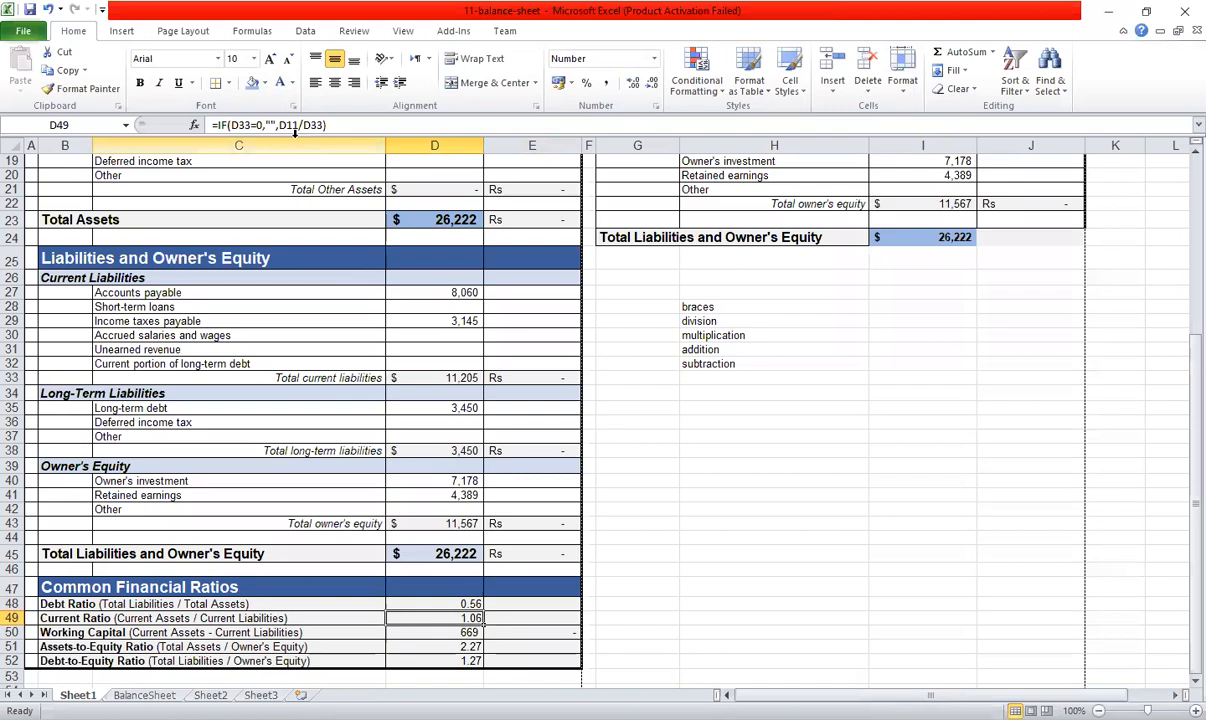
drag(280, 125, 323, 125)
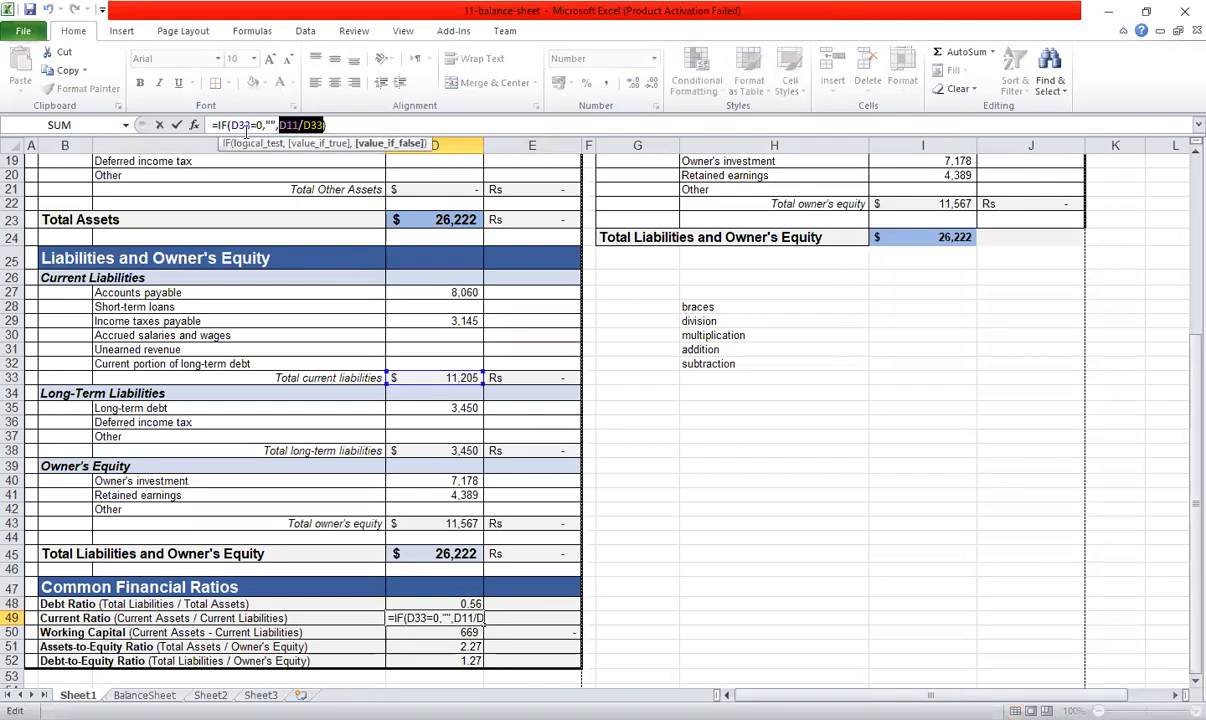
drag(218, 125, 269, 125)
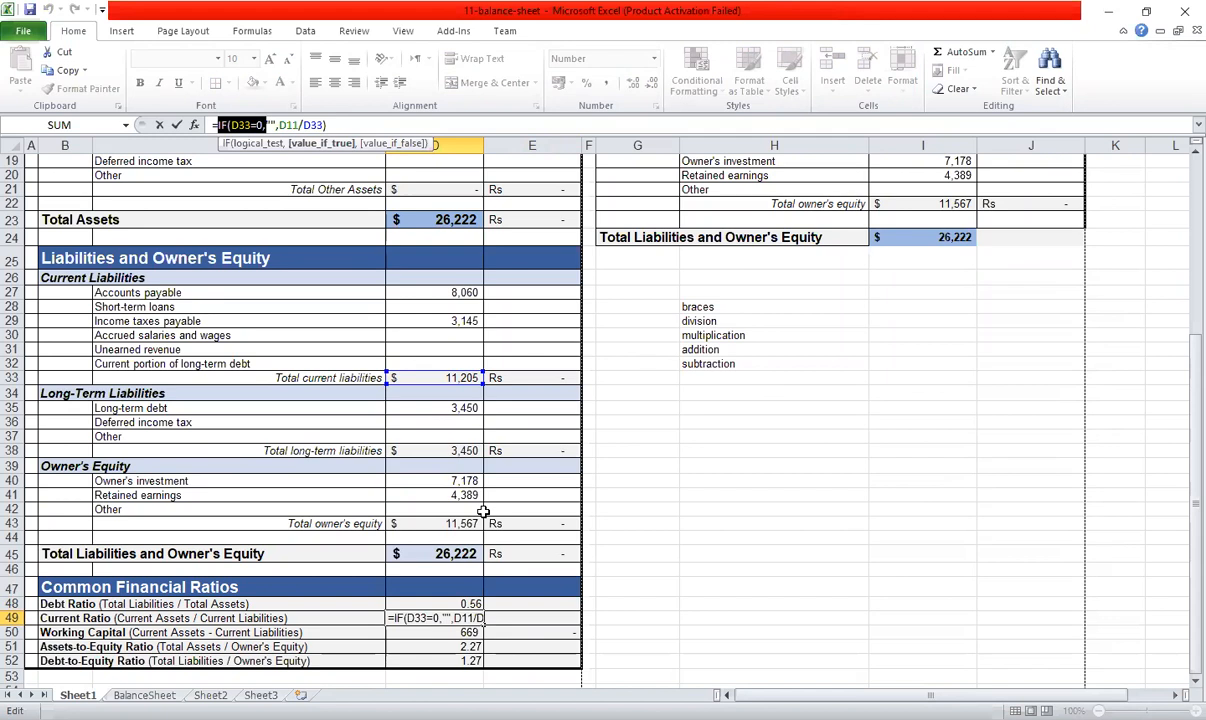
click(622, 538)
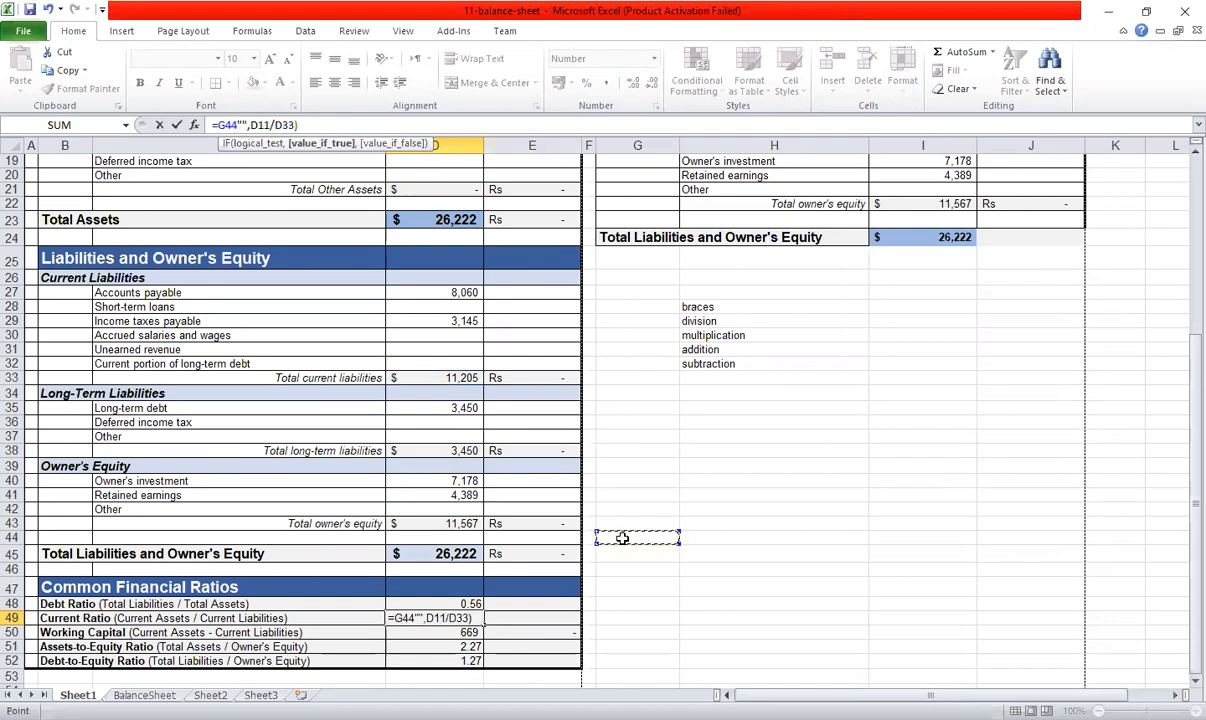
key(ctrl+z)
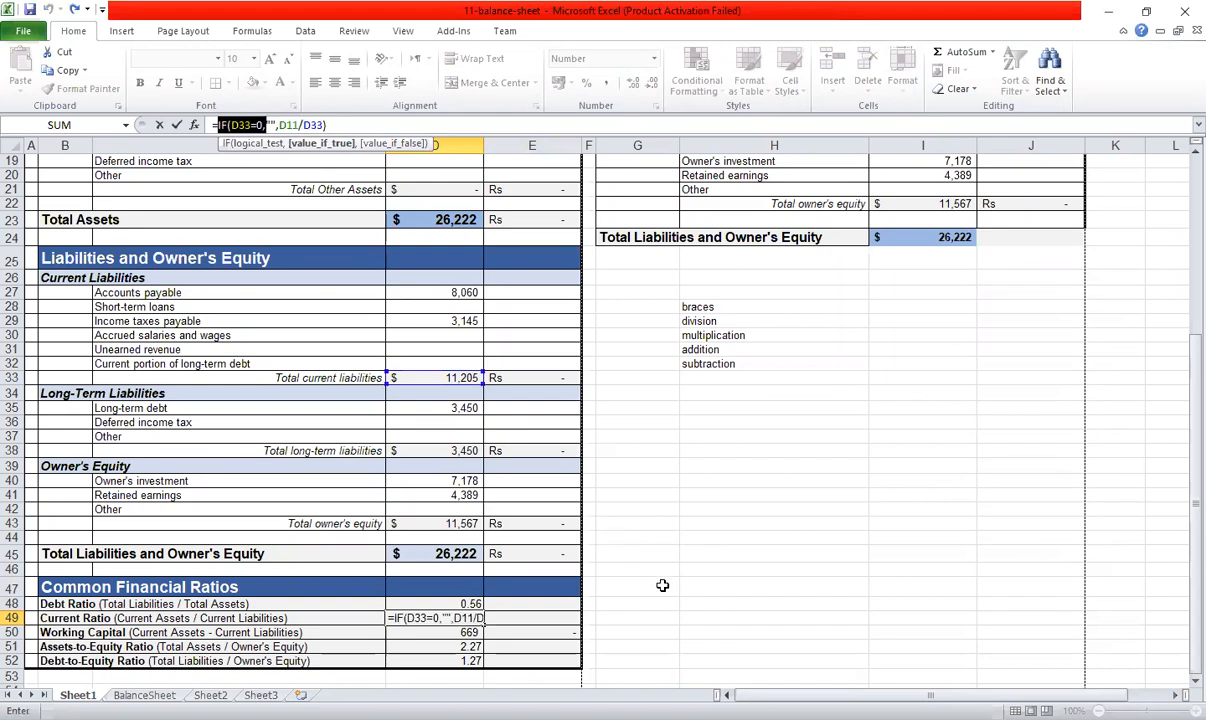
click(596, 128)
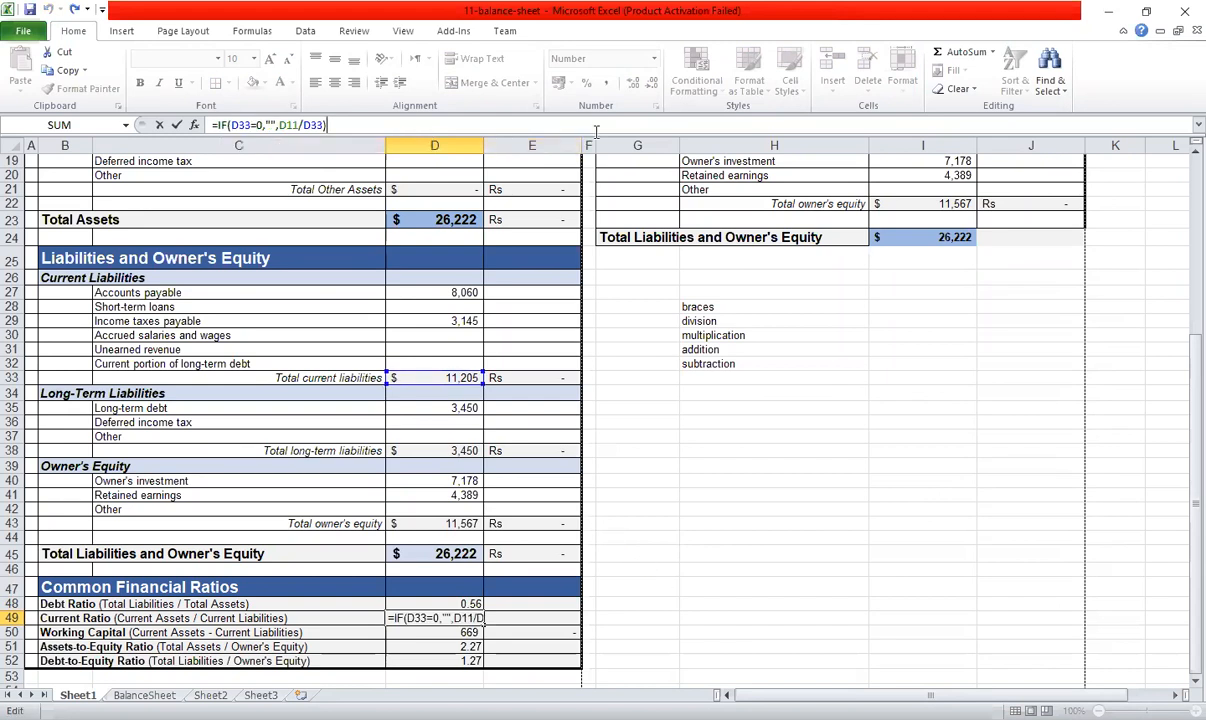
click(638, 527)
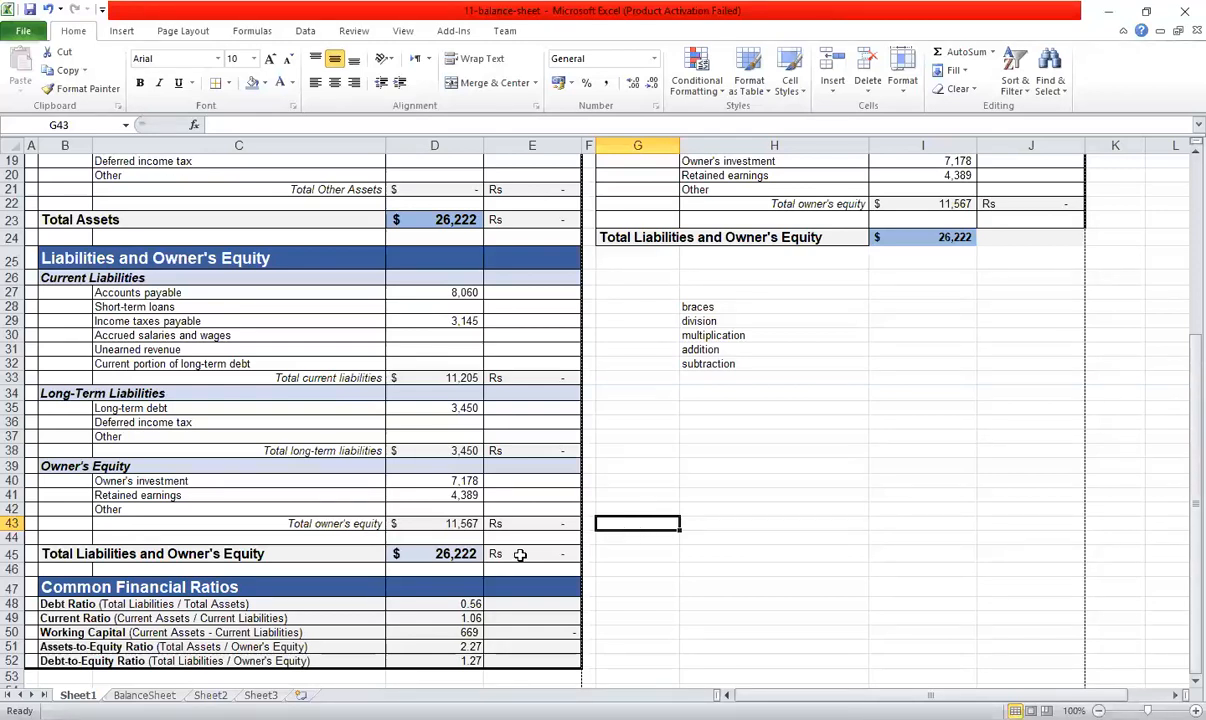
Review the assets, liabilities and ratio sections, and check the Total Liabilities and Owner's Equity formula in I24.
scroll(629, 560, up, 6)
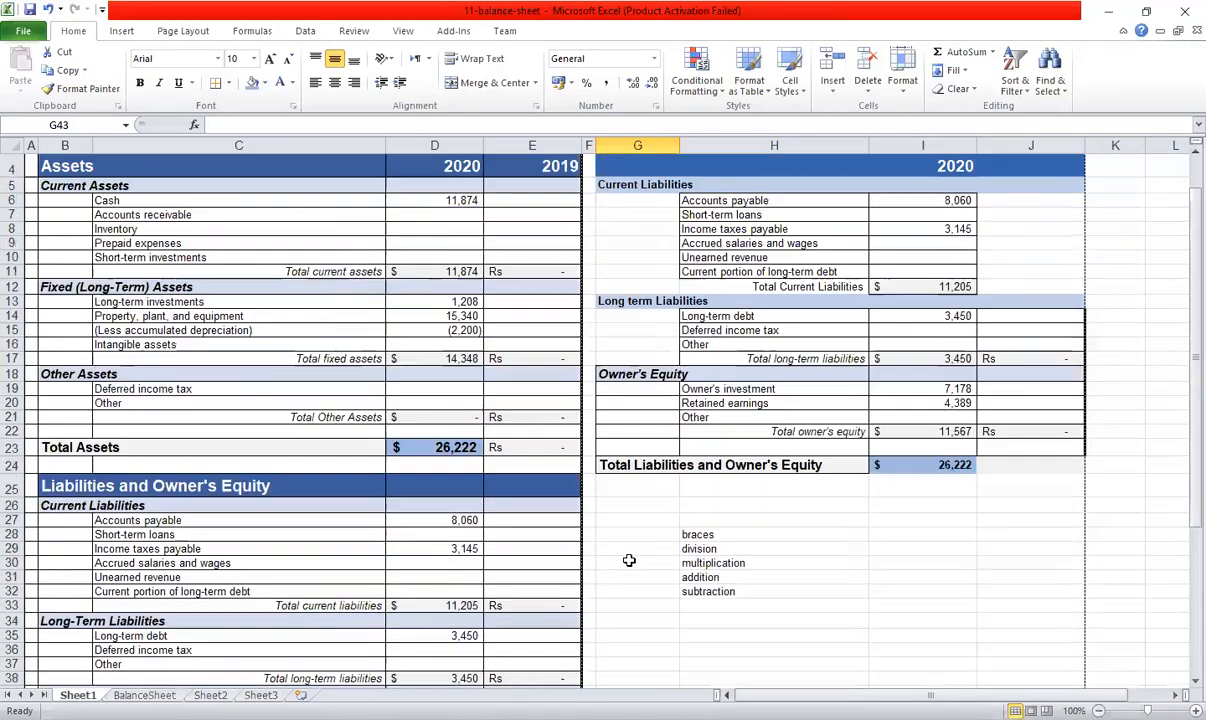
scroll(629, 560, down, 5)
scroll(629, 563, down, 3)
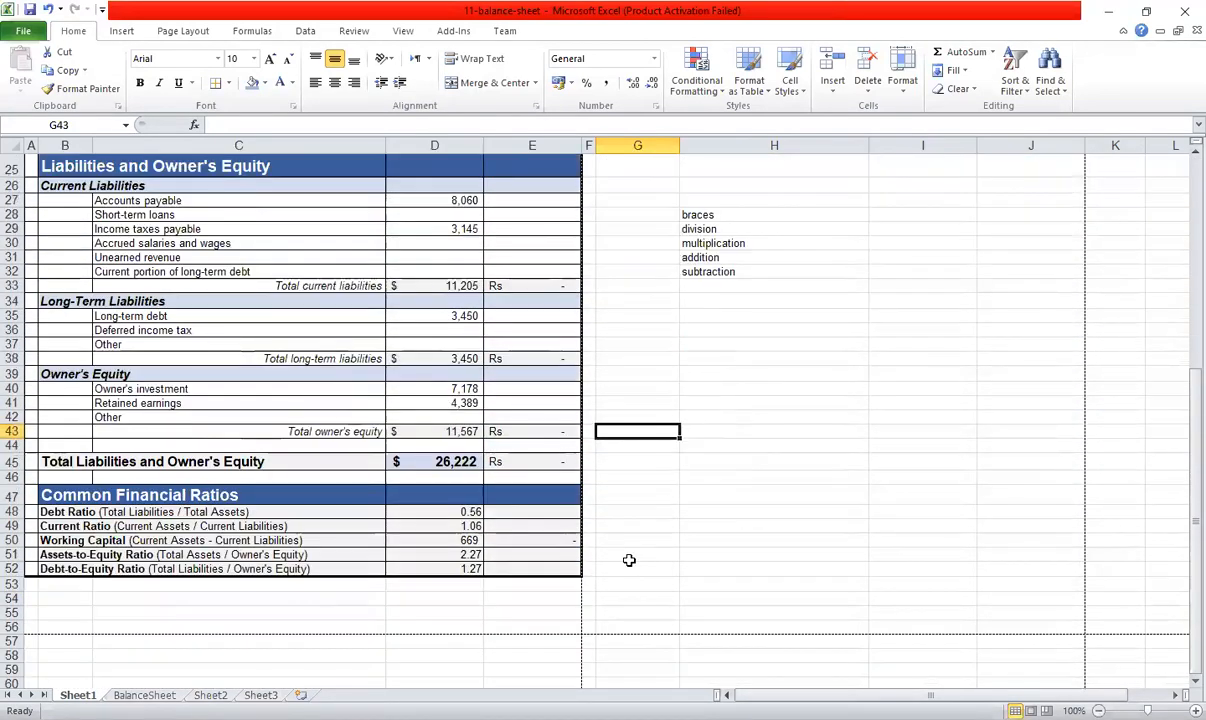
scroll(629, 560, up, 6)
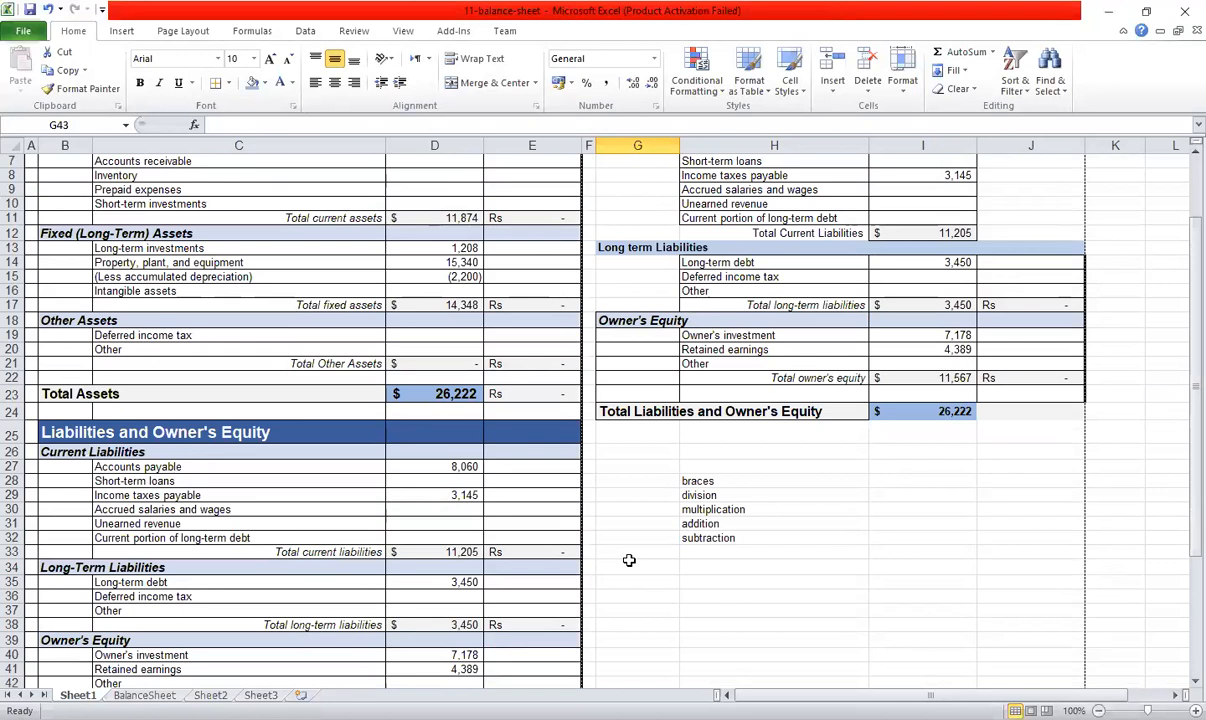
scroll(629, 560, up, 2)
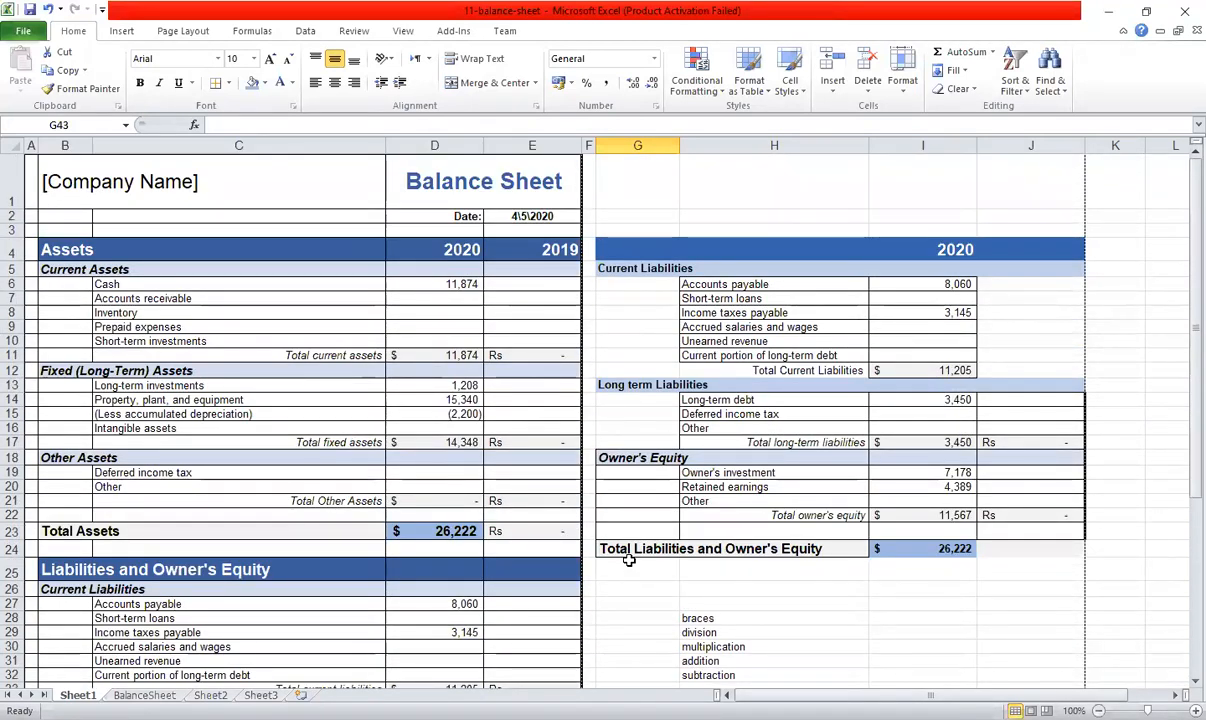
click(738, 313)
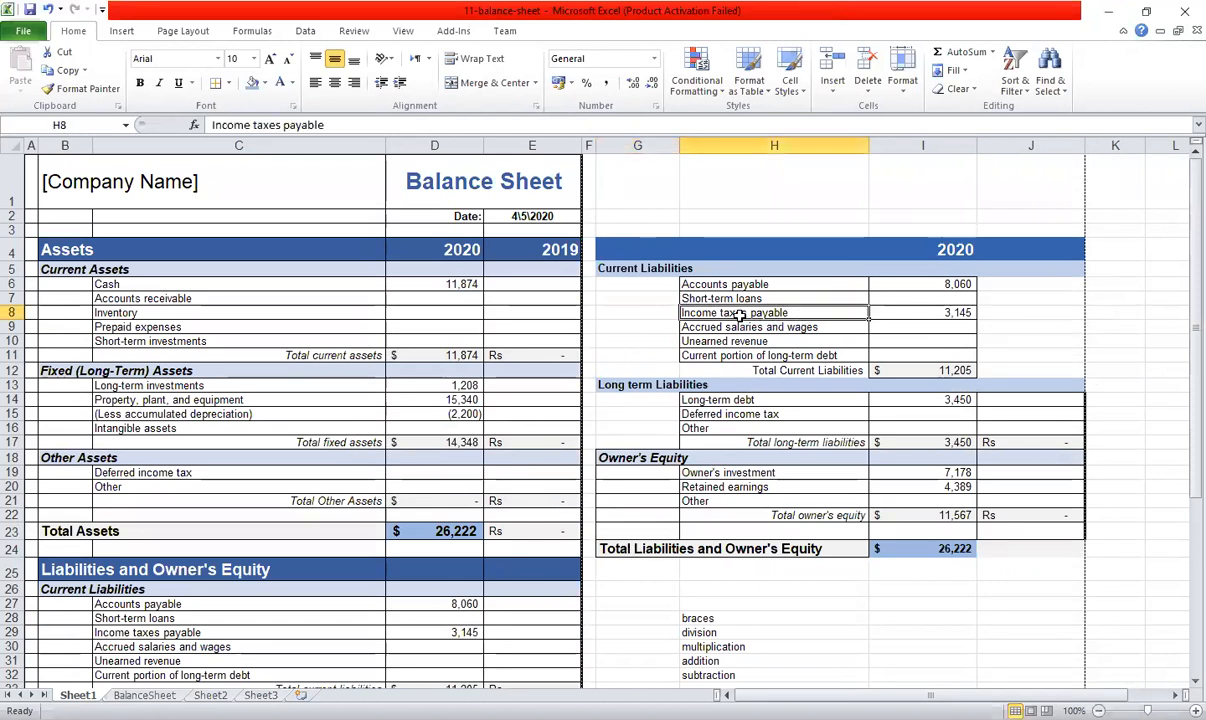
click(921, 313)
click(937, 341)
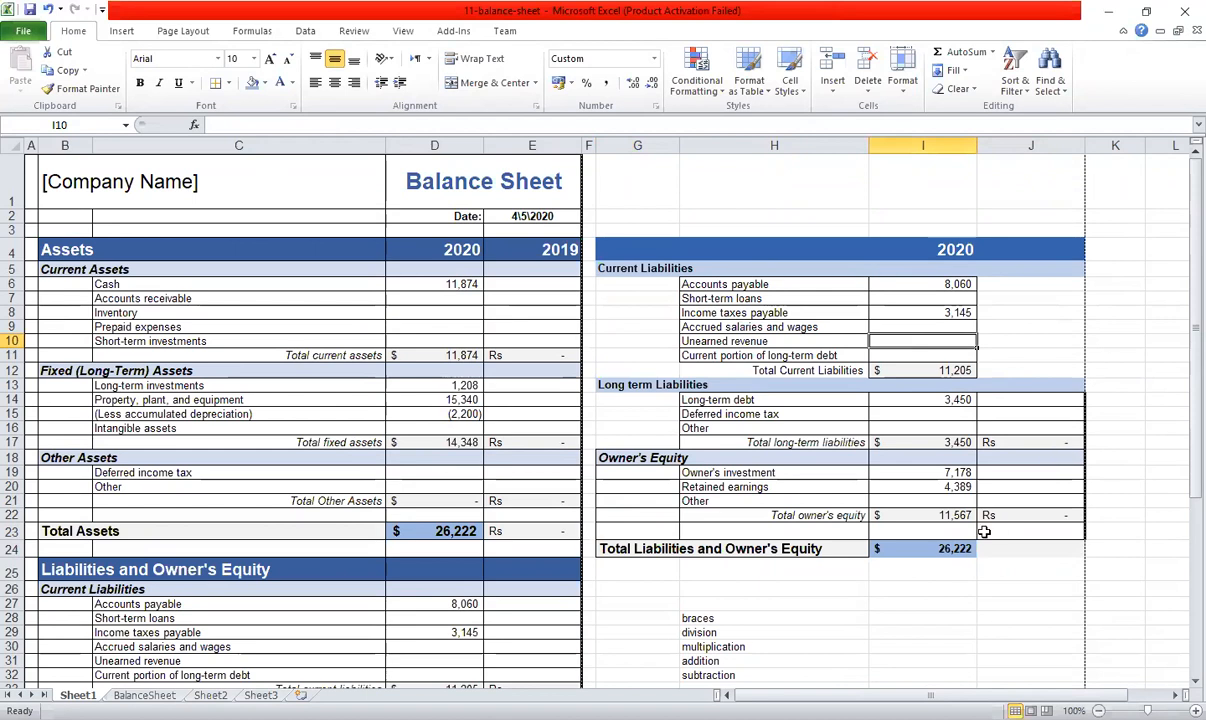
click(944, 549)
key(ctrl+b)
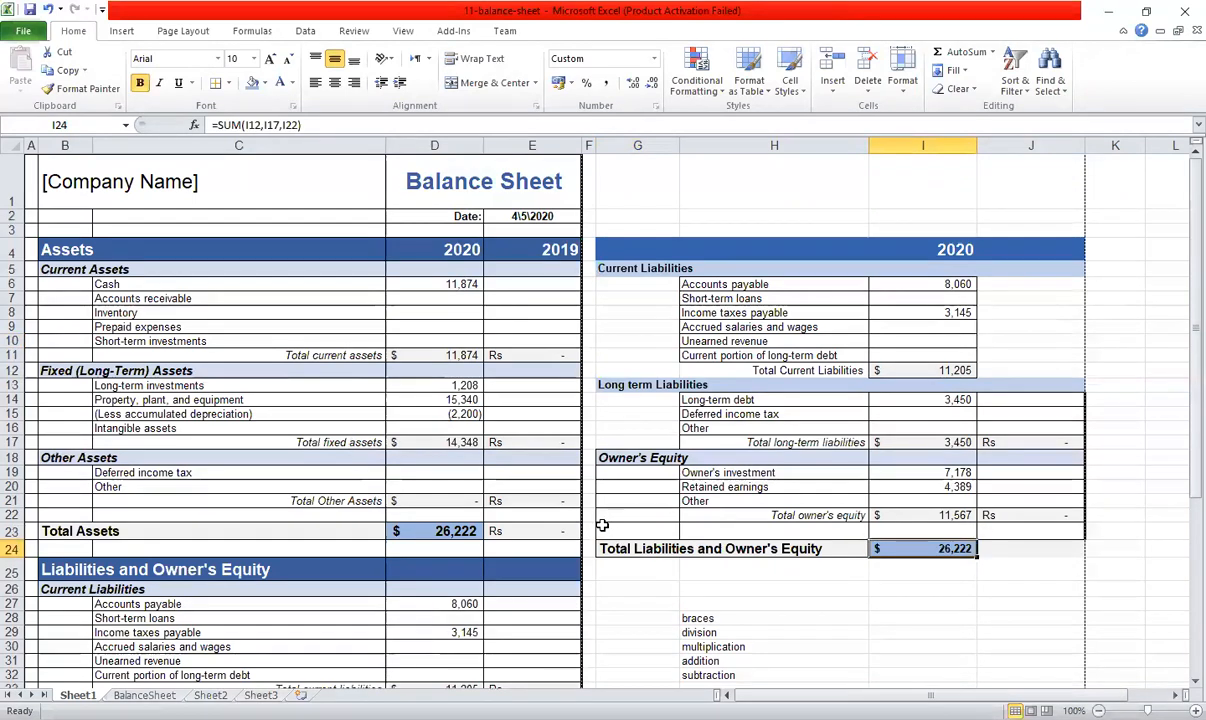